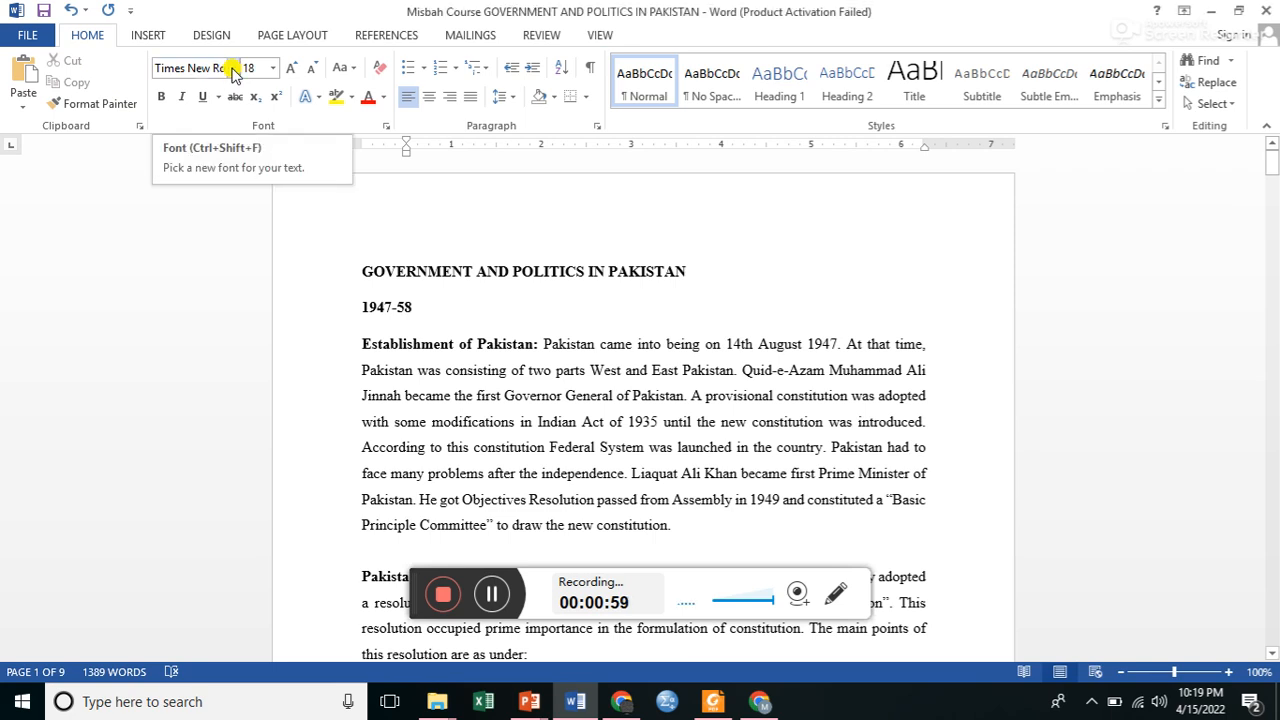
# Apply the Times New Roman font to the text of the entire document.
pyautogui.click(232, 68)
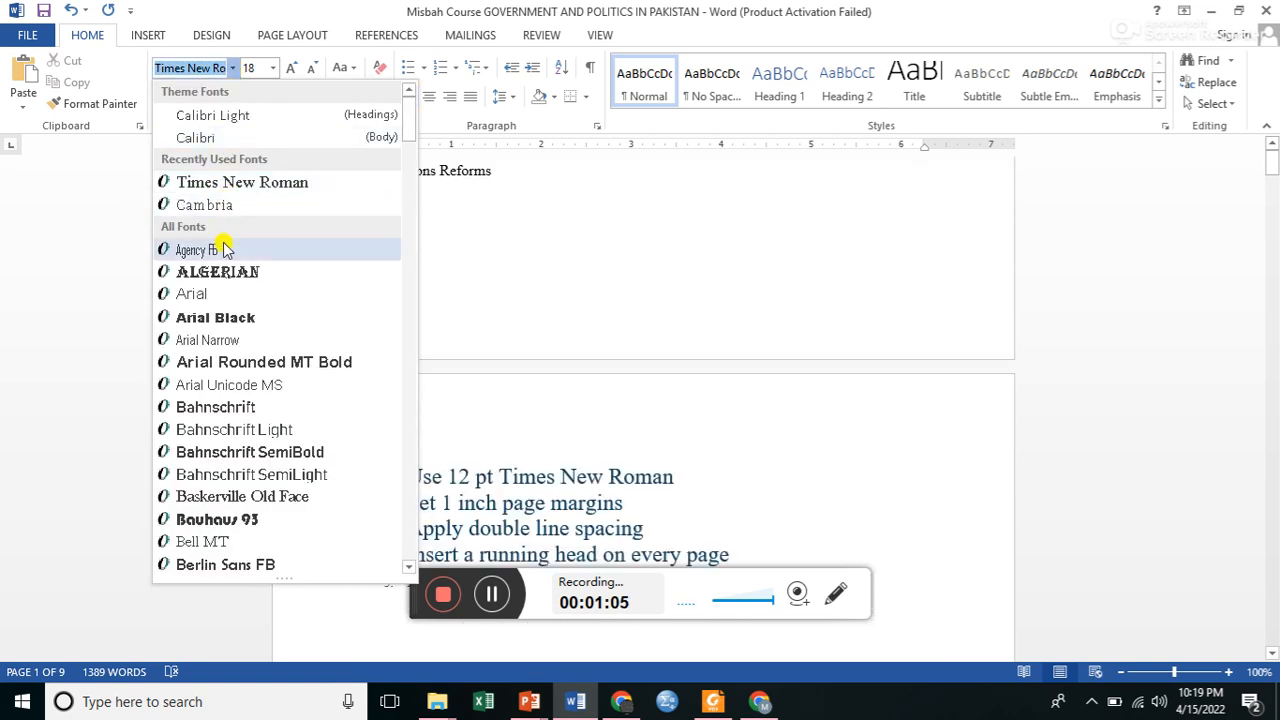
pyautogui.click(243, 186)
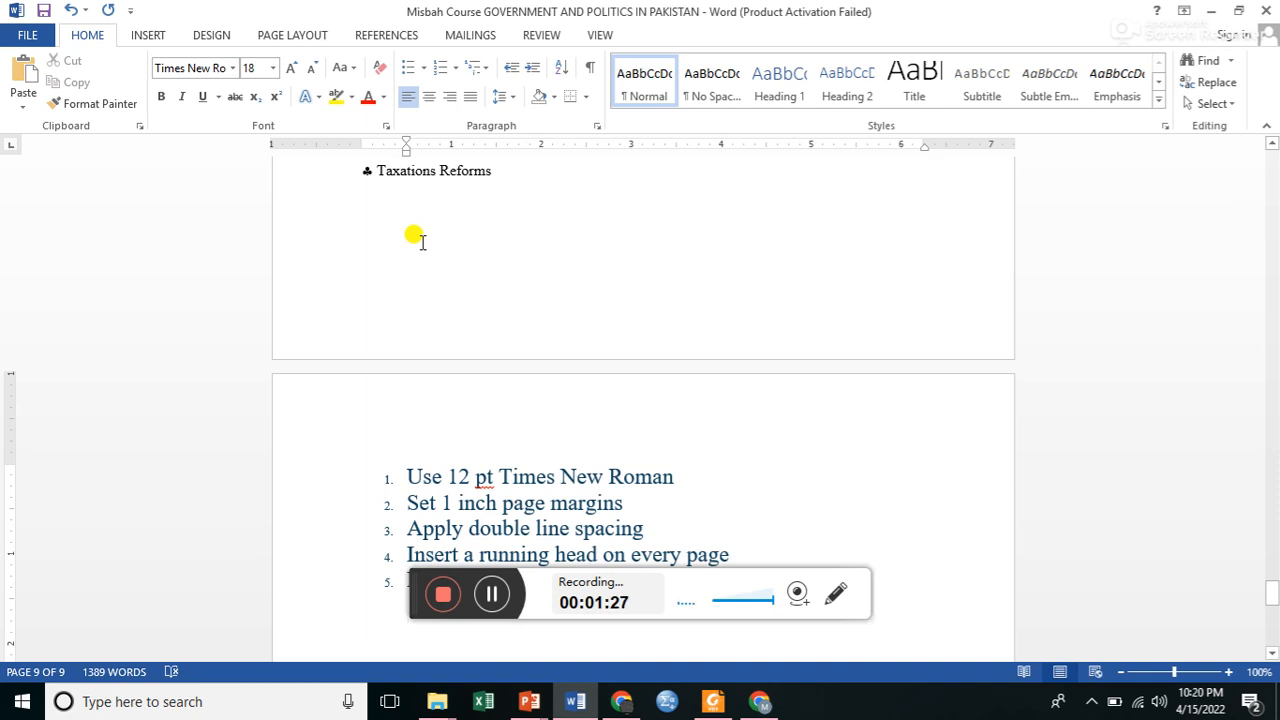
pyautogui.hotkey('ctrl', 'a')
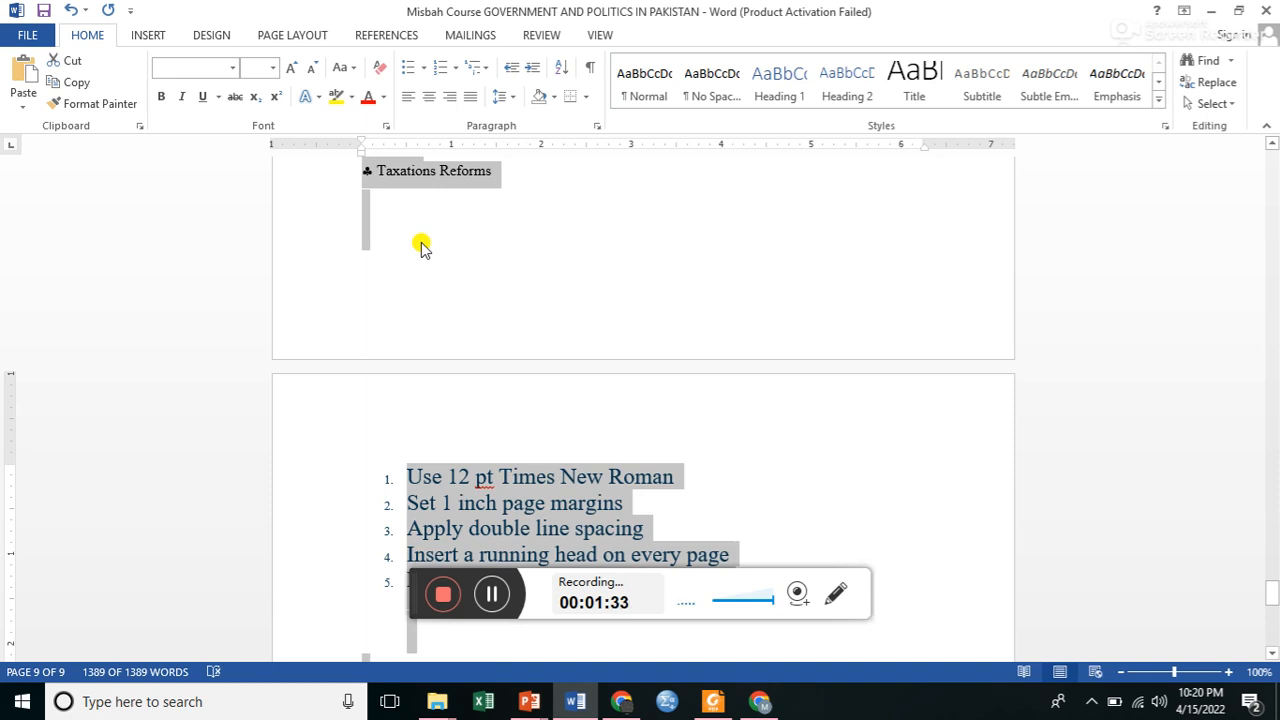
pyautogui.scroll(20, 1277, 220)
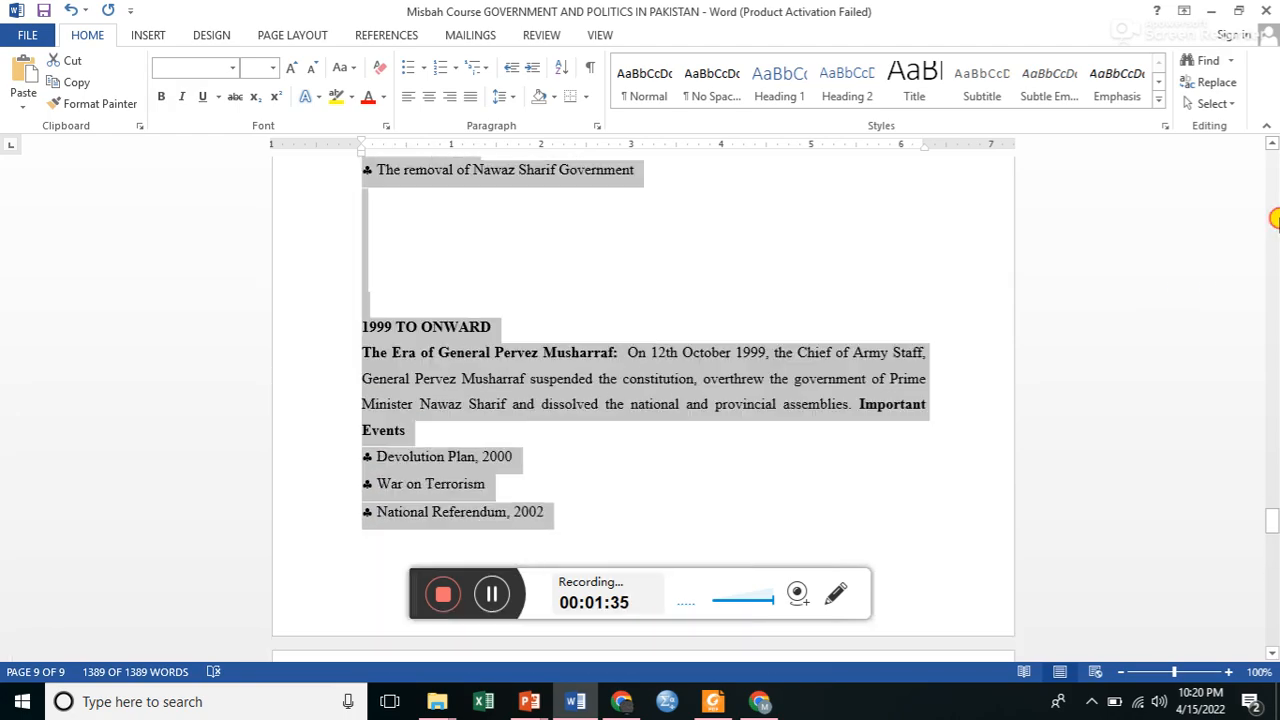
pyautogui.scroll(15, 1277, 220)
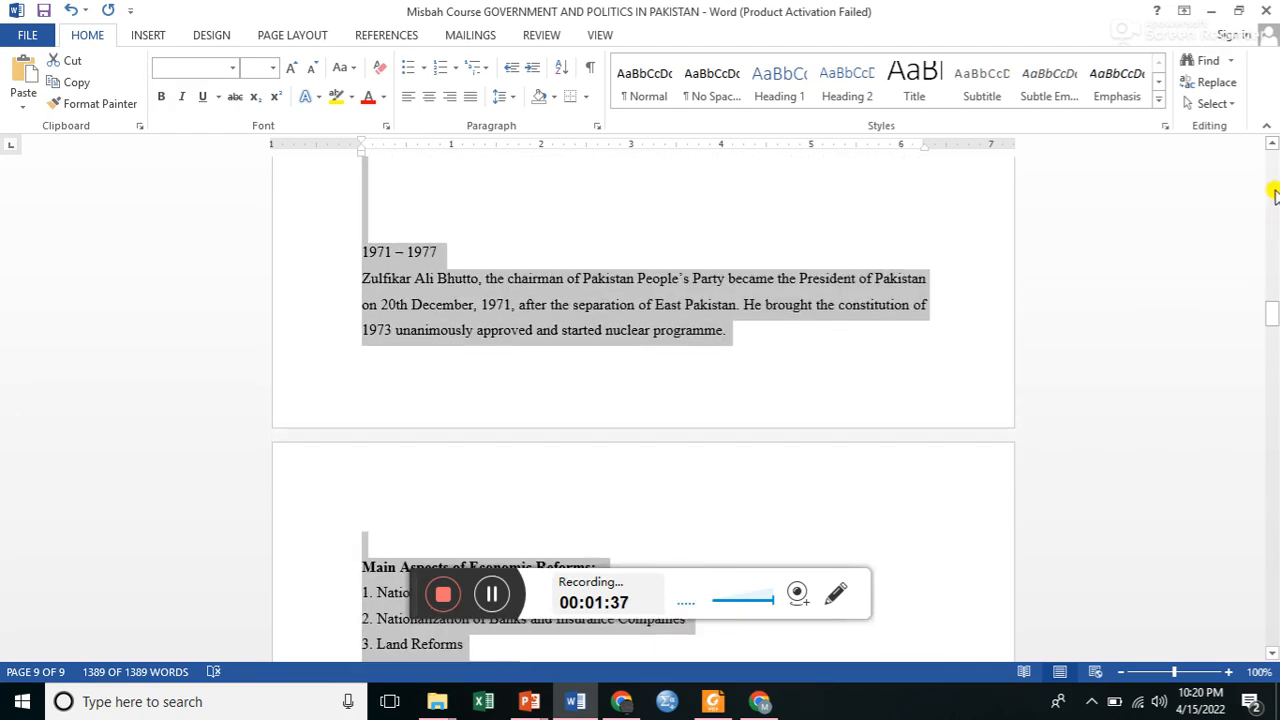
pyautogui.scroll(10, 1272, 170)
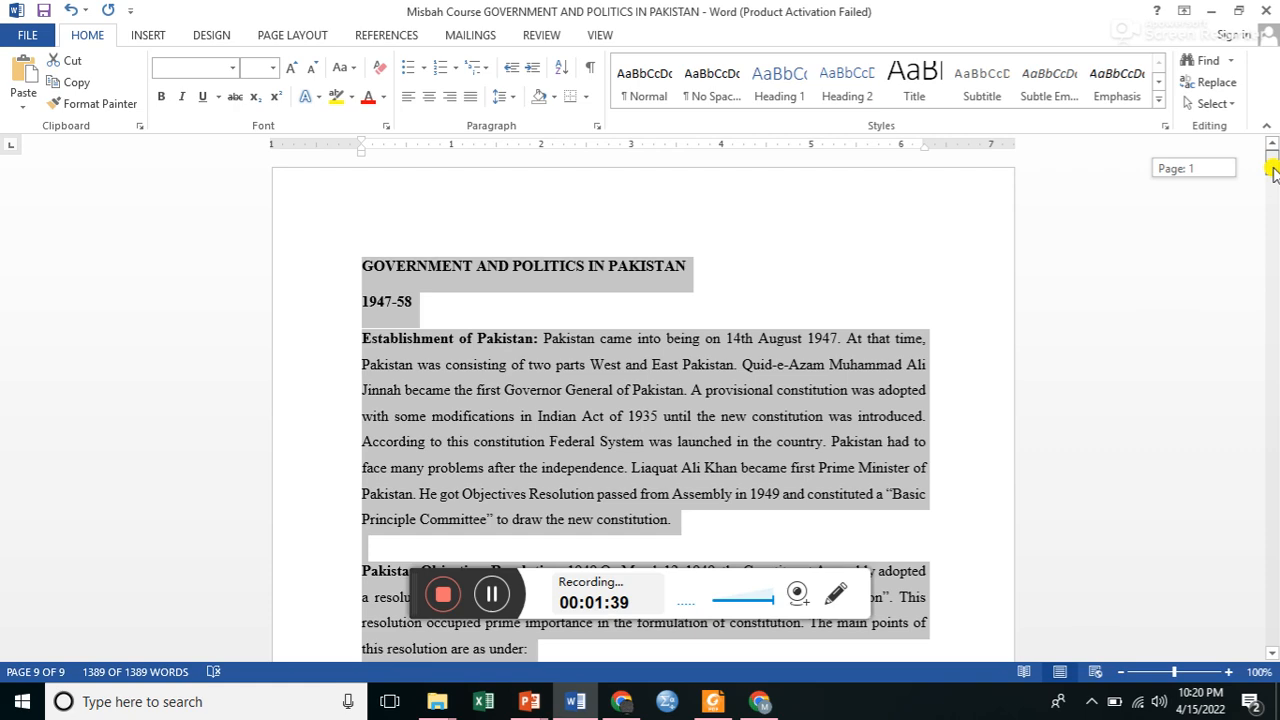
pyautogui.click(232, 69)
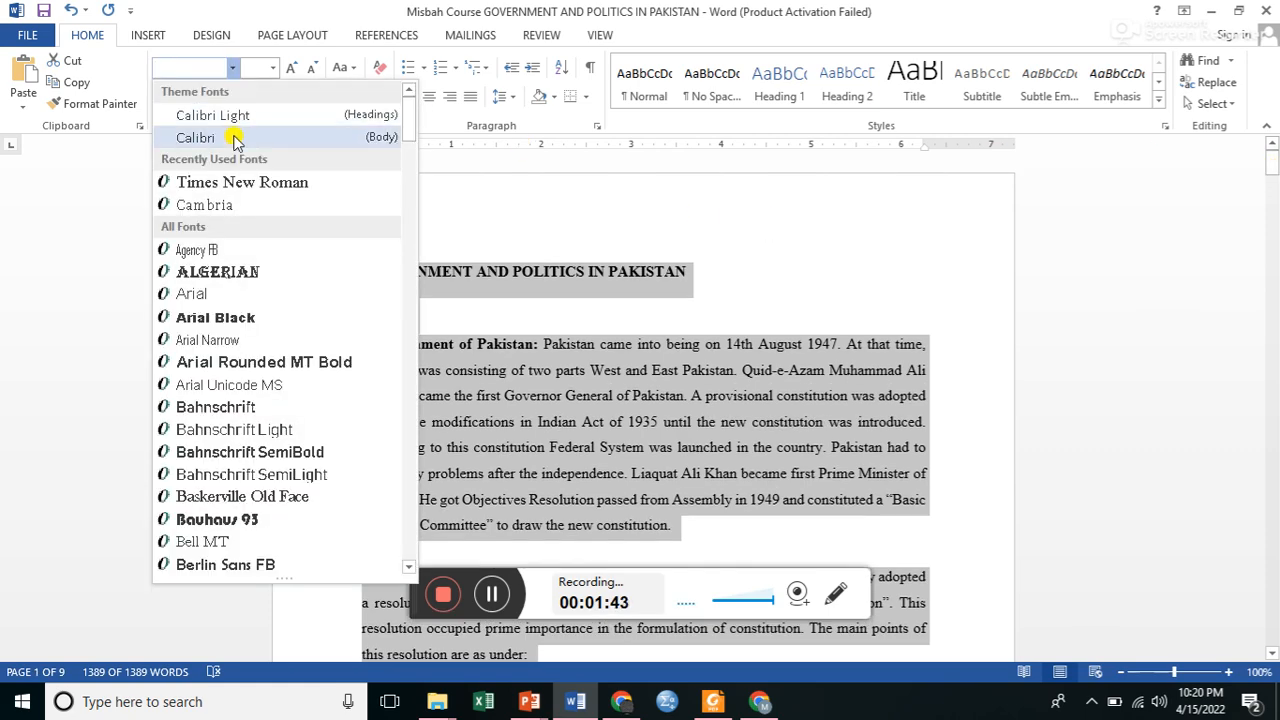
pyautogui.click(244, 184)
# Set the font size of the whole document's text to 12 pt.
pyautogui.click(261, 72)
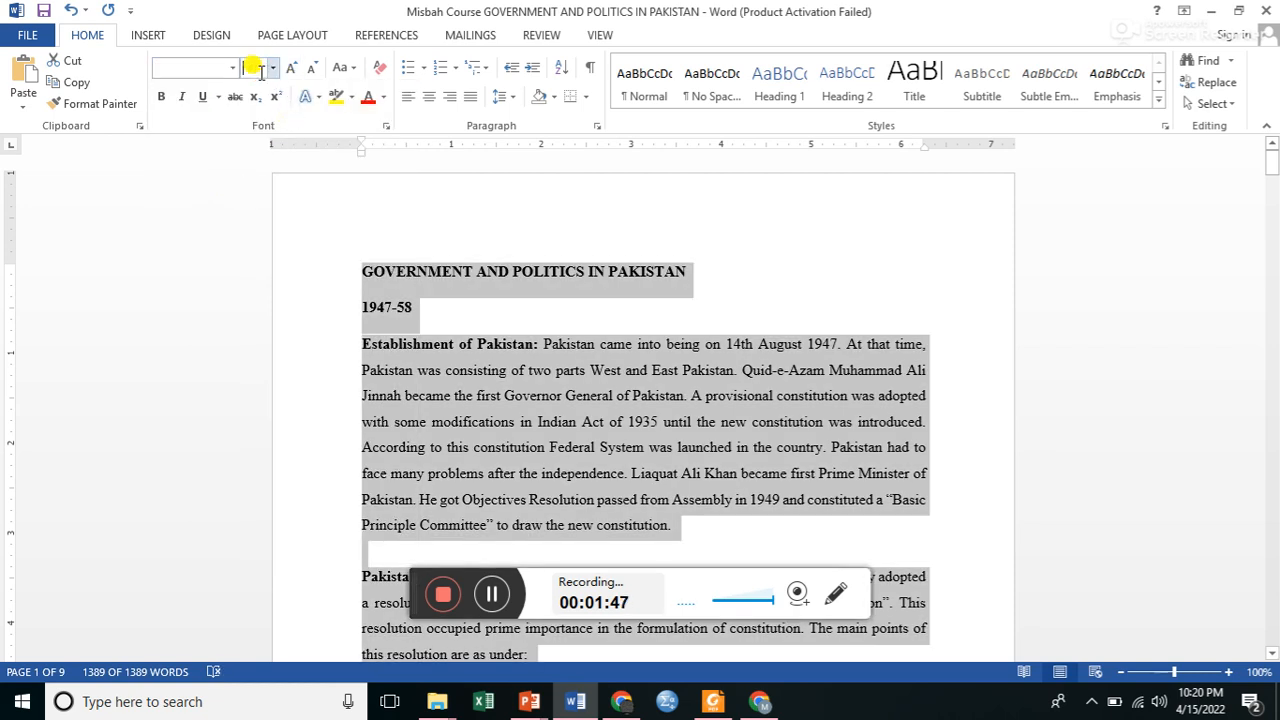
pyautogui.write('12')
pyautogui.press('Return')
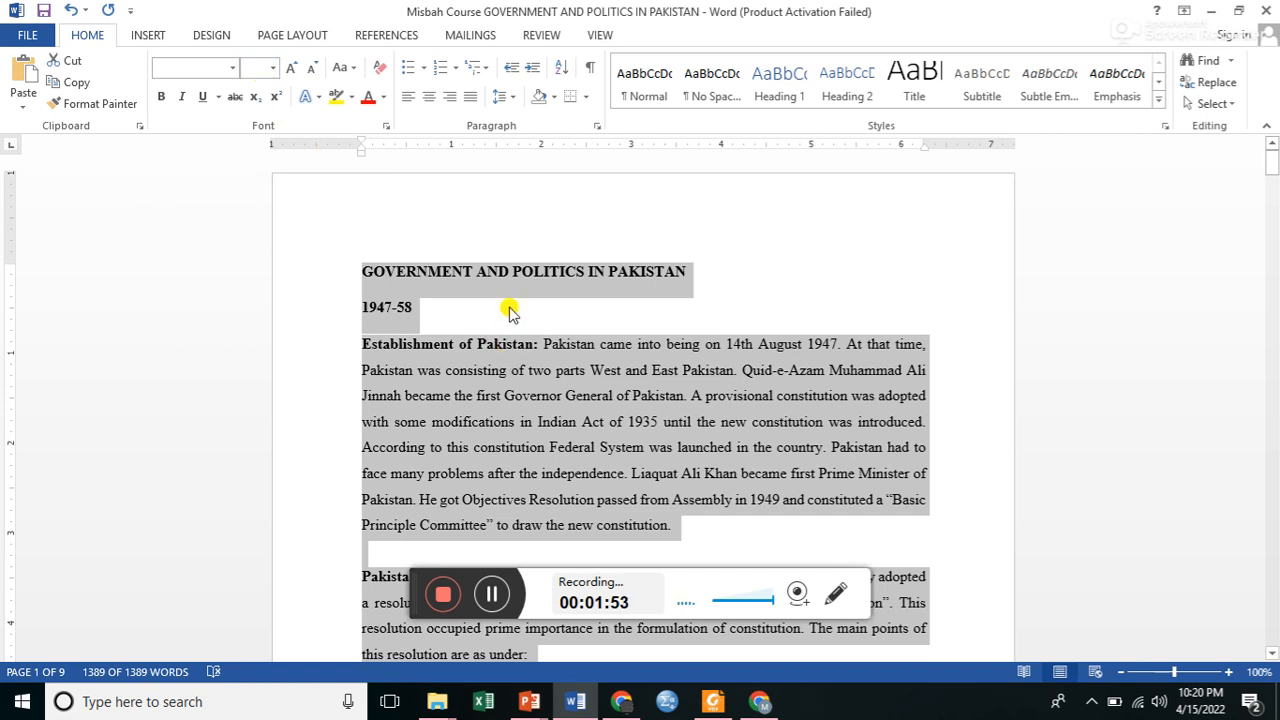
pyautogui.click(491, 305)
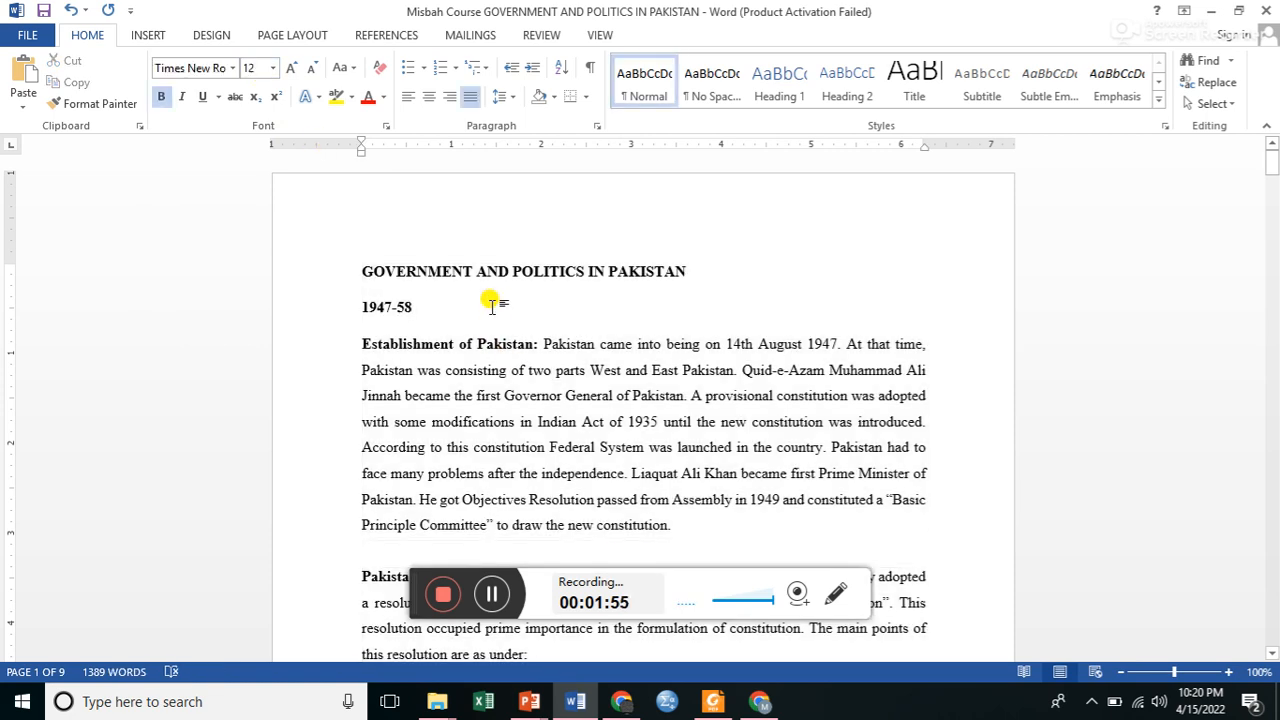
# Select the title "GOVERNMENT AND POLITICS IN PAKISTAN" and switch its bold formatting off and on again.
pyautogui.click(449, 272)
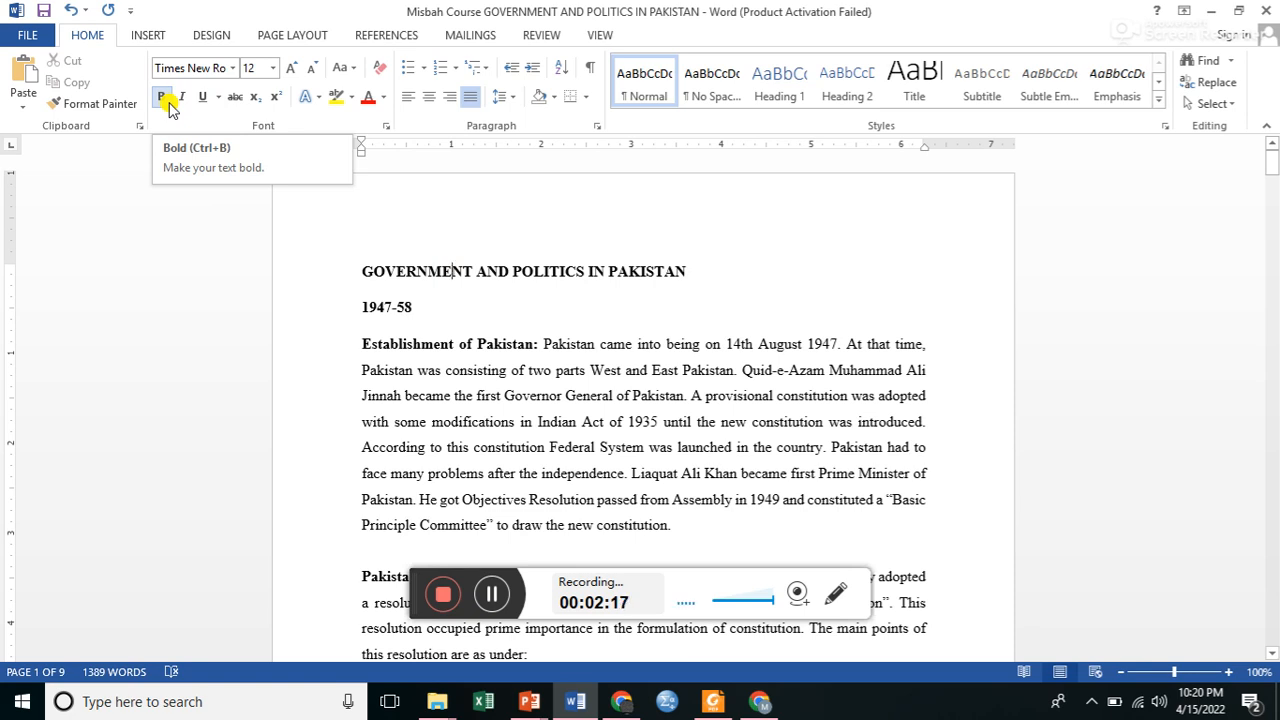
pyautogui.click(381, 256)
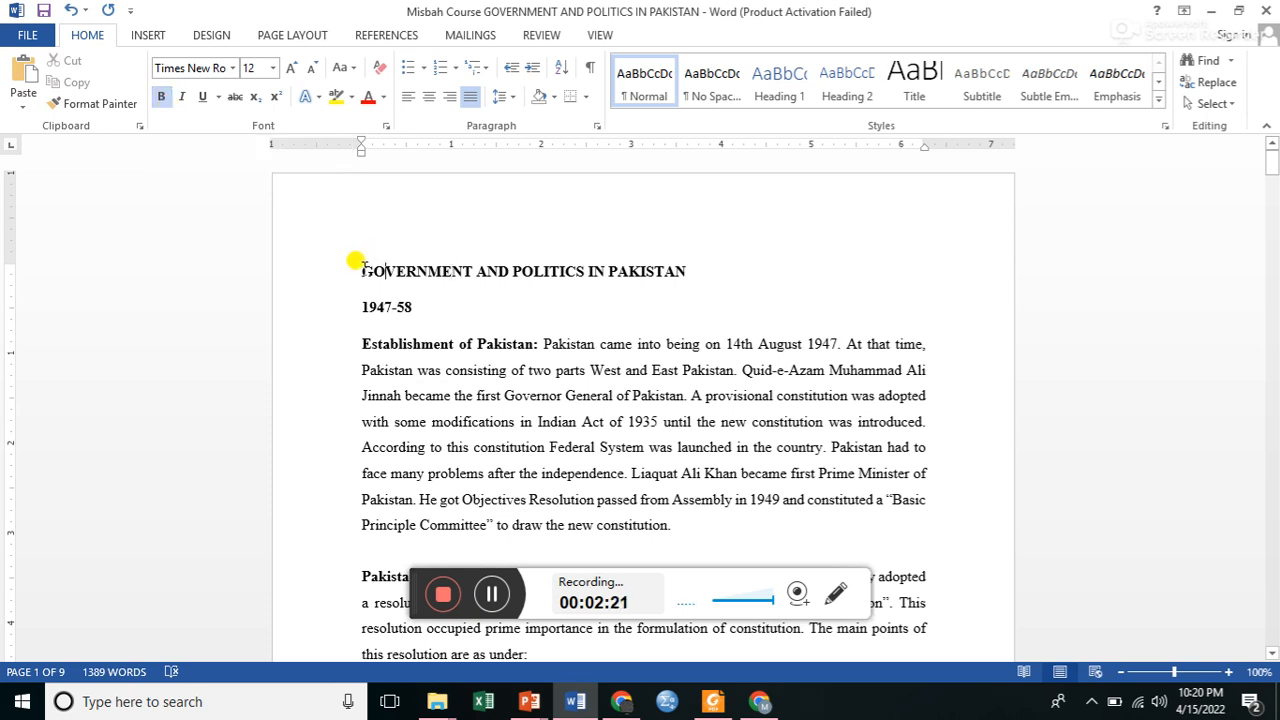
pyautogui.moveTo(360, 266); pyautogui.dragTo(695, 285)
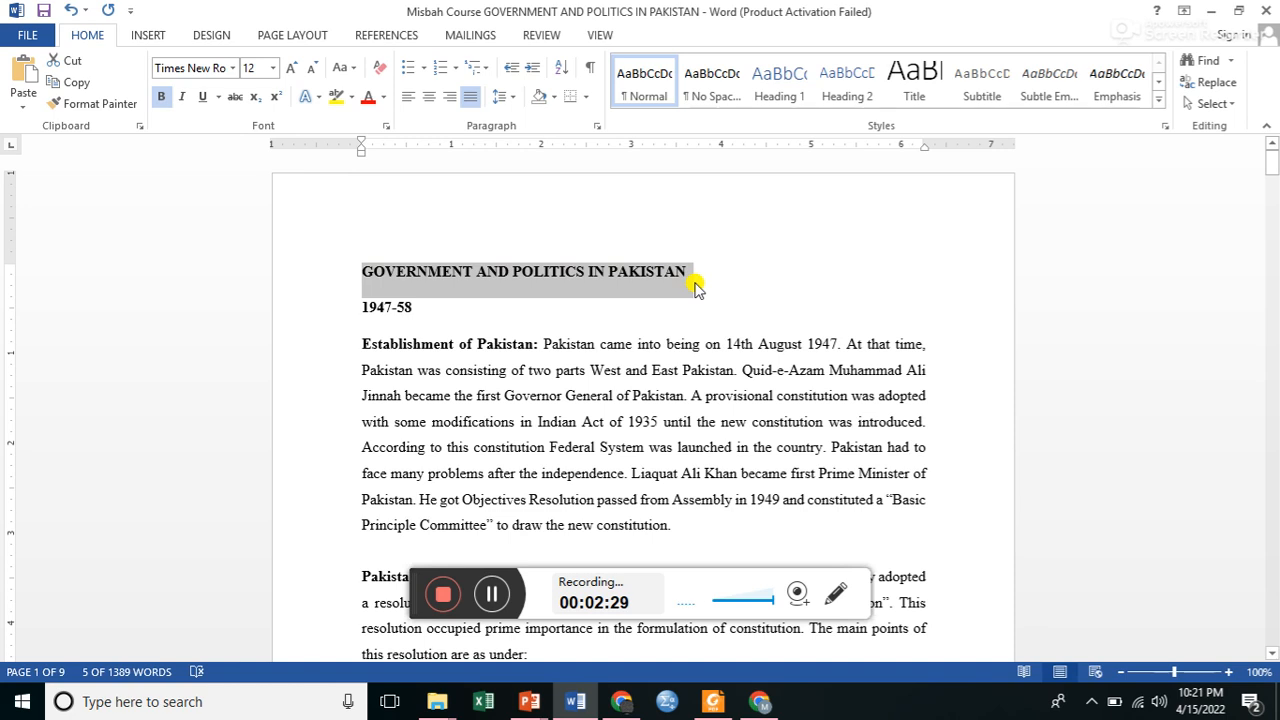
pyautogui.hotkey('ctrl', 'b')
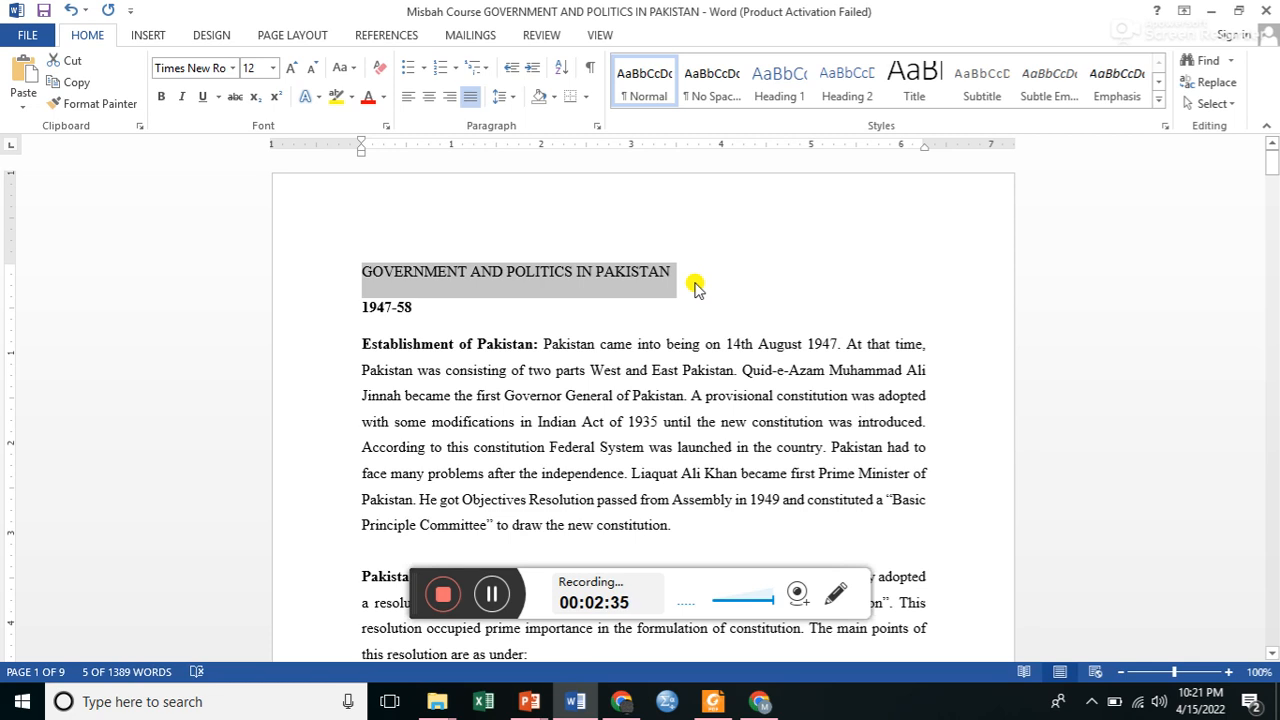
pyautogui.hotkey('ctrl', 'b')
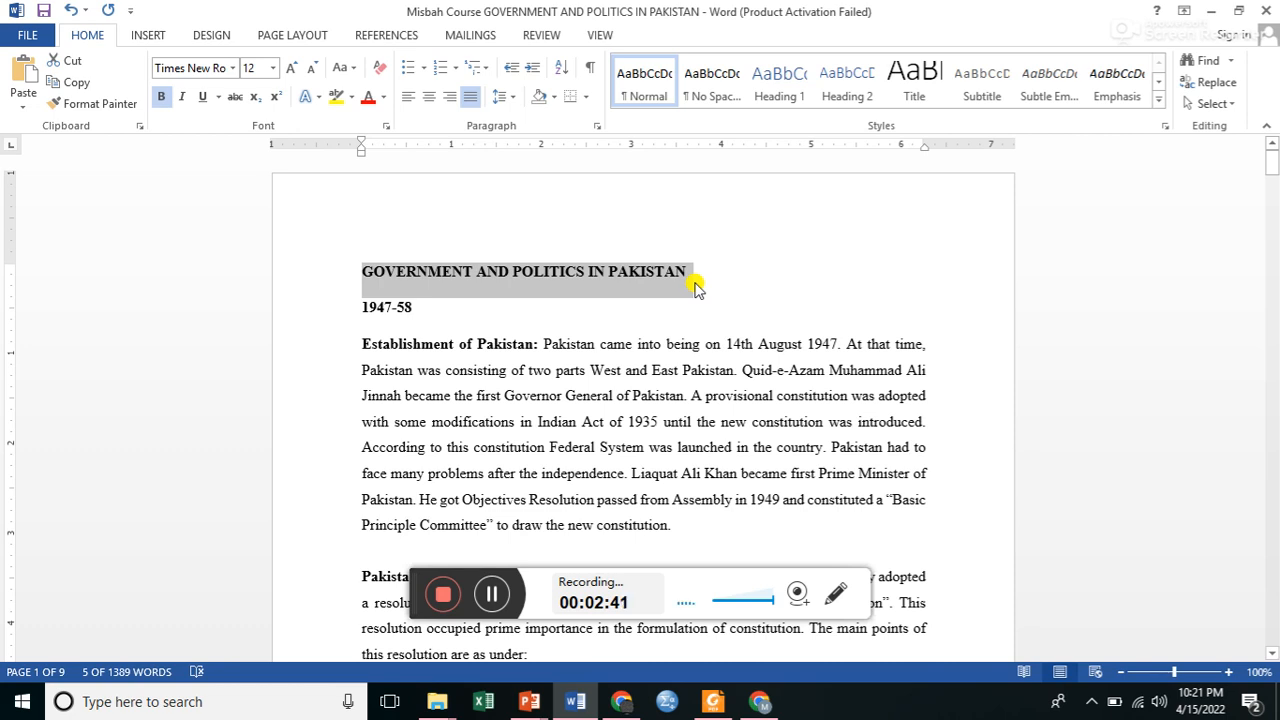
# Toggle italic, underline and bold on the title, restoring its upright bold formatting without underline.
pyautogui.click(182, 101)
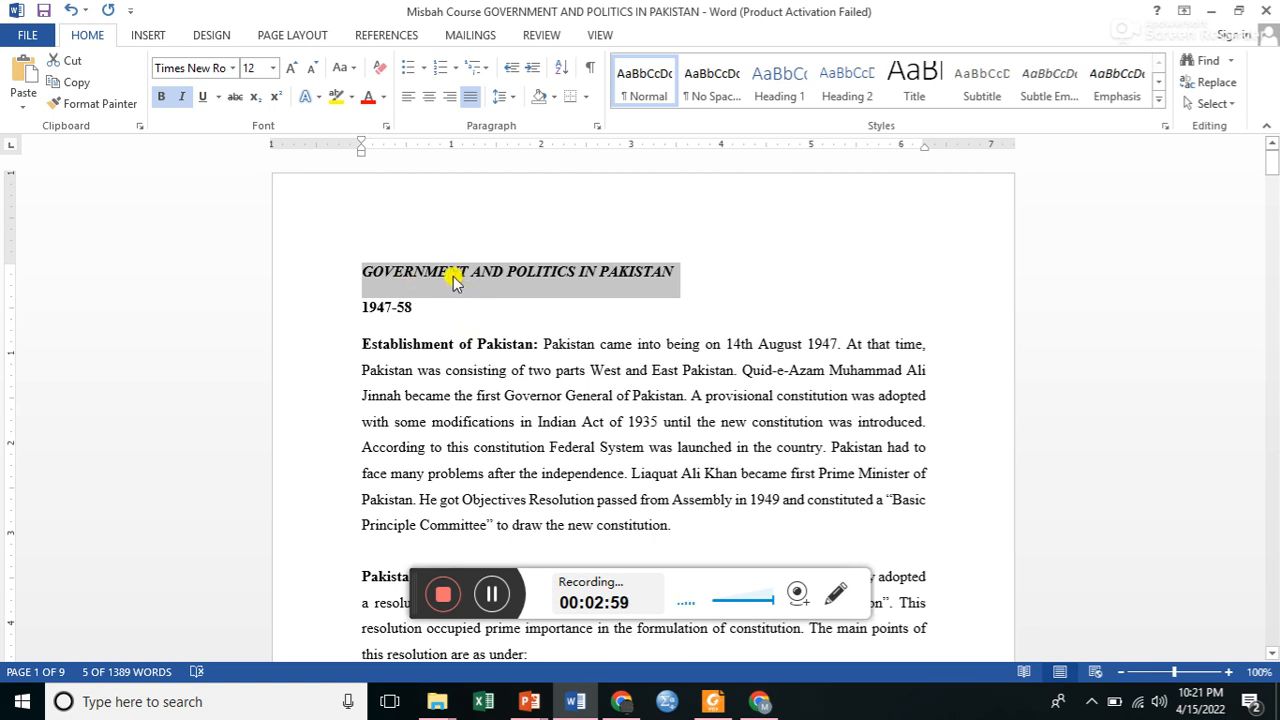
pyautogui.click(200, 98)
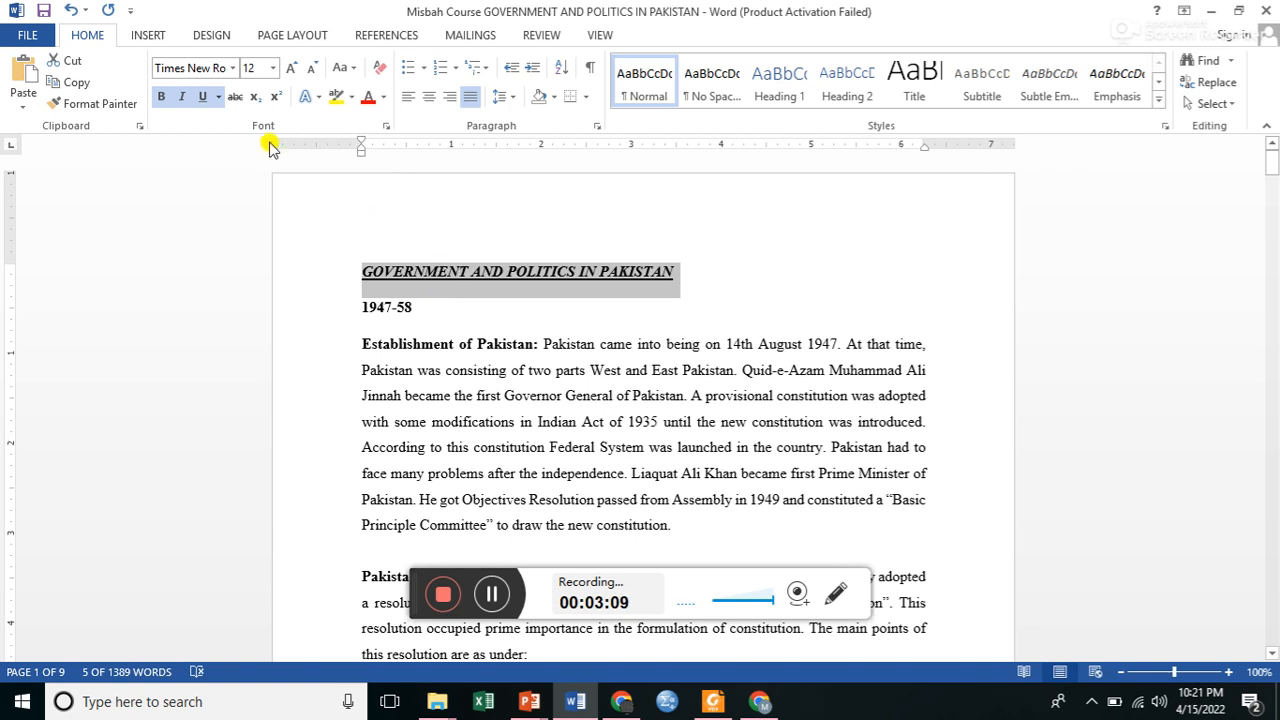
pyautogui.click(202, 97)
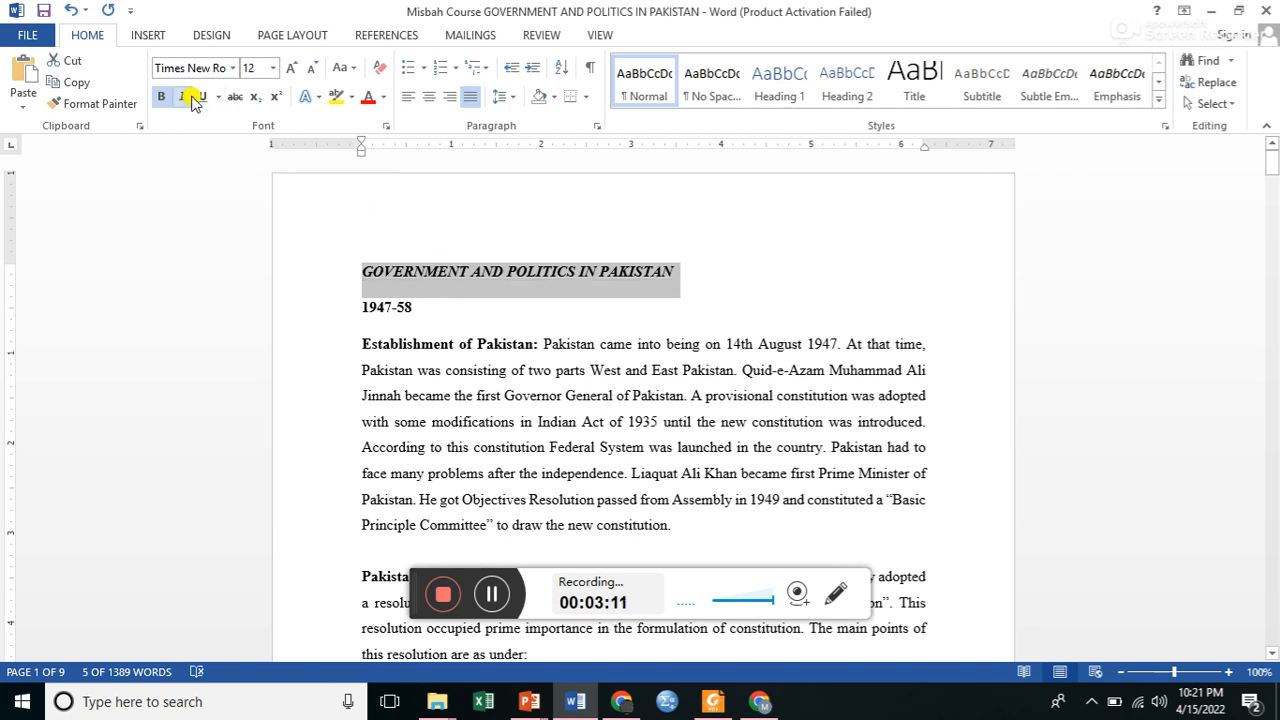
pyautogui.click(183, 99)
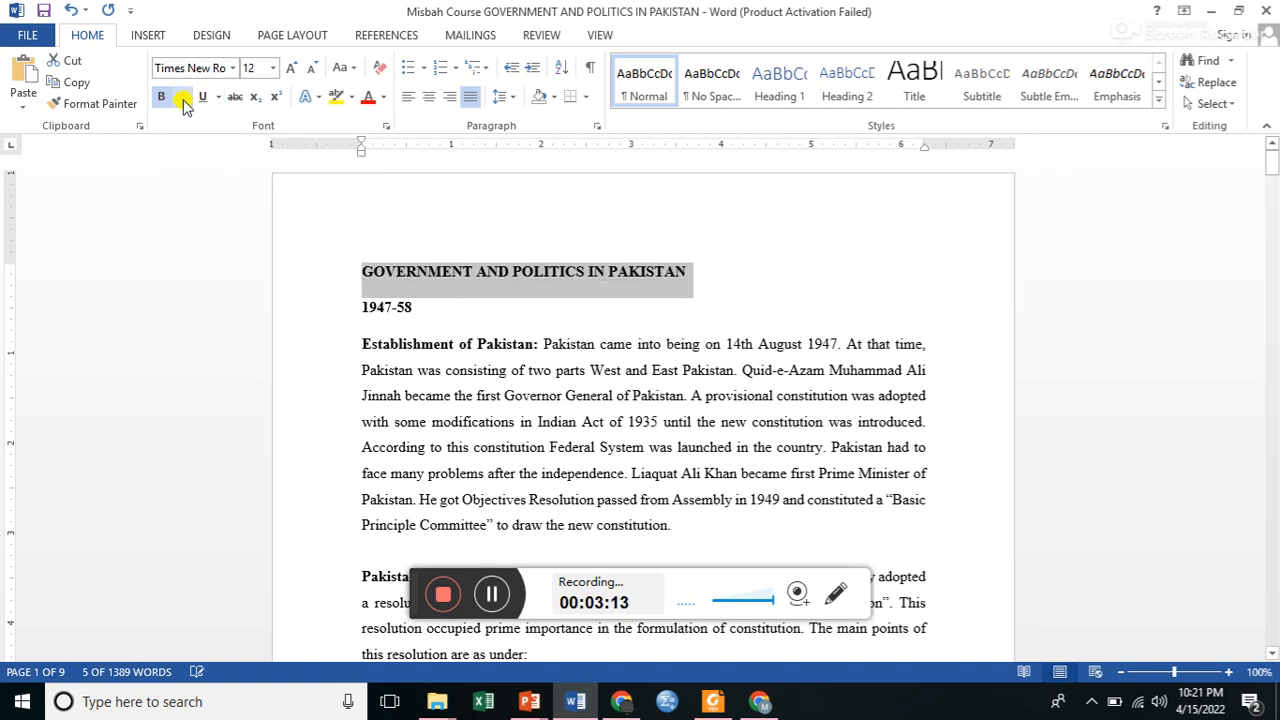
pyautogui.click(162, 100)
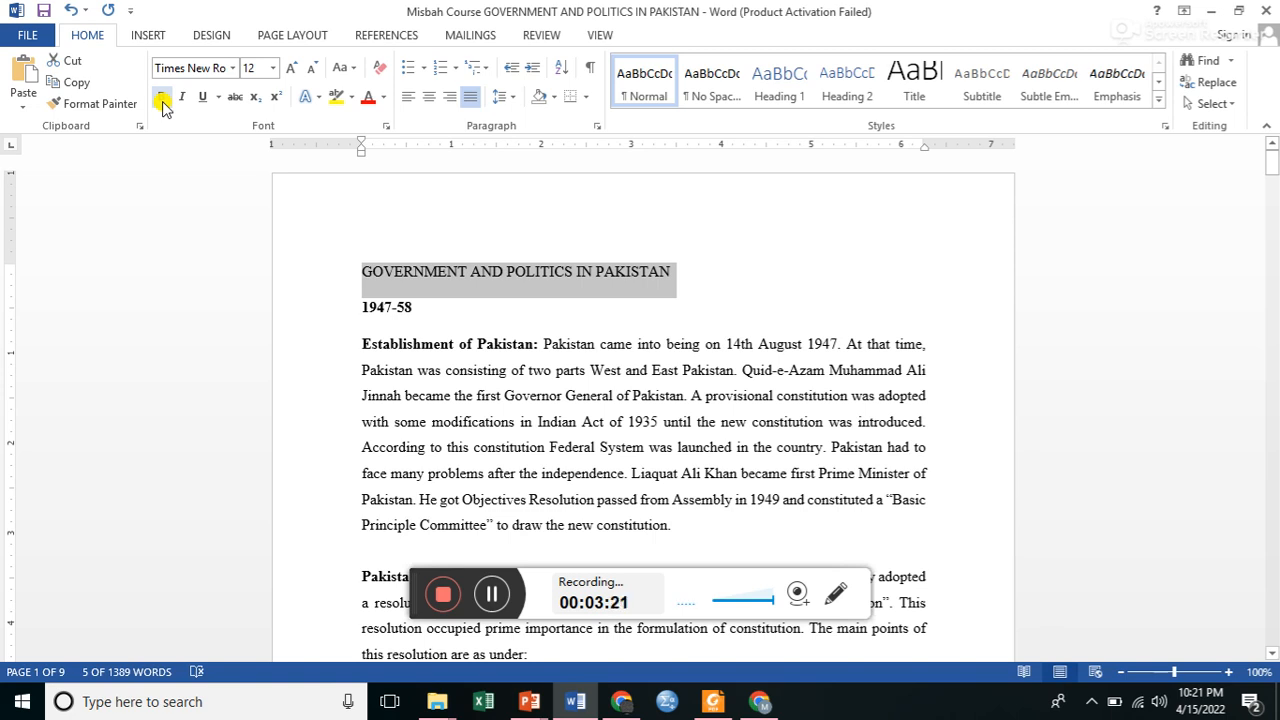
pyautogui.click(161, 98)
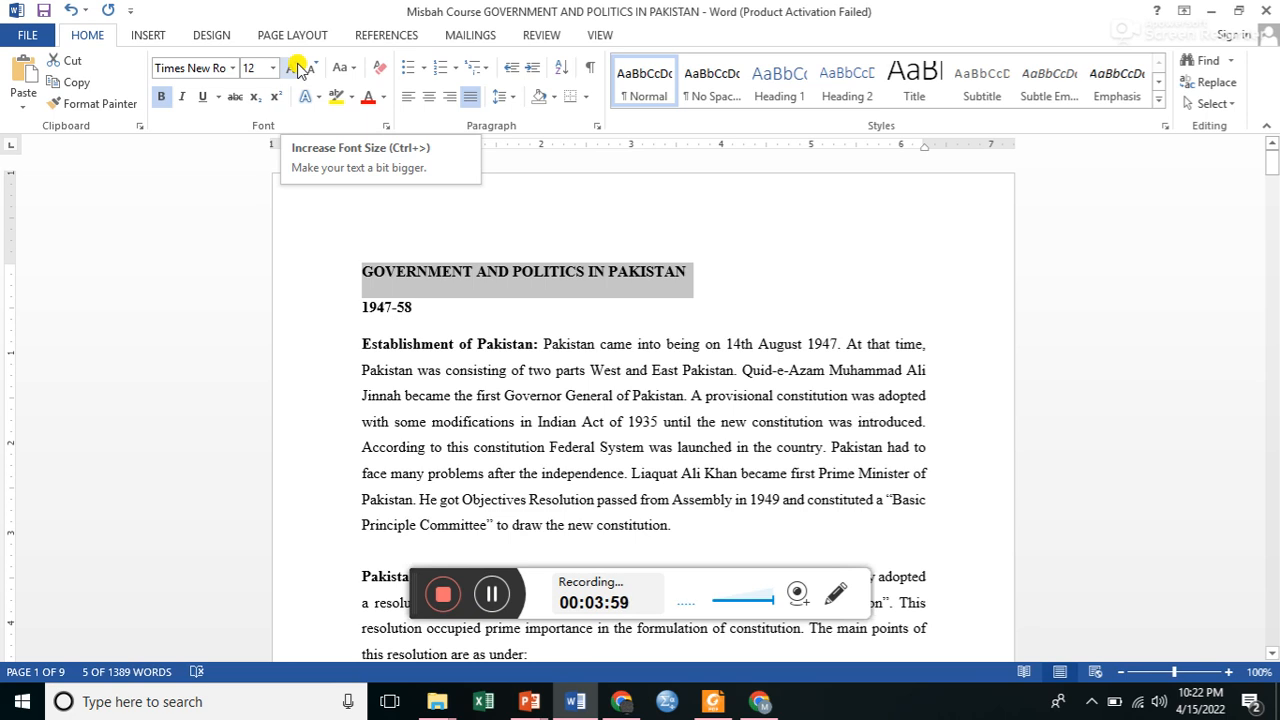
# Enlarge the title's font stepwise to 16 pt and set its size to 15 pt.
pyautogui.click(297, 68)
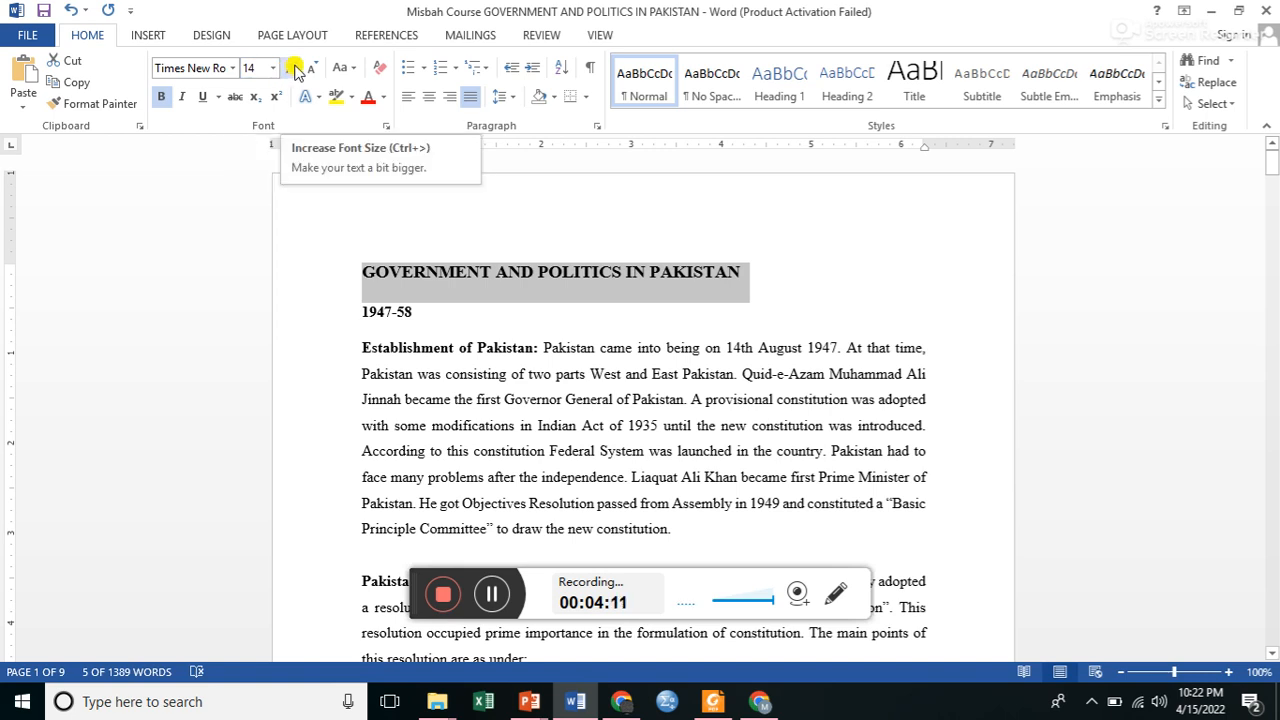
pyautogui.click(296, 72)
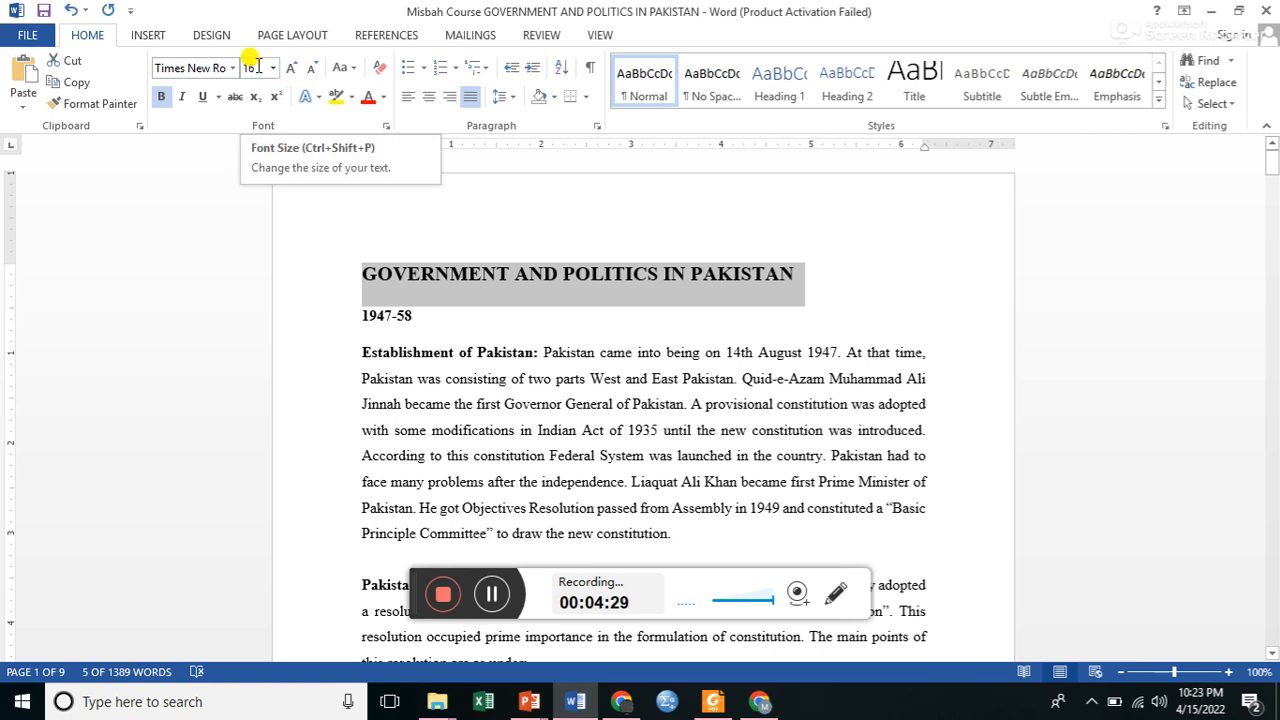
pyautogui.click(257, 67)
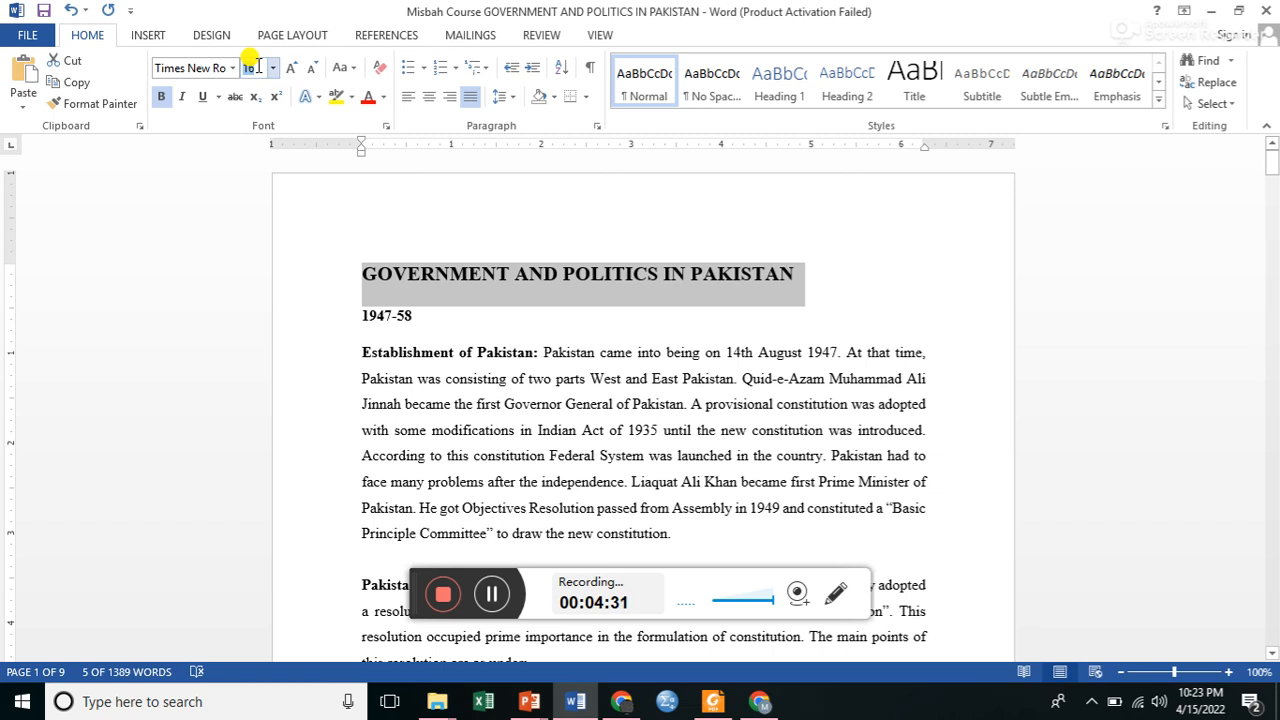
pyautogui.write('15')
pyautogui.press('Return')
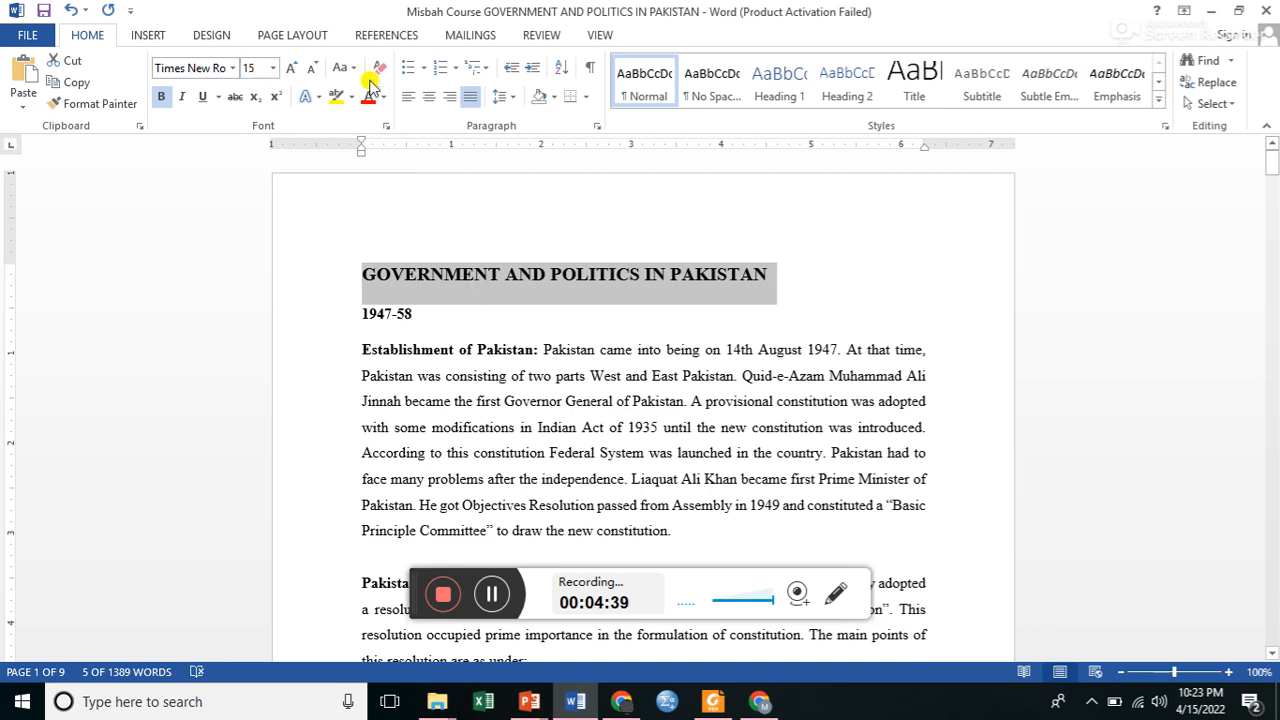
# Shrink the title's font stepwise to 12 pt and set its size to 13 pt.
pyautogui.click(315, 68)
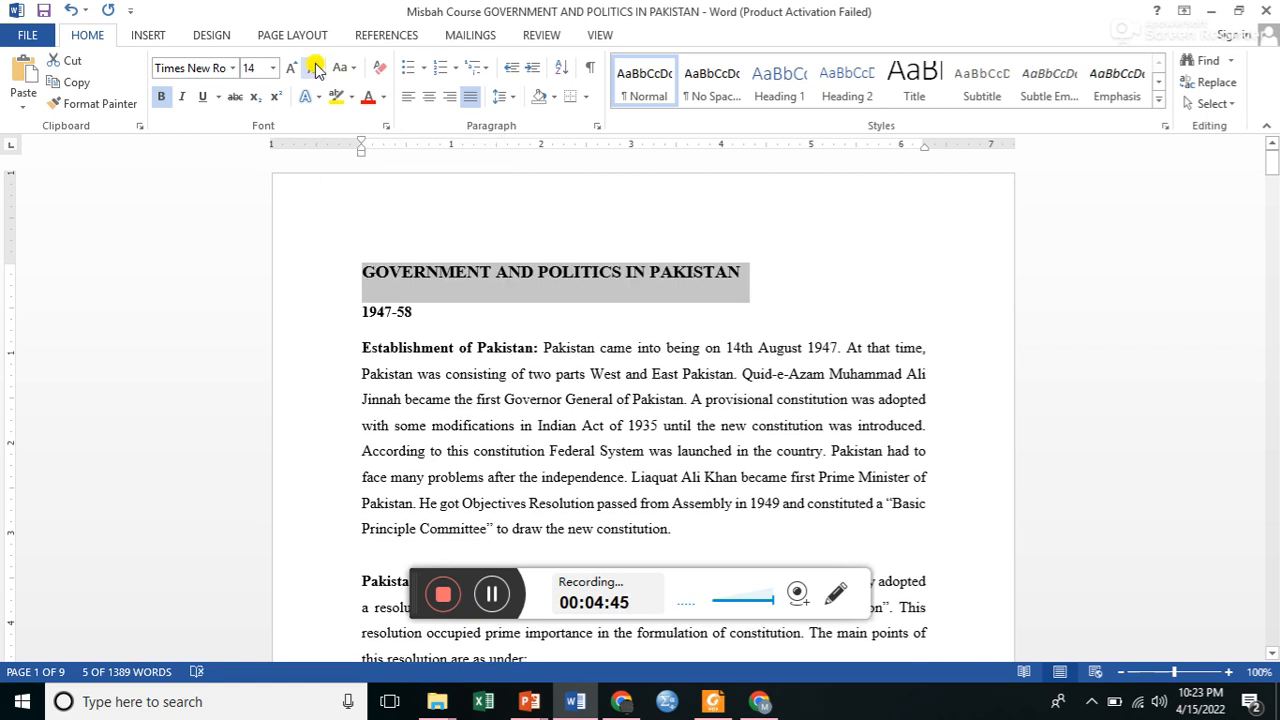
pyautogui.click(315, 68)
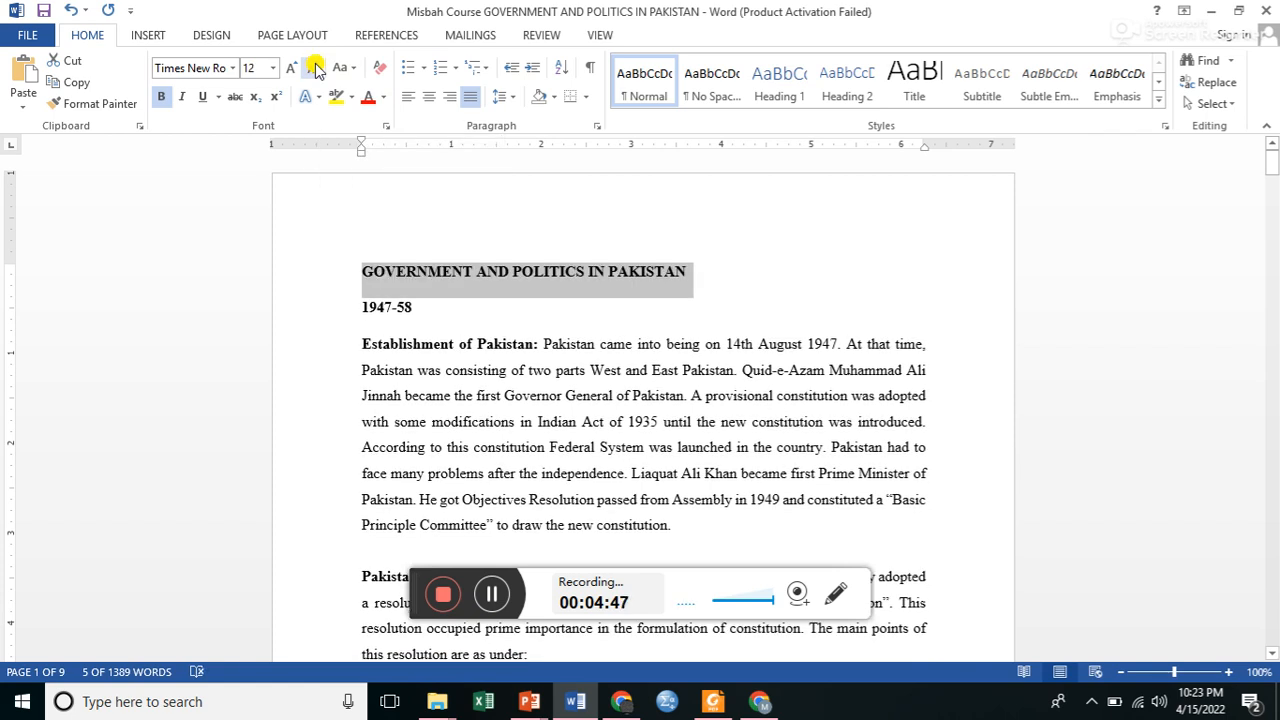
pyautogui.click(258, 72)
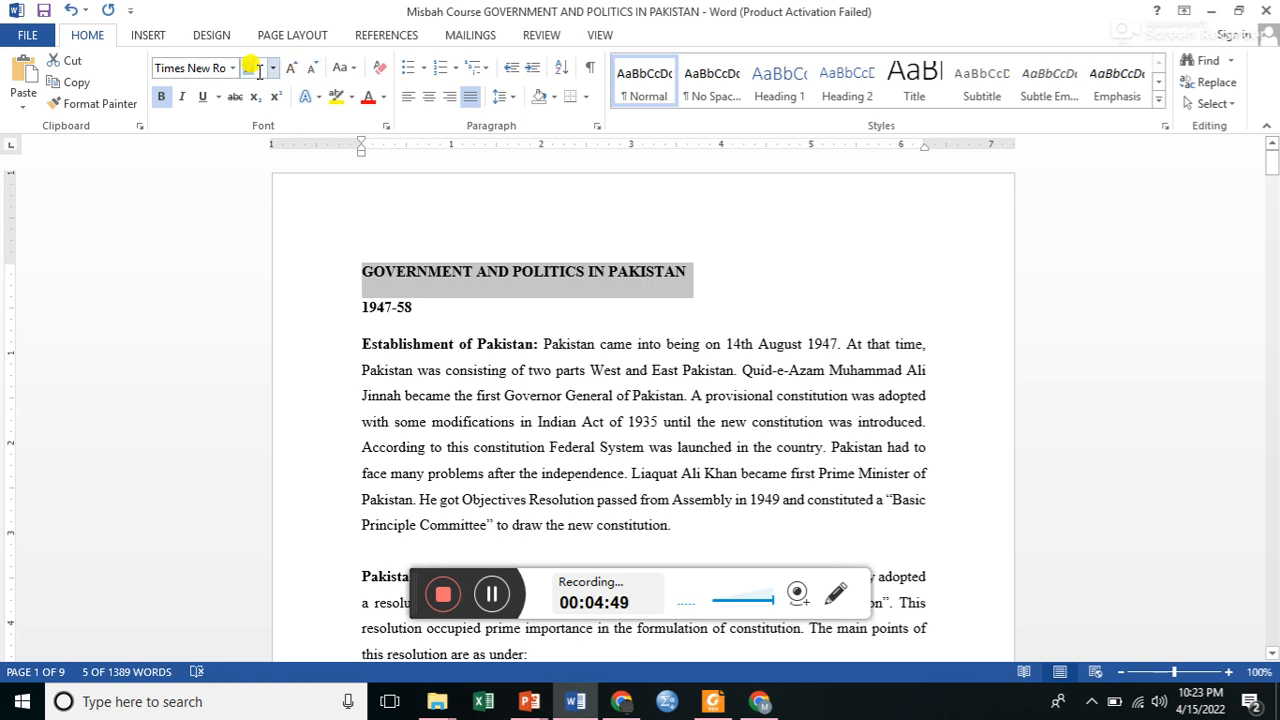
pyautogui.write('13')
pyautogui.press('Return')
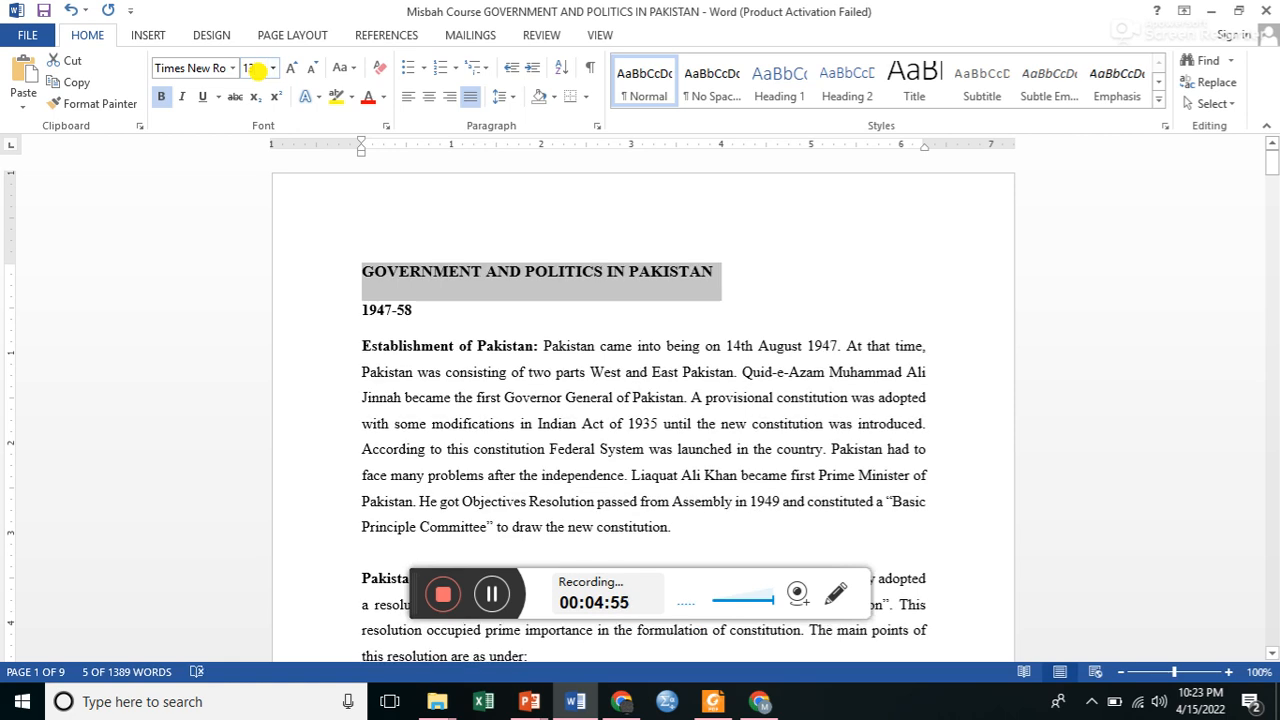
# Restore the title's font size to 12 pt.
pyautogui.click(257, 68)
pyautogui.write('12')
pyautogui.press('Return')
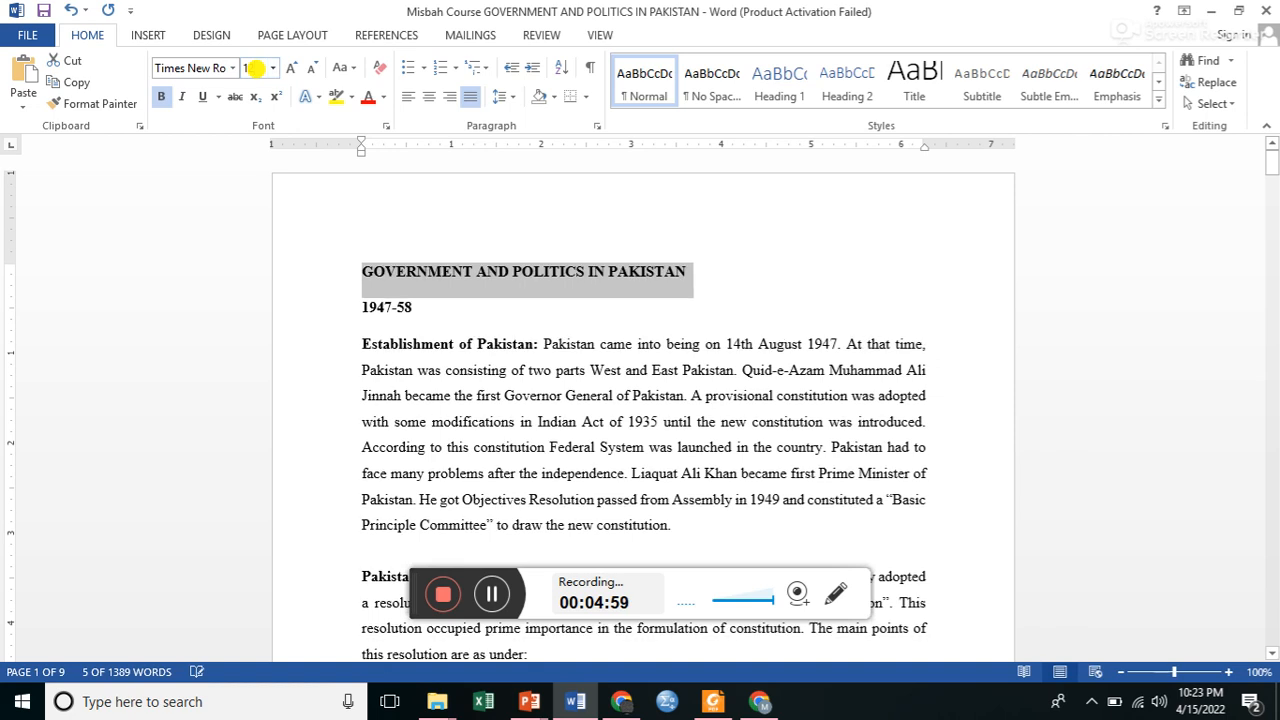
# Change the title to sentence case and apply the spelling suggestion "Pakistan" to its last word.
pyautogui.click(357, 74)
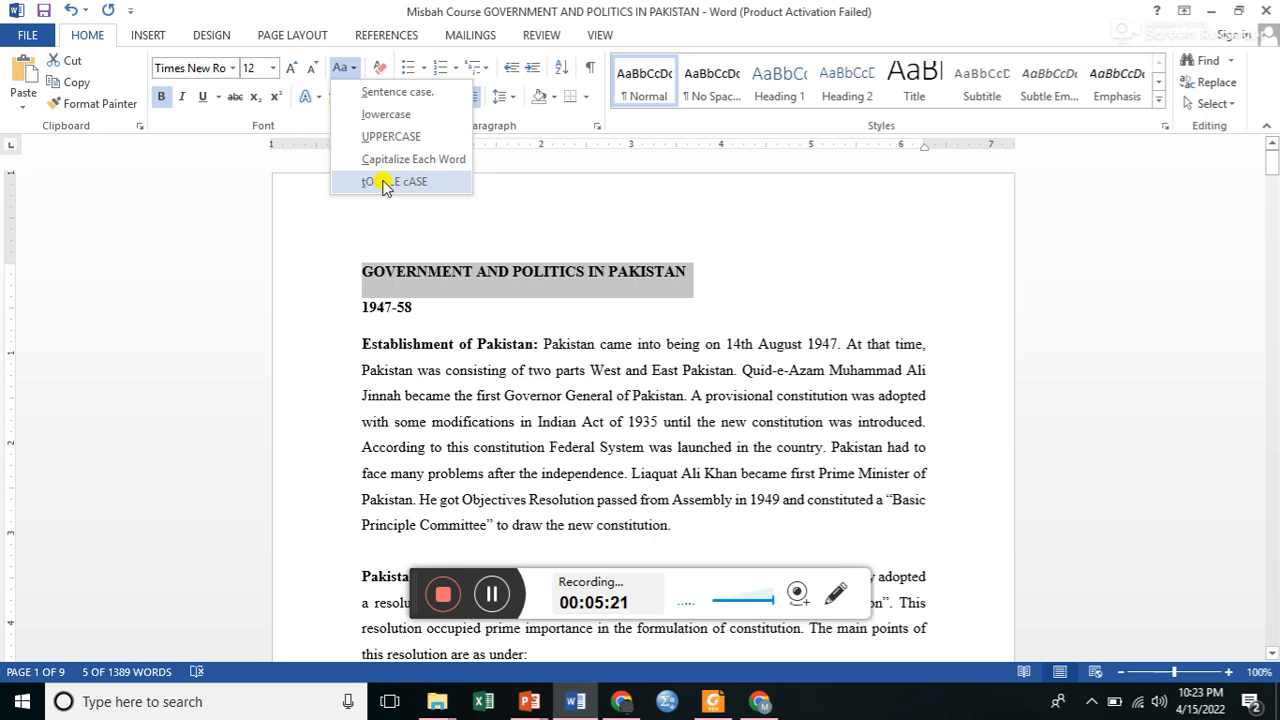
pyautogui.click(404, 93)
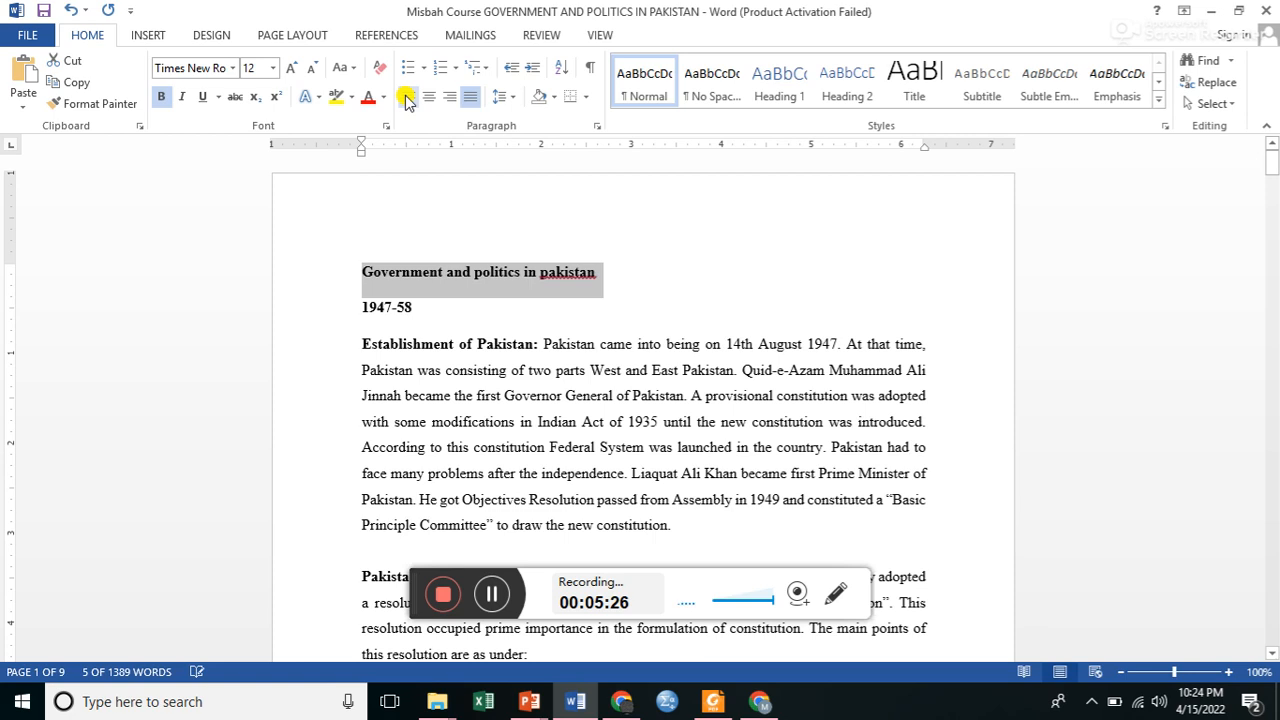
pyautogui.click(367, 282)
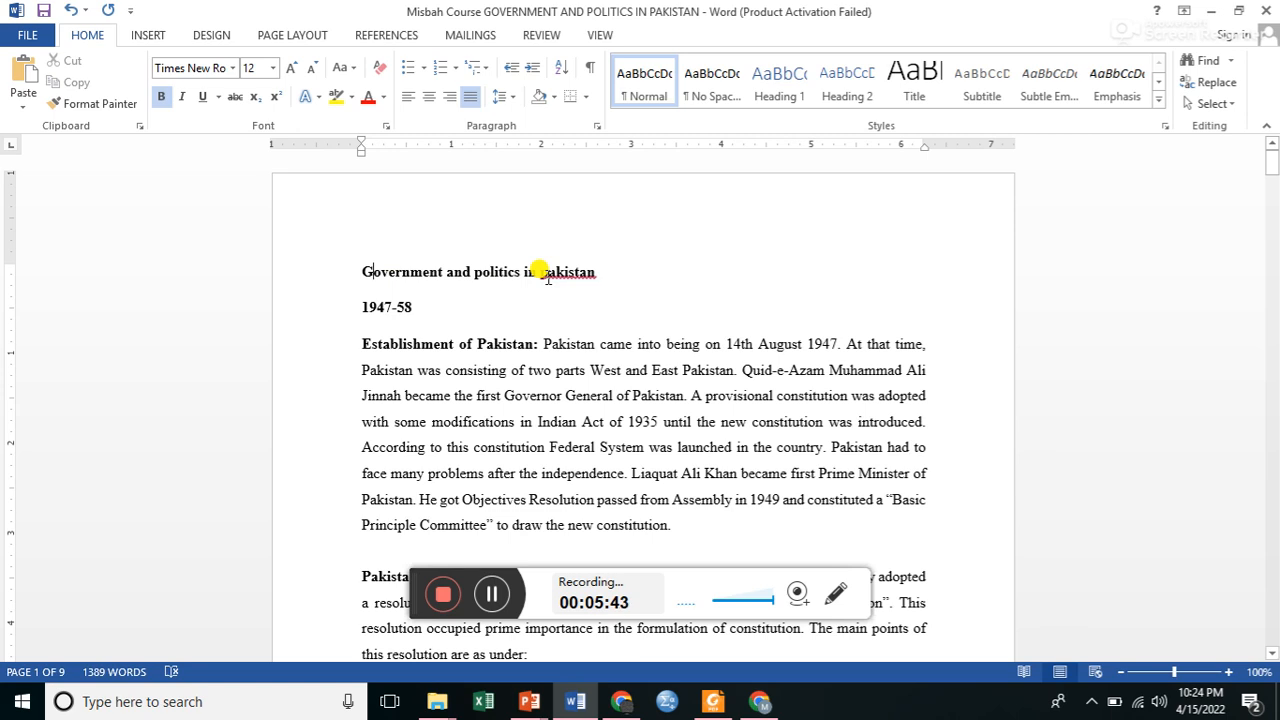
pyautogui.rightClick(548, 278)
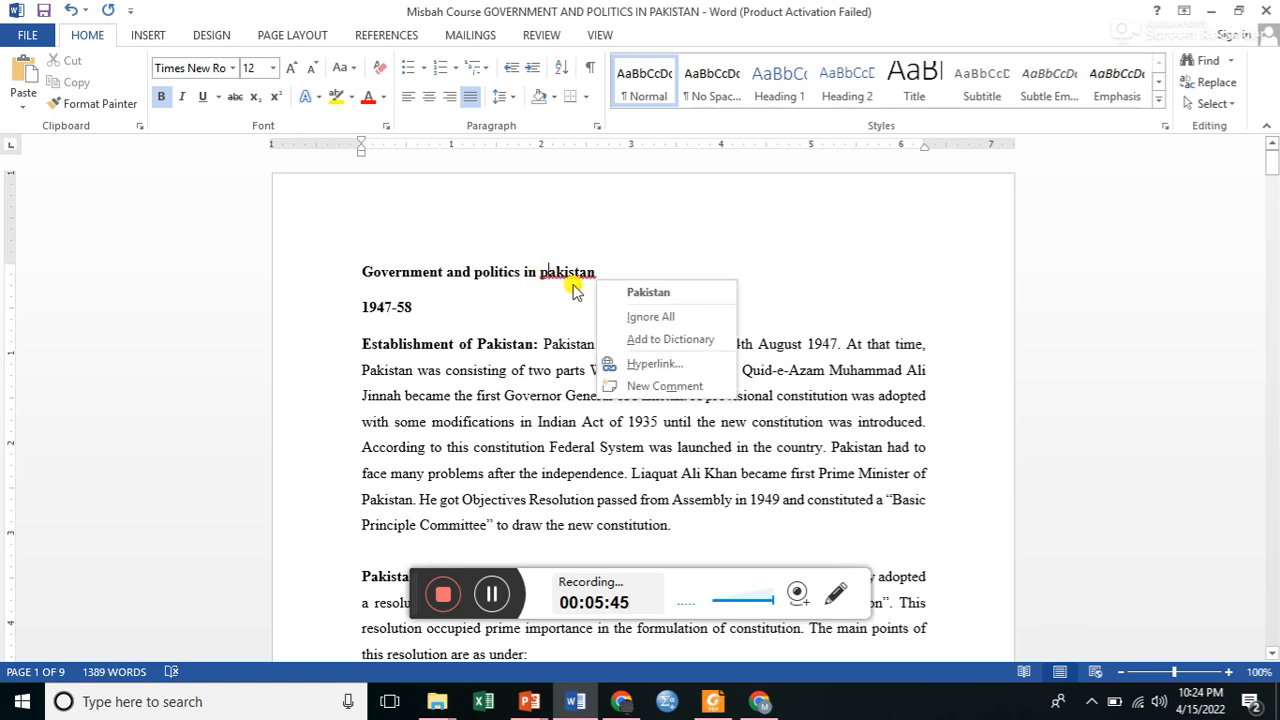
pyautogui.click(621, 294)
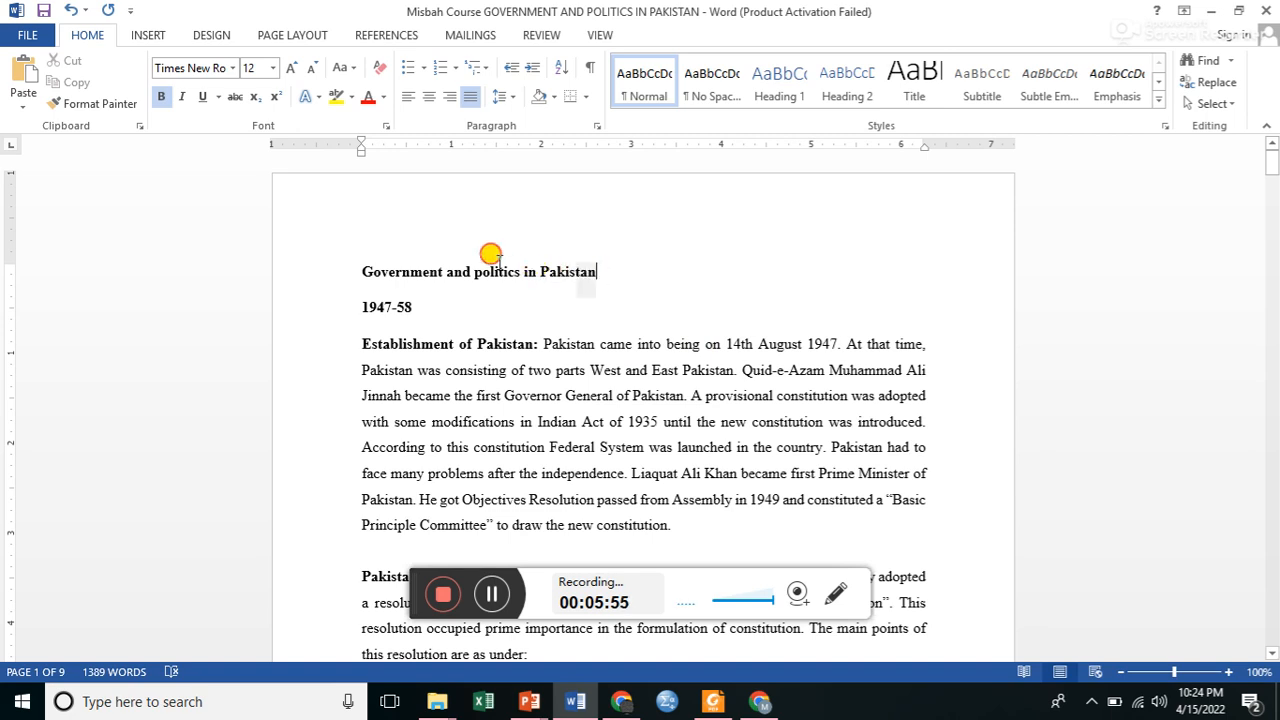
# Convert the document title to lowercase and undo the change.
pyautogui.moveTo(588, 268); pyautogui.dragTo(357, 266)
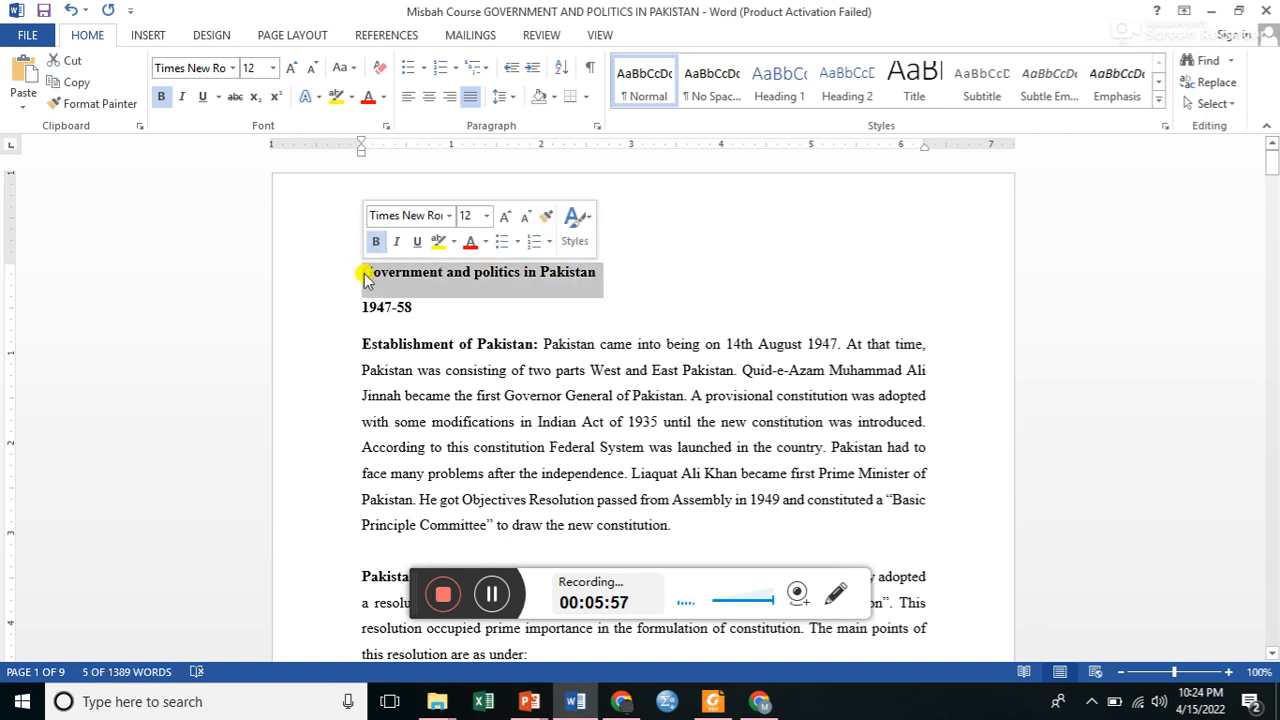
pyautogui.click(353, 70)
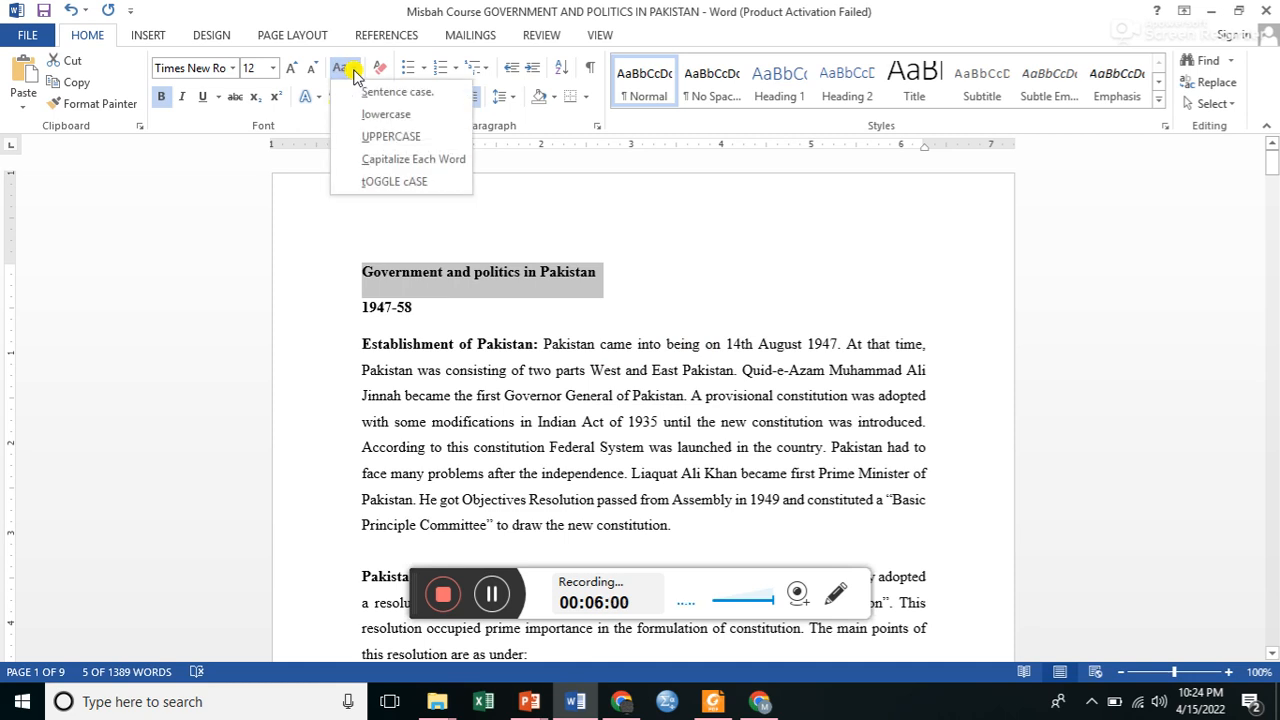
pyautogui.click(386, 116)
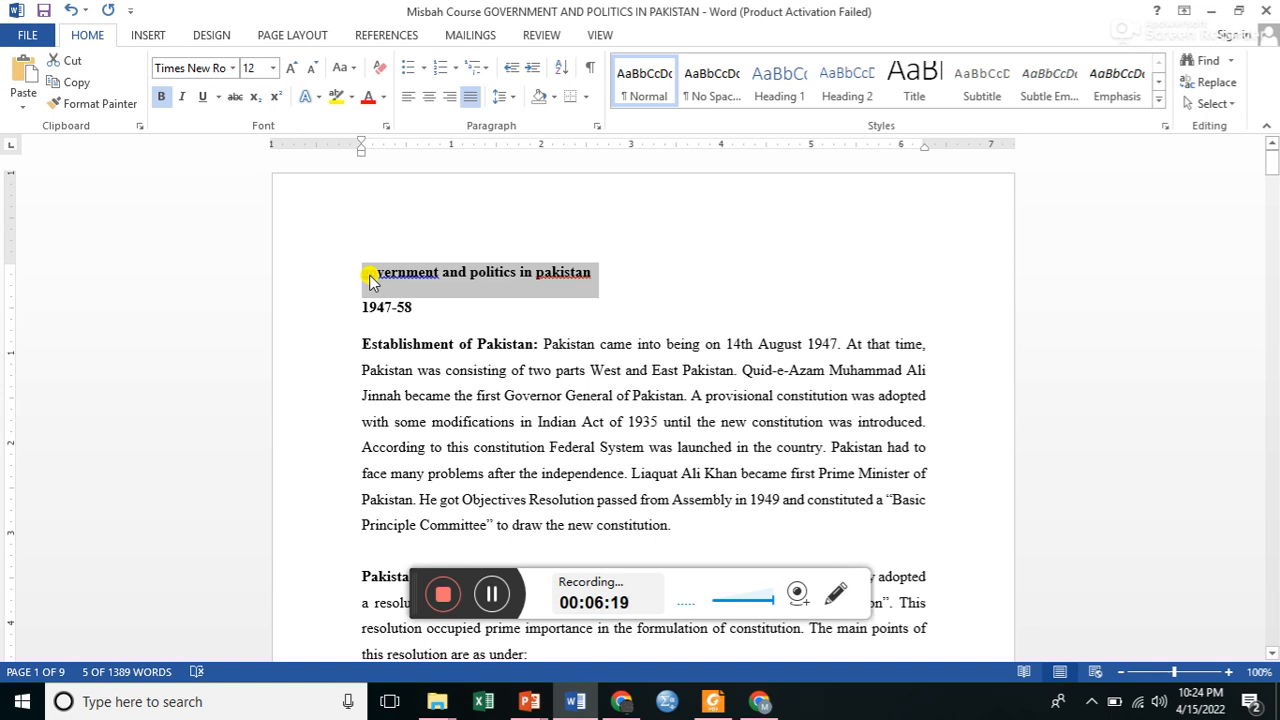
pyautogui.hotkey('ctrl', 'z')
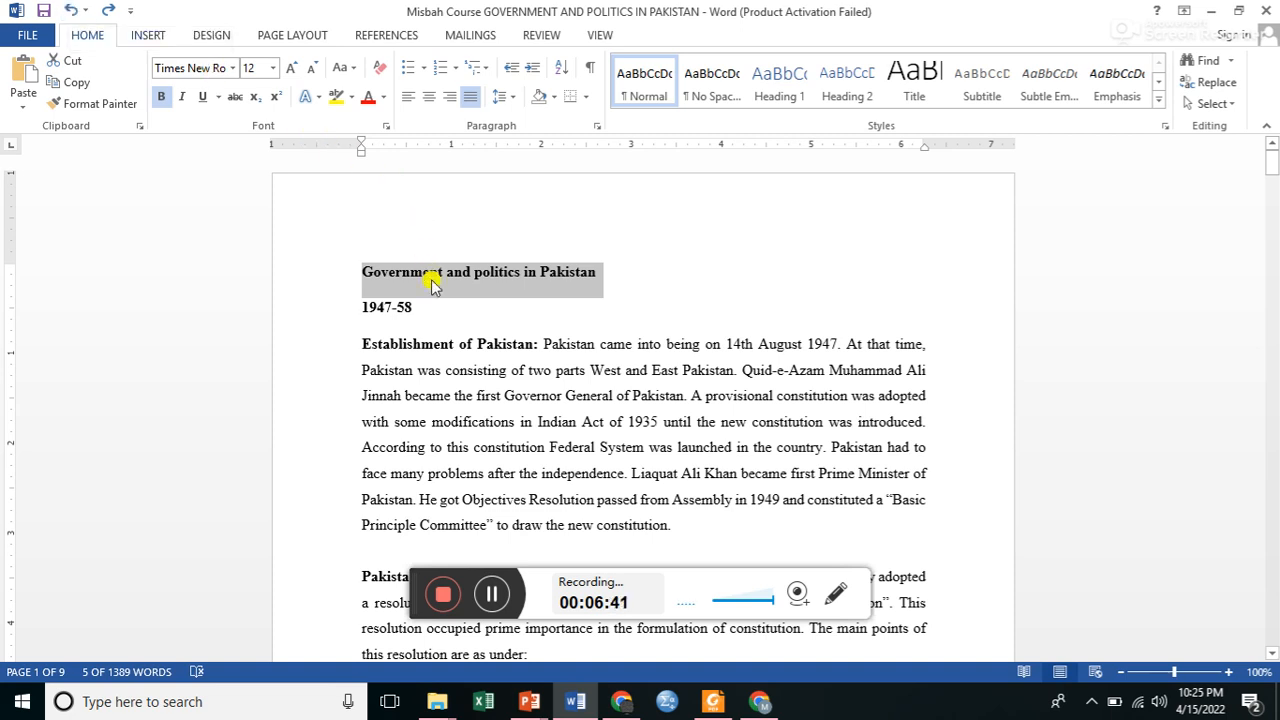
# Convert the document title to uppercase.
pyautogui.click(343, 67)
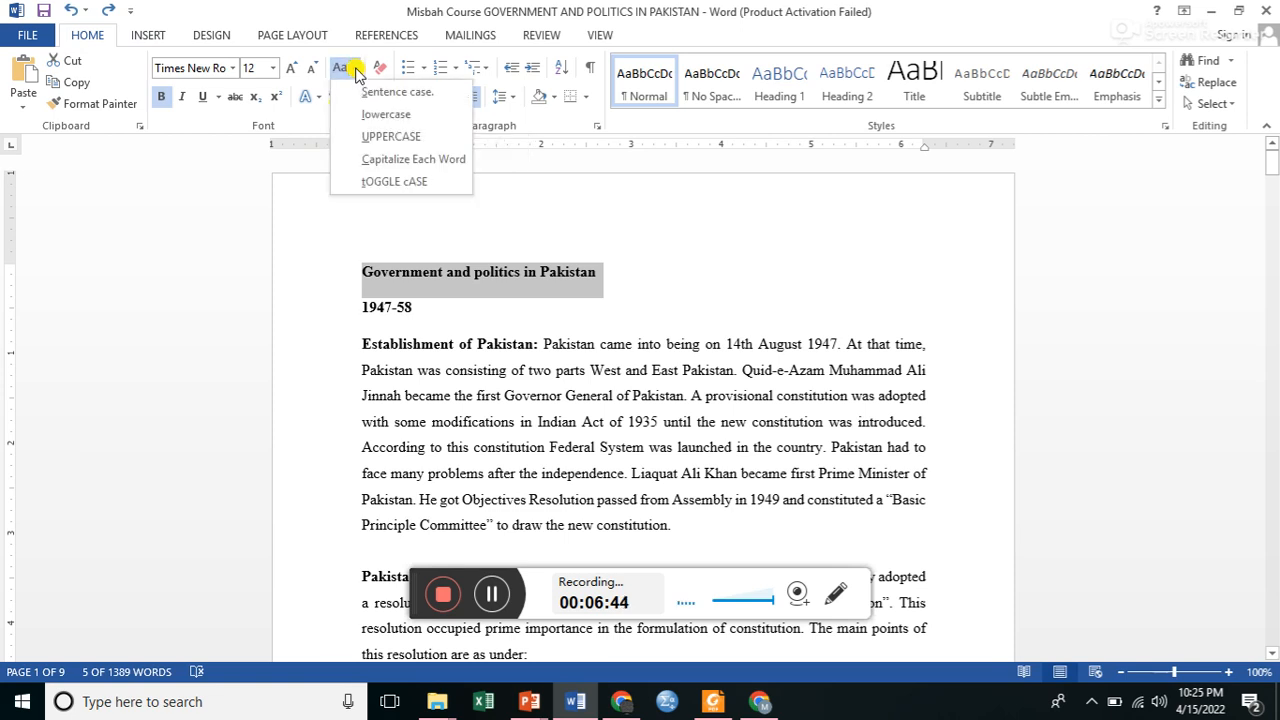
pyautogui.click(382, 138)
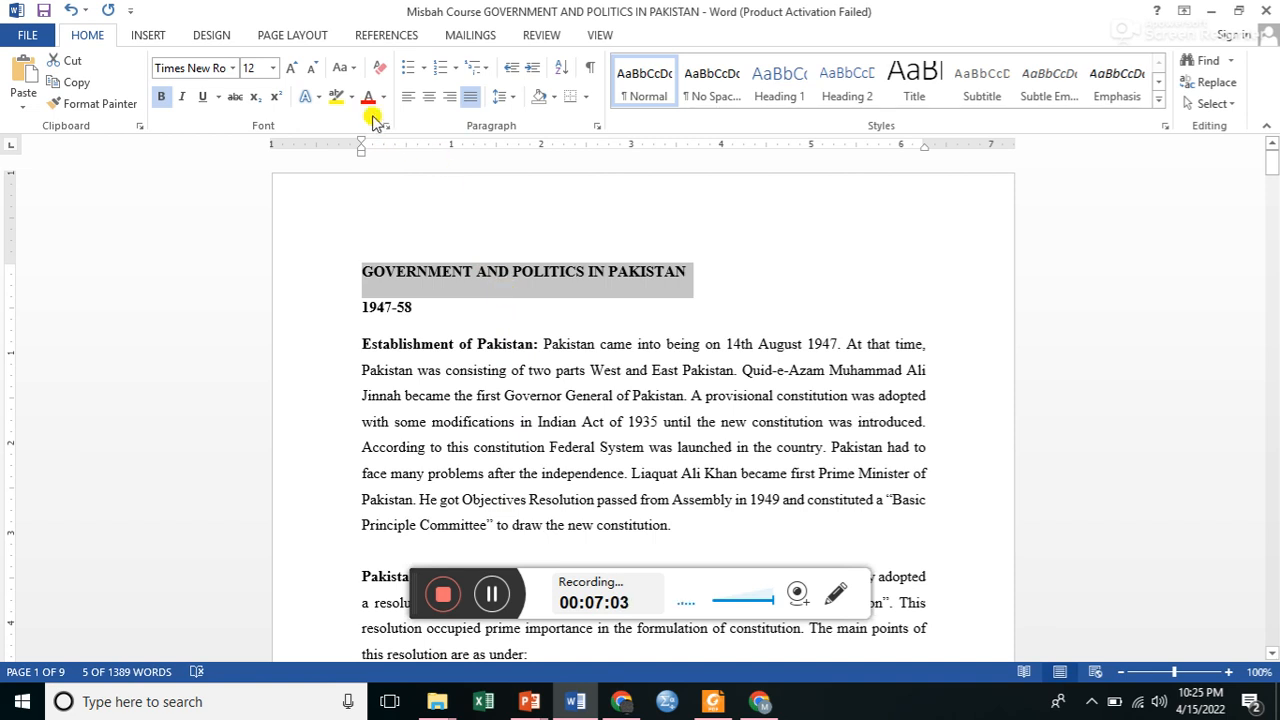
# Try the Capitalize Each Word and toggle case options on the title, undoing both changes.
pyautogui.click(355, 70)
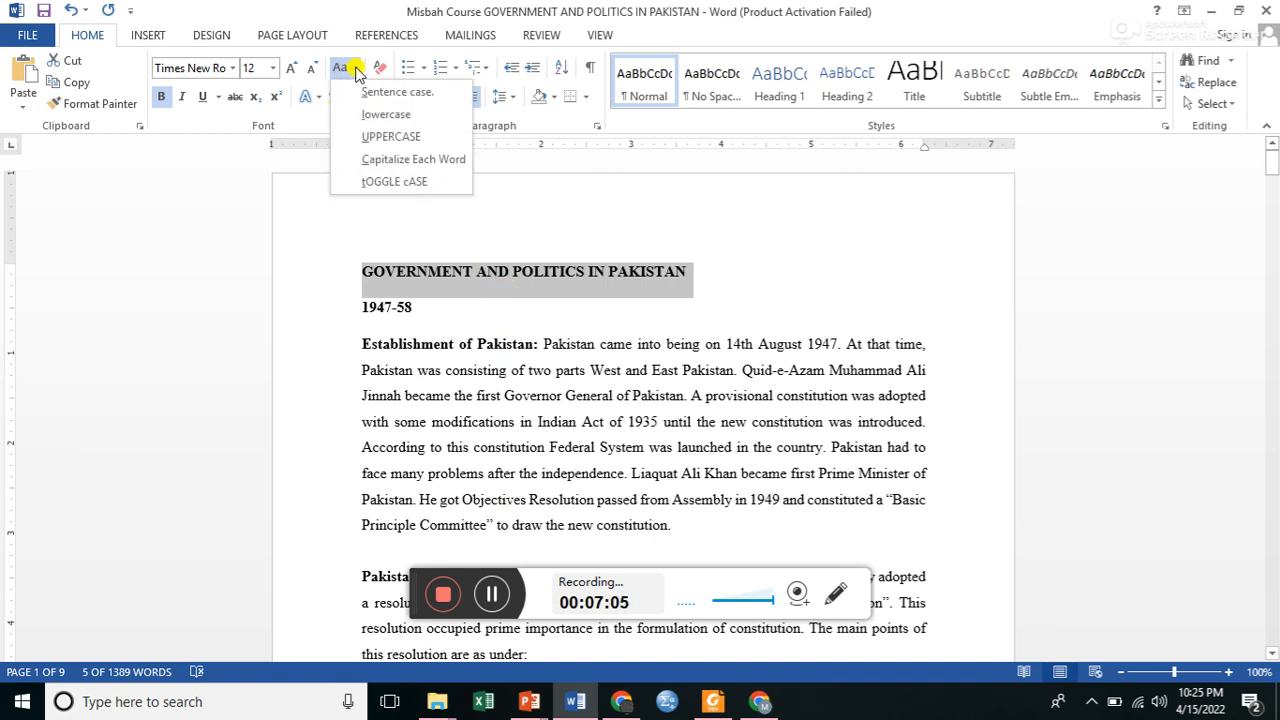
pyautogui.click(384, 162)
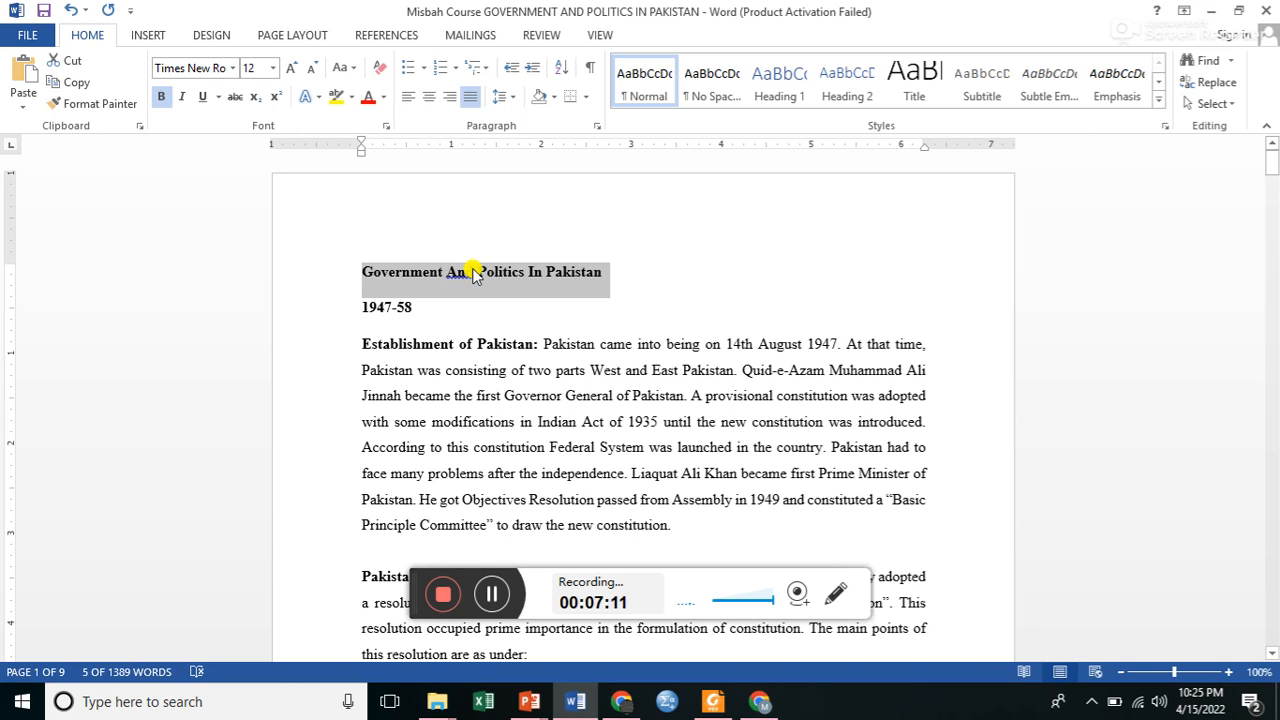
pyautogui.click(350, 68)
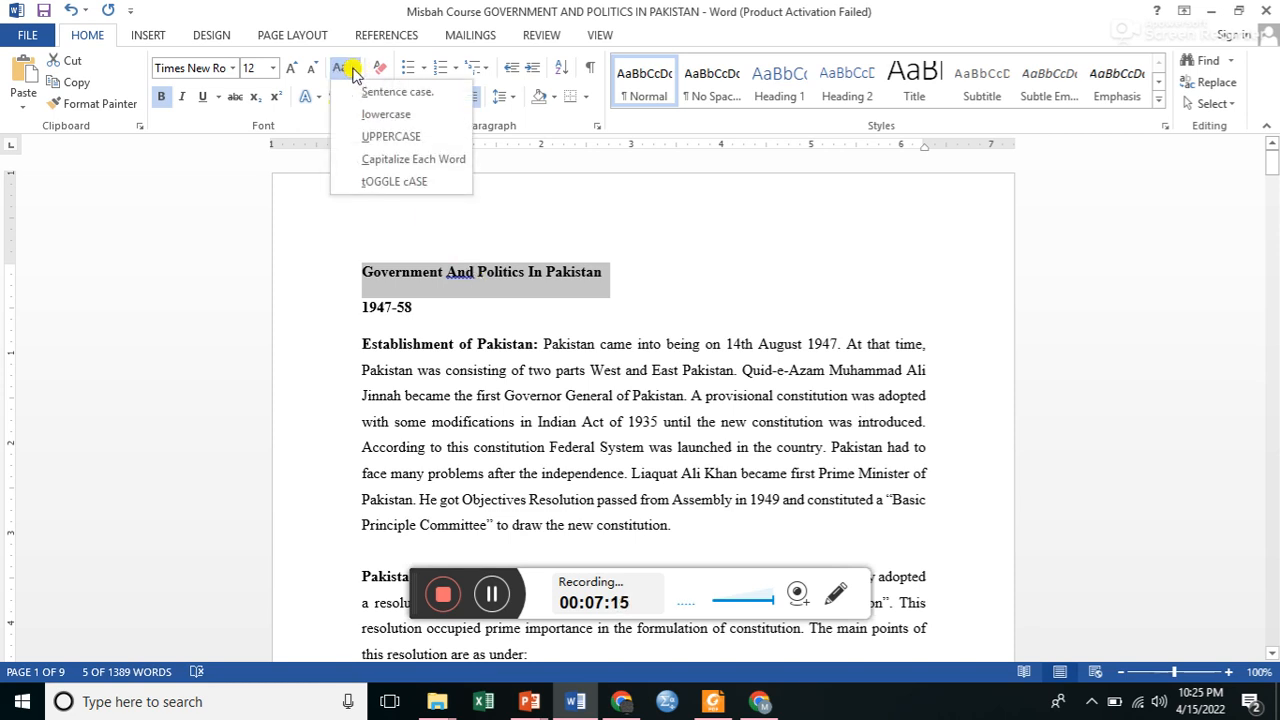
pyautogui.click(375, 183)
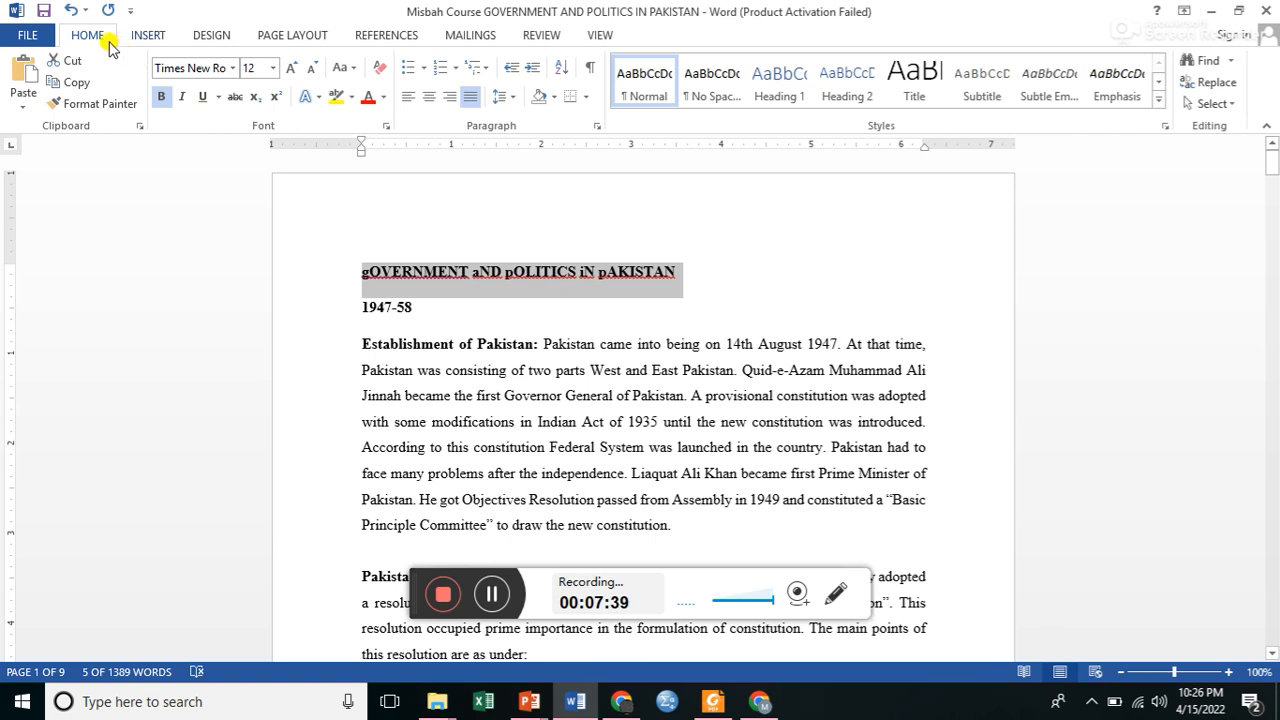
pyautogui.click(70, 12)
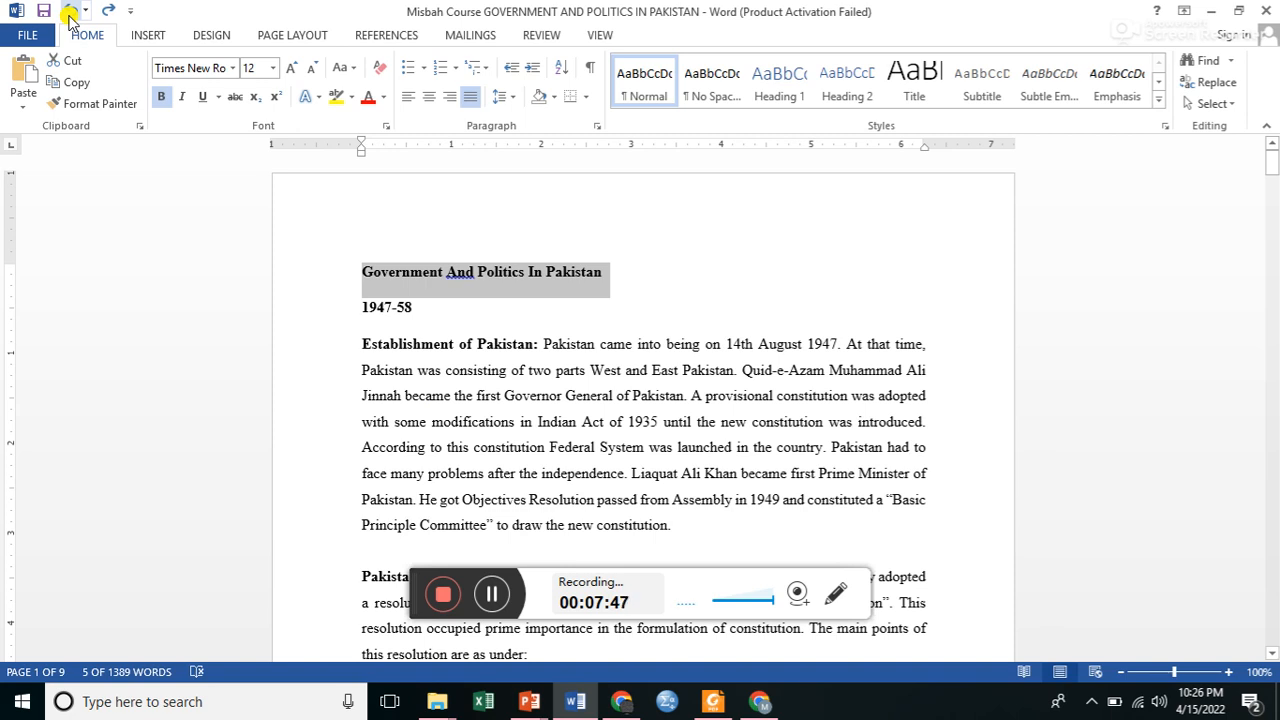
pyautogui.click(70, 14)
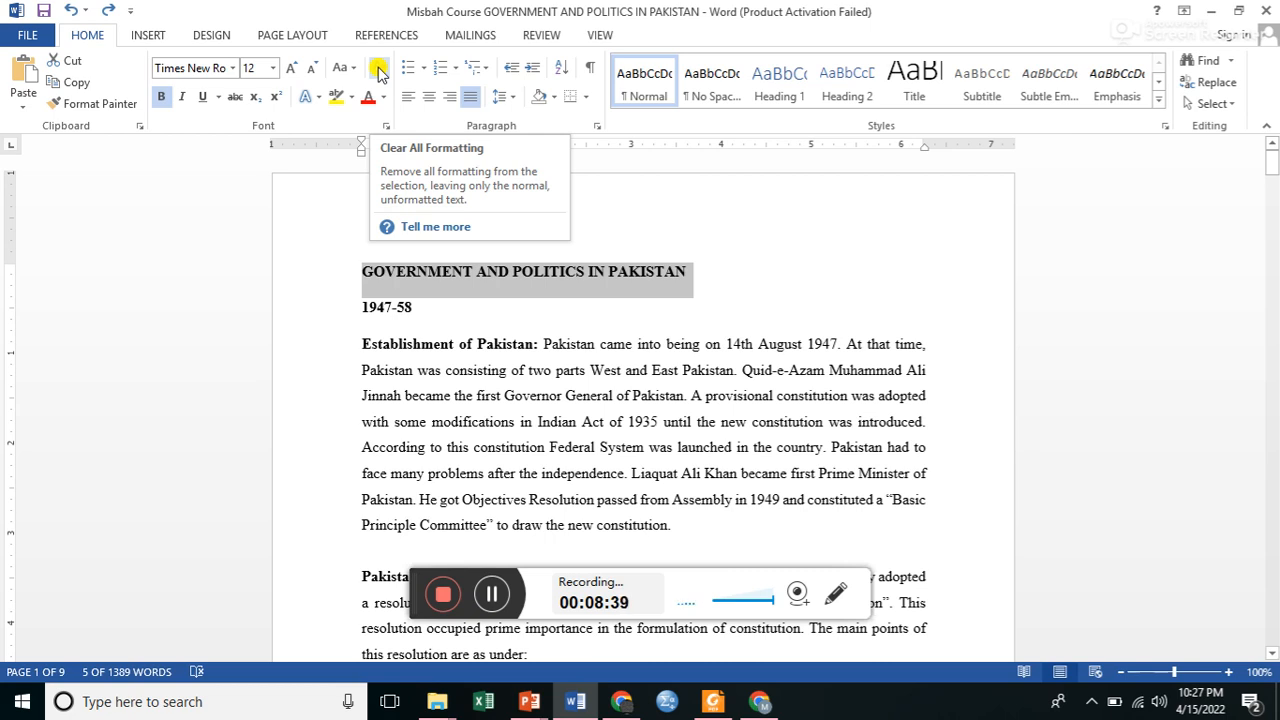
# Insert an empty line directly below the title.
pyautogui.click(445, 300)
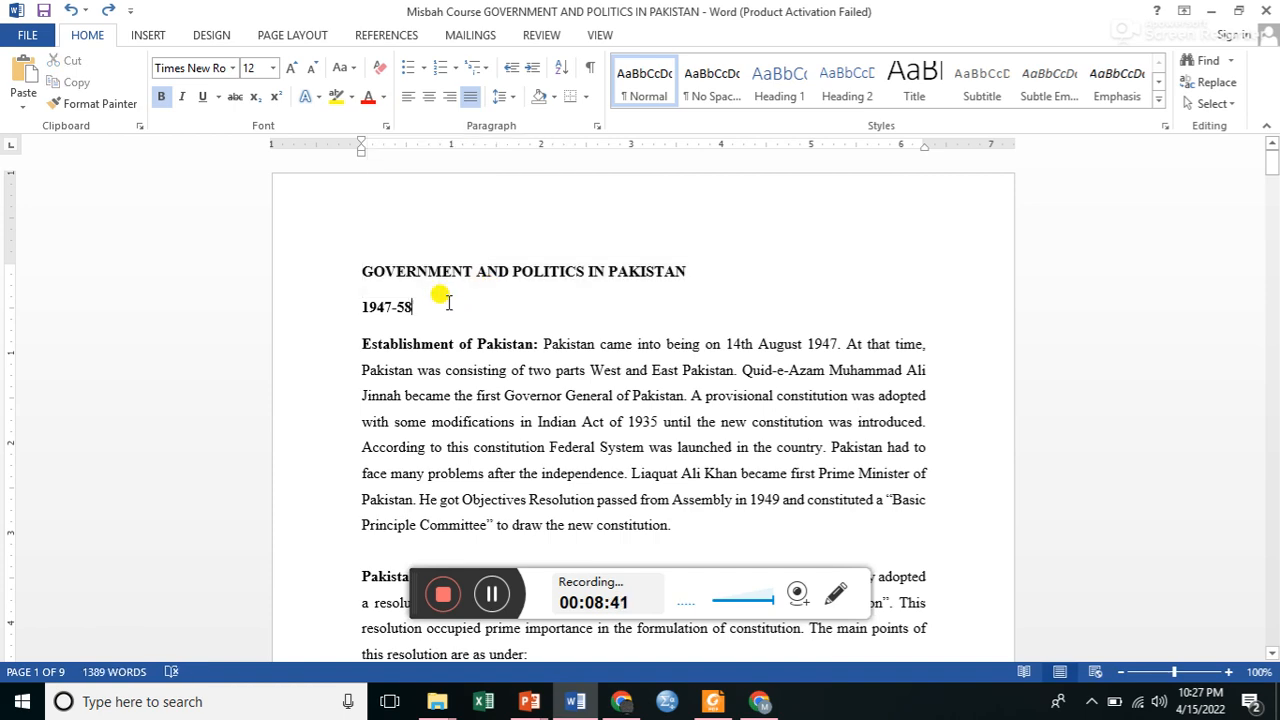
pyautogui.click(698, 270)
pyautogui.press('Return')
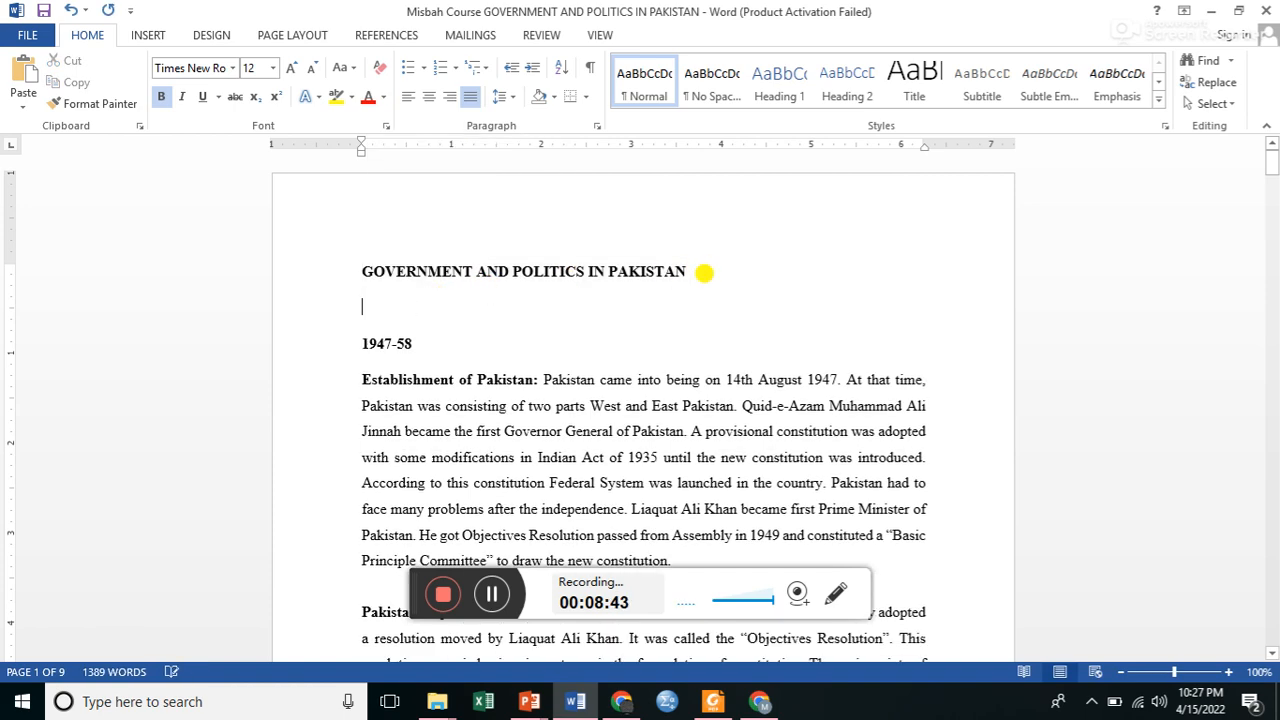
# Switch to Chrome, open Google and search for "what is politics".
pyautogui.click(622, 703)
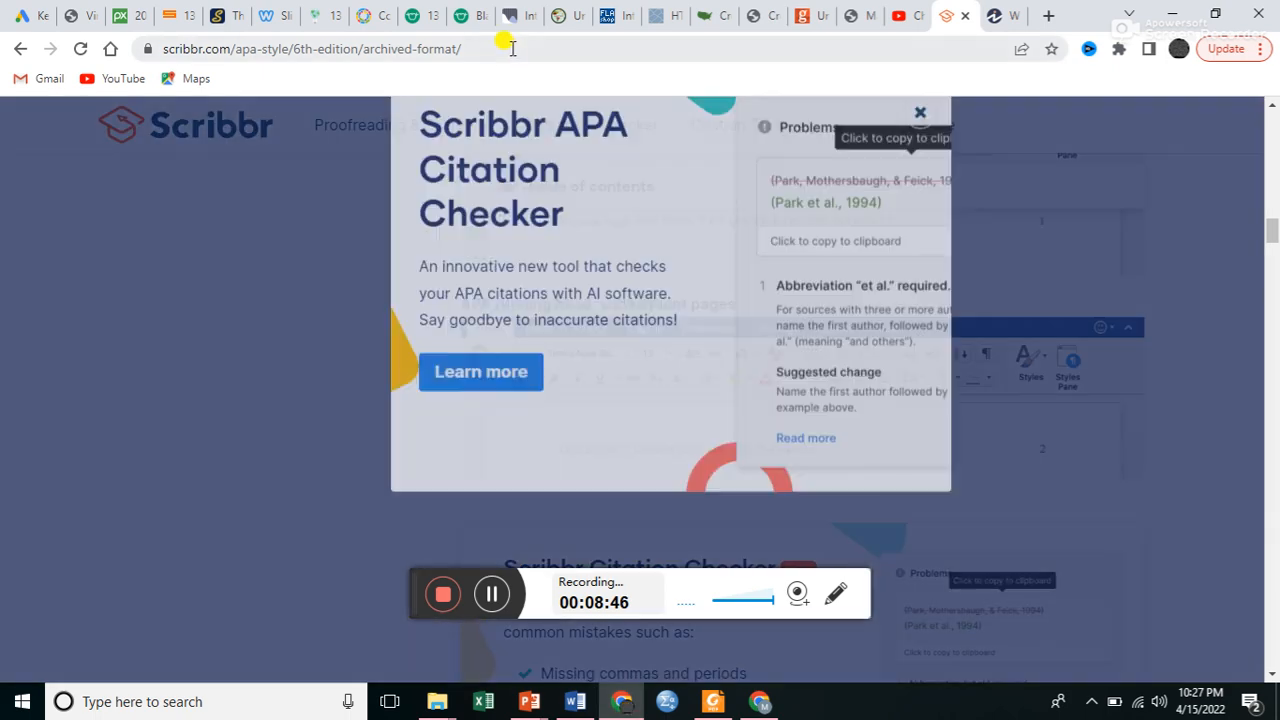
pyautogui.click(511, 48)
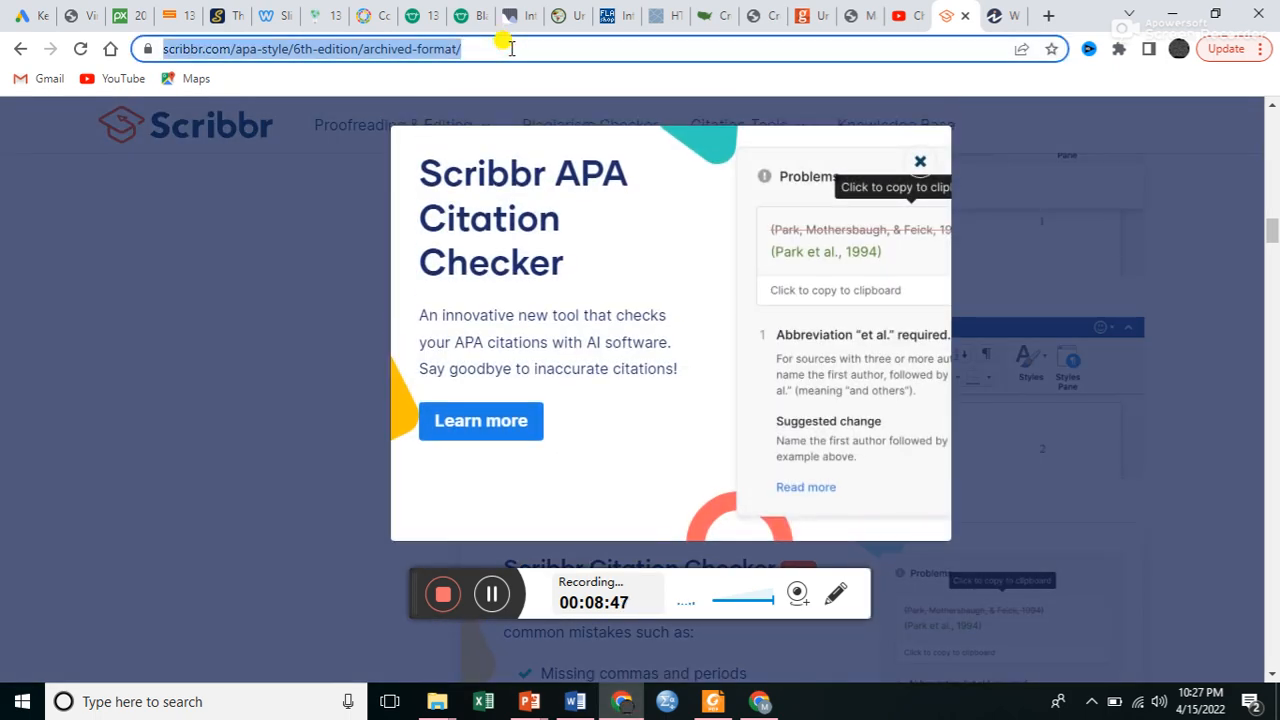
pyautogui.write('go')
pyautogui.press('Return')
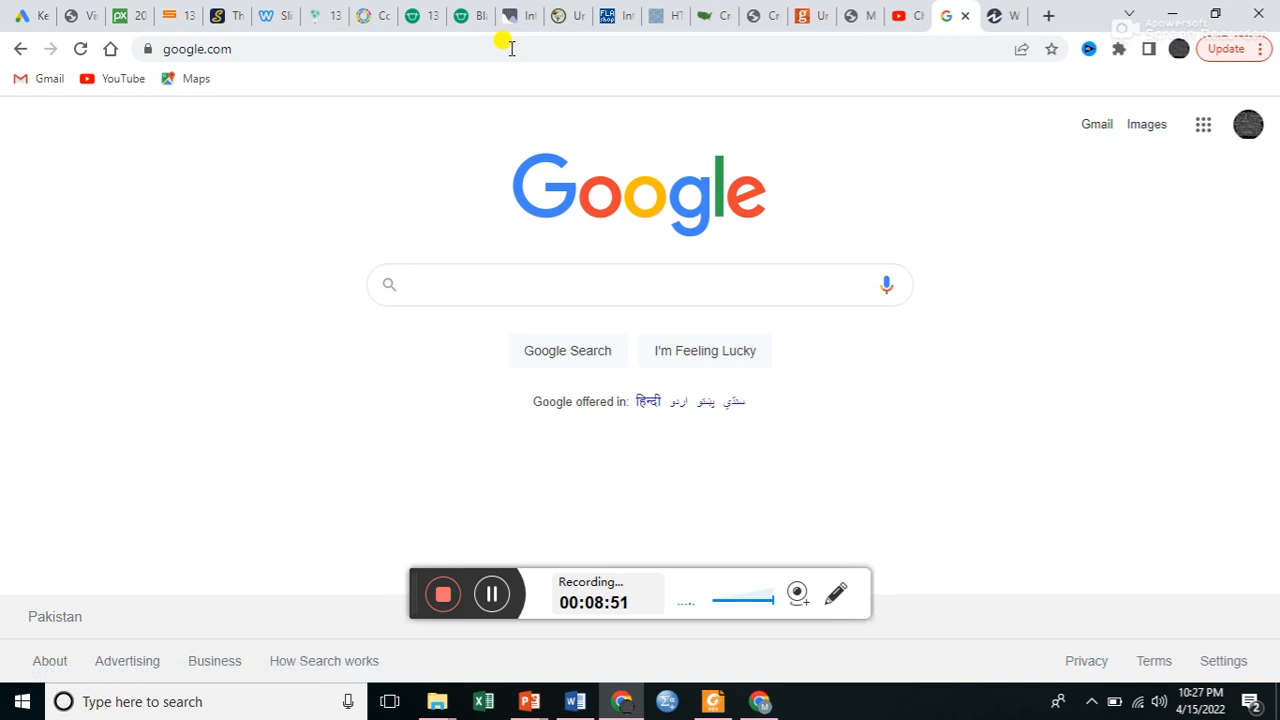
pyautogui.write('what')
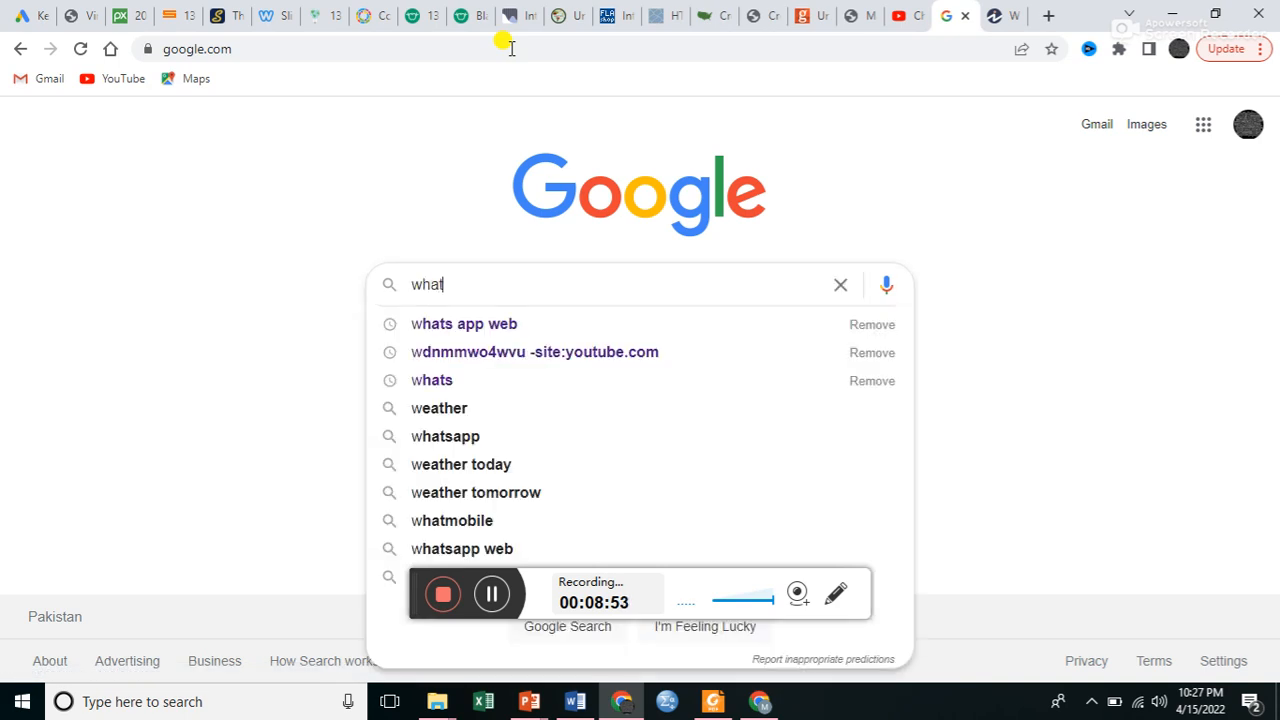
pyautogui.write(' is politics')
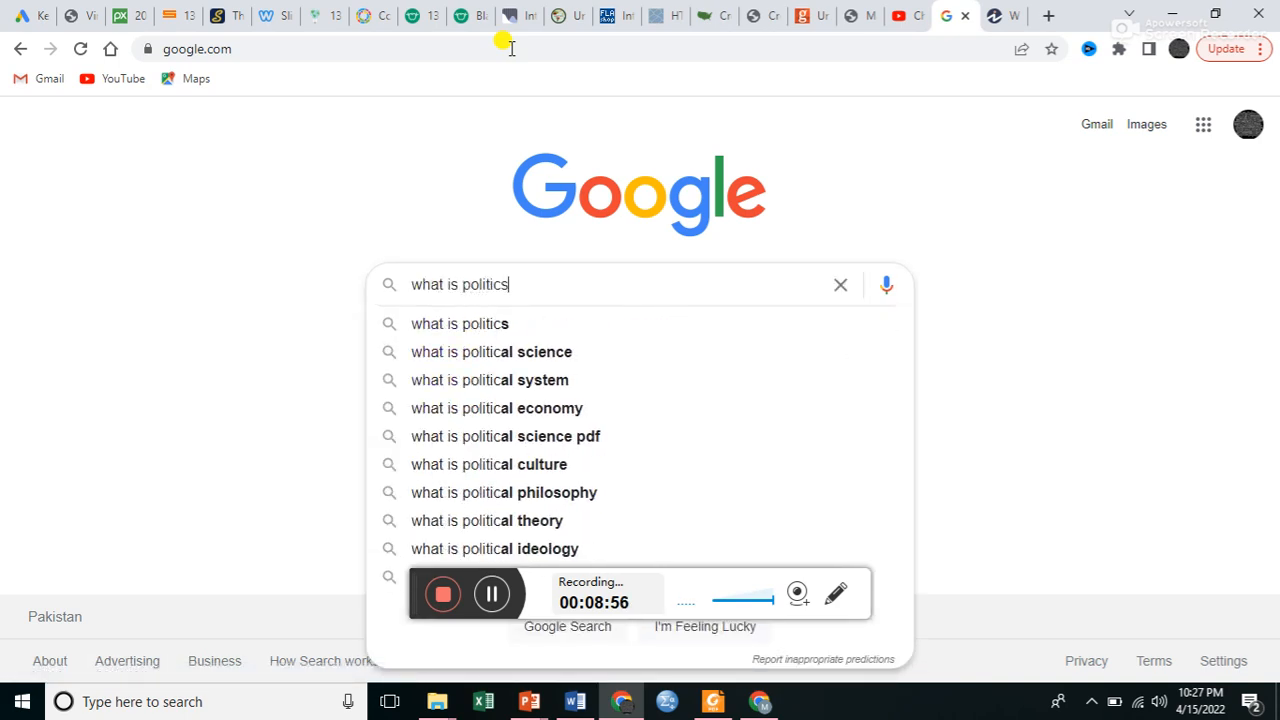
pyautogui.press('Return')
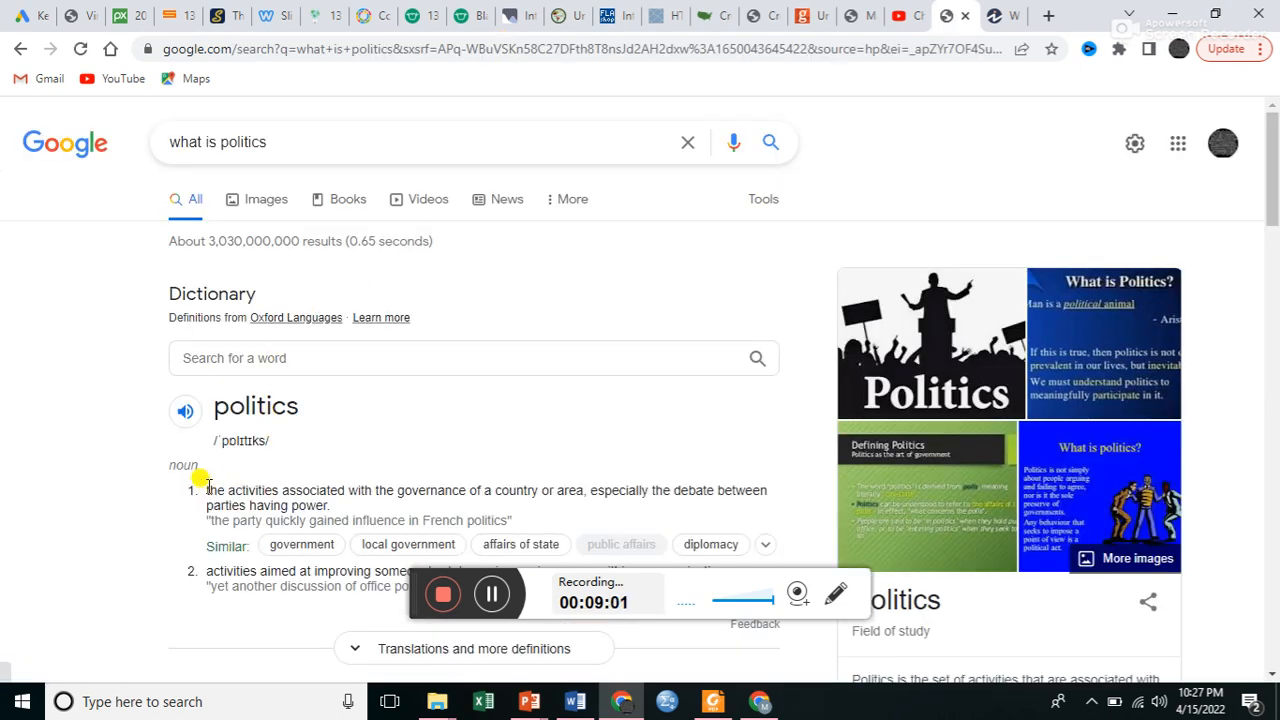
# Copy the first dictionary definition of politics and paste it into the empty line below the title in the Word document.
pyautogui.moveTo(206, 487); pyautogui.dragTo(338, 507)
pyautogui.hotkey('ctrl', 'c')
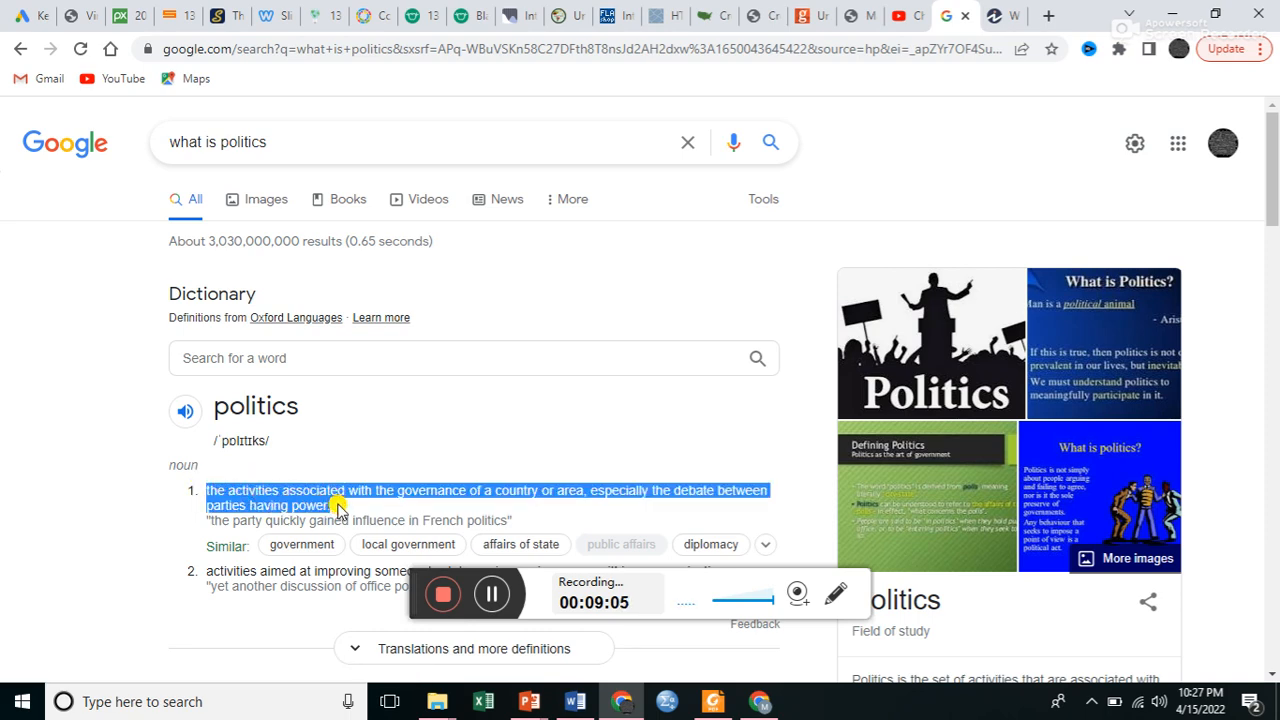
pyautogui.click(575, 700)
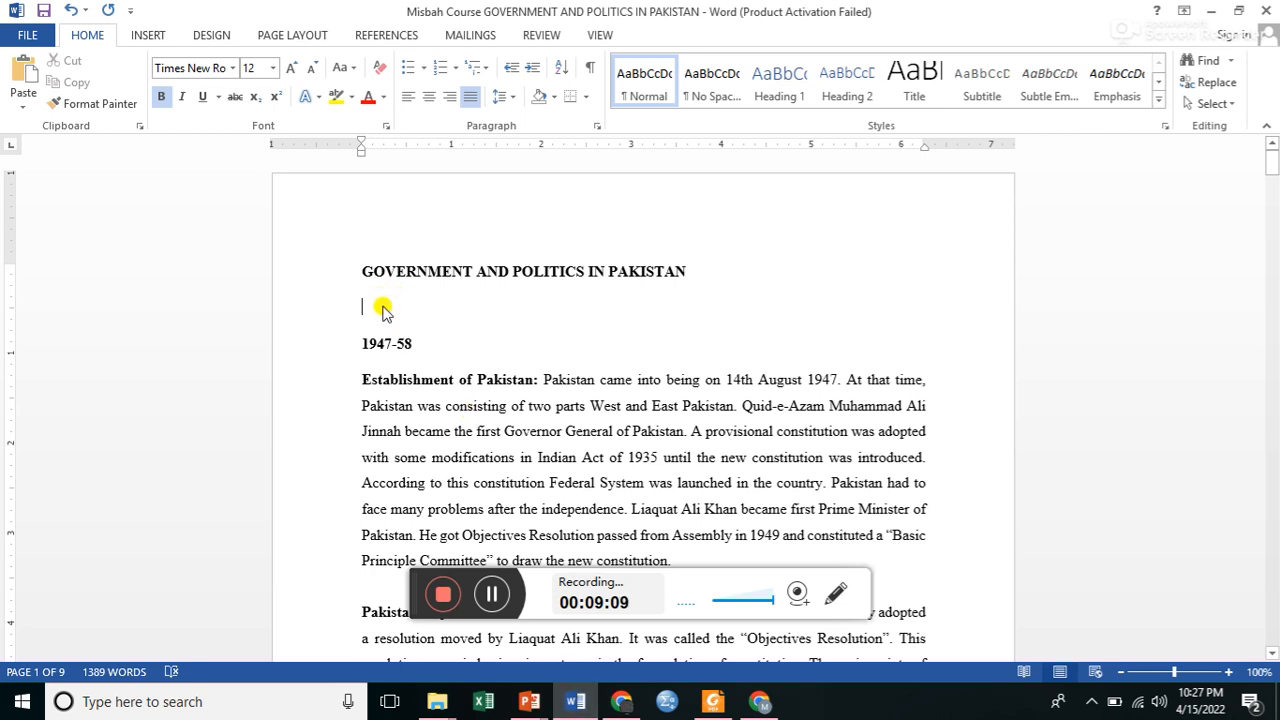
pyautogui.hotkey('ctrl', 'v')
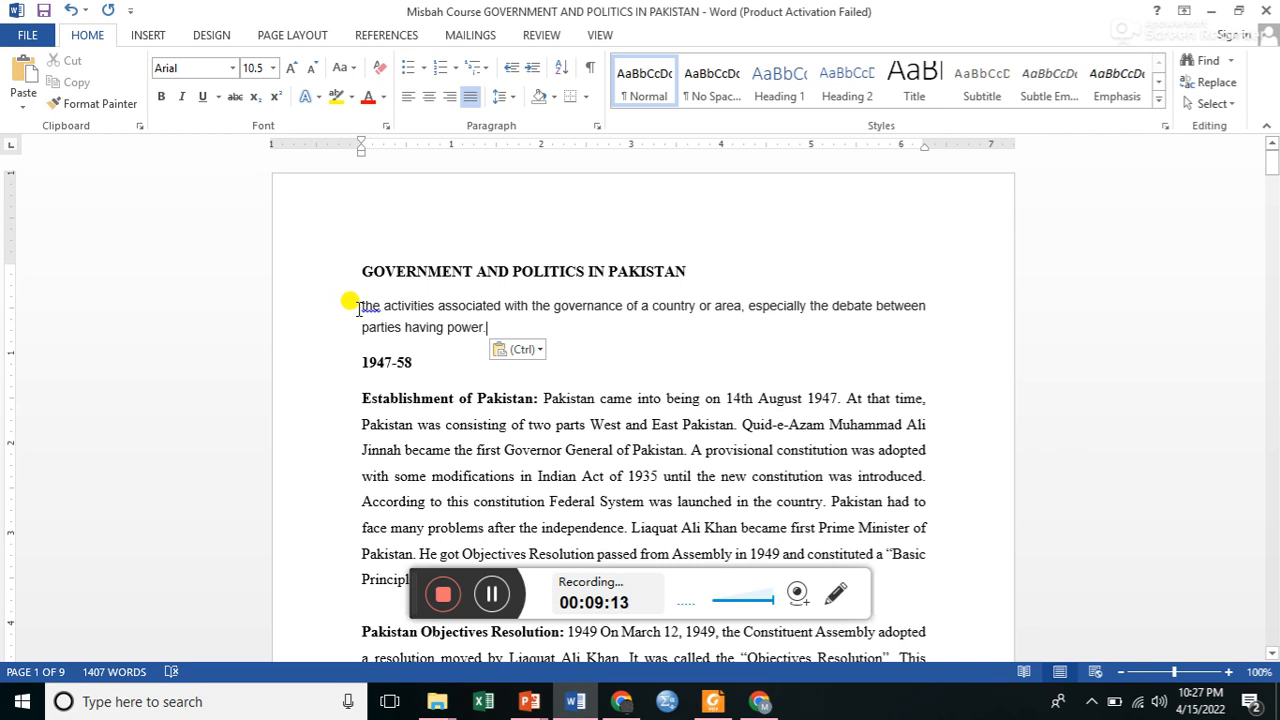
# Clear all formatting from the pasted definition and set its font to Times New Roman.
pyautogui.moveTo(358, 306); pyautogui.dragTo(488, 335)
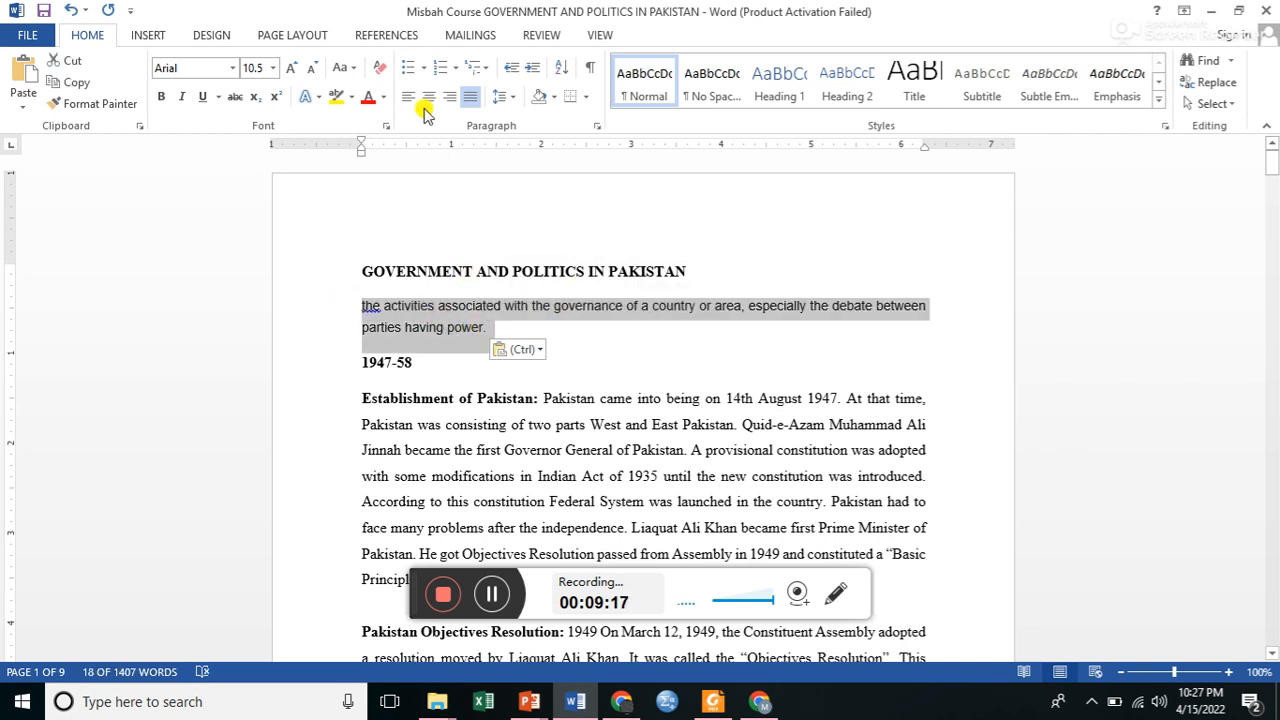
pyautogui.click(376, 68)
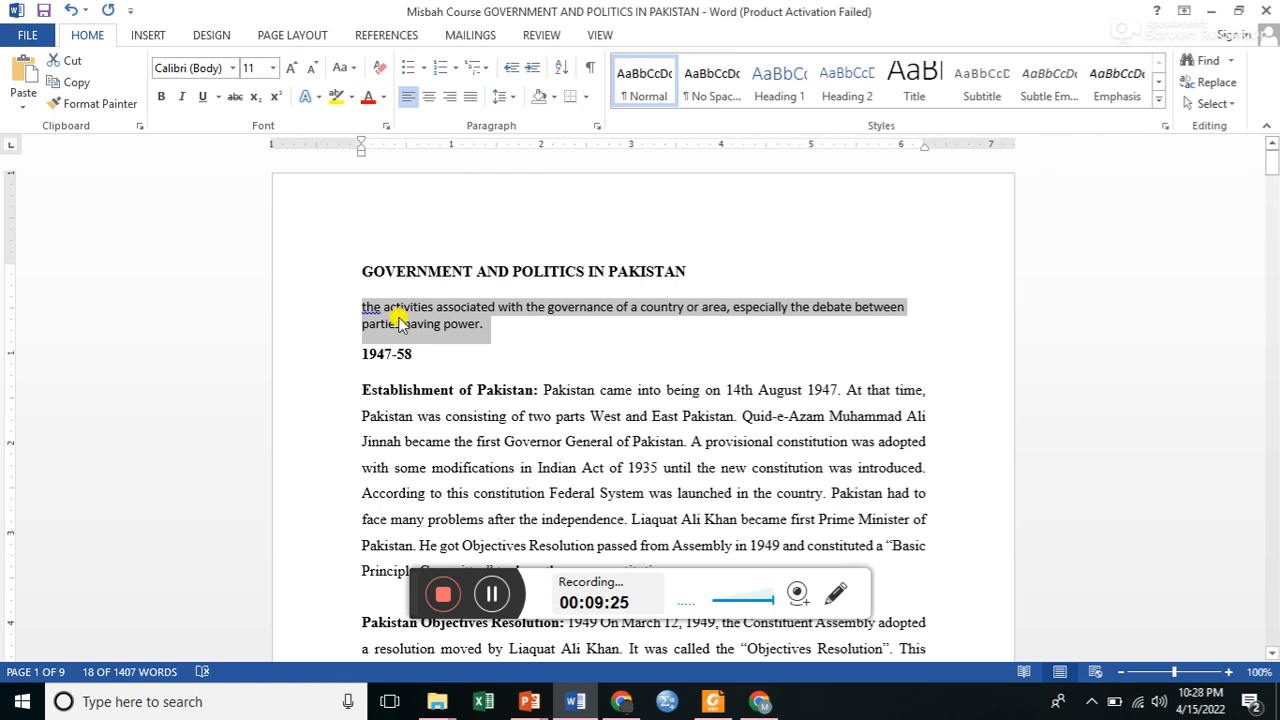
pyautogui.click(232, 69)
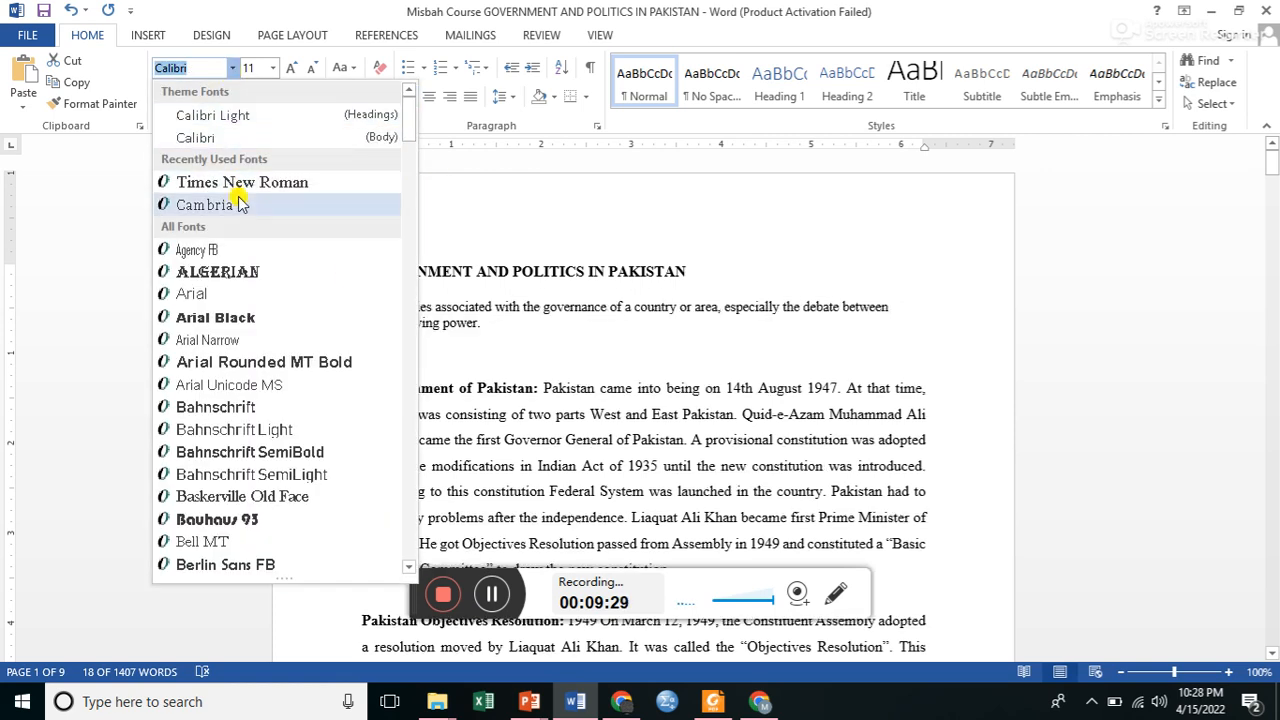
pyautogui.click(231, 182)
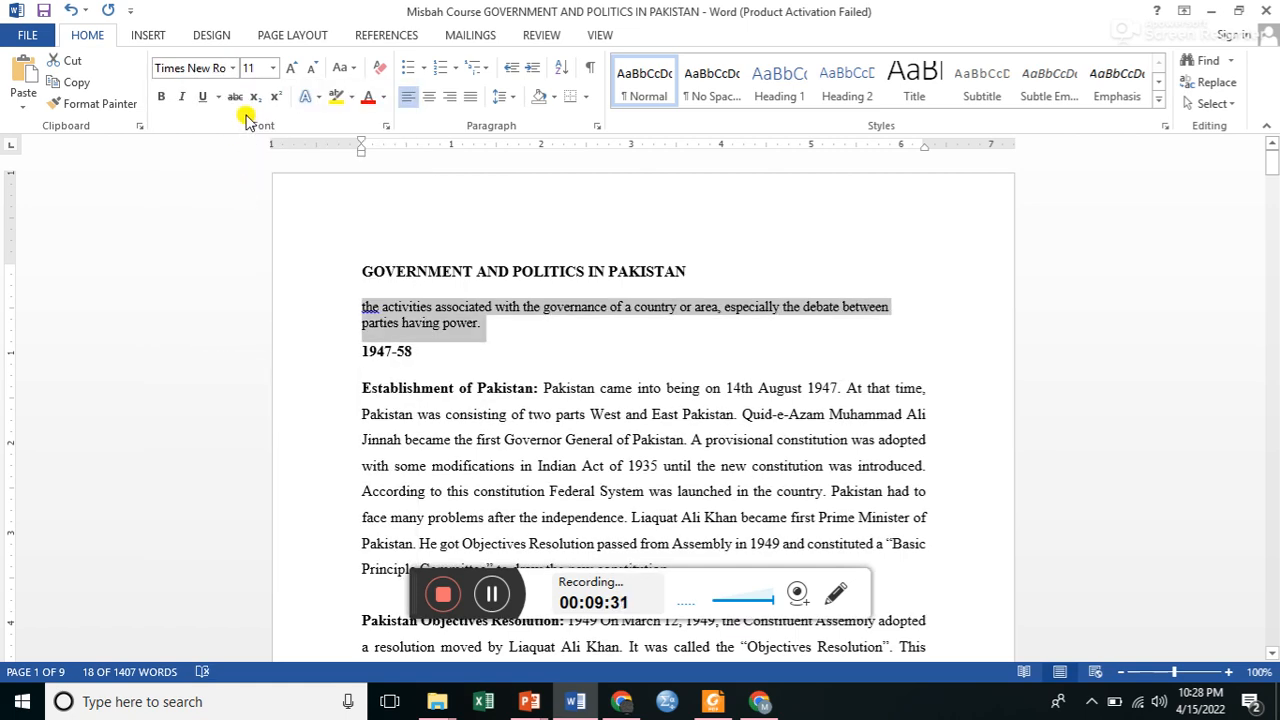
# Set the pasted definition's font size to 12 pt and change it to sentence case.
pyautogui.click(272, 68)
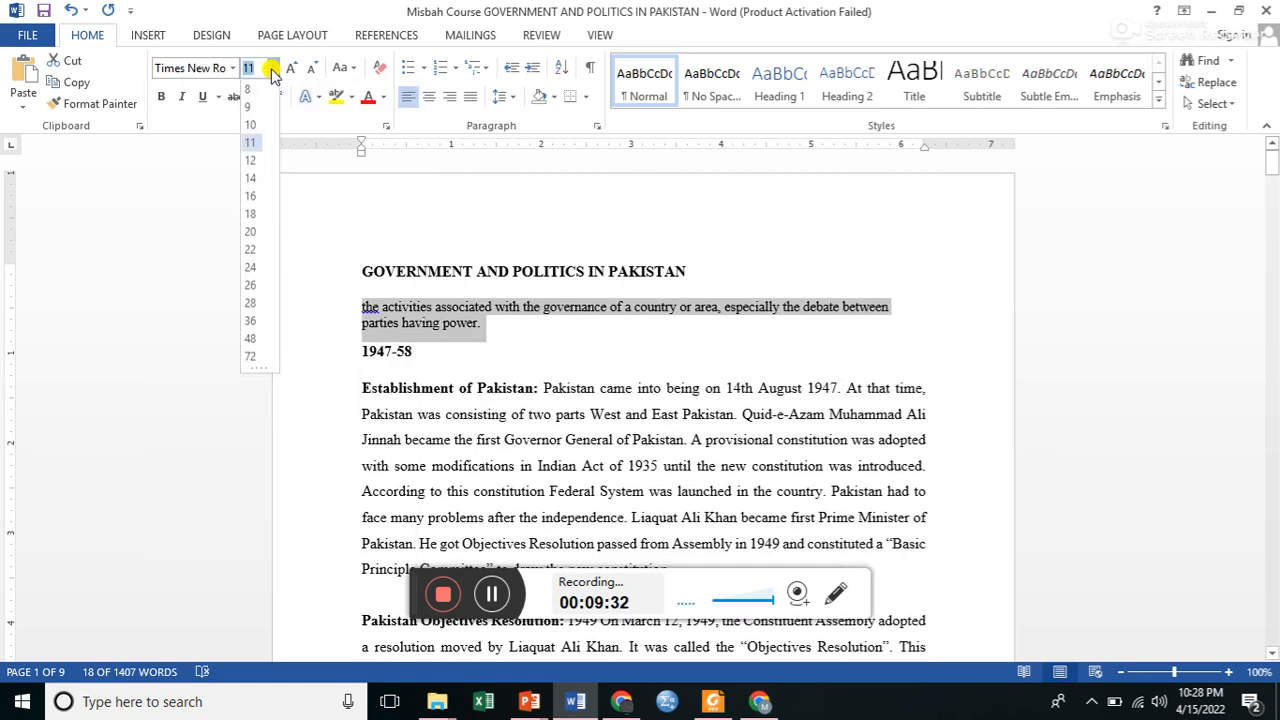
pyautogui.click(252, 165)
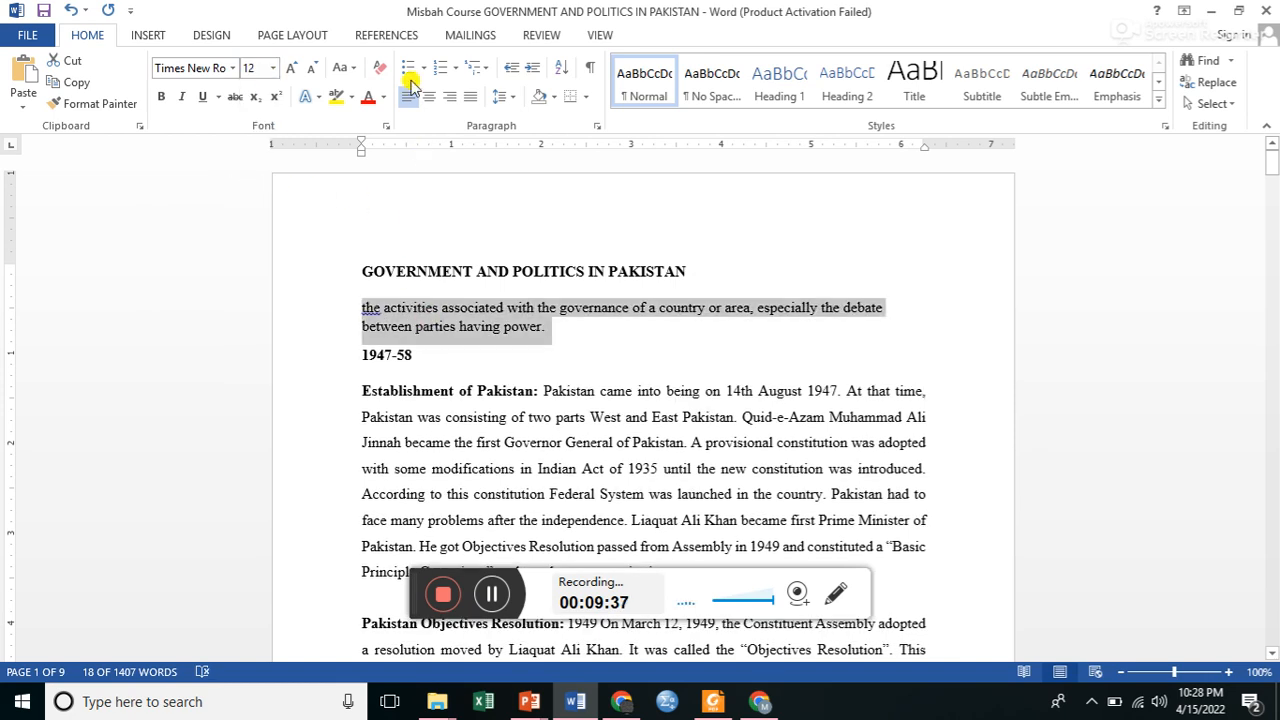
pyautogui.click(343, 68)
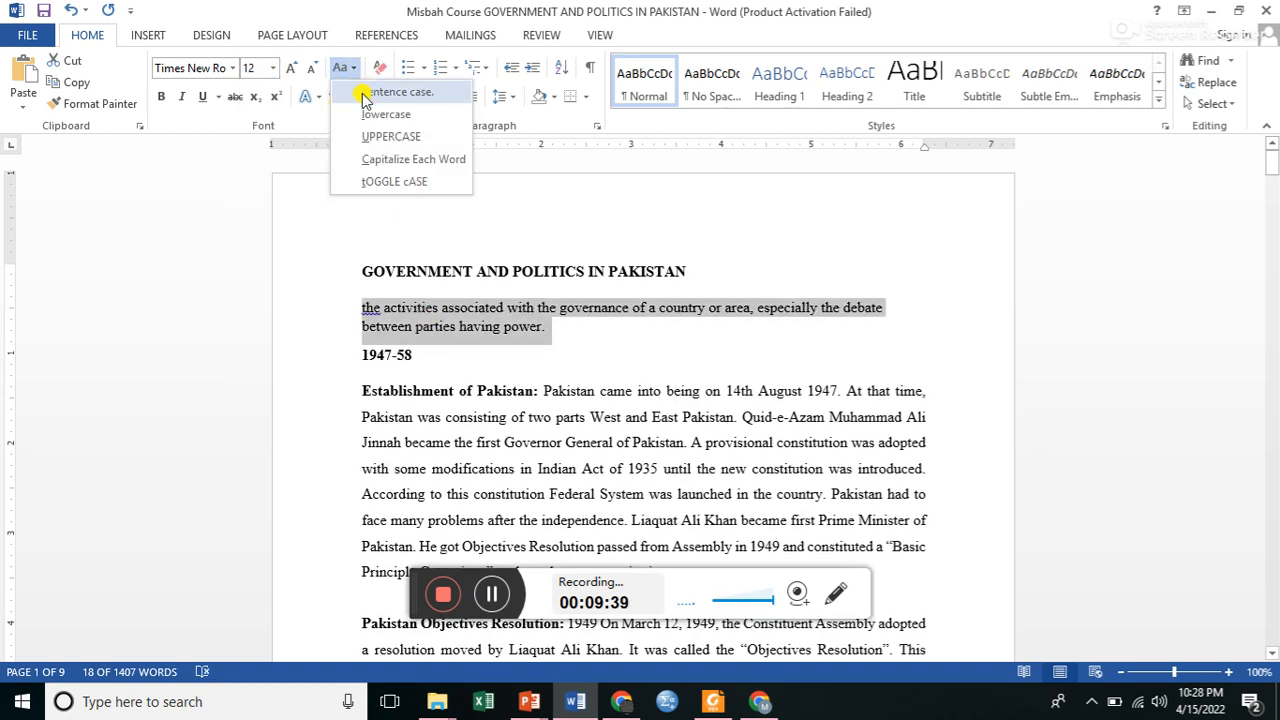
pyautogui.click(366, 93)
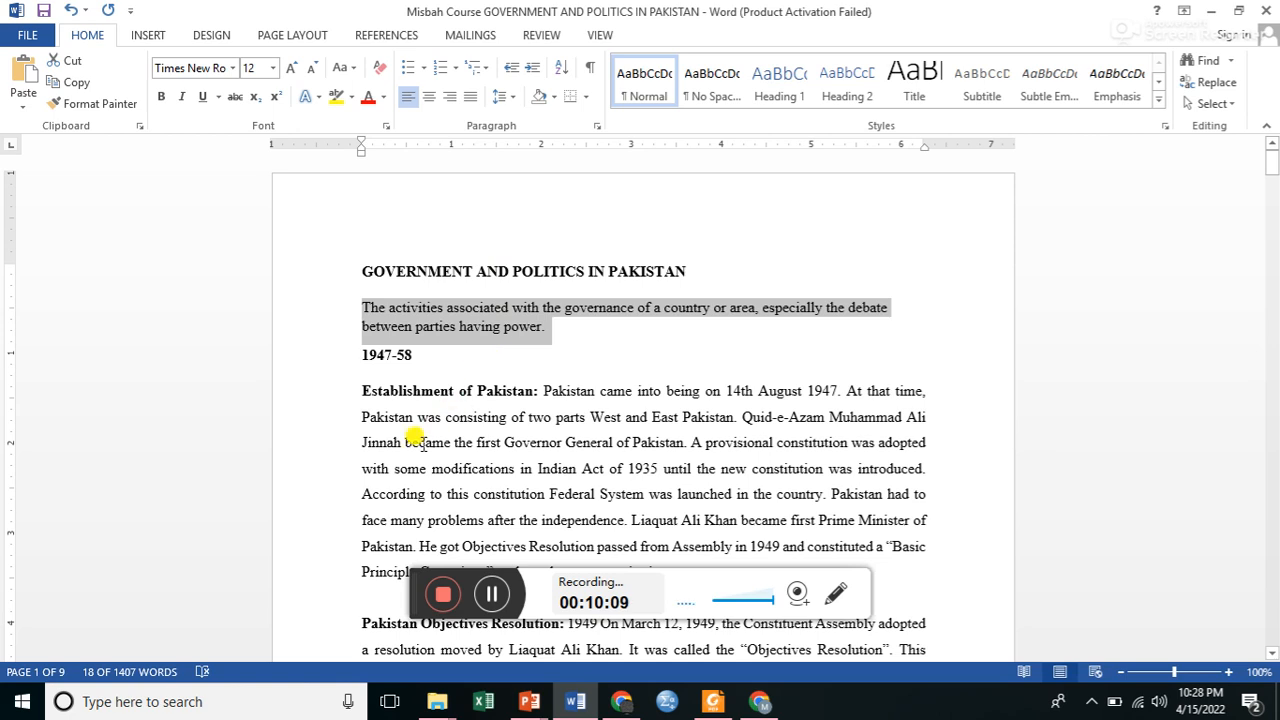
# Highlight the text from "Jinnah became the first Governor General" through "constitution was introduced" in yellow.
pyautogui.click(361, 441)
pyautogui.moveTo(452, 443); pyautogui.dragTo(914, 454)
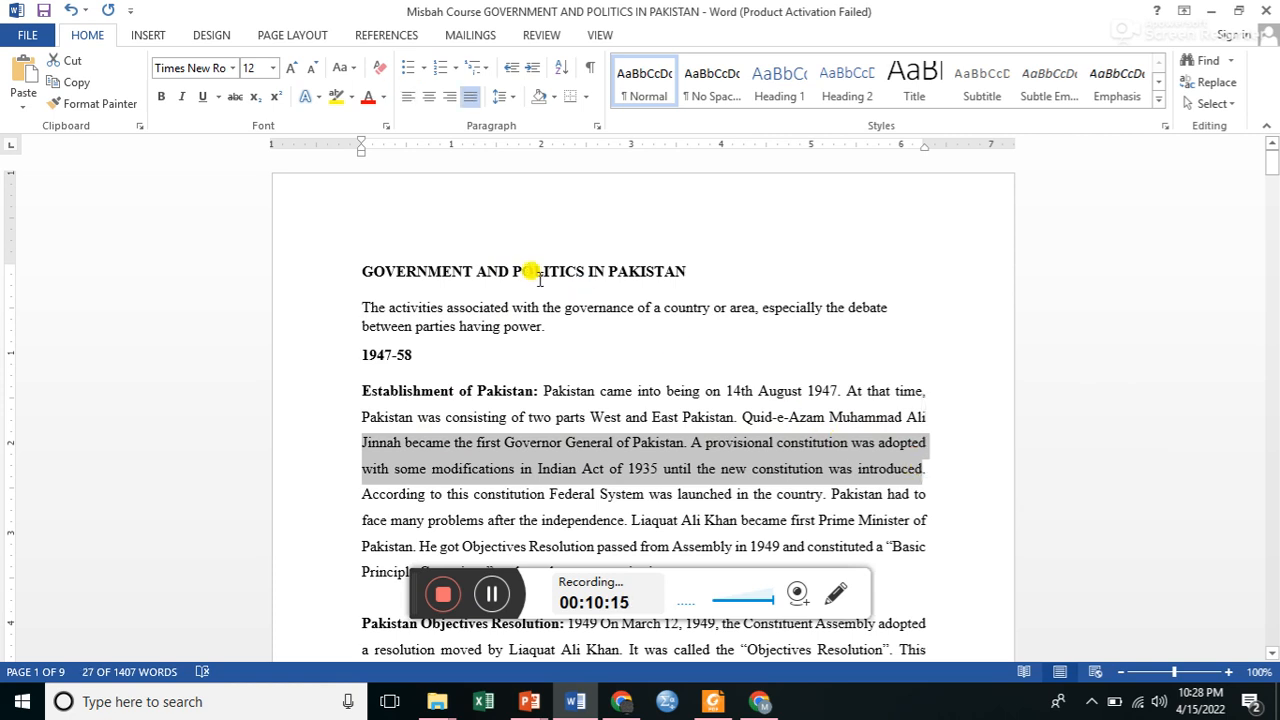
pyautogui.click(334, 98)
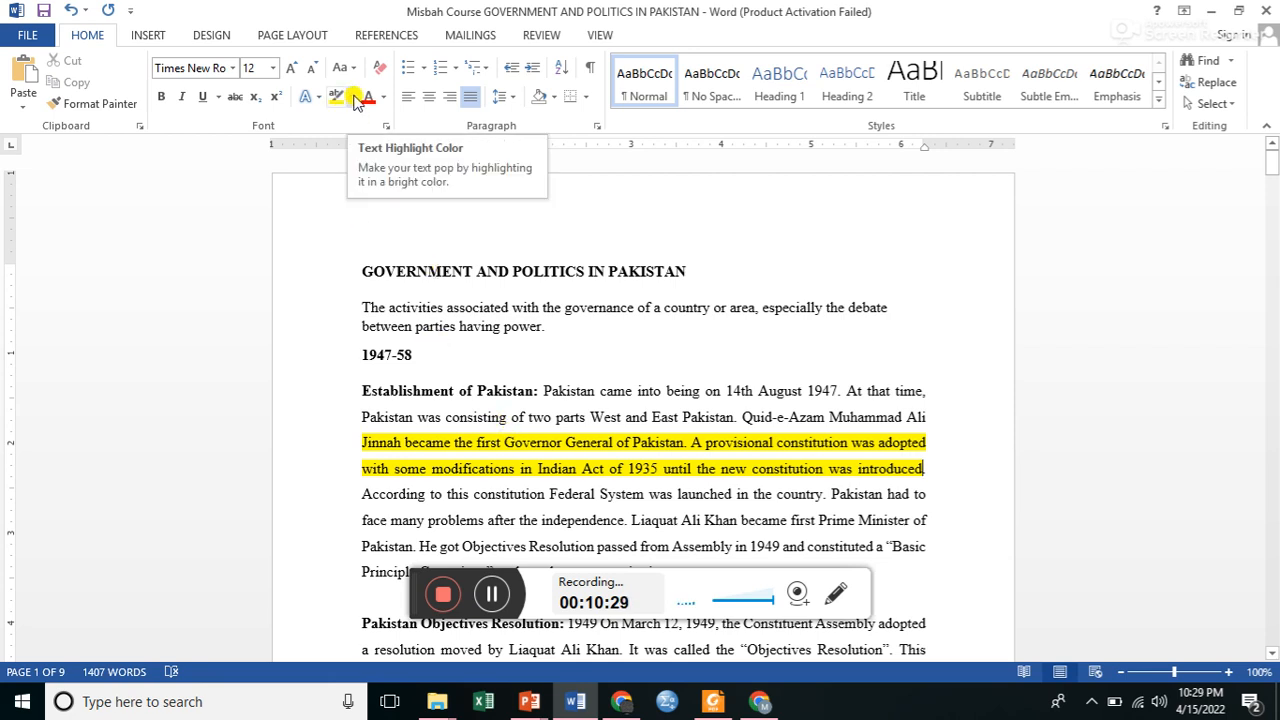
# Highlight the text from "Pakistan was consisting of two parts" through "constitution was introduced" in dark green.
pyautogui.click(351, 97)
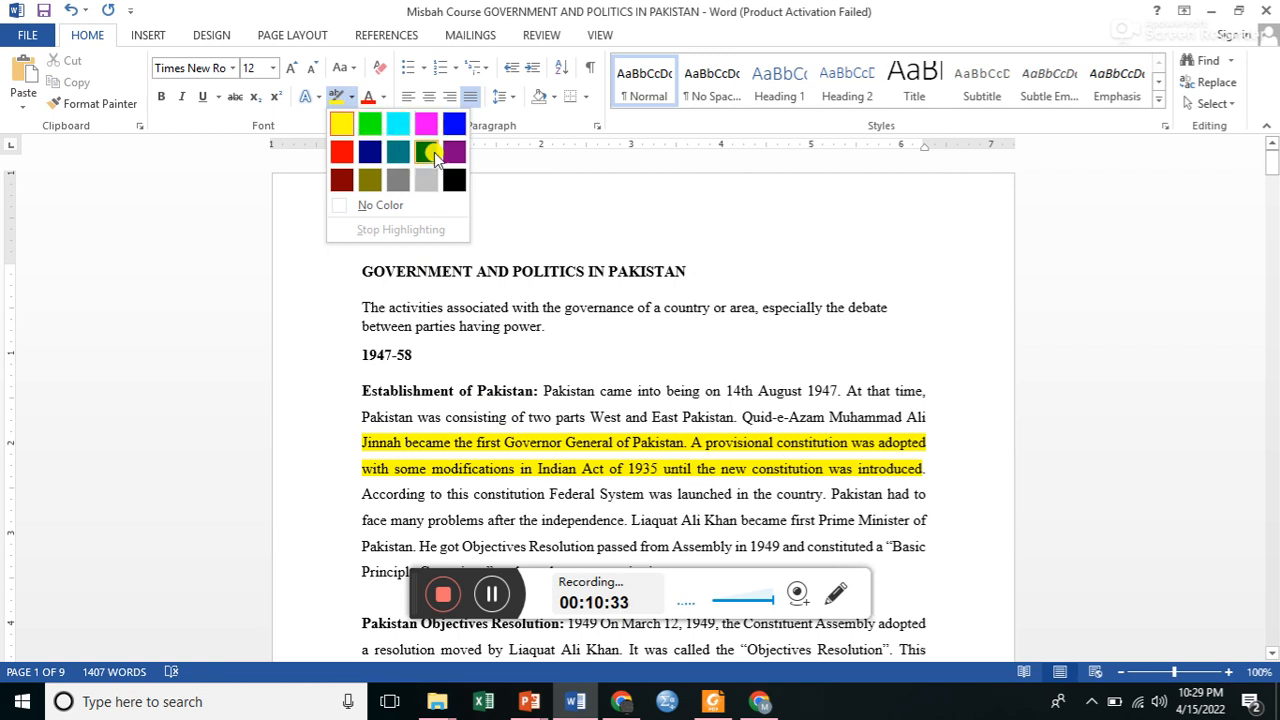
pyautogui.click(432, 152)
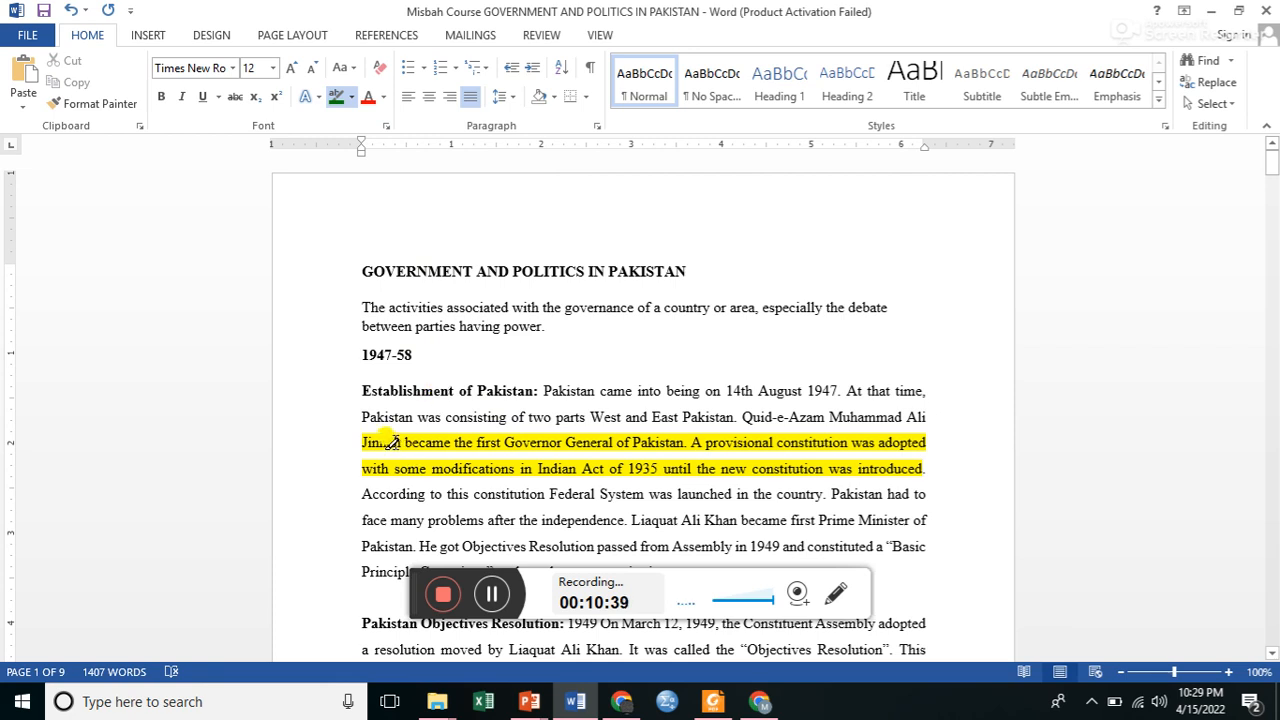
pyautogui.moveTo(363, 421)
pyautogui.mouseDown()
pyautogui.moveTo(697, 469)
pyautogui.moveTo(938, 471)
pyautogui.mouseUp()
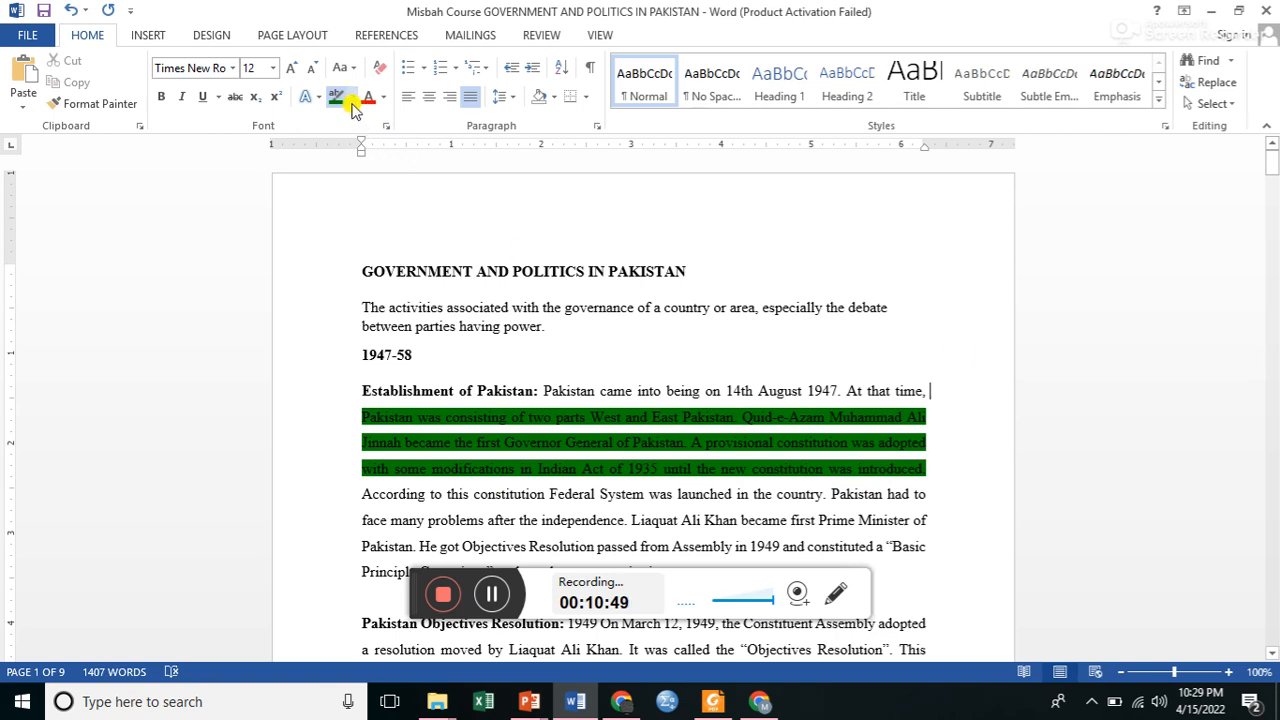
pyautogui.click(337, 98)
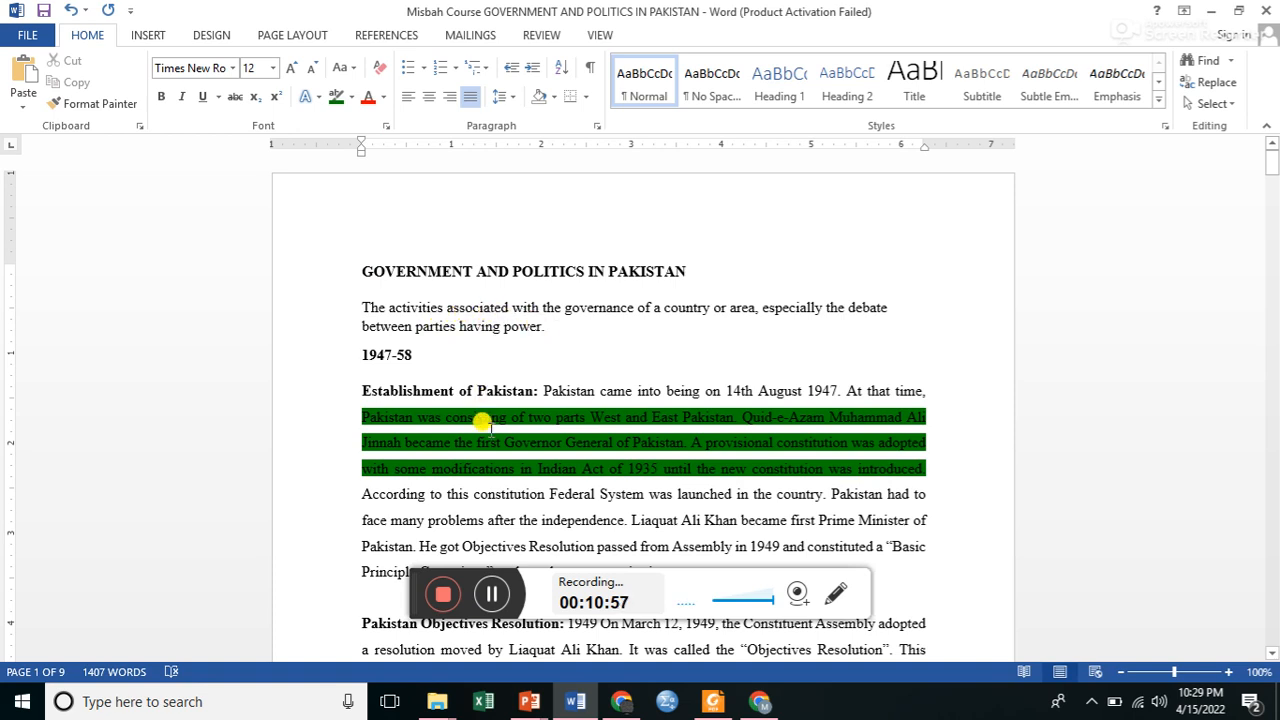
# Undo the dark green highlight and the earlier yellow highlight in the Establishment of Pakistan paragraph.
pyautogui.click(69, 11)
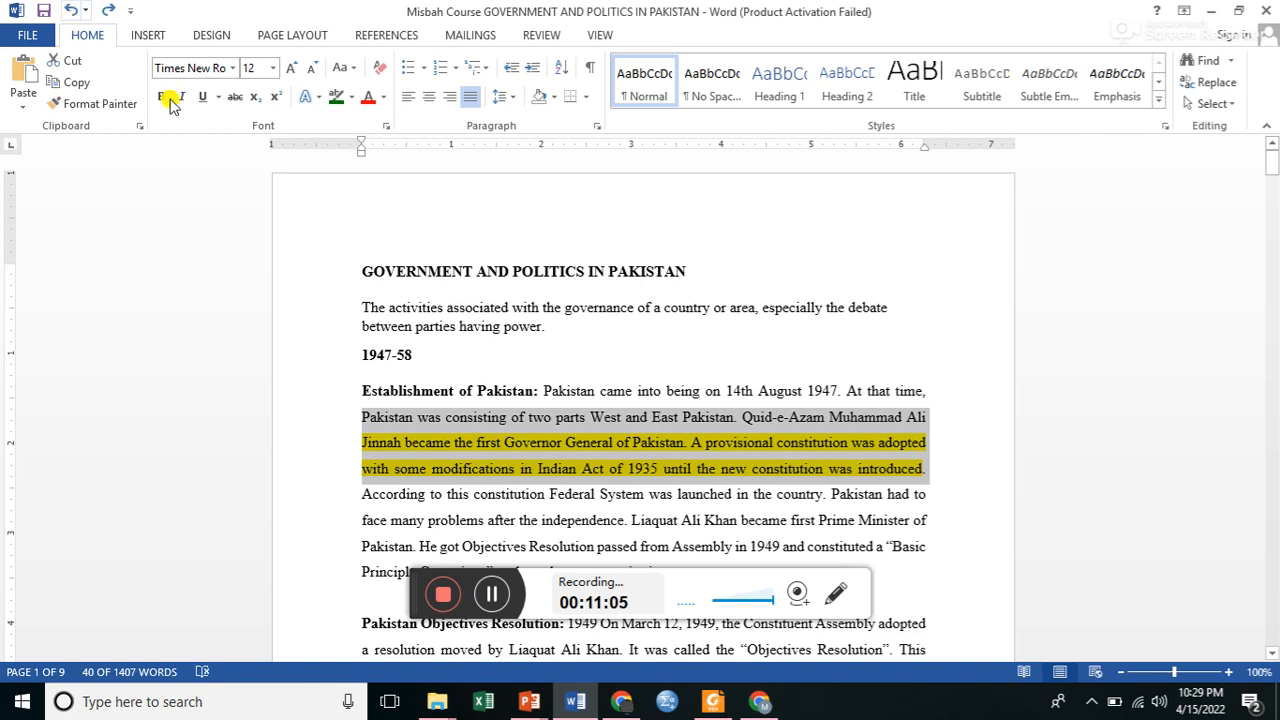
pyautogui.hotkey('ctrl', 'z')
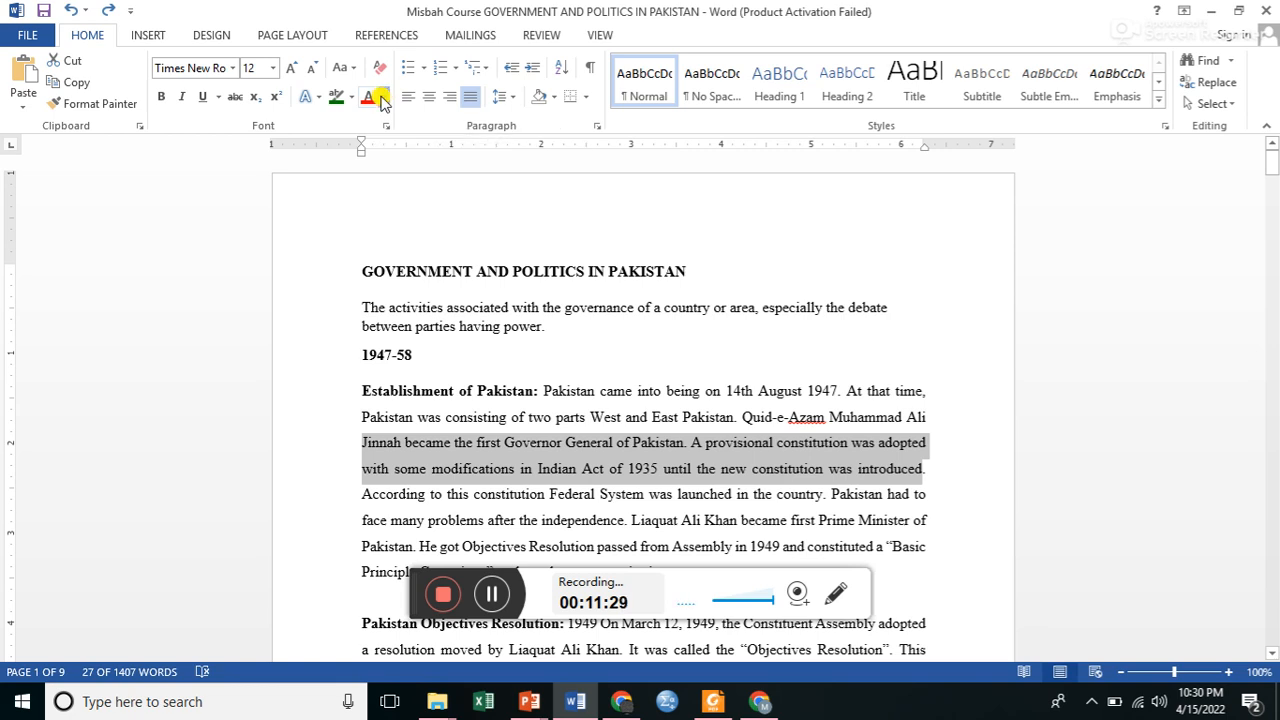
# Set the font color of the passage from "Jinnah became the first Governor General" through "constitution was introduced" to the black theme color.
pyautogui.click(383, 98)
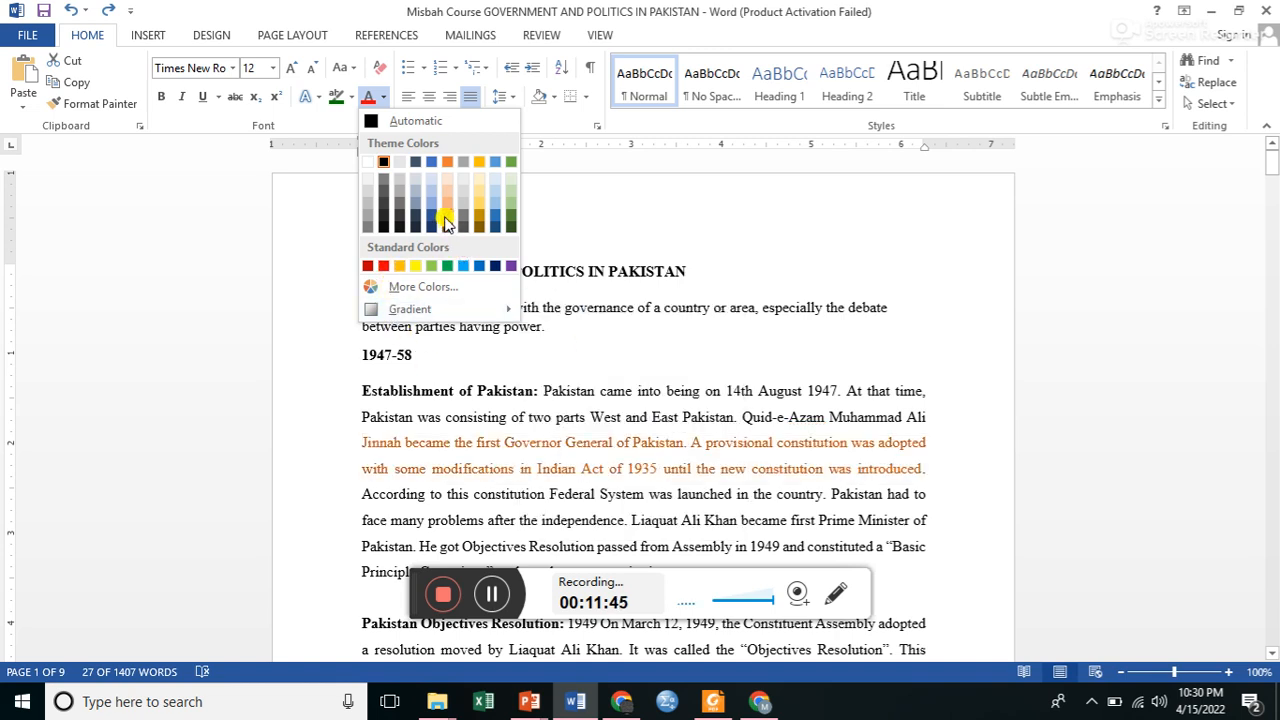
pyautogui.click(379, 163)
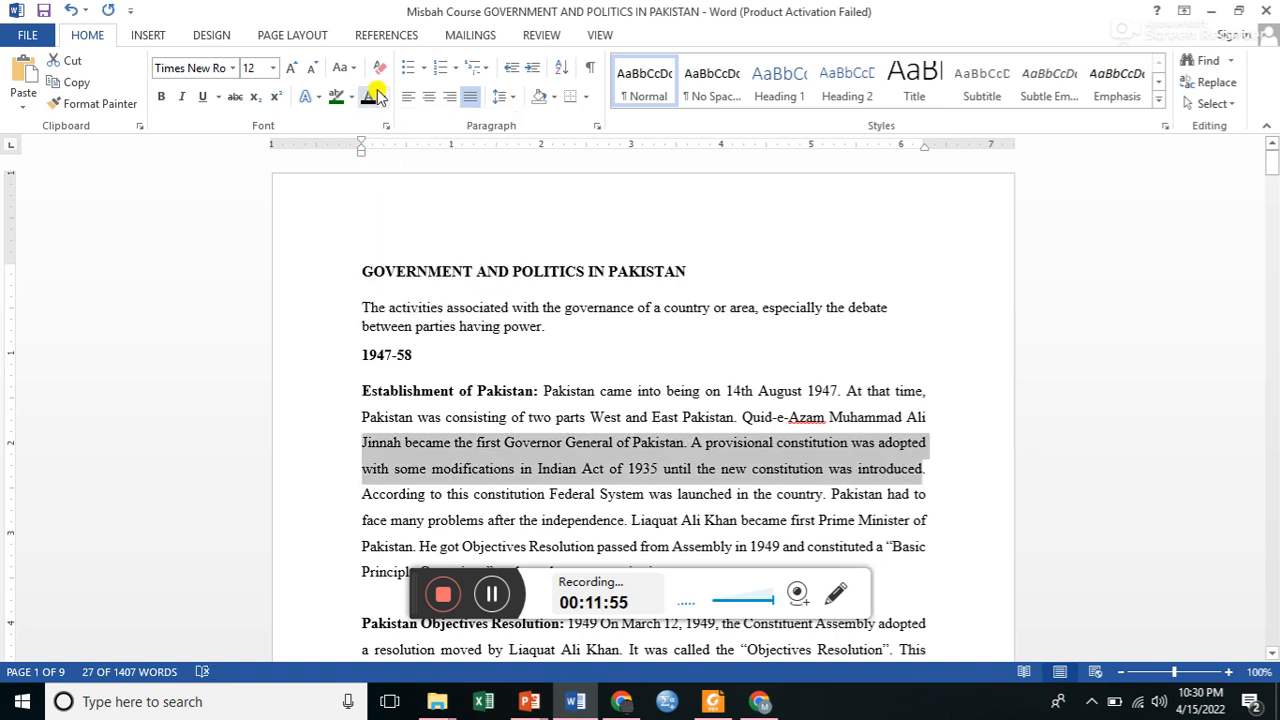
pyautogui.click(424, 68)
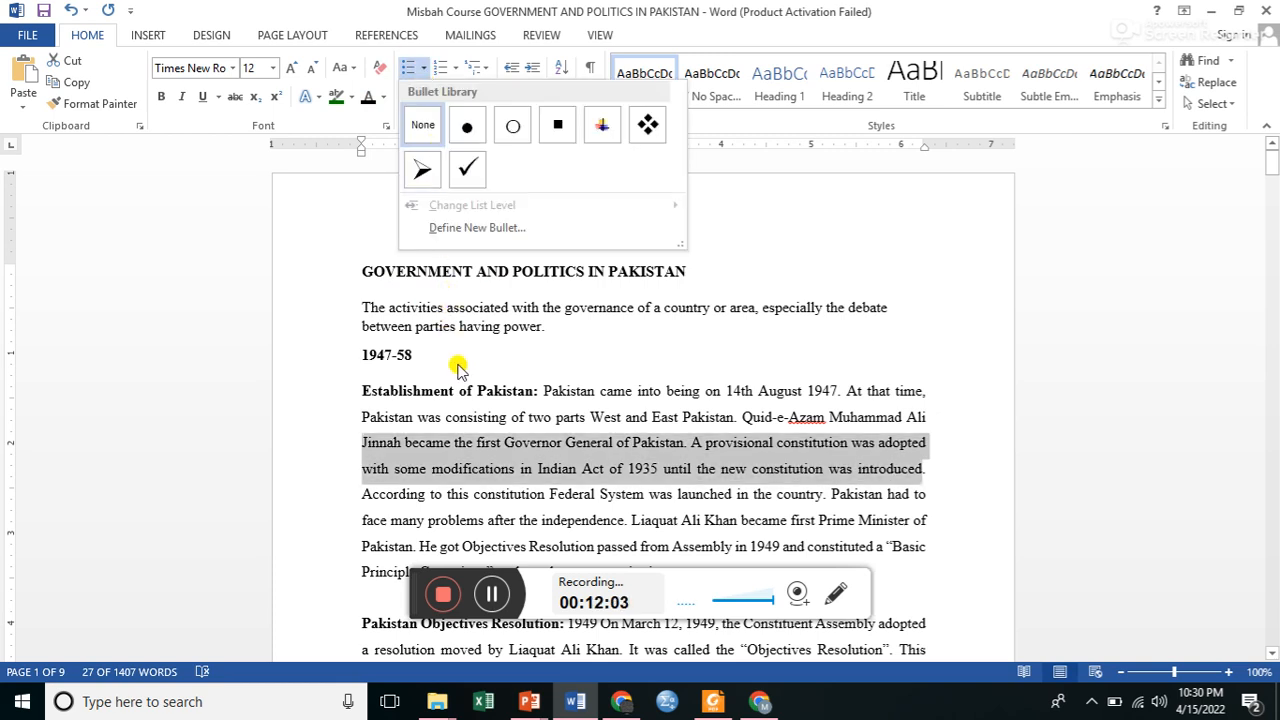
pyautogui.click(432, 312)
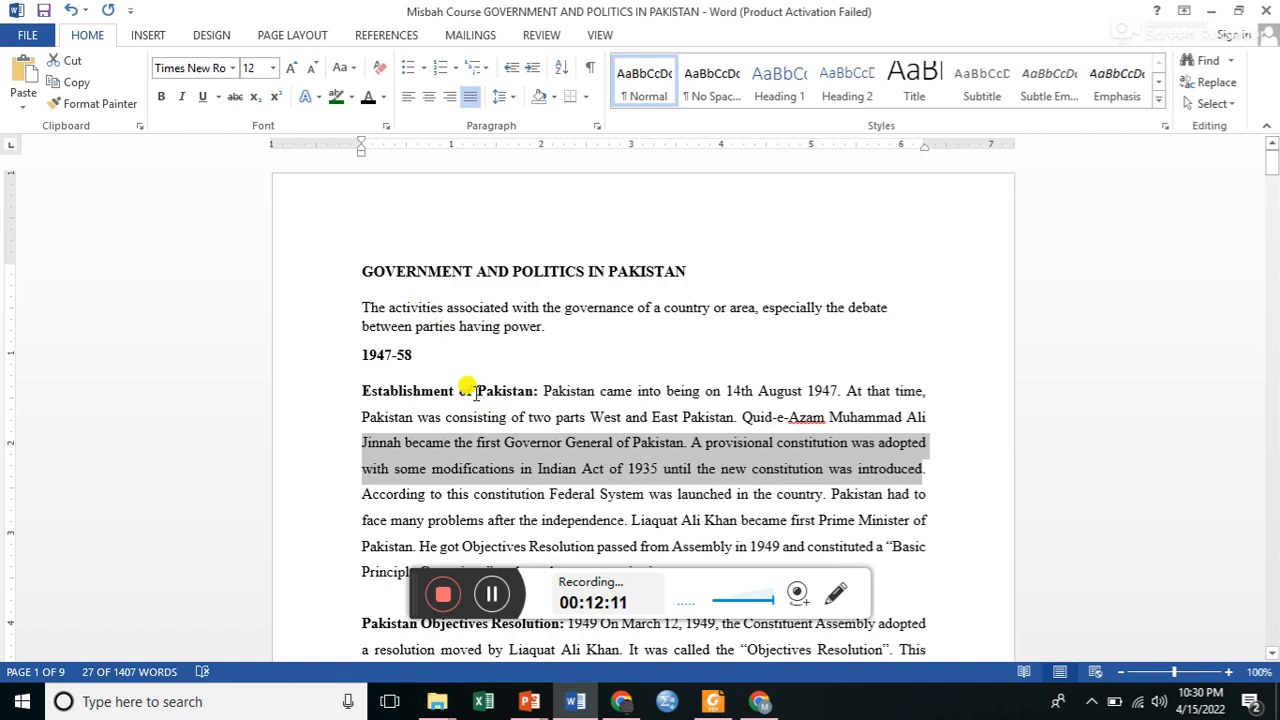
pyautogui.moveTo(356, 390); pyautogui.dragTo(533, 505)
pyautogui.click(530, 500)
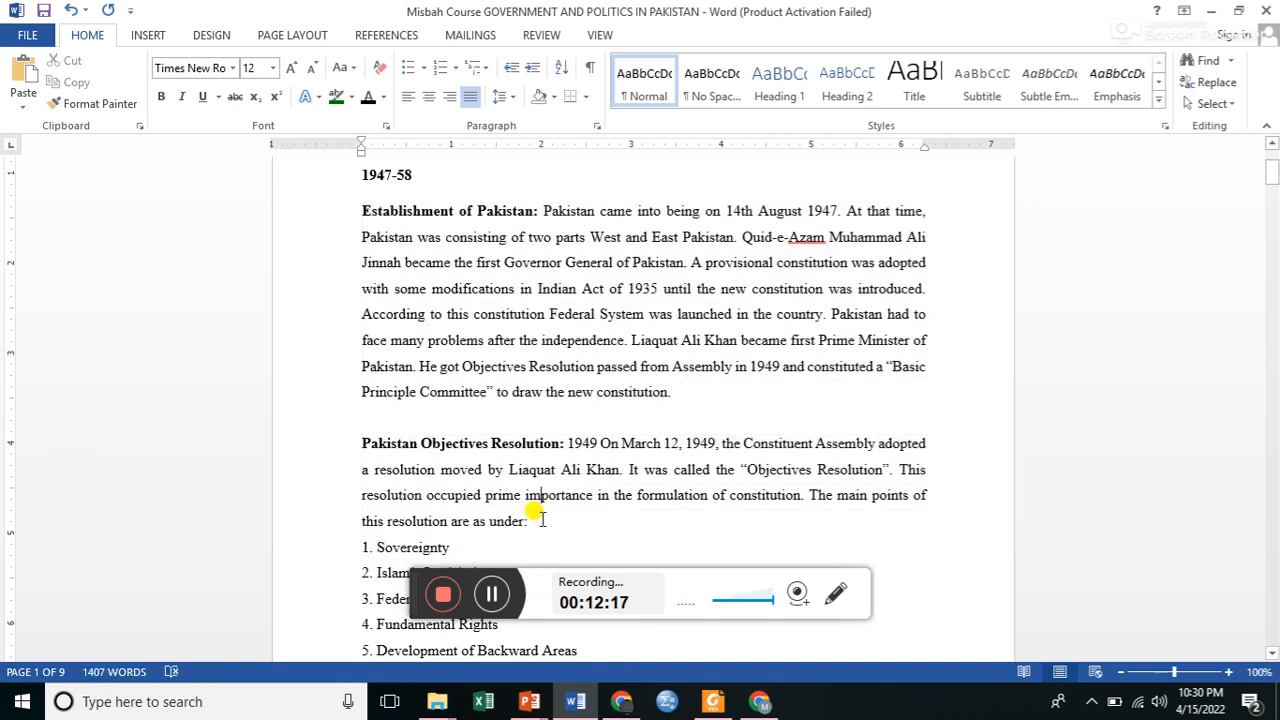
# Turn the seven numbered Objectives Resolution points, Sovereignty through Independence of Judiciary, into a bulleted list using a newly defined round bullet with Right alignment.
pyautogui.scroll(-4, 536, 512)
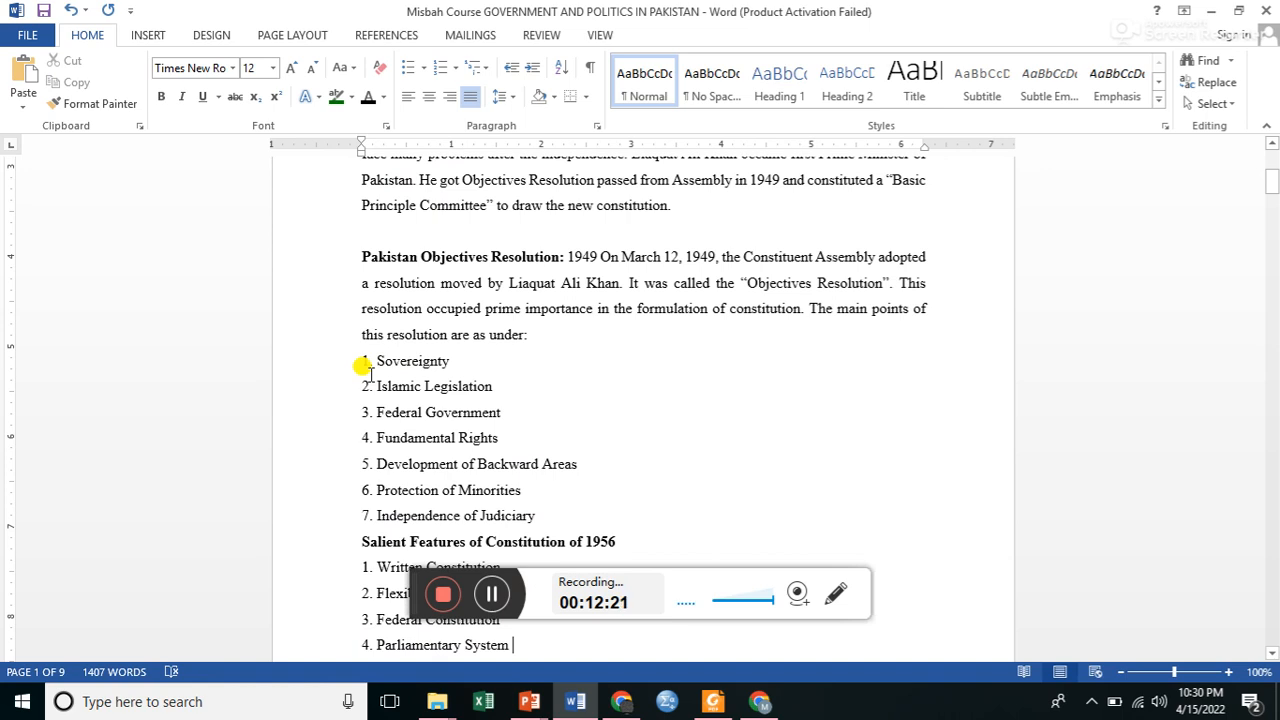
pyautogui.moveTo(362, 360); pyautogui.dragTo(565, 517)
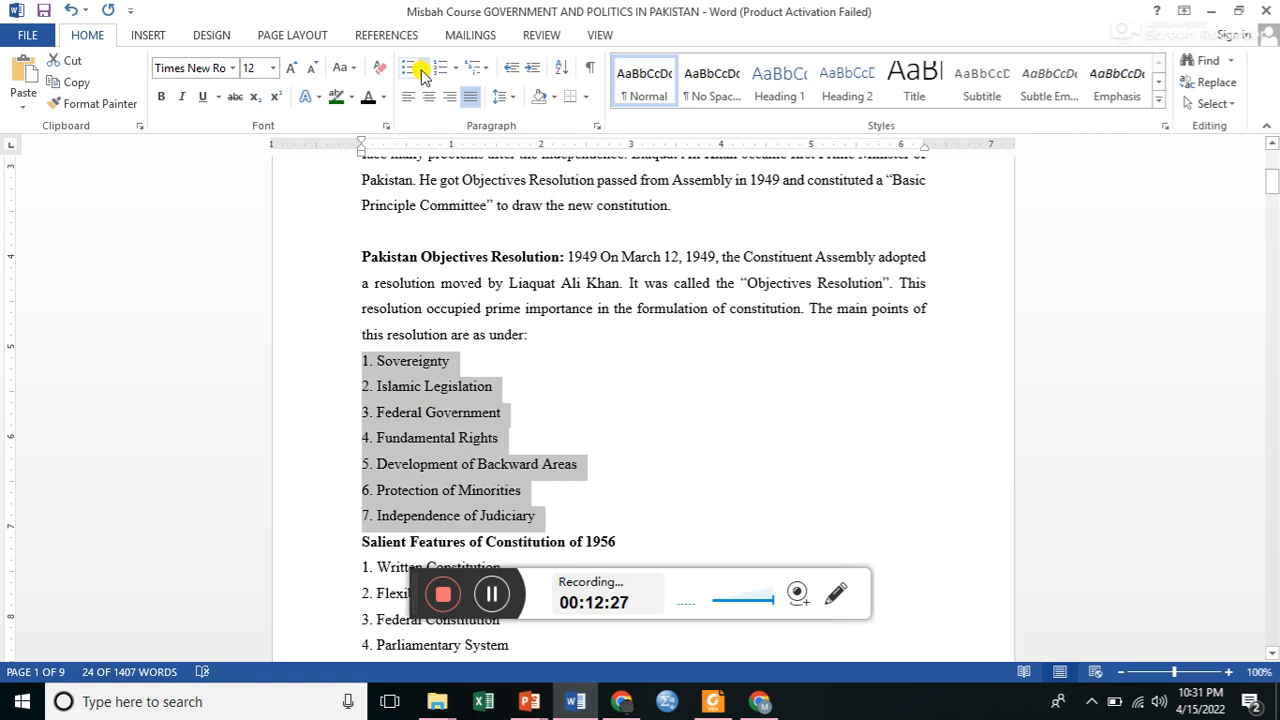
pyautogui.click(422, 72)
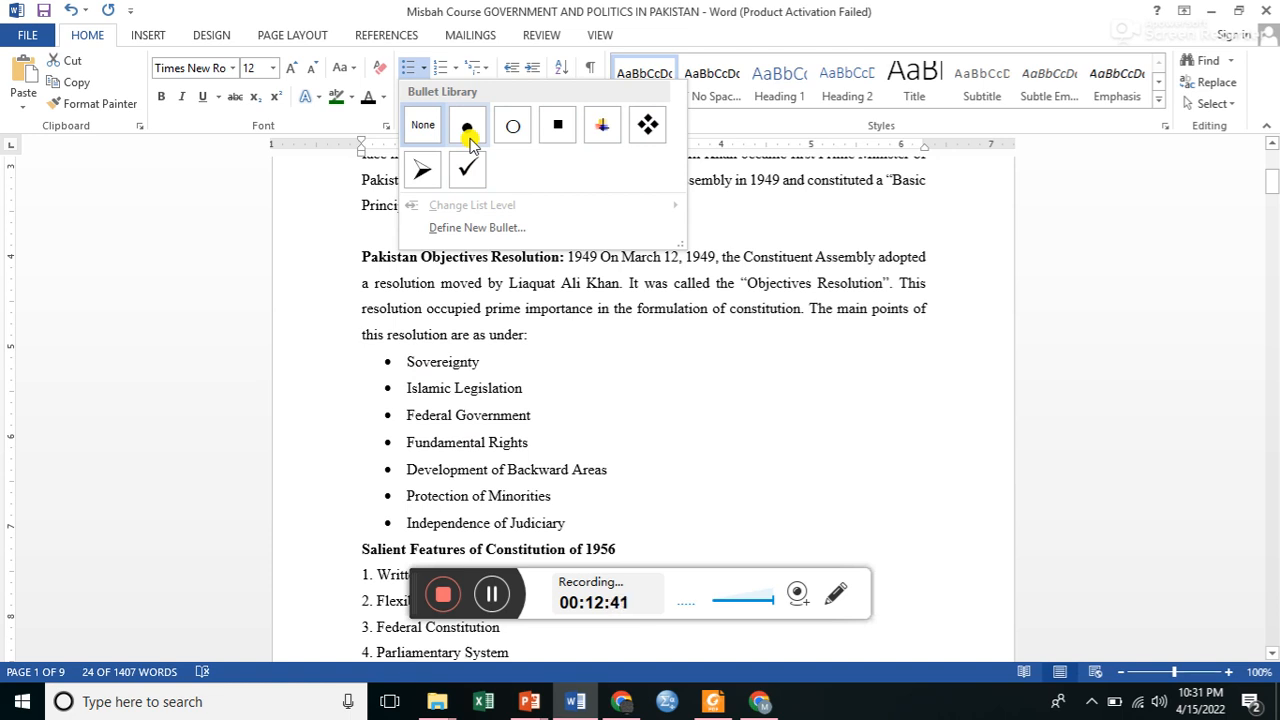
pyautogui.click(468, 228)
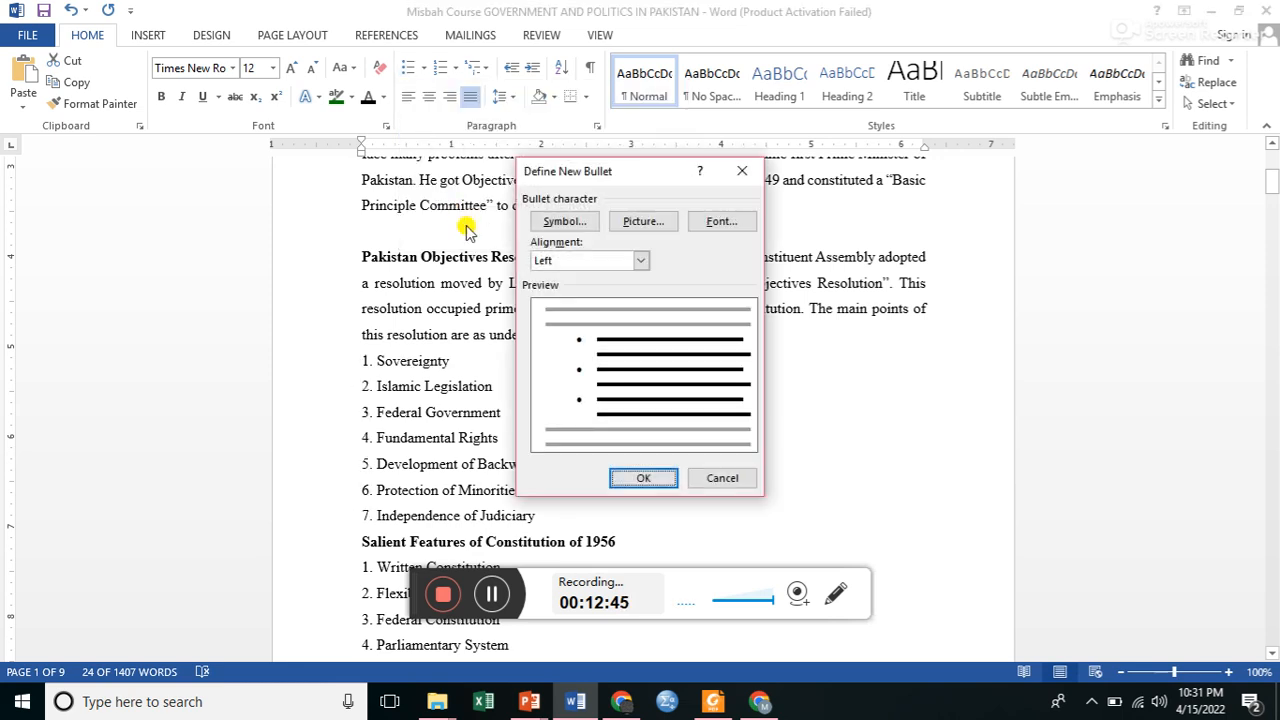
pyautogui.click(641, 261)
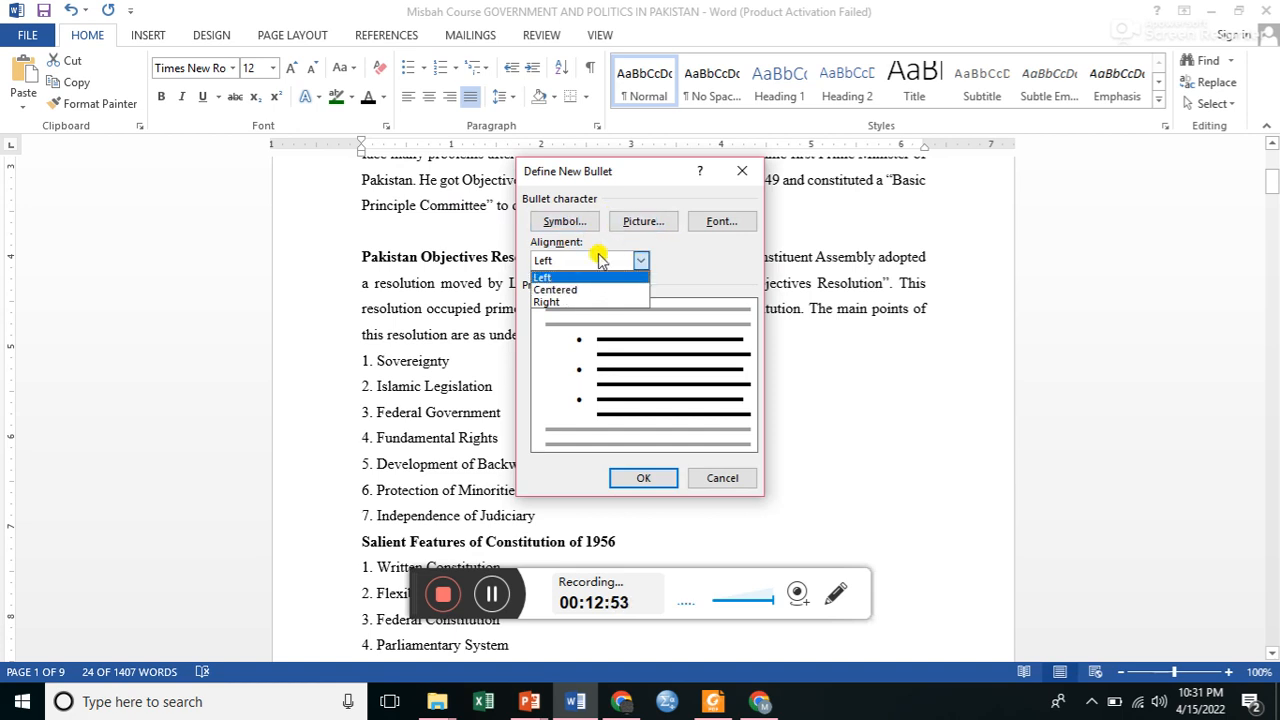
pyautogui.click(567, 302)
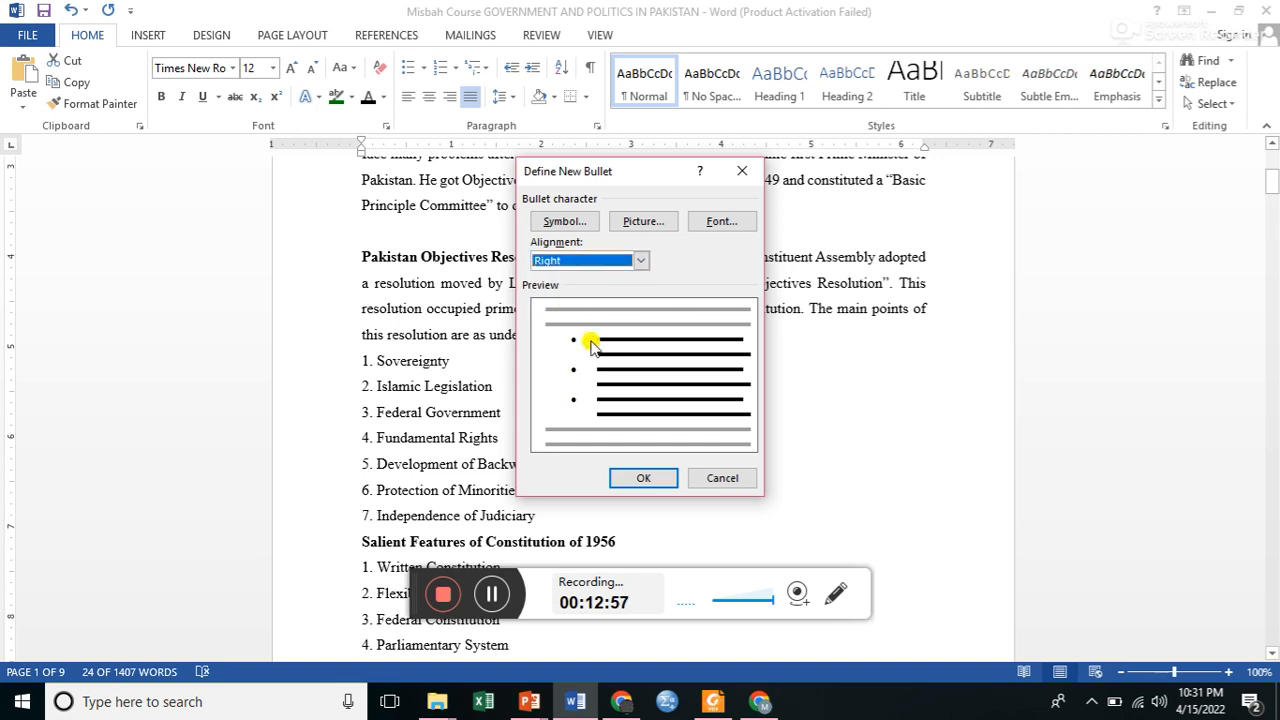
pyautogui.click(640, 480)
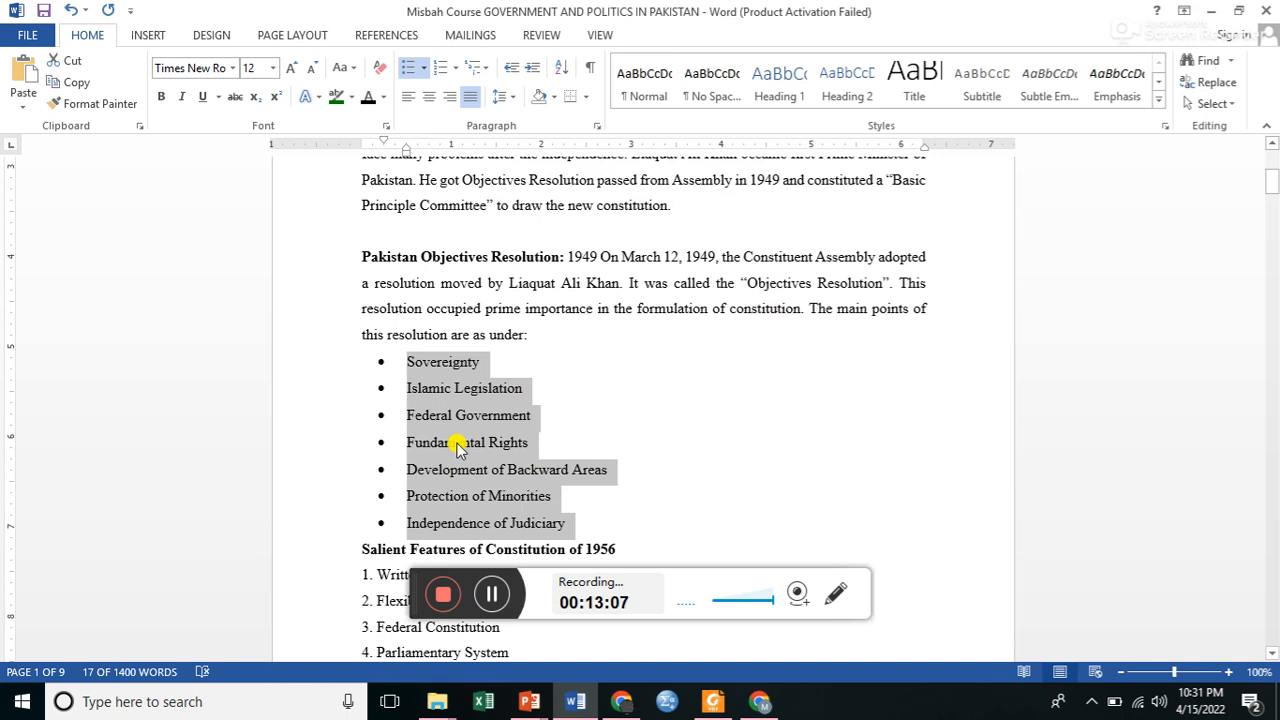
# Change the list level of all seven Objectives Resolution bullets to the second level with hollow circle bullets.
pyautogui.click(426, 64)
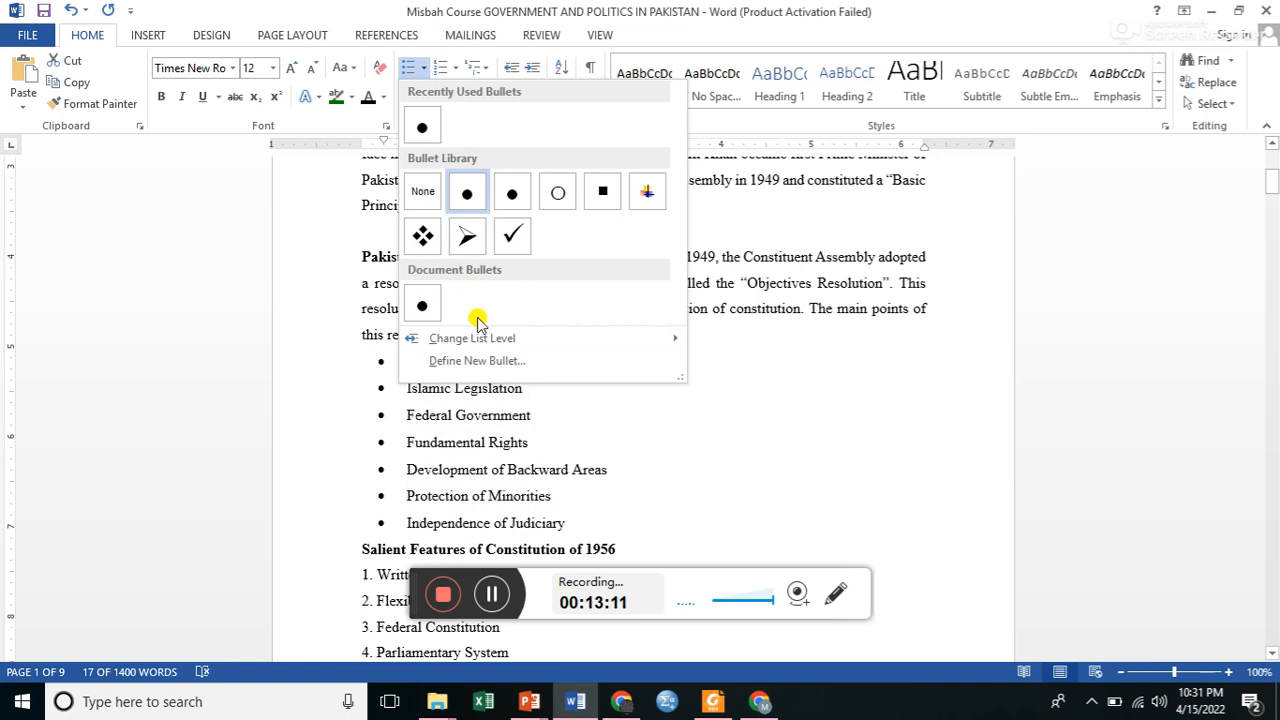
pyautogui.moveTo(482, 343)
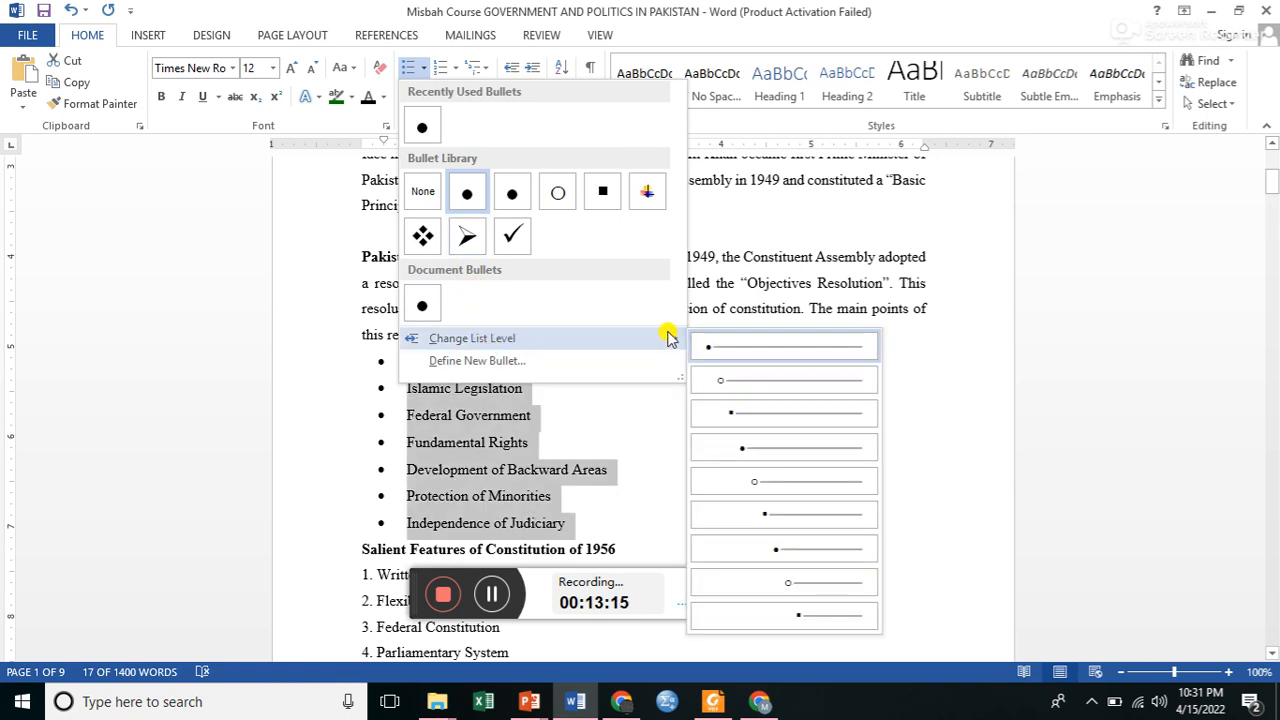
pyautogui.click(735, 381)
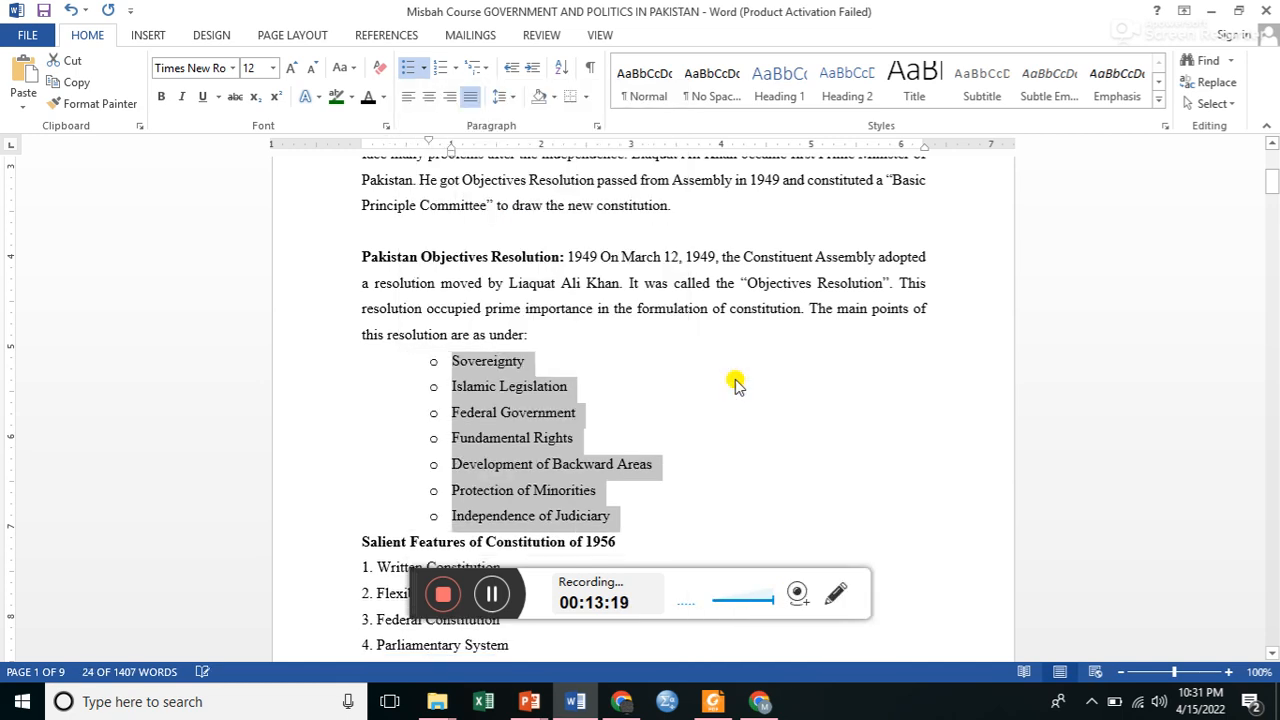
# Try to change only the Islamic Legislation bullet's level by choosing the second list level.
pyautogui.click(453, 386)
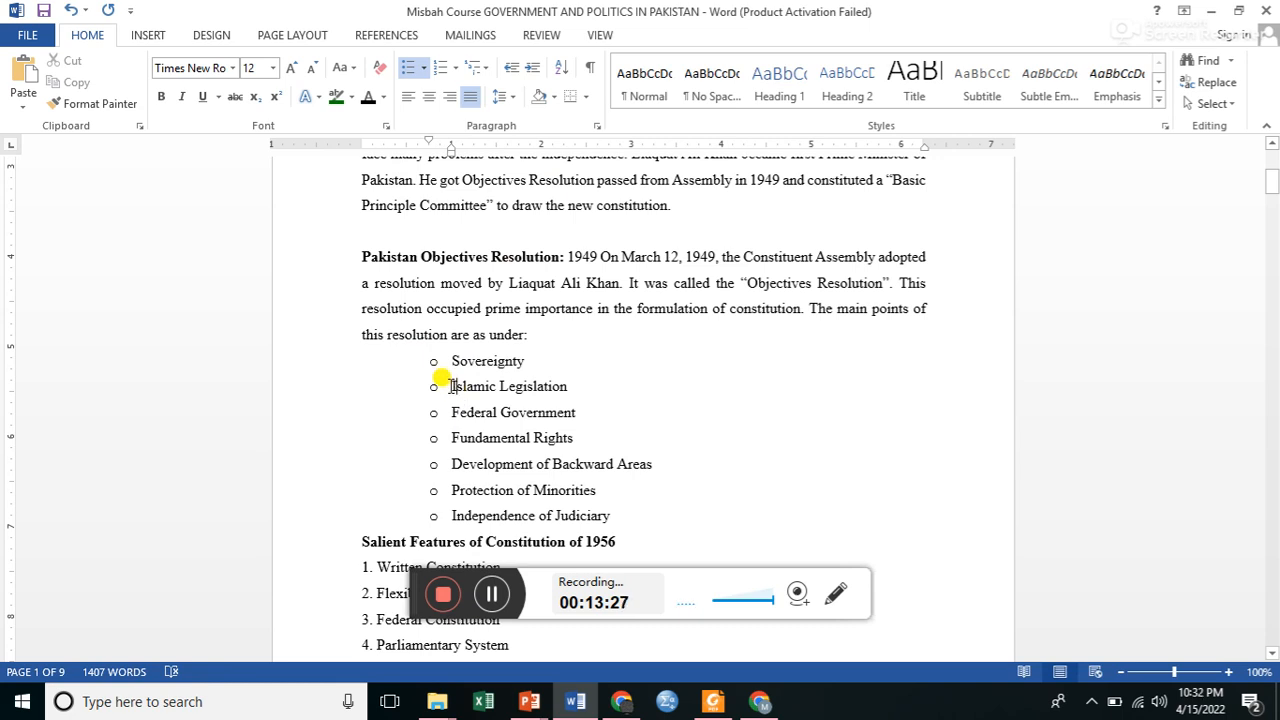
pyautogui.moveTo(451, 386); pyautogui.dragTo(562, 392)
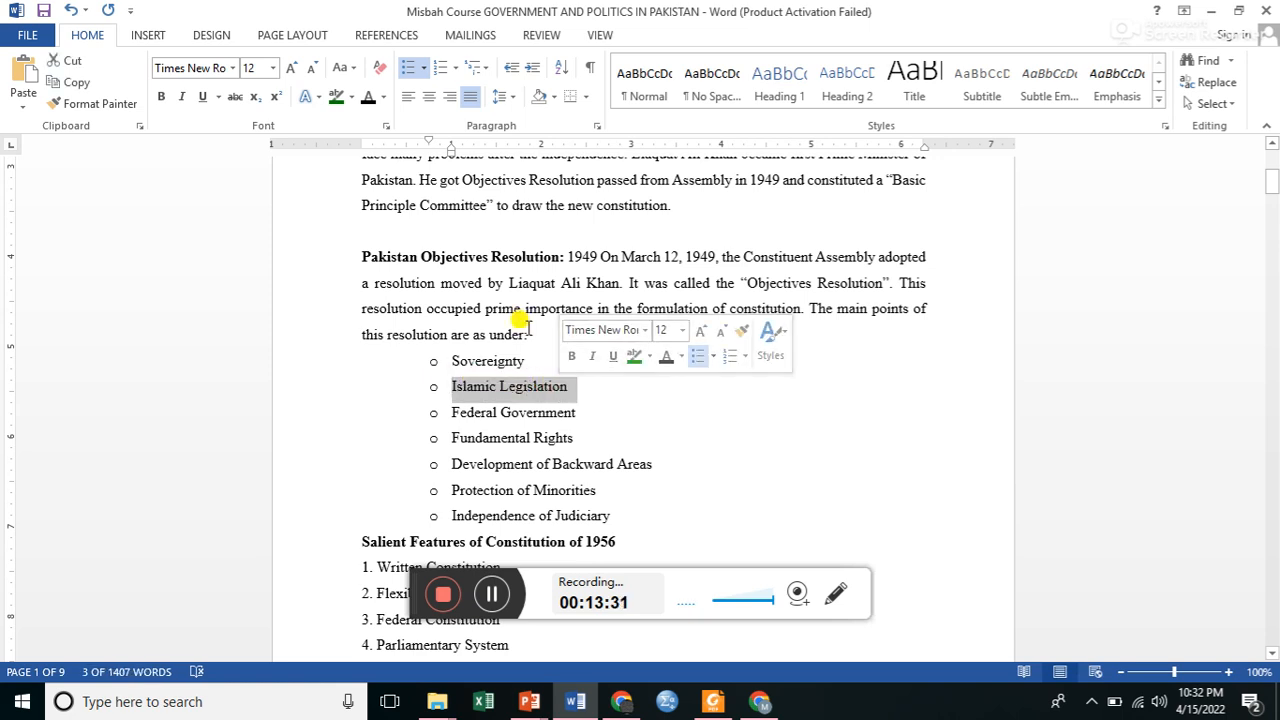
pyautogui.click(423, 69)
pyautogui.moveTo(462, 338)
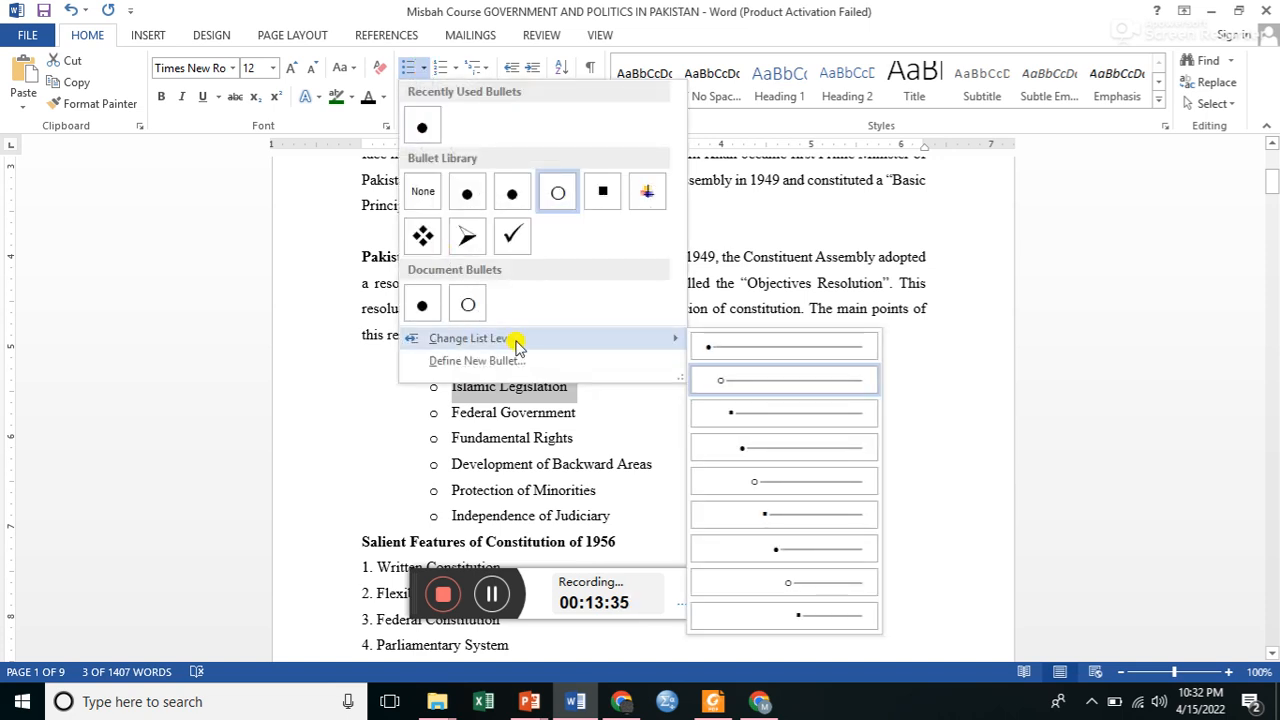
pyautogui.click(731, 382)
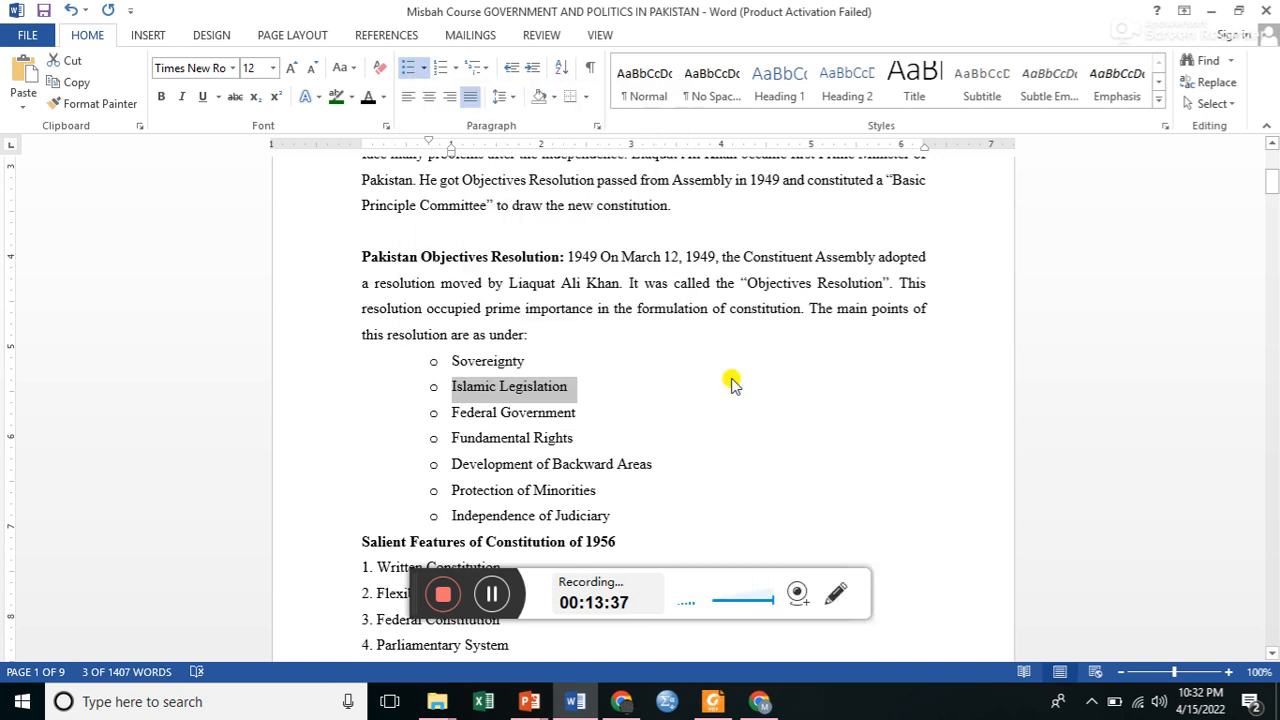
# Demote the Islamic Legislation item one list level so it becomes a square sub-bullet under Sovereignty.
pyautogui.click(452, 389)
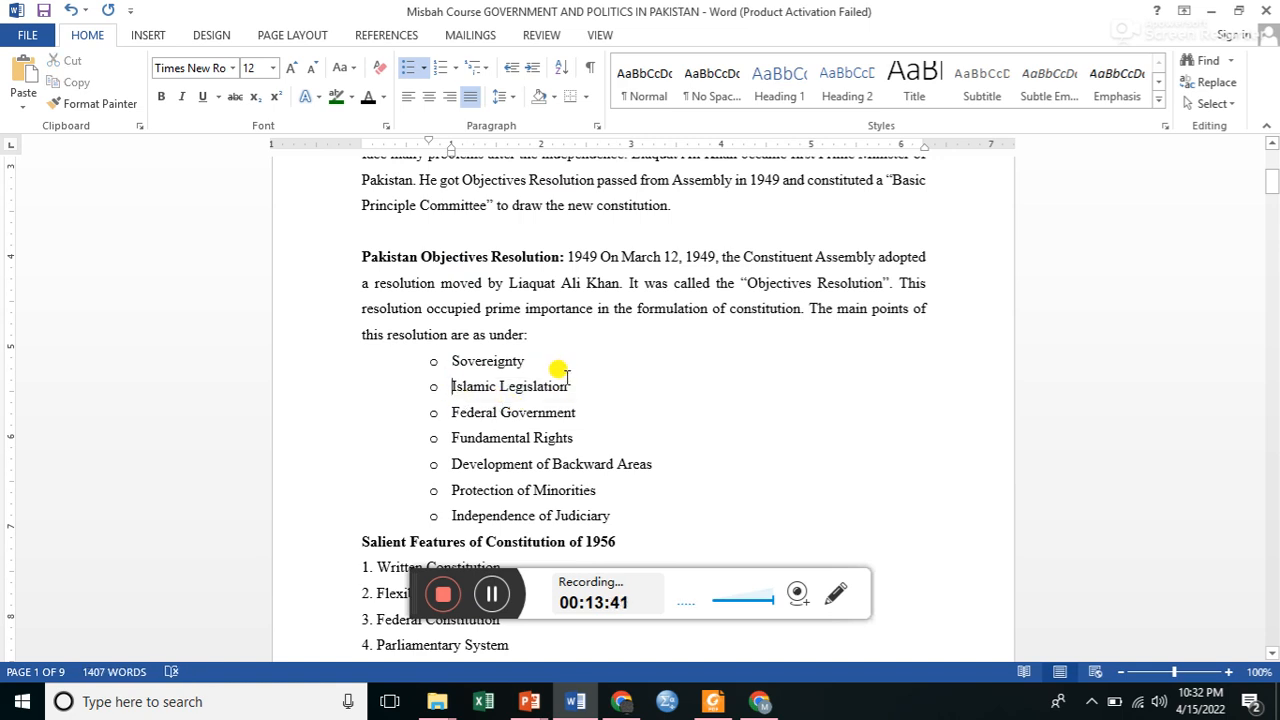
pyautogui.moveTo(568, 384); pyautogui.dragTo(423, 371)
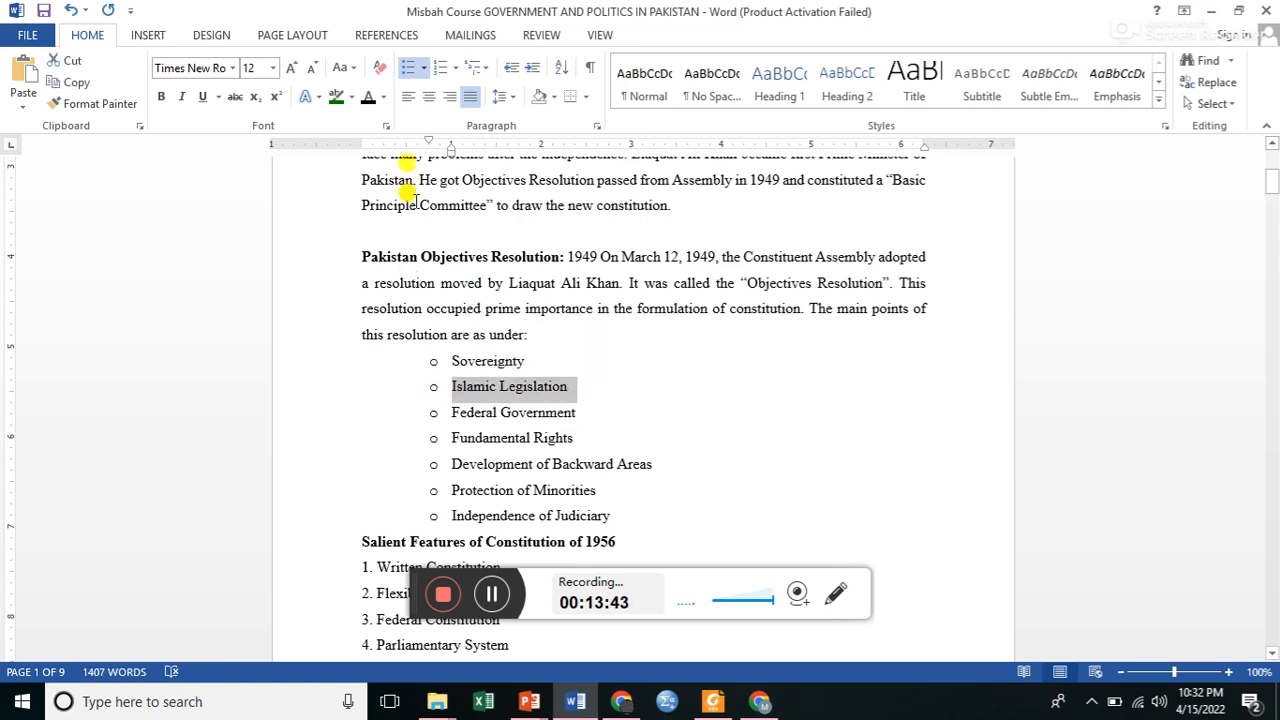
pyautogui.click(449, 389)
pyautogui.click(449, 389)
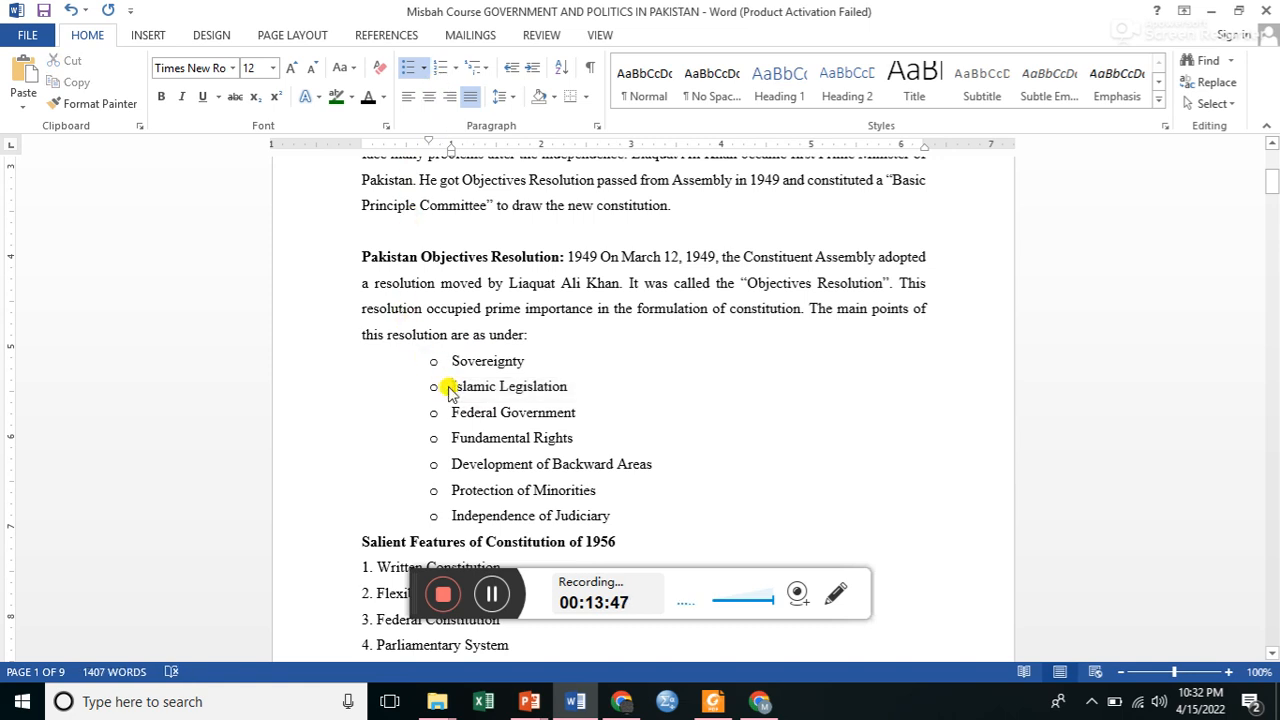
pyautogui.press('Tab')
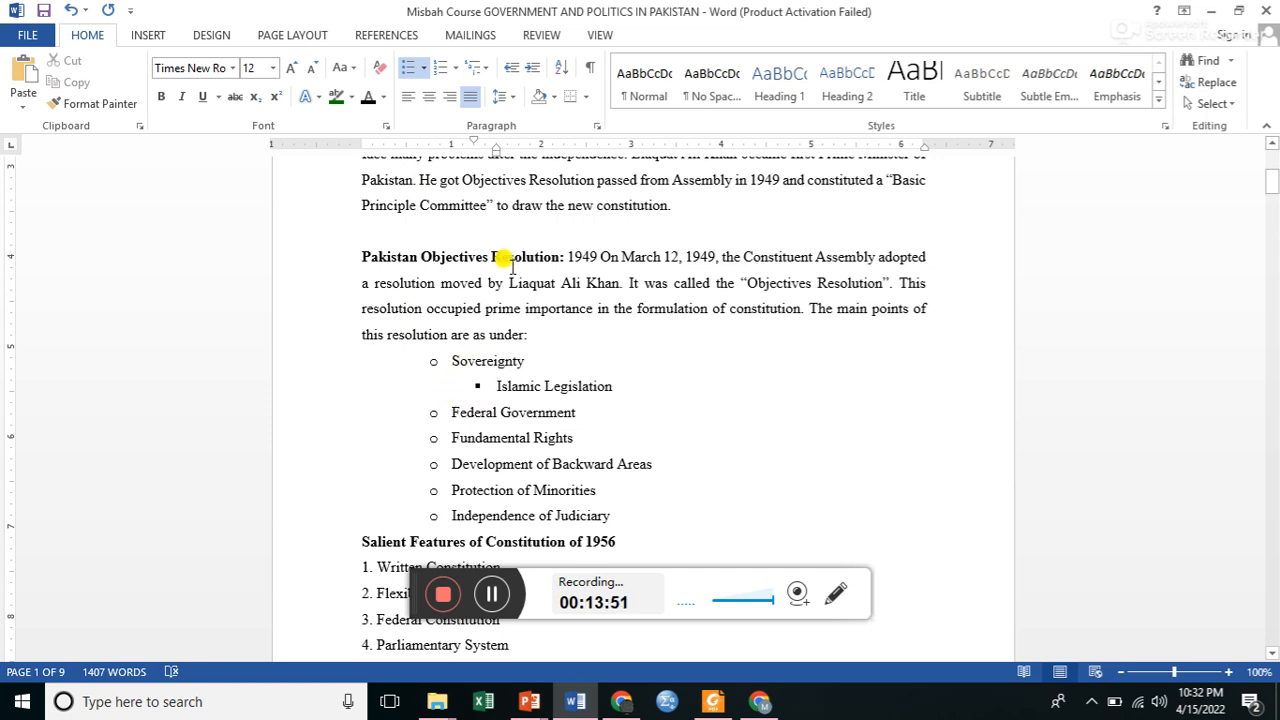
# Remove the bullet from the Islamic Legislation item and the bullets from the rest of the Objectives Resolution list.
pyautogui.click(423, 71)
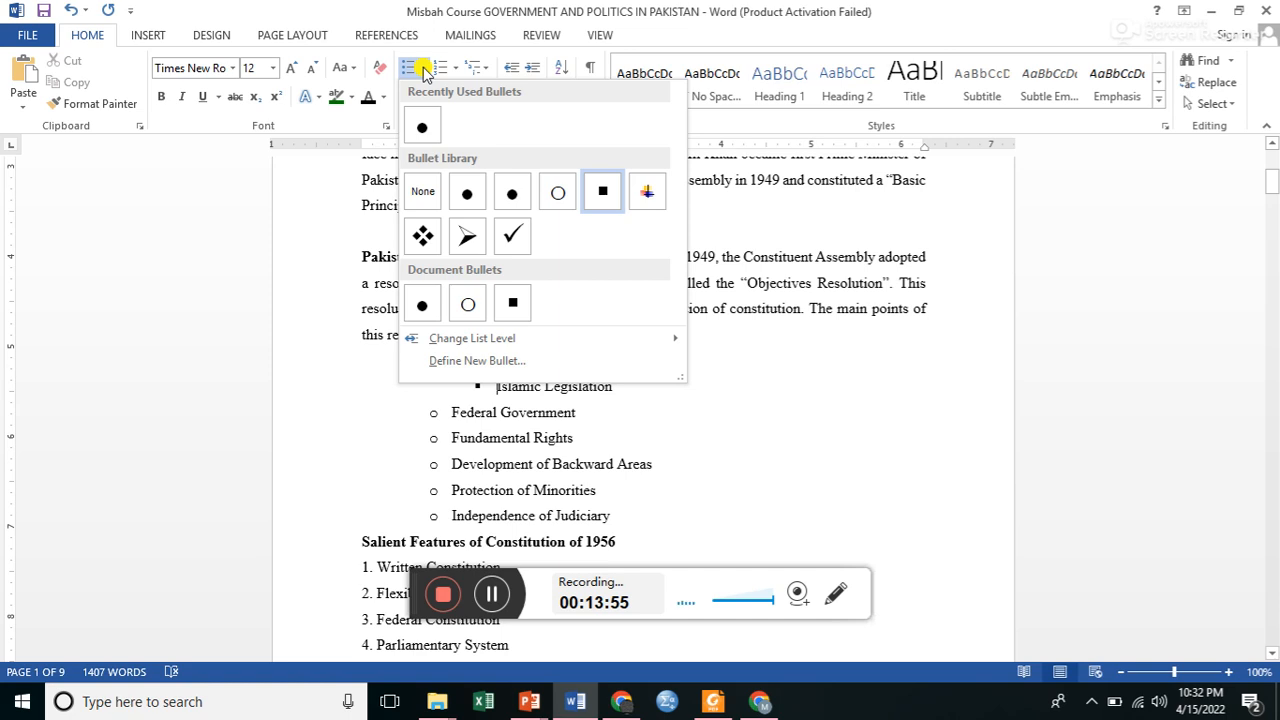
pyautogui.click(424, 192)
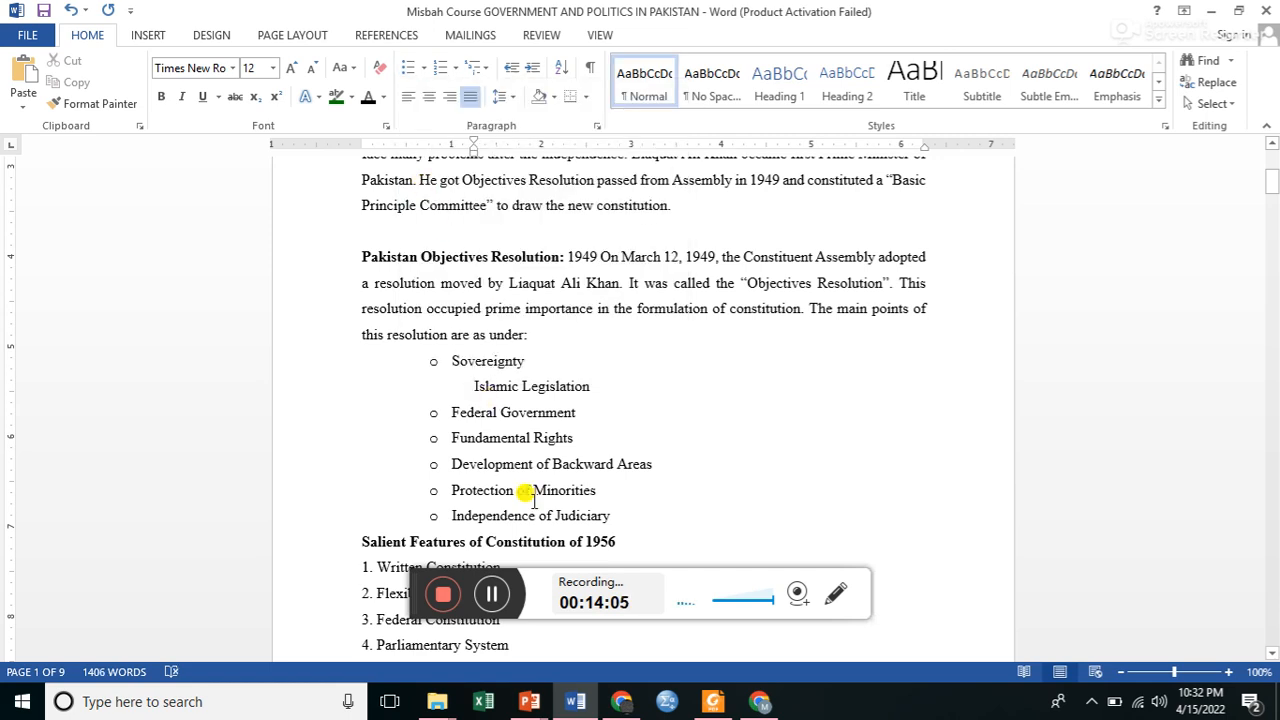
pyautogui.moveTo(449, 358); pyautogui.dragTo(606, 516)
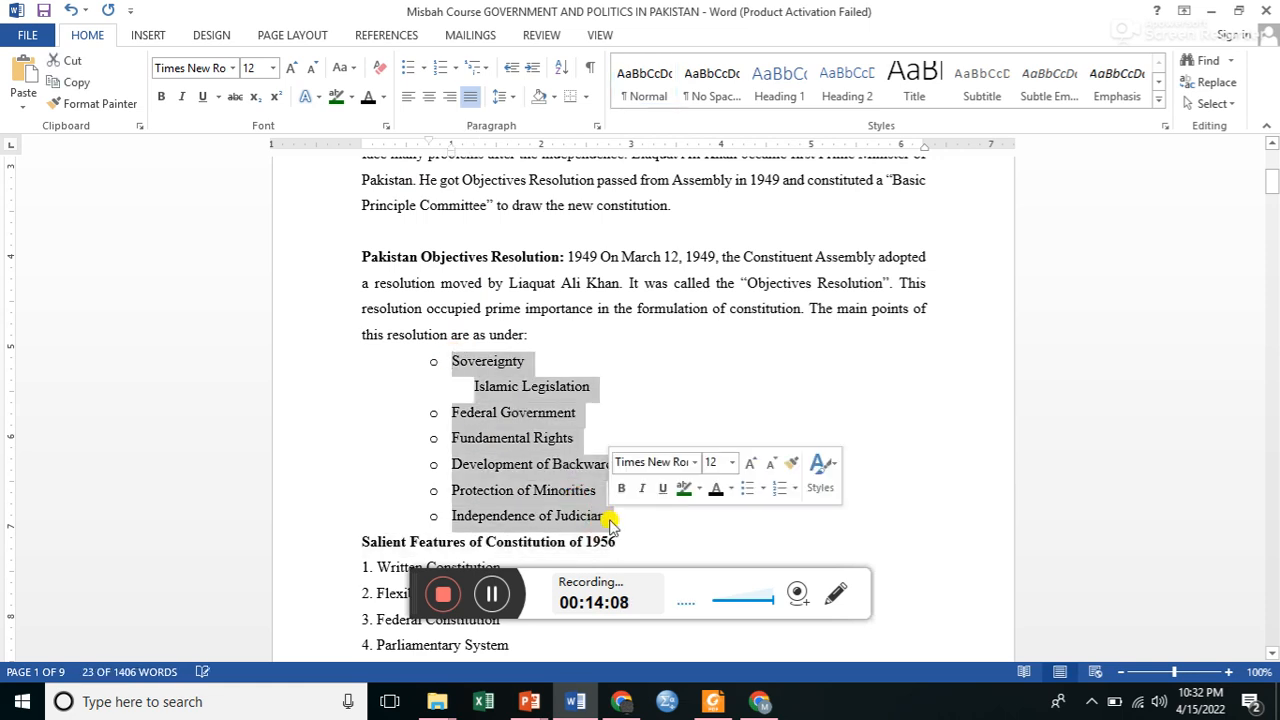
pyautogui.click(424, 68)
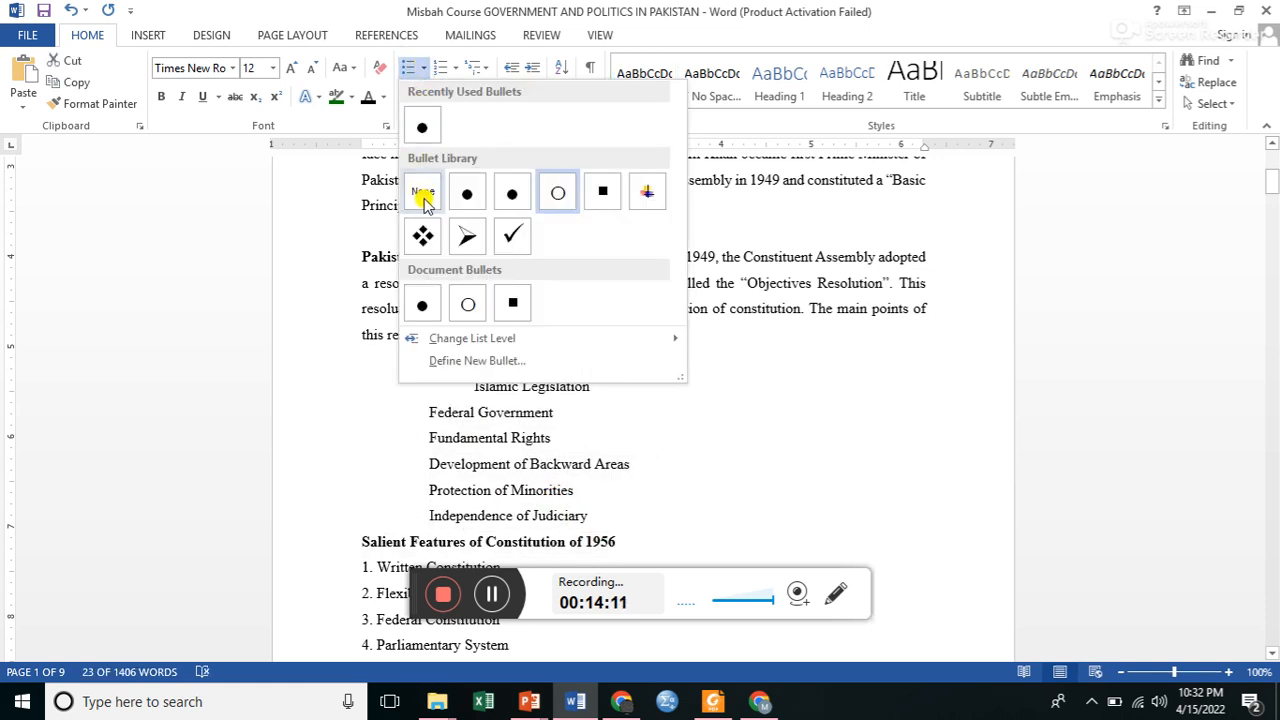
pyautogui.click(423, 196)
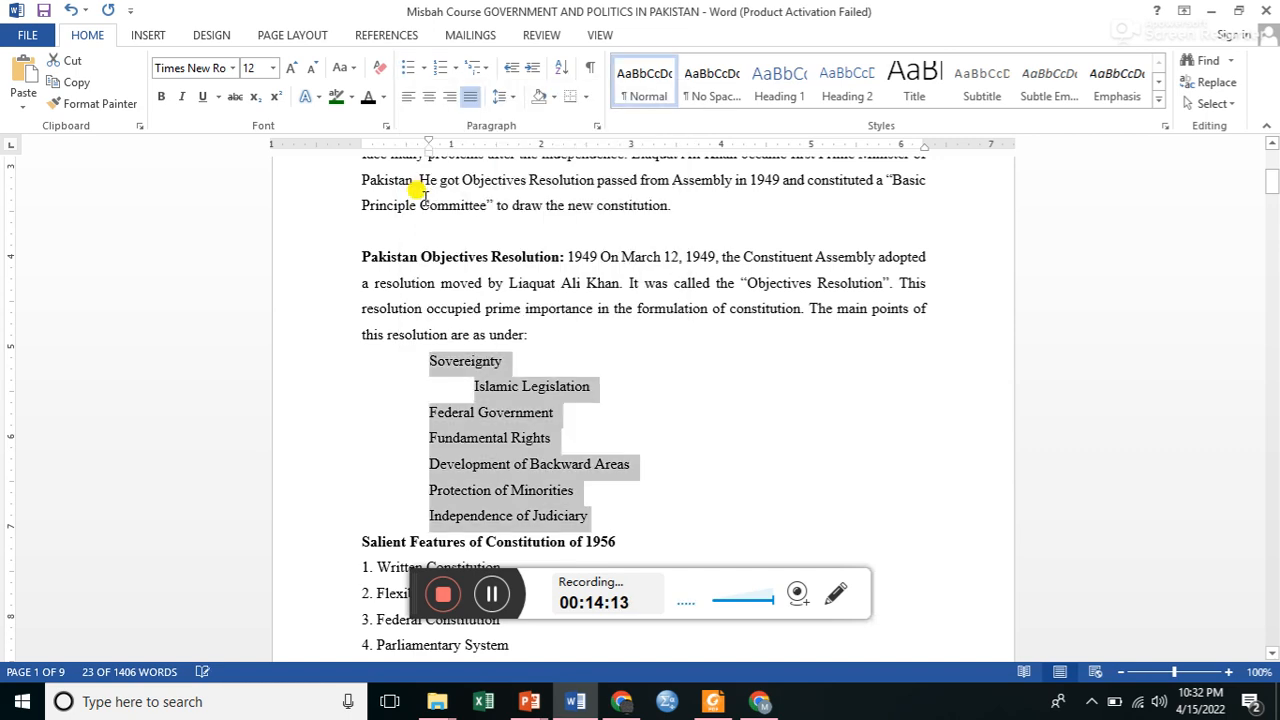
pyautogui.click(470, 390)
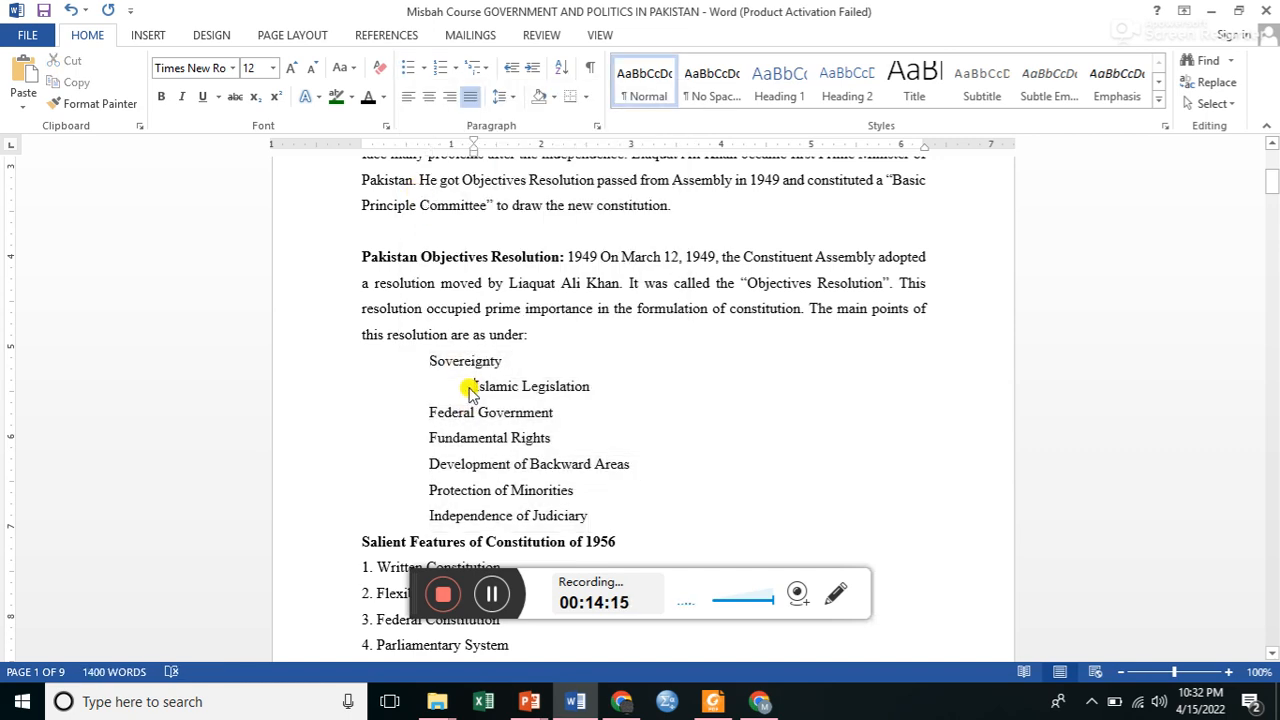
# Remove the indent from each of the seven Objectives Resolution items, from Sovereignty to Independence of Judiciary, aligning them with the paragraph's left margin.
pyautogui.press('BackSpace')
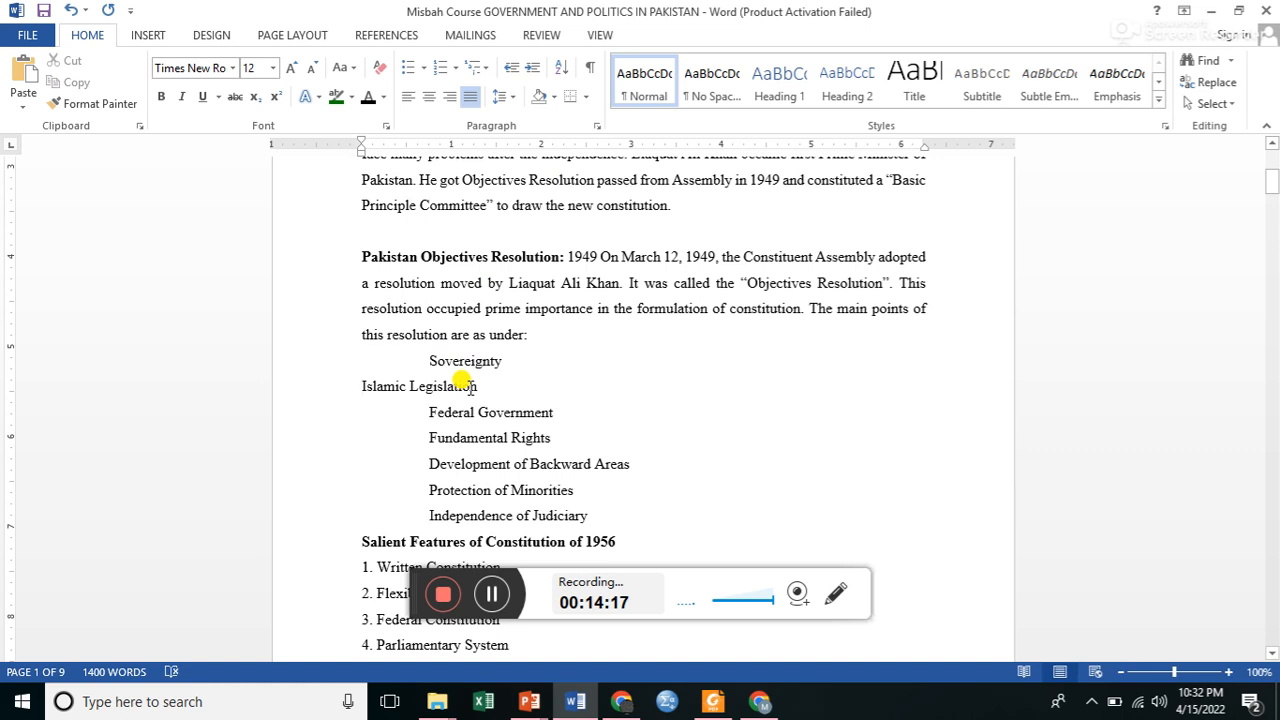
pyautogui.click(428, 360)
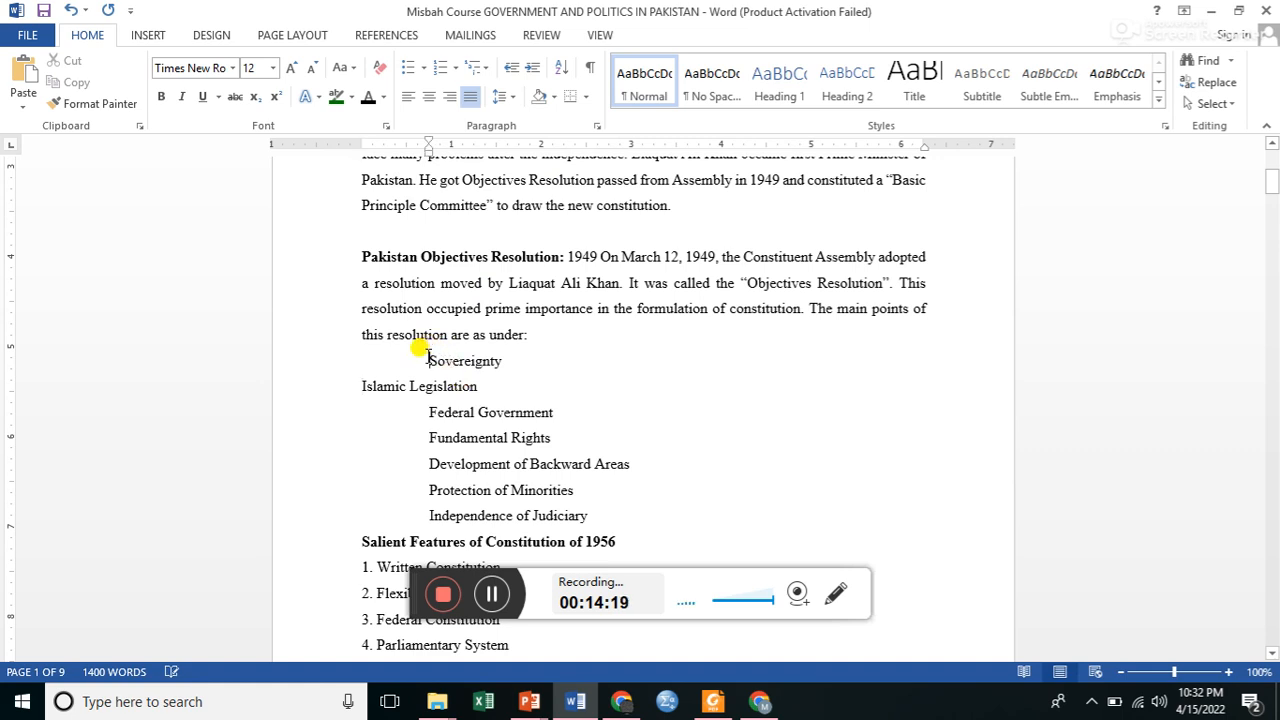
pyautogui.press('BackSpace')
pyautogui.press('Down')
pyautogui.press('Down')
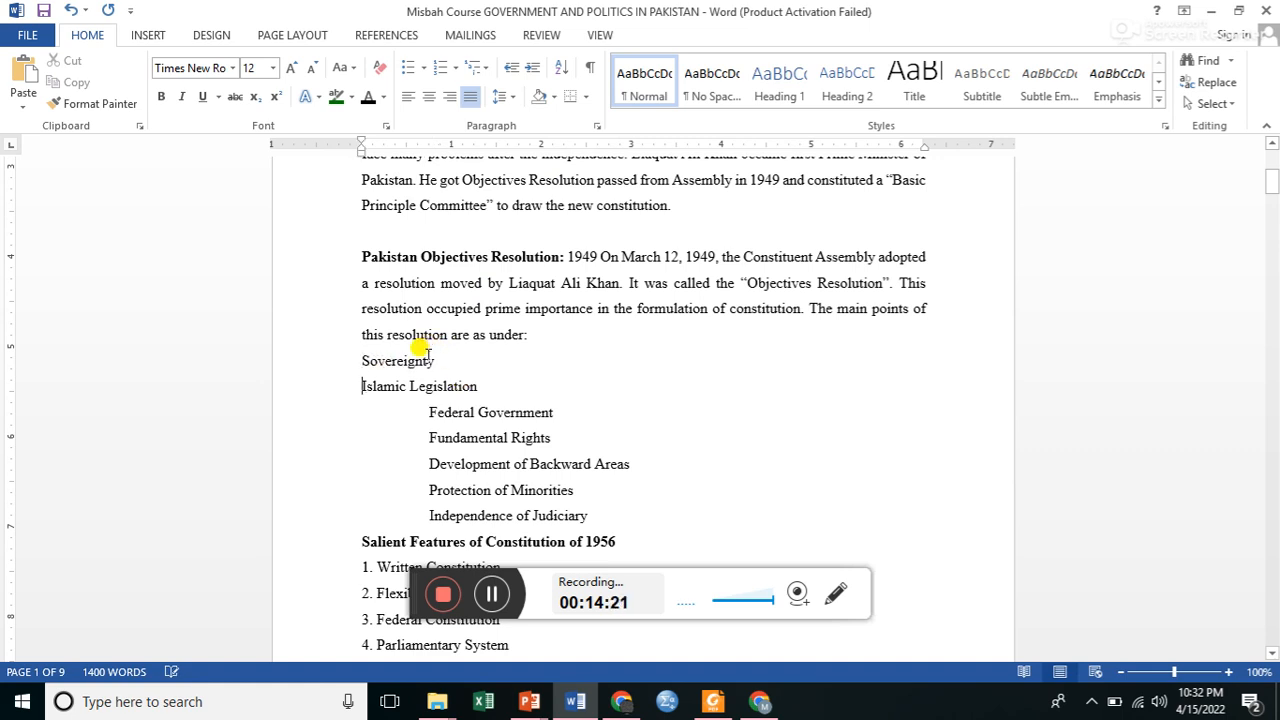
pyautogui.press('BackSpace')
pyautogui.press('Down')
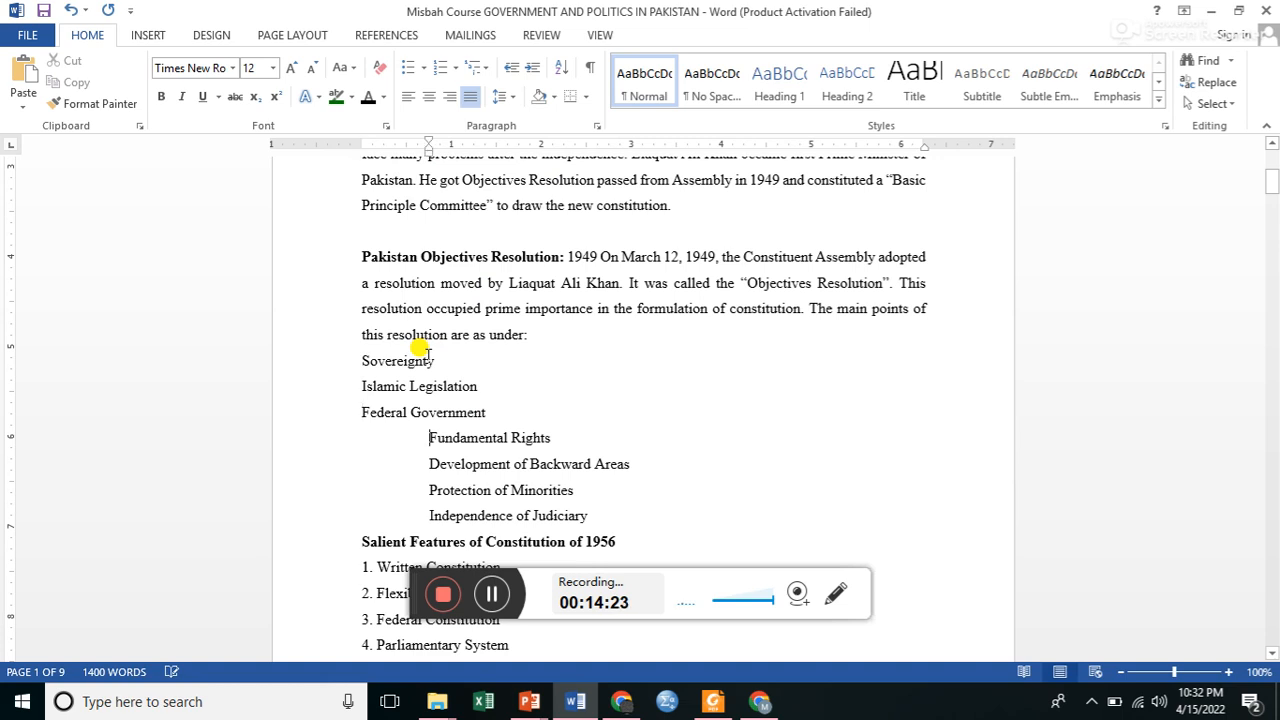
pyautogui.press('BackSpace')
pyautogui.press('Down')
pyautogui.press('BackSpace')
pyautogui.press('Down')
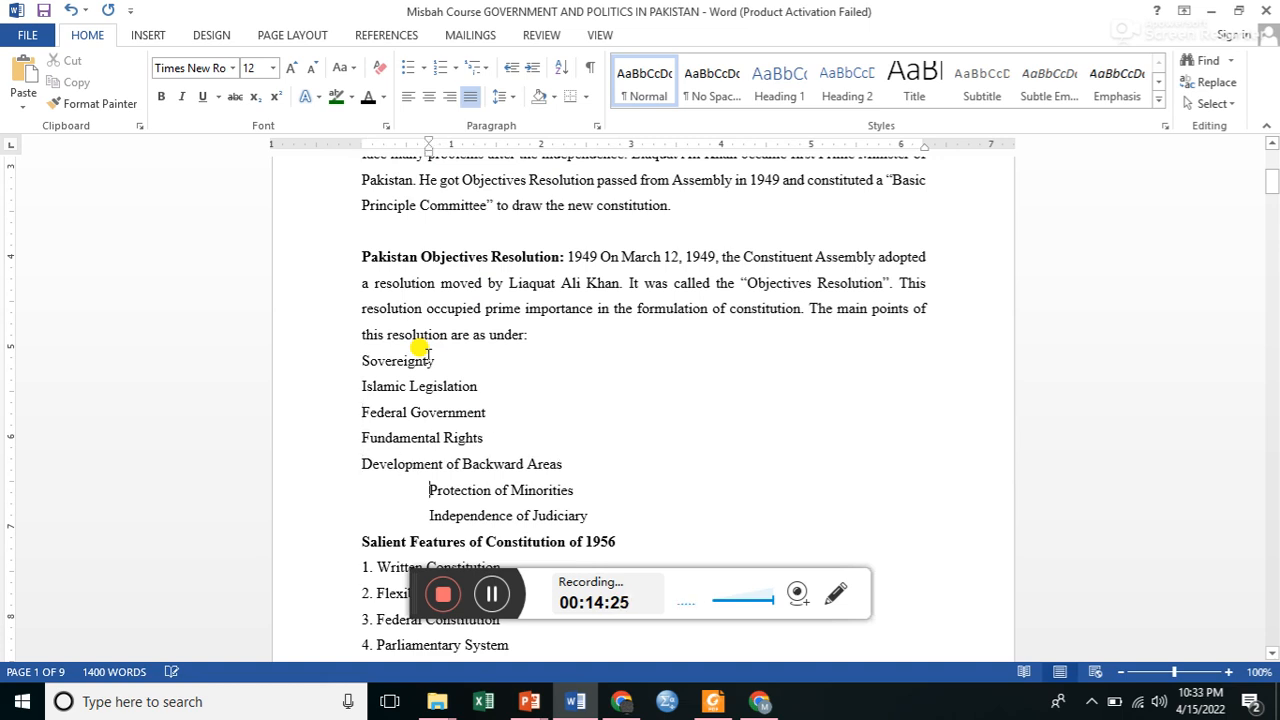
pyautogui.press('BackSpace')
pyautogui.press('Down')
pyautogui.press('BackSpace')
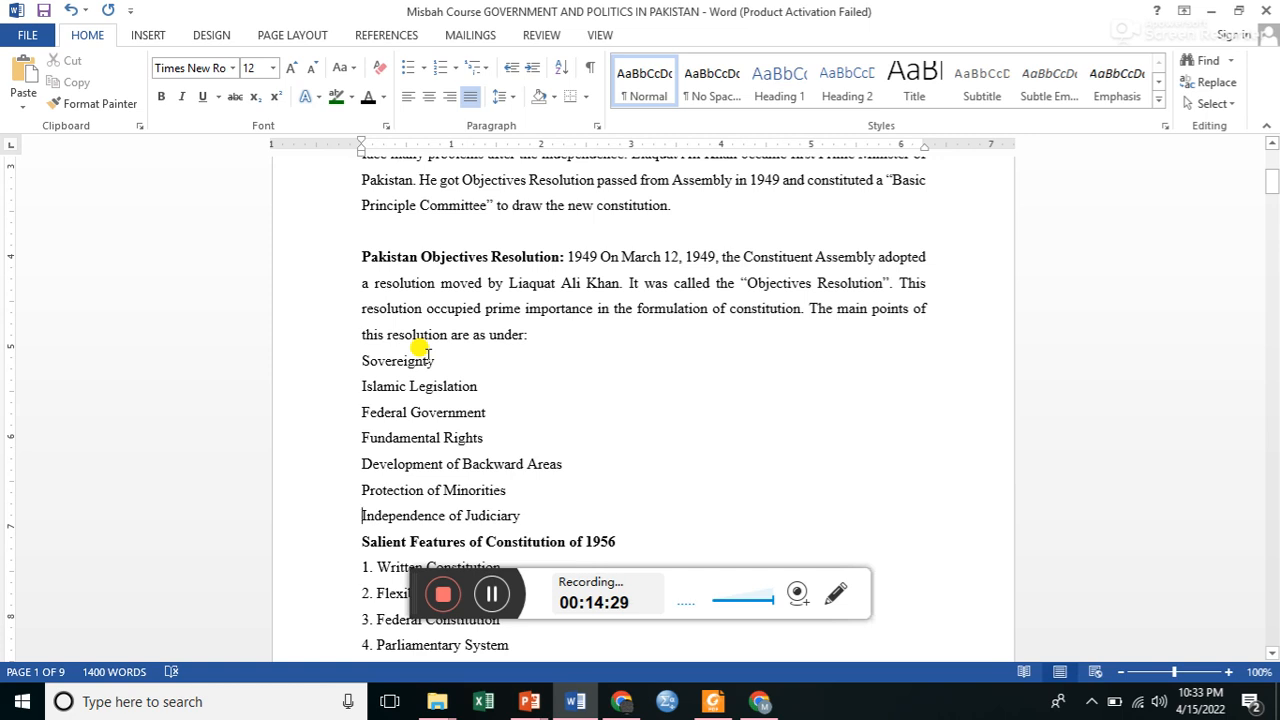
# Format the seven Objectives Resolution items as a numbered list in the 1., 2., 3. format.
pyautogui.moveTo(350, 357); pyautogui.dragTo(550, 512)
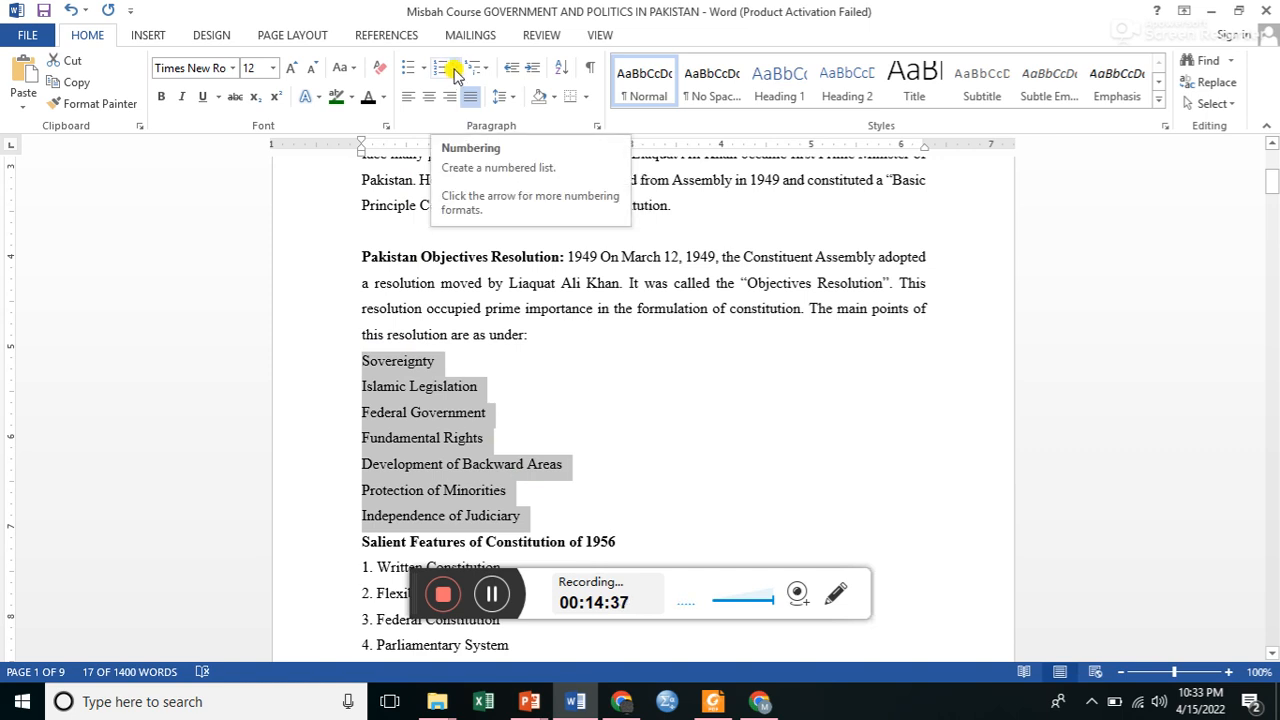
pyautogui.click(452, 69)
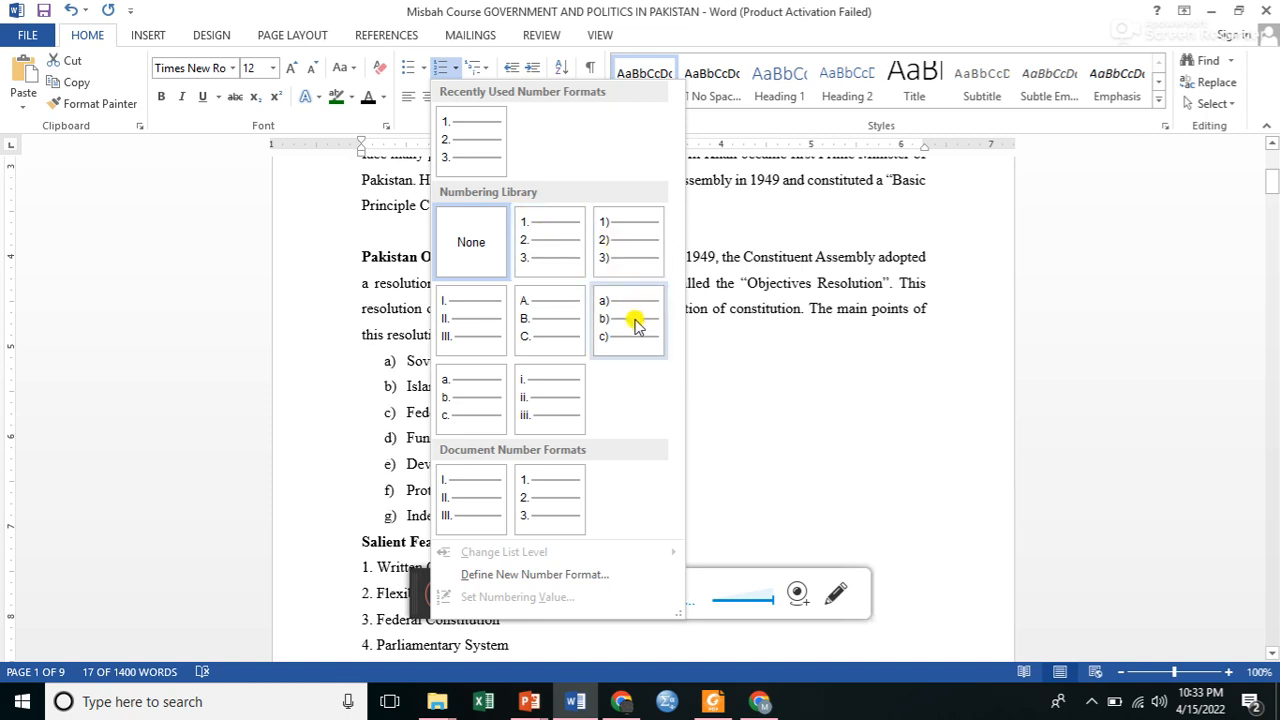
pyautogui.click(548, 507)
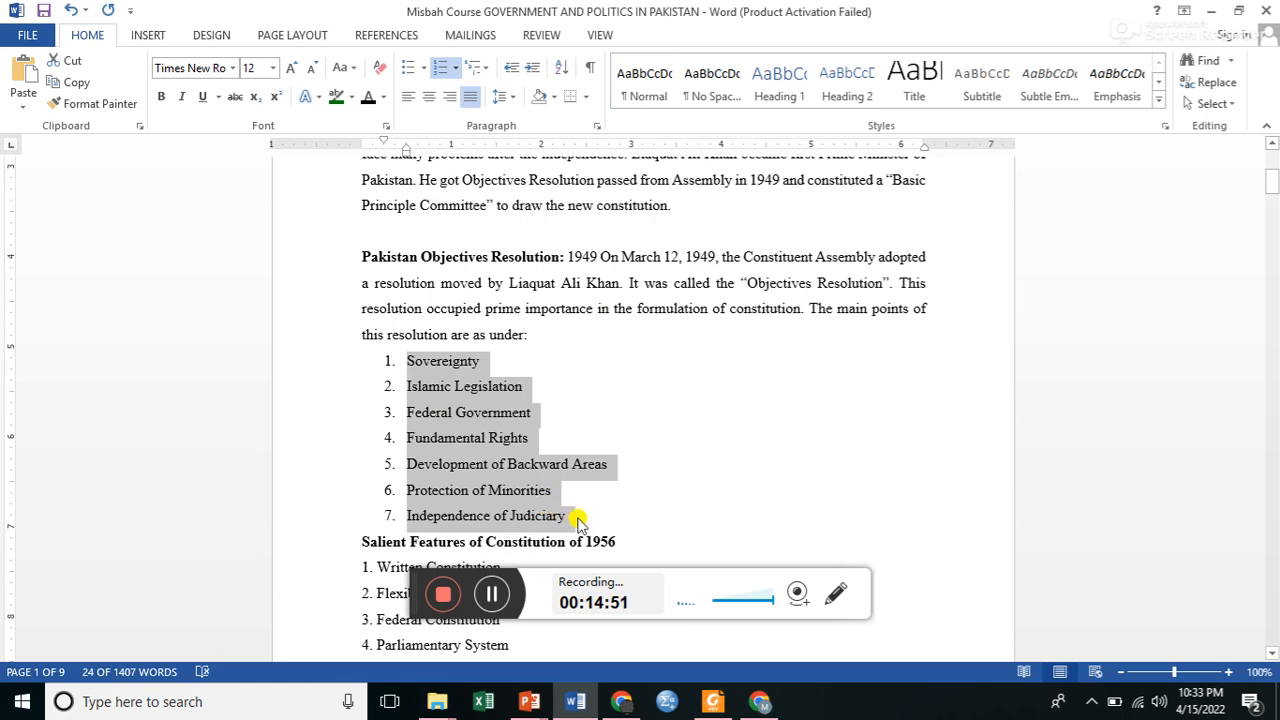
# Try adding an eighth numbered item "Nbm" after Independence of Judiciary, and undo the added lines.
pyautogui.click(575, 519)
pyautogui.press('Return')
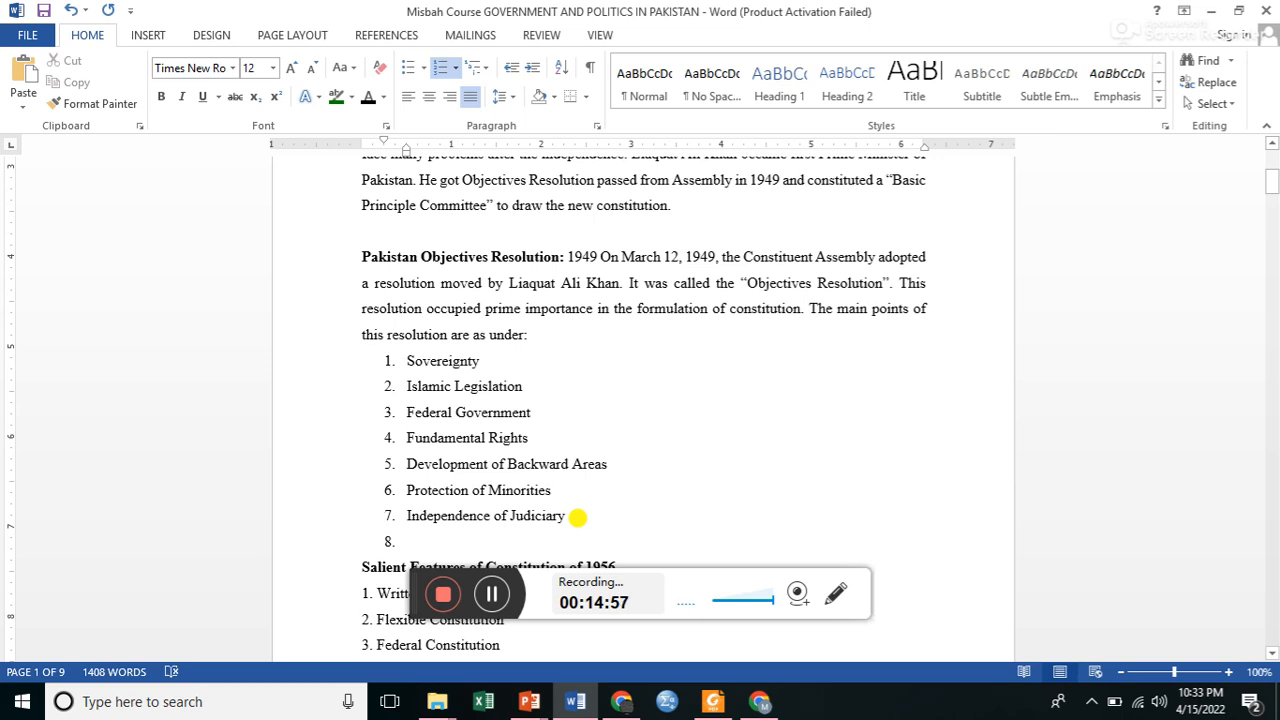
pyautogui.press('Return')
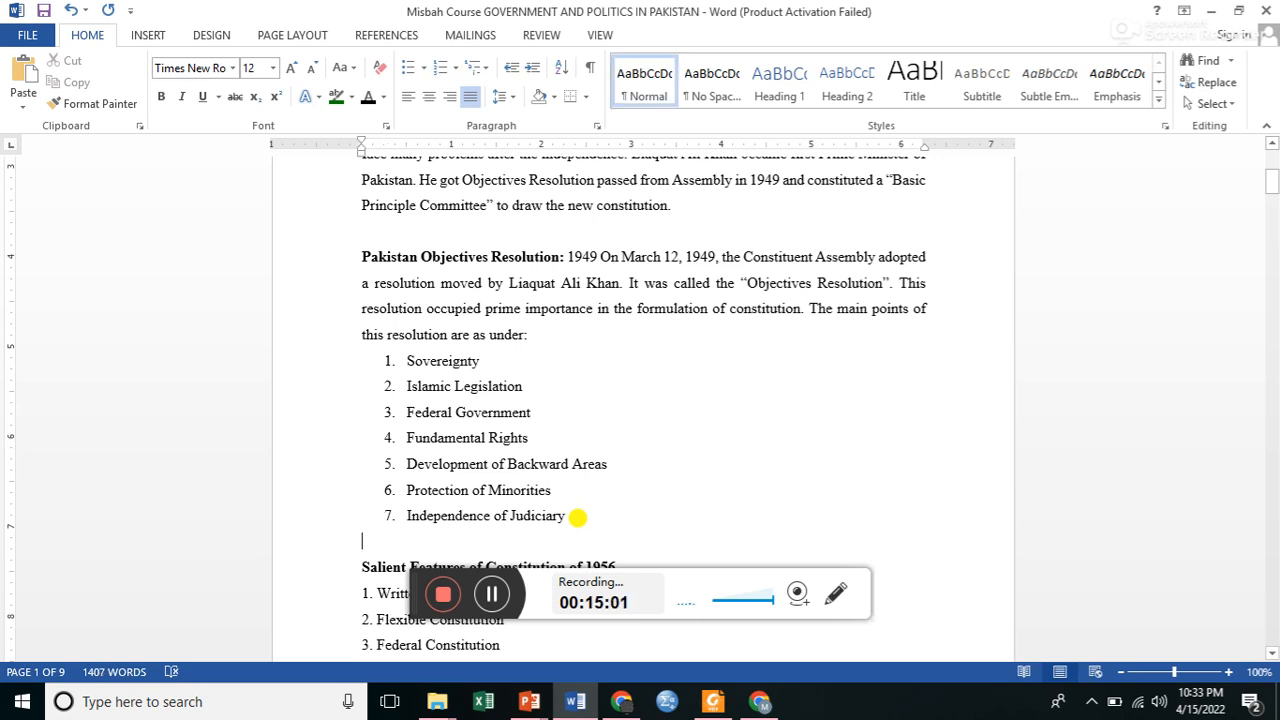
pyautogui.press('BackSpace')
pyautogui.press('Return')
pyautogui.write('nbm')
pyautogui.press('Return')
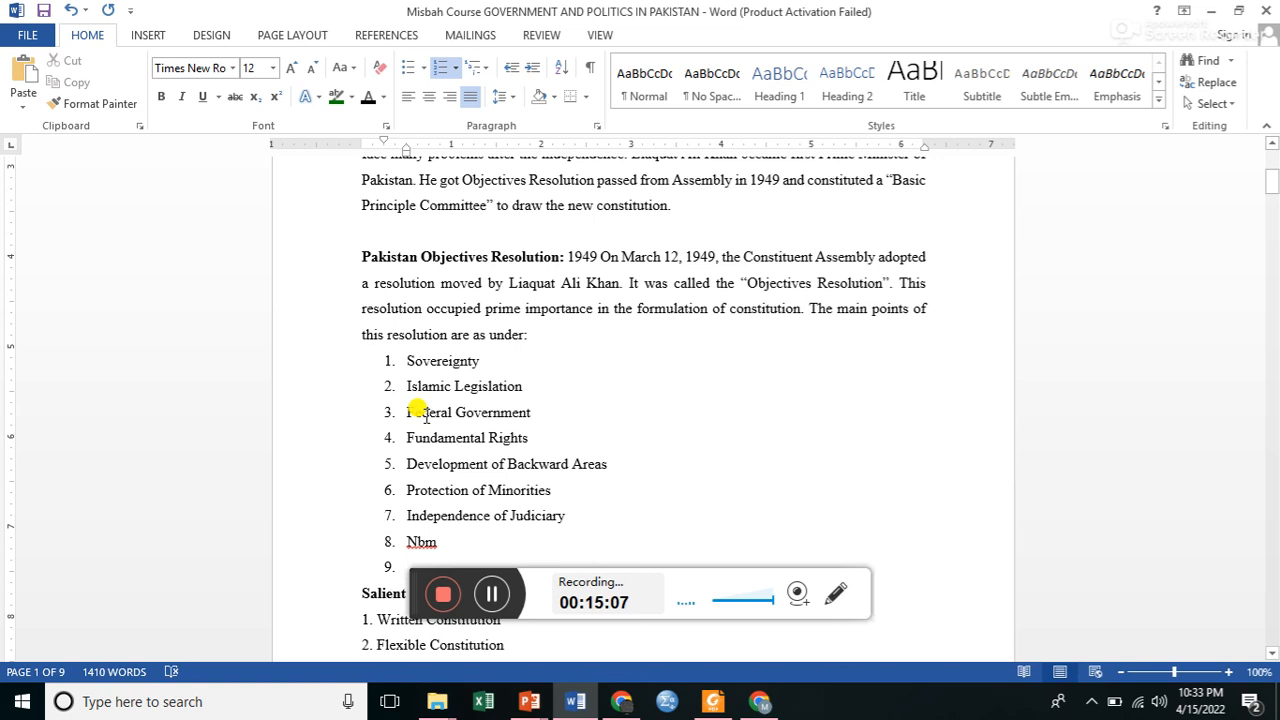
pyautogui.click(68, 12)
pyautogui.click(68, 12)
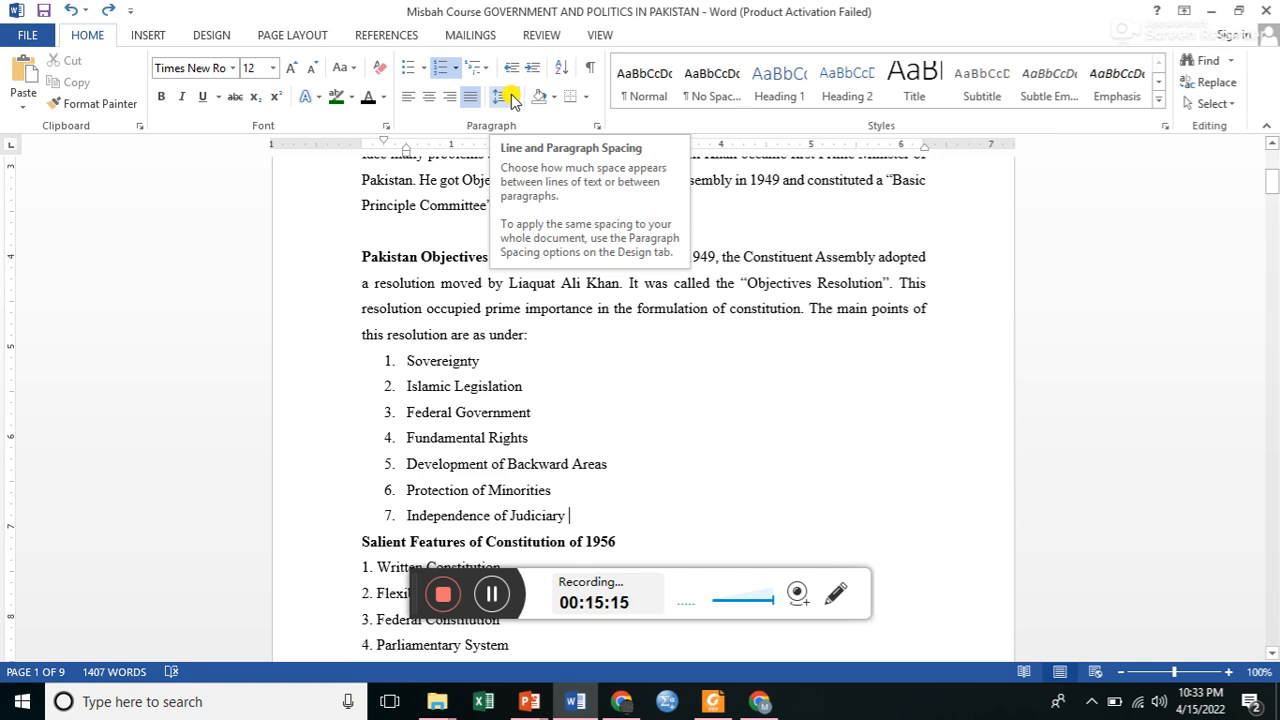
# Browse the multilevel list formats available for the numbered list without applying one.
pyautogui.click(484, 69)
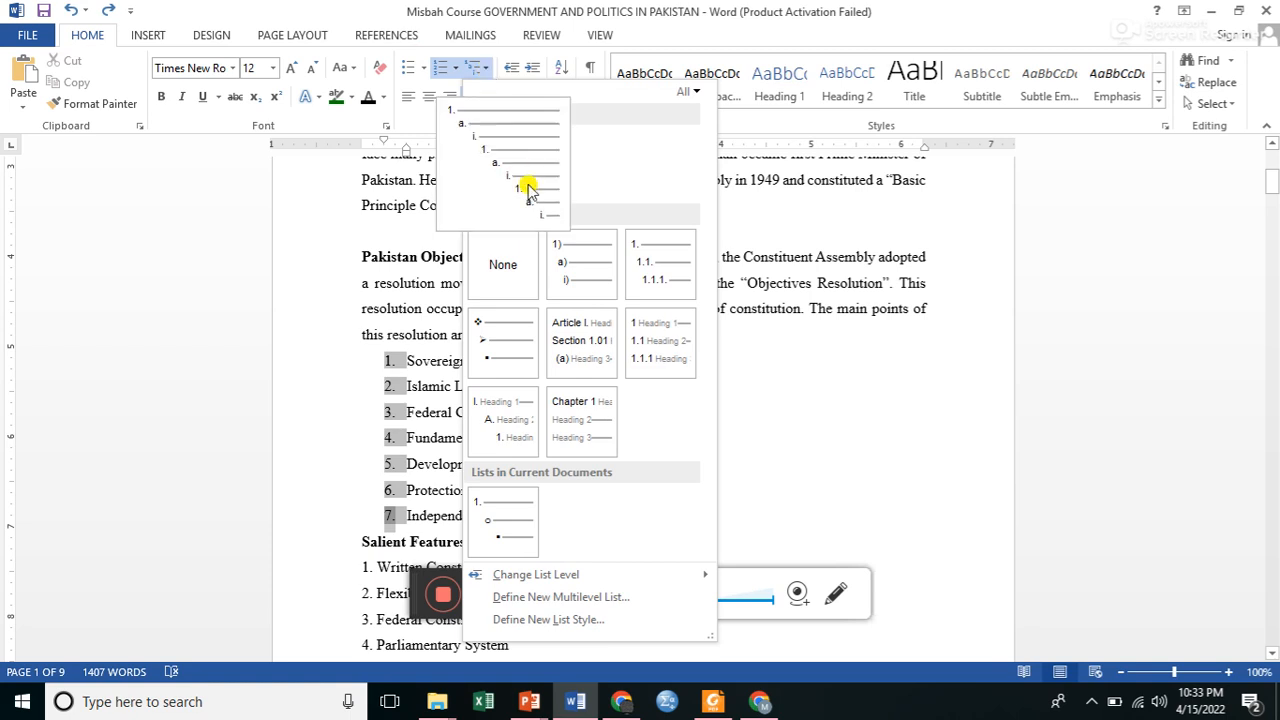
pyautogui.moveTo(566, 261)
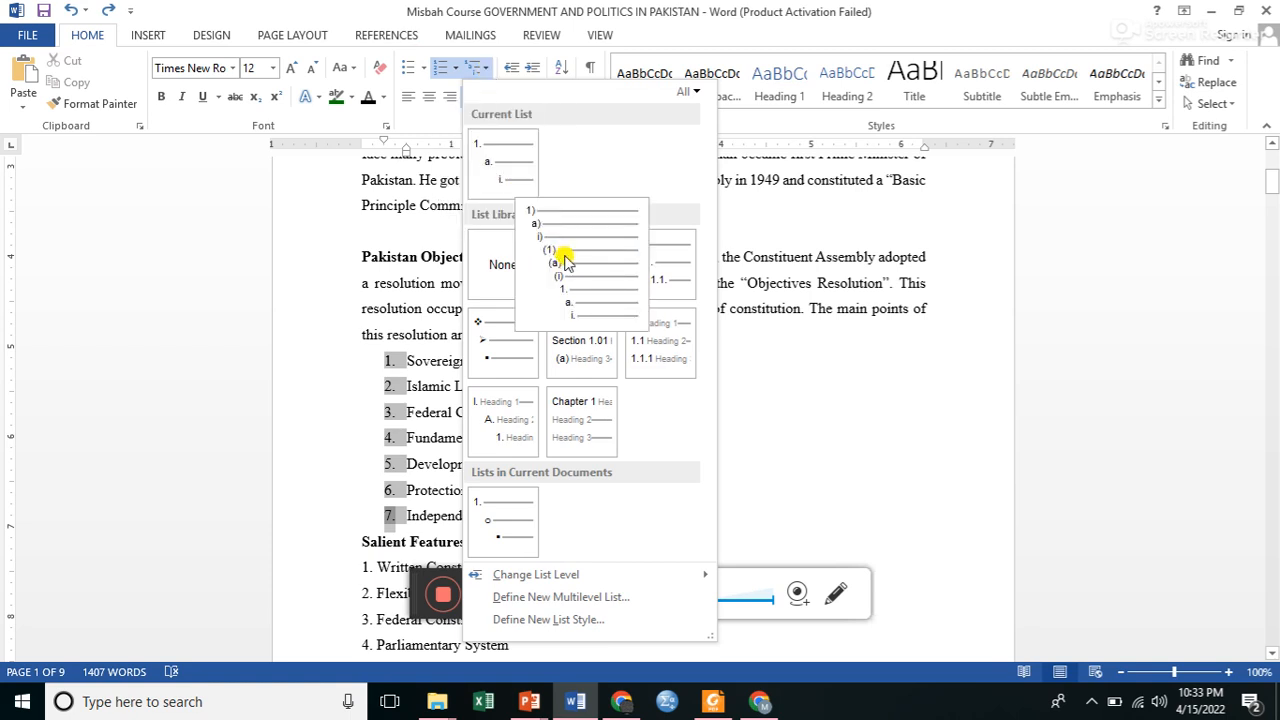
pyautogui.moveTo(590, 415)
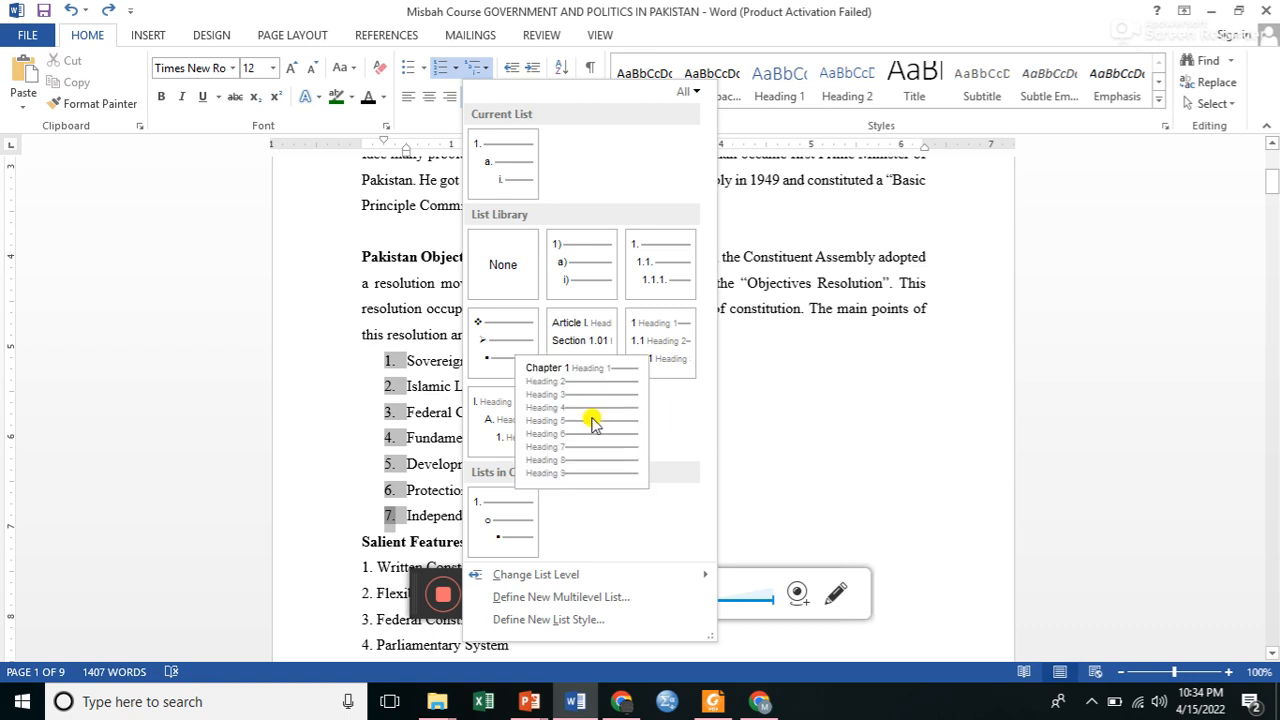
pyautogui.press('Escape')
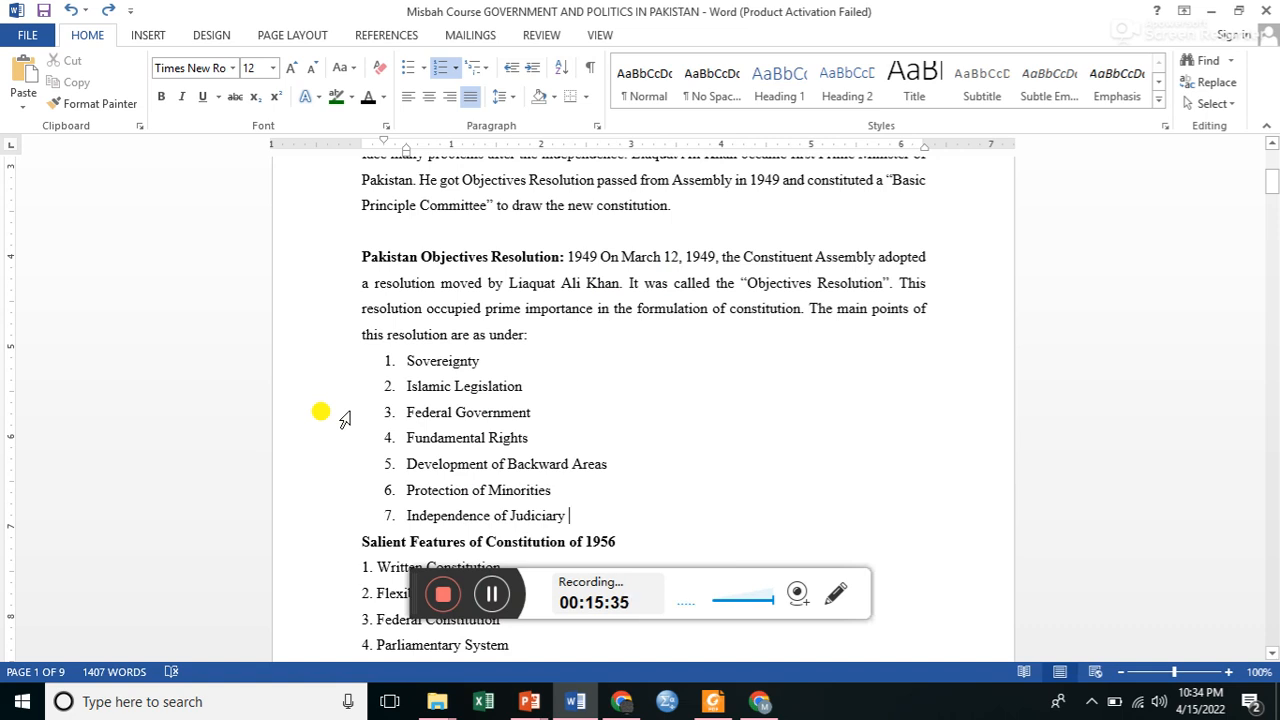
pyautogui.click(489, 598)
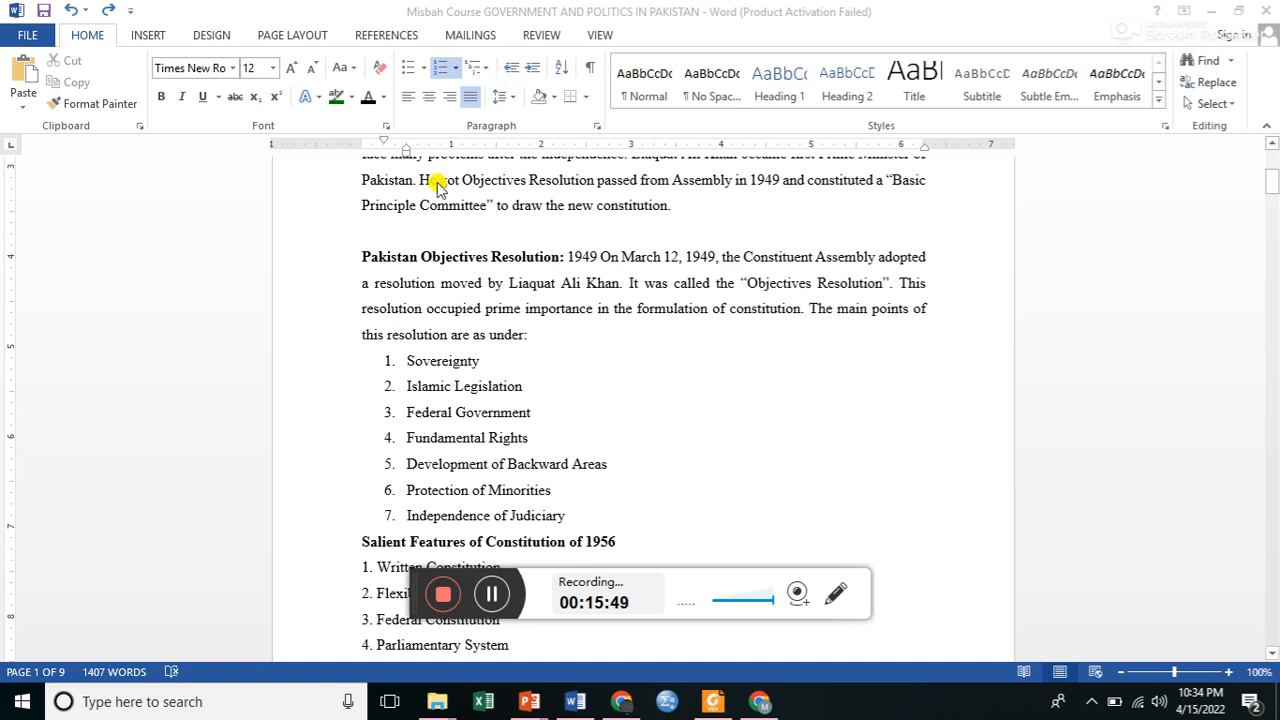
# Decrease the indent of the seven-item numbered list so its numbers align with the left margin.
pyautogui.click(405, 364)
pyautogui.doubleClick(407, 360)
pyautogui.moveTo(405, 360); pyautogui.dragTo(569, 514)
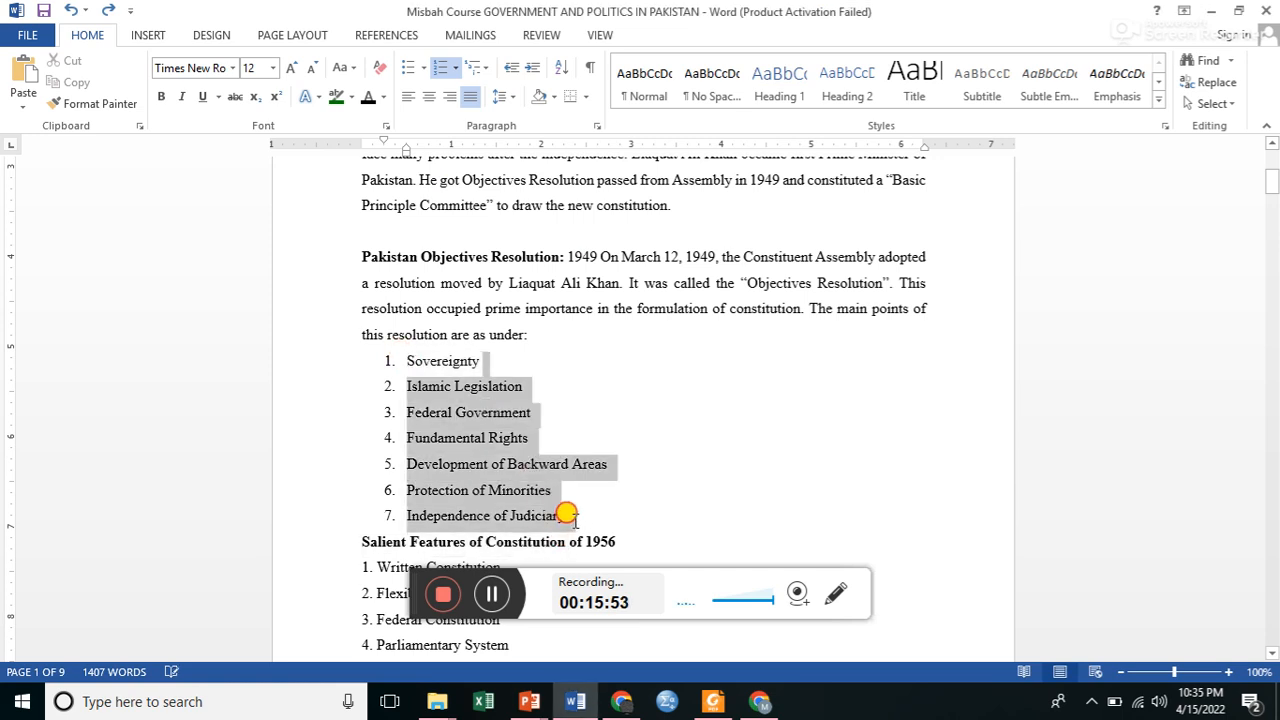
pyautogui.click(510, 68)
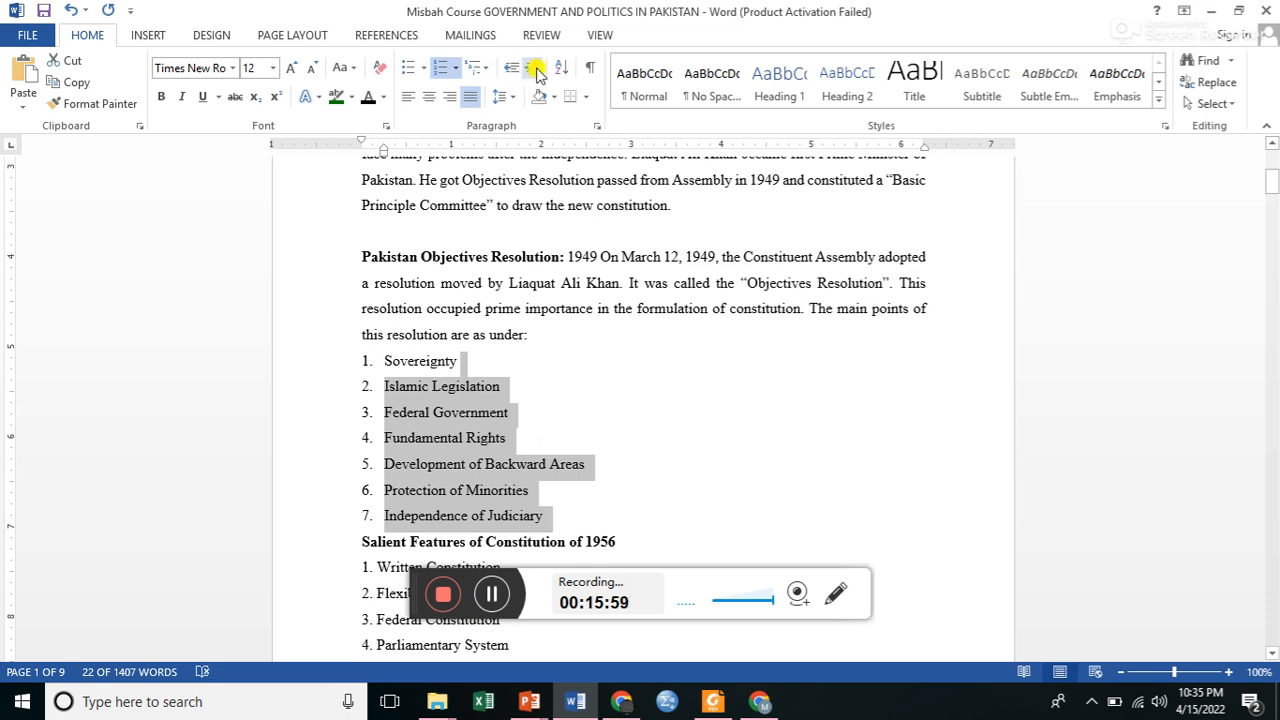
# Try increasing the numbered list's indent in stages, and decrease it back to the left margin.
pyautogui.click(537, 68)
pyautogui.click(537, 68)
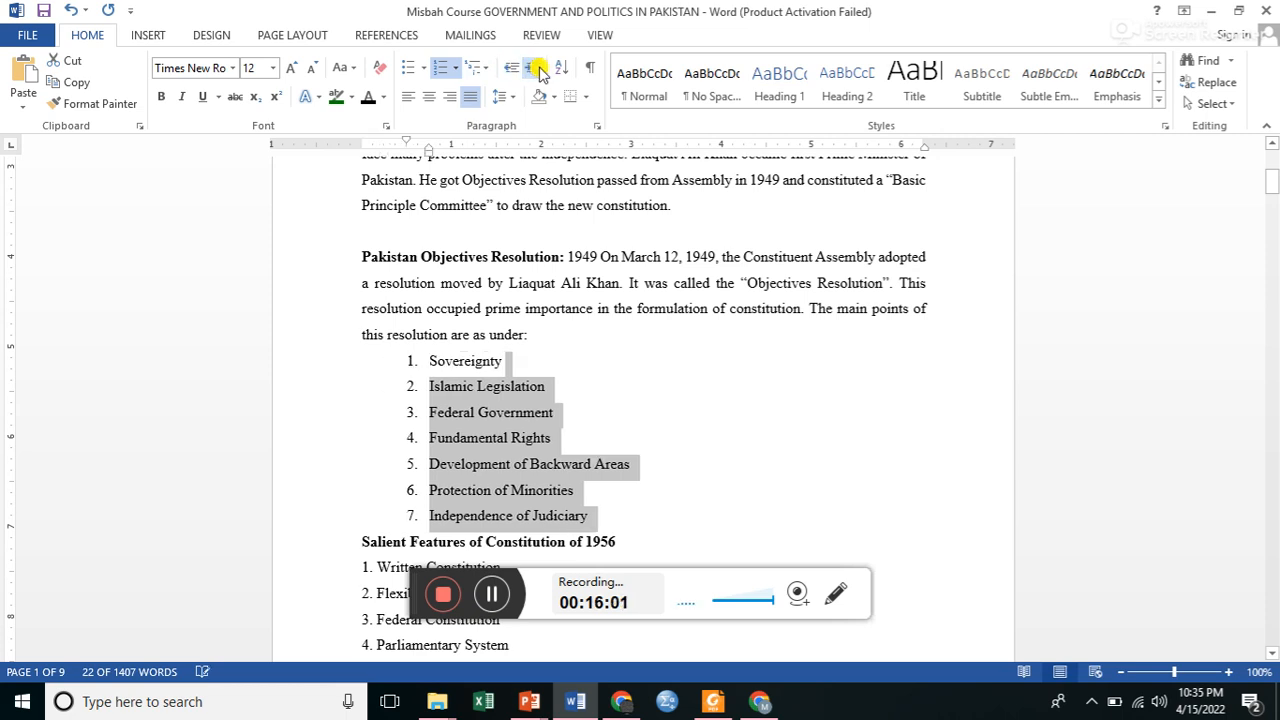
pyautogui.click(537, 68)
pyautogui.click(537, 68)
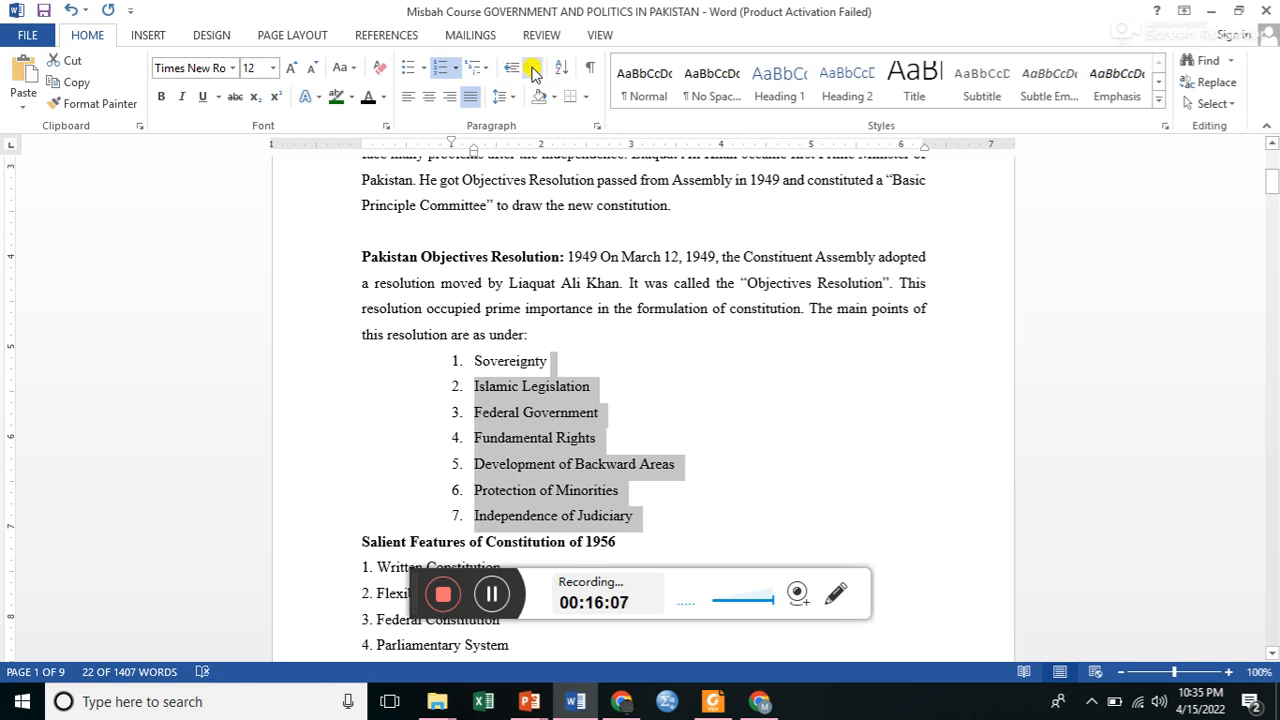
pyautogui.click(508, 68)
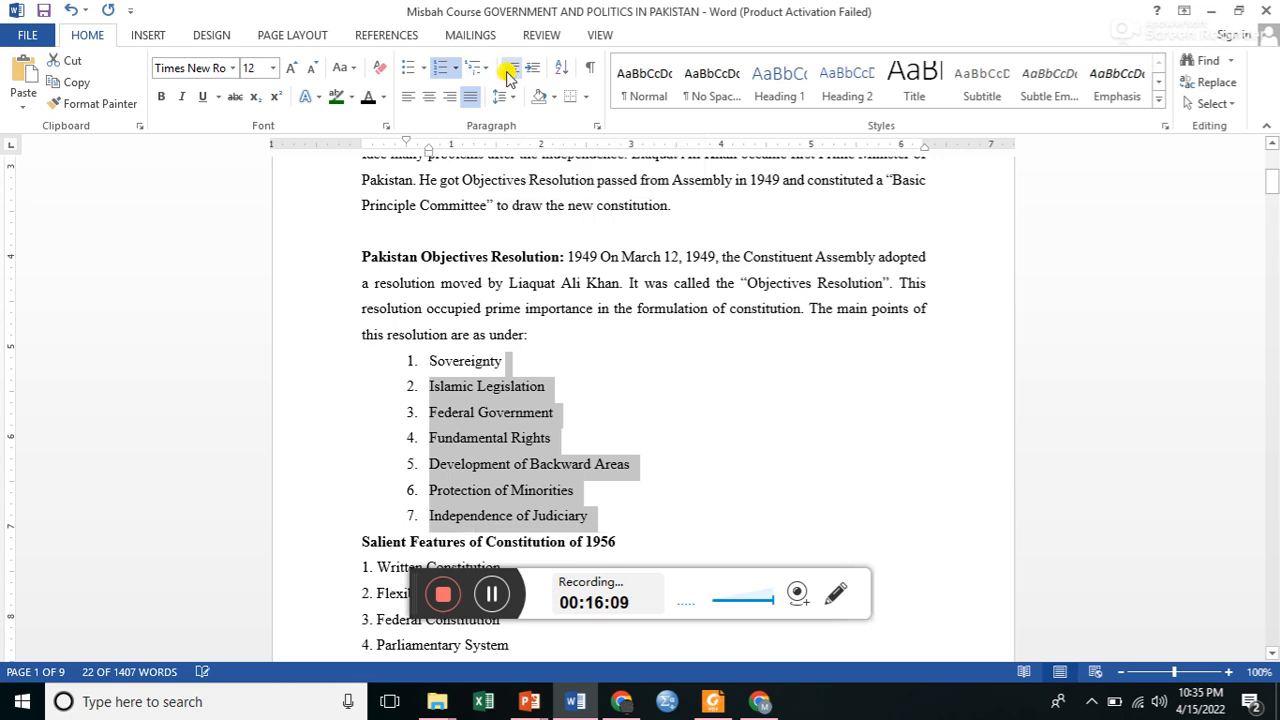
pyautogui.click(508, 68)
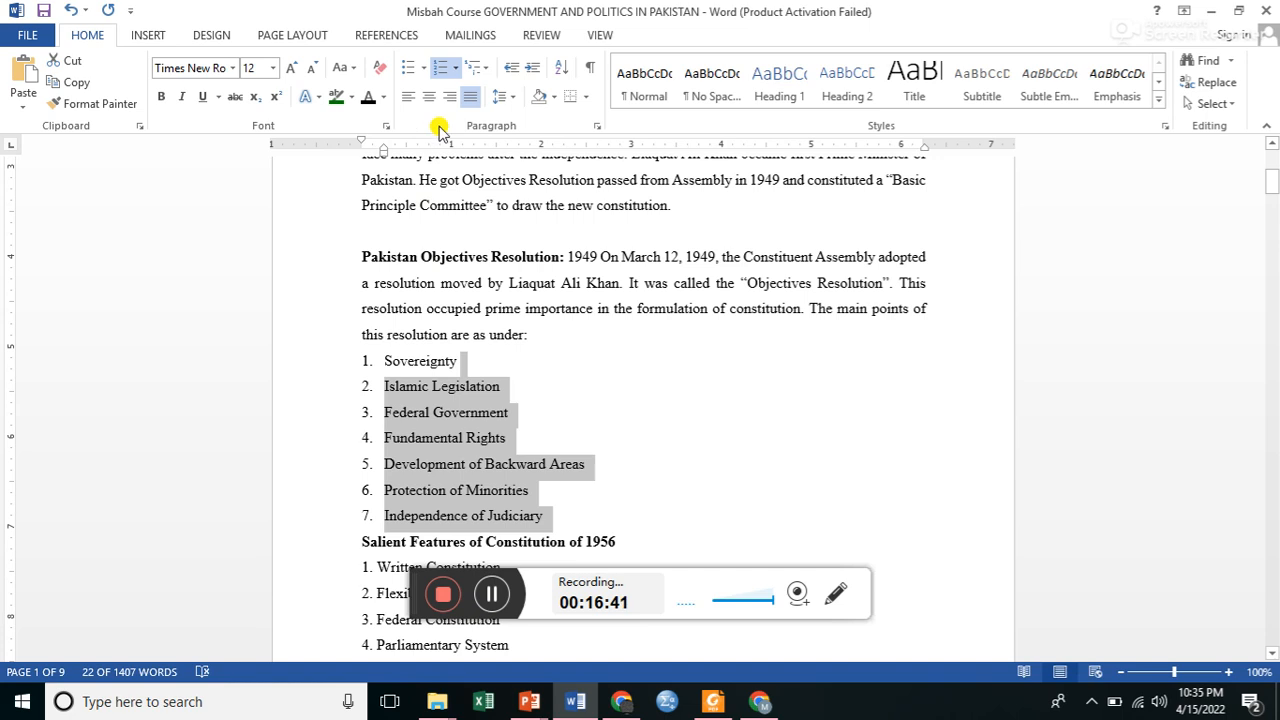
# Try left, center and right alignment on the Pakistan Objectives Resolution paragraph and the Sovereignty item, and restore justified alignment.
pyautogui.click(451, 278)
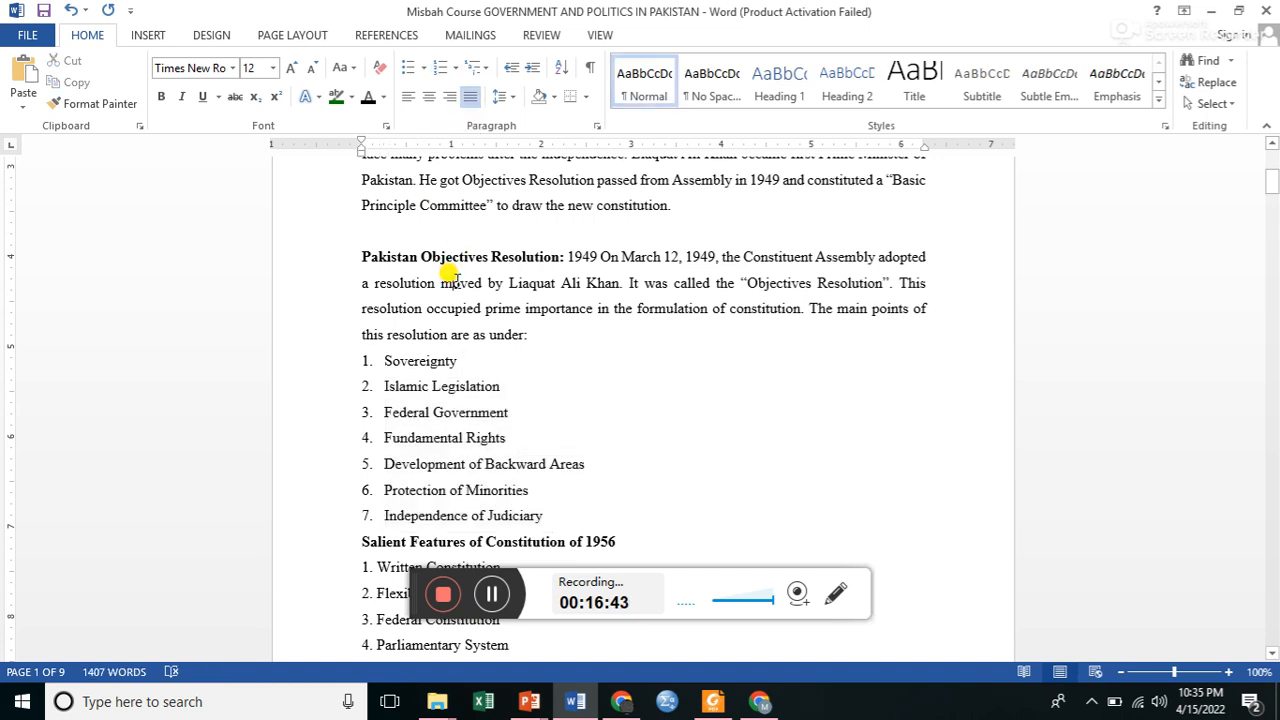
pyautogui.click(345, 262)
pyautogui.moveTo(345, 262); pyautogui.dragTo(500, 360)
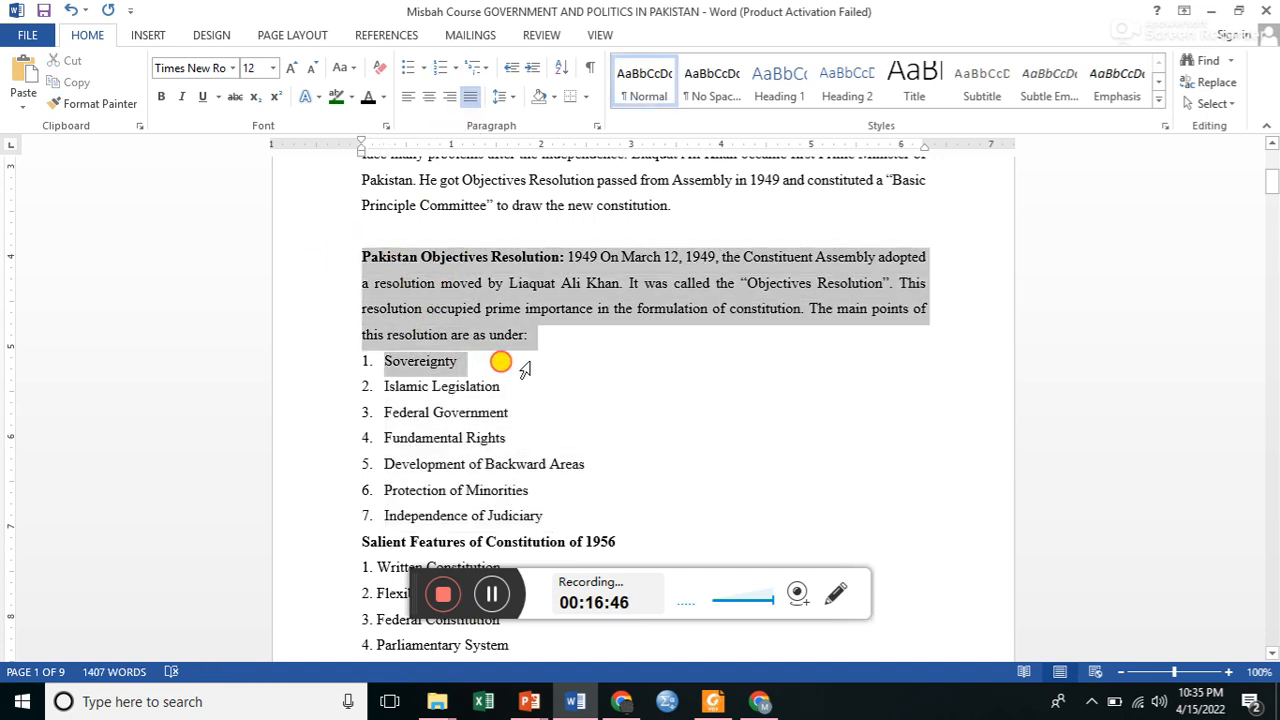
pyautogui.click(407, 98)
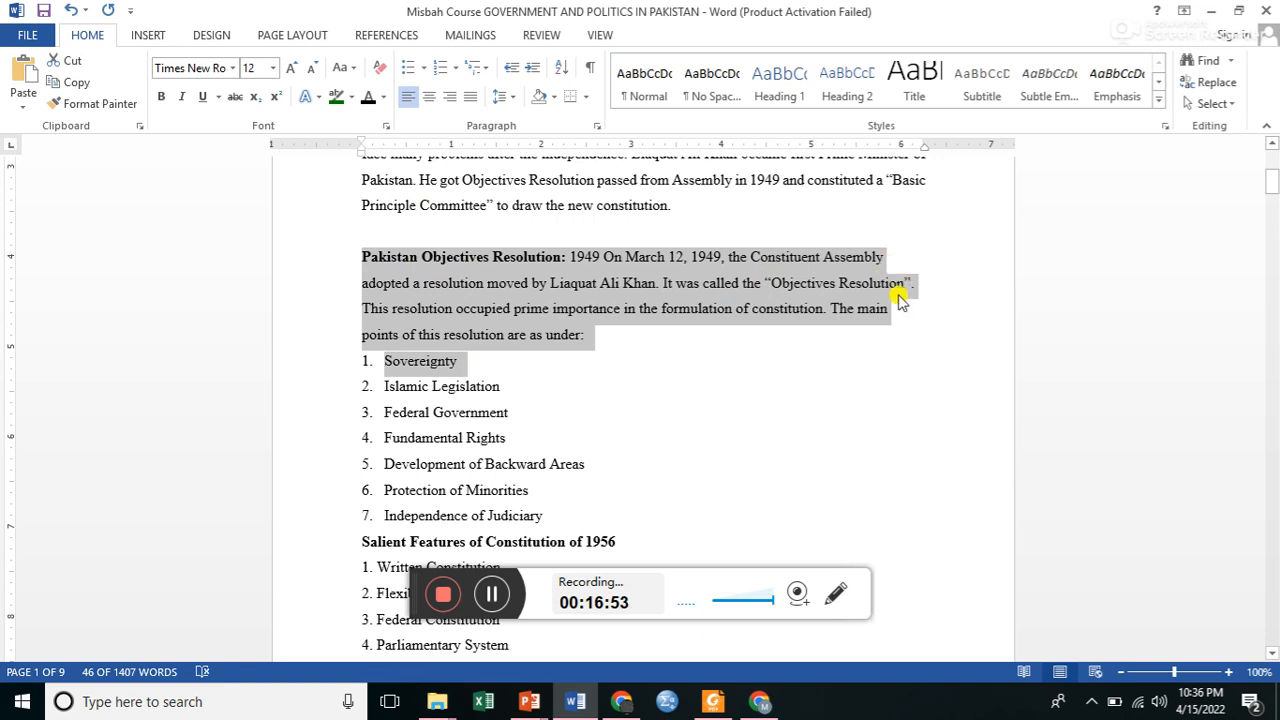
pyautogui.click(430, 97)
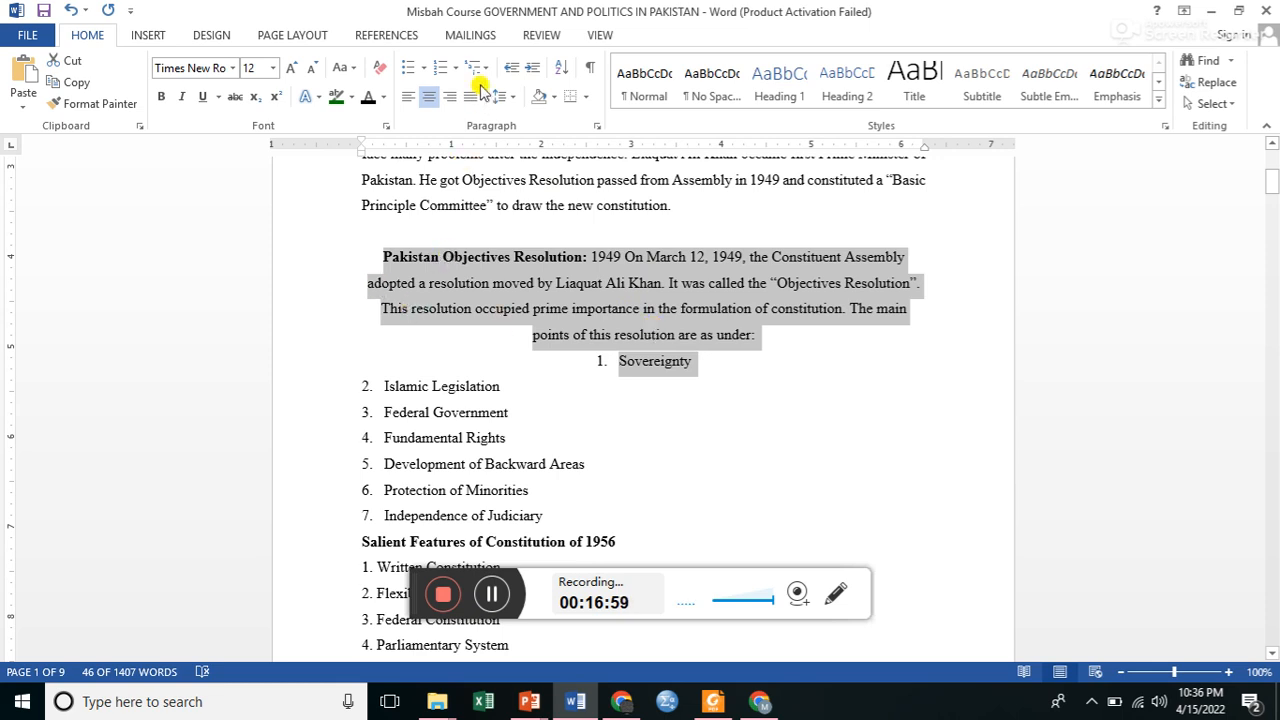
pyautogui.click(450, 97)
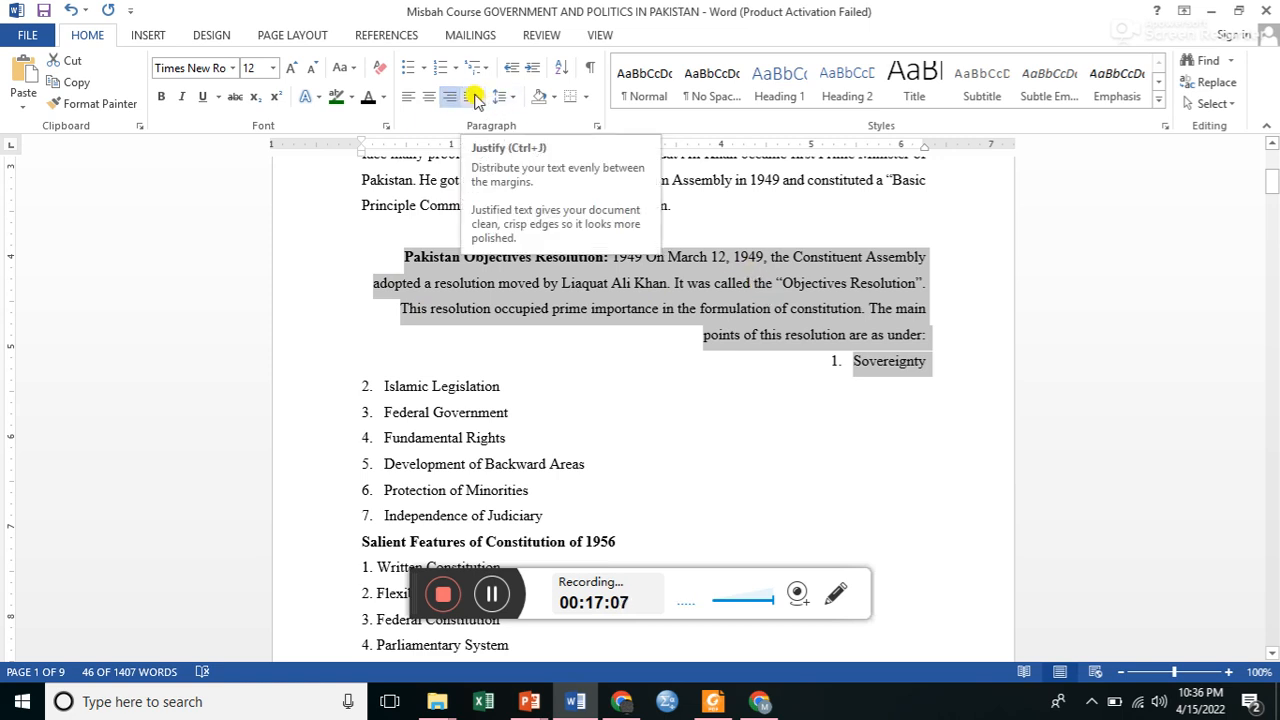
pyautogui.click(475, 101)
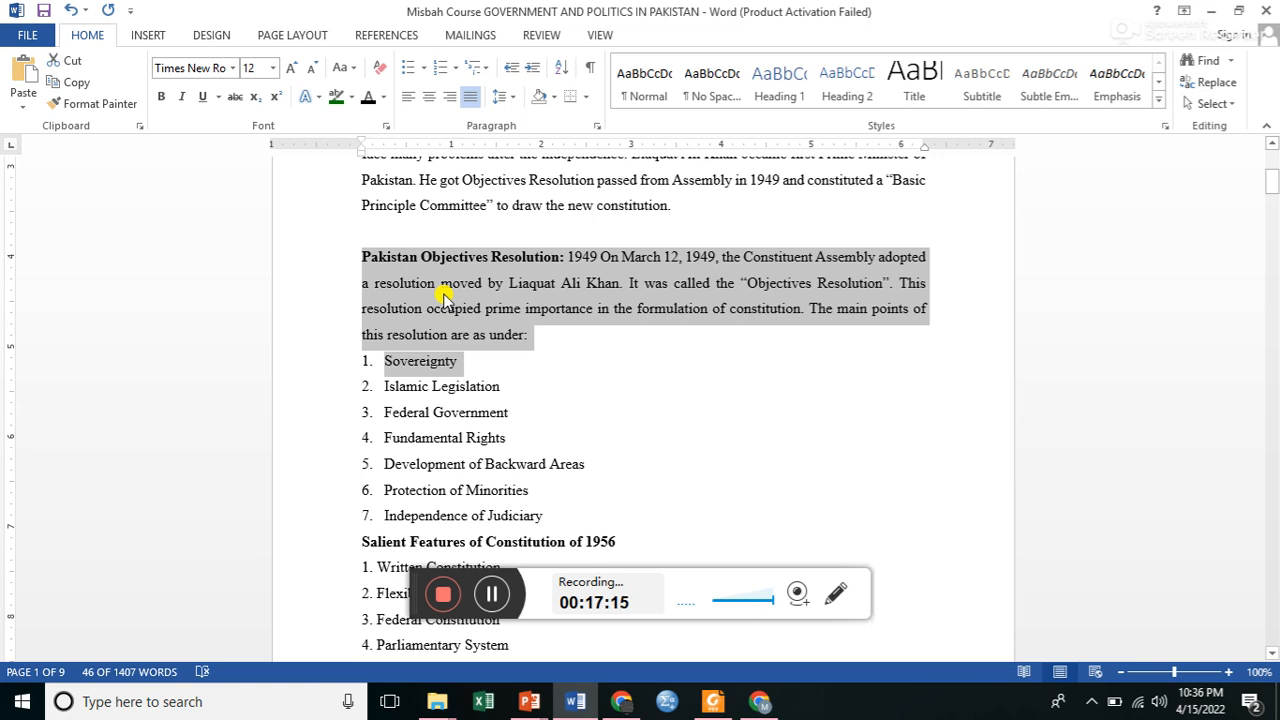
# Add space before the Pakistan Objectives Resolution paragraph and the Sovereignty item, keeping the 1.5 line spacing.
pyautogui.click(510, 98)
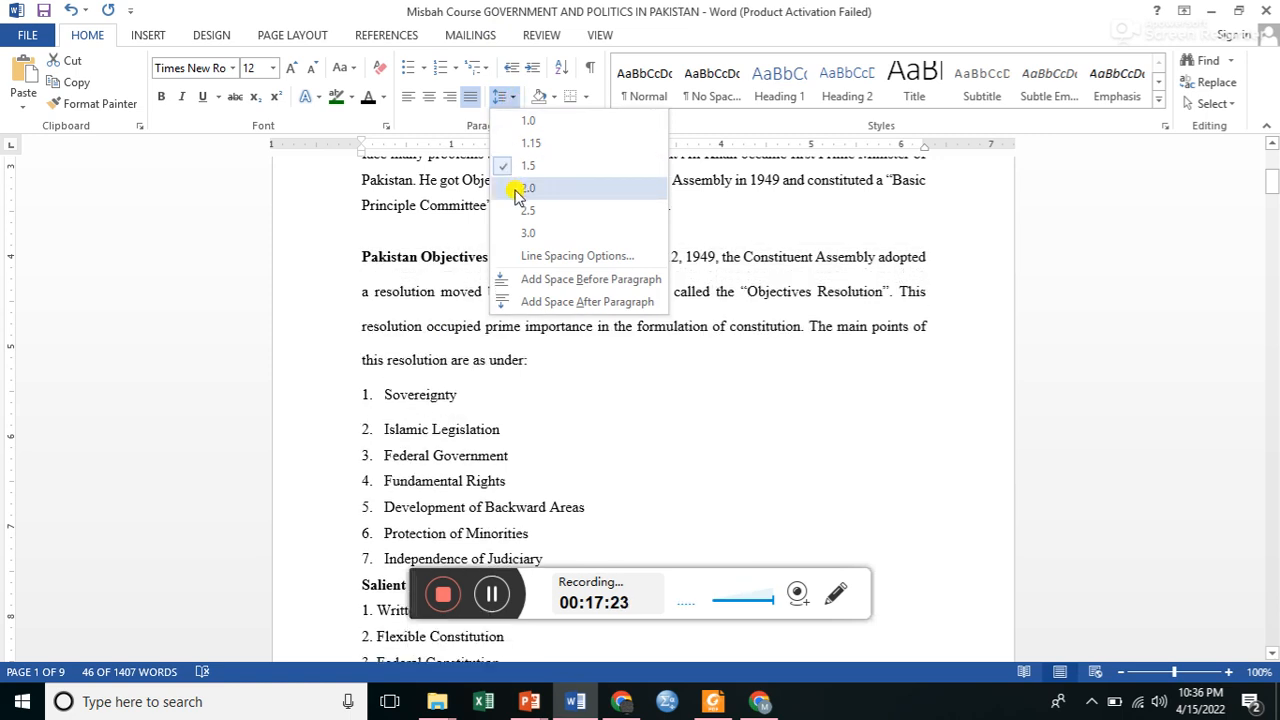
pyautogui.click(540, 280)
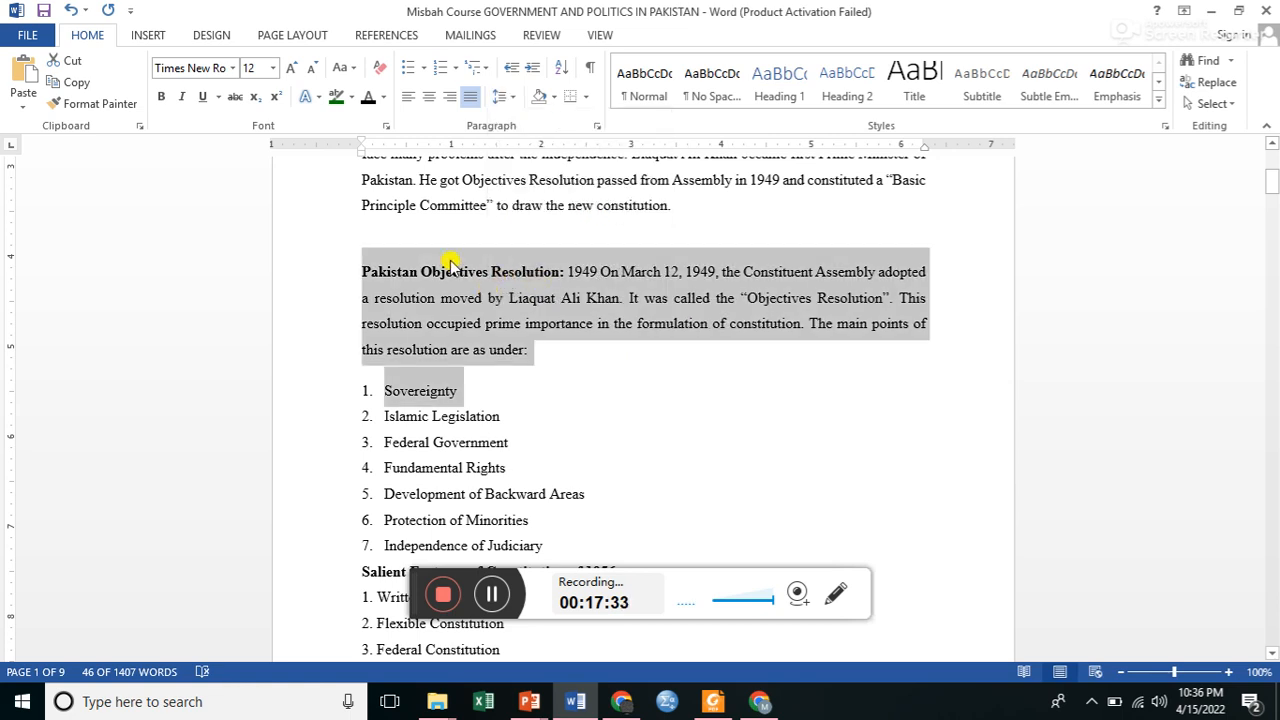
pyautogui.click(392, 374)
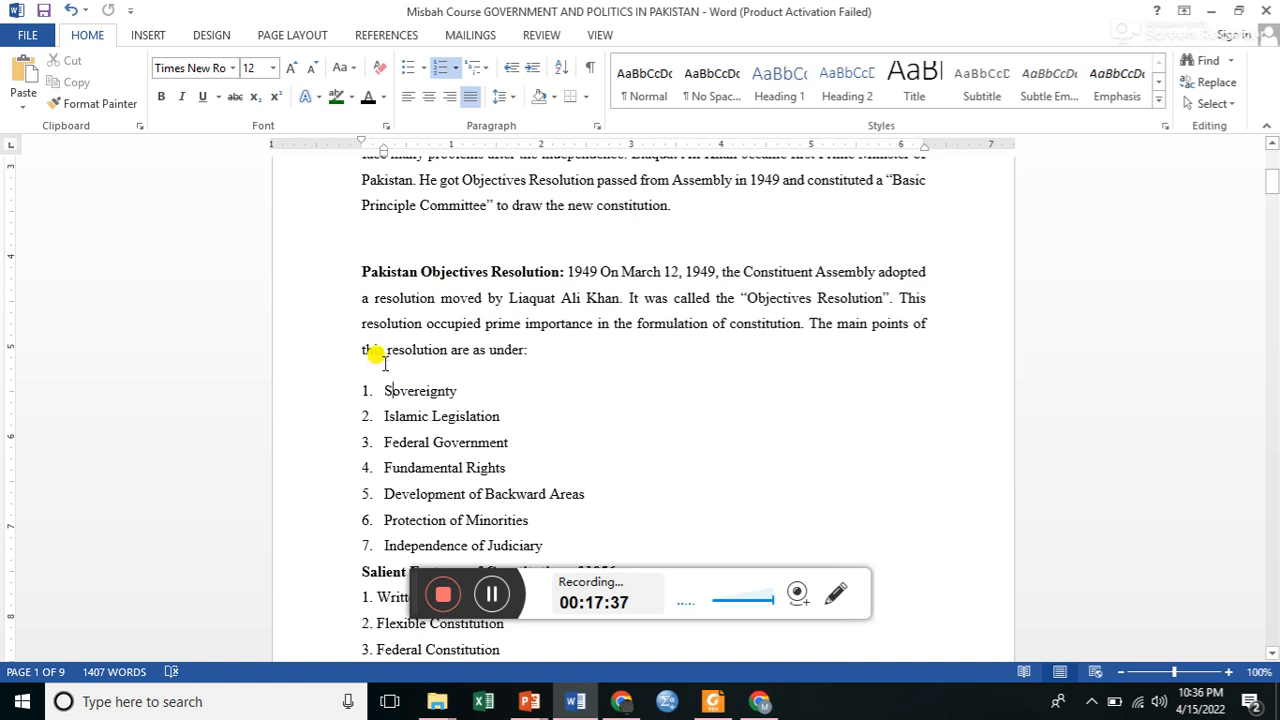
pyautogui.click(363, 388)
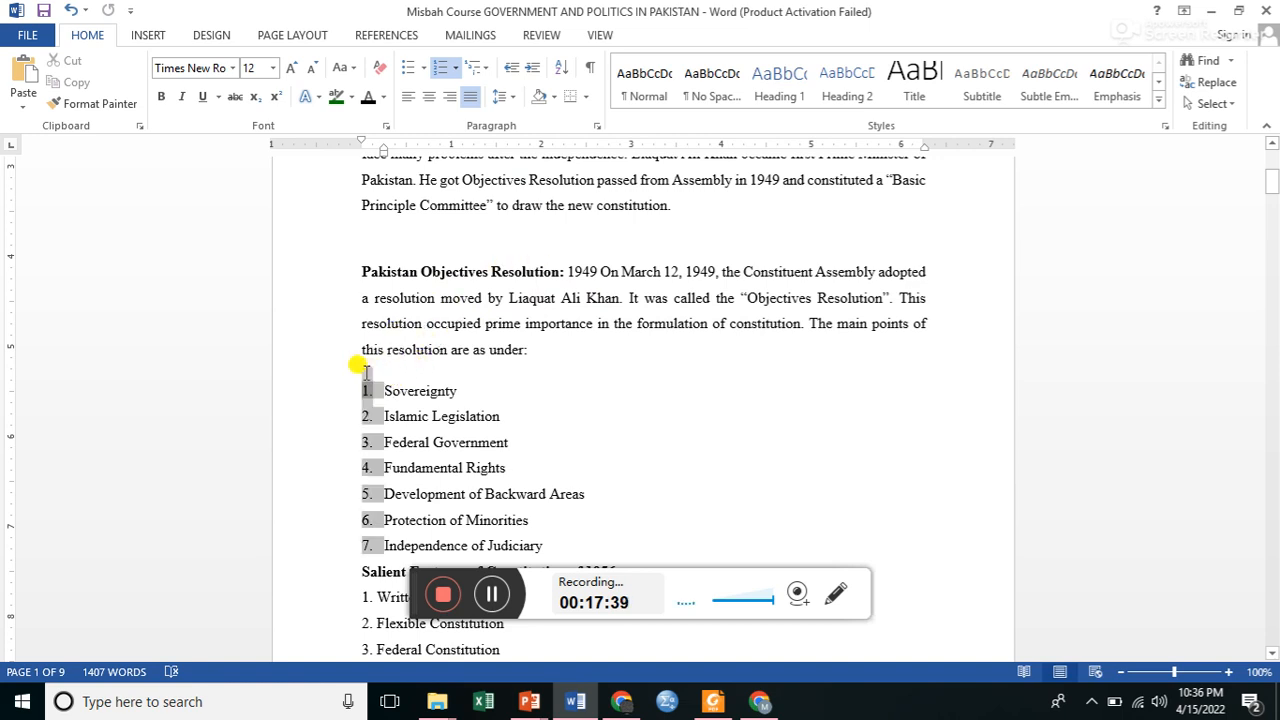
pyautogui.click(383, 352)
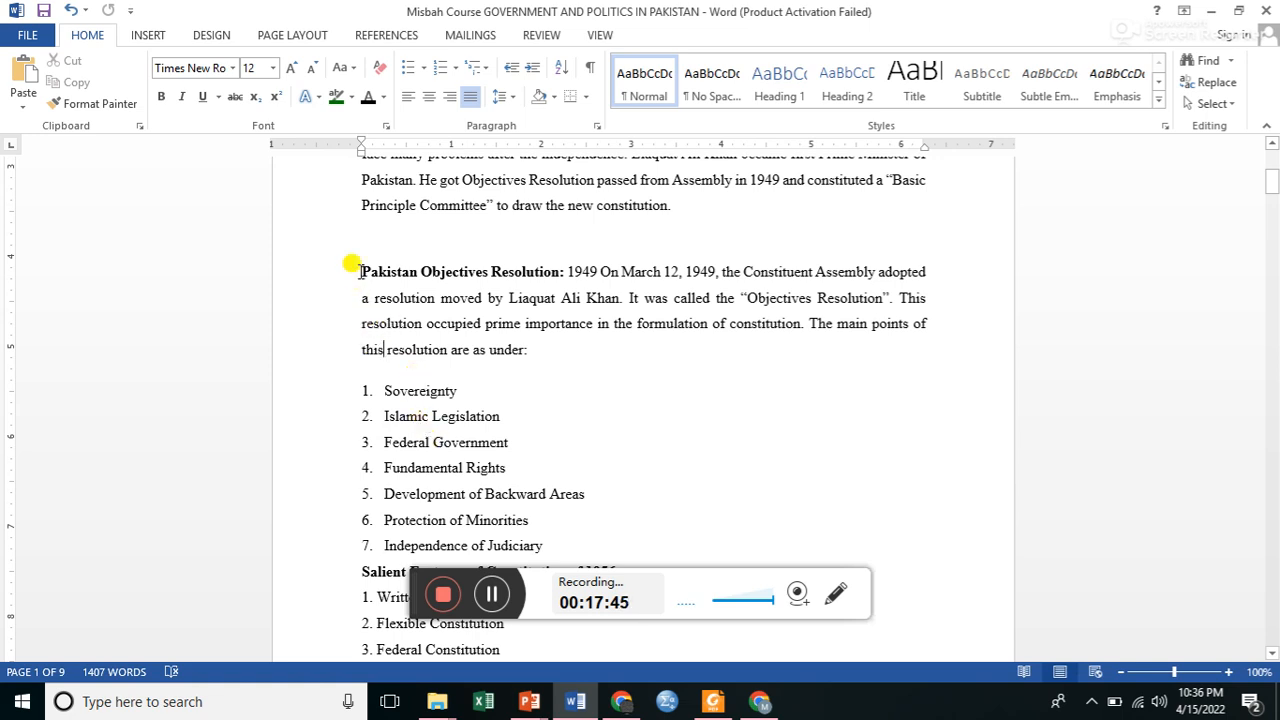
# Remove the space before the Pakistan Objectives Resolution paragraph and the first two numbered items, Sovereignty and Islamic Legislation.
pyautogui.moveTo(351, 263); pyautogui.dragTo(500, 418)
pyautogui.click(505, 95)
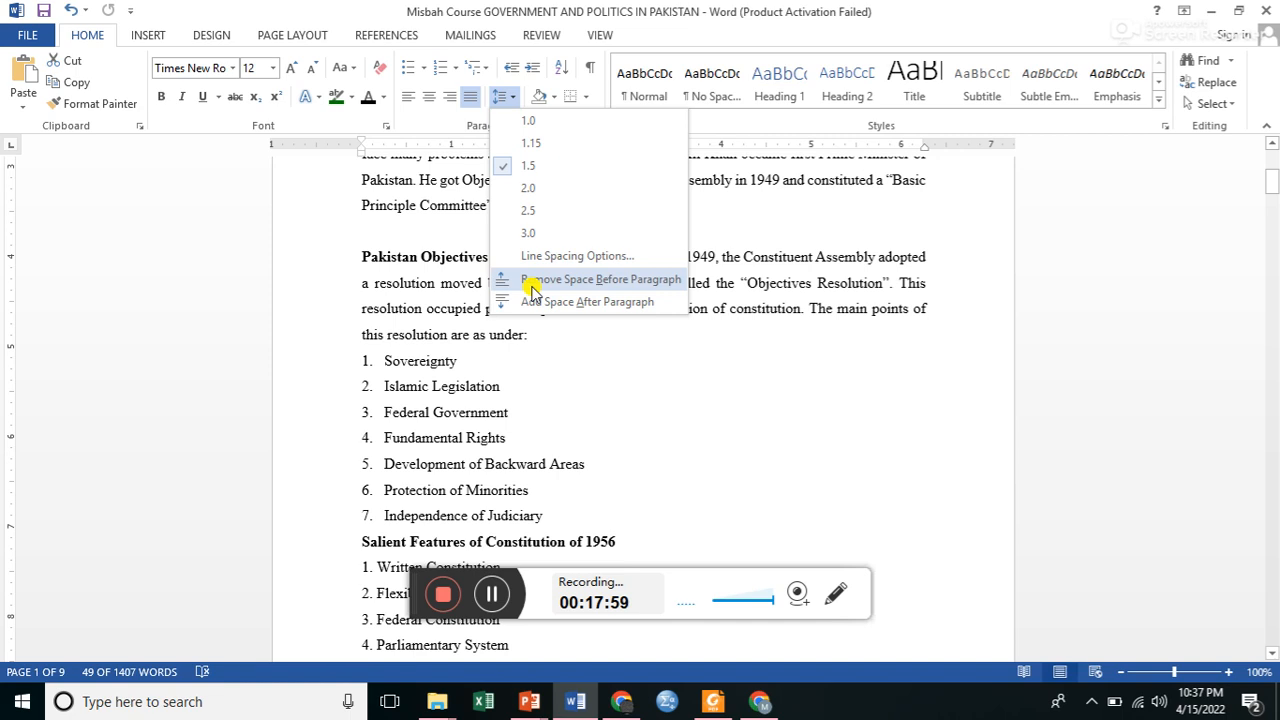
pyautogui.click(531, 289)
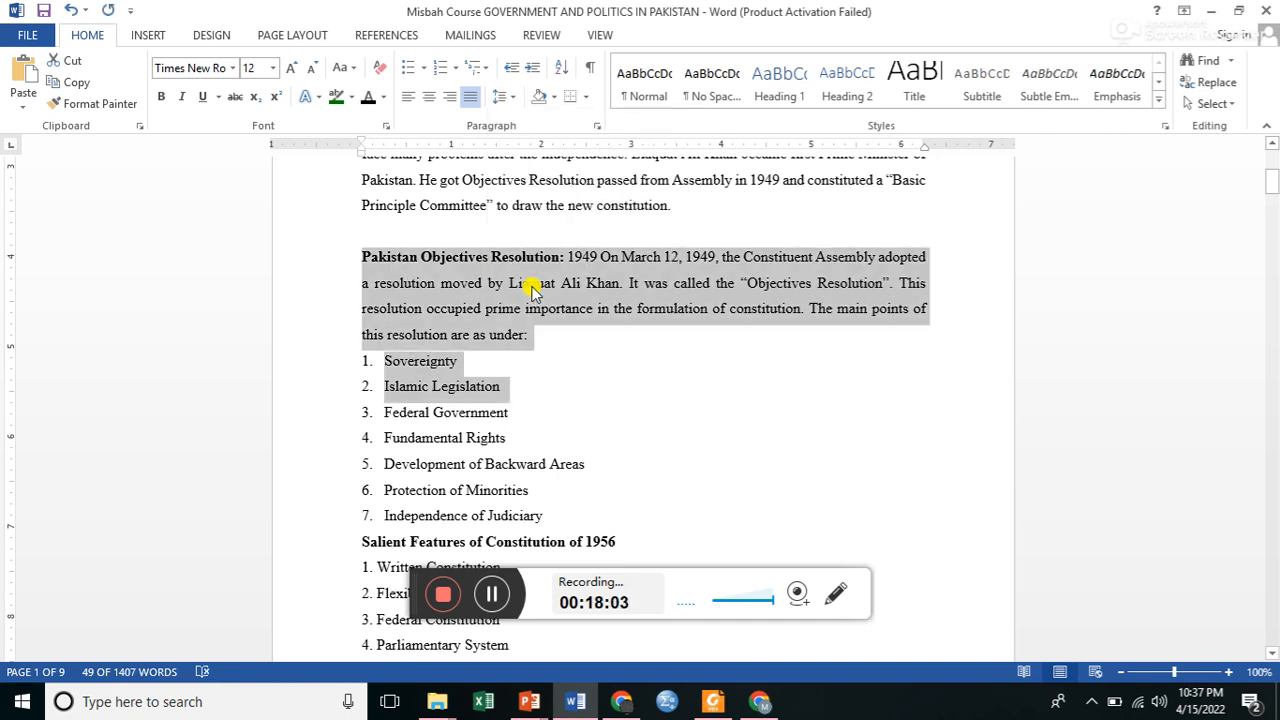
# Set the line spacing of the Pakistan Objectives Resolution paragraph and the first two numbered items to Double through the line spacing options.
pyautogui.click(508, 101)
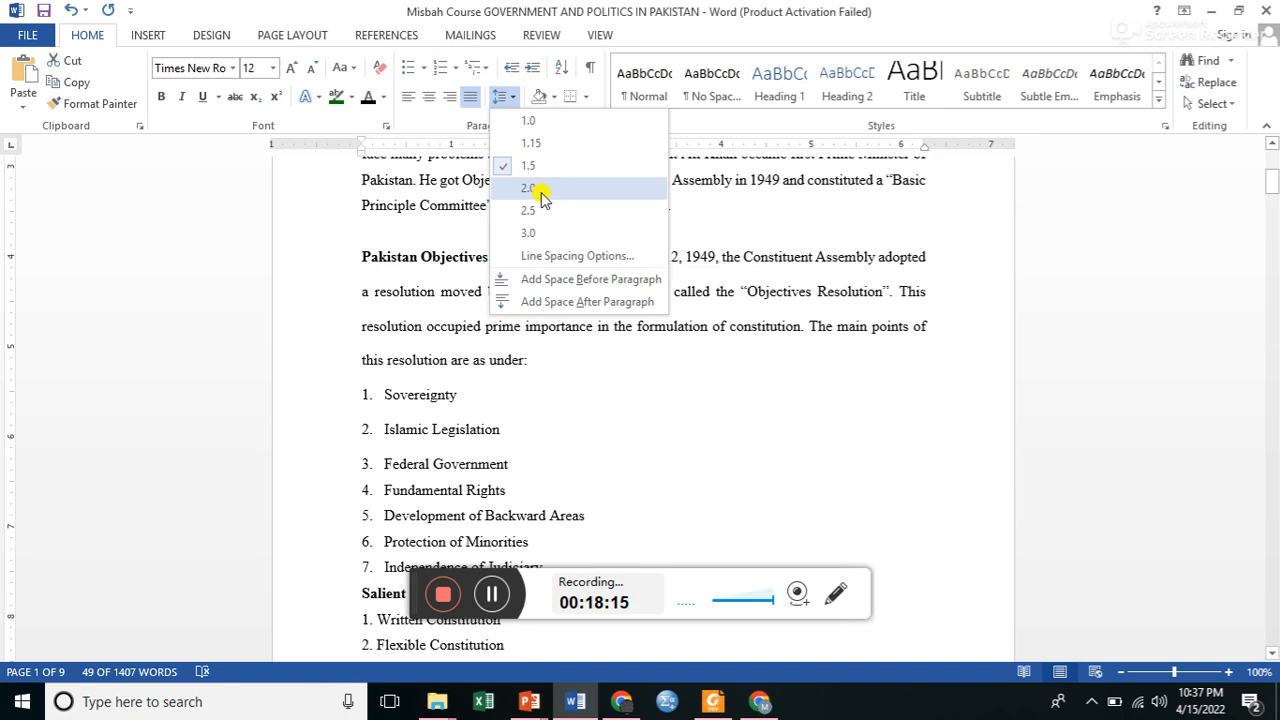
pyautogui.click(565, 258)
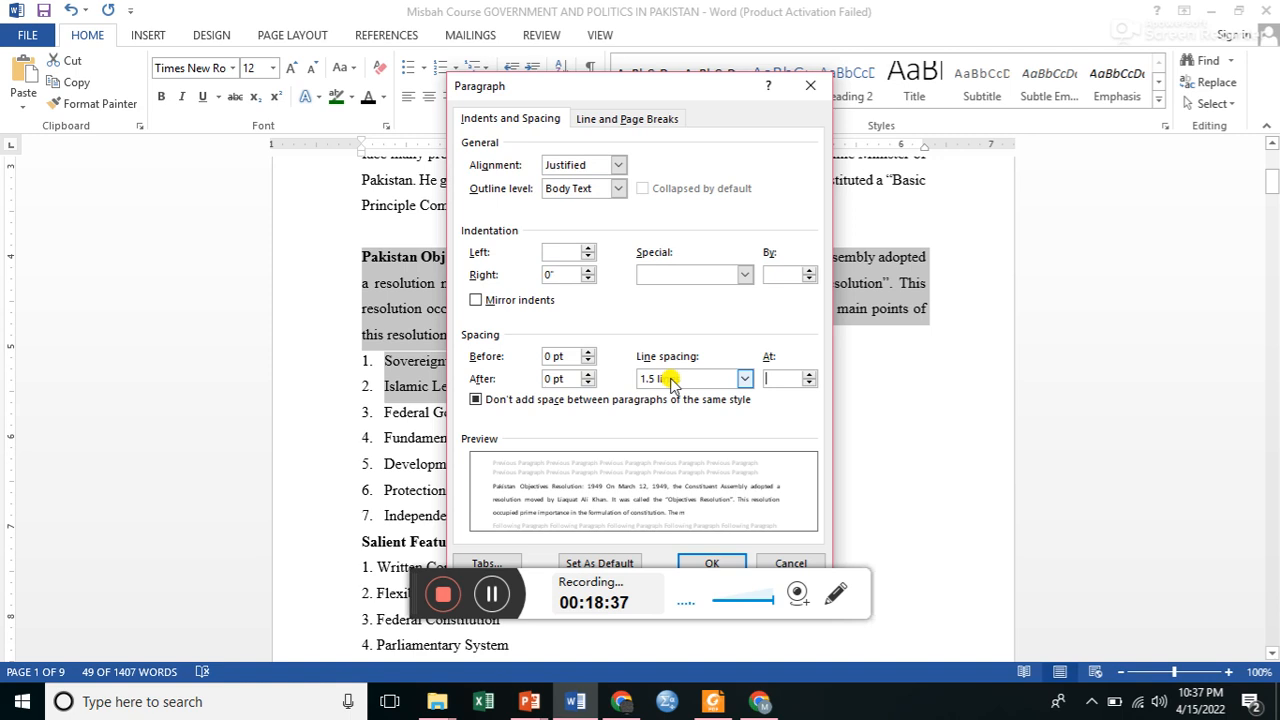
pyautogui.click(742, 379)
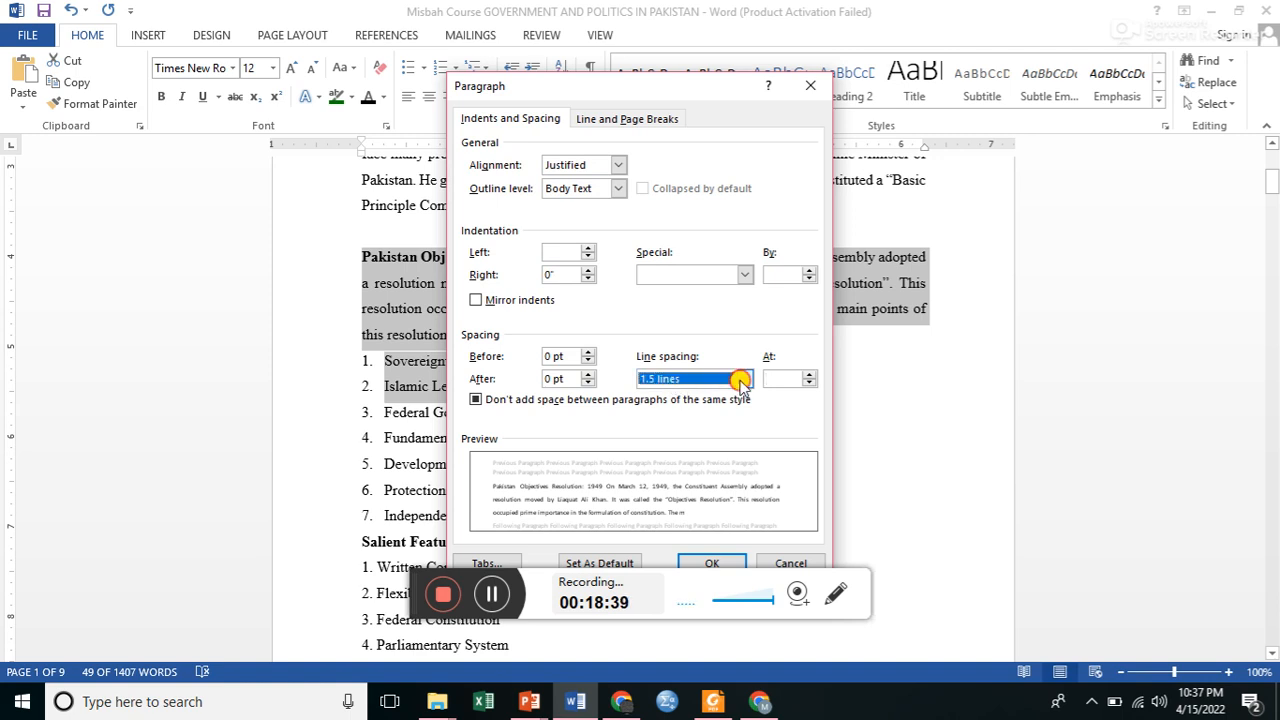
pyautogui.click(670, 420)
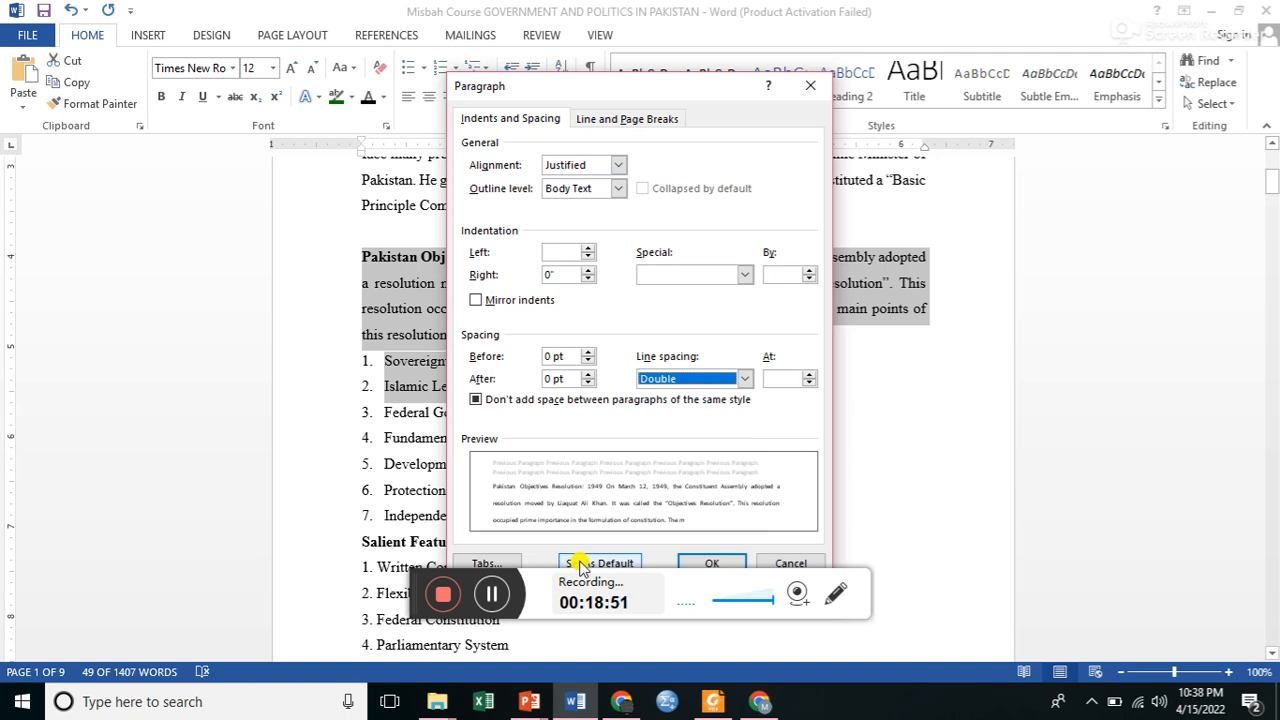
pyautogui.click(705, 566)
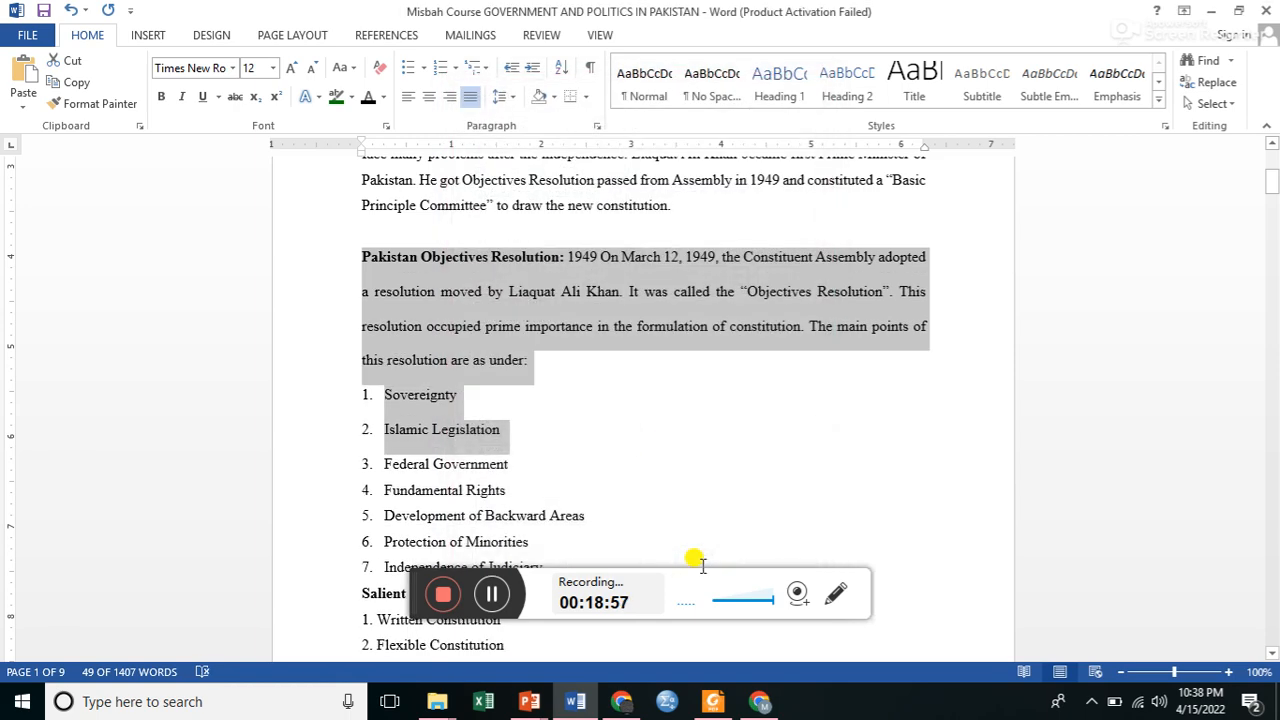
# Apply white shading to the Pakistan Objectives Resolution paragraph.
pyautogui.click(516, 330)
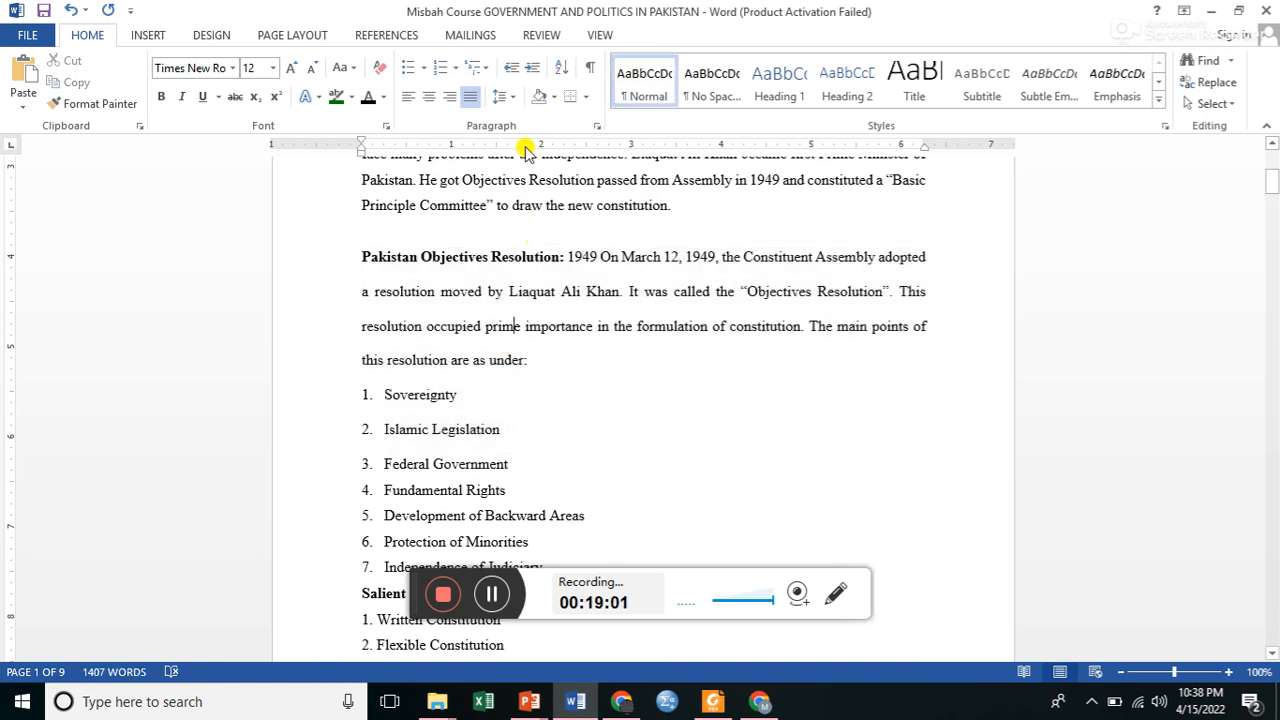
pyautogui.click(553, 96)
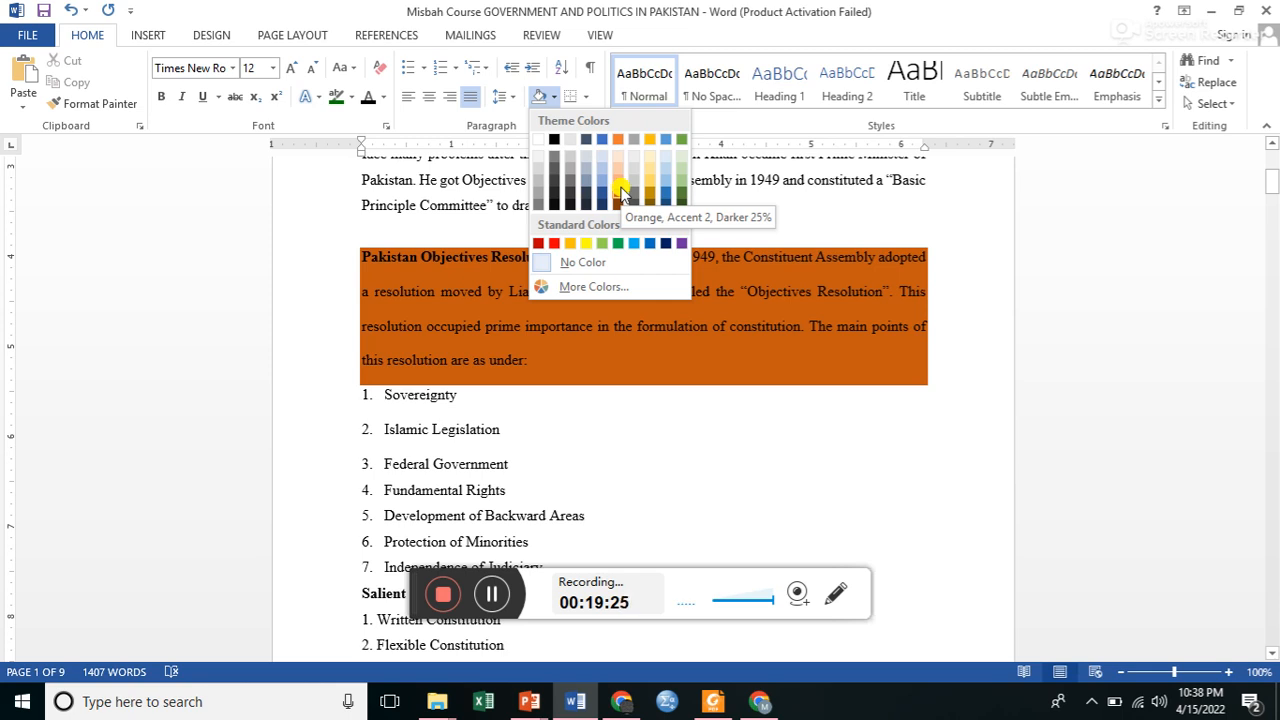
pyautogui.click(538, 140)
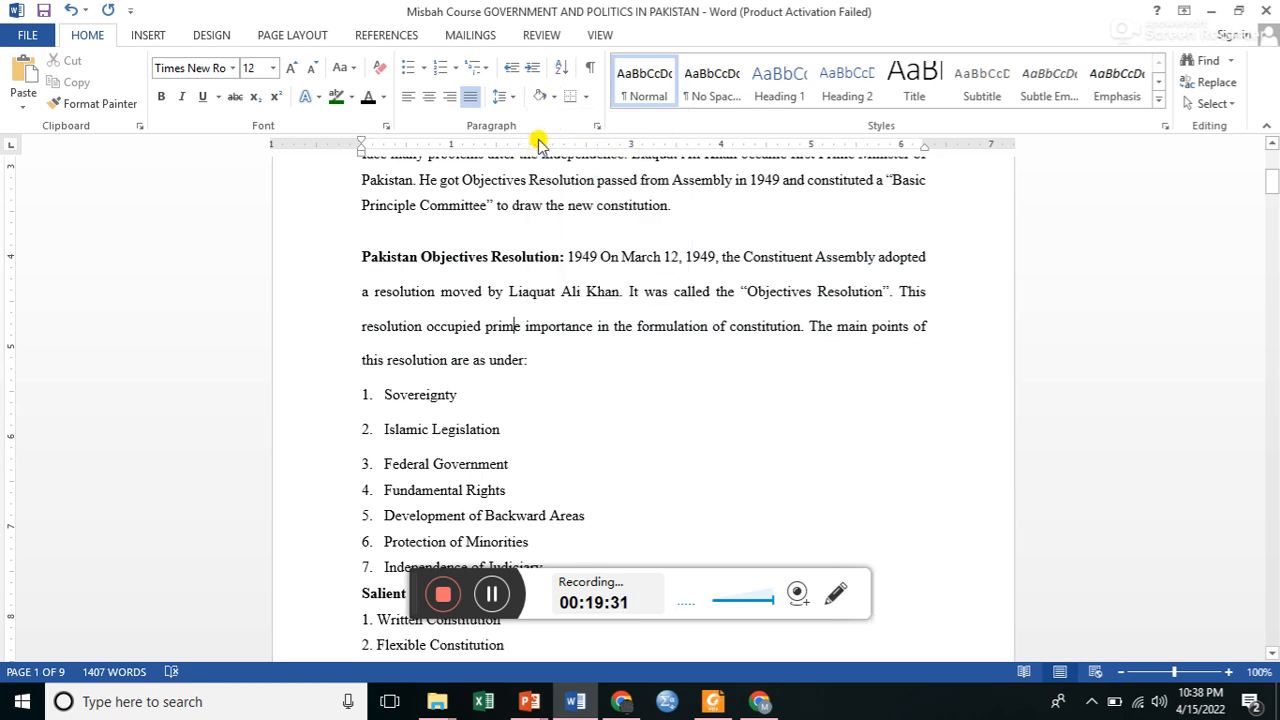
# Try a 6 pt Box border in automatic color around the Pakistan Objectives Resolution paragraph, and undo it.
pyautogui.click(582, 99)
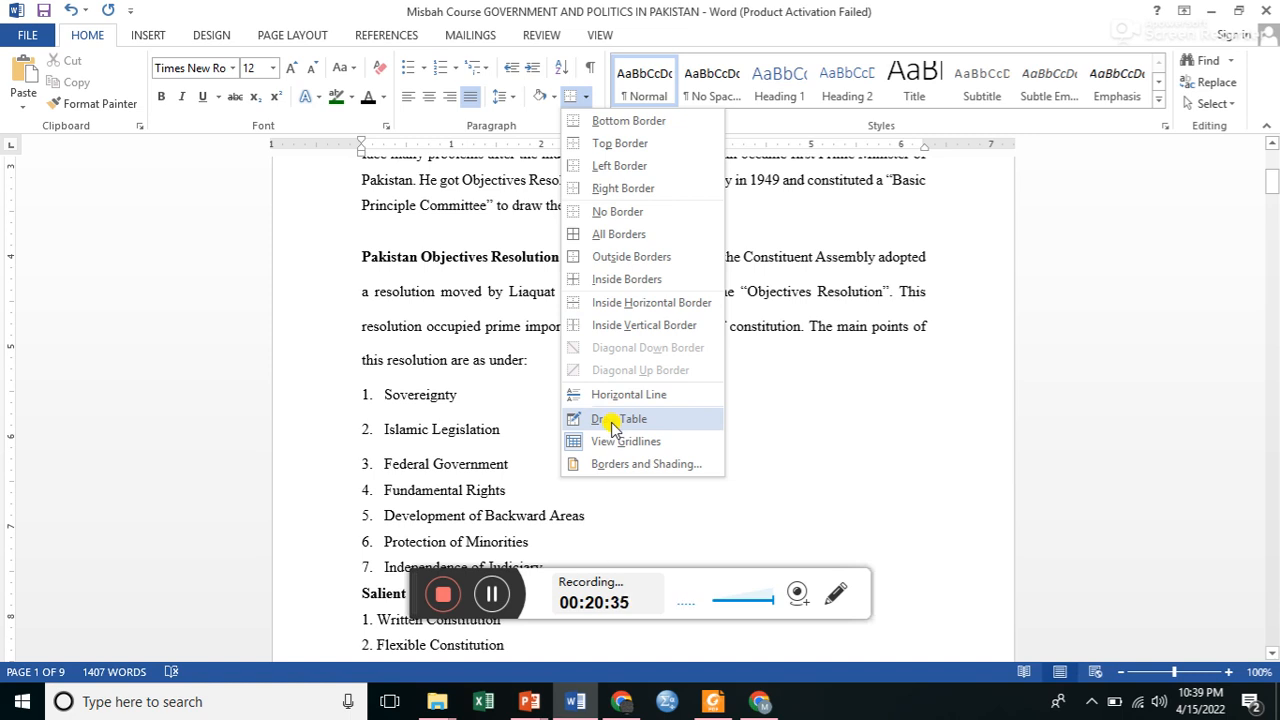
pyautogui.click(612, 466)
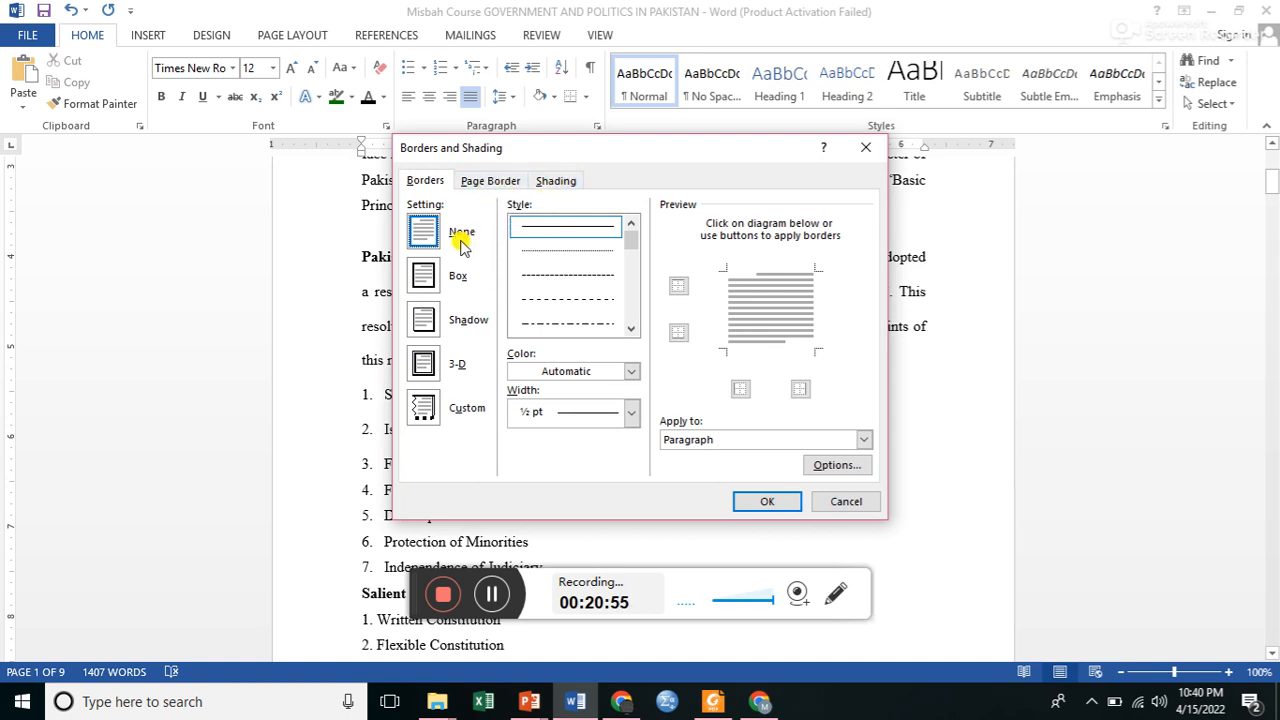
pyautogui.click(428, 280)
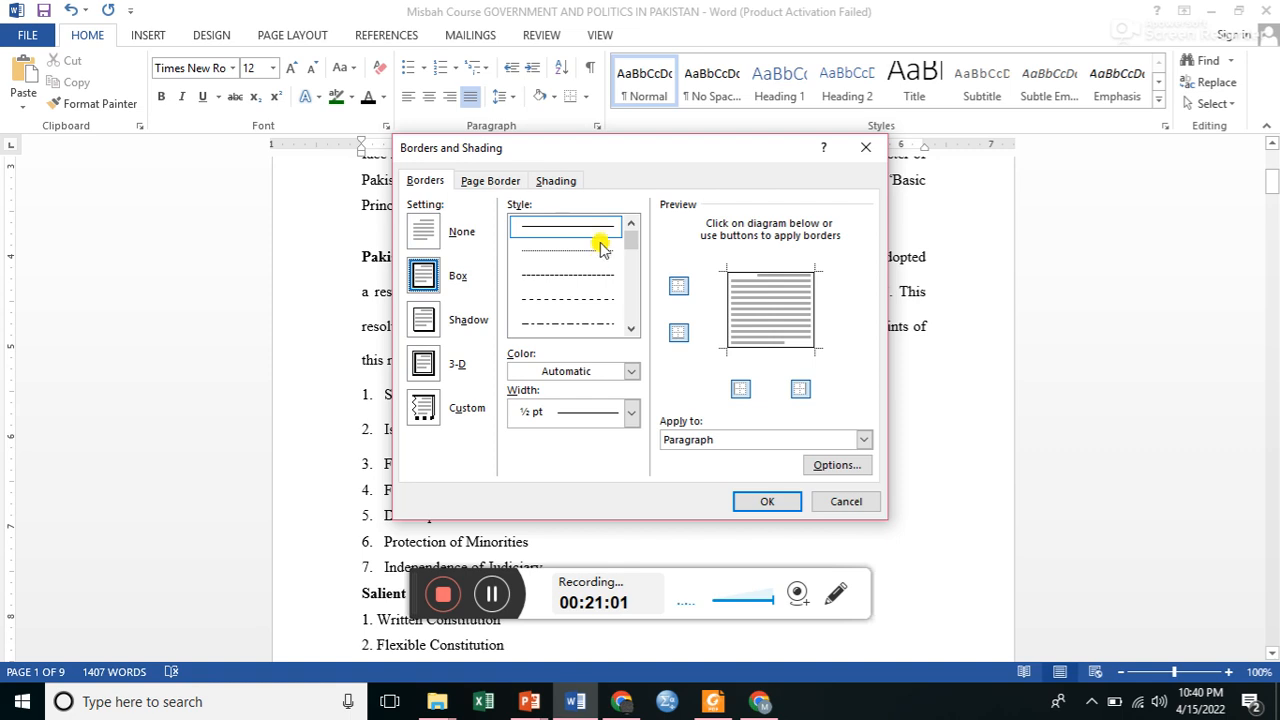
pyautogui.click(628, 372)
pyautogui.click(590, 391)
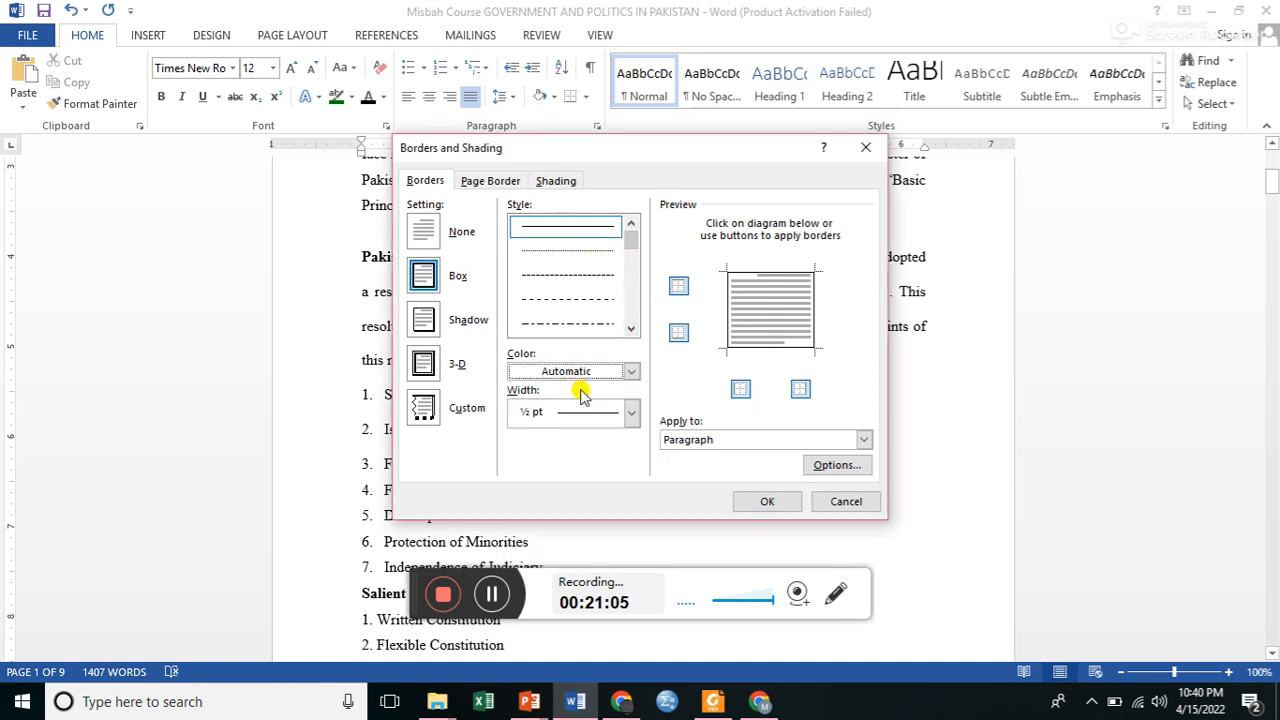
pyautogui.click(631, 416)
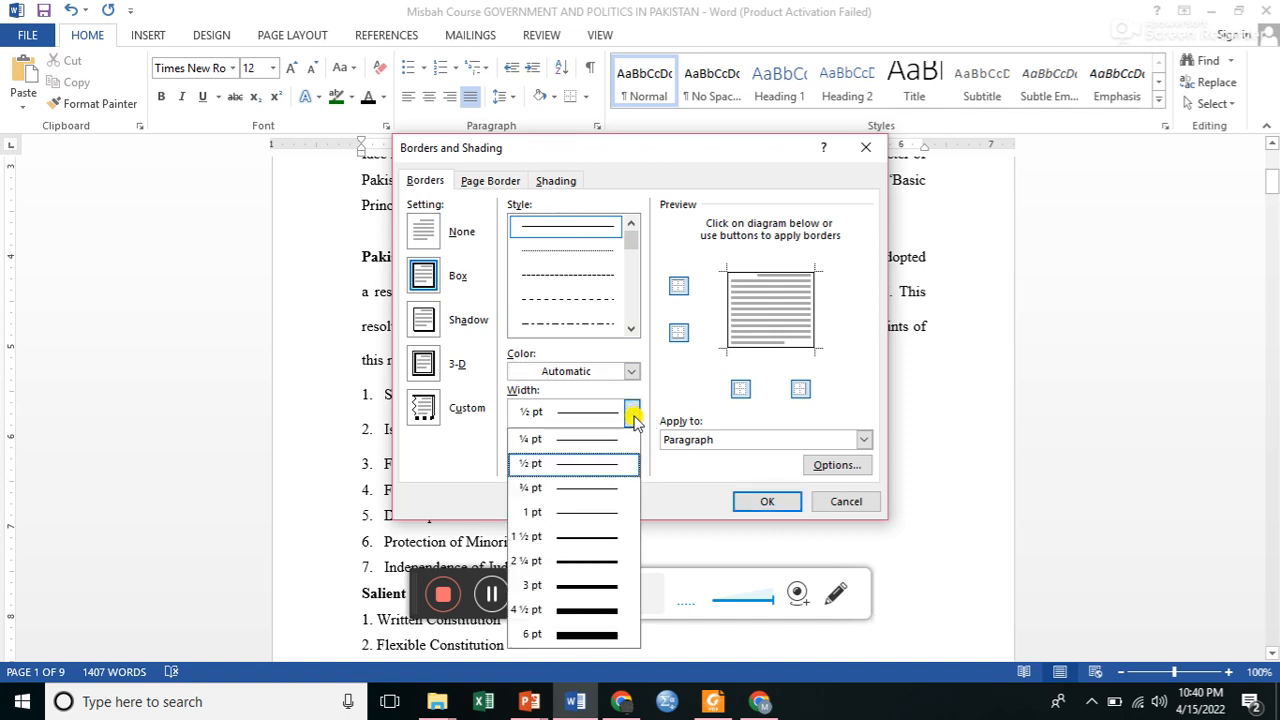
pyautogui.click(600, 636)
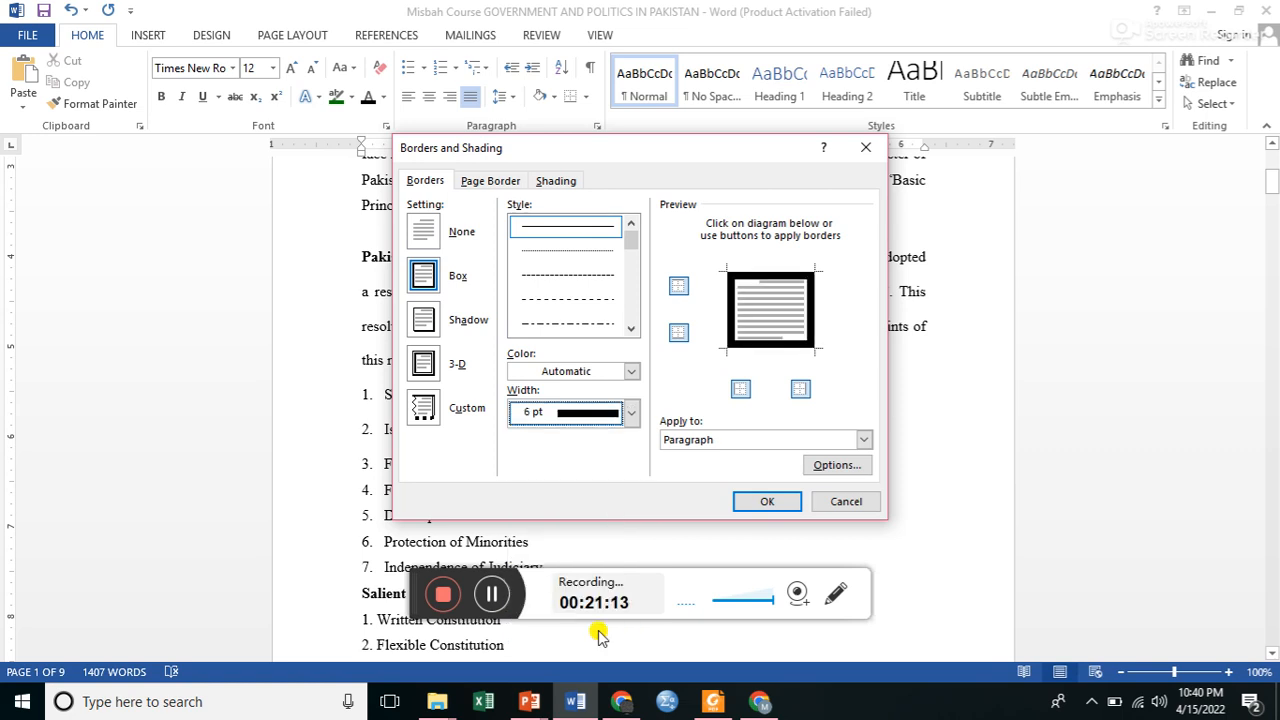
pyautogui.click(766, 494)
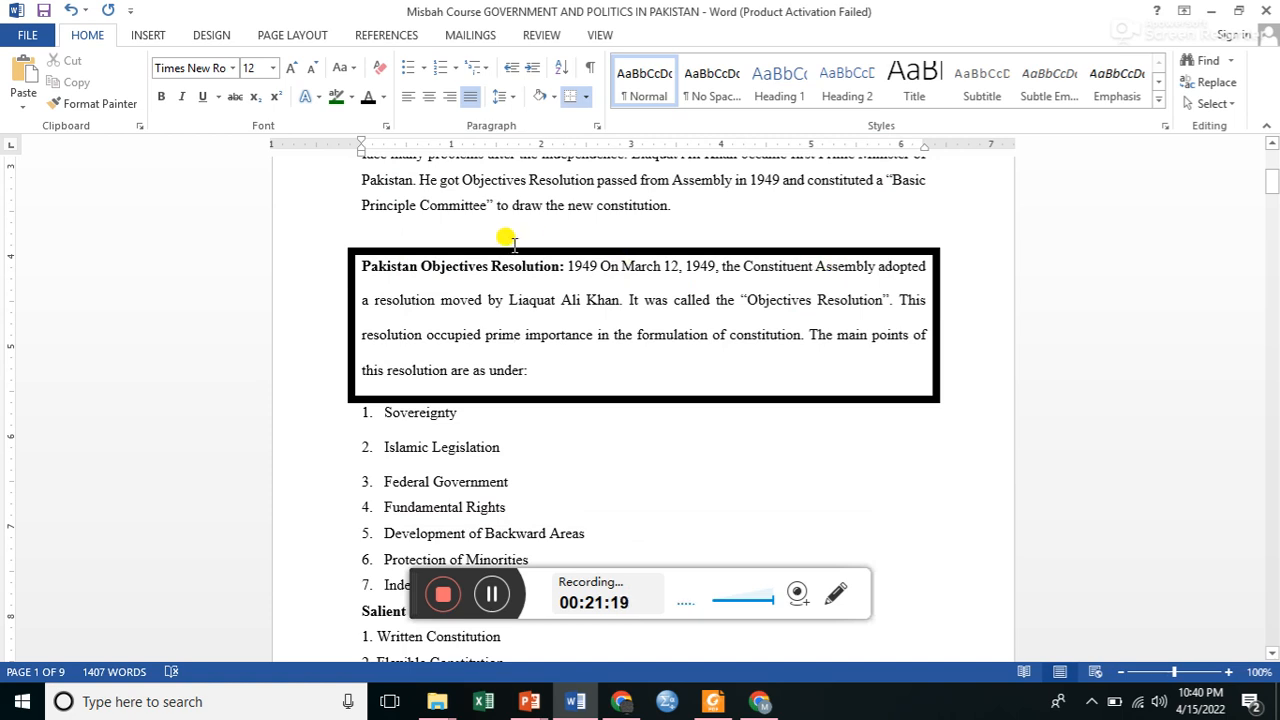
pyautogui.click(69, 12)
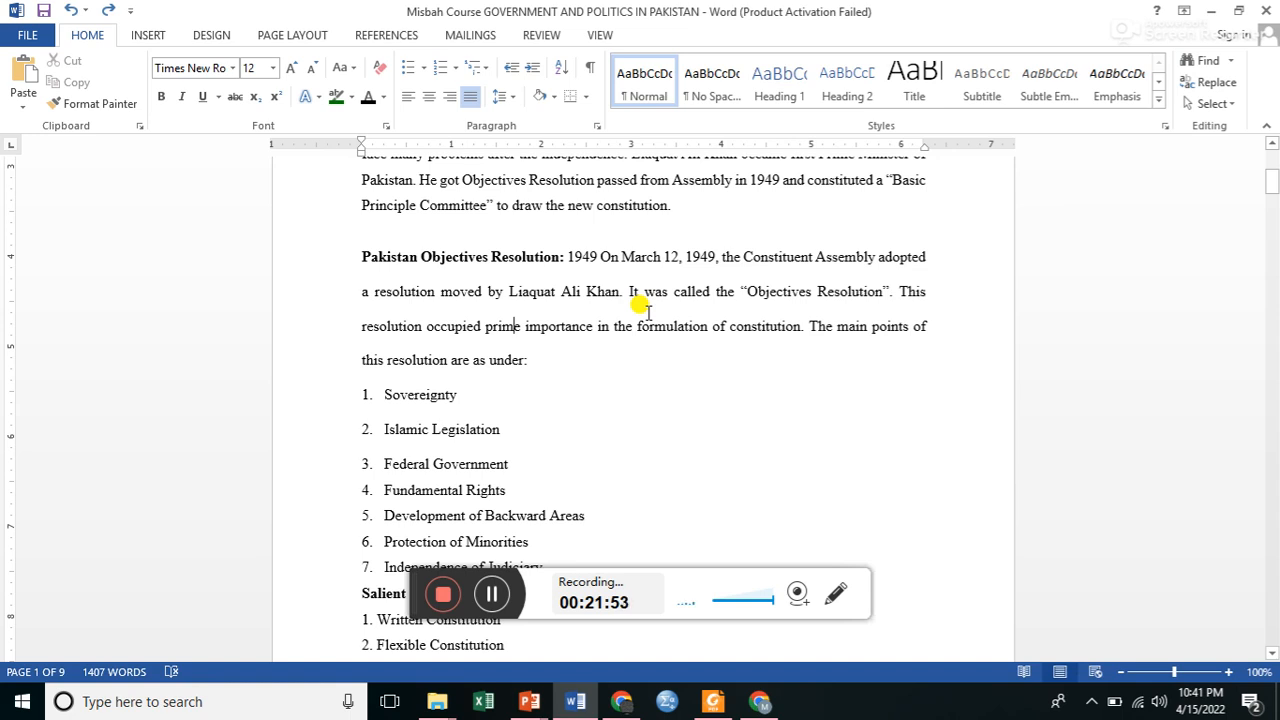
# Open the document search pane and examine its headings, pages and results views.
pyautogui.hotkey('ctrl', 'f')
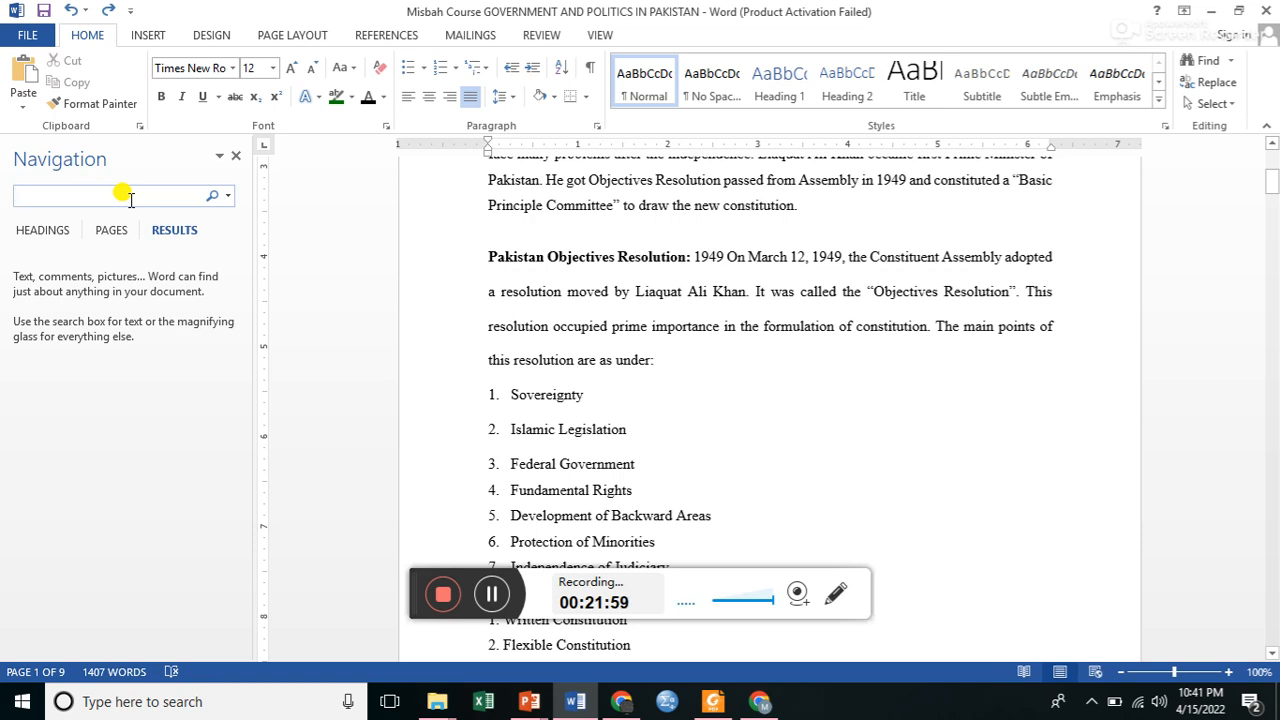
pyautogui.click(237, 157)
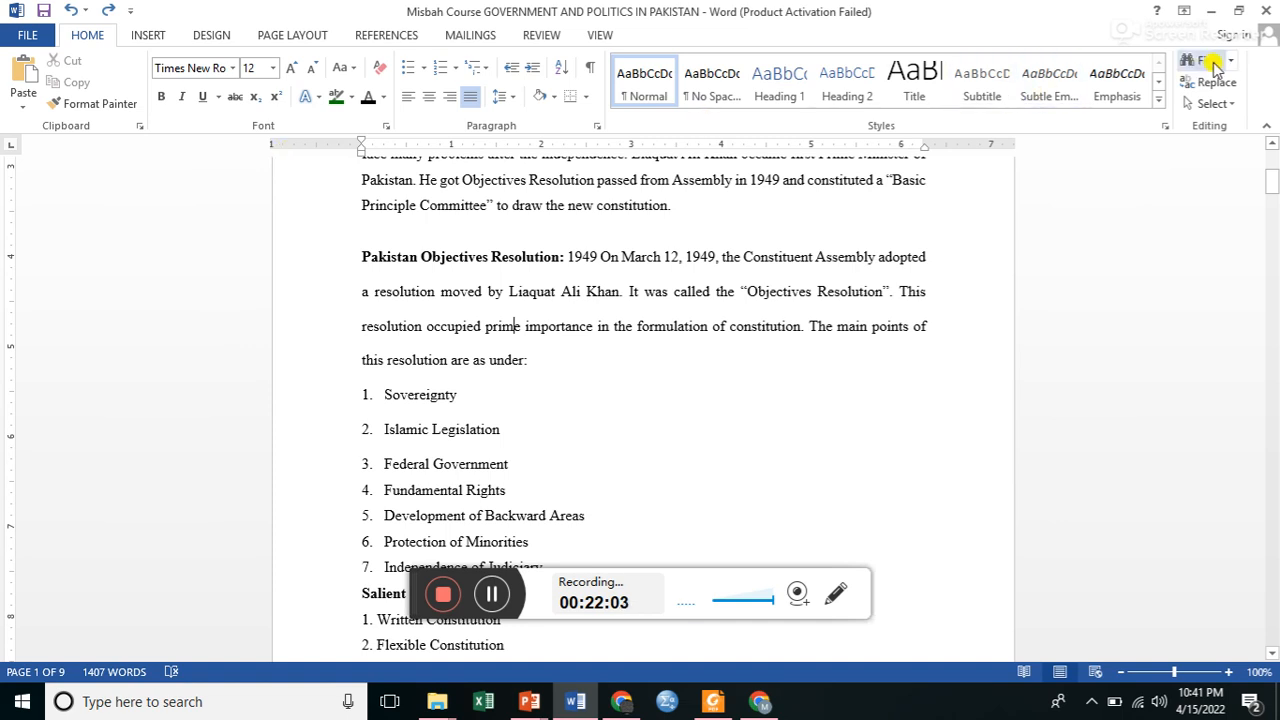
pyautogui.click(1210, 62)
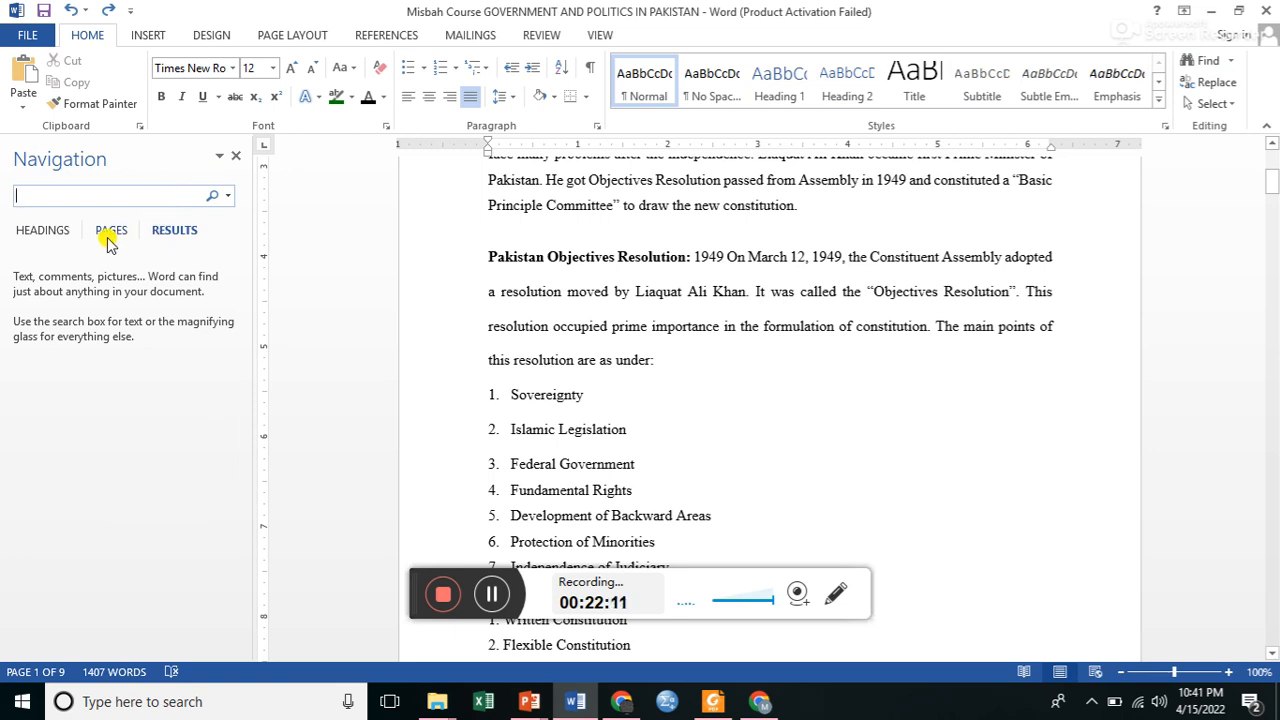
pyautogui.click(41, 232)
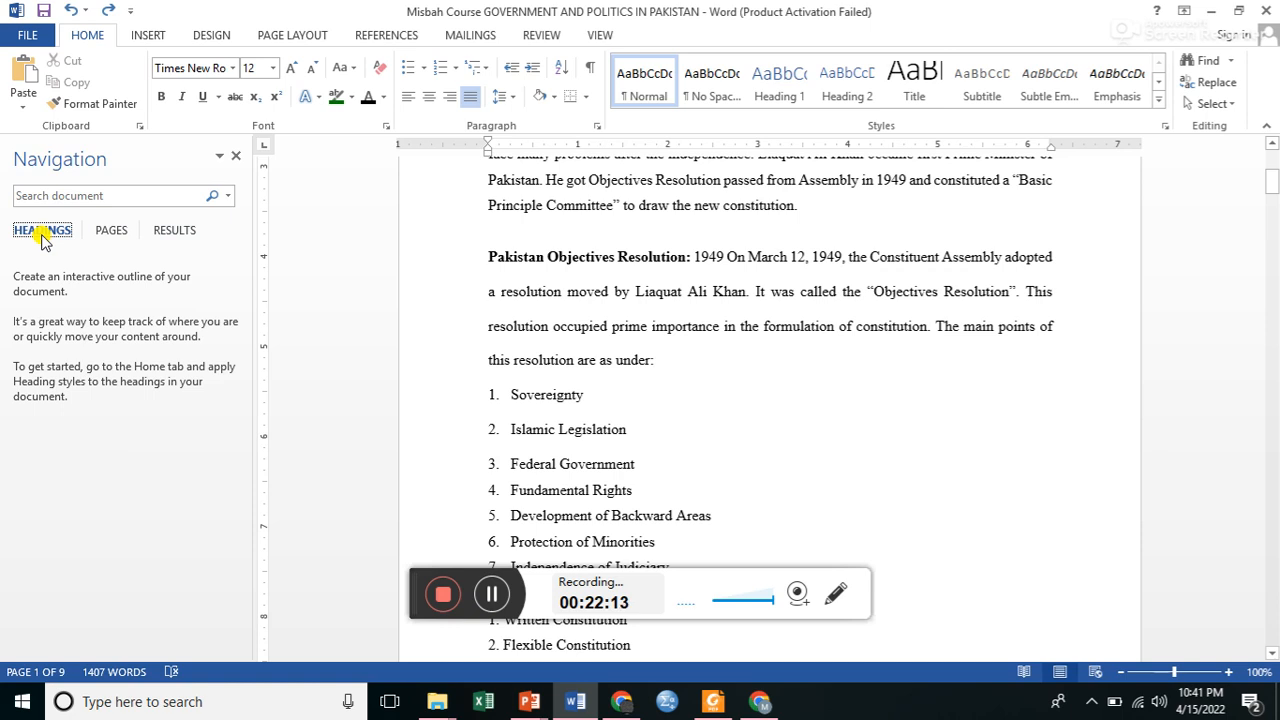
pyautogui.click(110, 232)
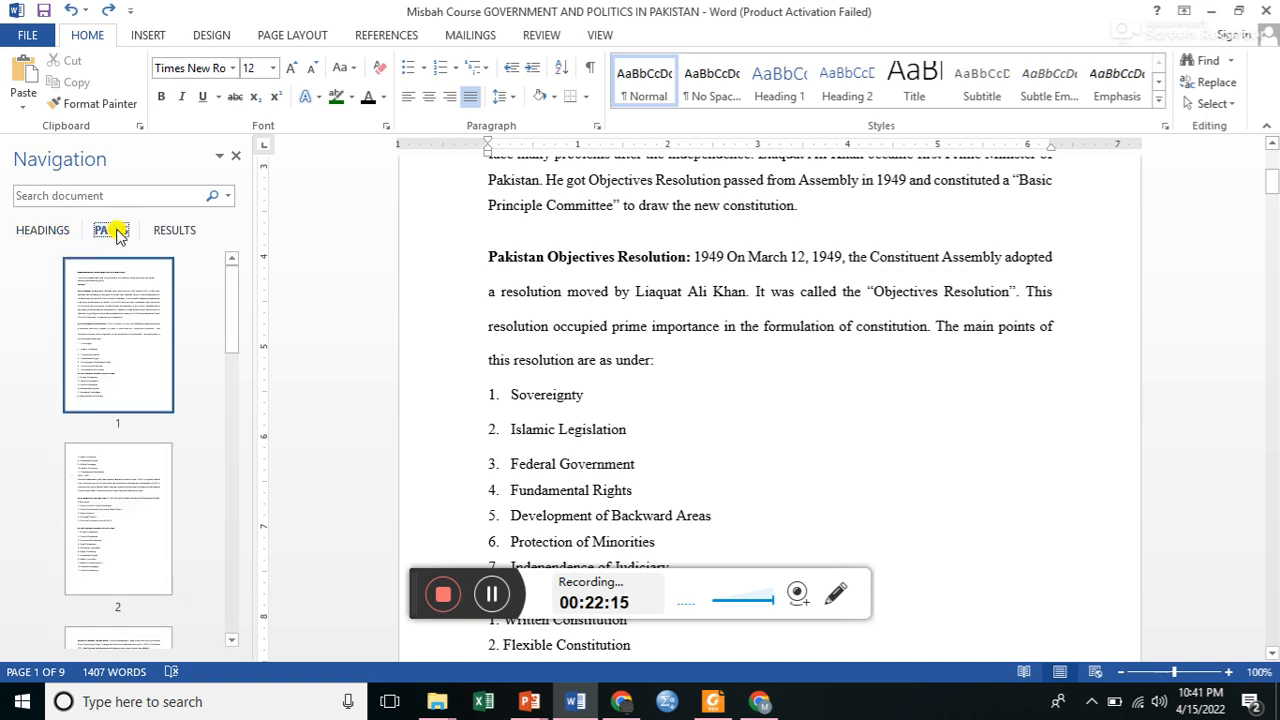
pyautogui.click(174, 232)
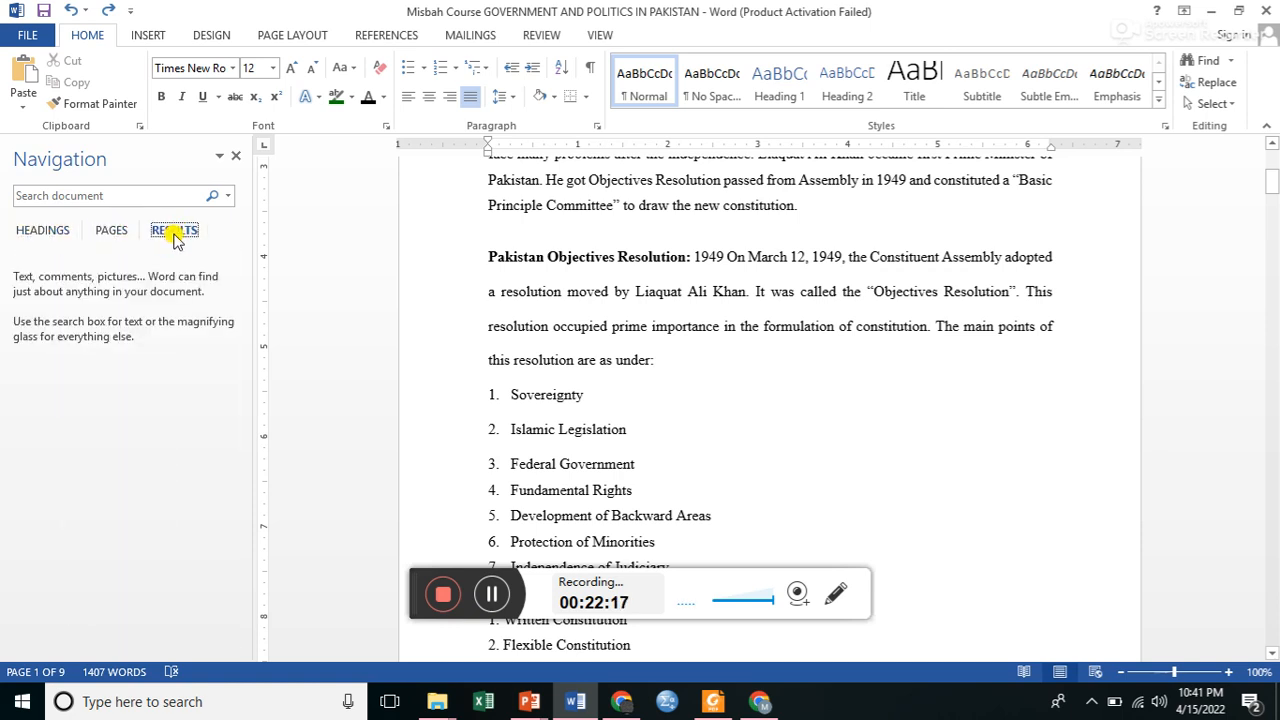
pyautogui.click(50, 232)
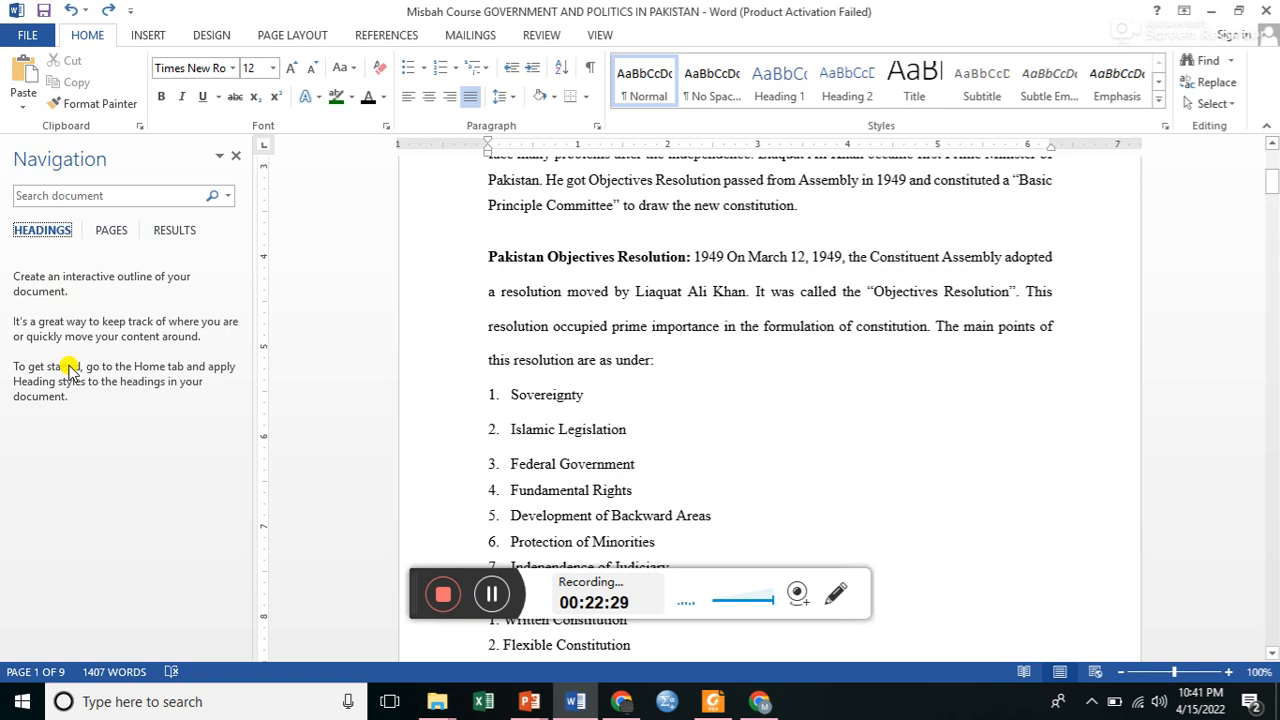
# Browse the page thumbnails, go to page 8 of the document, and close the navigation pane.
pyautogui.click(109, 230)
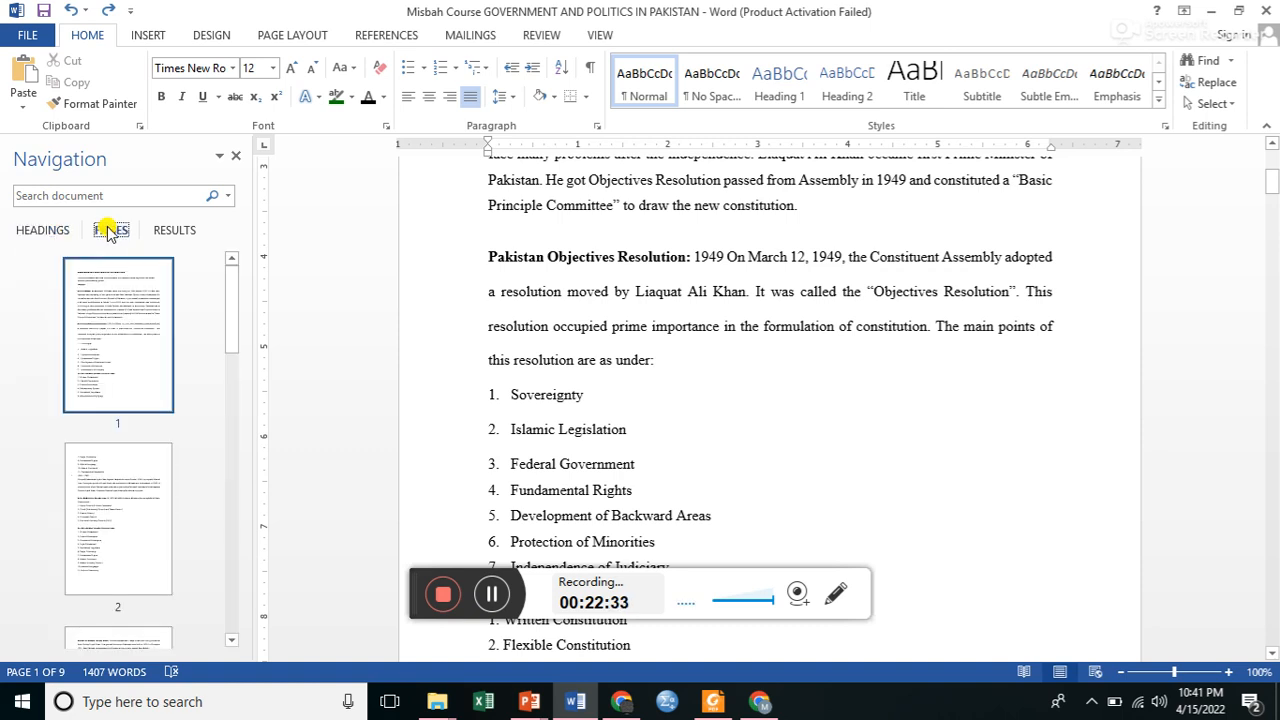
pyautogui.click(234, 446)
pyautogui.click(237, 477)
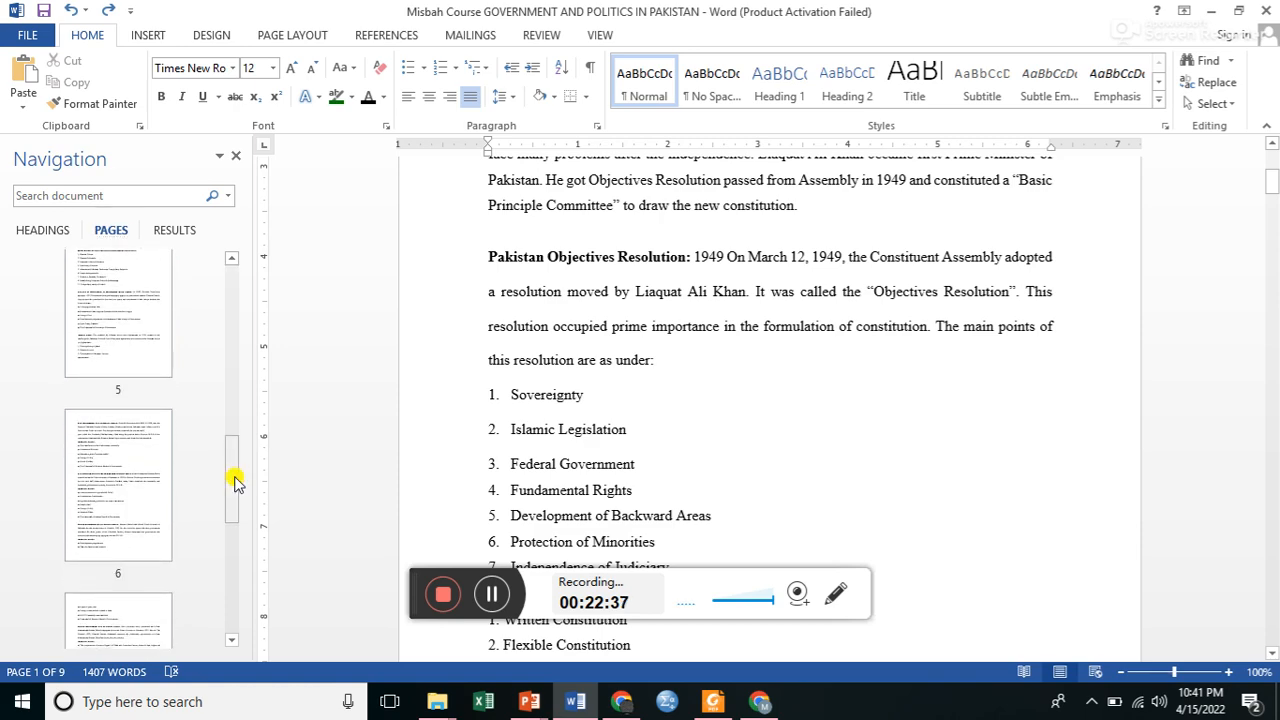
pyautogui.click(232, 560)
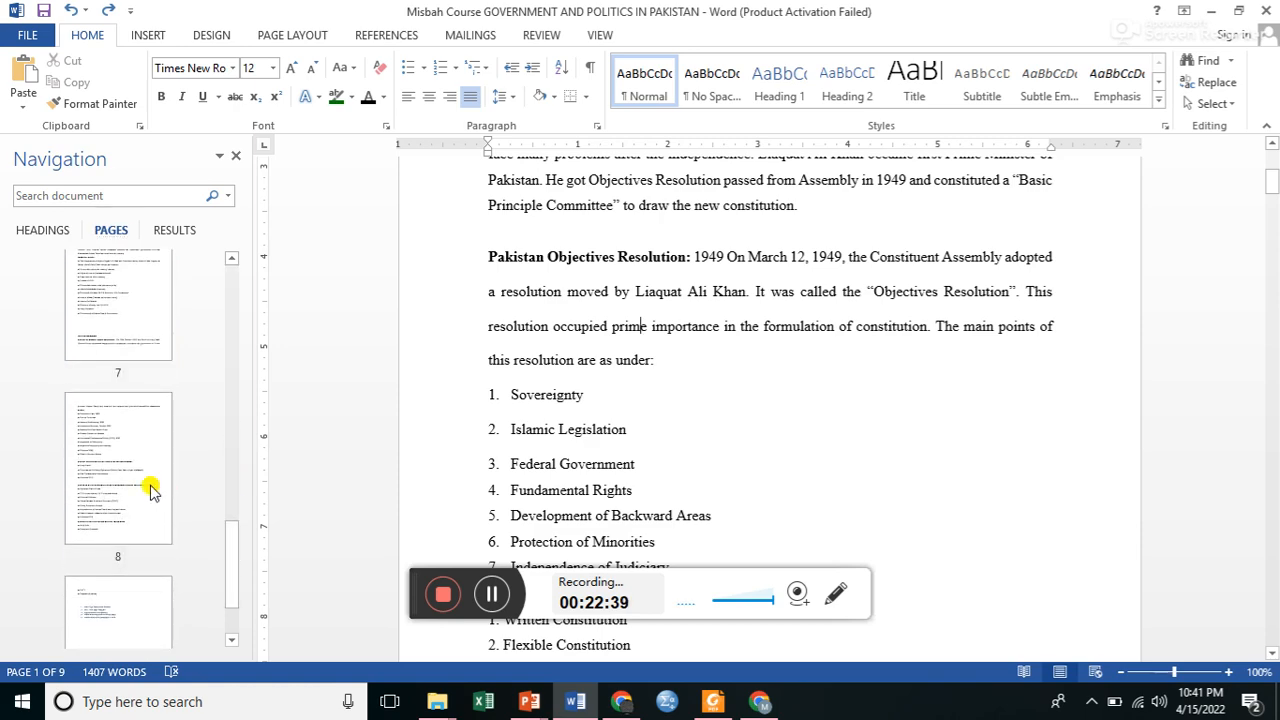
pyautogui.click(150, 489)
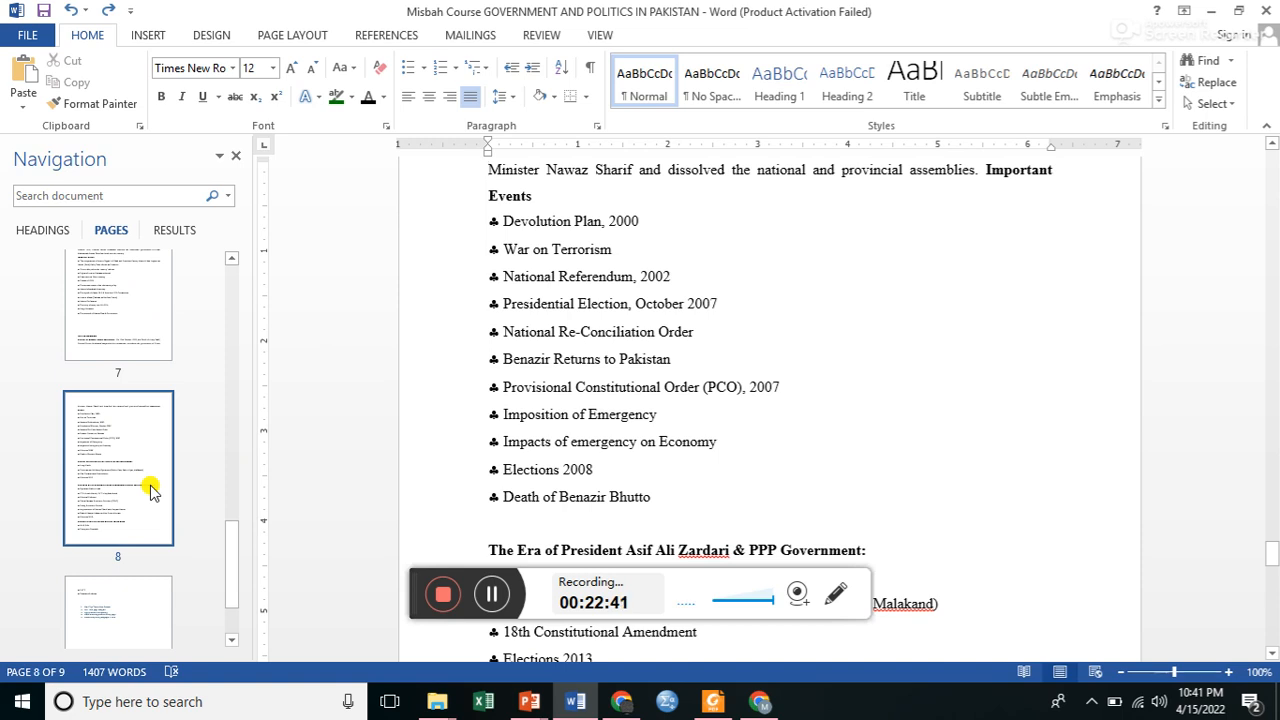
pyautogui.click(232, 160)
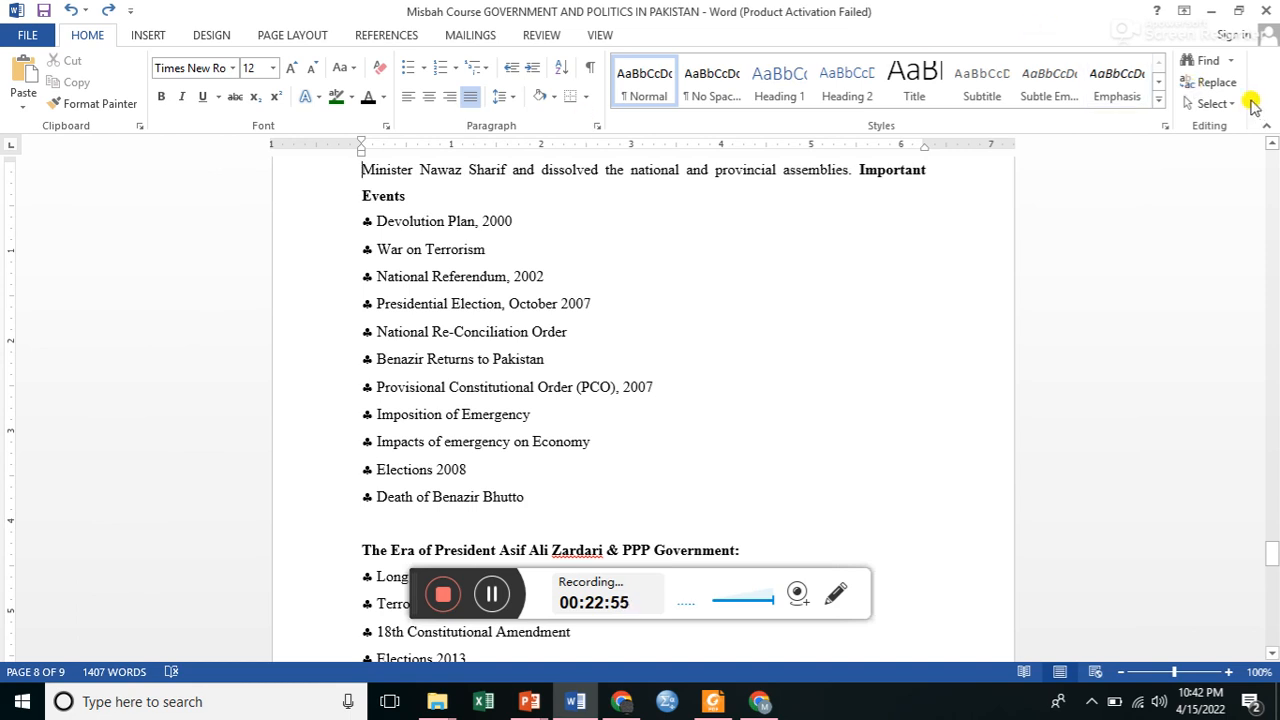
# Replace every occurrence of "nawaz" in the document with "sharif".
pyautogui.click(1230, 88)
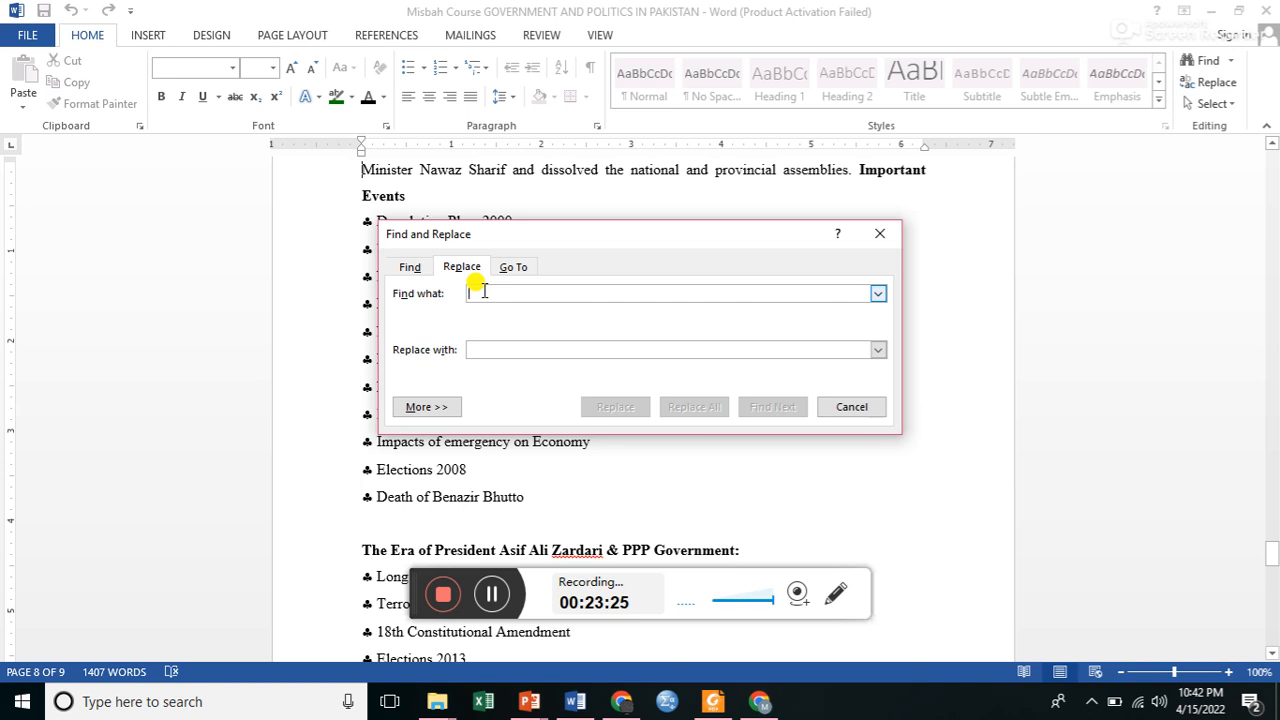
pyautogui.write('n')
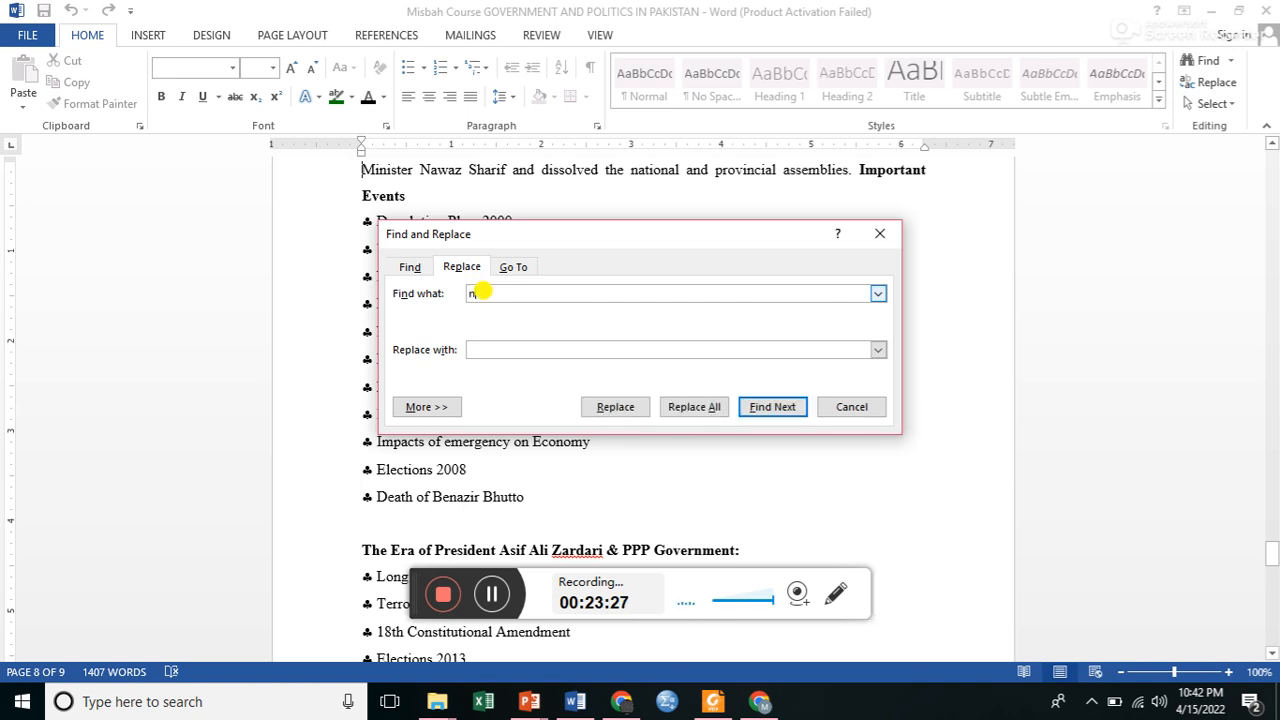
pyautogui.write('awaz')
pyautogui.click(478, 350)
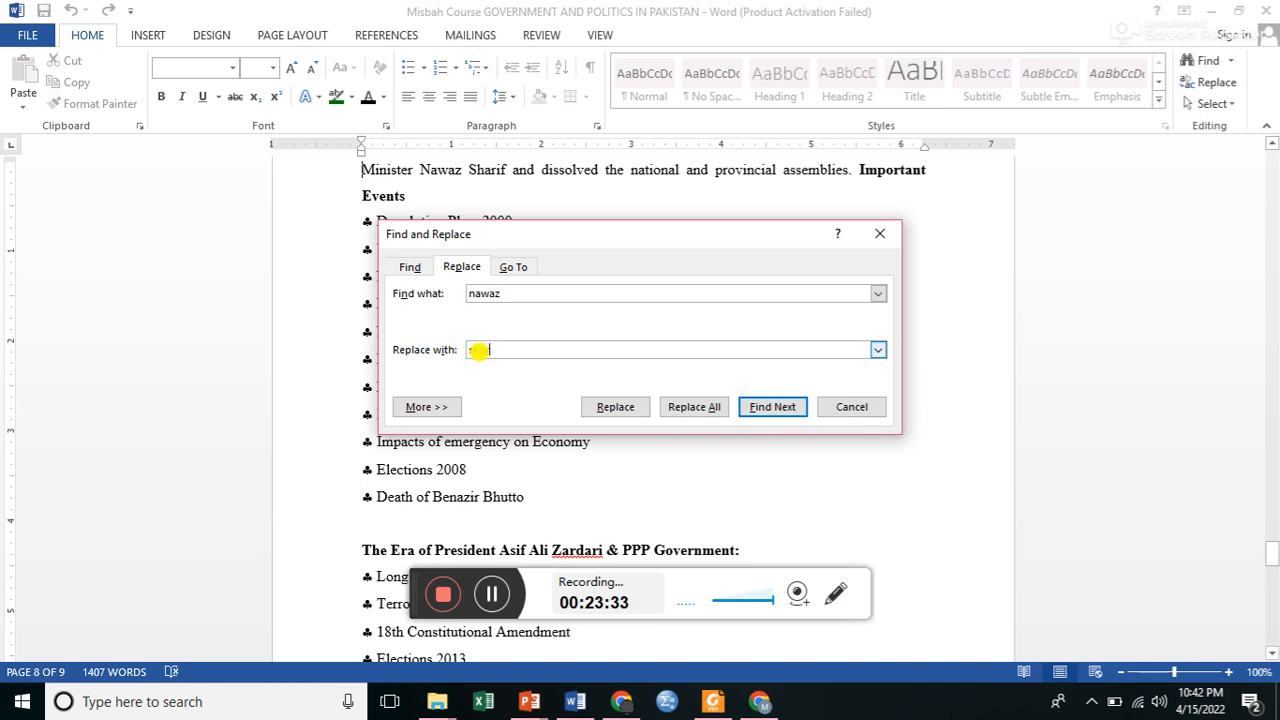
pyautogui.write('f')
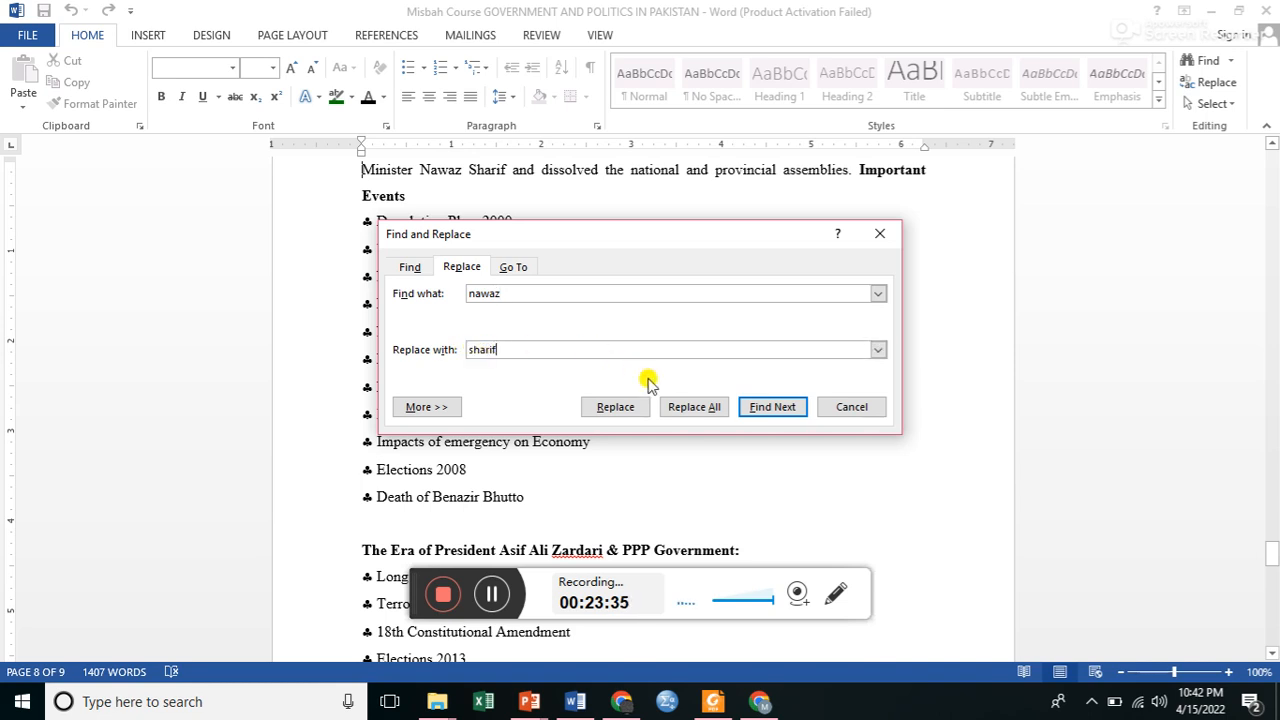
pyautogui.click(705, 415)
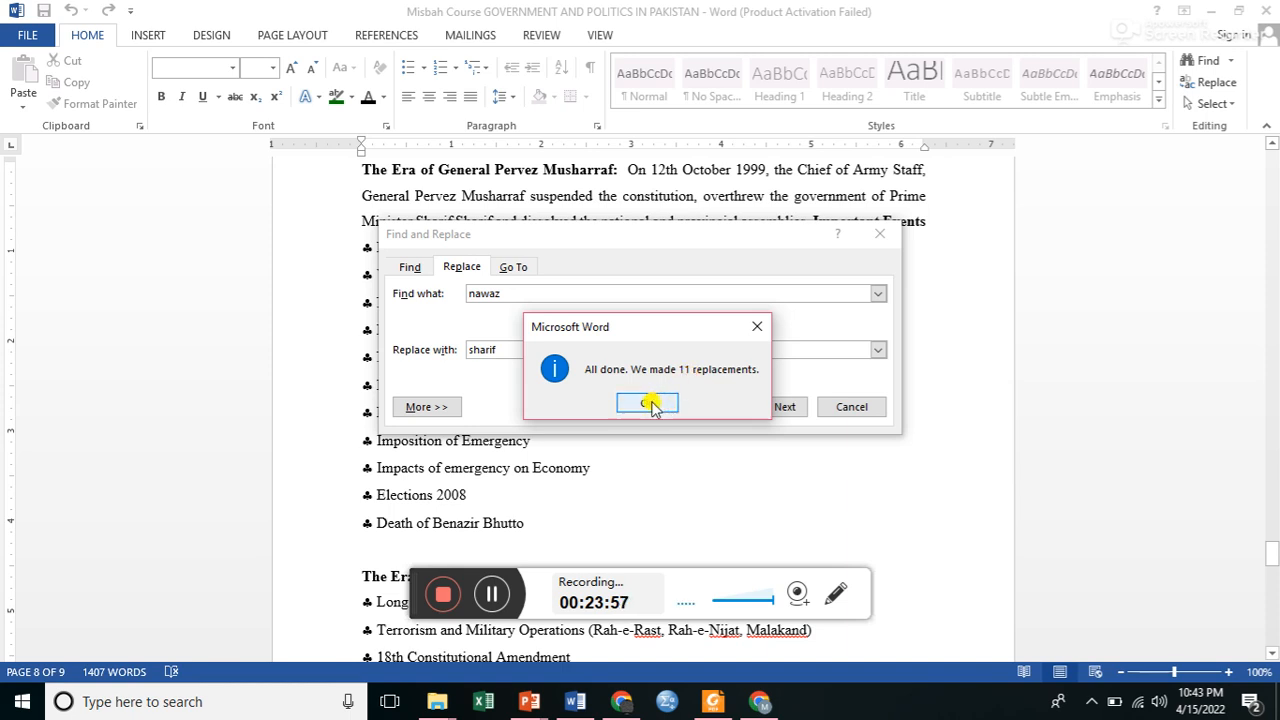
# Close the Find and Replace dialog and undo the replacement of "nawaz" with "sharif".
pyautogui.click(652, 403)
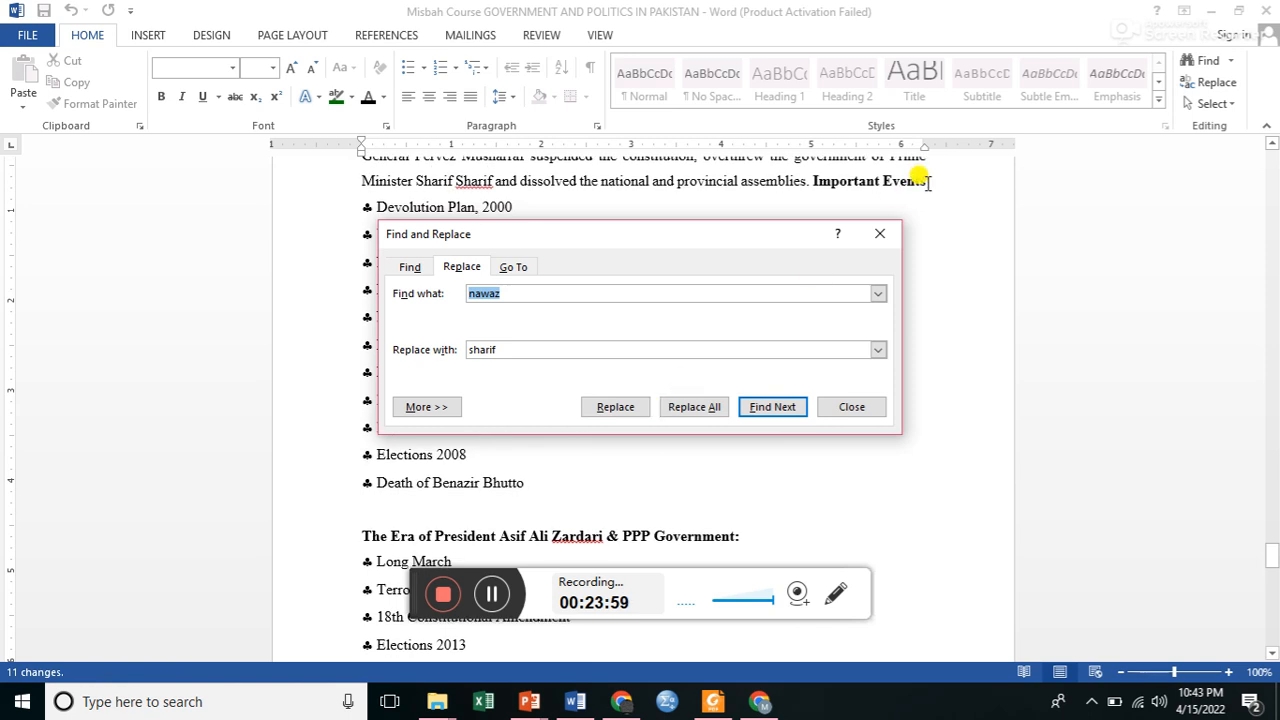
pyautogui.click(878, 235)
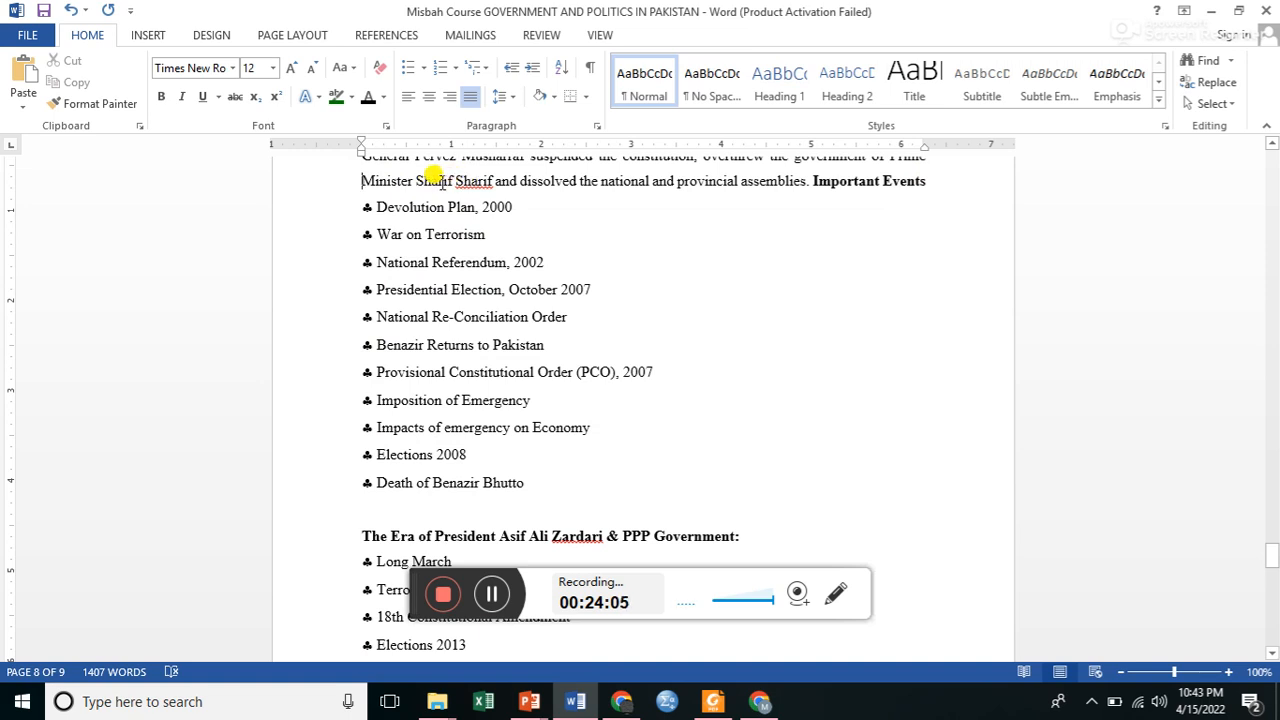
pyautogui.click(65, 14)
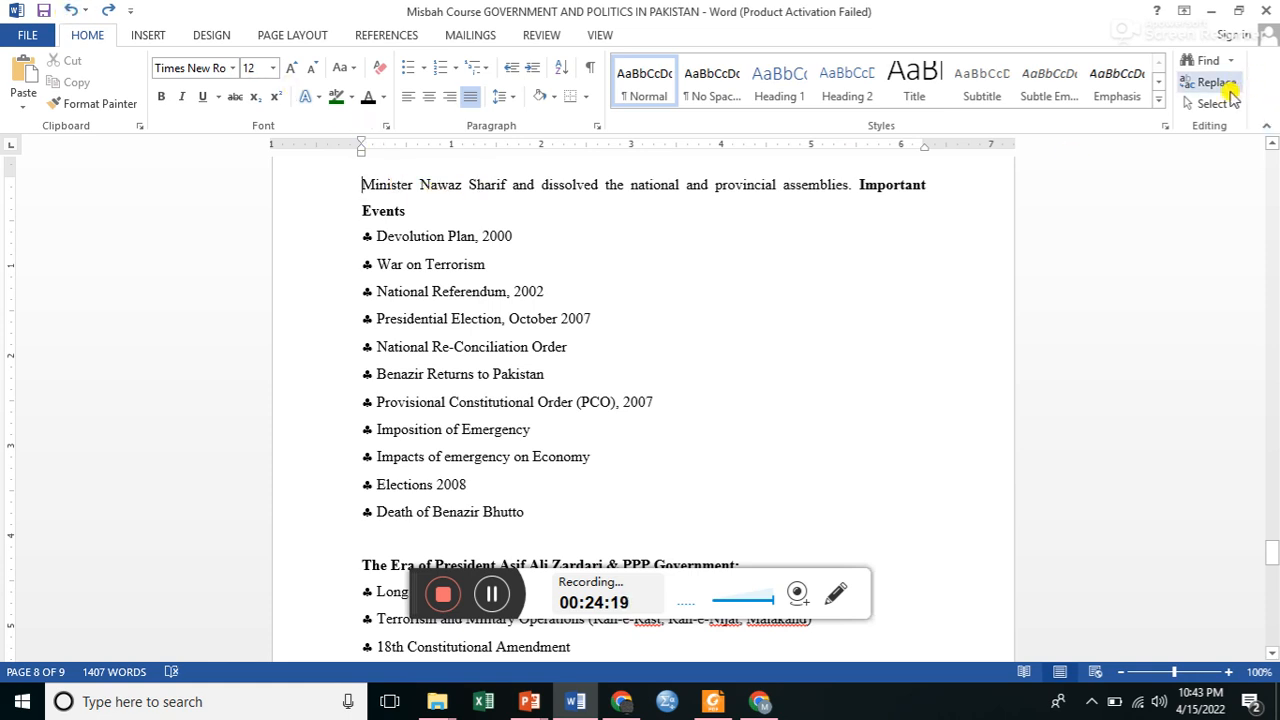
# Select the entire document text and switch on the Select Objects mode.
pyautogui.click(1232, 104)
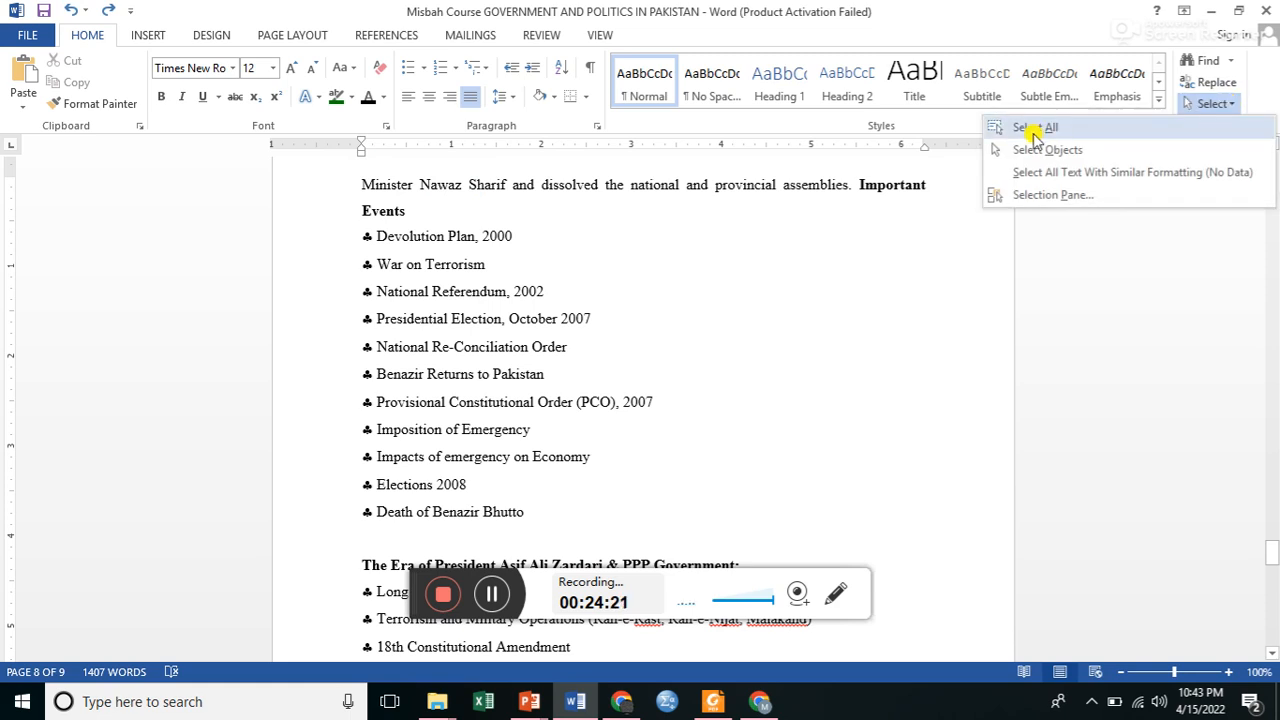
pyautogui.click(1030, 128)
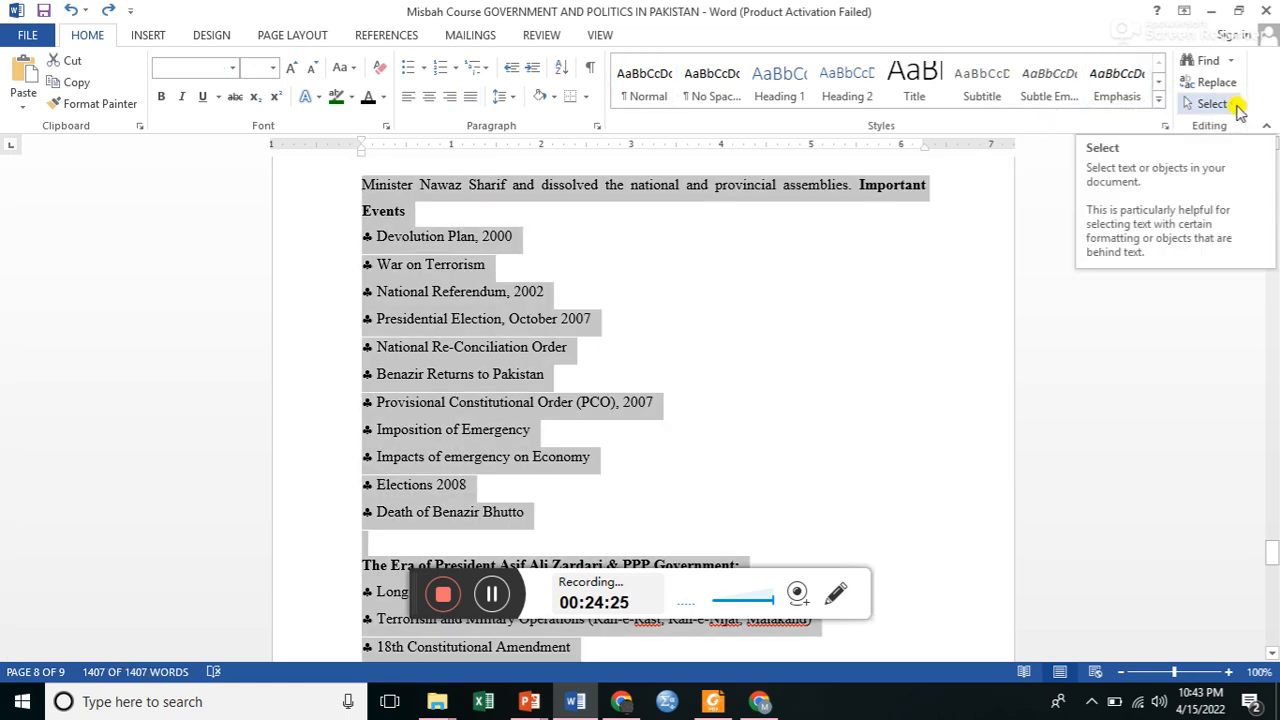
pyautogui.click(1236, 106)
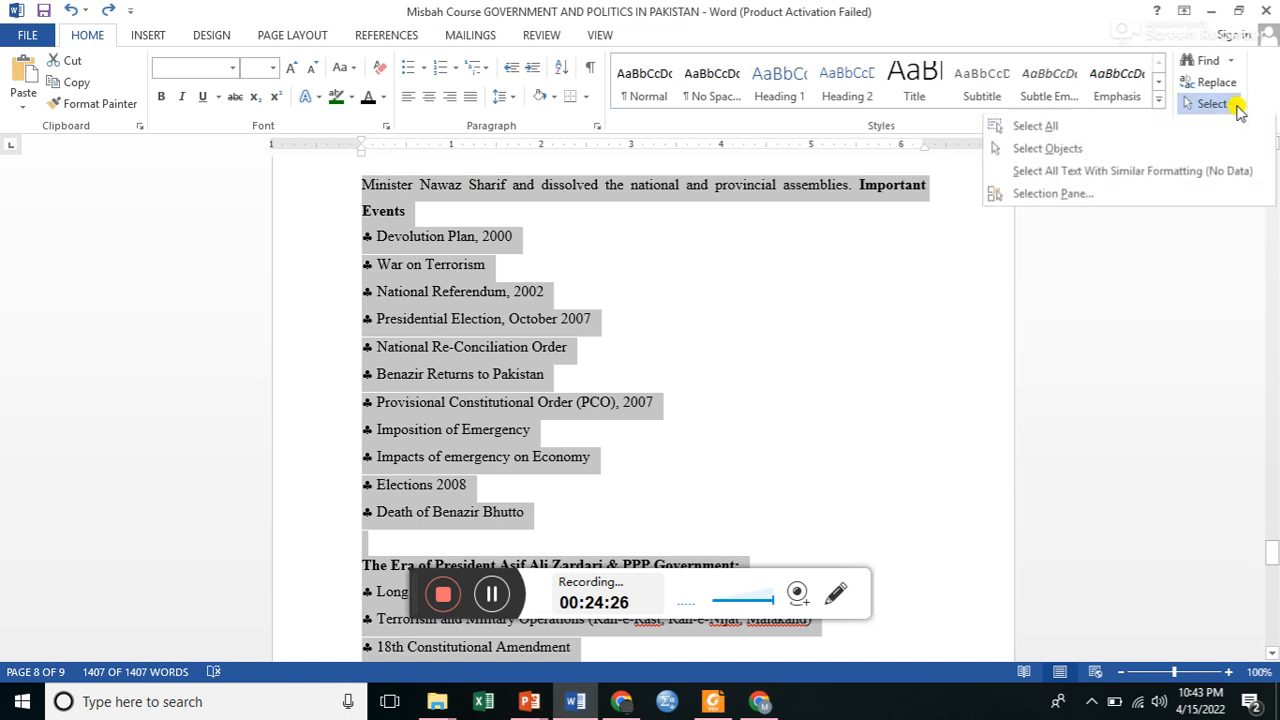
pyautogui.click(1070, 152)
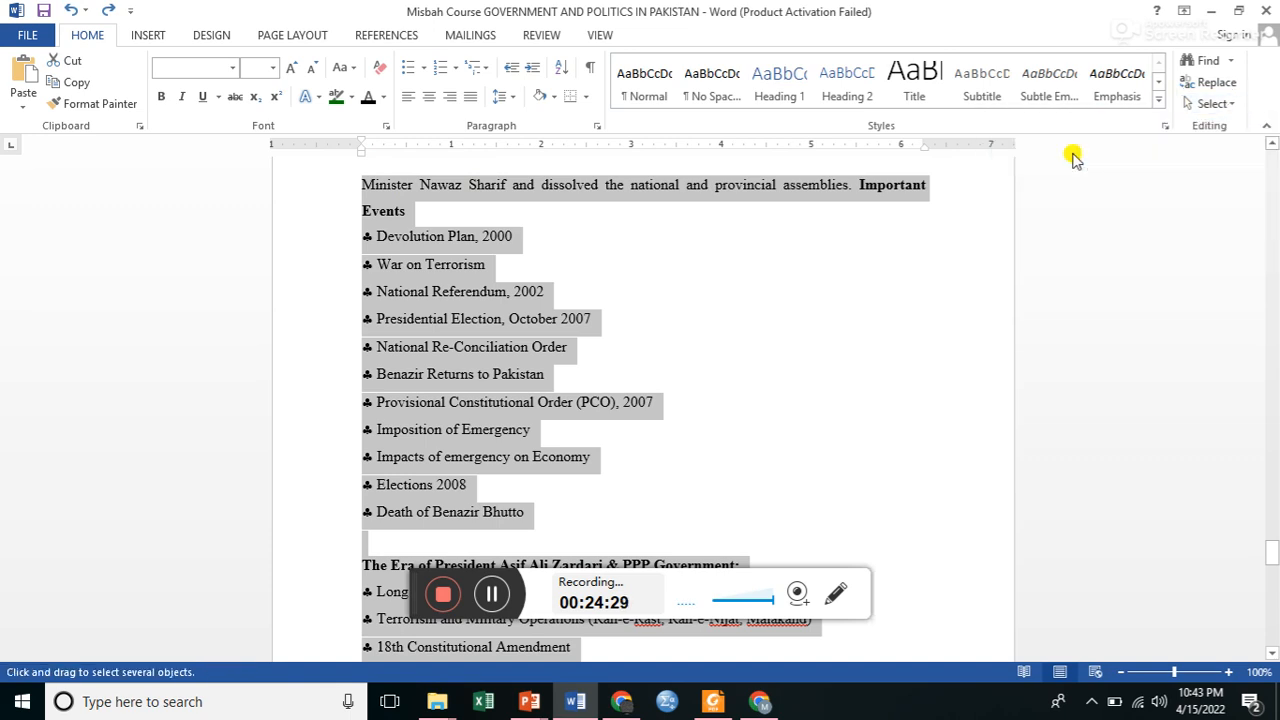
# Select all text with similar formatting, clear that selection and return to the start of the document.
pyautogui.click(1237, 104)
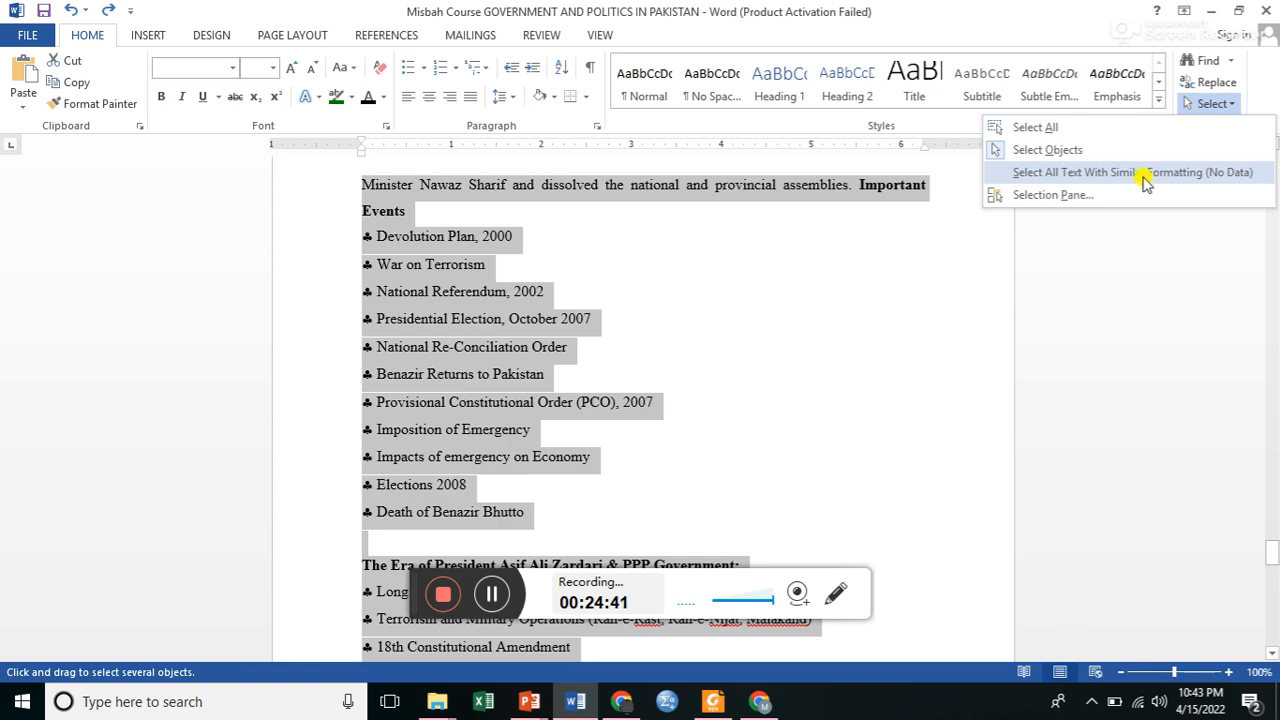
pyautogui.click(1145, 176)
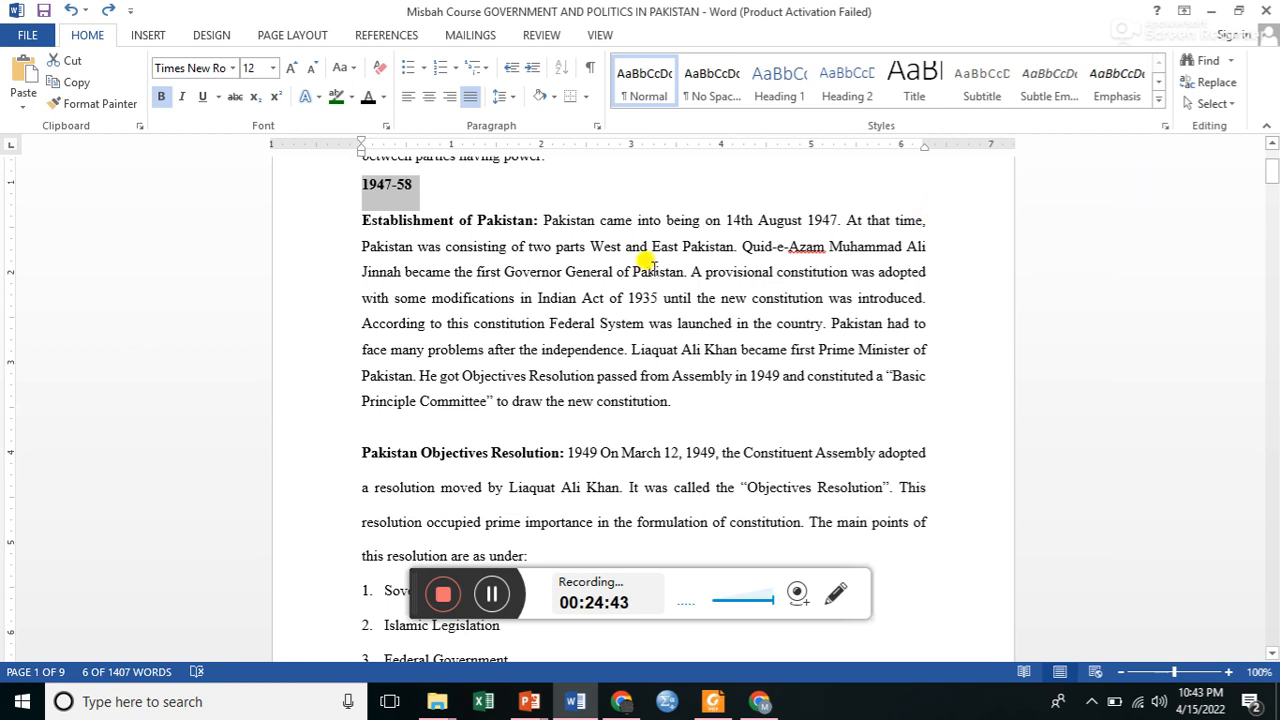
pyautogui.click(576, 203)
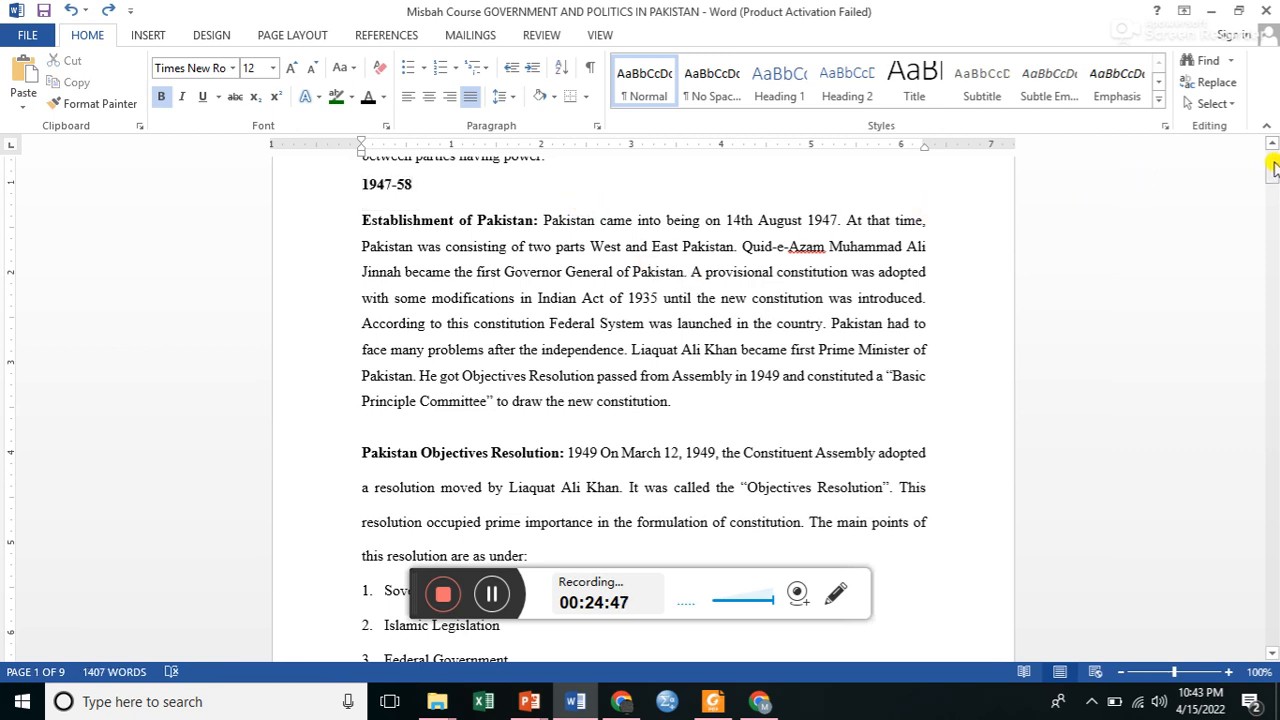
pyautogui.moveTo(1273, 163); pyautogui.dragTo(1273, 153)
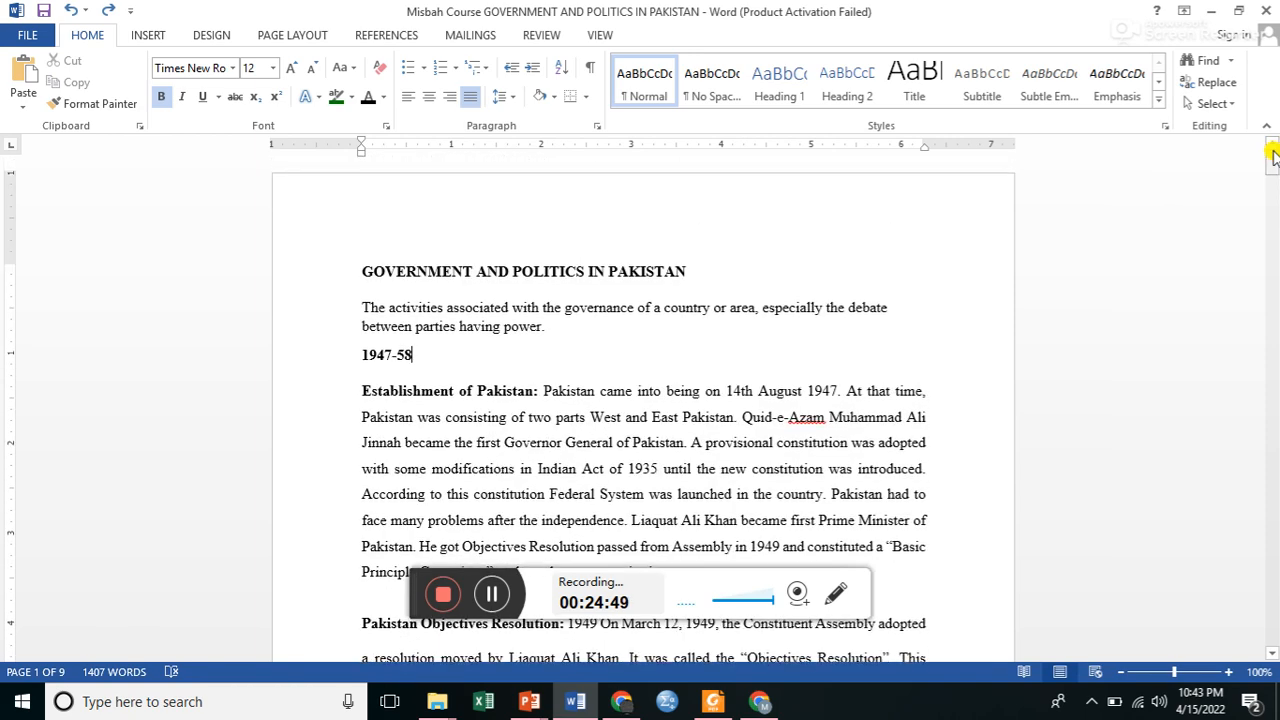
# Review the selection options from the document title, display the Selection pane and close it.
pyautogui.click(1212, 104)
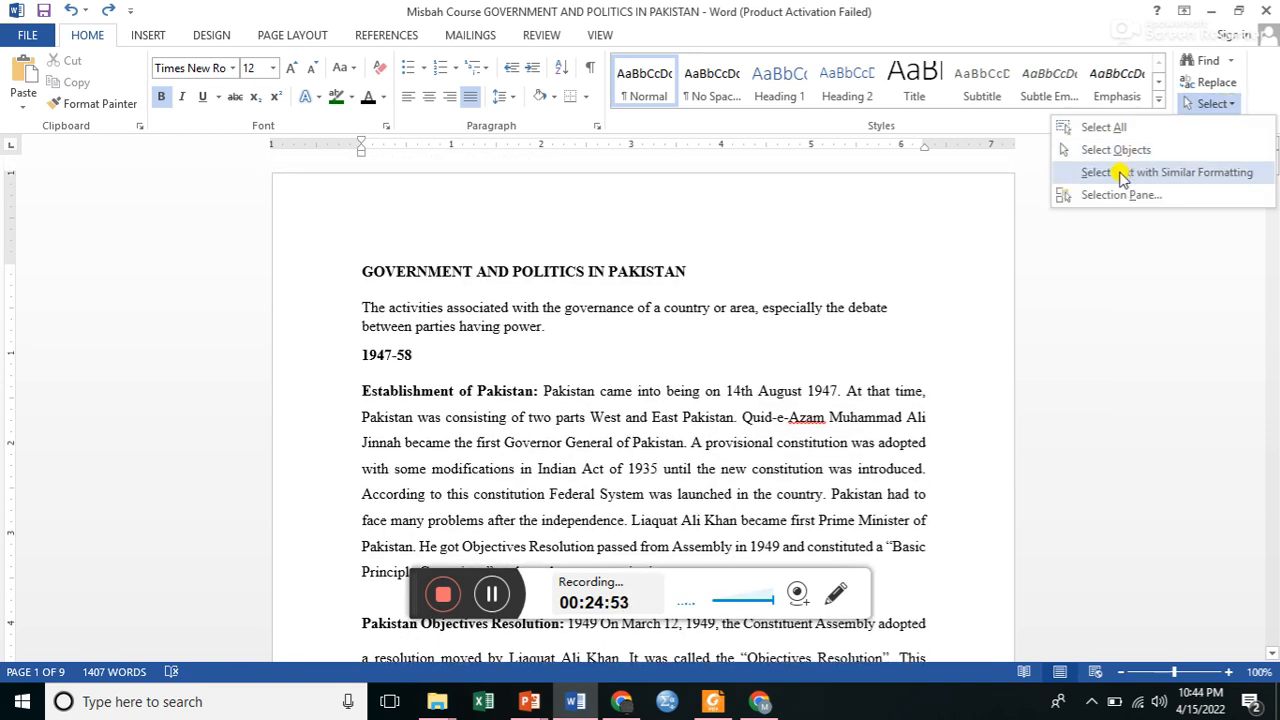
pyautogui.click(685, 278)
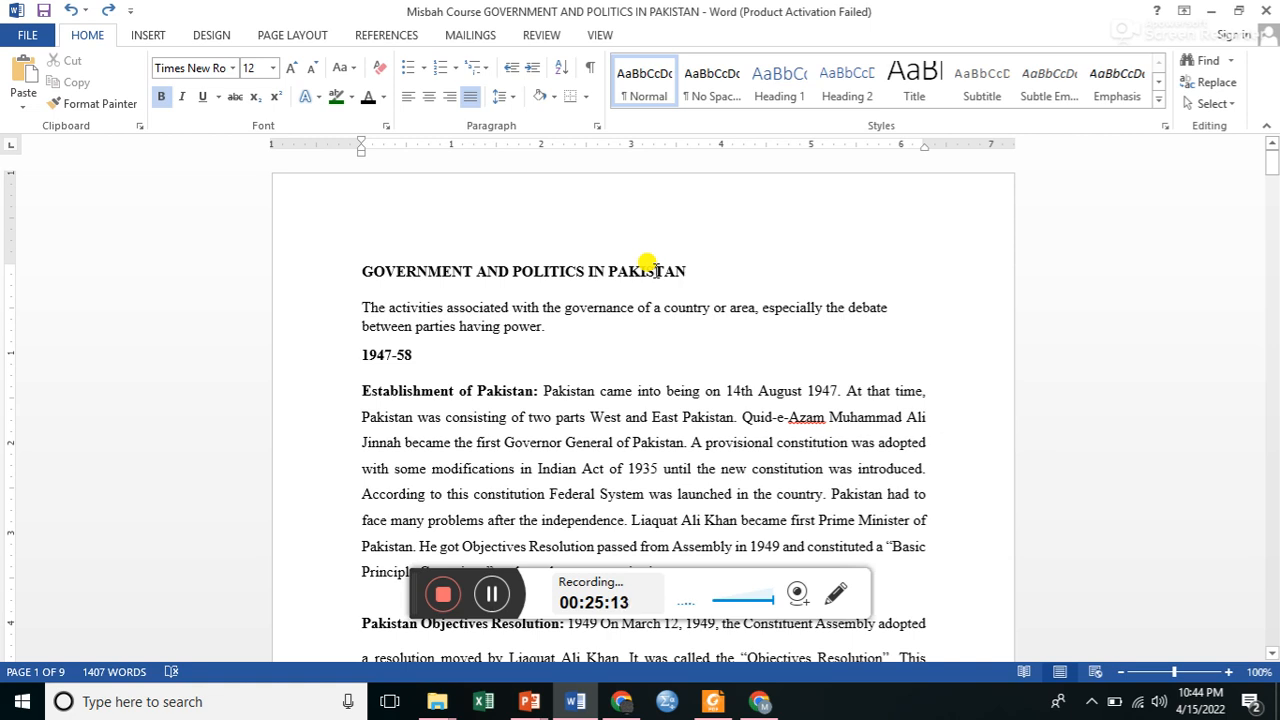
pyautogui.click(1236, 106)
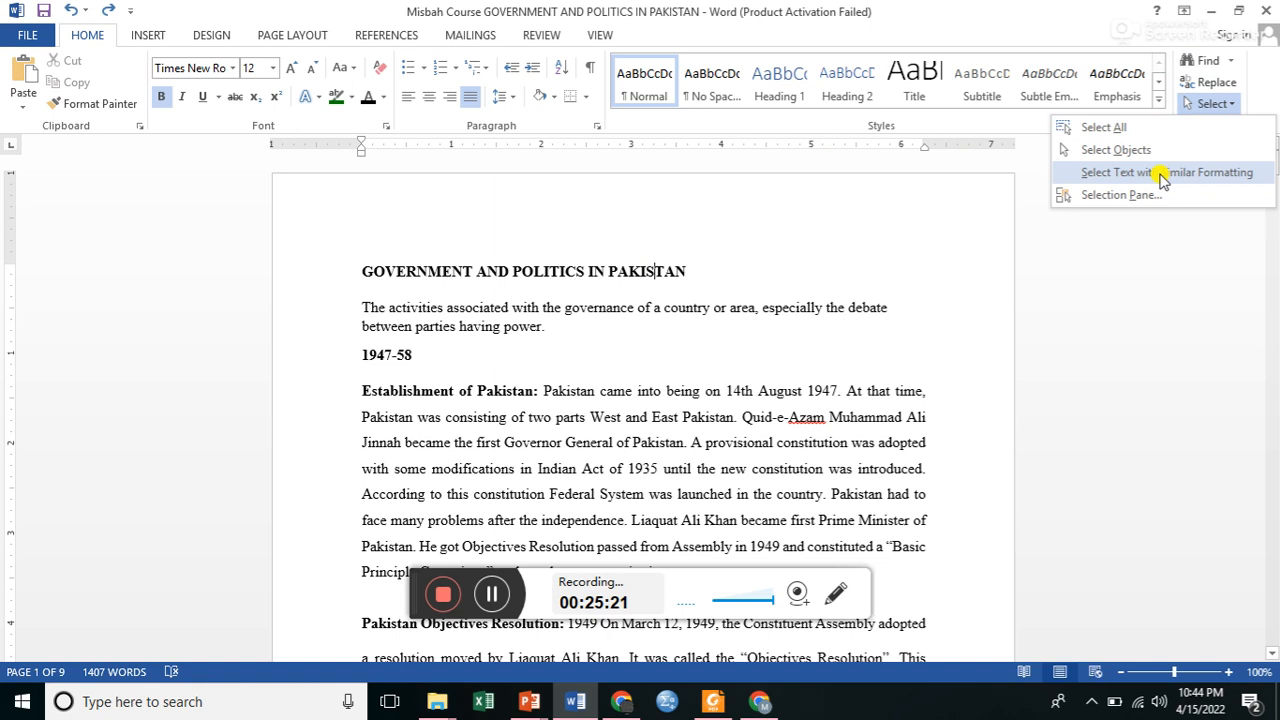
pyautogui.click(1143, 196)
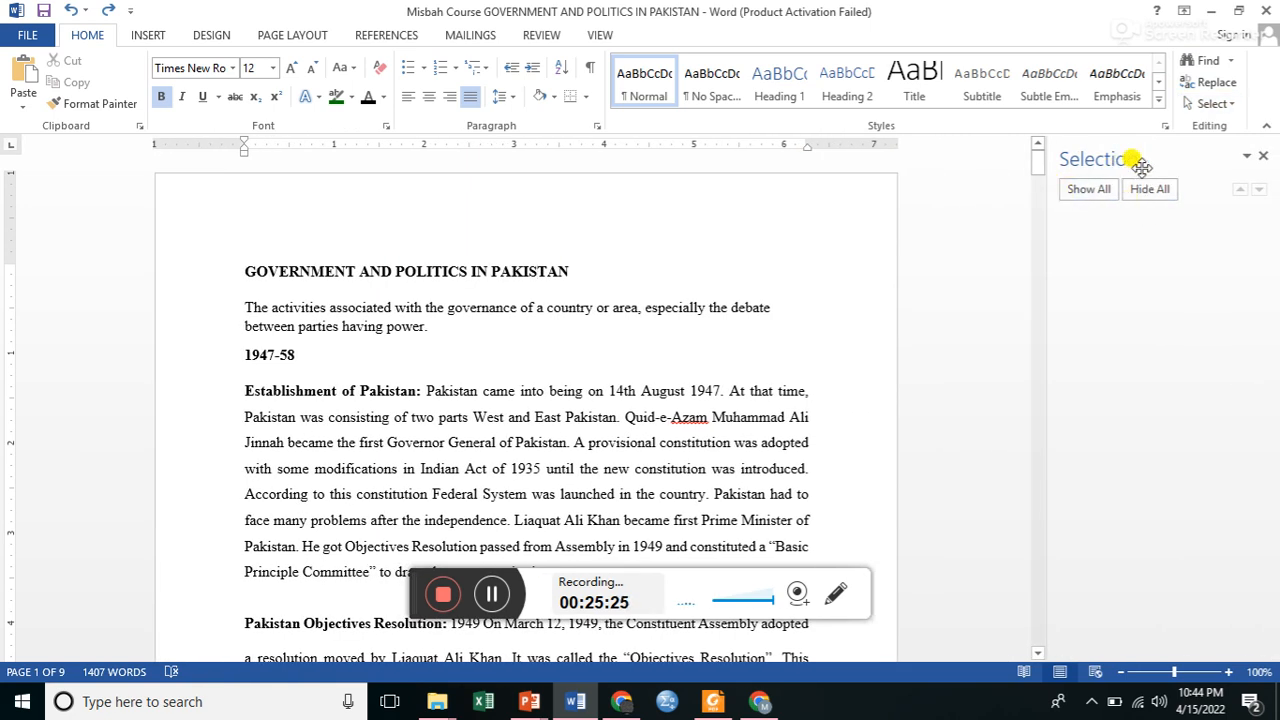
pyautogui.click(1261, 158)
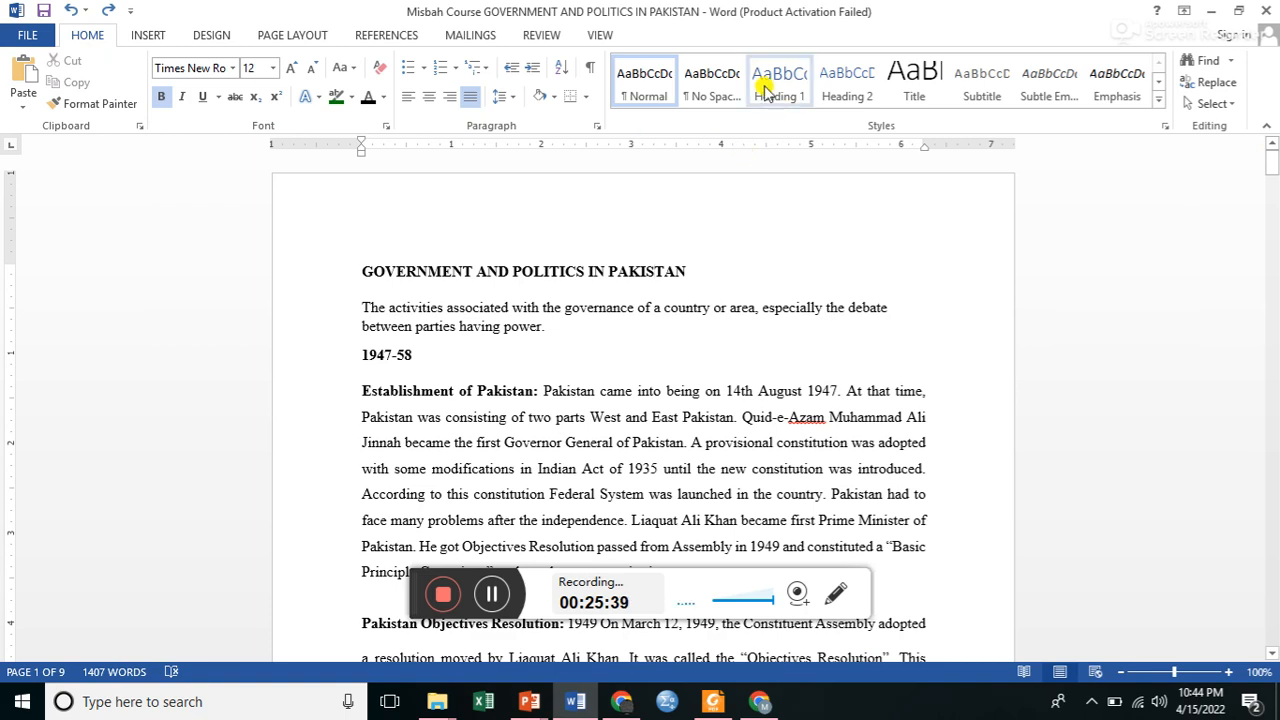
# Insert an Automatic Table 2 table of contents after the introductory sentence ending "between parties having power.".
pyautogui.click(845, 92)
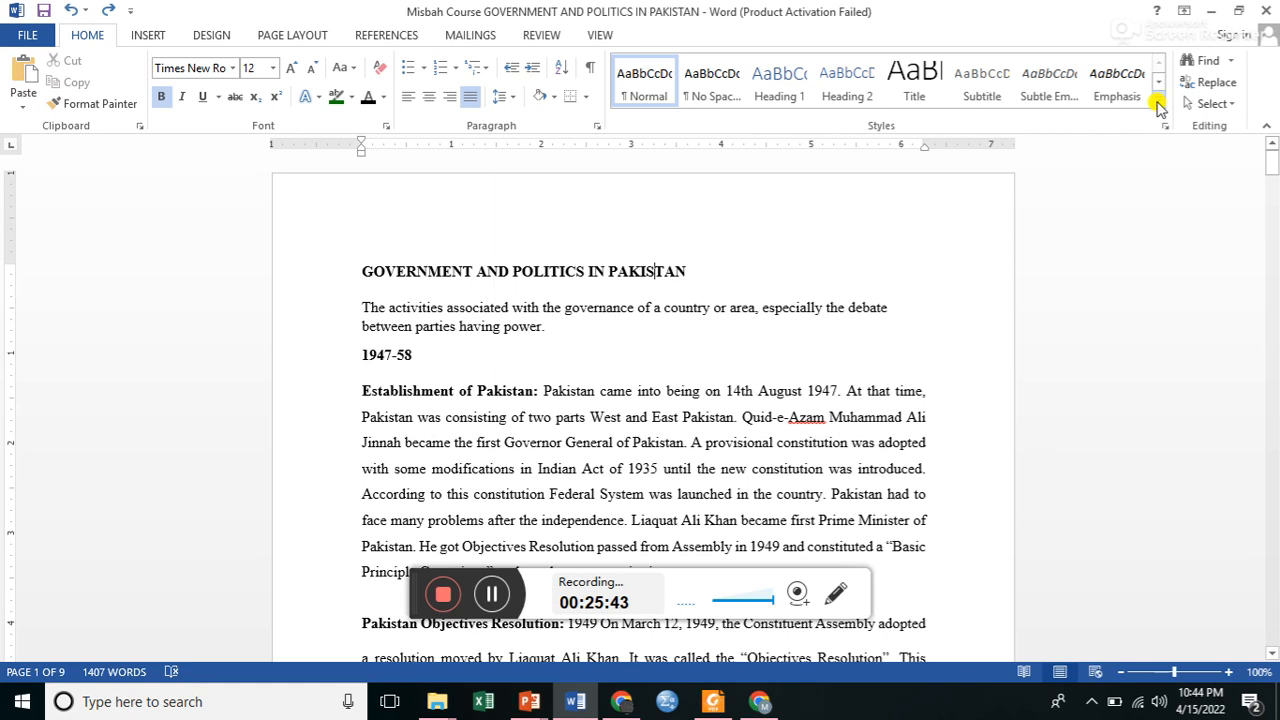
pyautogui.click(567, 329)
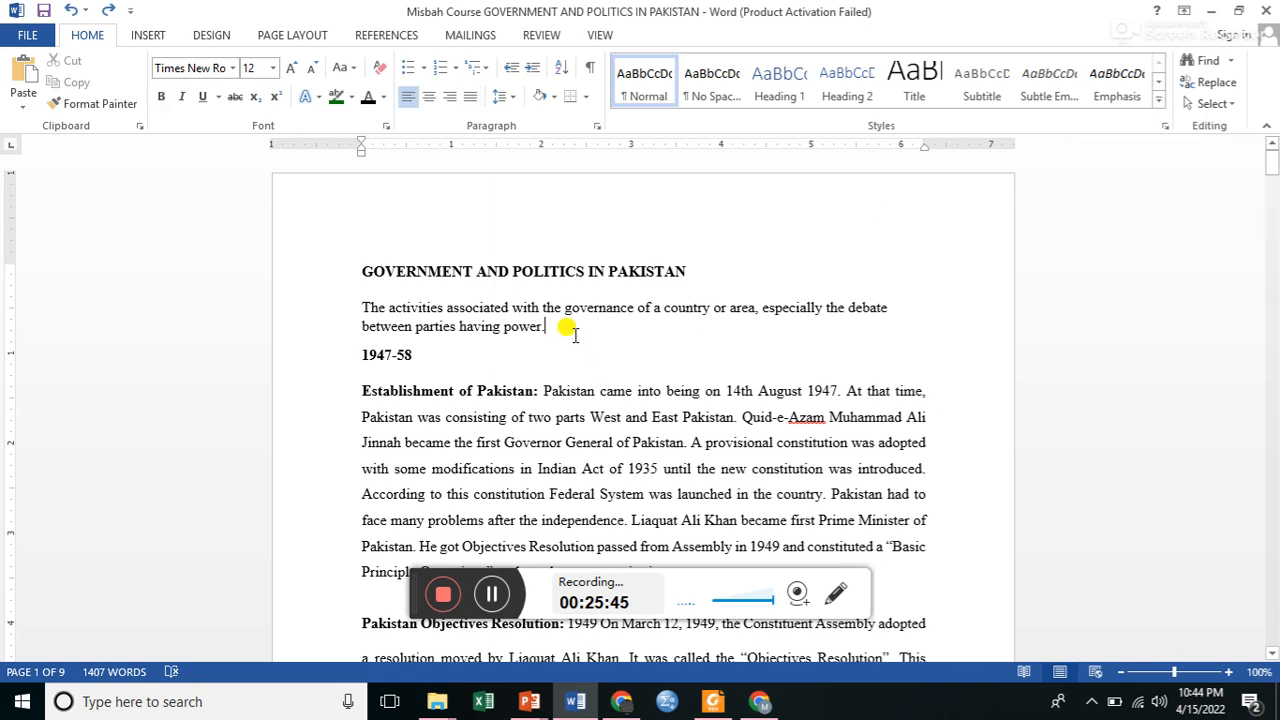
pyautogui.click(146, 37)
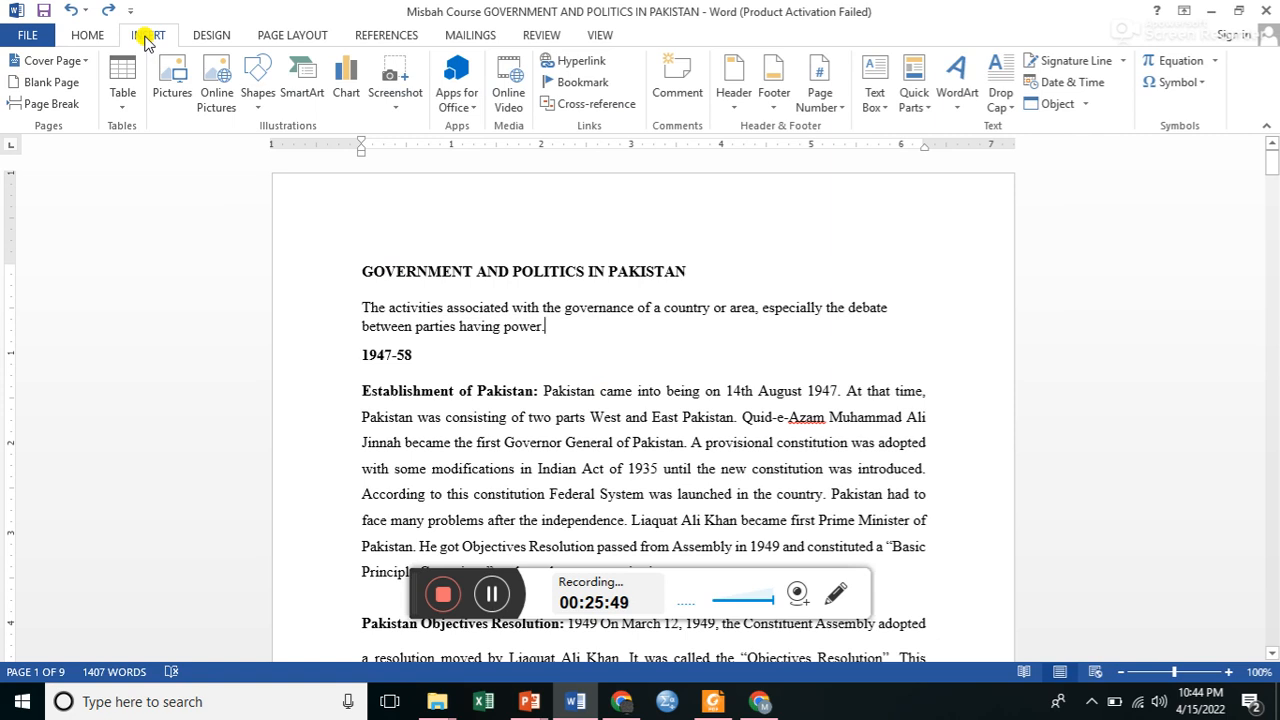
pyautogui.click(209, 40)
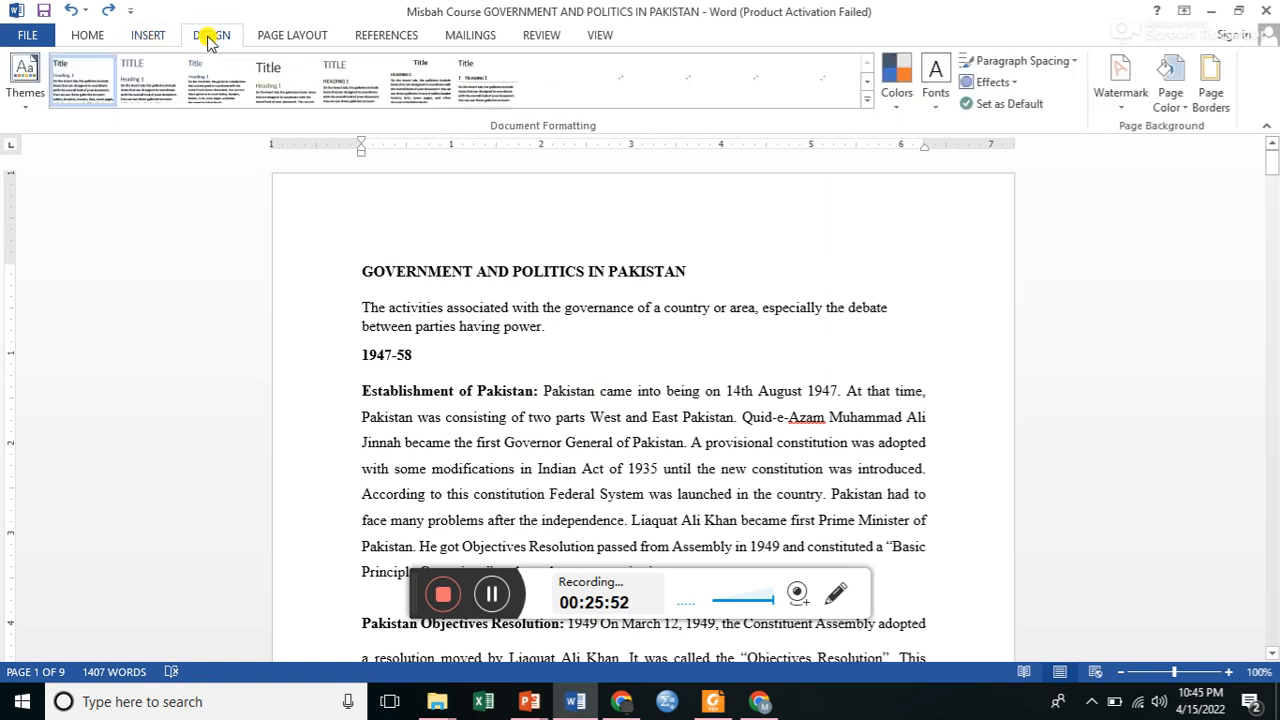
pyautogui.click(282, 40)
pyautogui.click(380, 40)
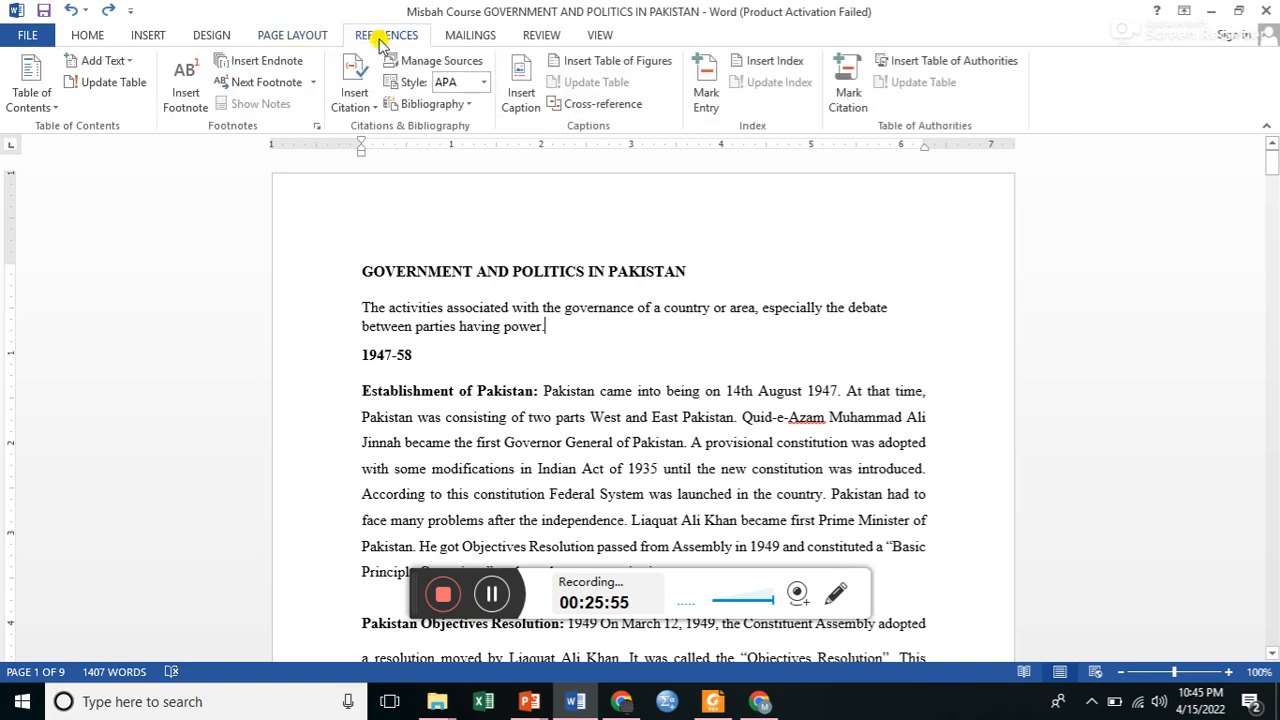
pyautogui.click(55, 112)
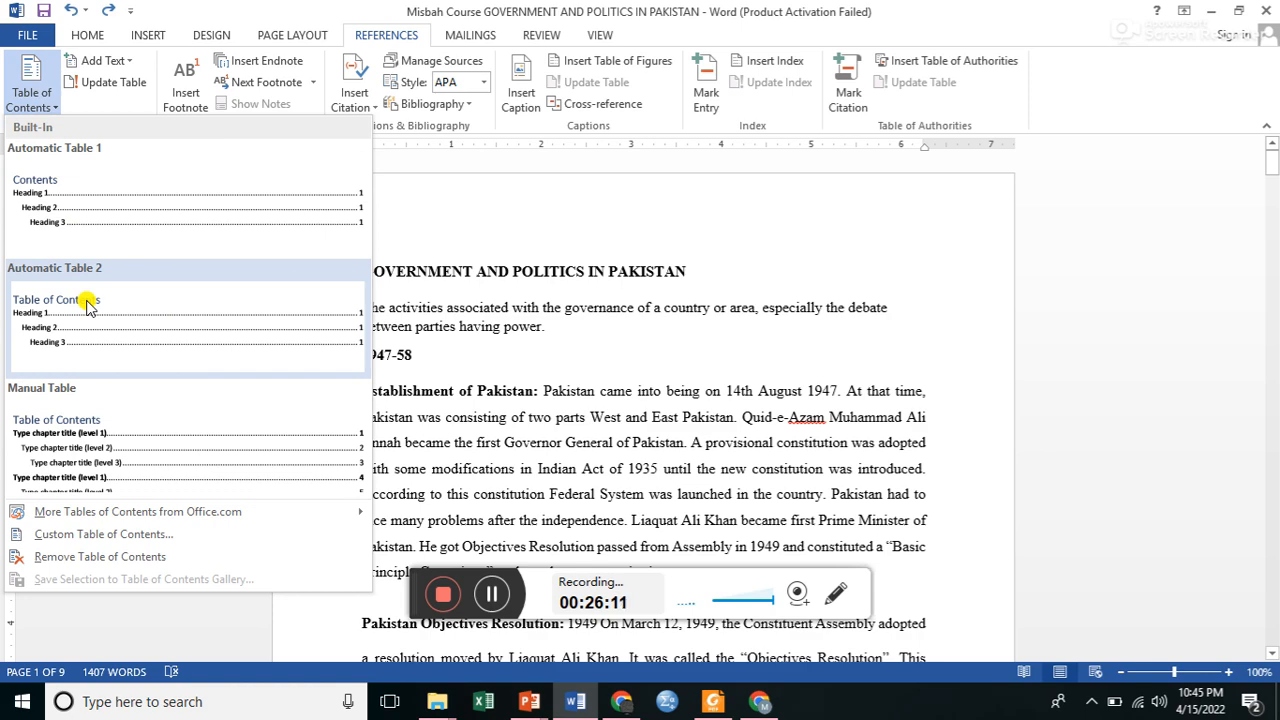
pyautogui.click(86, 305)
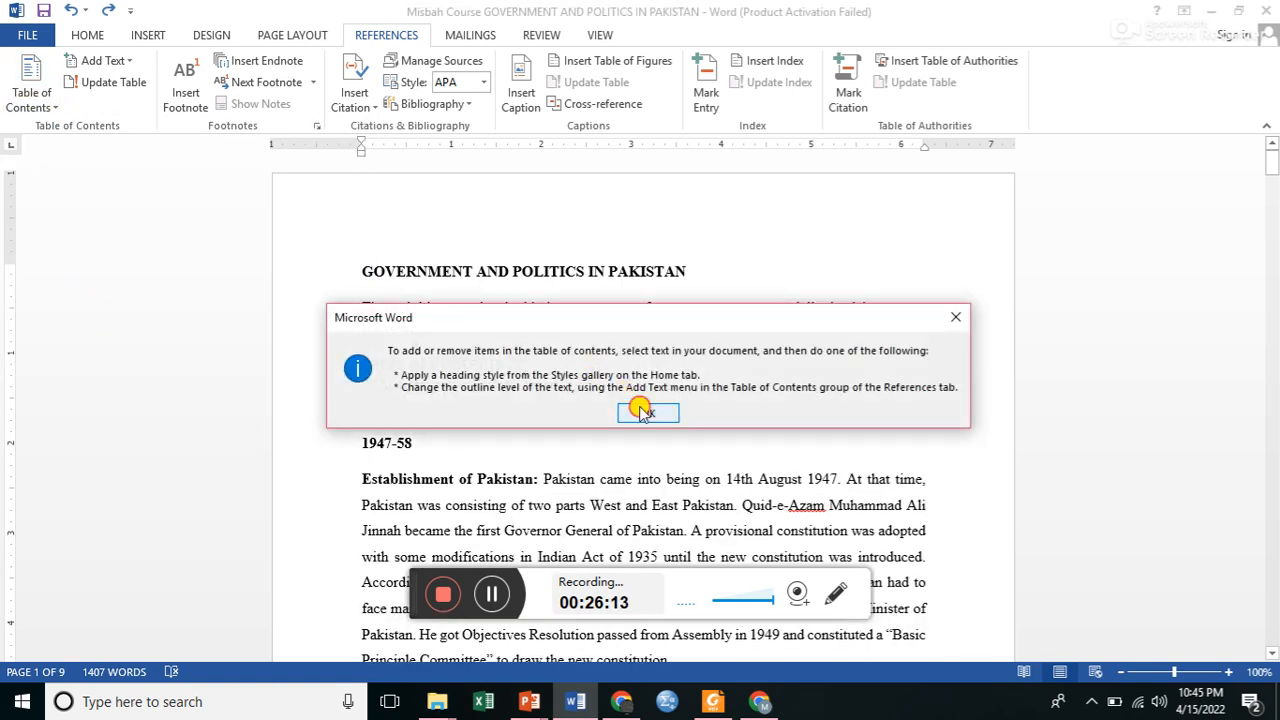
pyautogui.click(641, 413)
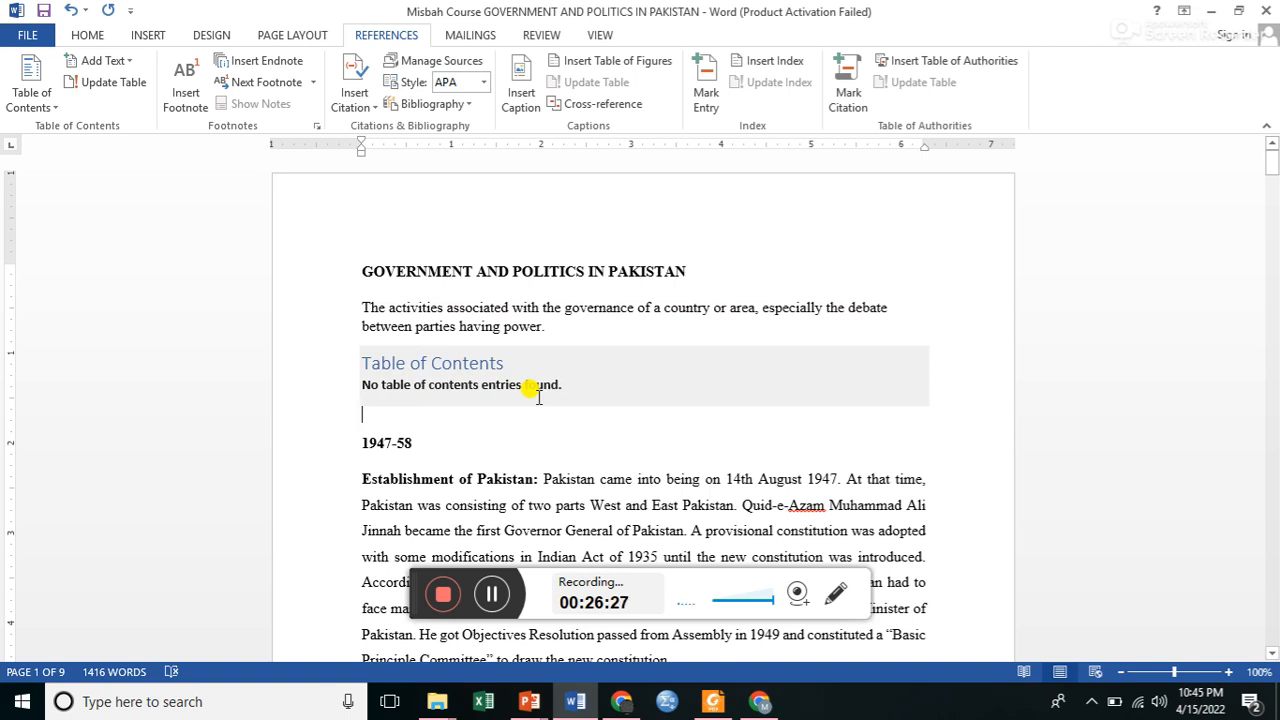
# Apply the Heading 1 style to the title GOVERNMENT AND POLITICS IN PAKISTAN and to the "1947-58" line.
pyautogui.moveTo(357, 264); pyautogui.dragTo(709, 274)
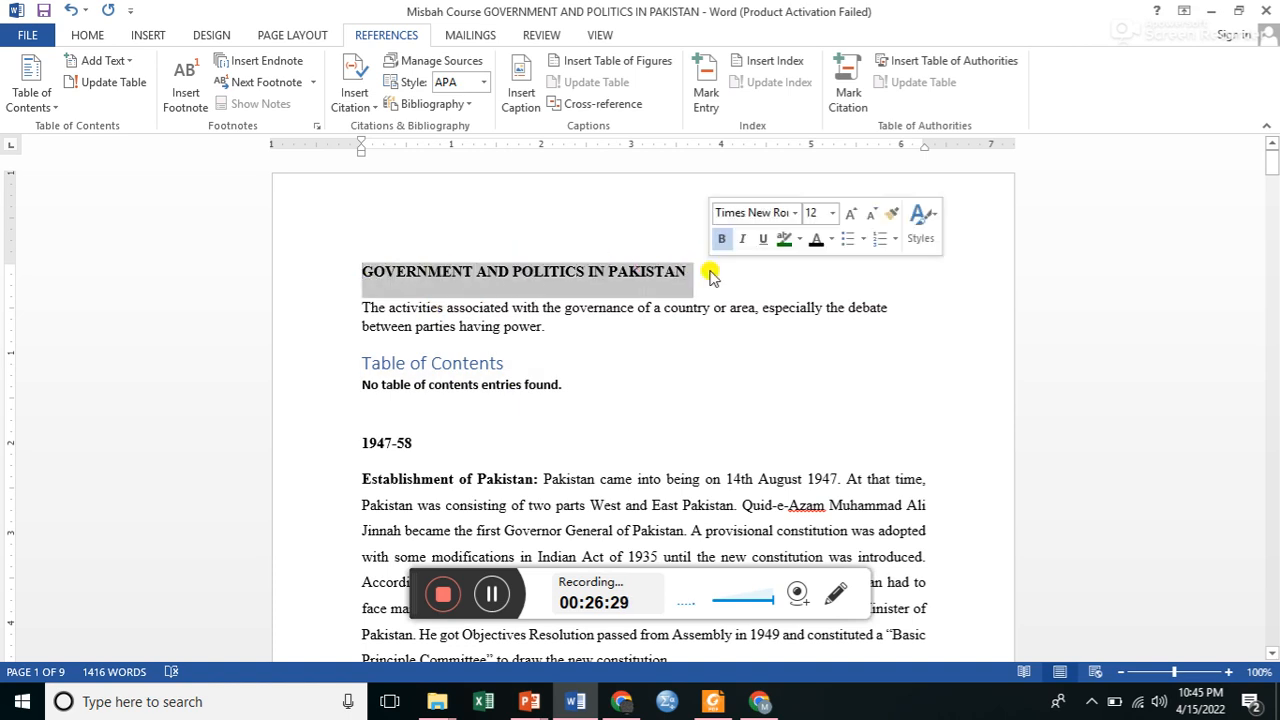
pyautogui.click(101, 38)
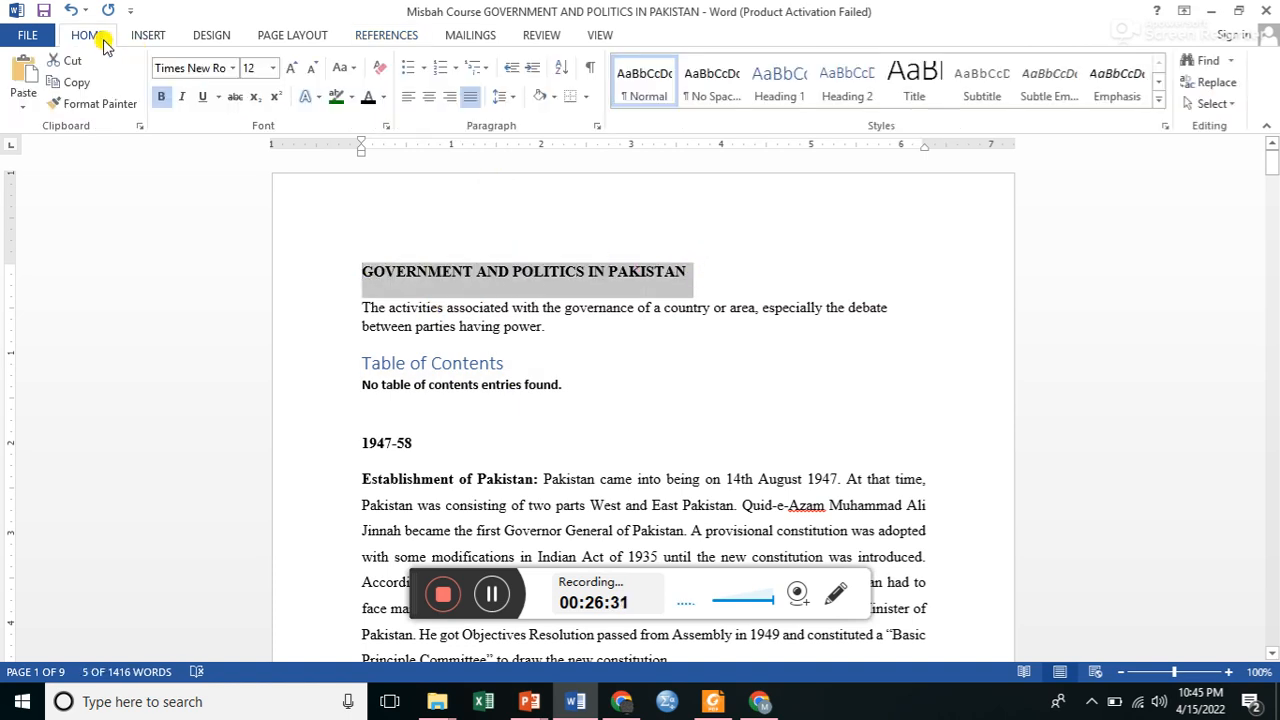
pyautogui.click(790, 88)
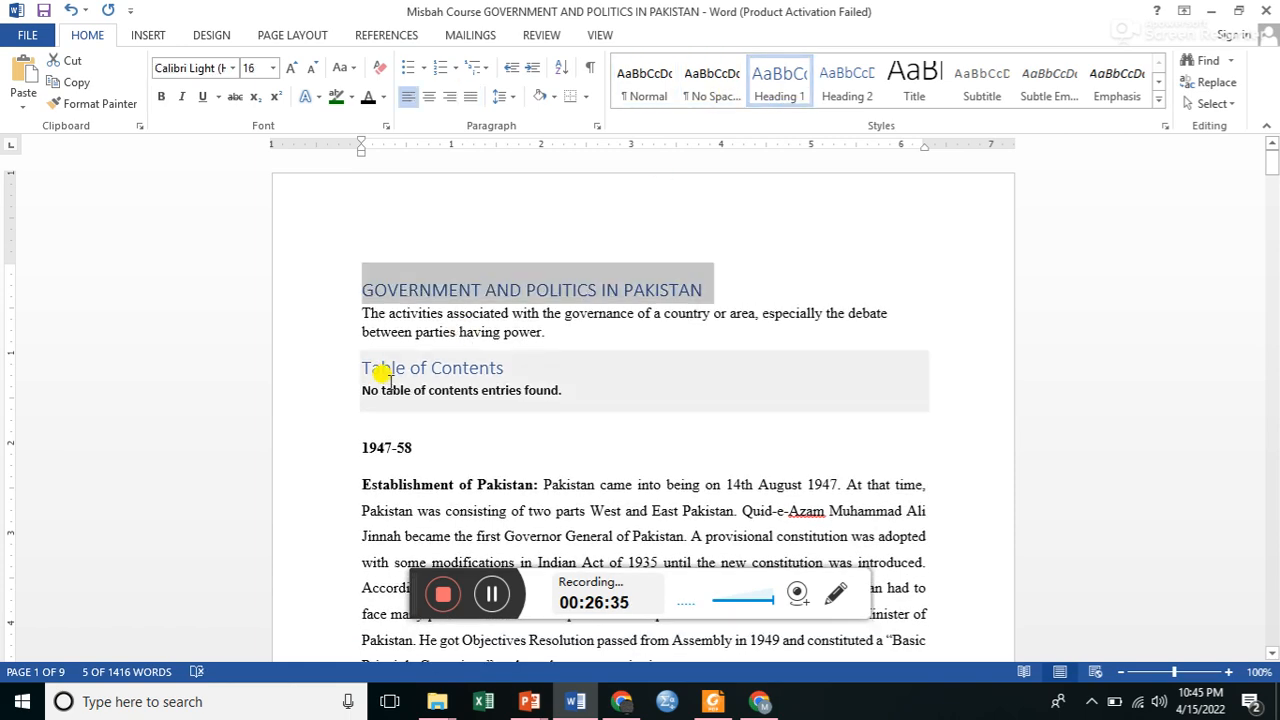
pyautogui.moveTo(362, 447); pyautogui.dragTo(449, 443)
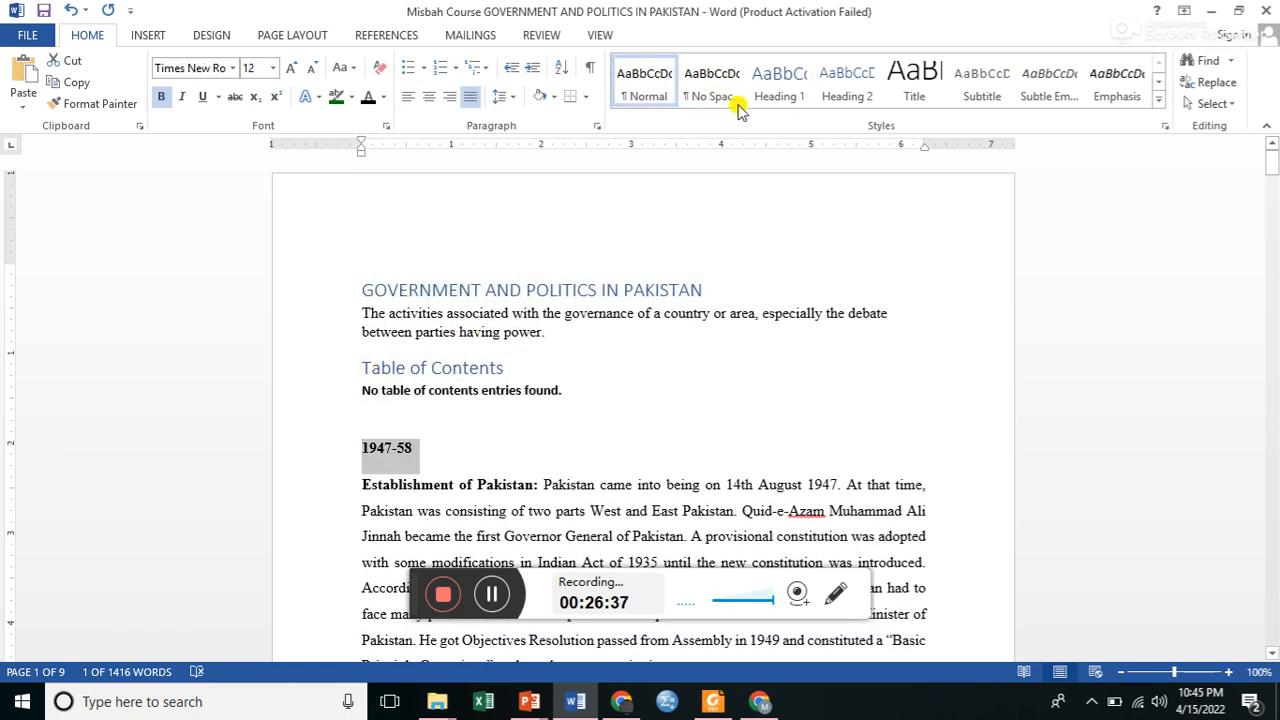
pyautogui.click(772, 88)
# Apply Heading 1 to "Establishment of Pakistan" and move the text following it to its own paragraph without the leading space.
pyautogui.moveTo(360, 480); pyautogui.dragTo(532, 478)
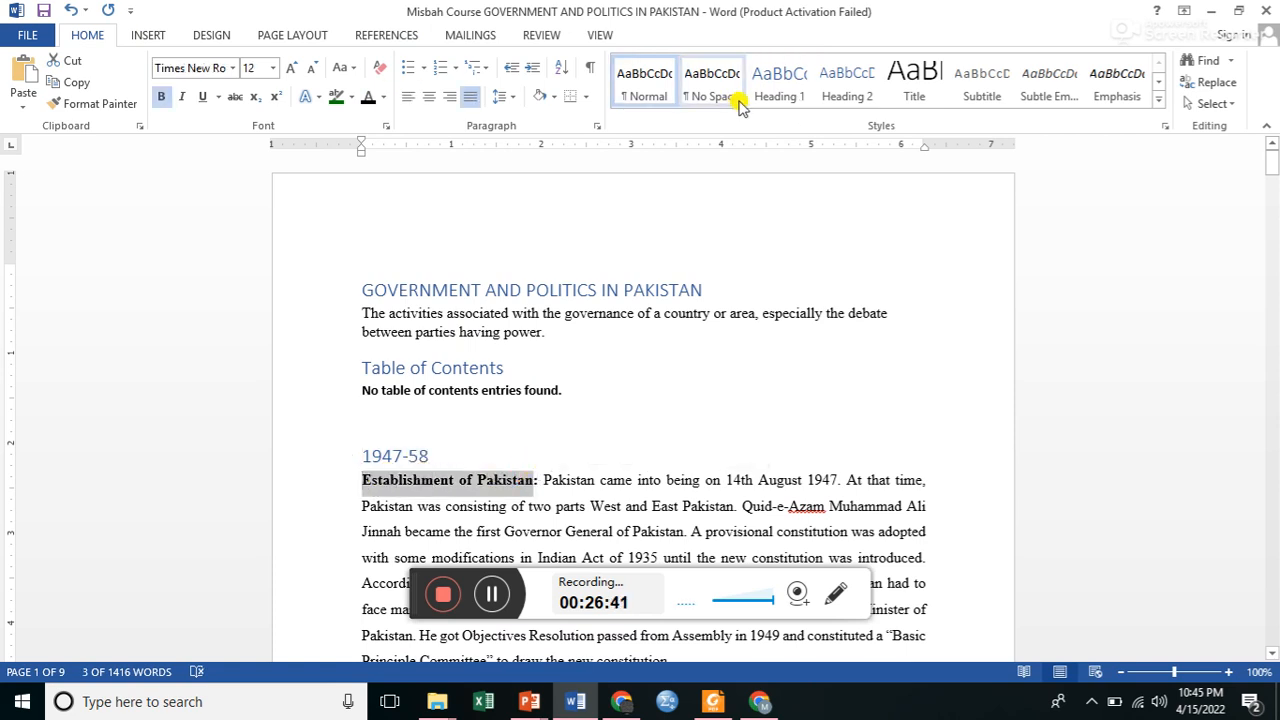
pyautogui.click(772, 92)
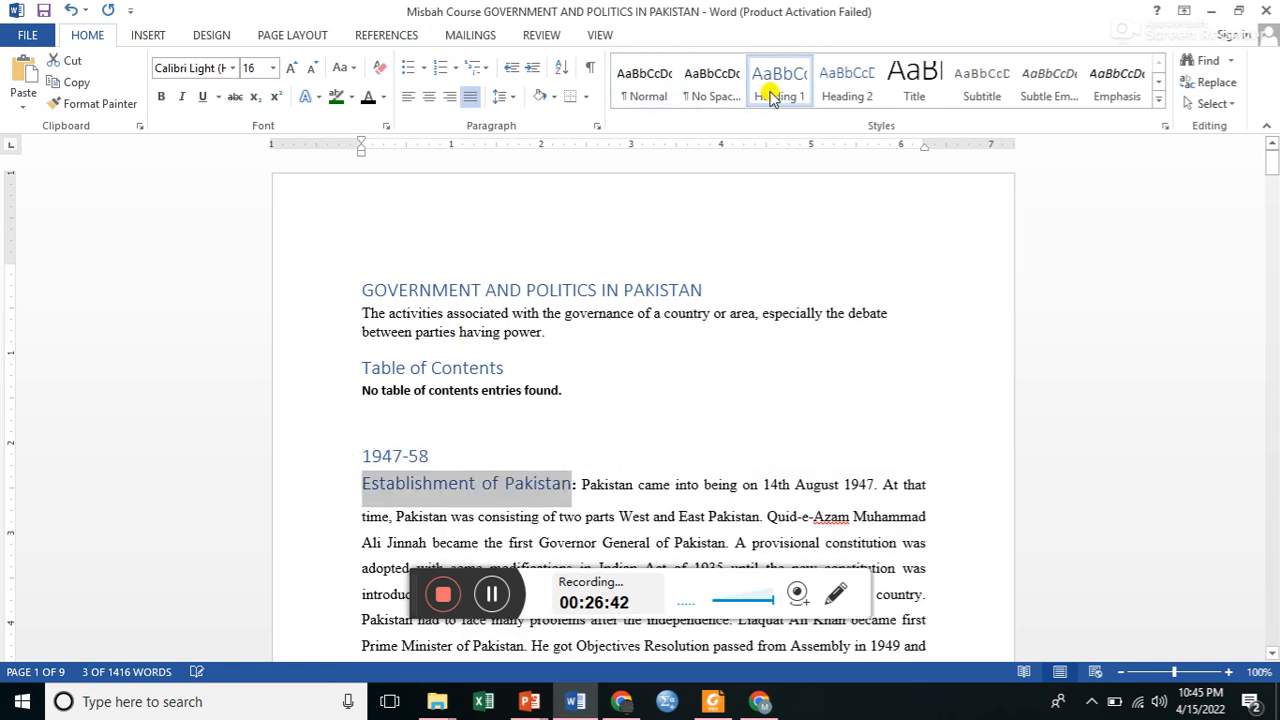
pyautogui.click(576, 484)
pyautogui.press('Return')
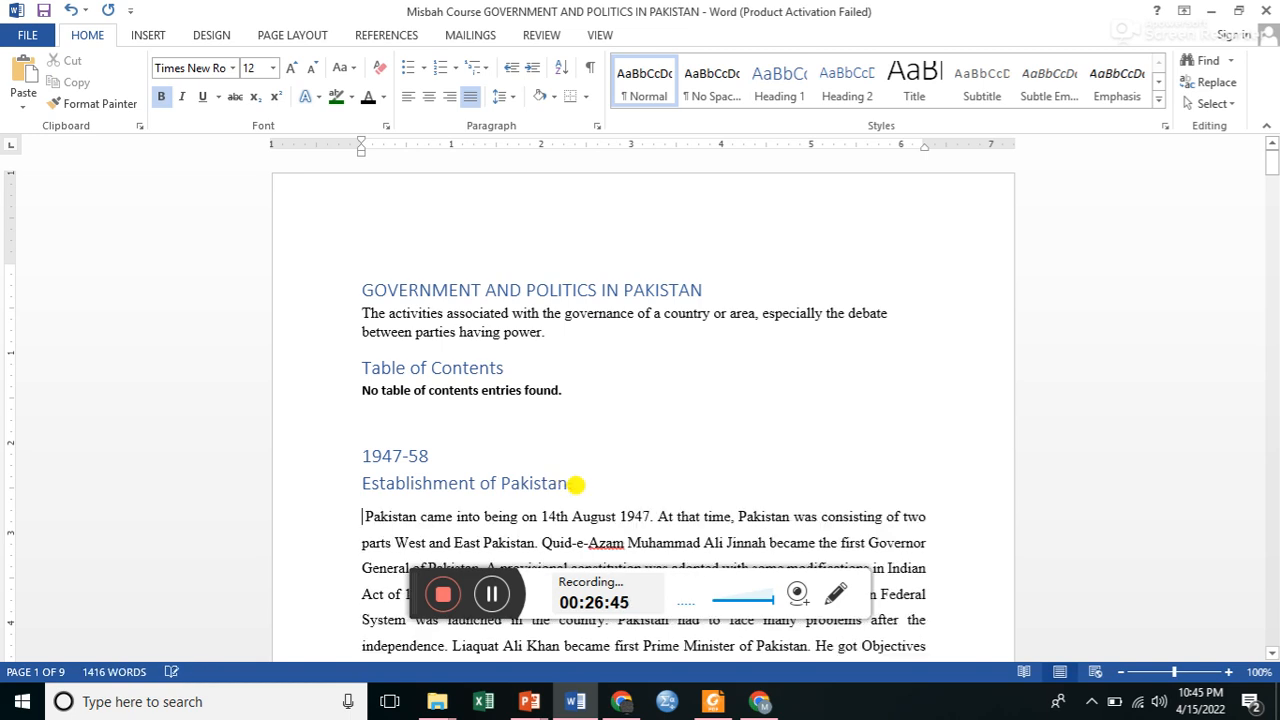
pyautogui.press('Delete')
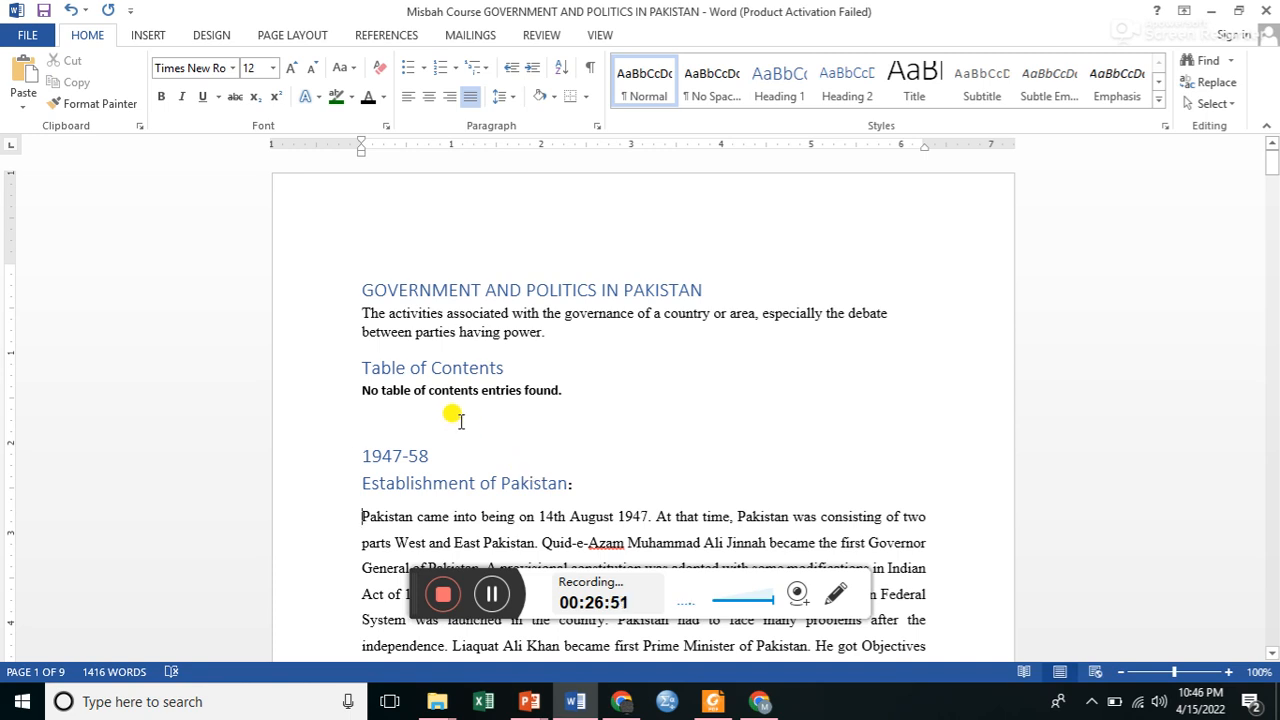
# Update the table of contents to list the new Heading 1 entries.
pyautogui.click(436, 369)
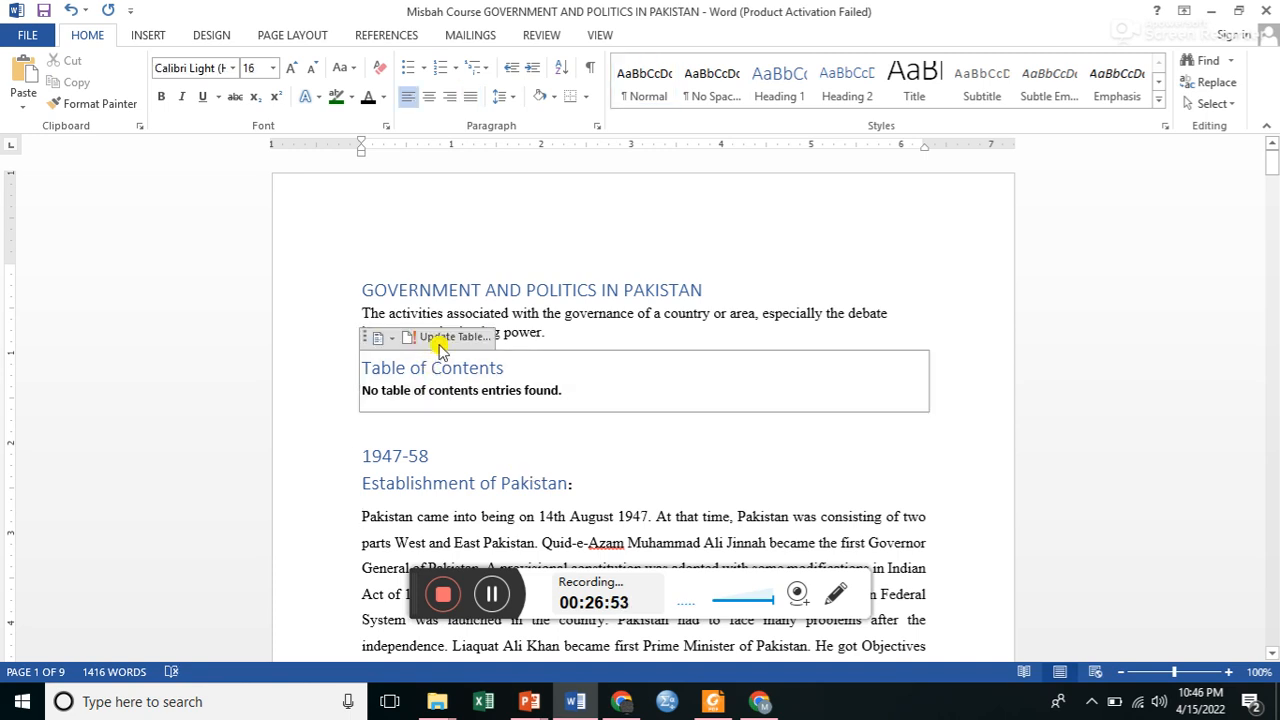
pyautogui.click(441, 338)
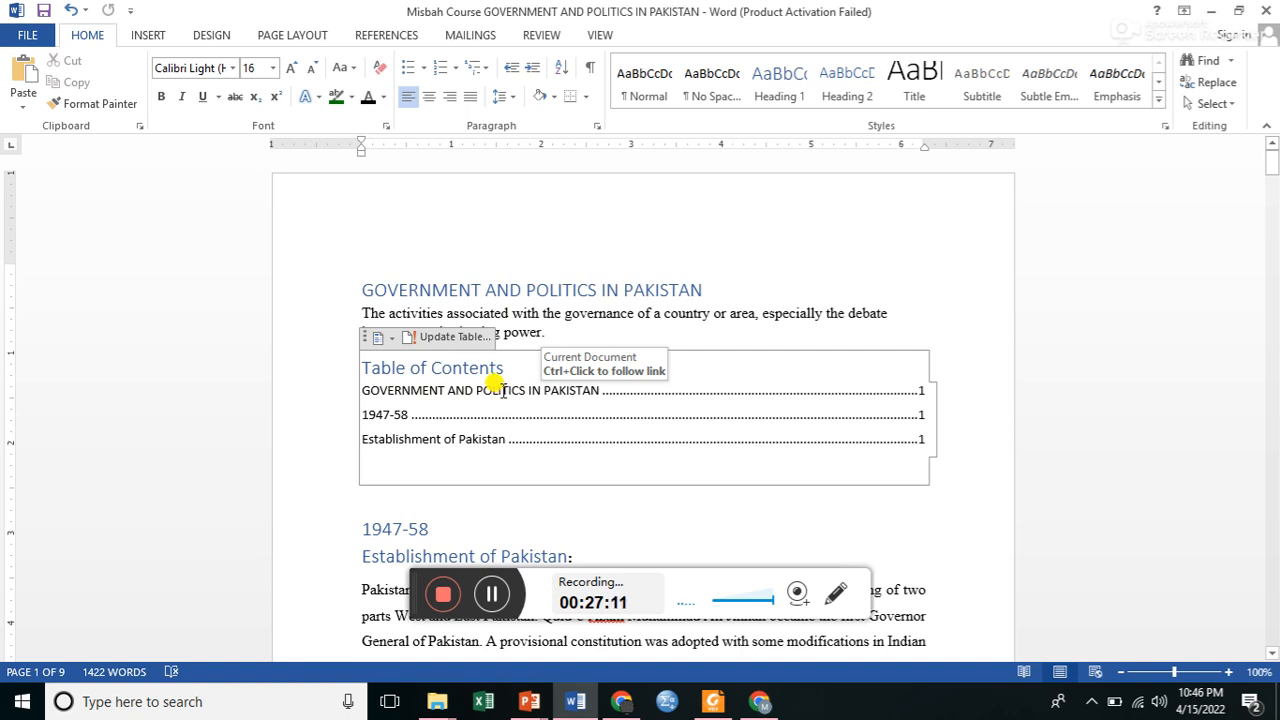
# Change the case of the title GOVERNMENT AND POLITICS IN PAKISTAN to Capitalize Each Word.
pyautogui.click(605, 290)
pyautogui.moveTo(700, 288); pyautogui.dragTo(371, 289)
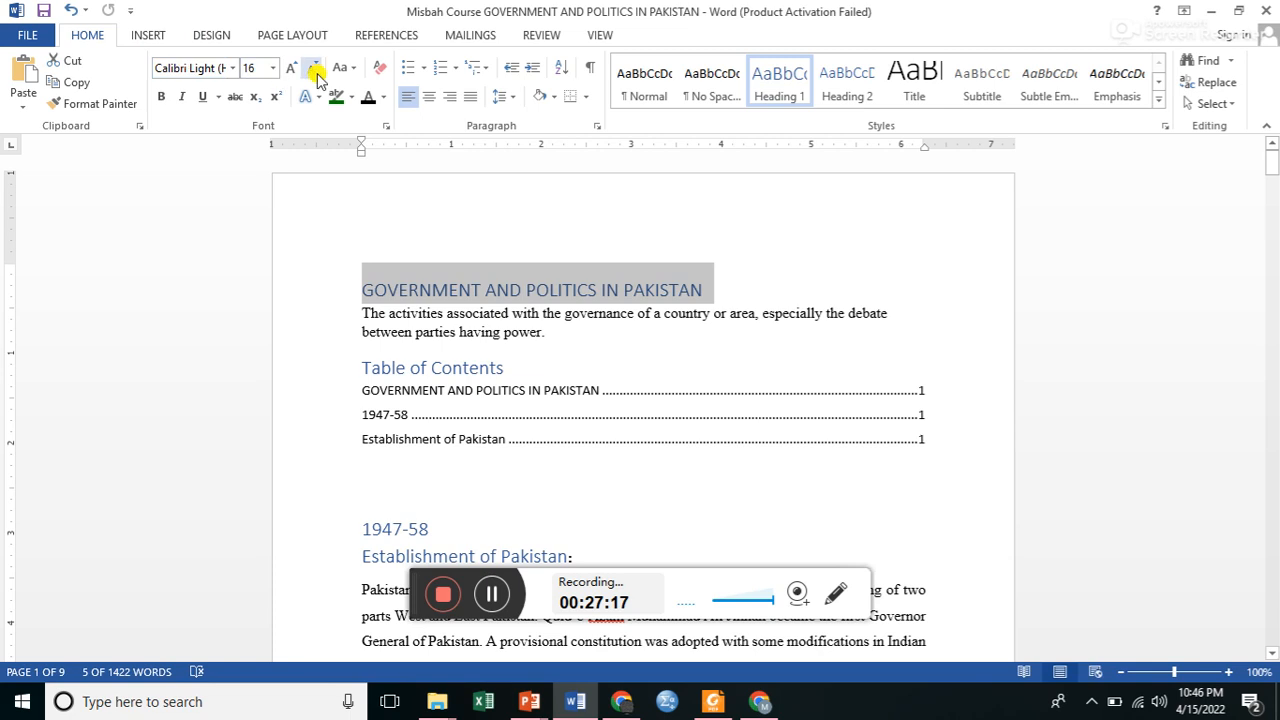
pyautogui.click(353, 70)
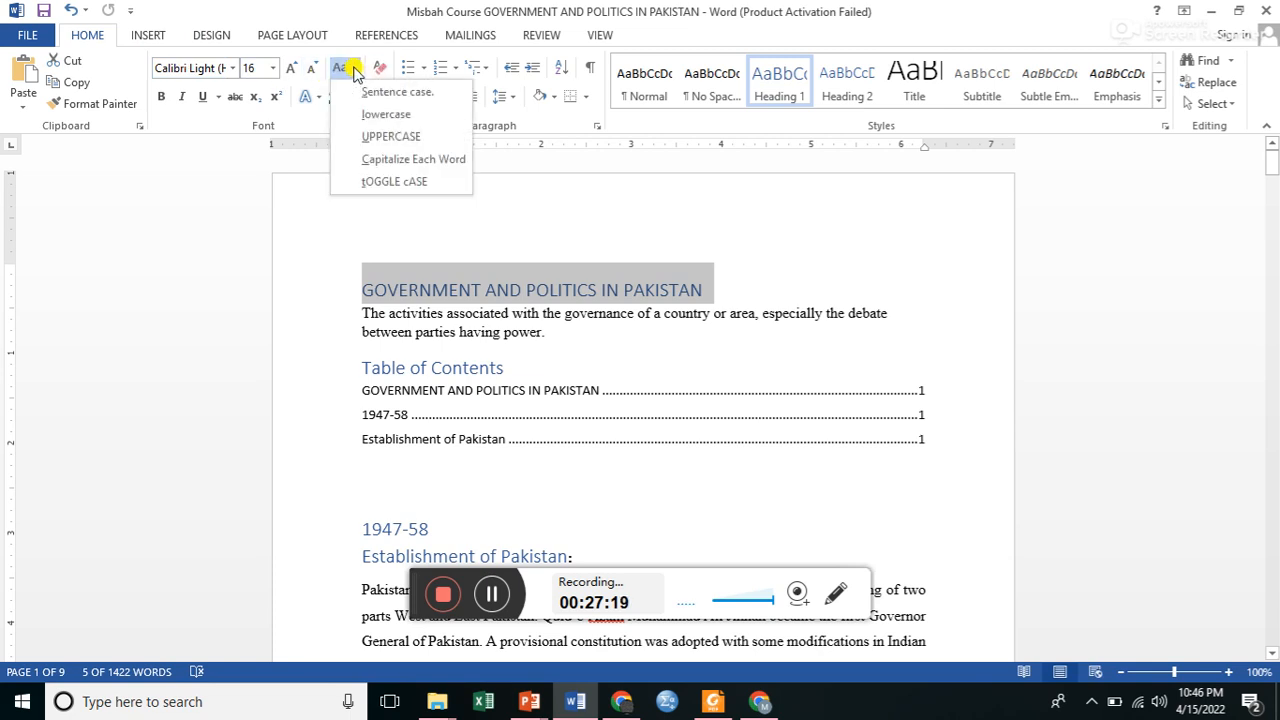
pyautogui.click(371, 159)
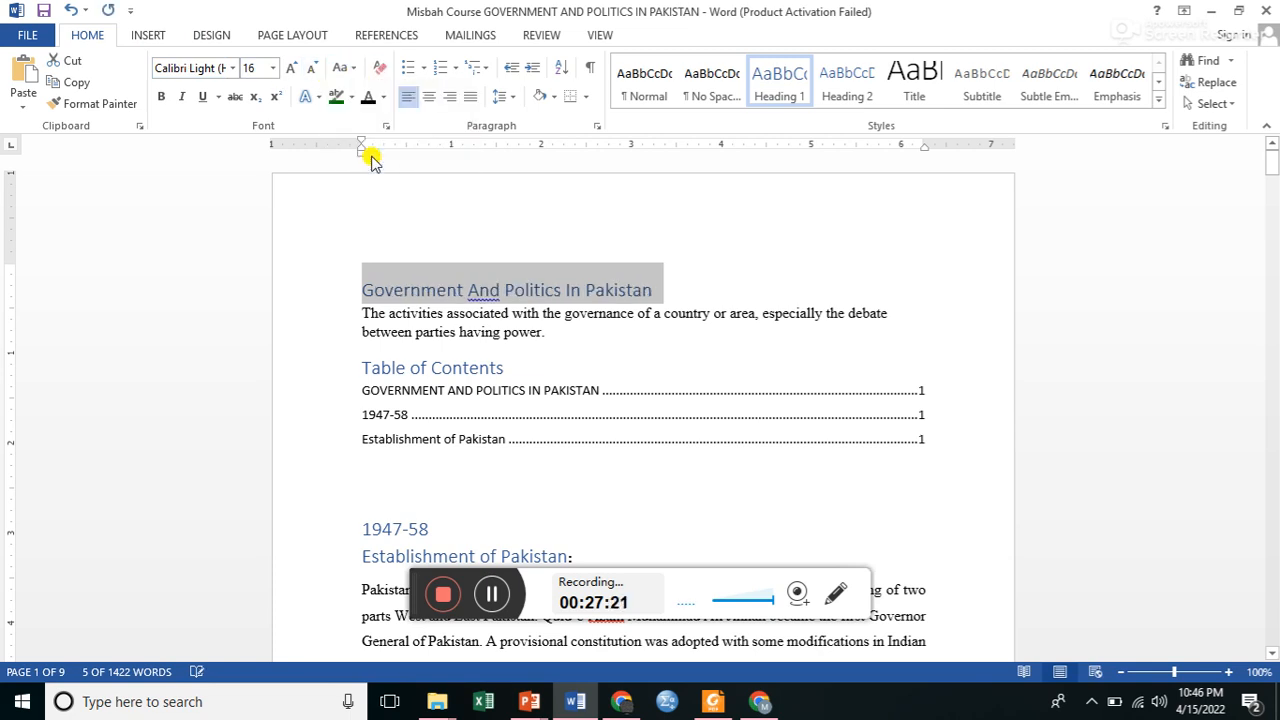
# Update the entire table of contents to pick up the title's new capitalization.
pyautogui.click(368, 370)
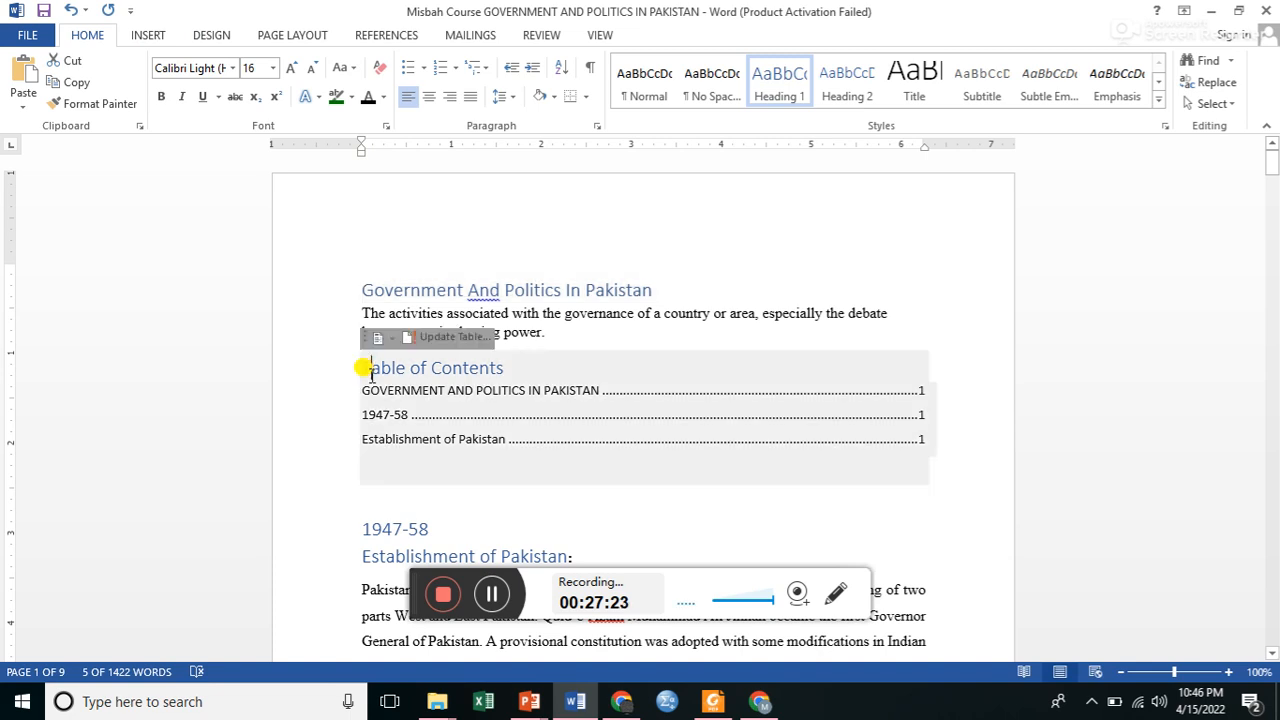
pyautogui.click(476, 338)
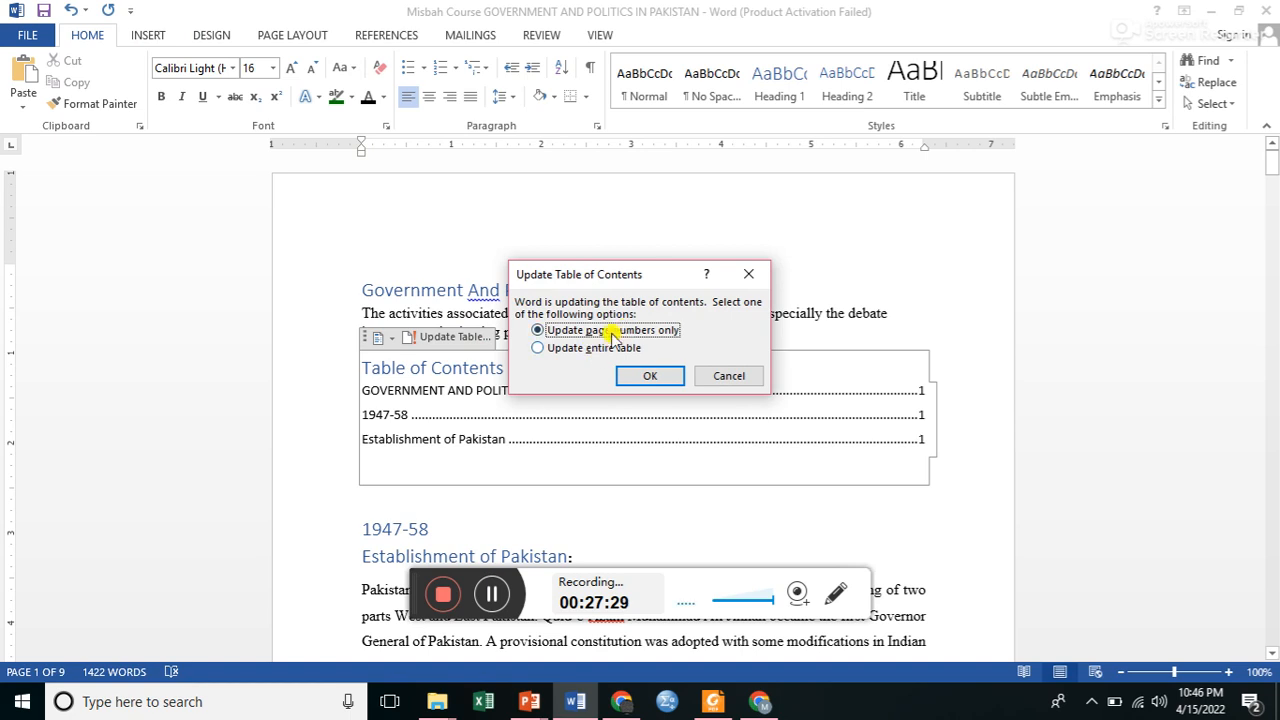
pyautogui.click(590, 350)
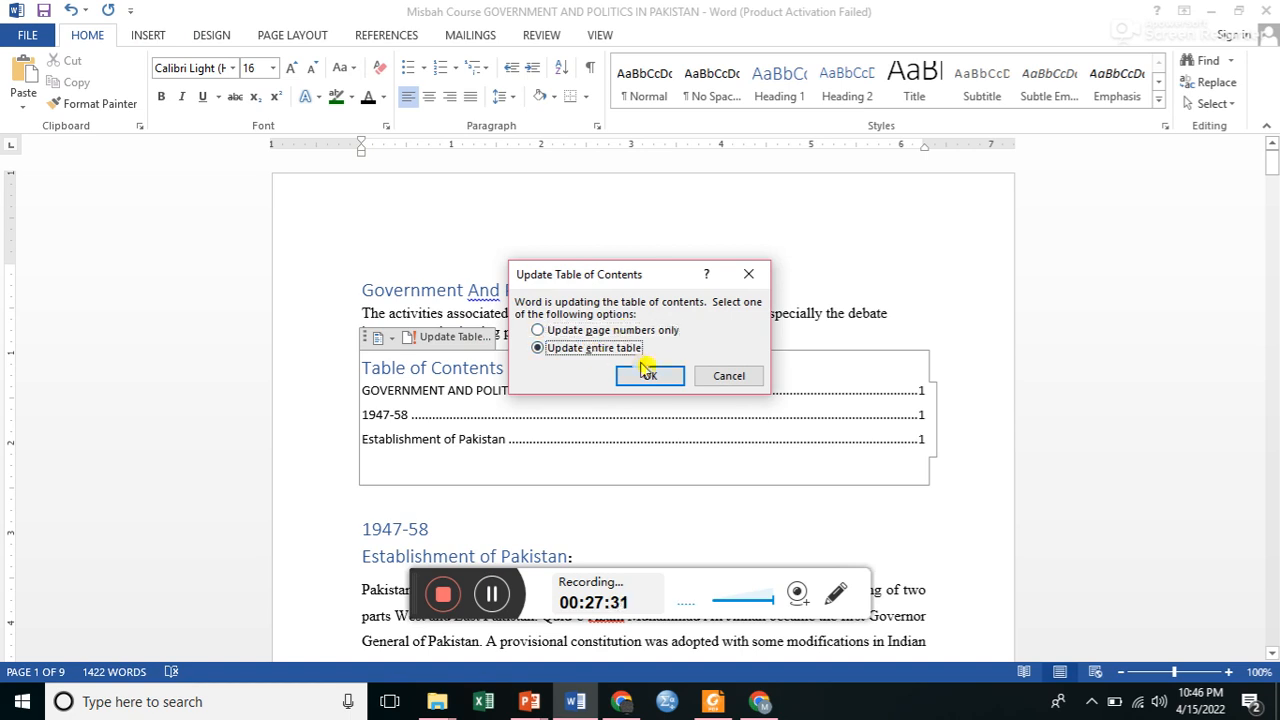
pyautogui.click(652, 375)
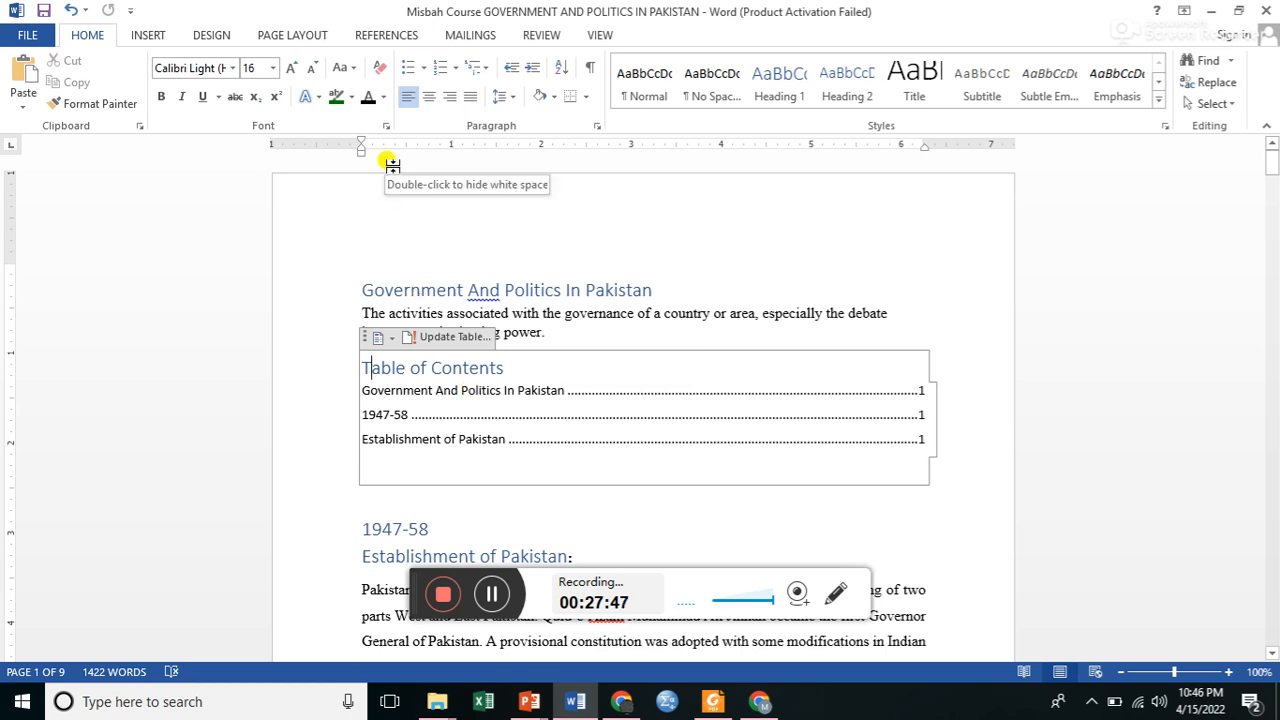
pyautogui.click(384, 35)
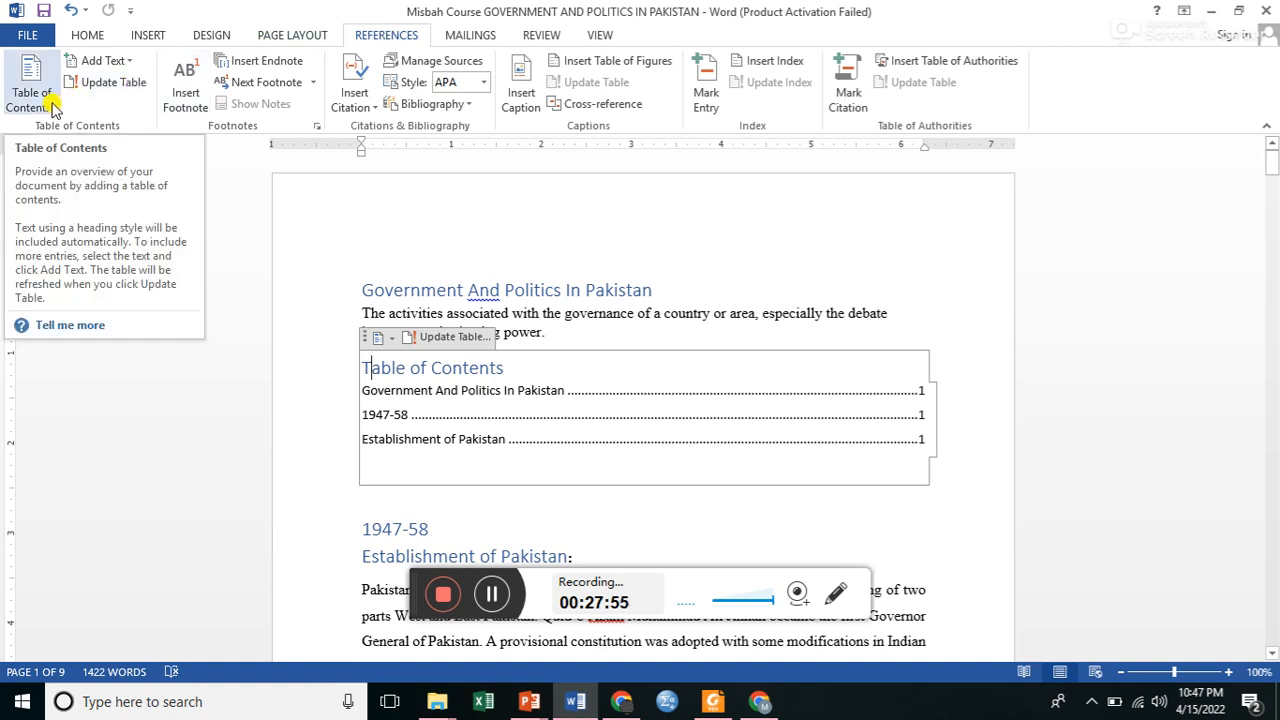
pyautogui.click(82, 36)
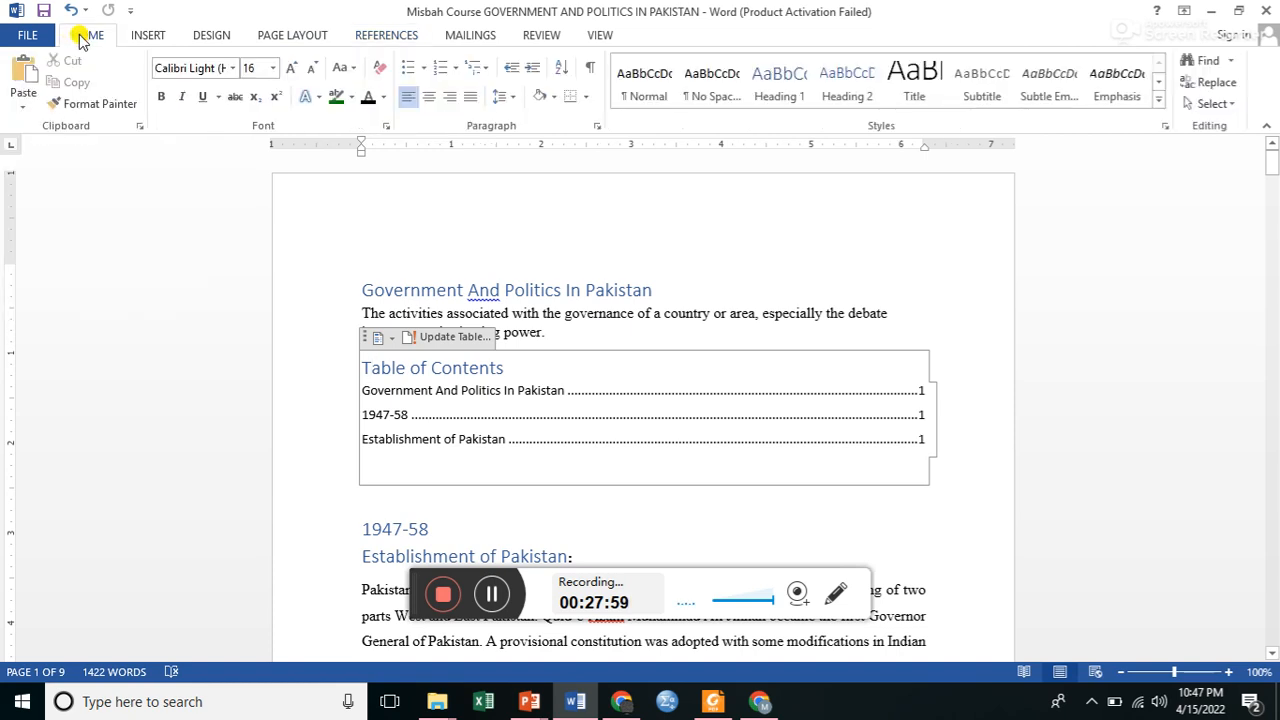
pyautogui.click(660, 104)
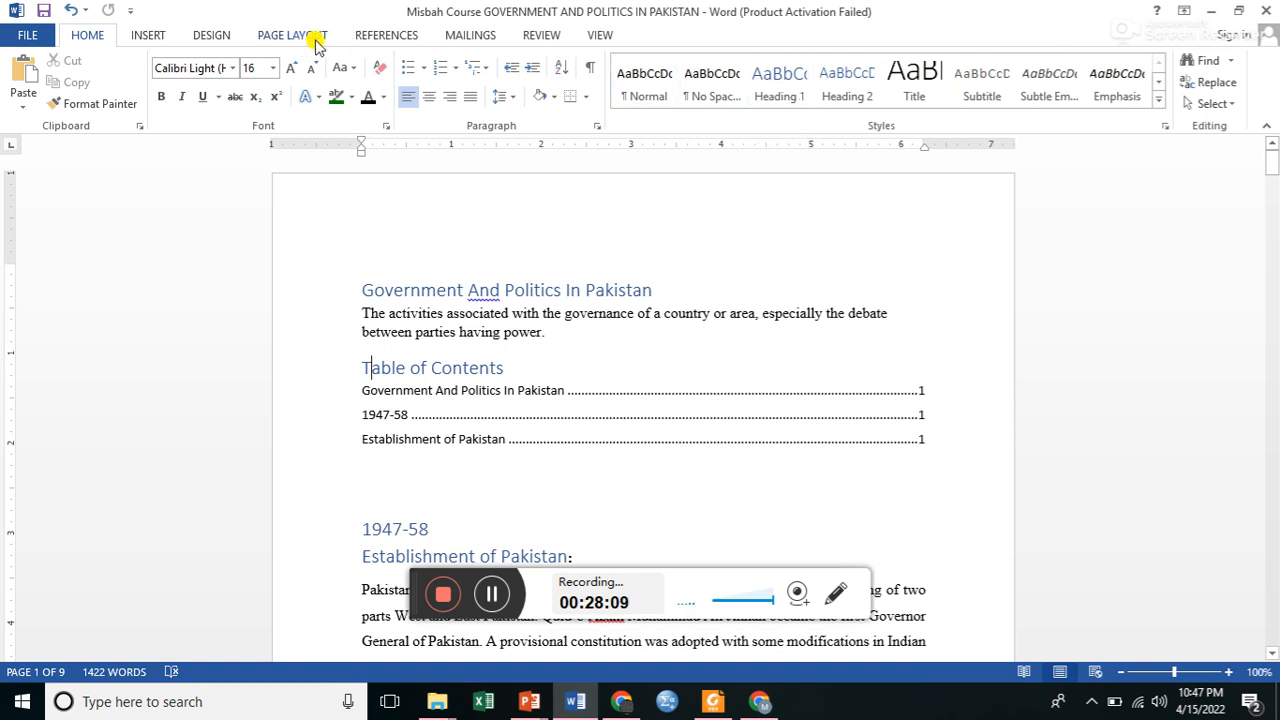
# Insert a footnote in the "Table of Contents" heading with a short sentence introducing the author by name.
pyautogui.click(378, 35)
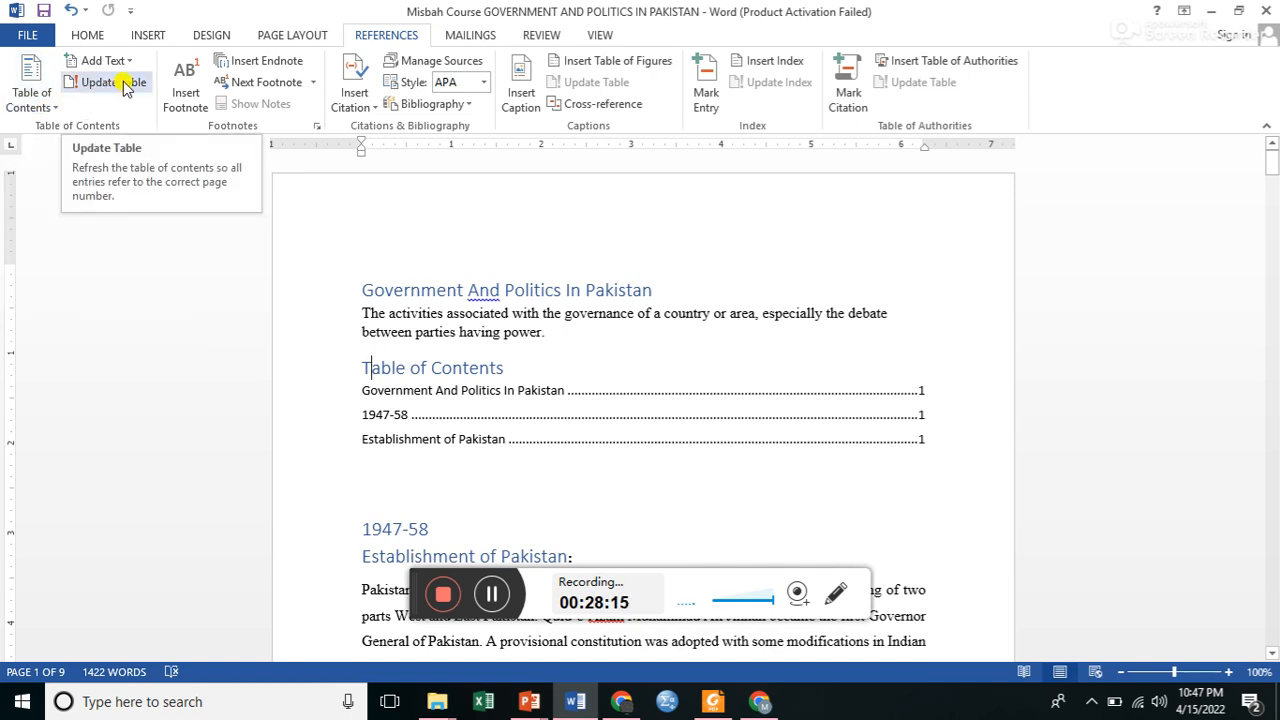
pyautogui.click(186, 92)
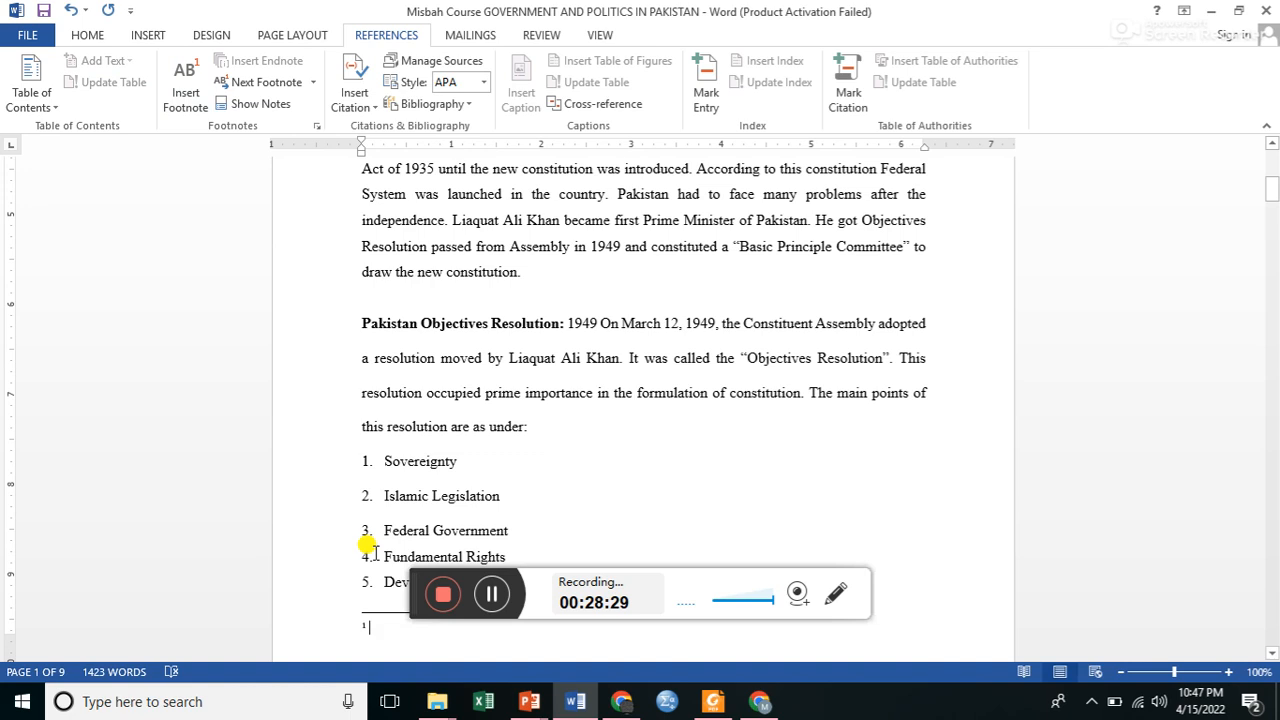
pyautogui.write('th')
pyautogui.write(' Dr. Misbah.')
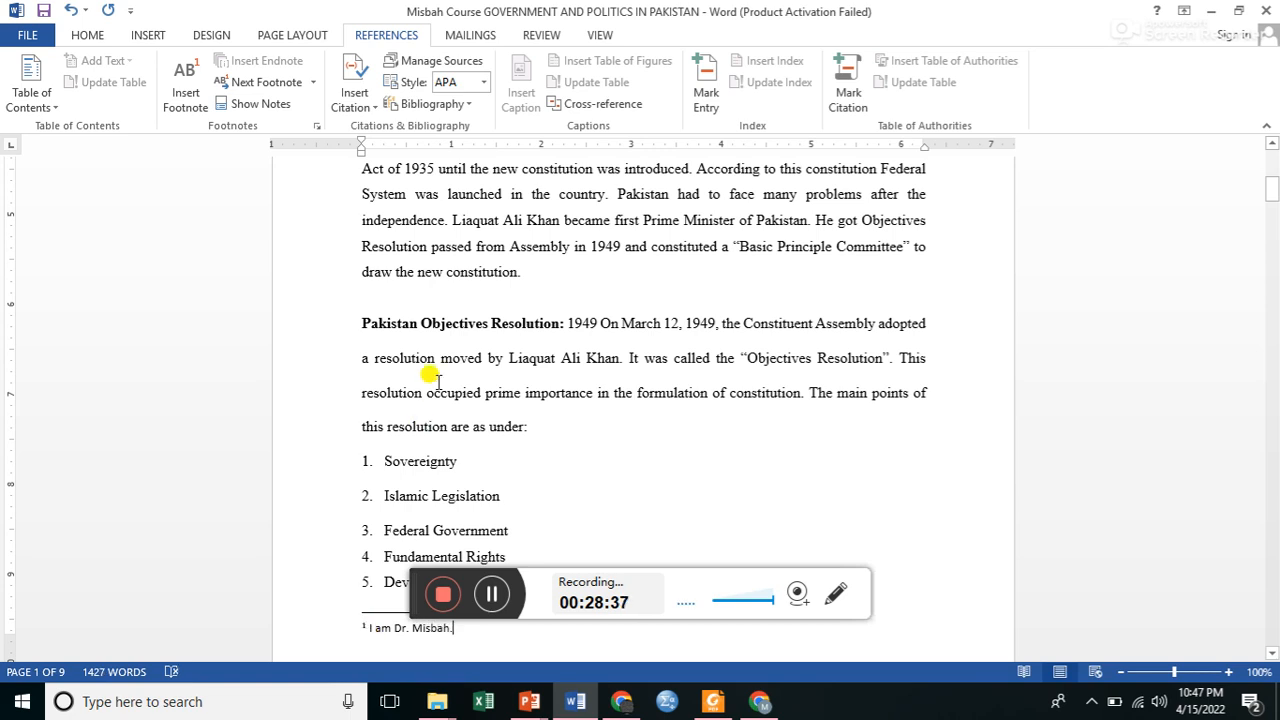
pyautogui.click(362, 628)
# Add a footnote after "Sovereignty" reading "It is the supreme power which enables a state superior to all other human associations.".
pyautogui.click(450, 427)
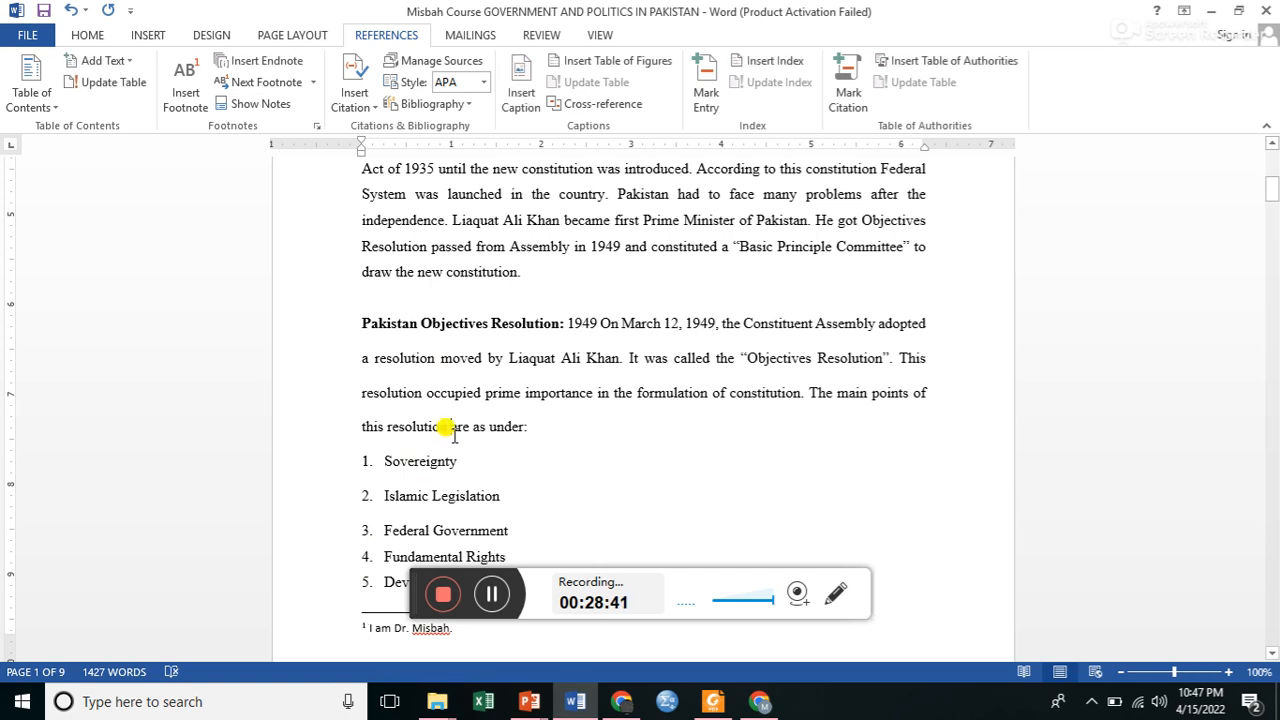
pyautogui.click(457, 461)
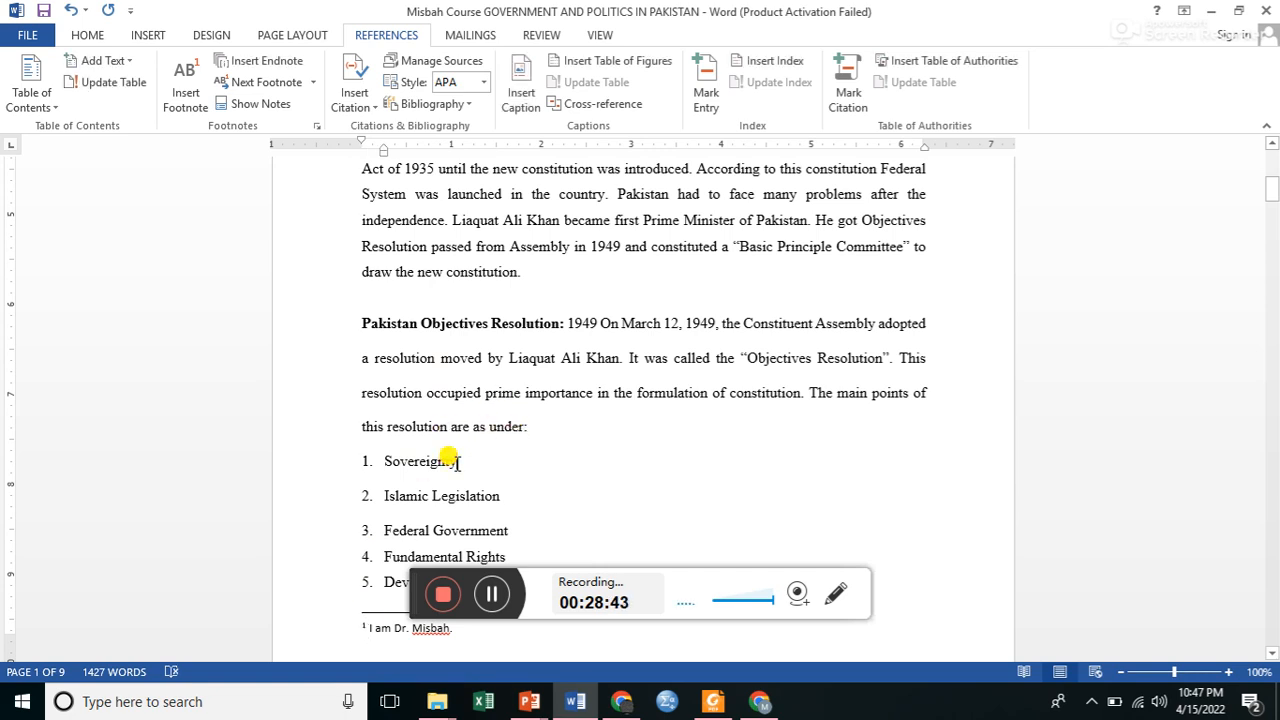
pyautogui.click(190, 97)
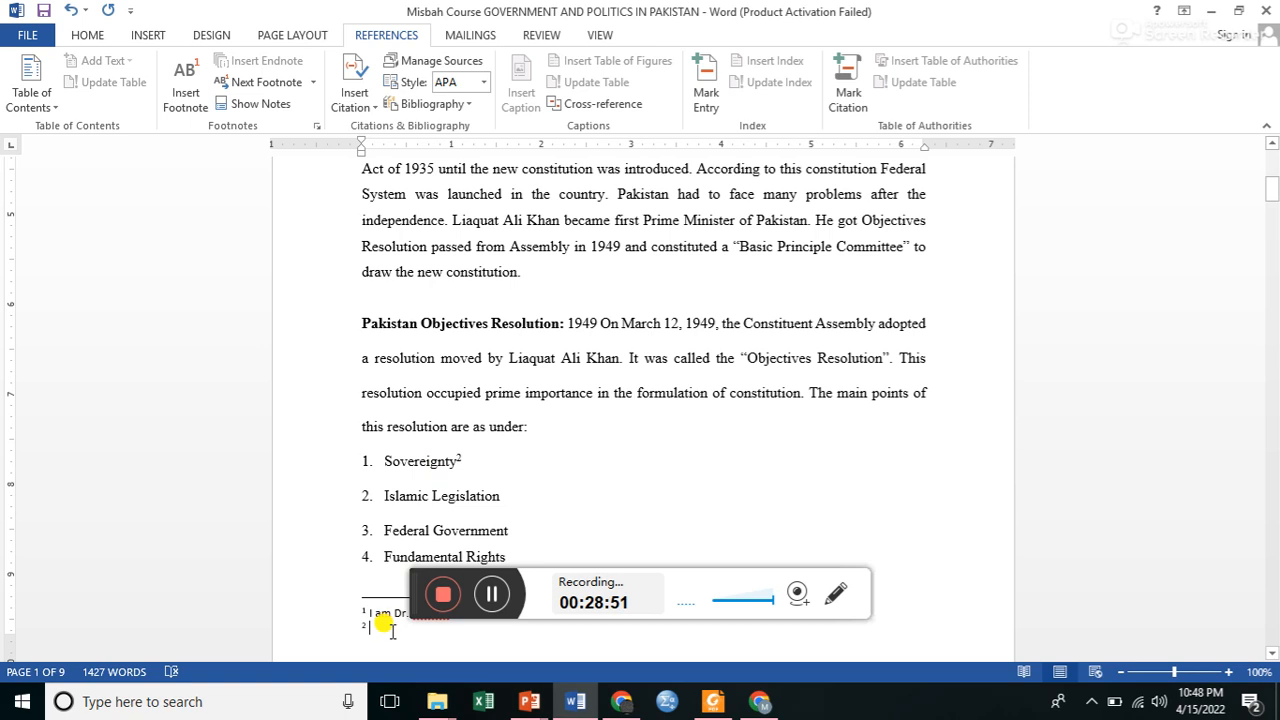
pyautogui.write('It is the supreme ')
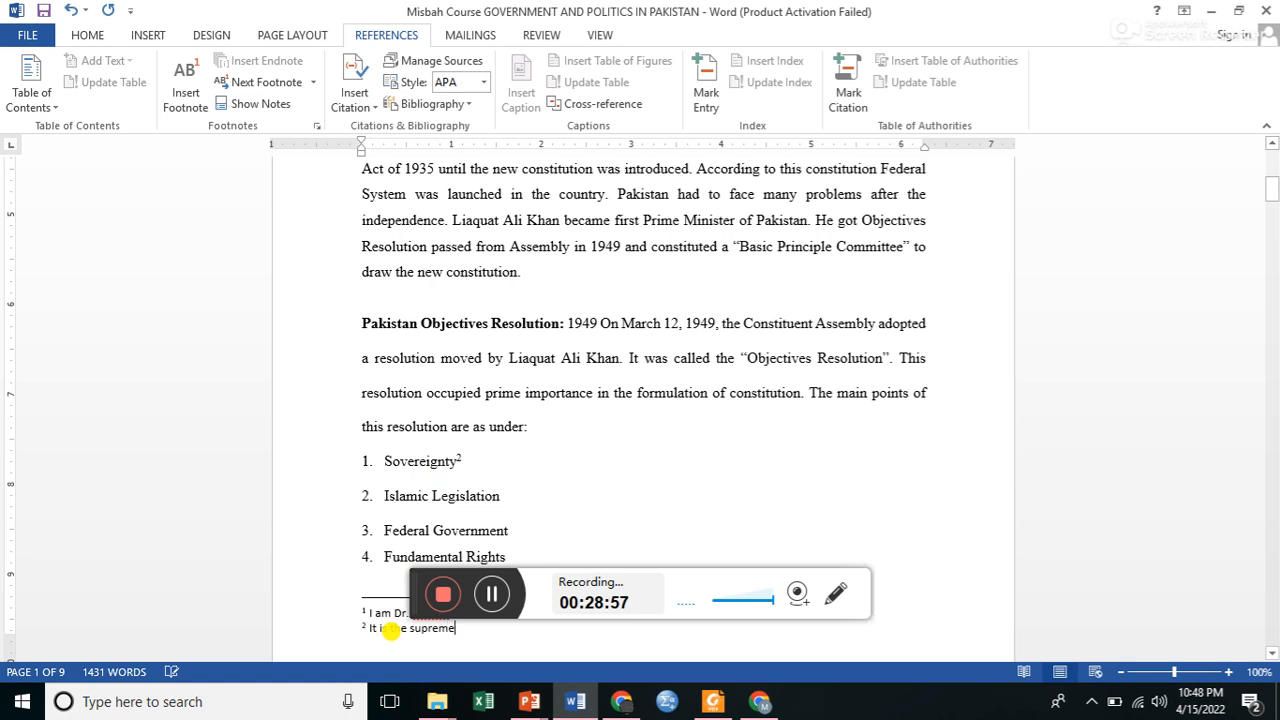
pyautogui.write('power which enables a satte')
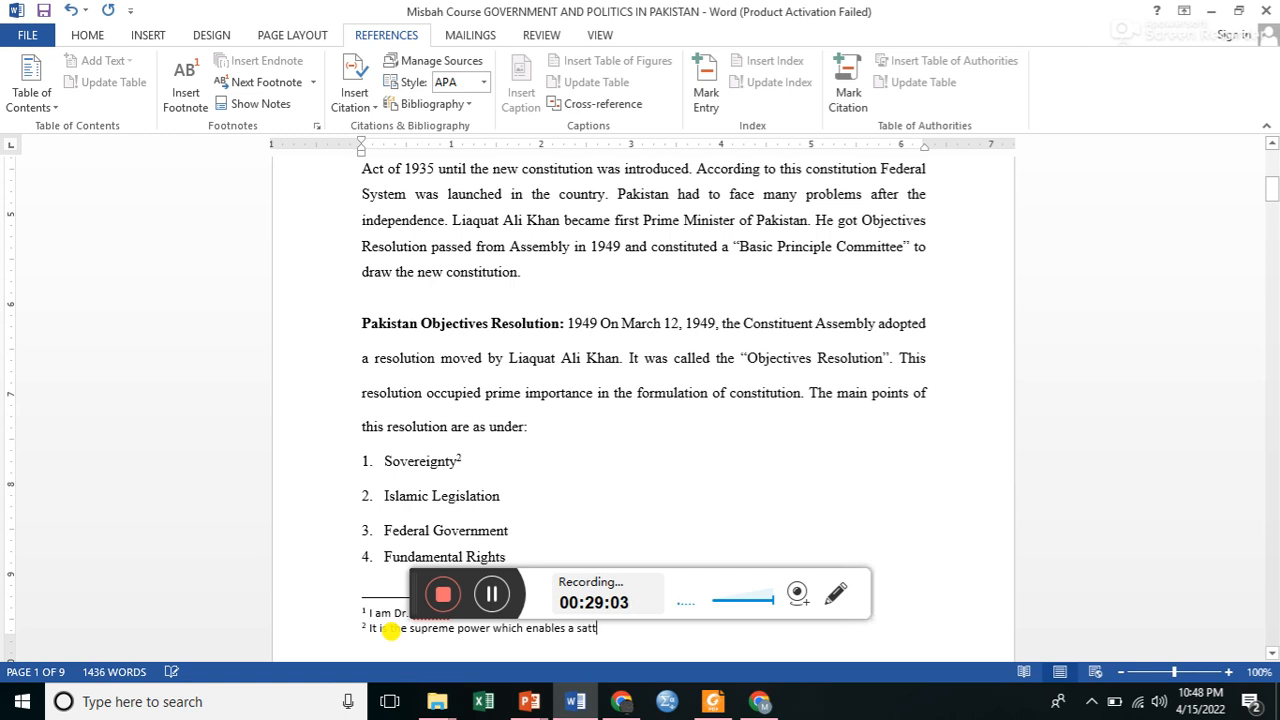
pyautogui.press('BackSpace')
pyautogui.press('BackSpace')
pyautogui.press('BackSpace')
pyautogui.press('BackSpace')
pyautogui.press('BackSpace')
pyautogui.write('tate superior to all other huuma')
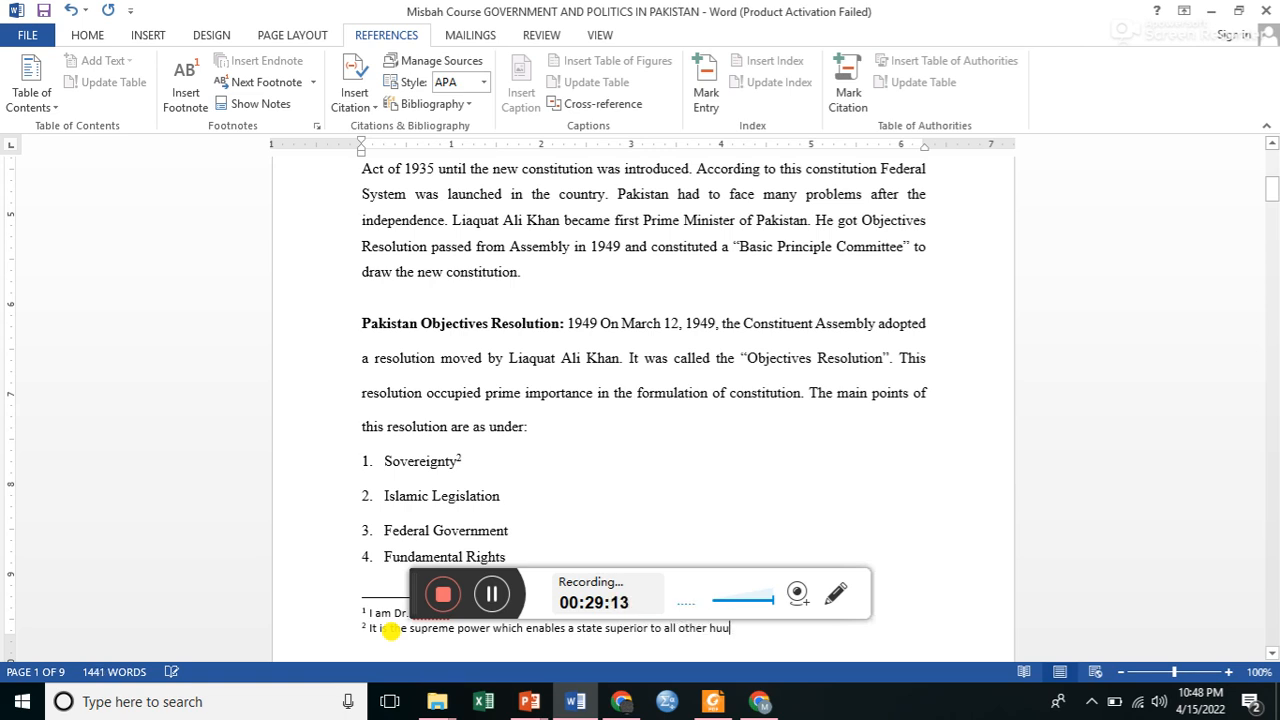
pyautogui.press('BackSpace')
pyautogui.press('BackSpace')
pyautogui.press('BackSpace')
pyautogui.write('man associations.')
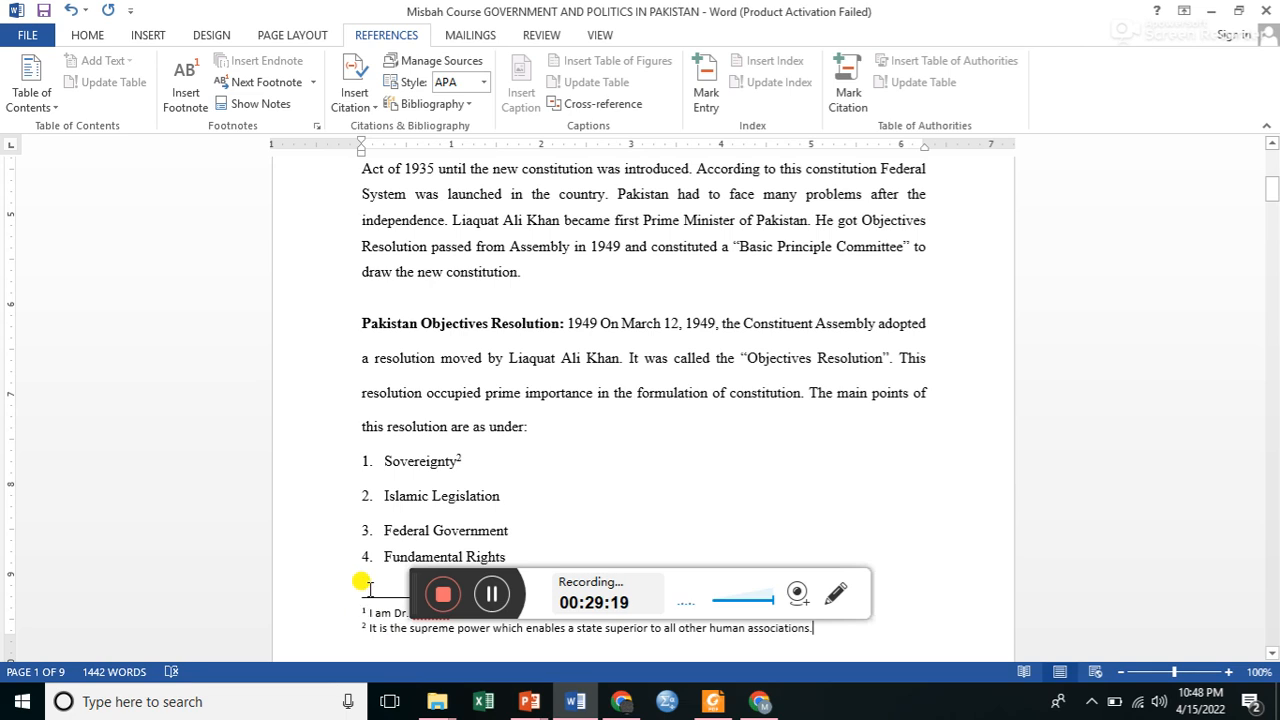
# Insert a blank footnote after "Islamic Legislation" and jump to the next footnote.
pyautogui.click(504, 494)
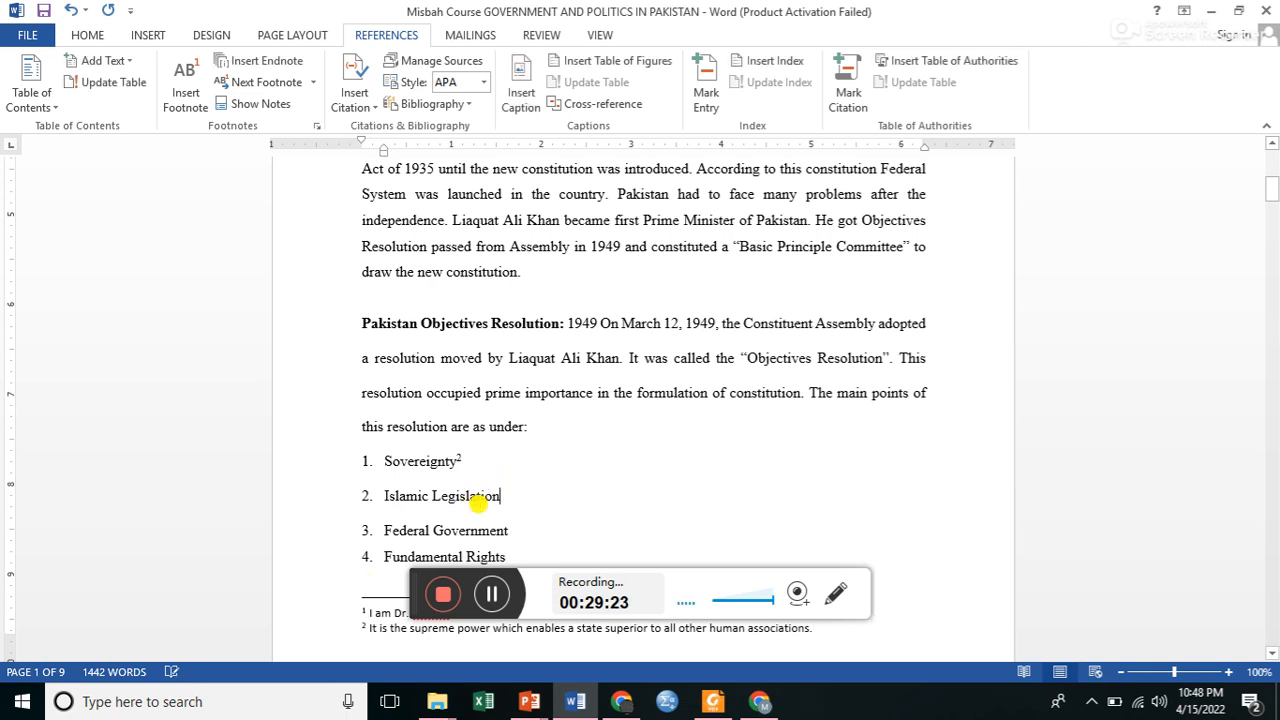
pyautogui.click(187, 100)
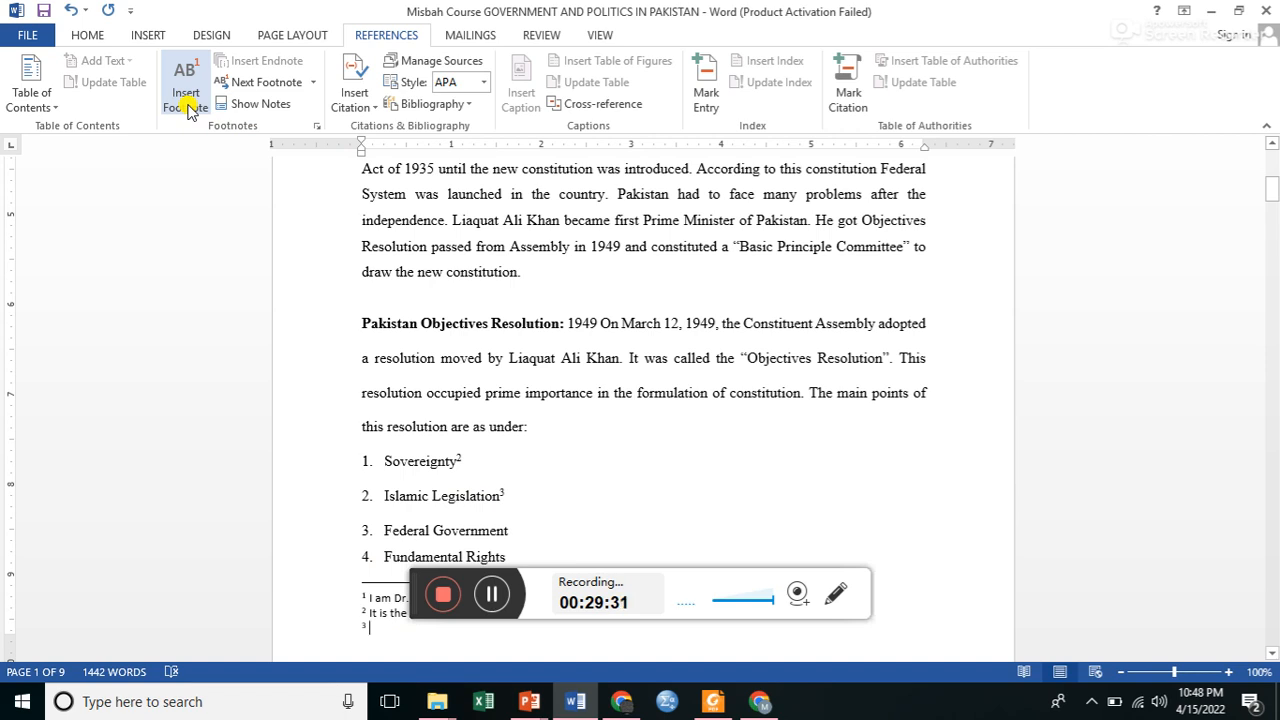
pyautogui.click(245, 88)
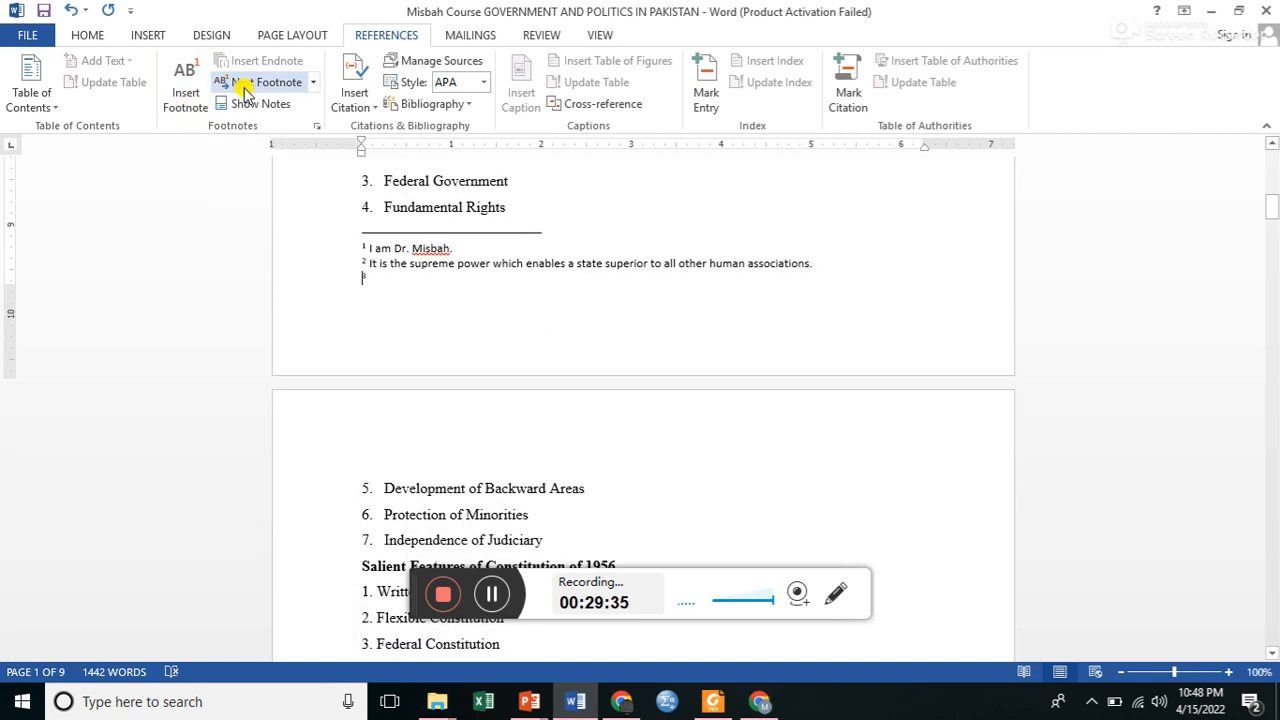
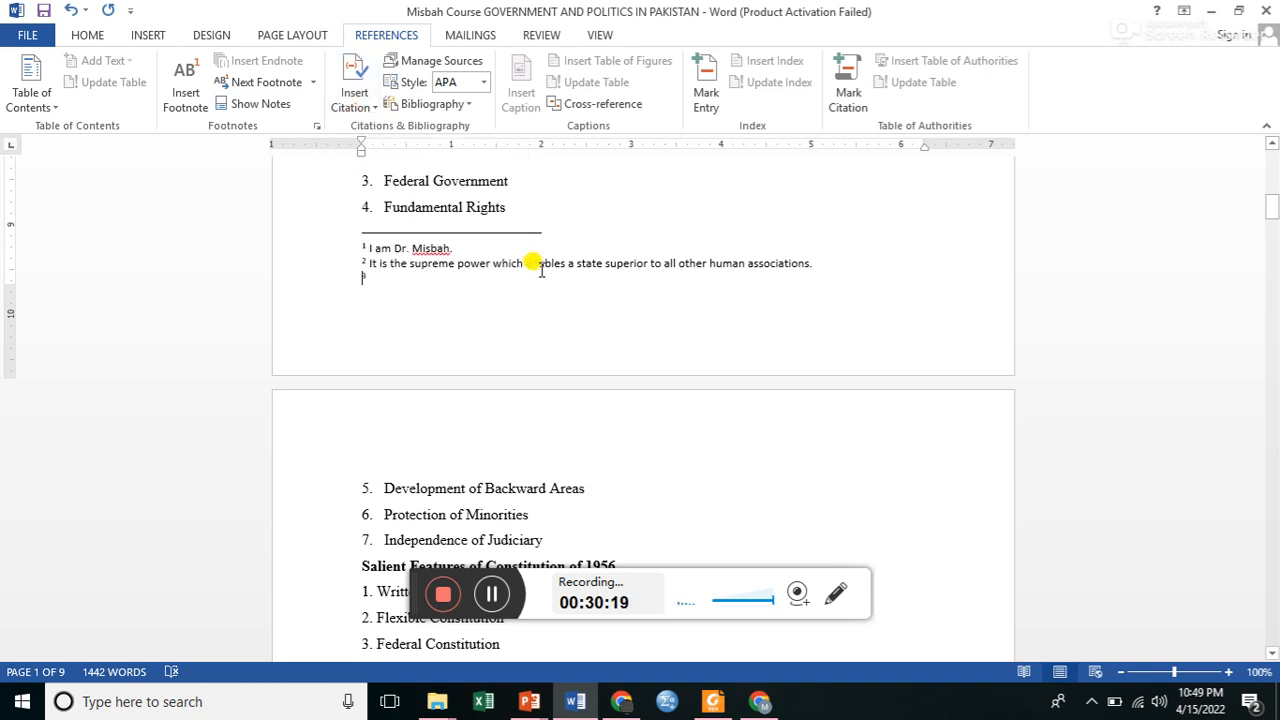
# Start adding a new citation source after "Independence of Judiciary" in the Salient Features of Constitution of 1956 list.
pyautogui.press('Down')
pyautogui.press('Down')
pyautogui.press('Down')
pyautogui.press('Down')
pyautogui.press('Down')
pyautogui.press('Down')
pyautogui.press('Down')
pyautogui.press('Down')
pyautogui.press('Down')
pyautogui.press('Down')
pyautogui.press('Down')
pyautogui.press('Down')
pyautogui.press('Down')
pyautogui.press('Down')
pyautogui.press('Down')
pyautogui.press('Down')
pyautogui.press('Down')
pyautogui.press('Down')
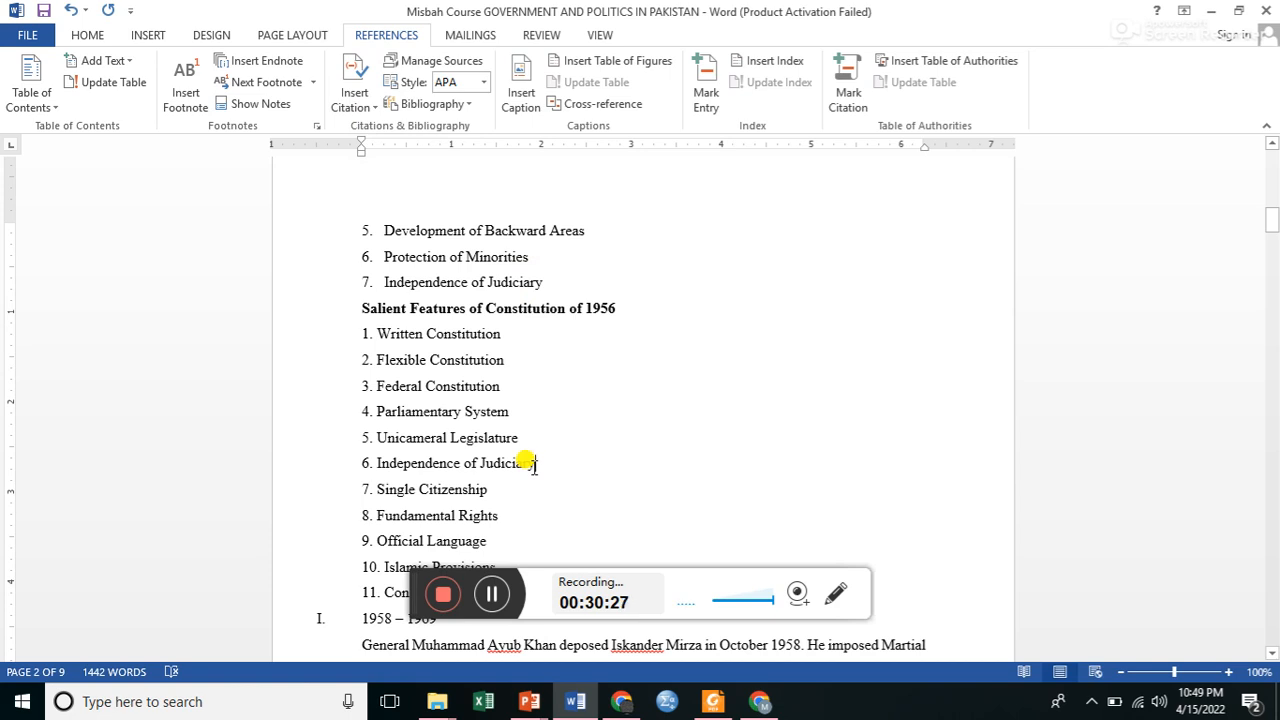
pyautogui.click(364, 110)
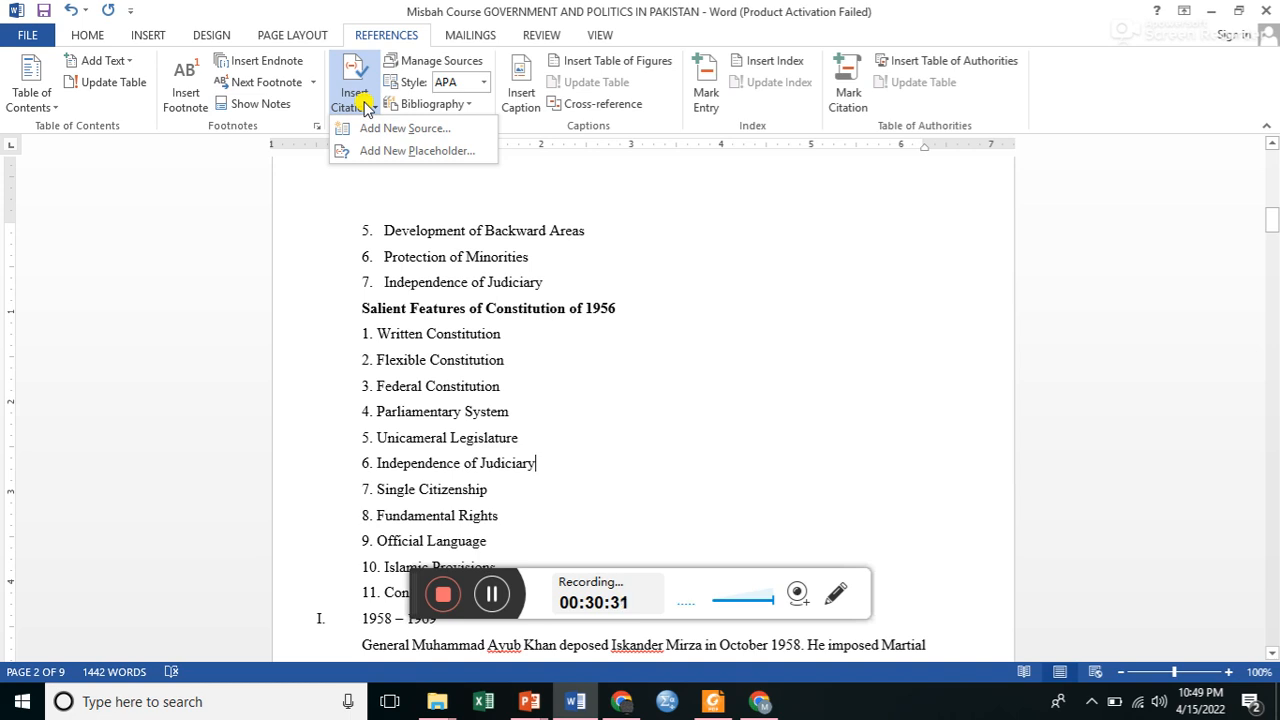
pyautogui.click(366, 126)
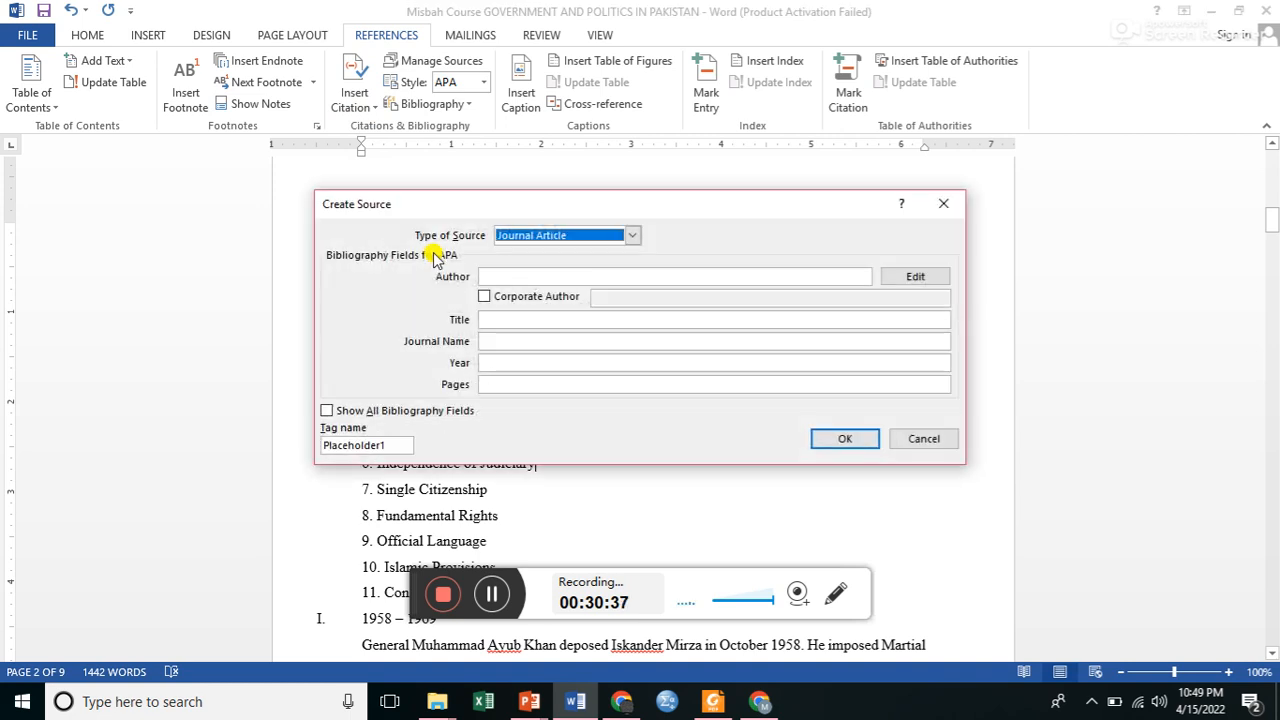
# Look through the available source types and choose Journal Article for the new source.
pyautogui.click(632, 235)
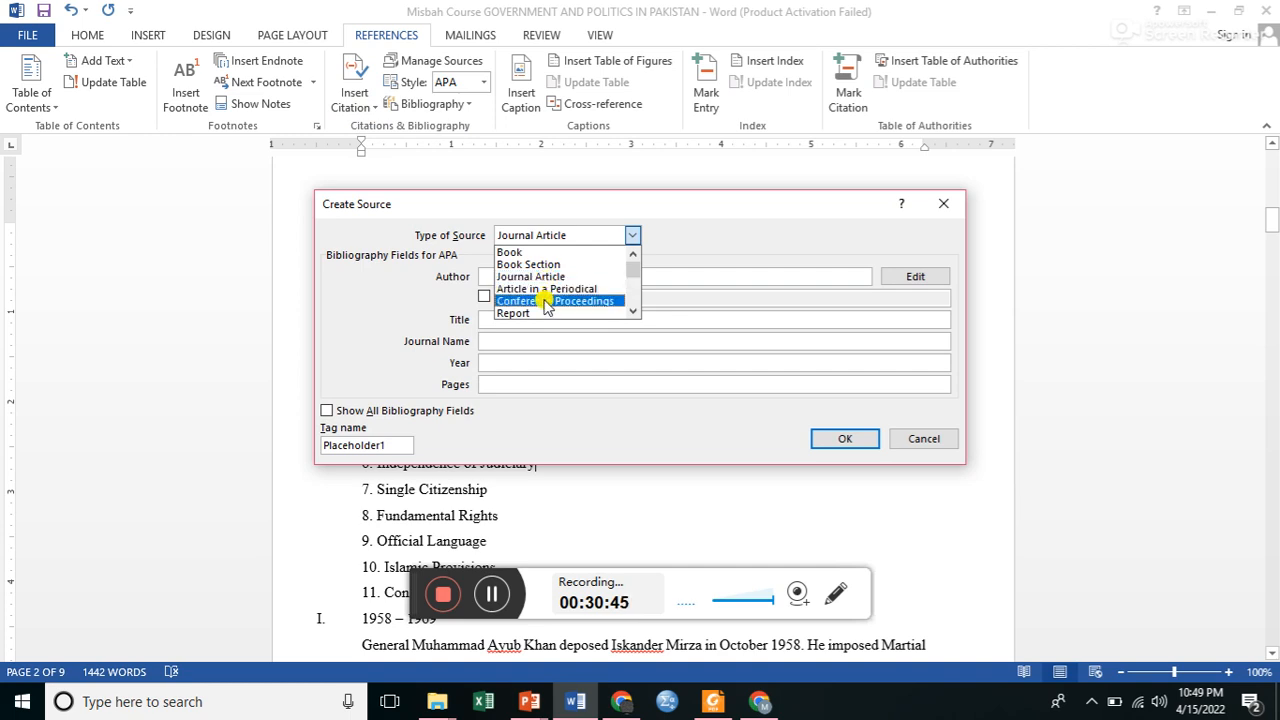
pyautogui.click(632, 313)
pyautogui.click(632, 313)
pyautogui.click(632, 313)
pyautogui.click(632, 313)
pyautogui.click(632, 313)
pyautogui.click(632, 313)
pyautogui.click(632, 313)
pyautogui.click(632, 313)
pyautogui.click(632, 313)
pyautogui.click(632, 313)
pyautogui.click(632, 313)
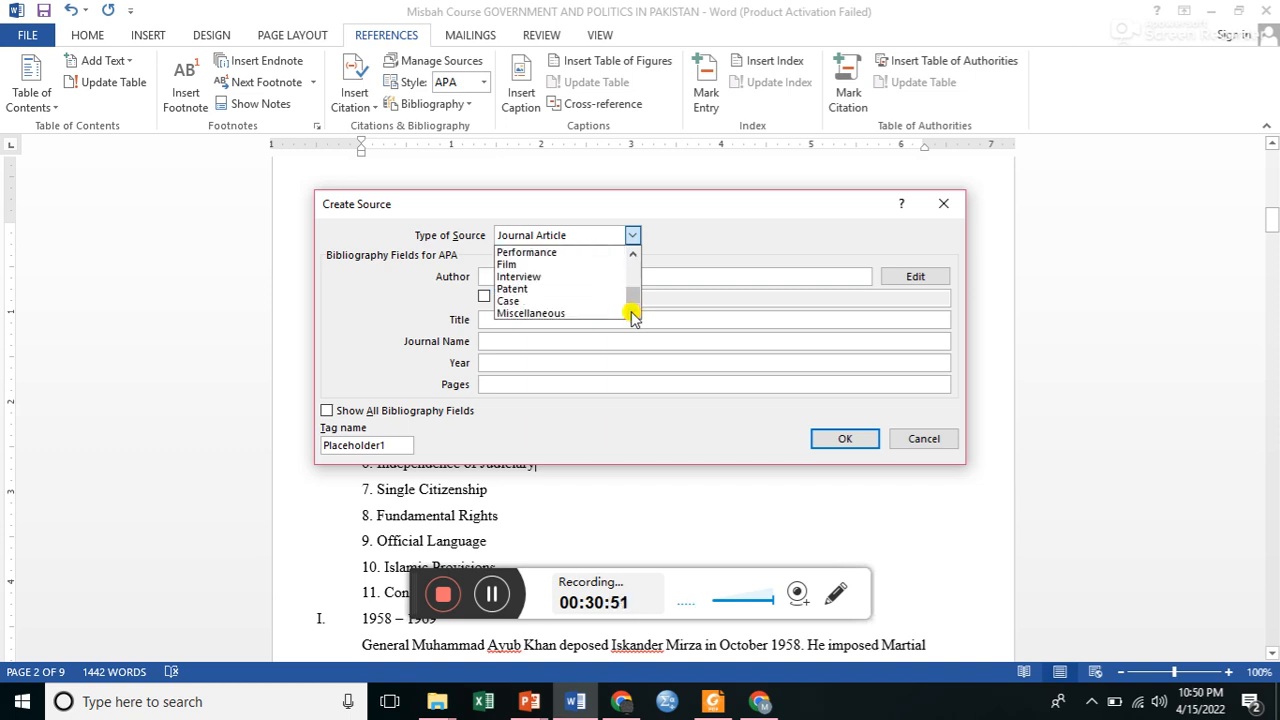
pyautogui.click(631, 271)
pyautogui.click(631, 271)
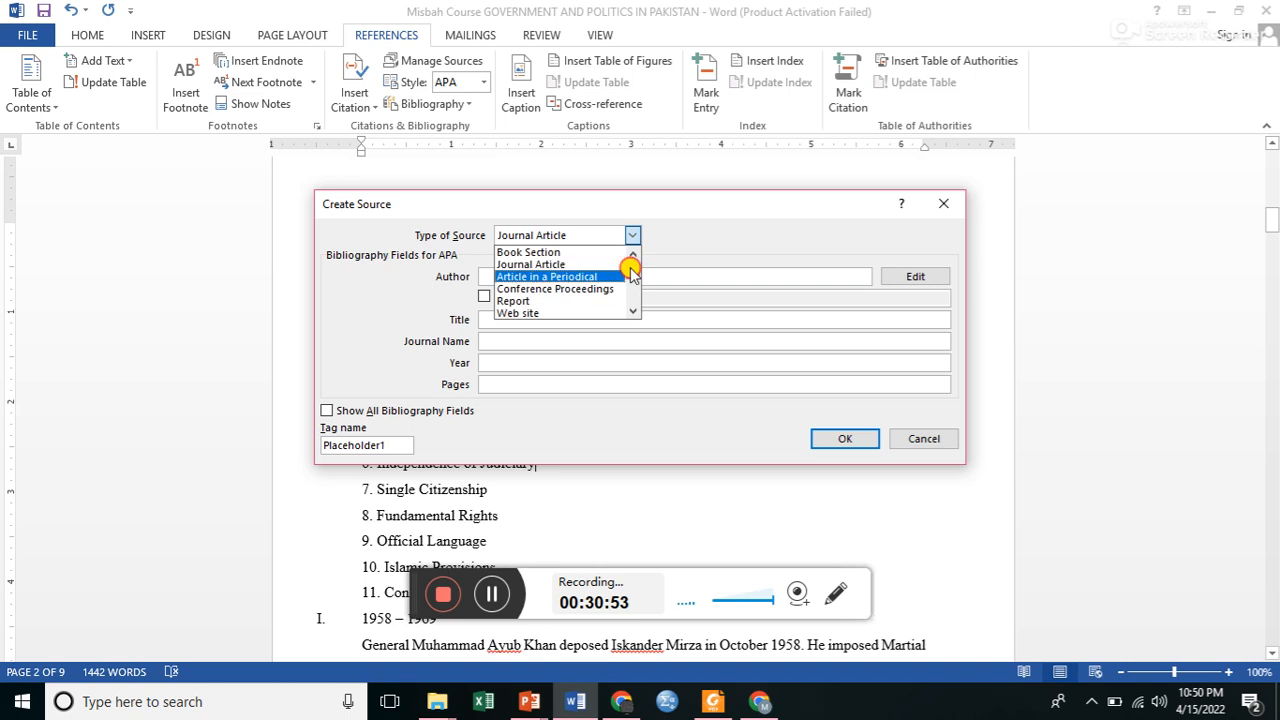
pyautogui.click(556, 264)
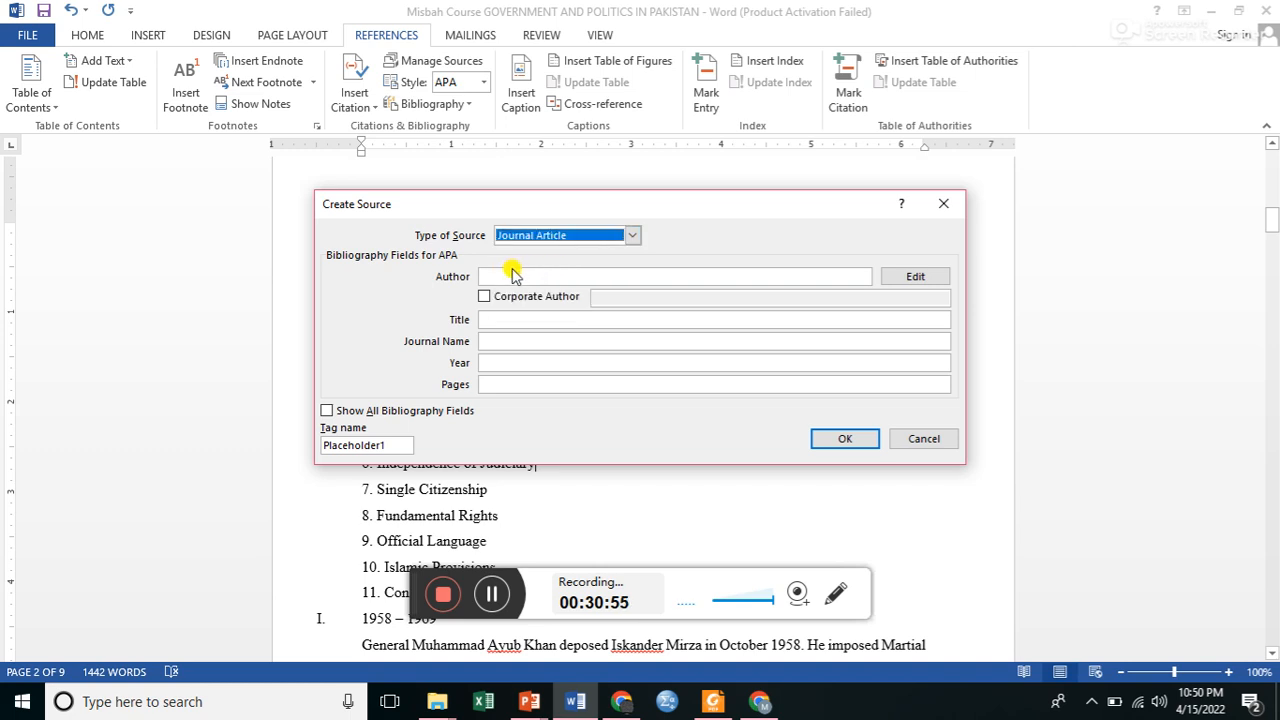
# Enter the author's full name and the title "pakistan an indepdent state" for the journal article source.
pyautogui.click(512, 274)
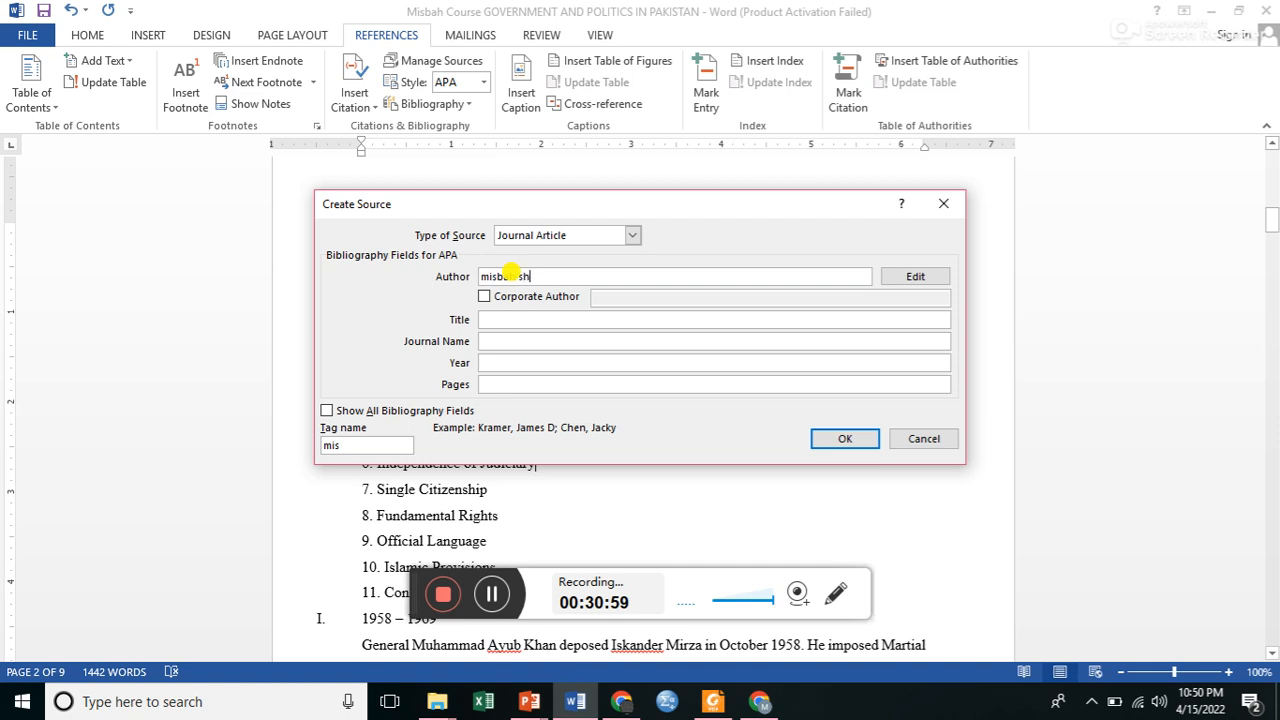
pyautogui.click(506, 319)
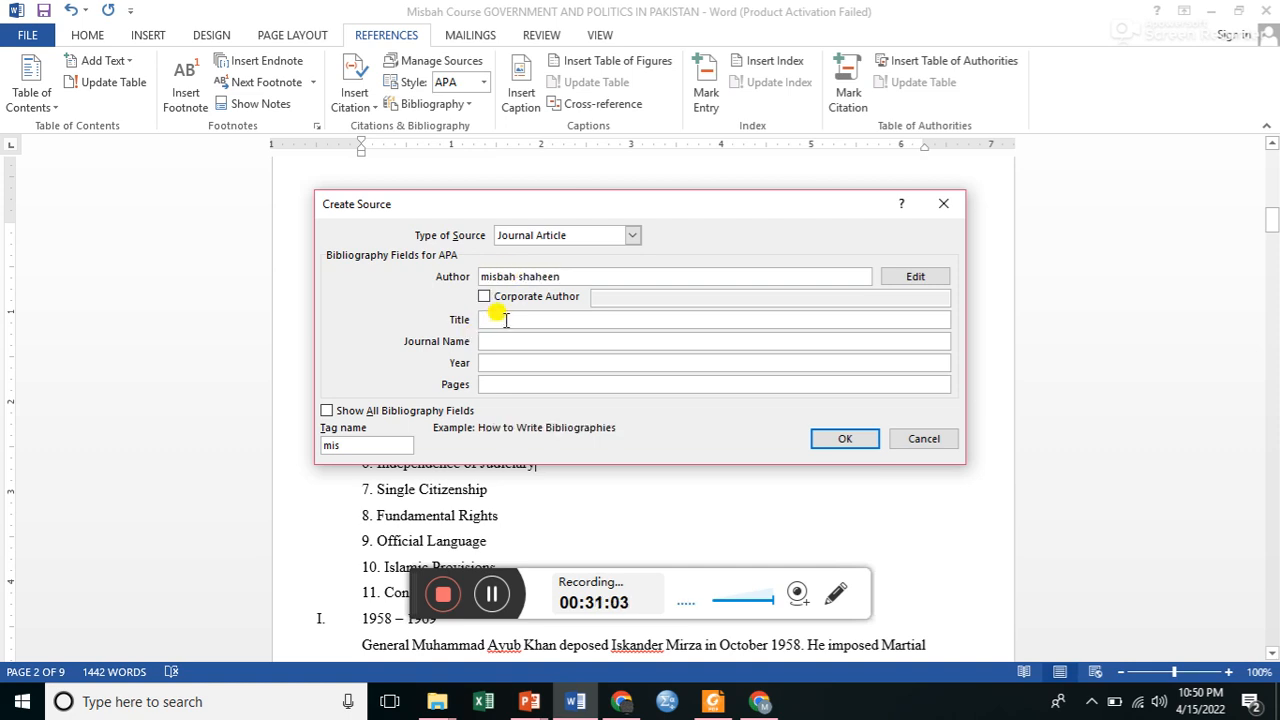
pyautogui.write('pakistan an indepdent state')
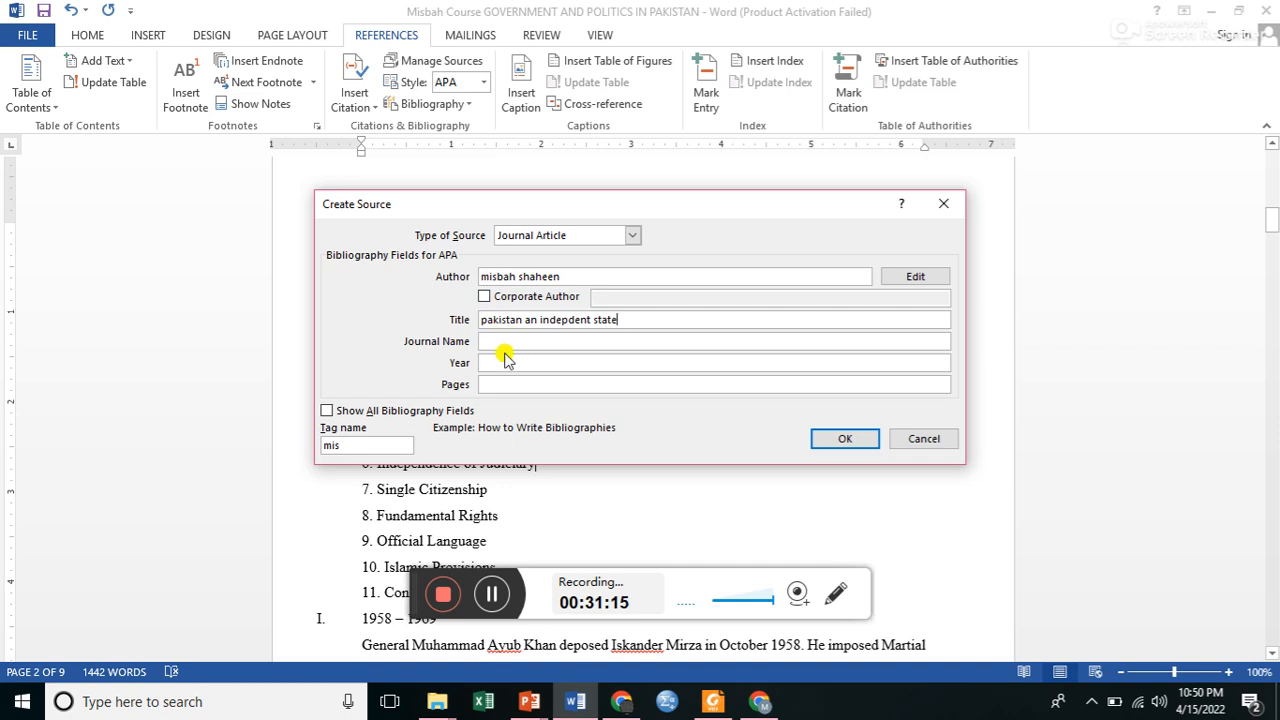
# Set the source's journal name to "ajips", the year to 2022 and the pages to 12-18.
pyautogui.click(497, 341)
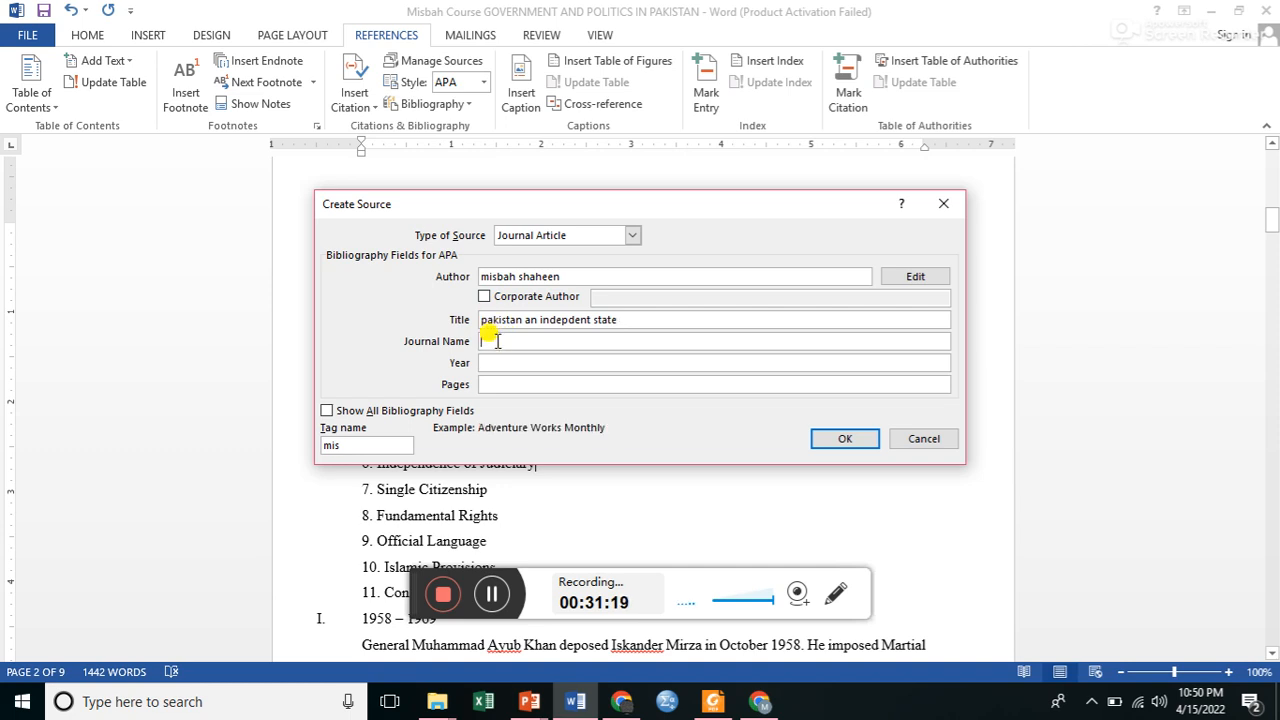
pyautogui.write('ajips')
pyautogui.click(493, 362)
pyautogui.write('2022')
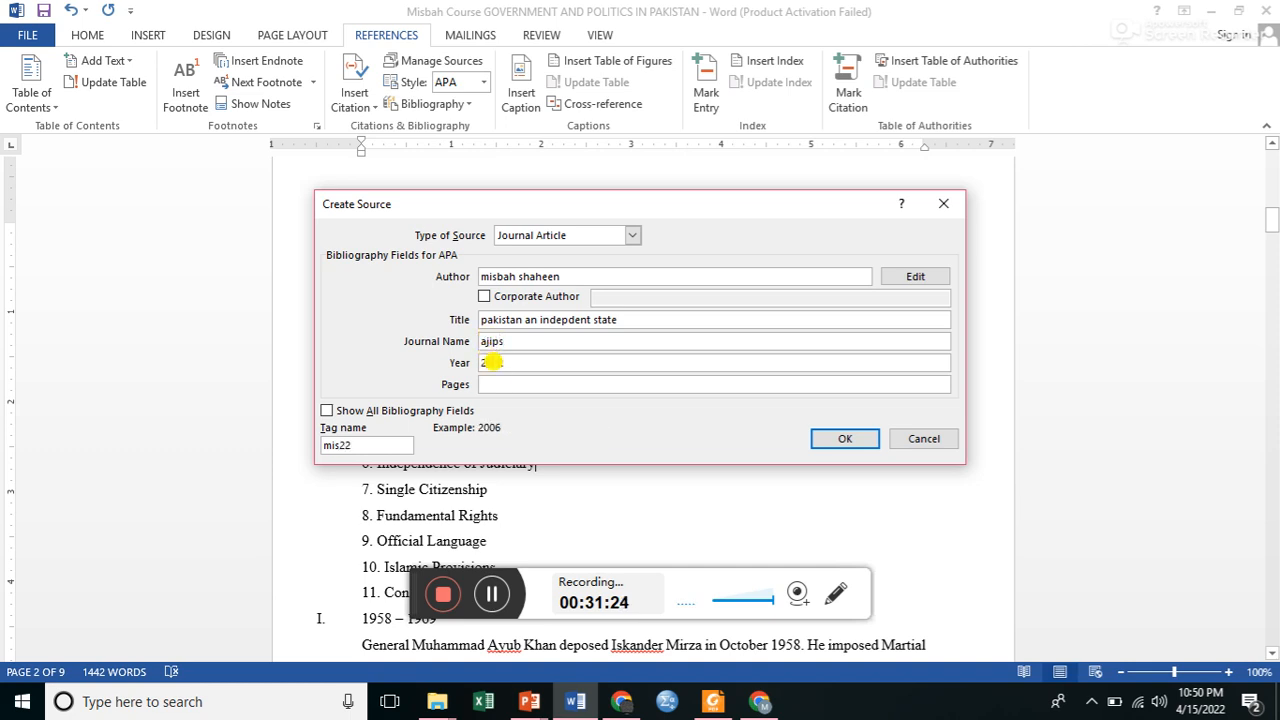
pyautogui.click(492, 384)
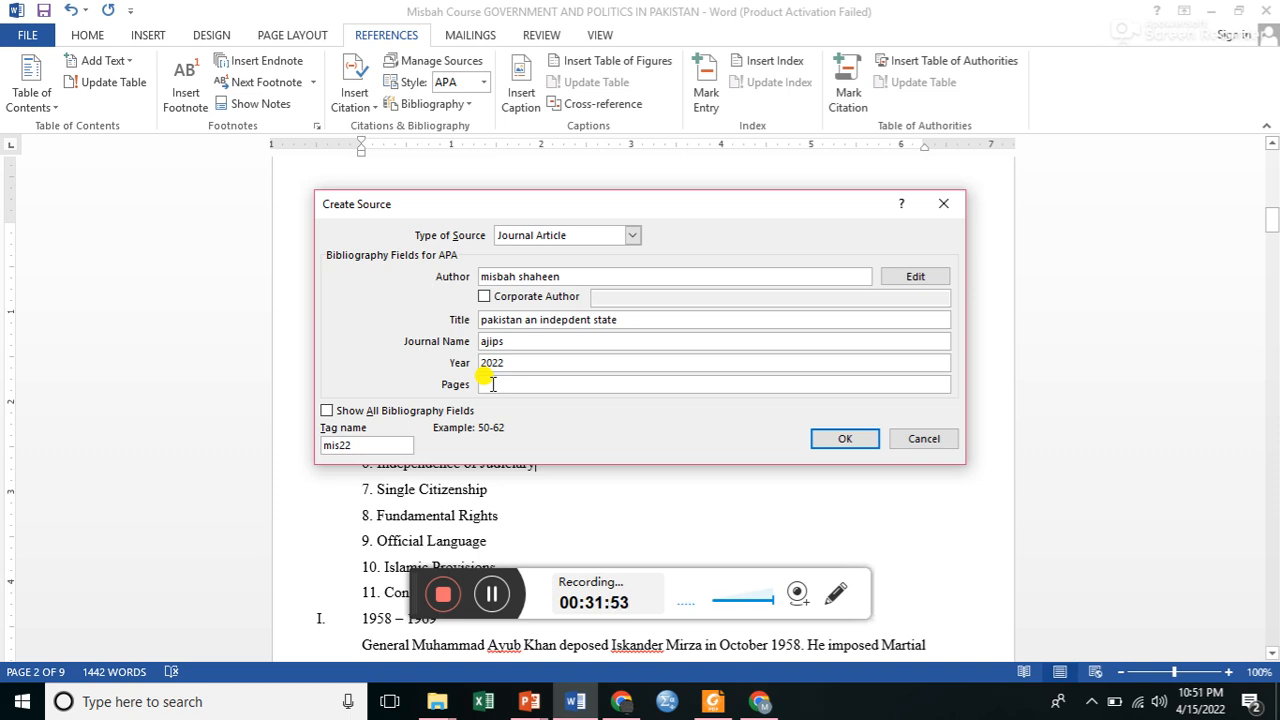
pyautogui.write('12-18')
# Show all bibliography fields, set the volume to "v" and the issue to 1, and insert the citation.
pyautogui.click(328, 411)
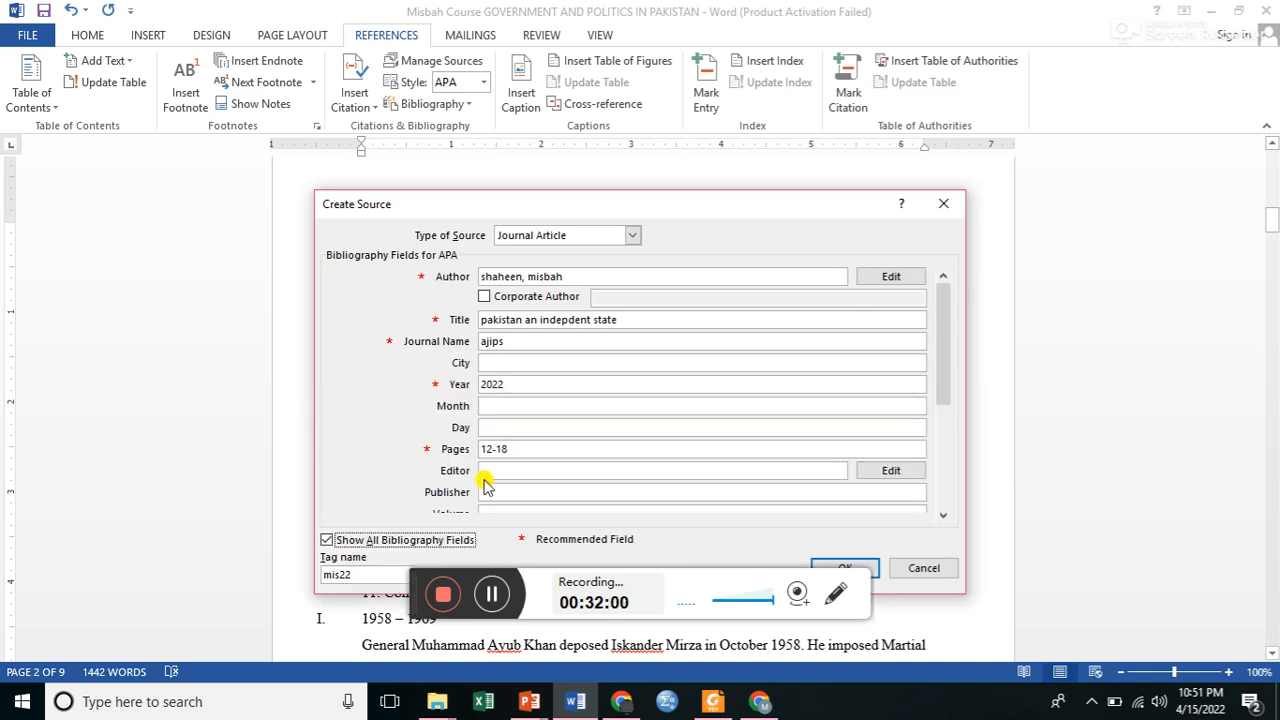
pyautogui.click(622, 491)
pyautogui.press('Tab')
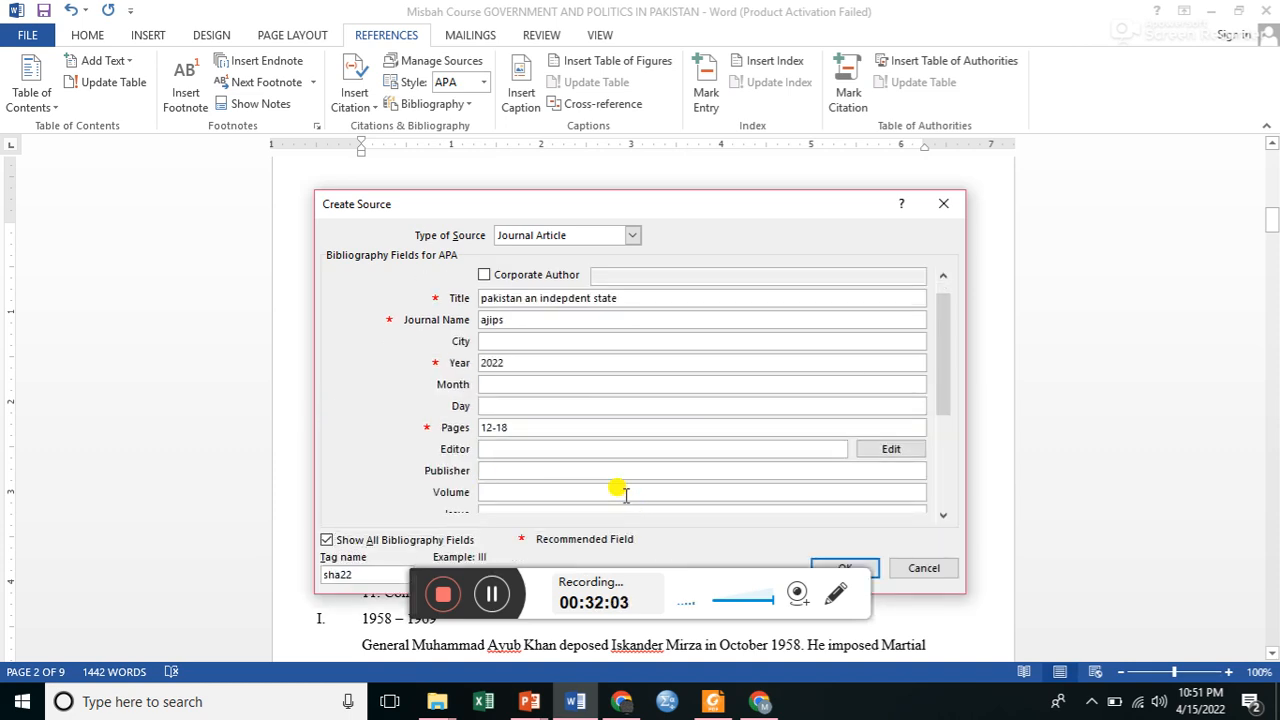
pyautogui.write('v')
pyautogui.press('Tab')
pyautogui.write('1')
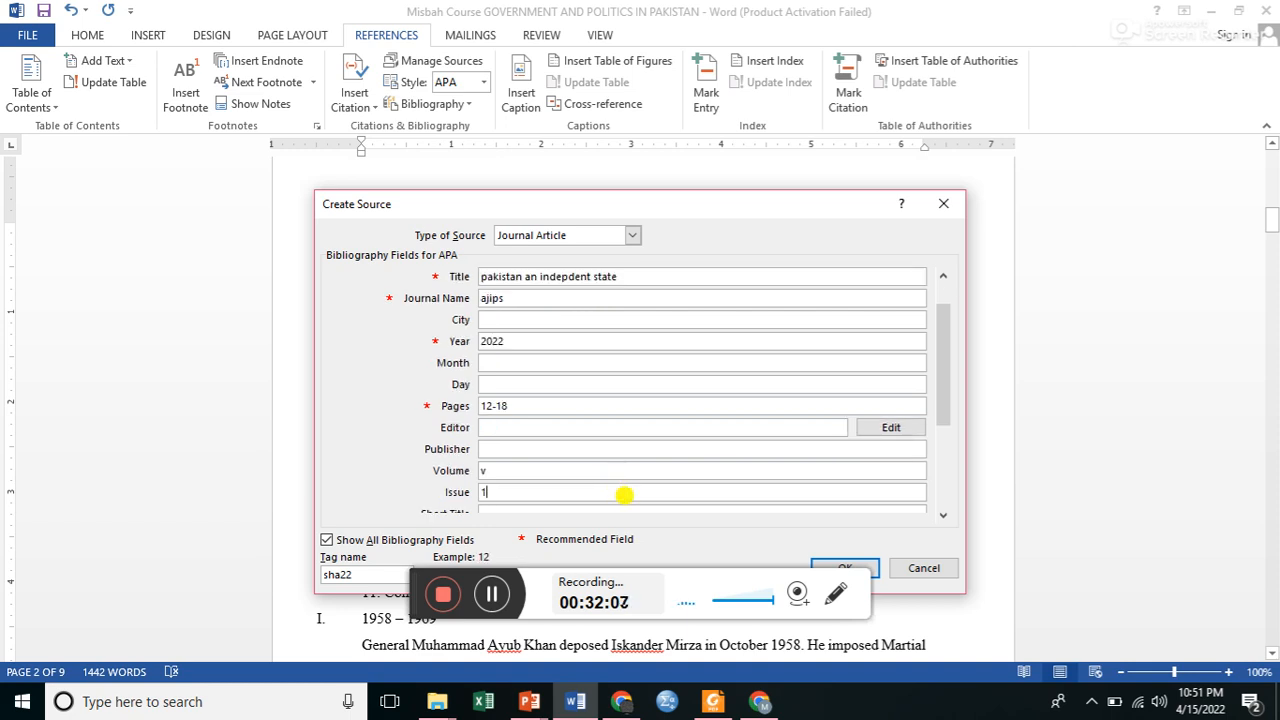
pyautogui.click(838, 570)
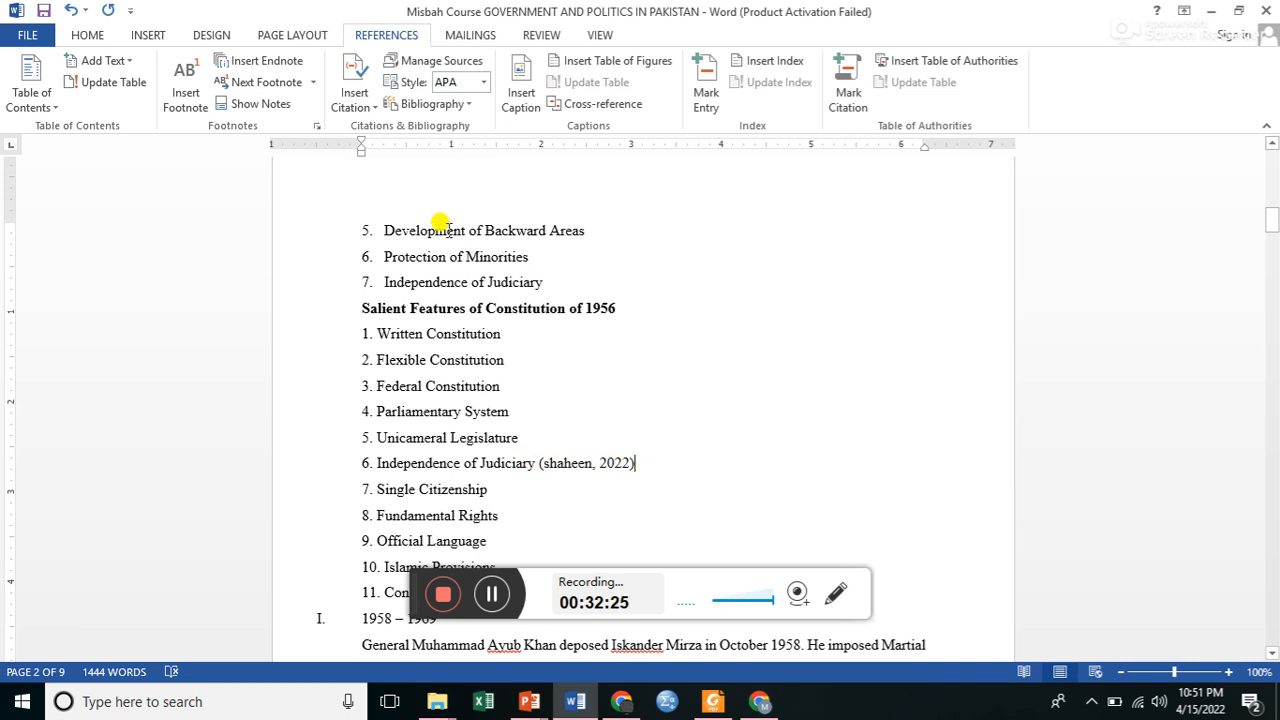
# Check the saved sources that are available for citing in the document.
pyautogui.click(358, 108)
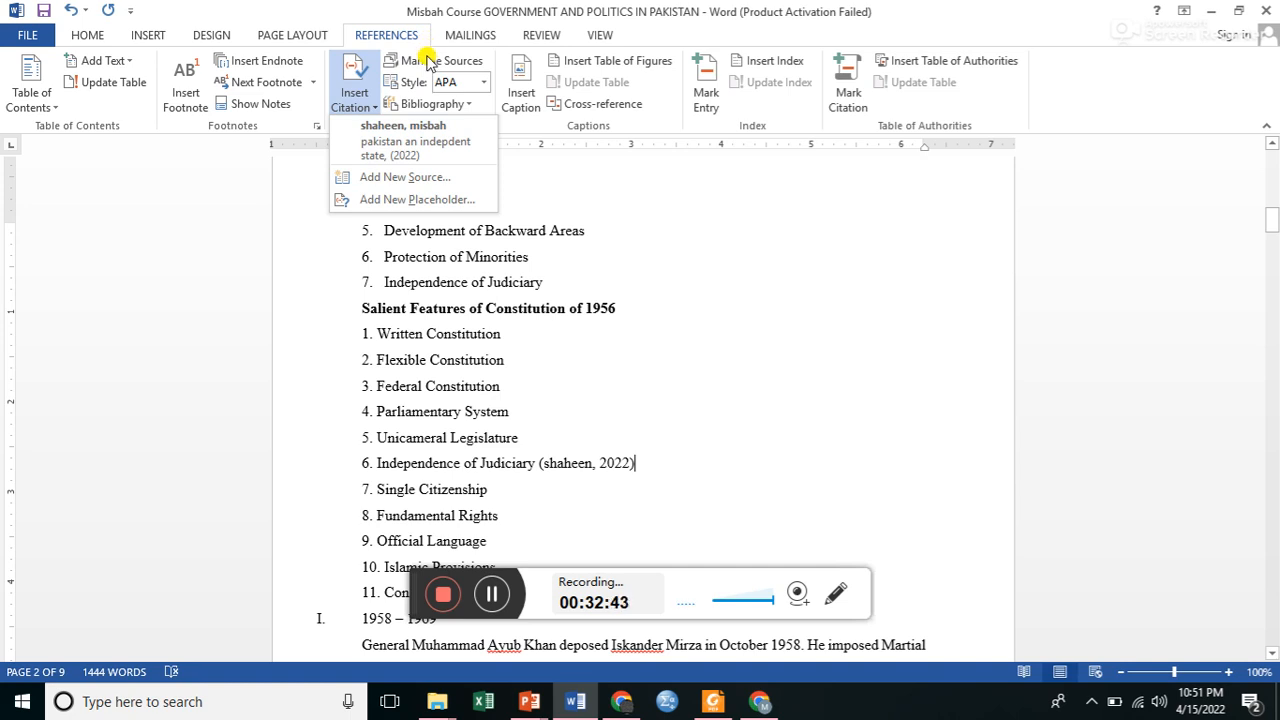
pyautogui.click(570, 226)
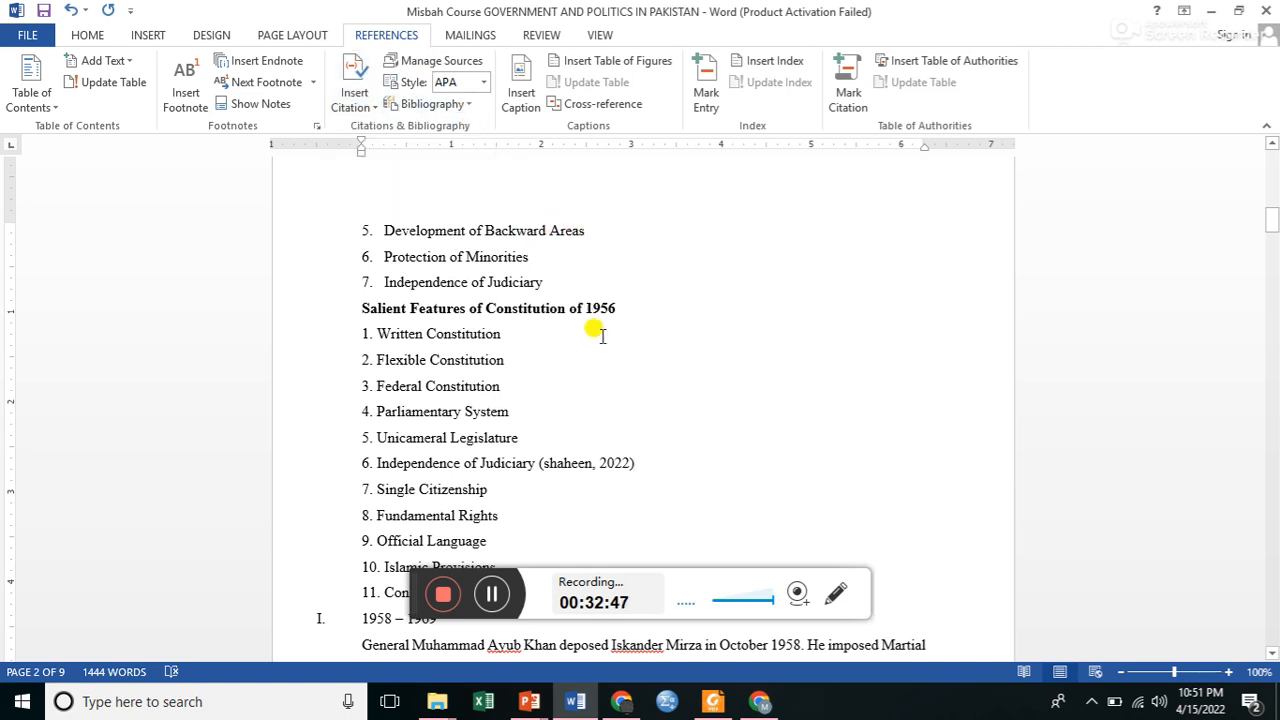
# Insert a plain bibliography without a heading in the blank space above "1971 – 1977" on page 4.
pyautogui.press('Down')
pyautogui.scroll(-10, 598, 335)
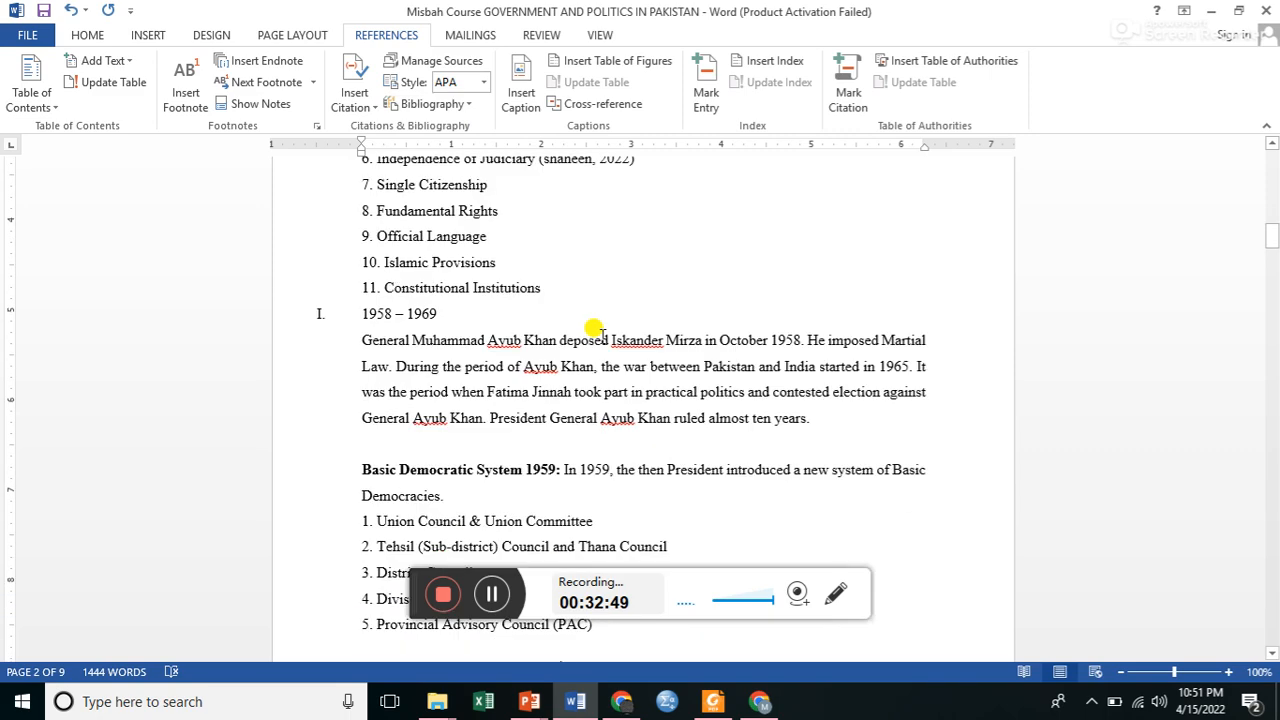
pyautogui.scroll(-20, 598, 335)
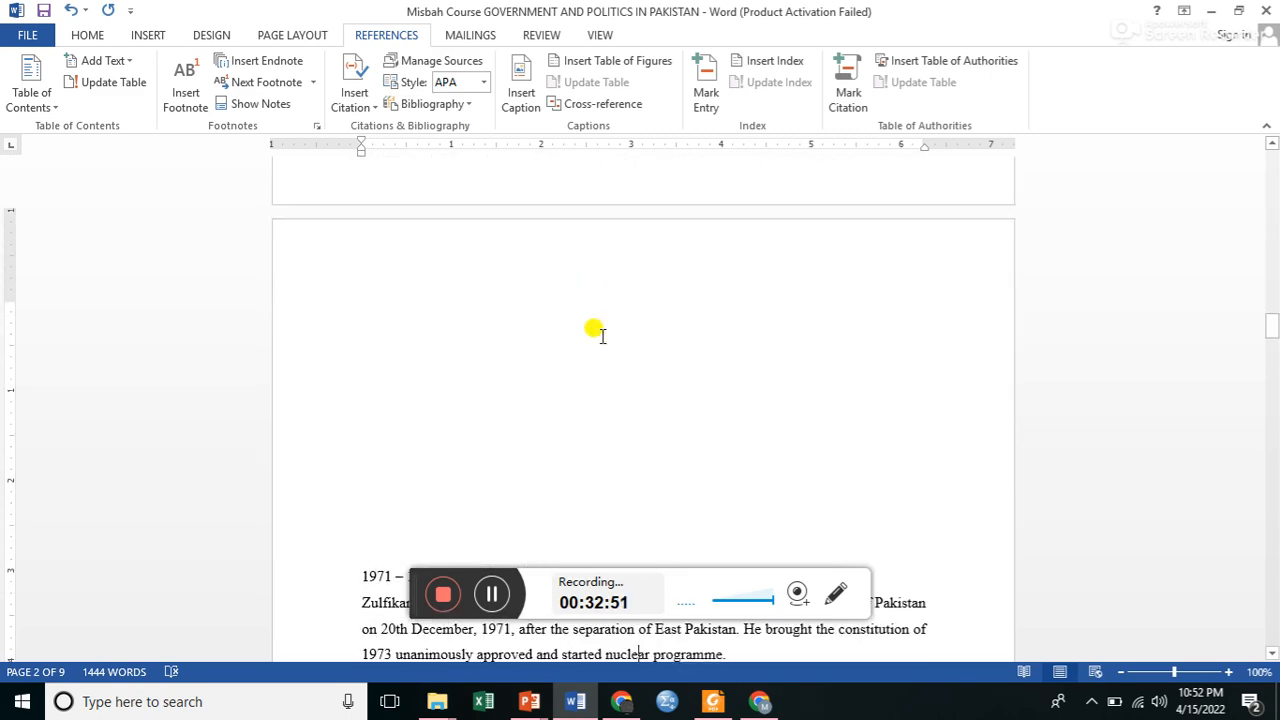
pyautogui.click(372, 260)
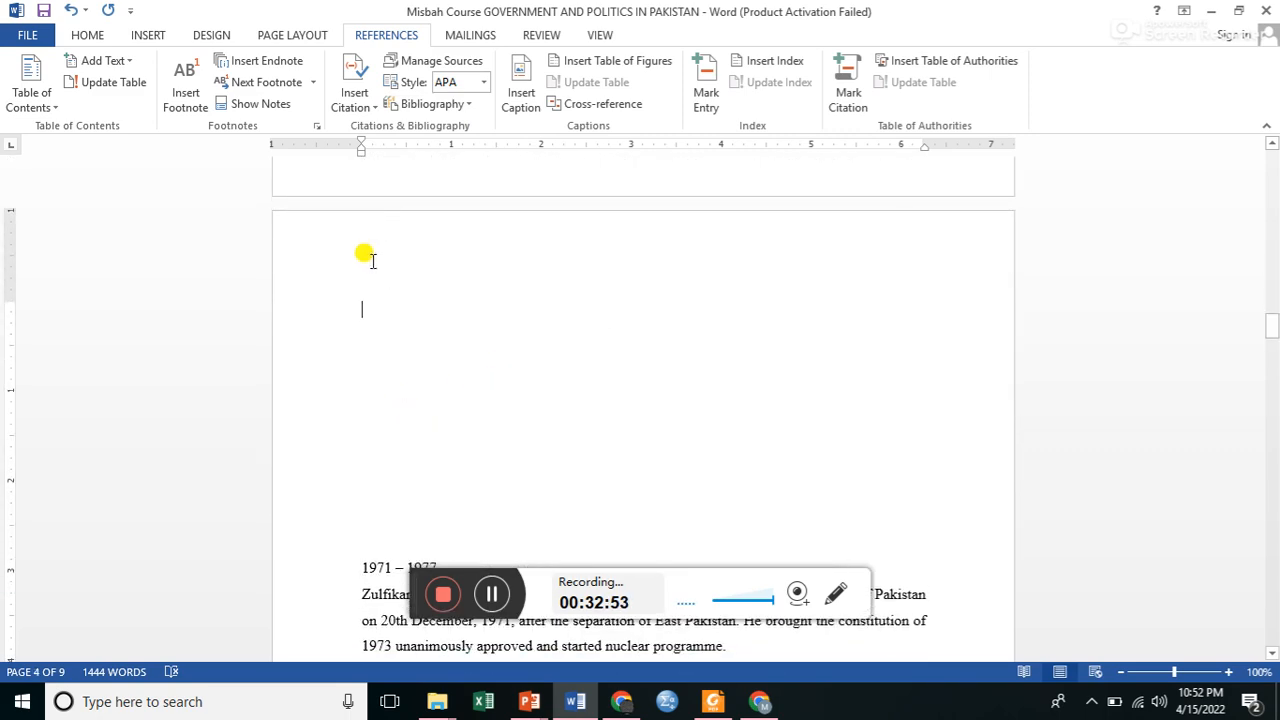
pyautogui.click(462, 109)
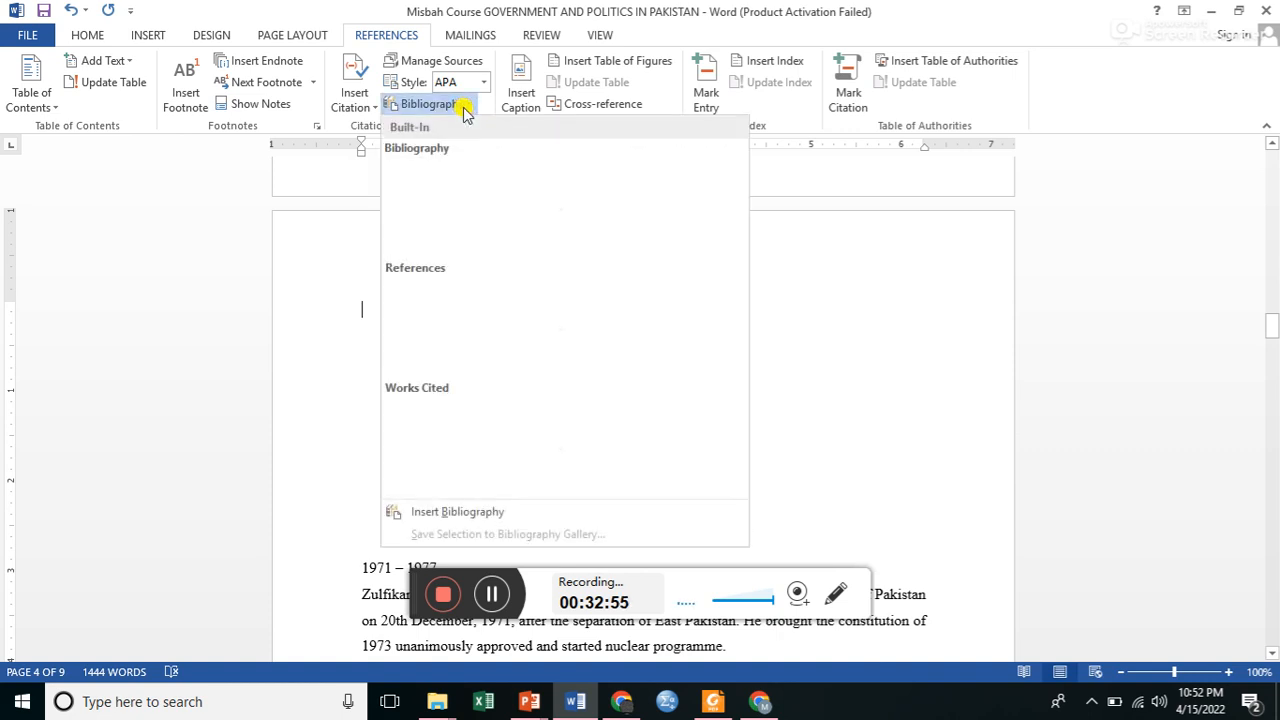
pyautogui.click(422, 520)
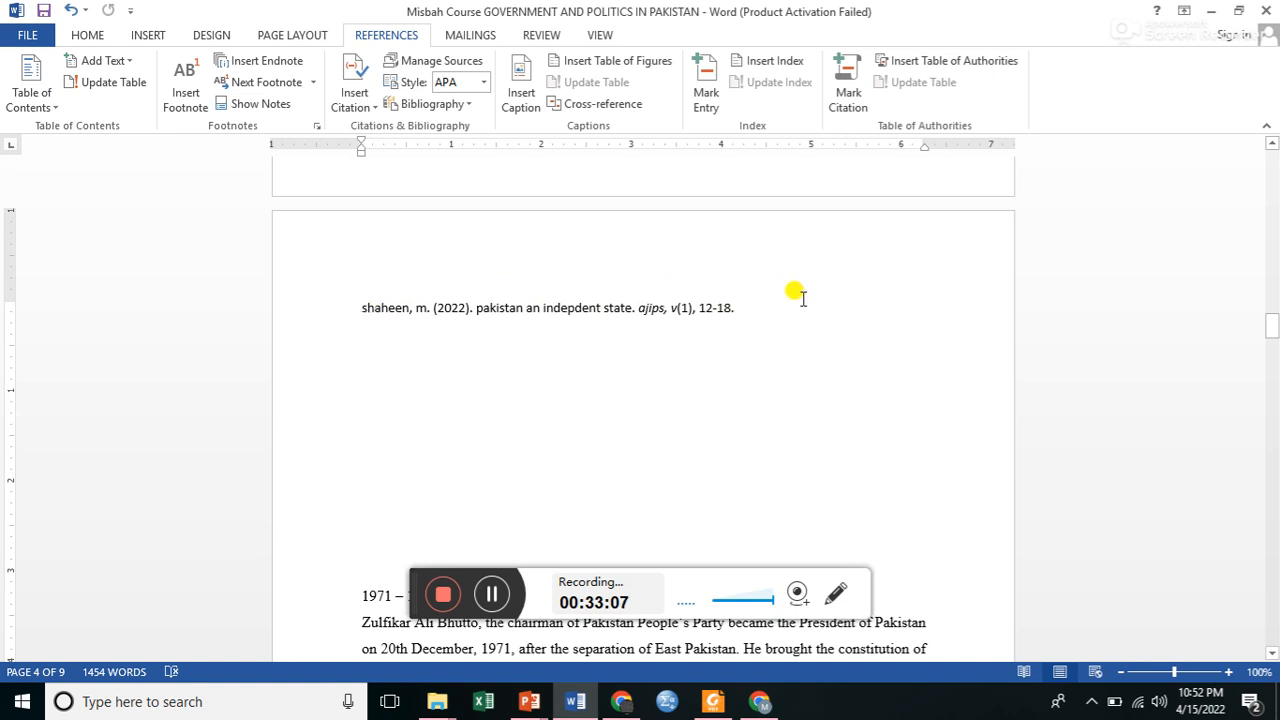
# Insert a Table-label caption reading "Table 1: Biography" on a new line below the bibliography entry.
pyautogui.tripleClick(750, 310)
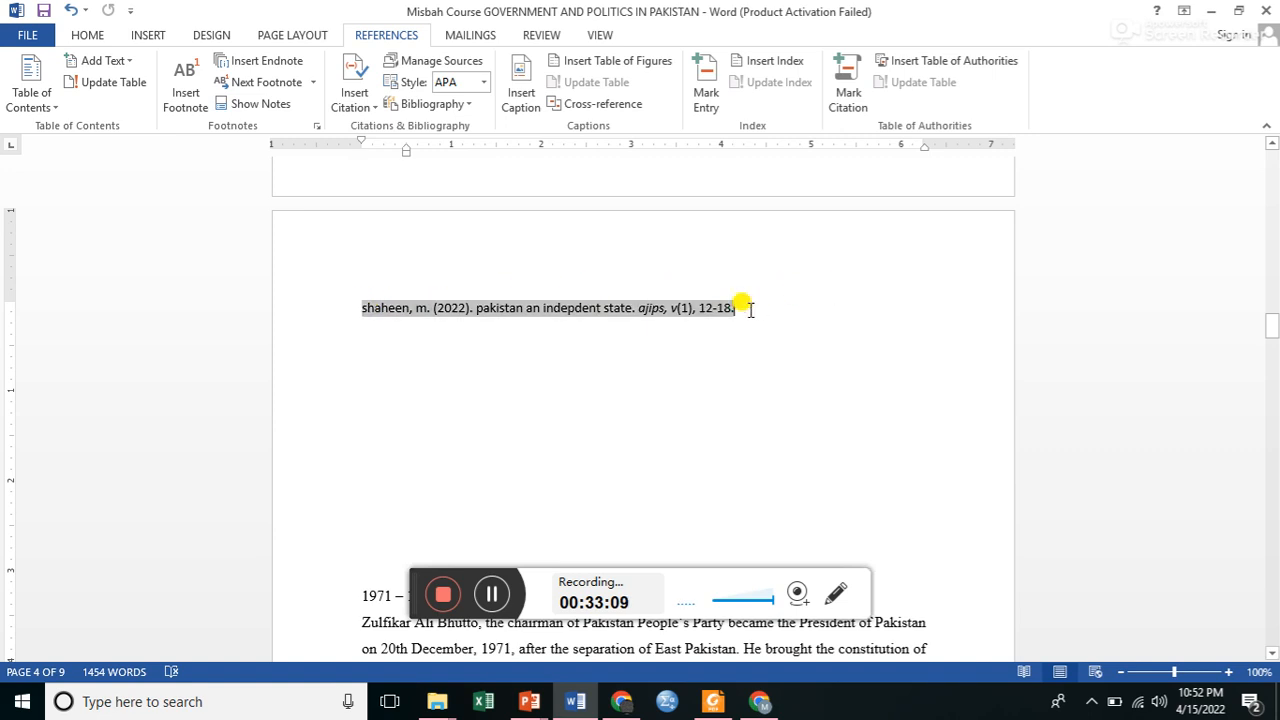
pyautogui.press('Return')
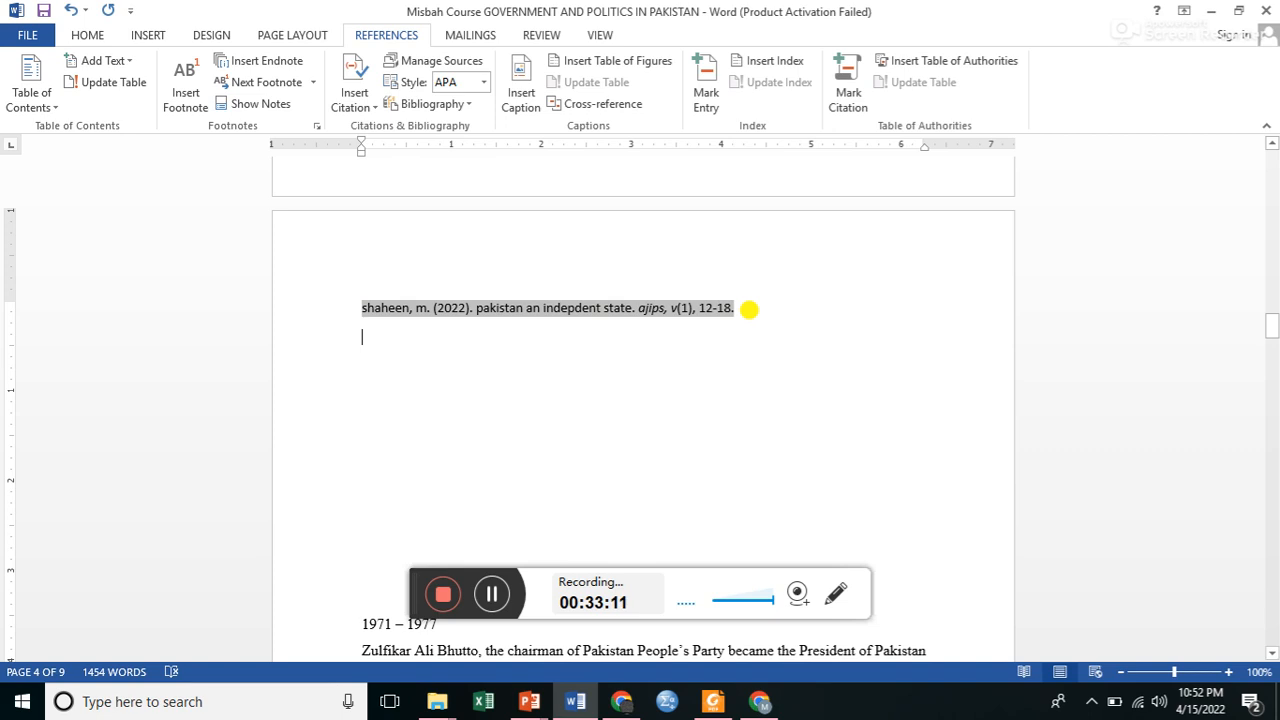
pyautogui.click(521, 106)
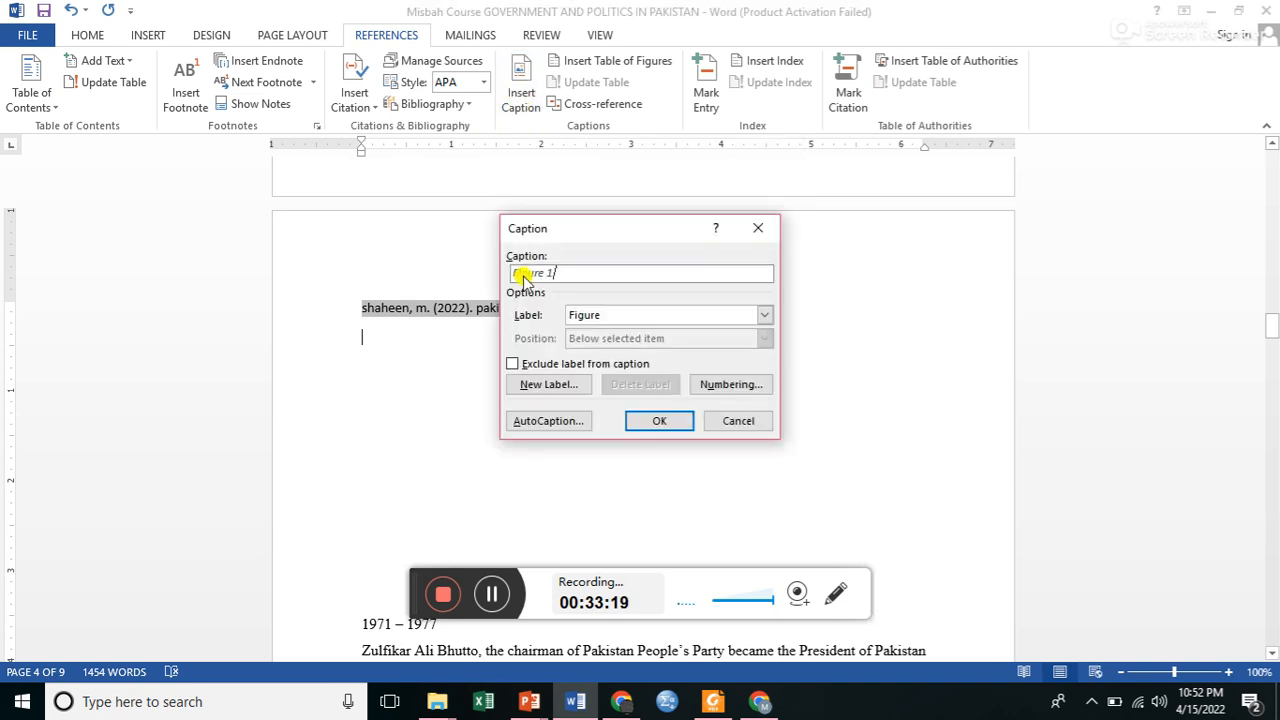
pyautogui.click(765, 316)
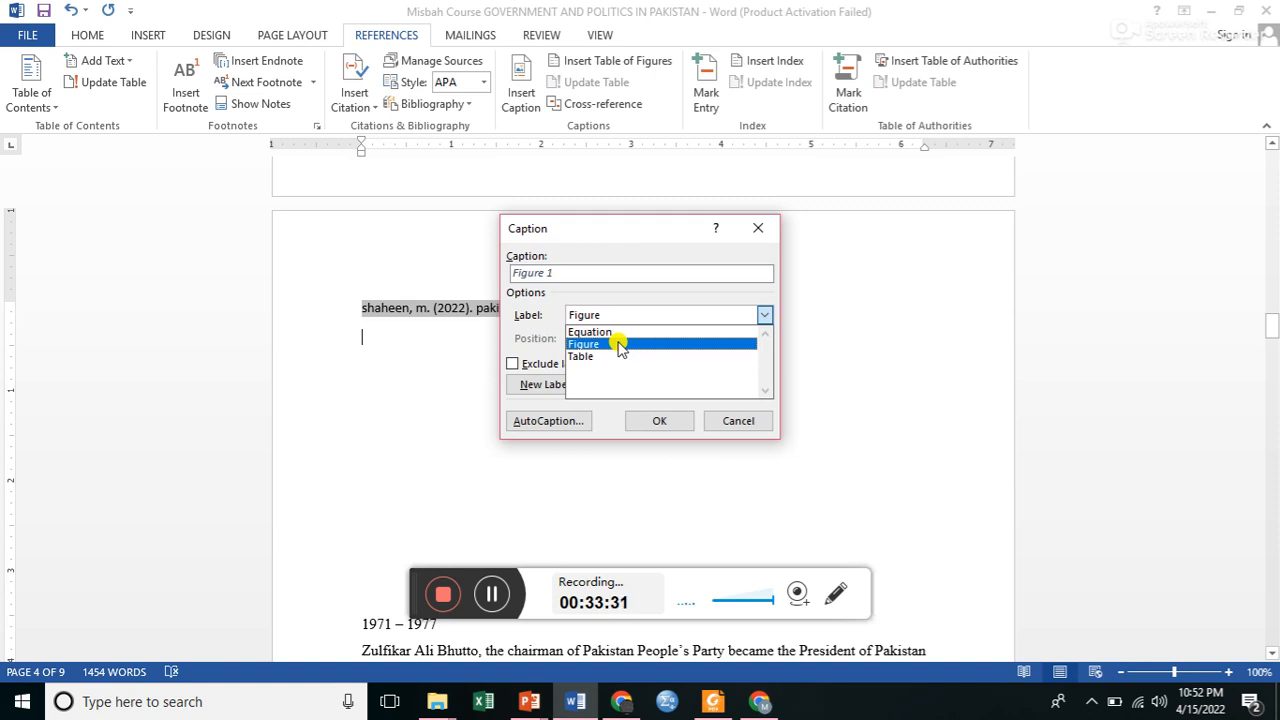
pyautogui.click(589, 357)
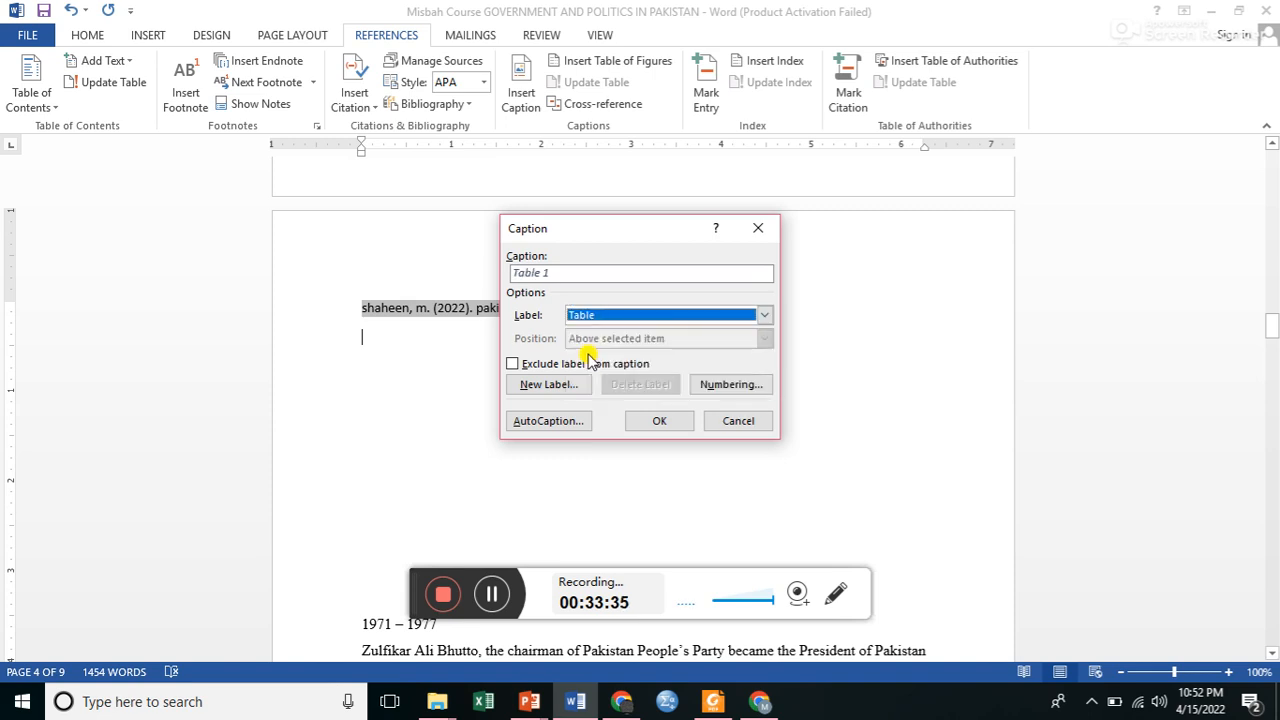
pyautogui.click(560, 276)
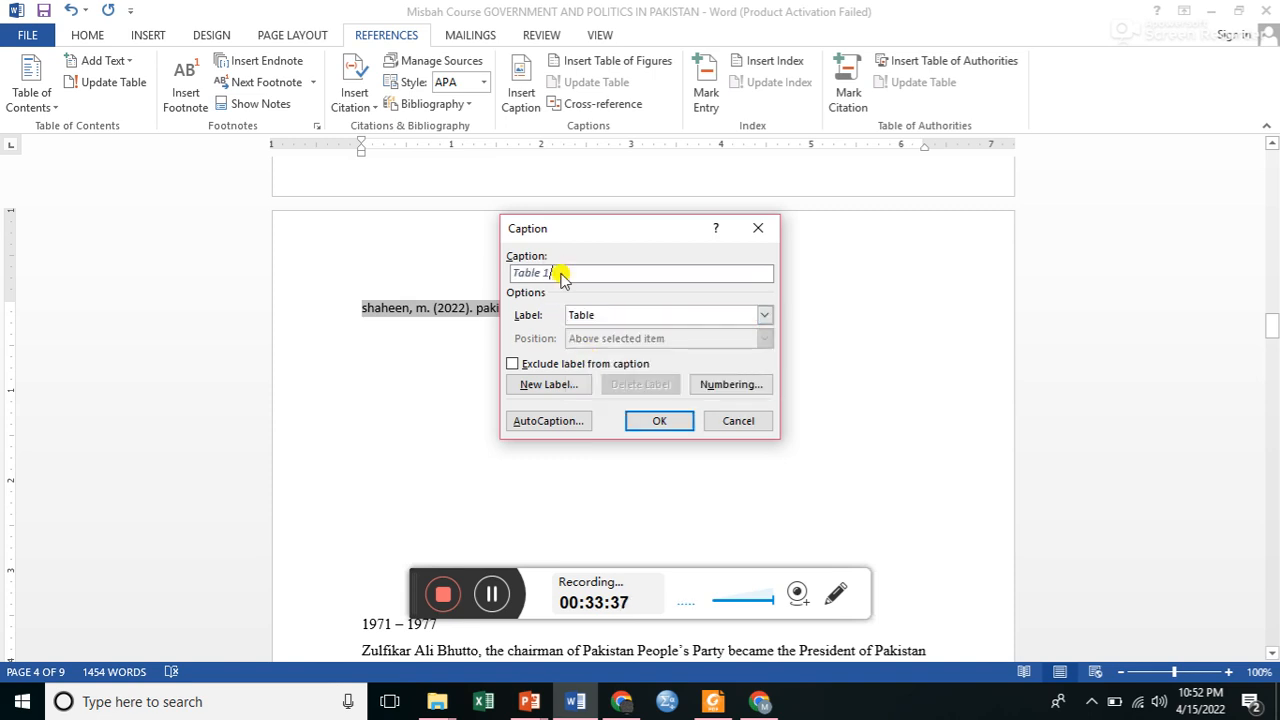
pyautogui.write(':')
pyautogui.write('prography')
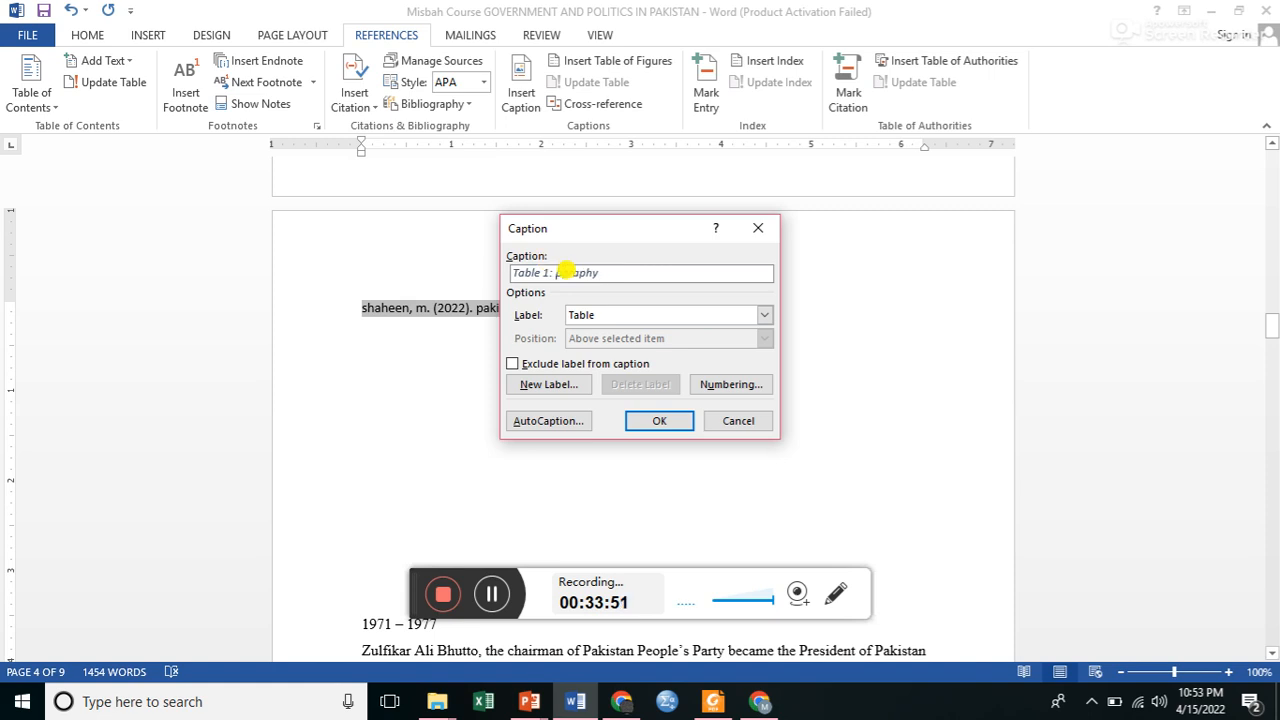
pyautogui.click(566, 271)
pyautogui.write('i')
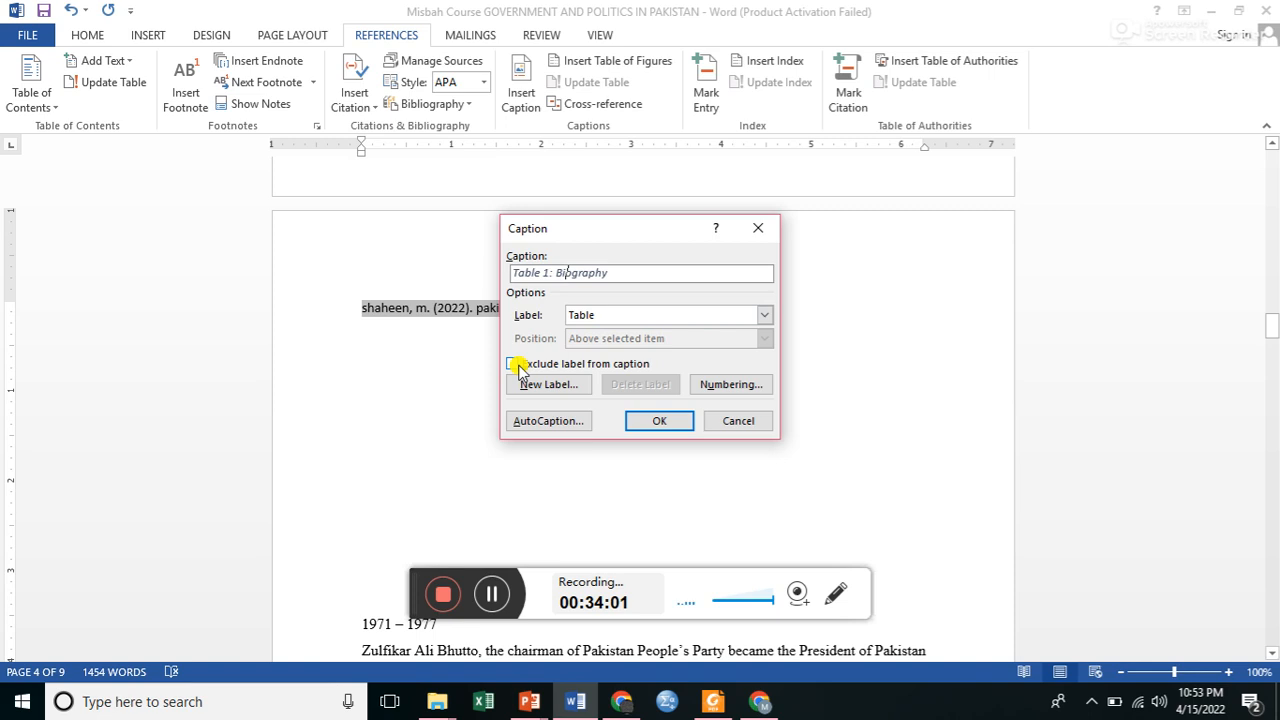
pyautogui.click(657, 421)
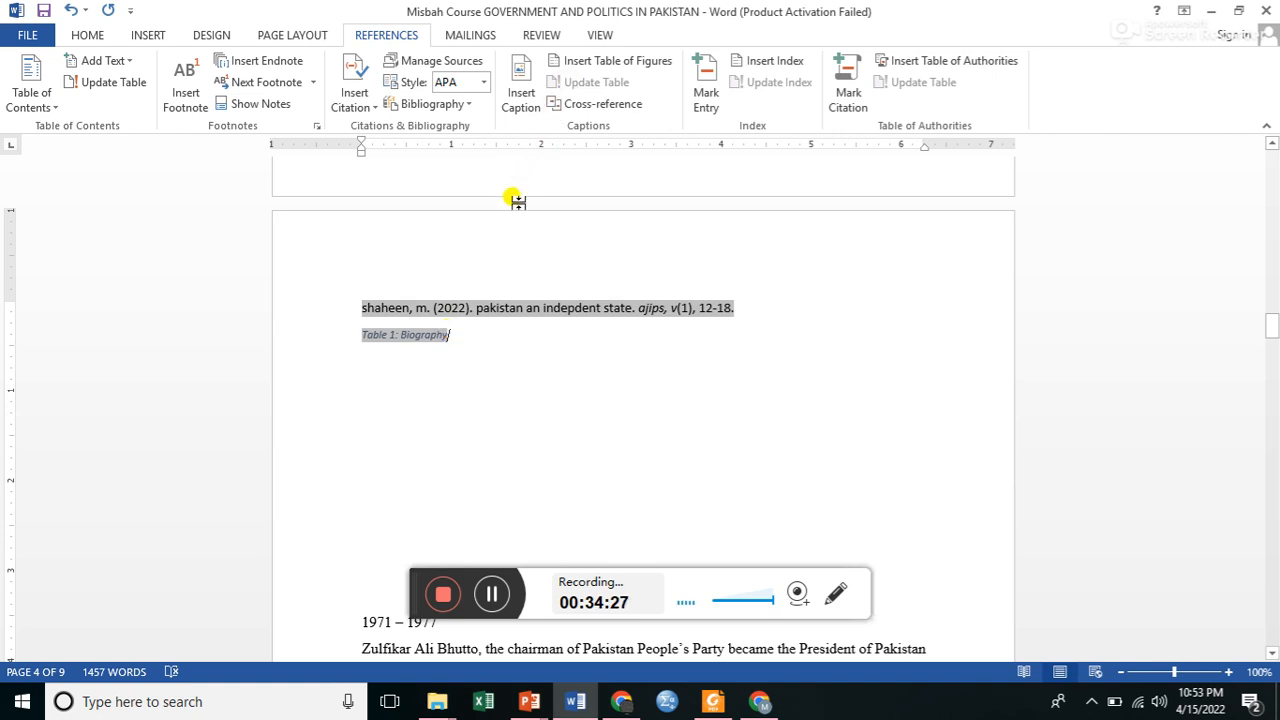
# Insert a table of figures after the Table 1 caption, using the Figure caption label and the solid underscore tab leader.
pyautogui.click(646, 68)
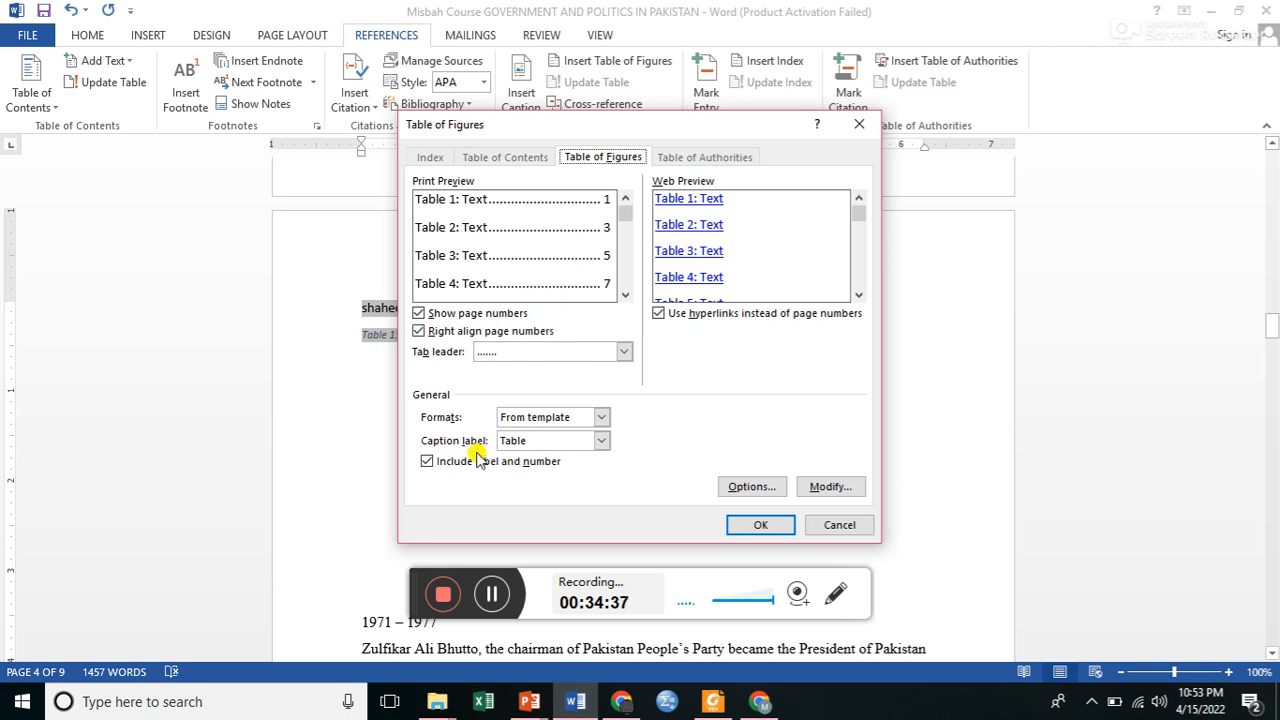
pyautogui.click(601, 441)
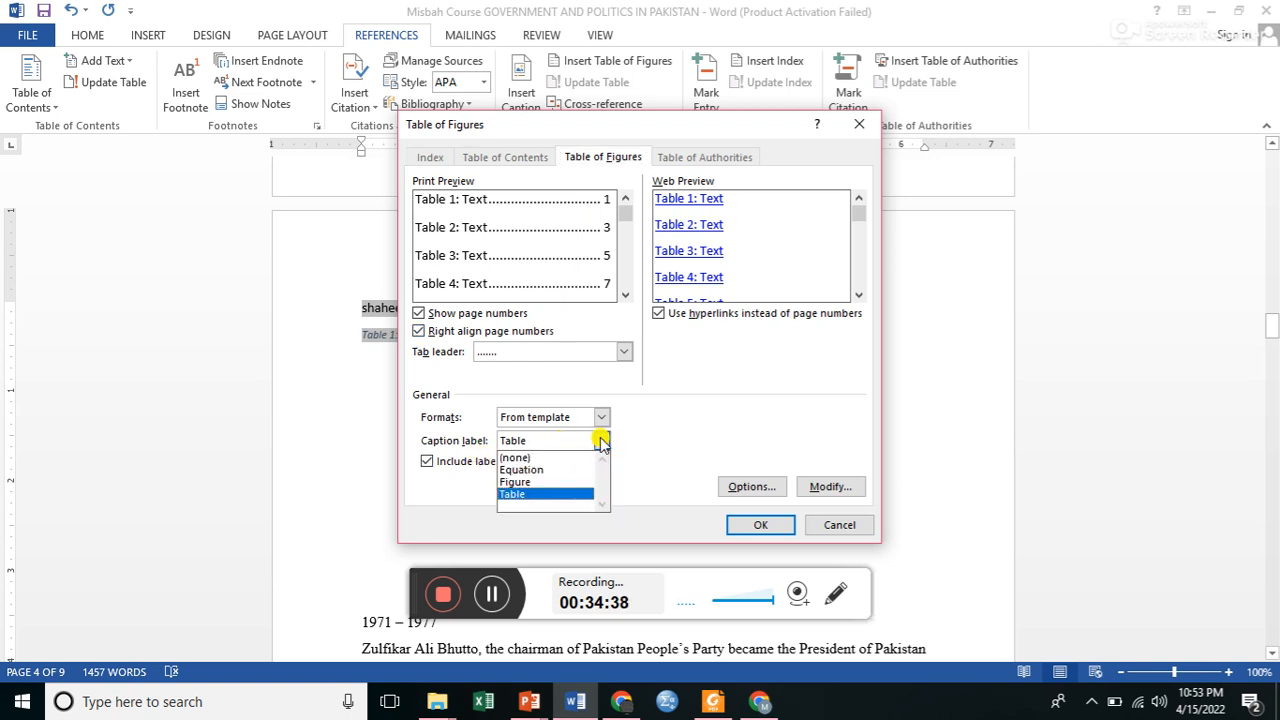
pyautogui.click(535, 482)
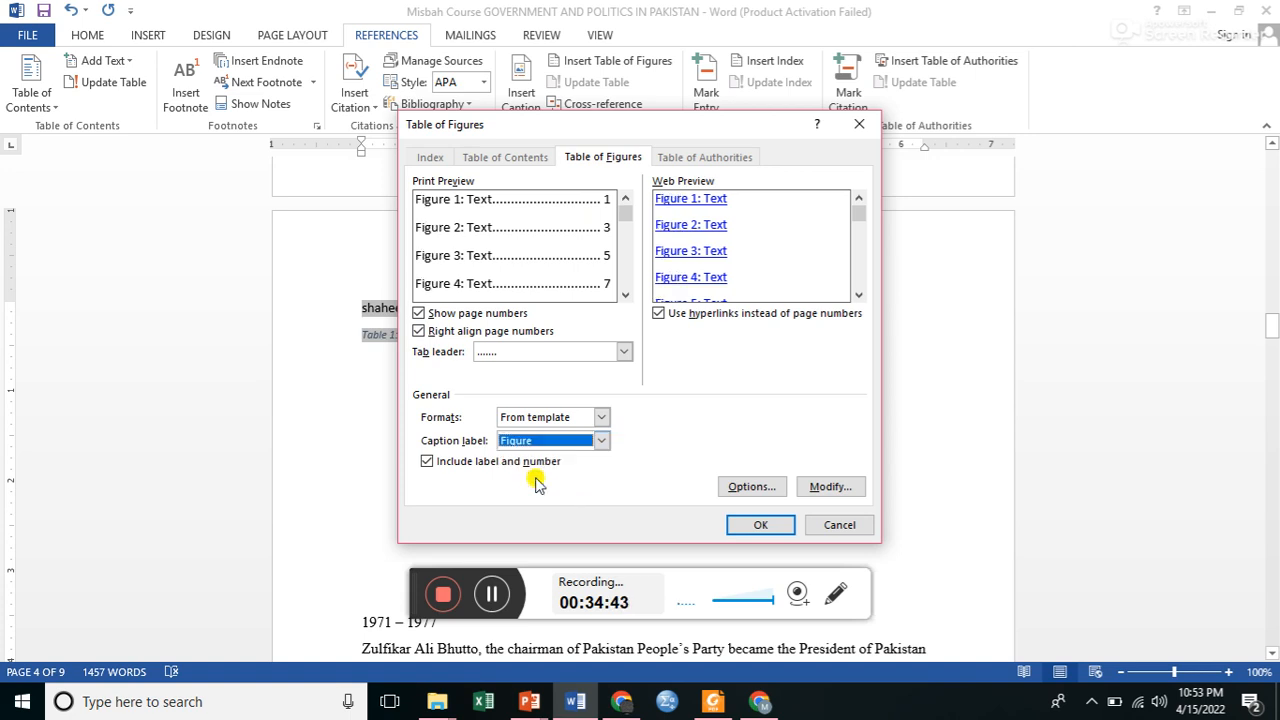
pyautogui.click(623, 352)
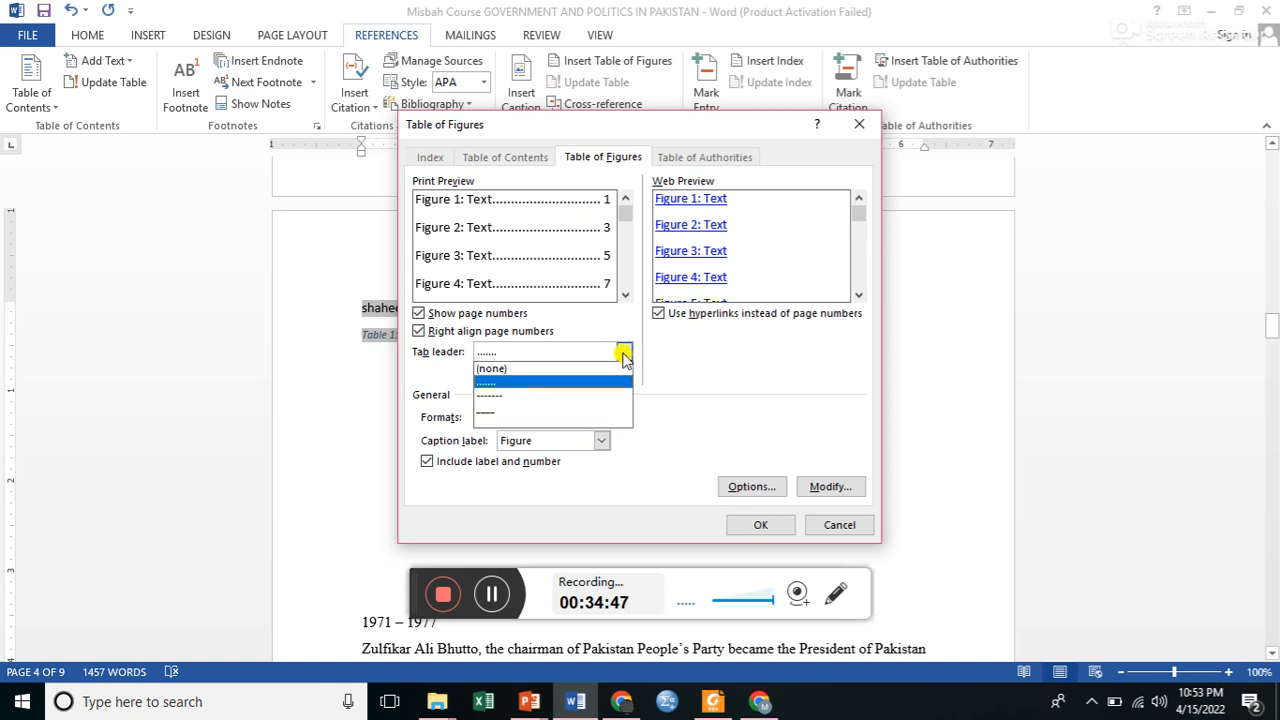
pyautogui.click(495, 410)
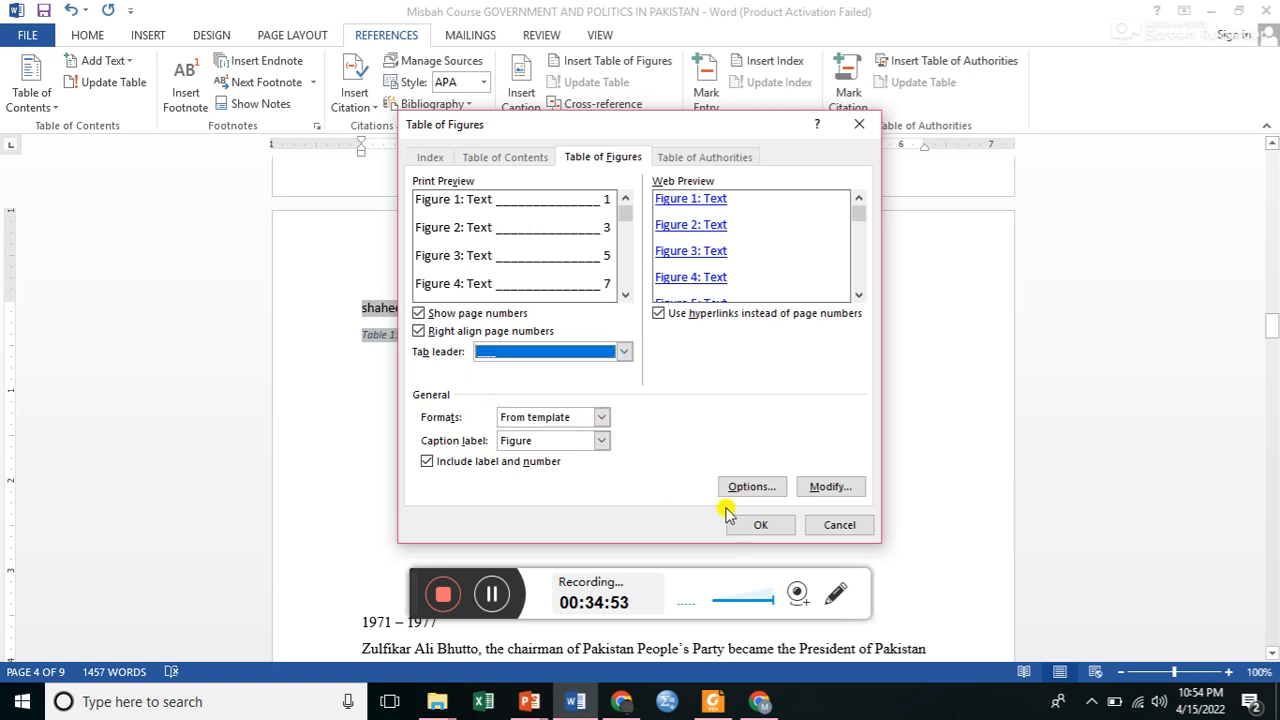
pyautogui.click(757, 527)
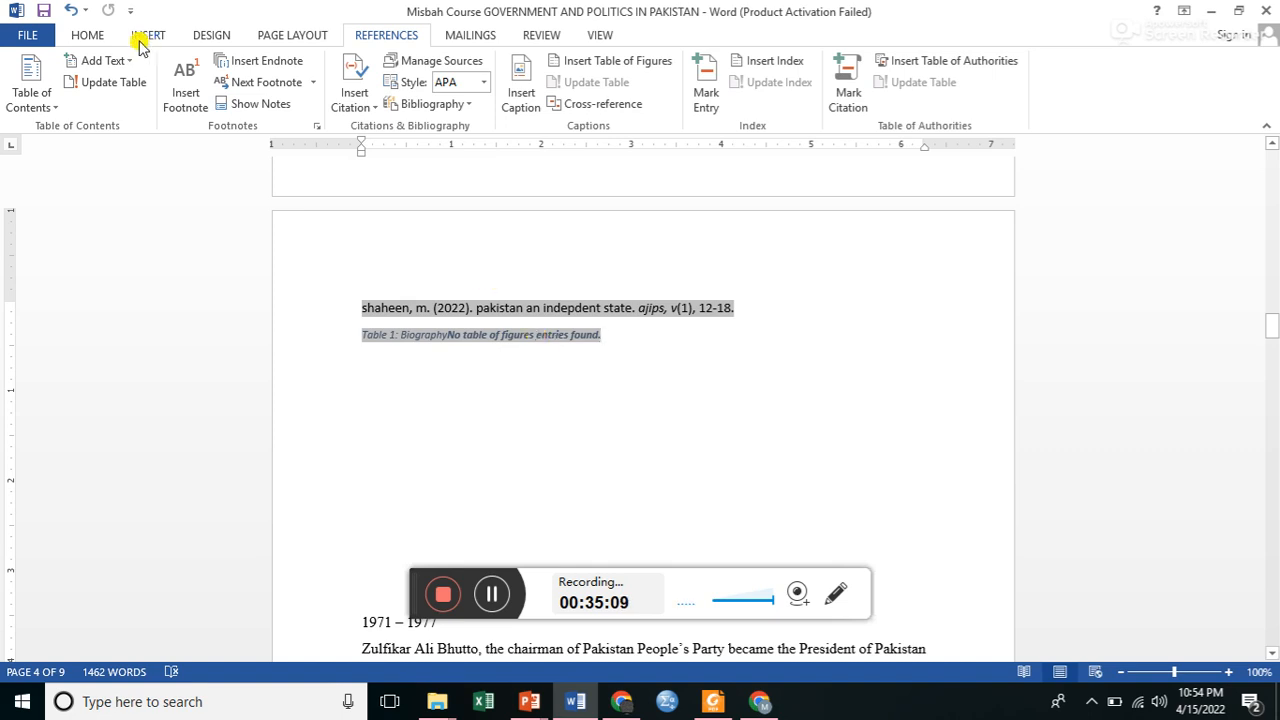
# Undo the table of figures, the Table 1 caption and the bibliography on page 4.
pyautogui.click(69, 10)
pyautogui.click(69, 10)
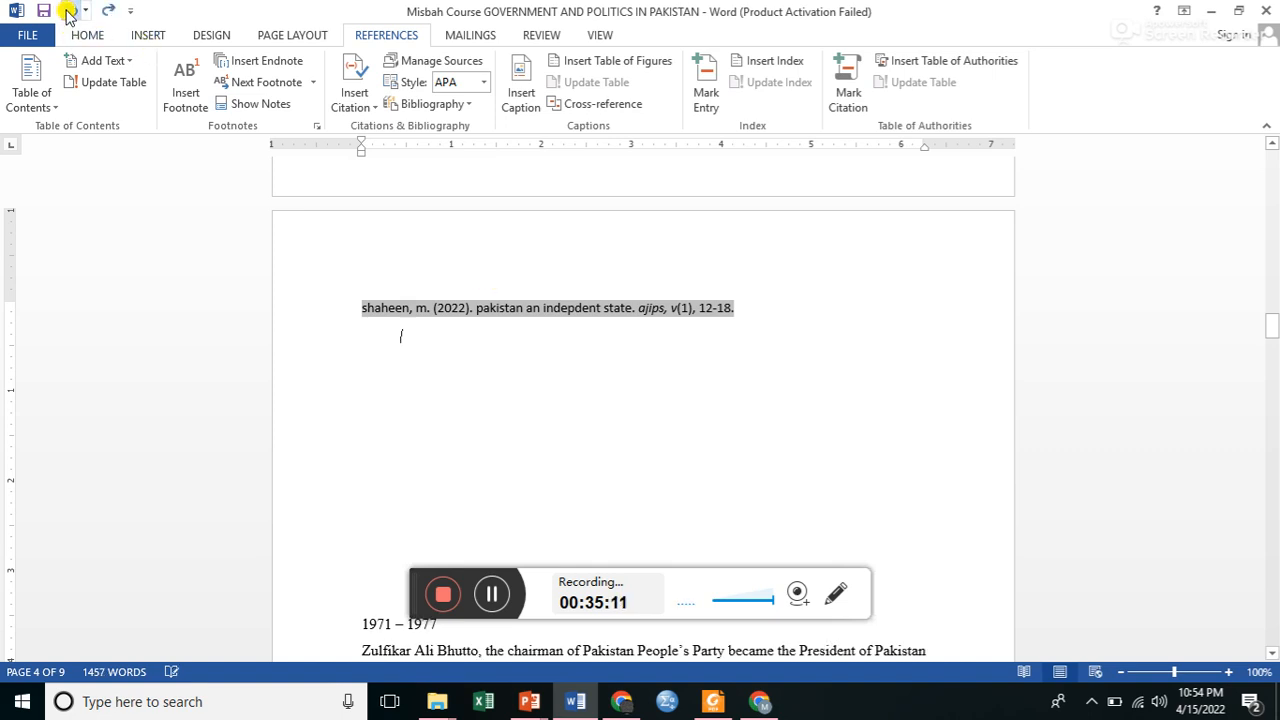
pyautogui.click(69, 10)
pyautogui.click(69, 10)
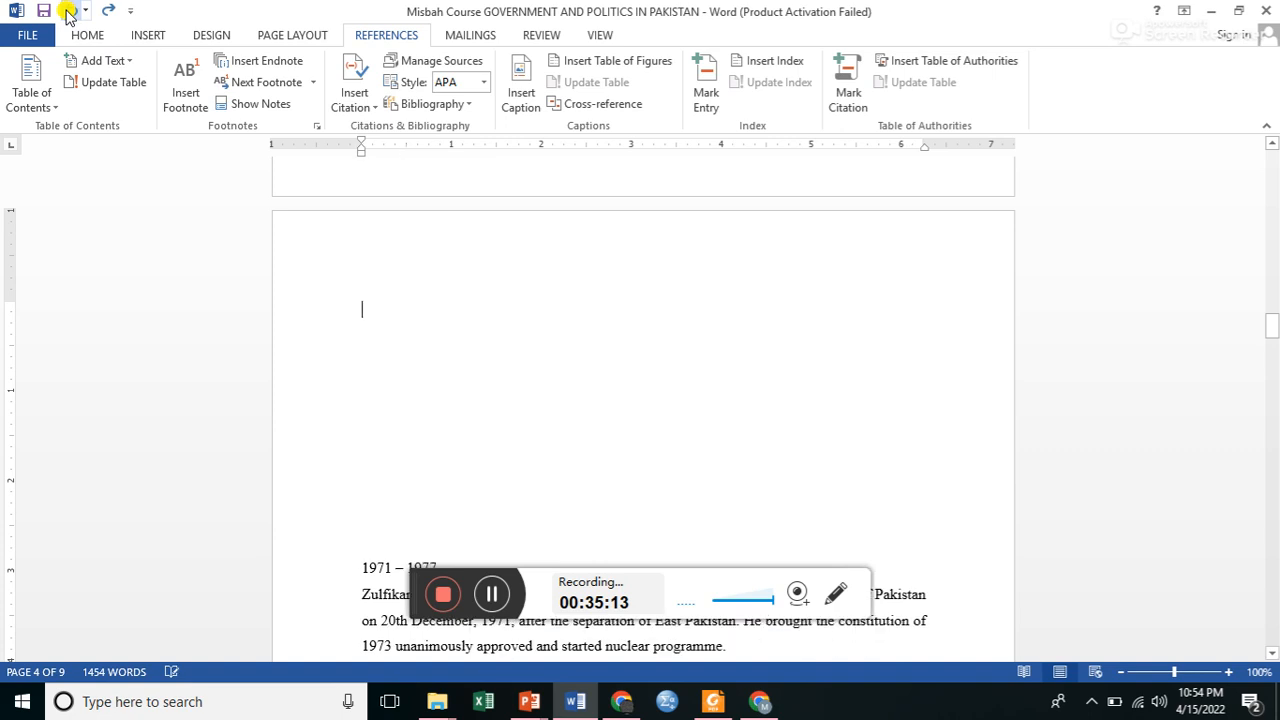
pyautogui.click(69, 10)
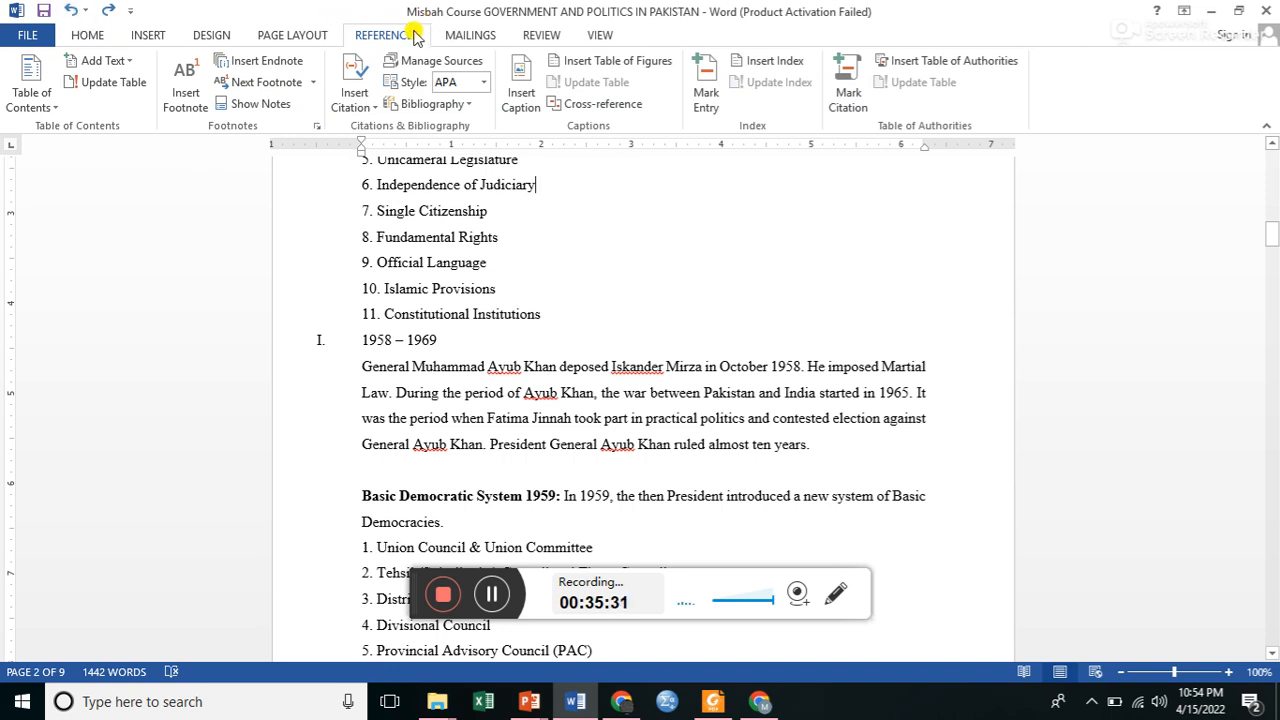
# Insert a 5x5 table directly below the list item "6. Independence of Judiciary" on page 2.
pyautogui.click(148, 35)
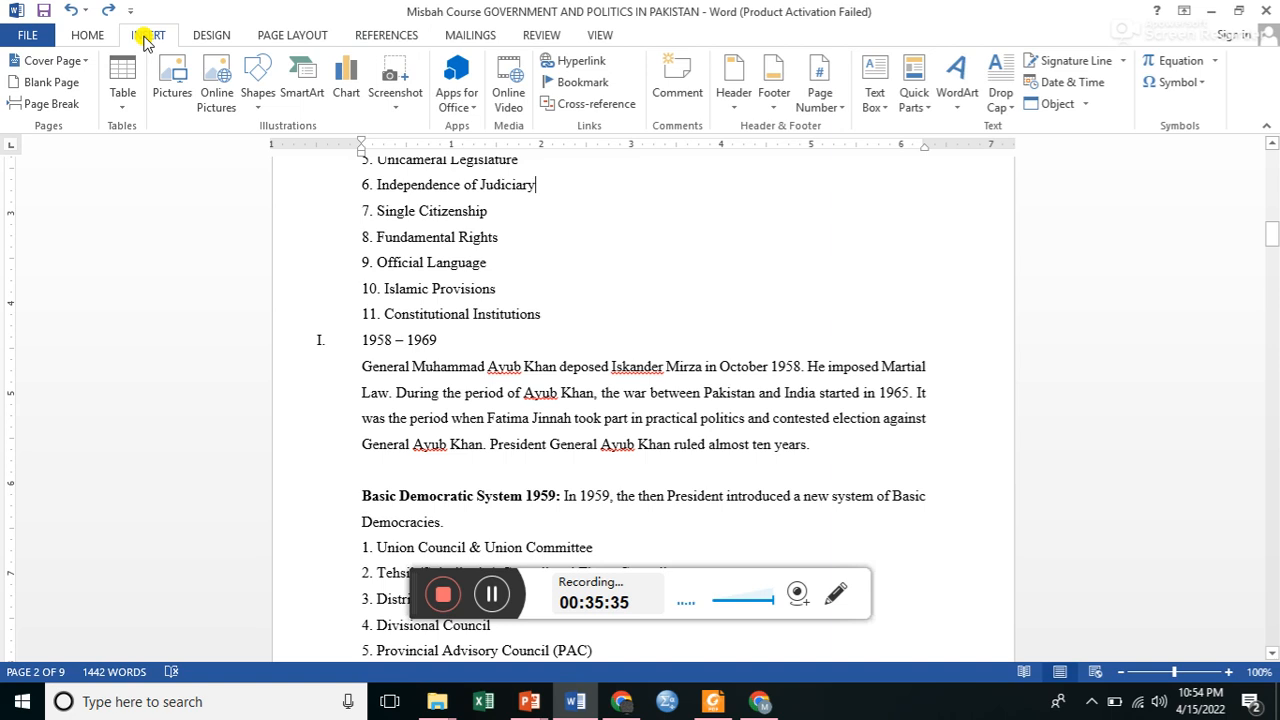
pyautogui.click(121, 115)
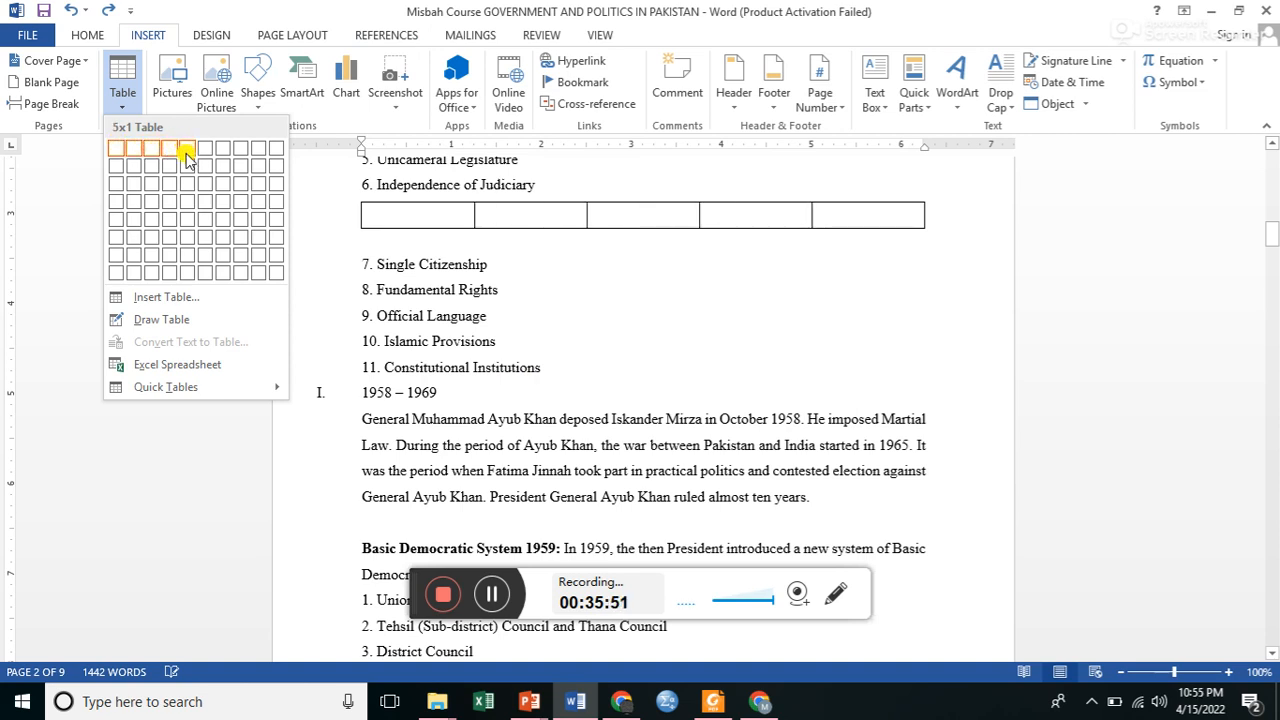
pyautogui.click(187, 229)
# Extend the new table to ten rows by adding rows after its last cell.
pyautogui.click(828, 326)
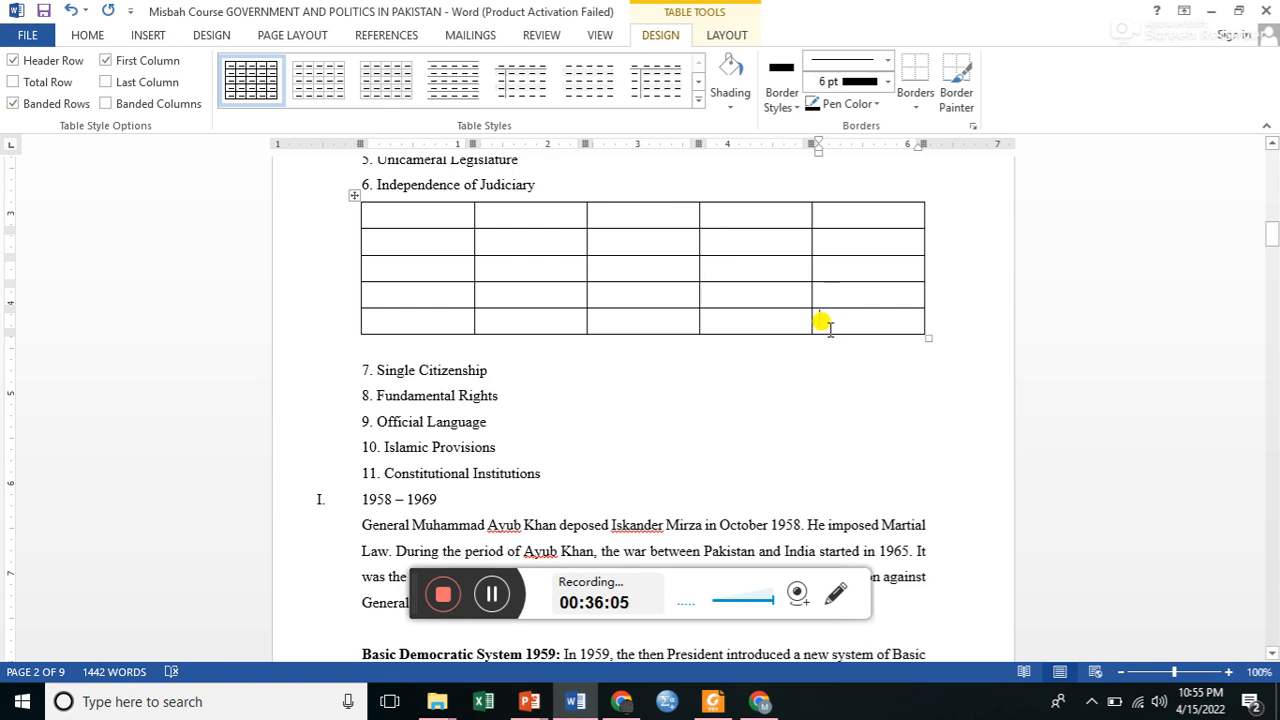
pyautogui.press('Return')
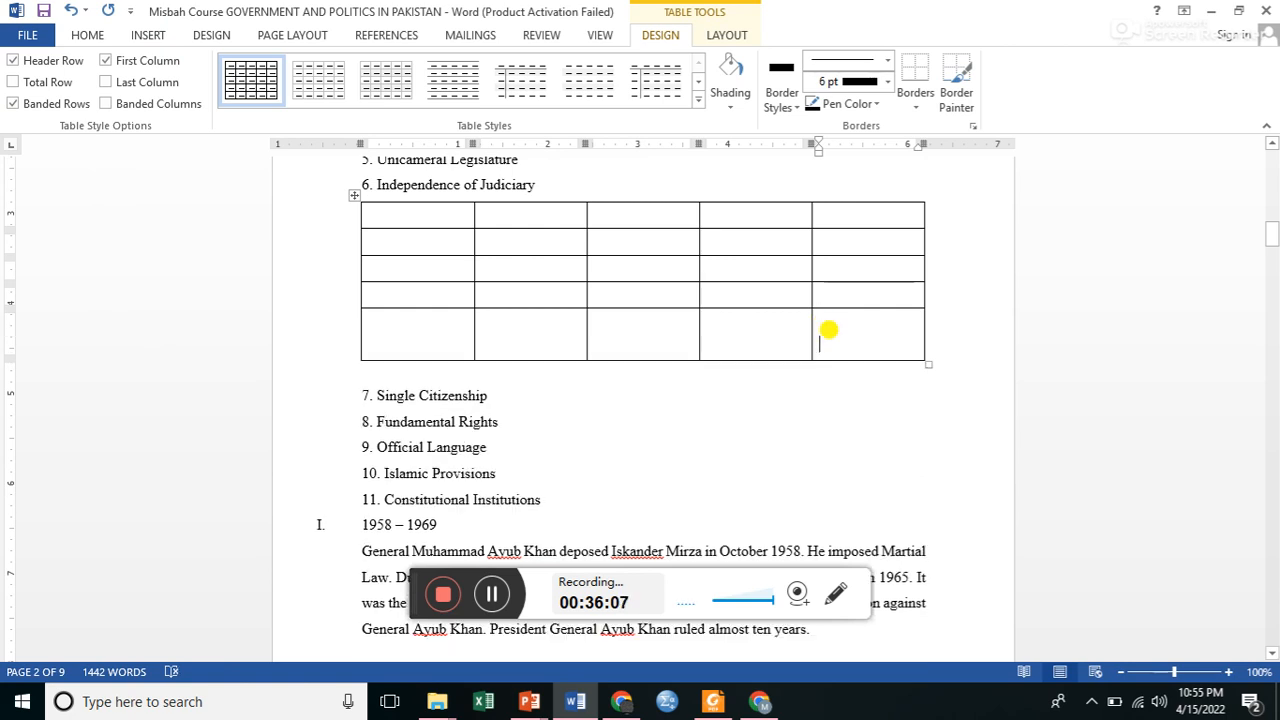
pyautogui.press('BackSpace')
pyautogui.press('Tab')
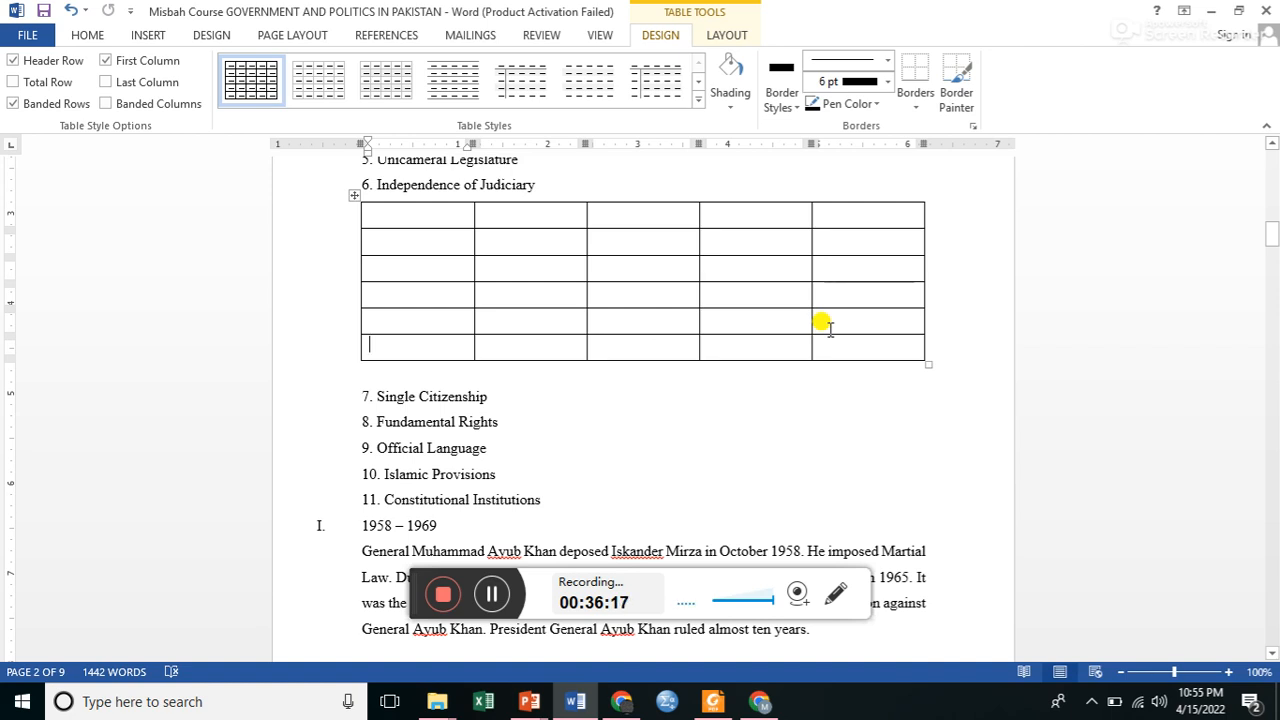
pyautogui.press('Tab')
pyautogui.press('Tab')
pyautogui.press('Tab')
pyautogui.press('Tab')
pyautogui.press('Tab')
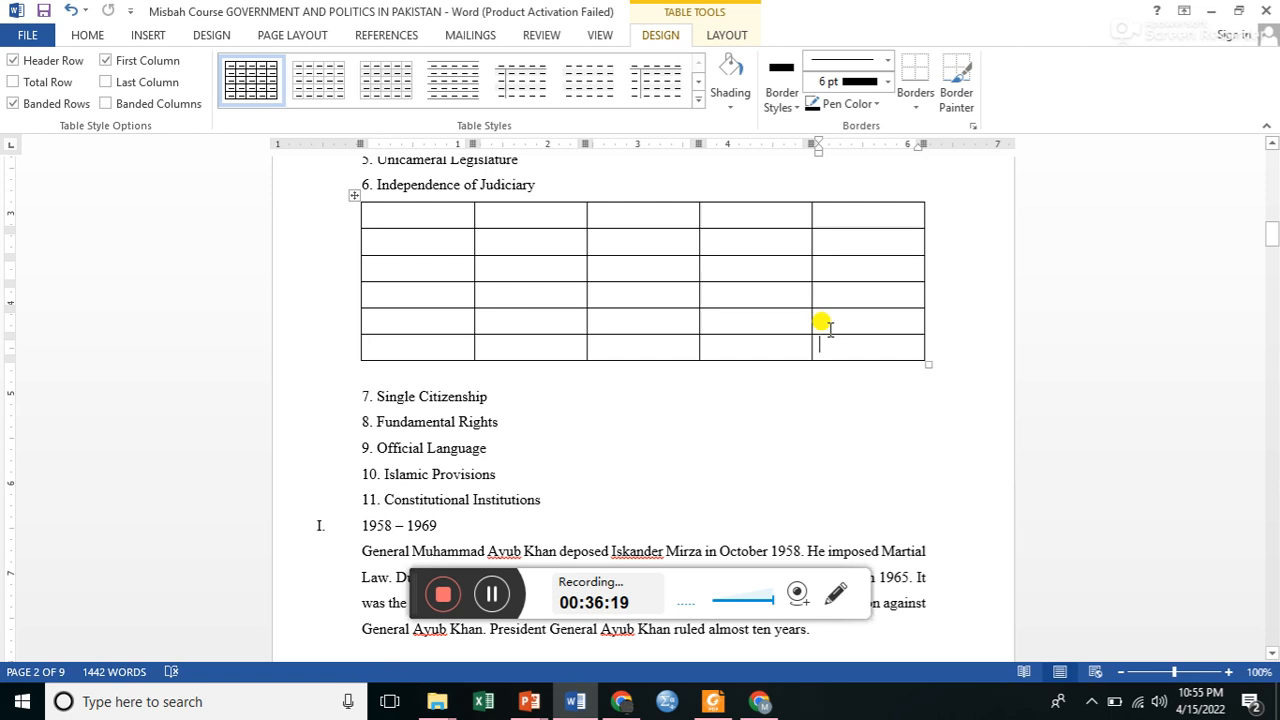
pyautogui.press('Tab')
pyautogui.press('Tab')
pyautogui.press('Tab')
pyautogui.press('Tab')
pyautogui.press('Tab')
pyautogui.press('Tab')
pyautogui.press('Tab')
pyautogui.press('Tab')
pyautogui.press('Tab')
pyautogui.press('Tab')
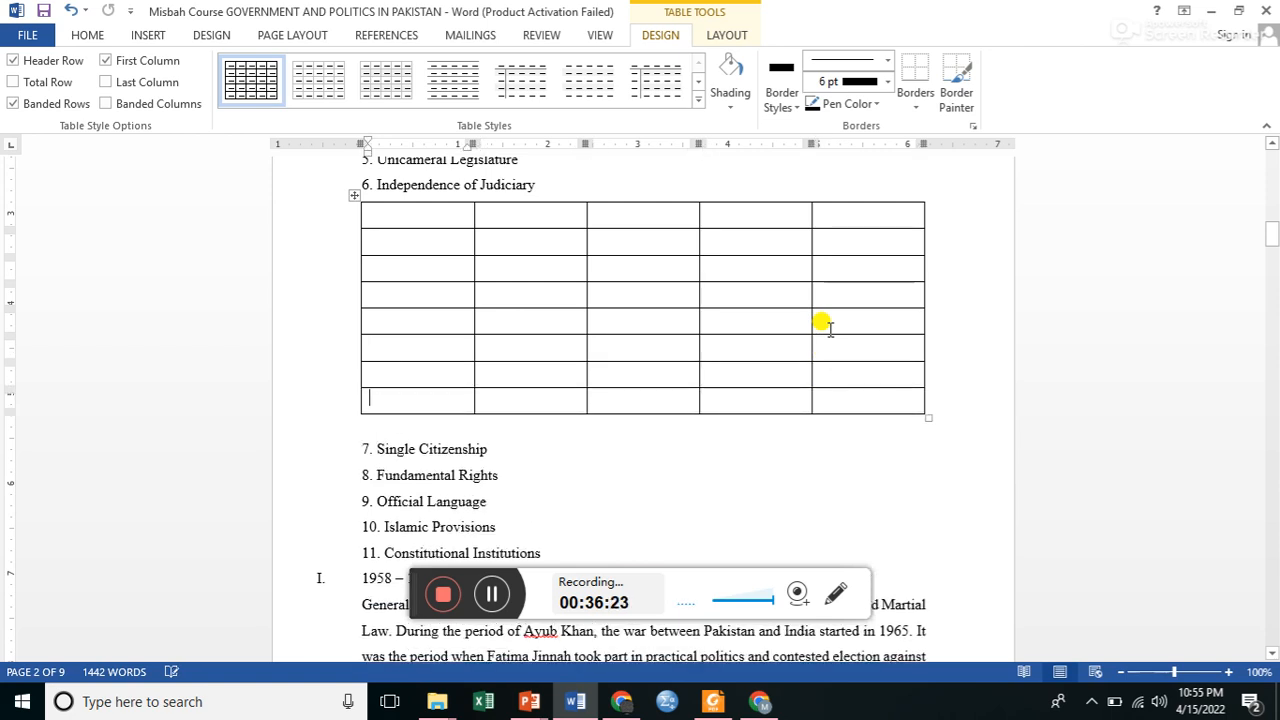
pyautogui.press('Tab')
pyautogui.press('Tab')
pyautogui.press('Tab')
pyautogui.press('Tab')
pyautogui.press('Tab')
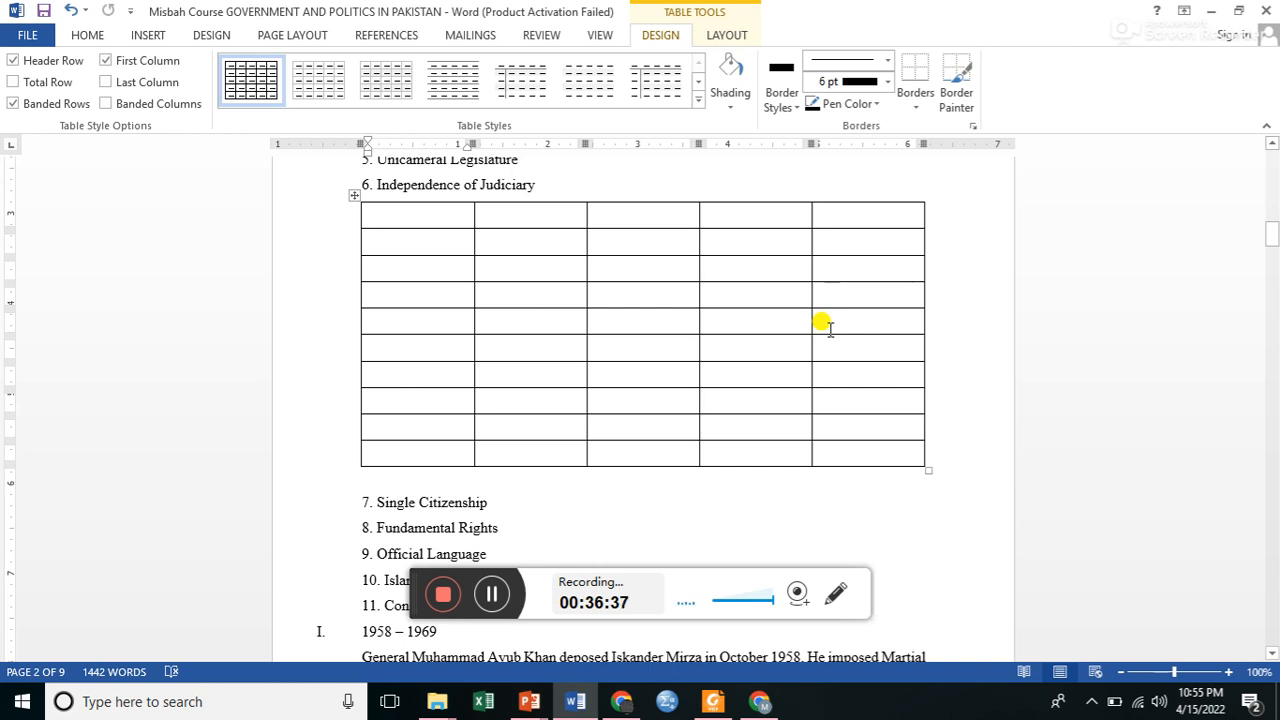
# Merge all five cells of the table's first row into one cell.
pyautogui.moveTo(453, 210); pyautogui.dragTo(846, 222)
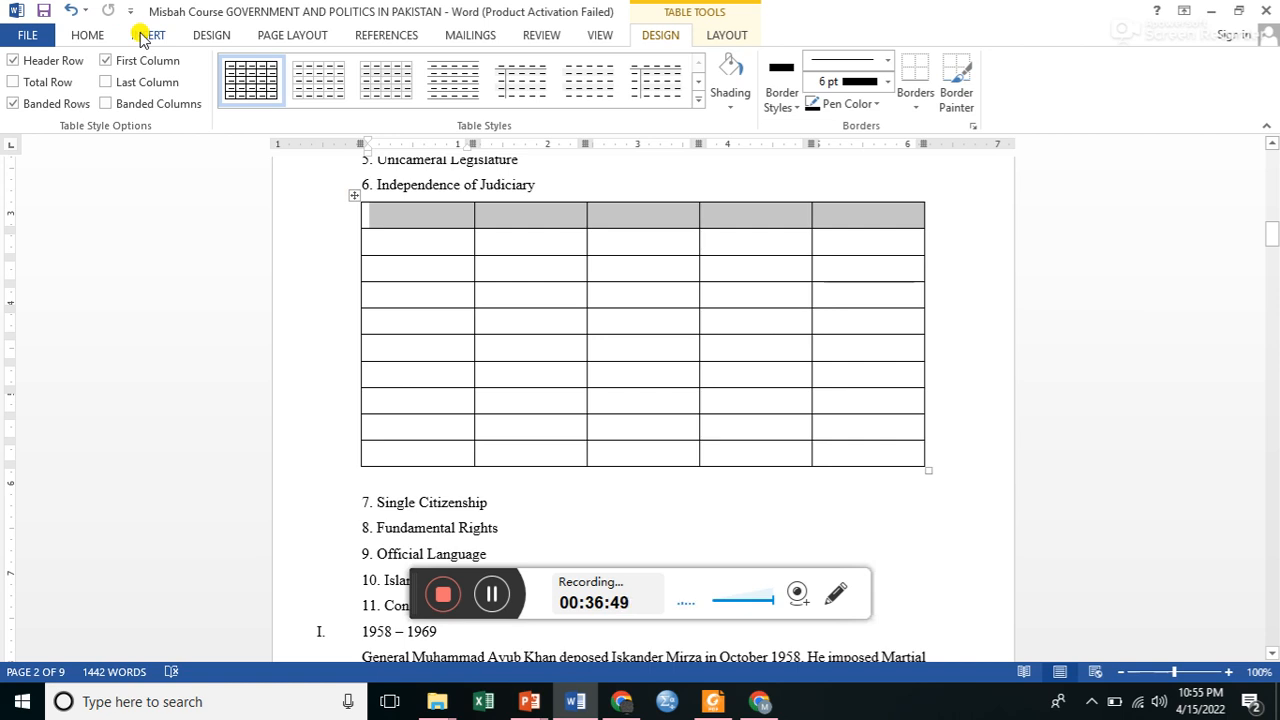
pyautogui.click(148, 35)
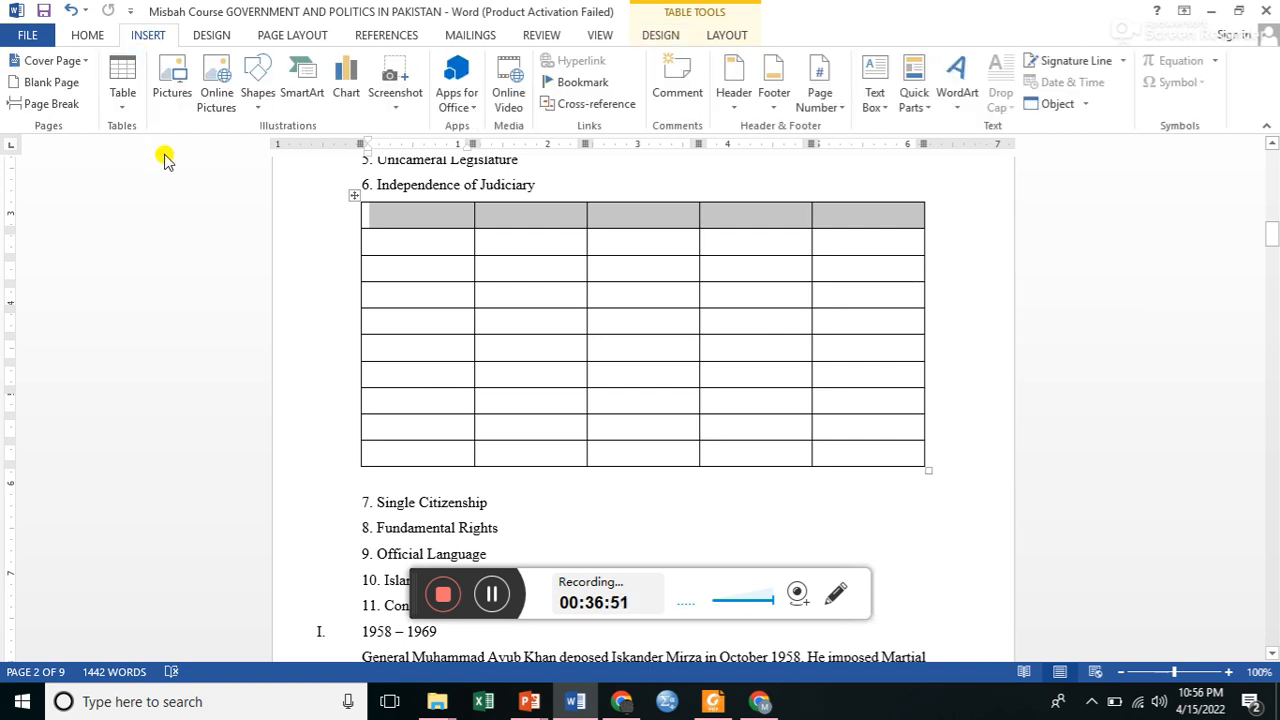
pyautogui.rightClick(426, 216)
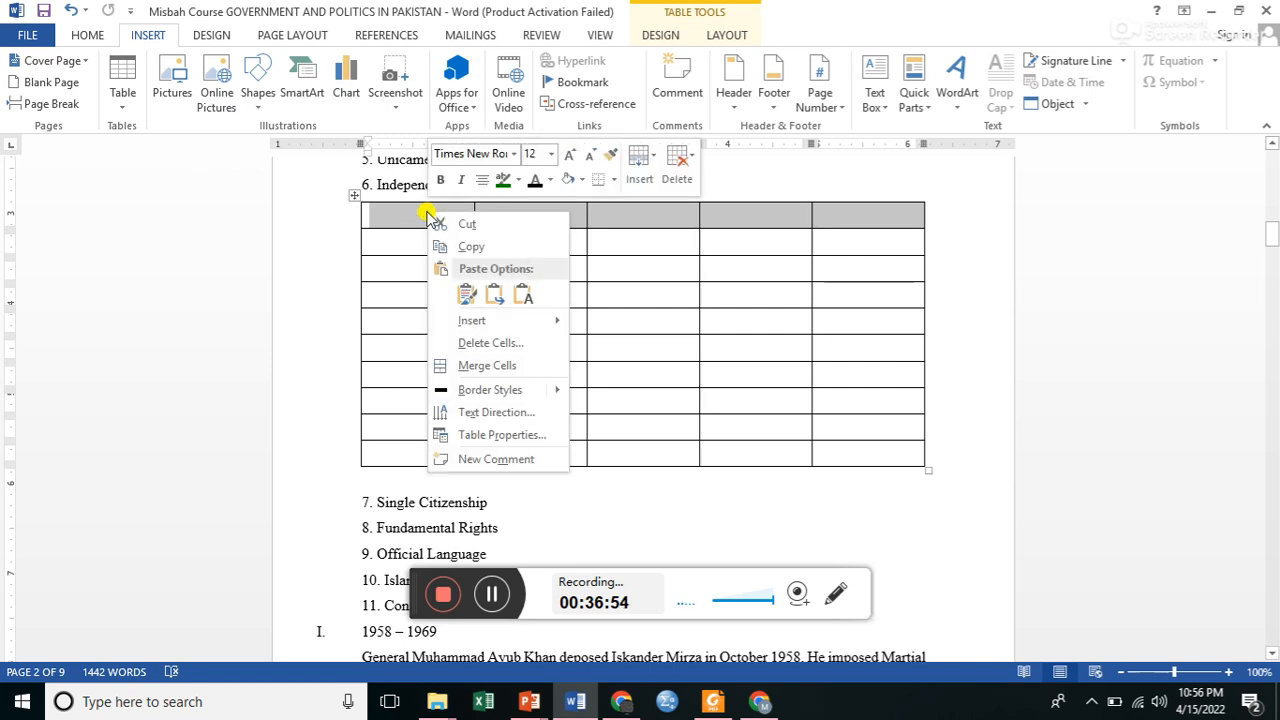
pyautogui.click(476, 366)
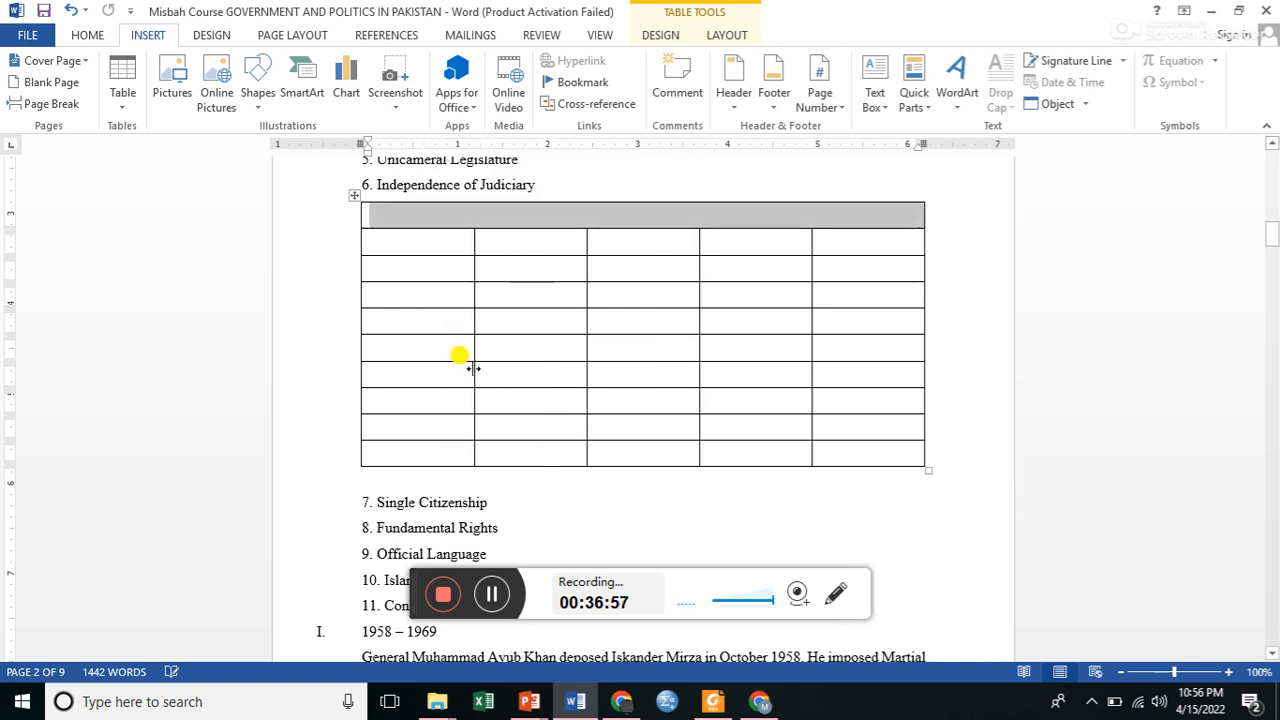
pyautogui.click(527, 213)
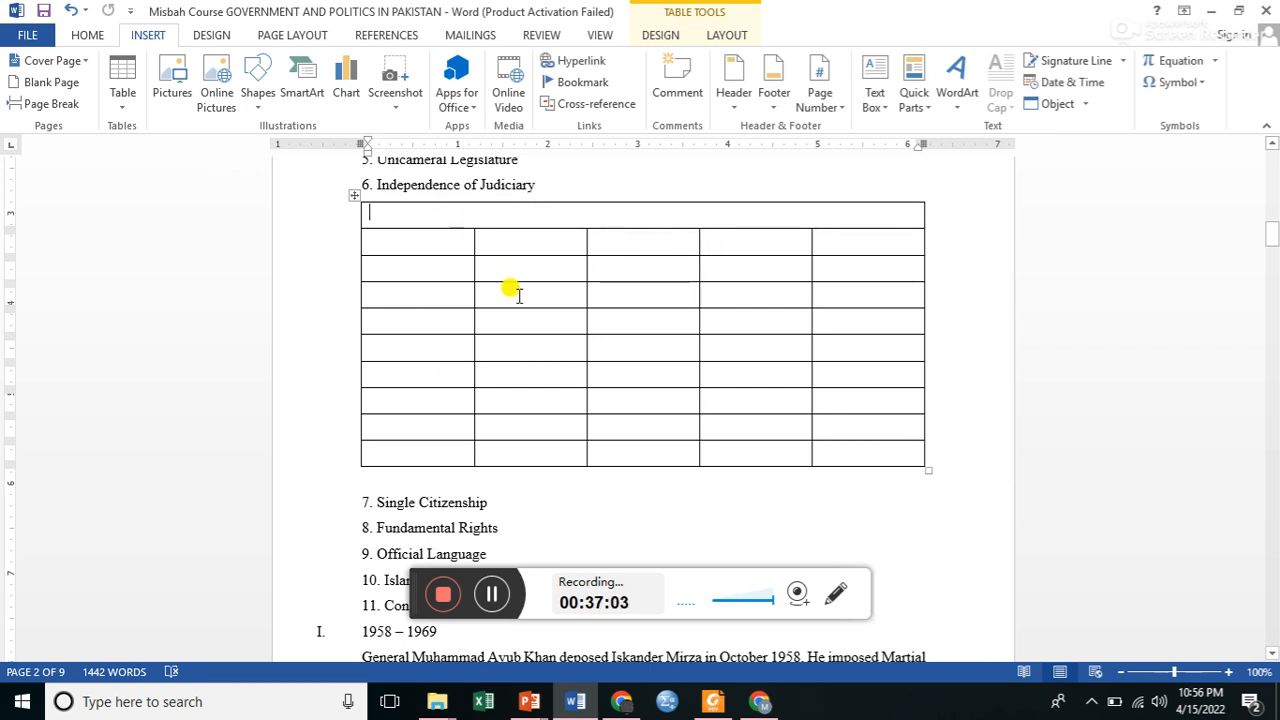
# Merge the 2x2 block of cells in rows four and five, columns two and three, into one cell.
pyautogui.moveTo(550, 285)
pyautogui.mouseDown()
pyautogui.moveTo(583, 289)
pyautogui.moveTo(612, 330)
pyautogui.mouseUp()
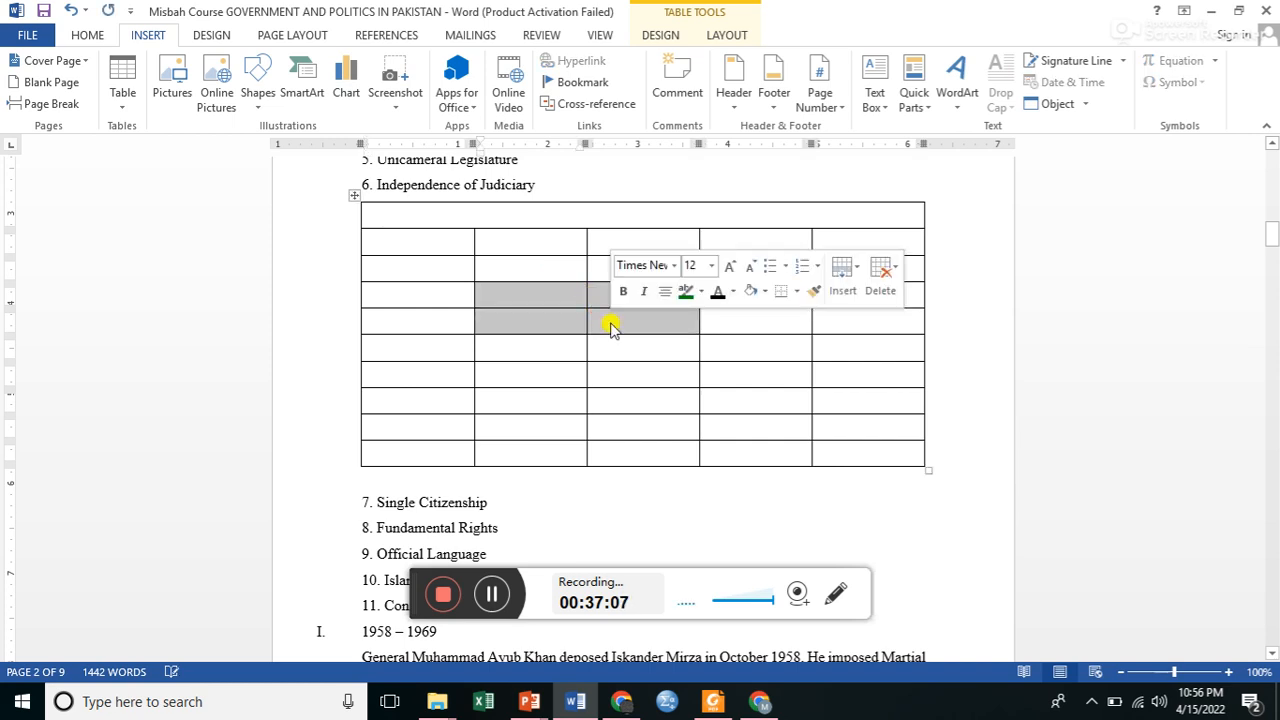
pyautogui.rightClick(610, 324)
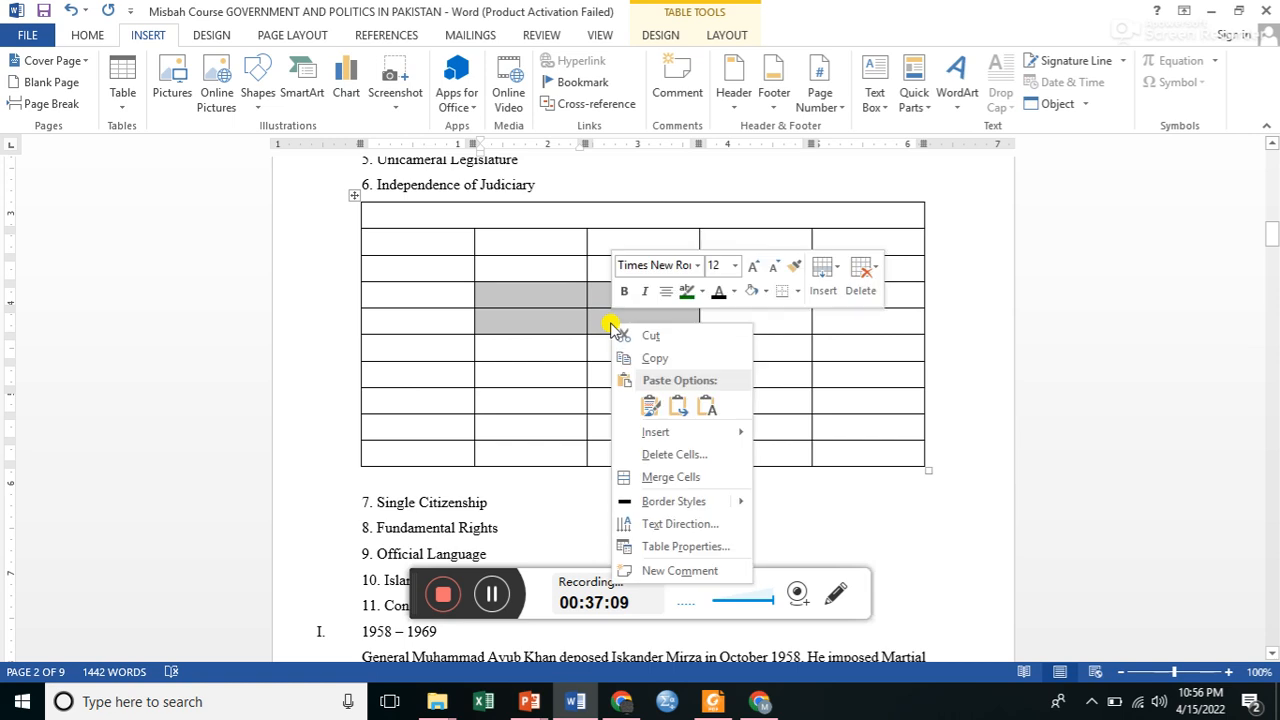
pyautogui.click(660, 477)
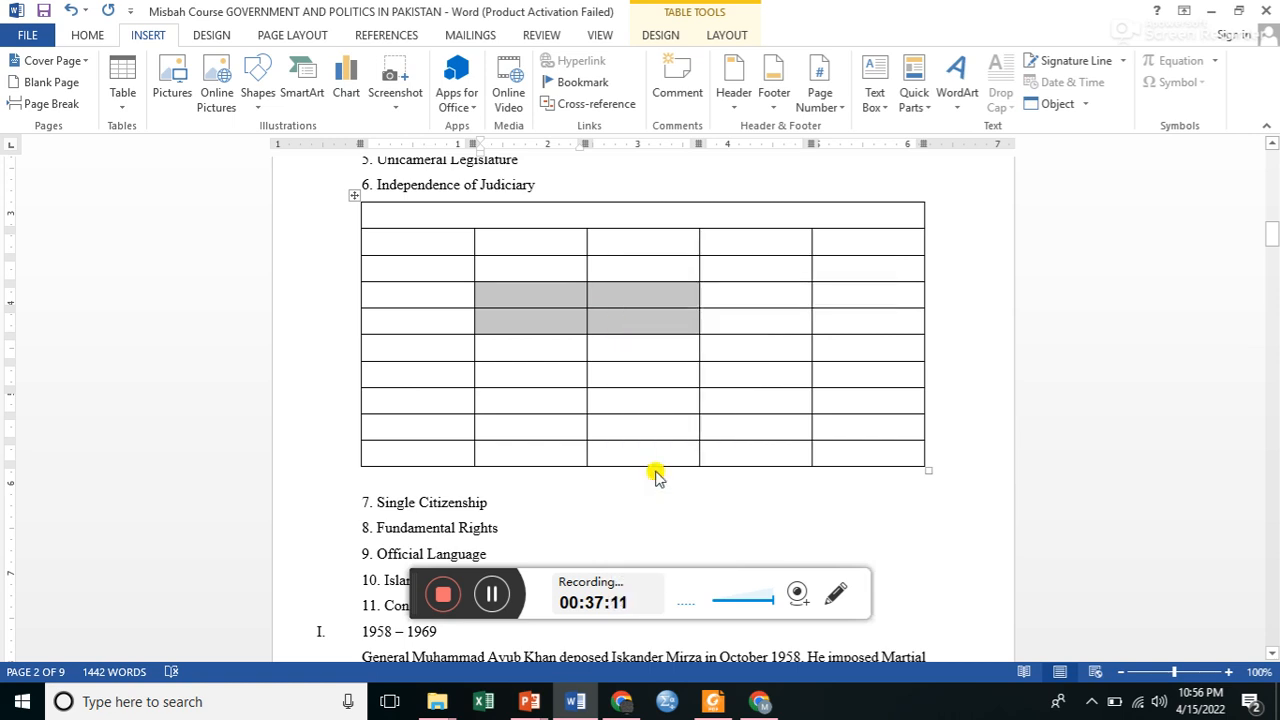
pyautogui.click(608, 320)
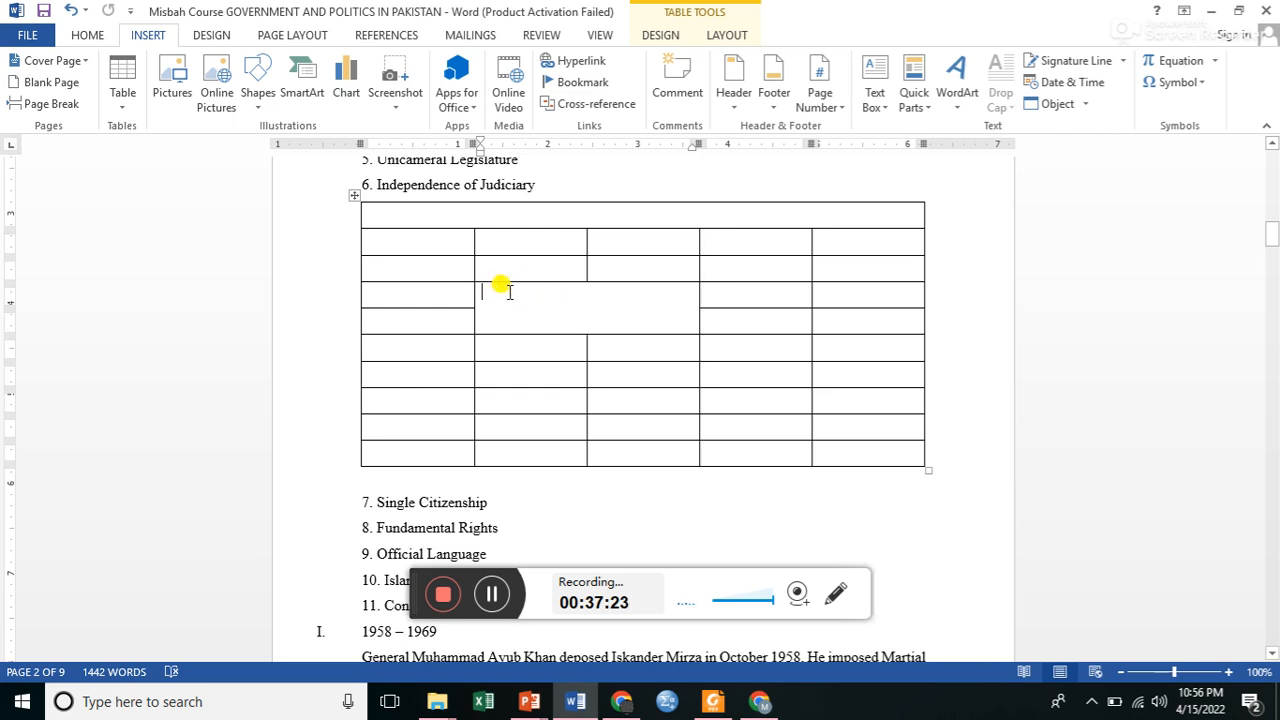
# Use Draw Table to split the merged 2x2 cell with three vertical lines.
pyautogui.click(123, 108)
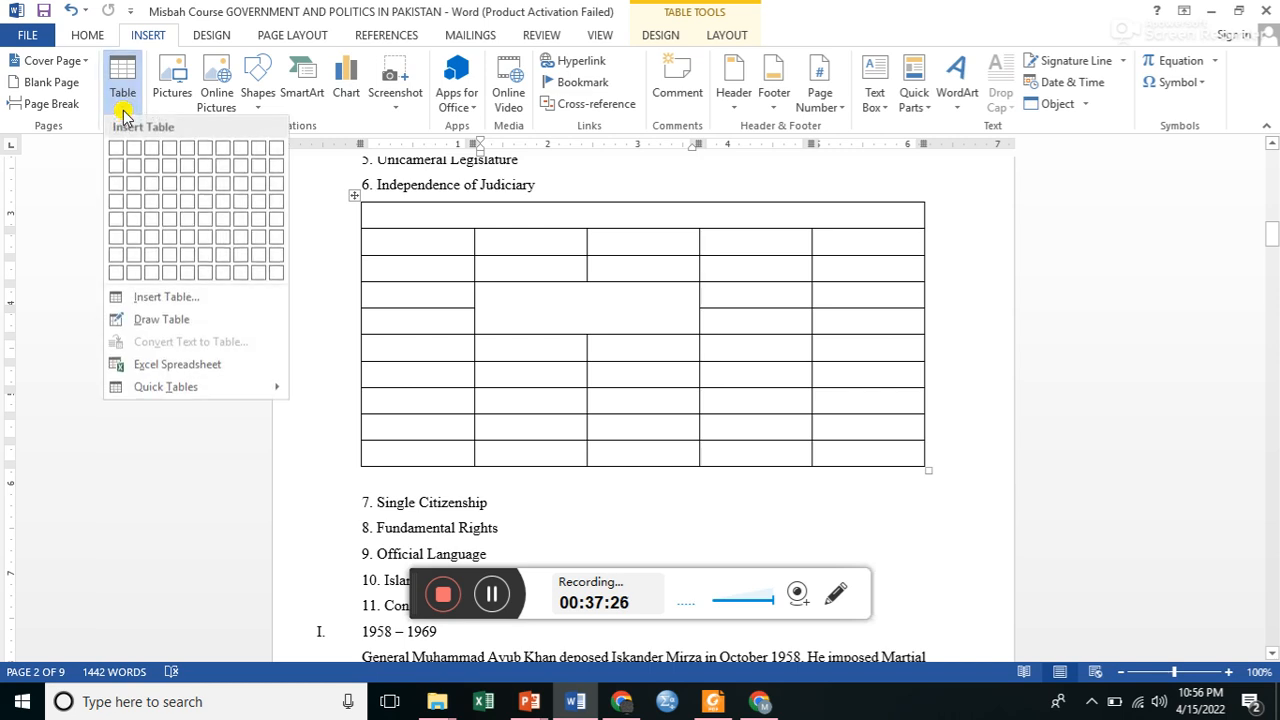
pyautogui.click(165, 319)
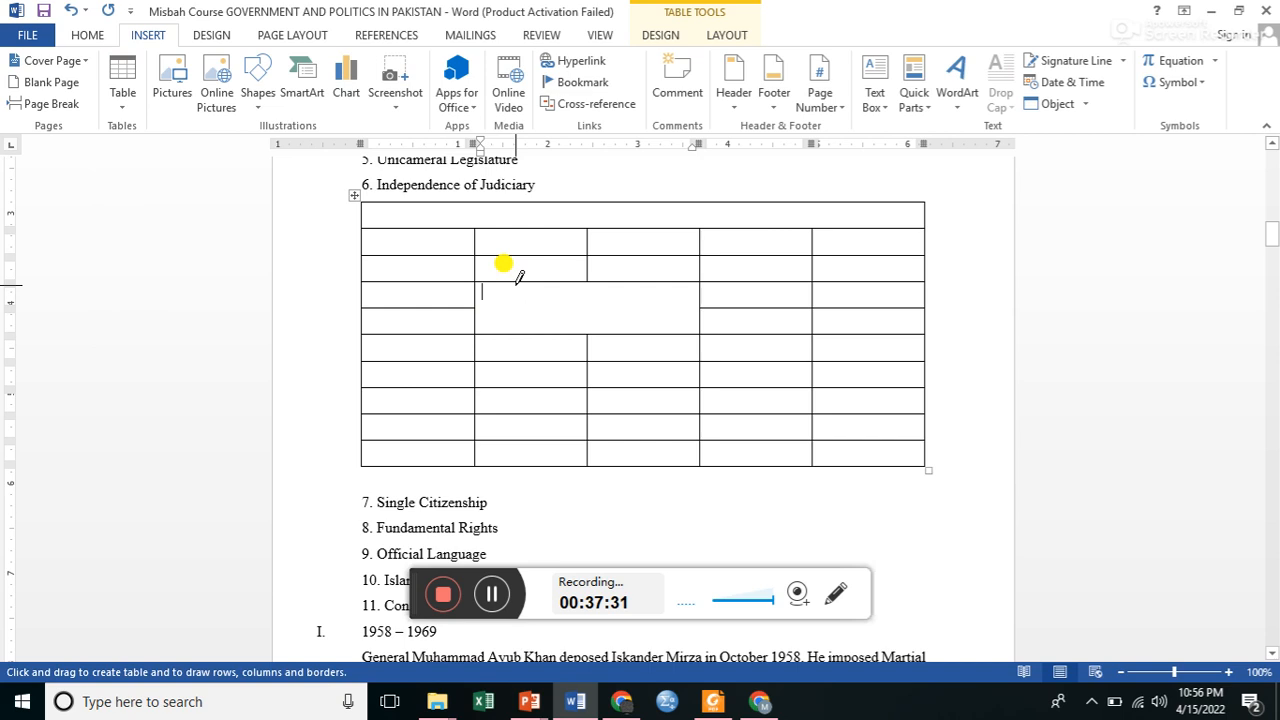
pyautogui.moveTo(508, 251); pyautogui.dragTo(517, 333)
pyautogui.moveTo(563, 283); pyautogui.dragTo(564, 333)
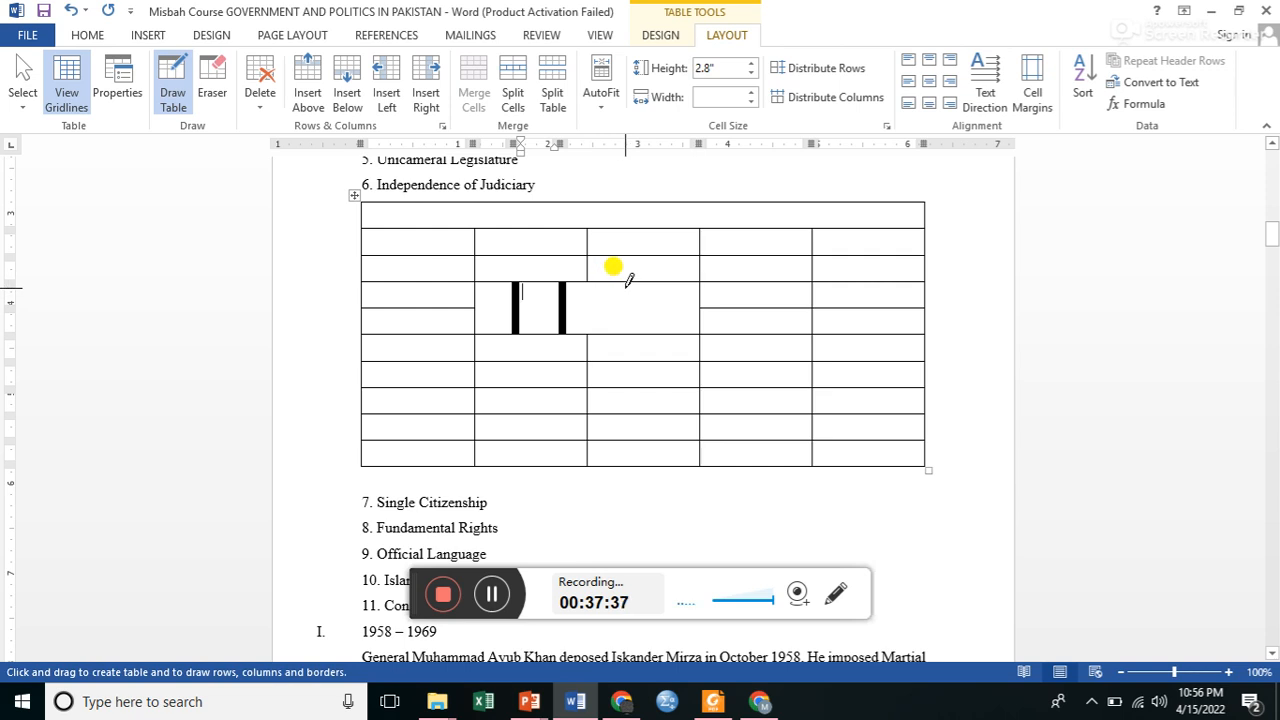
pyautogui.moveTo(625, 280); pyautogui.dragTo(627, 318)
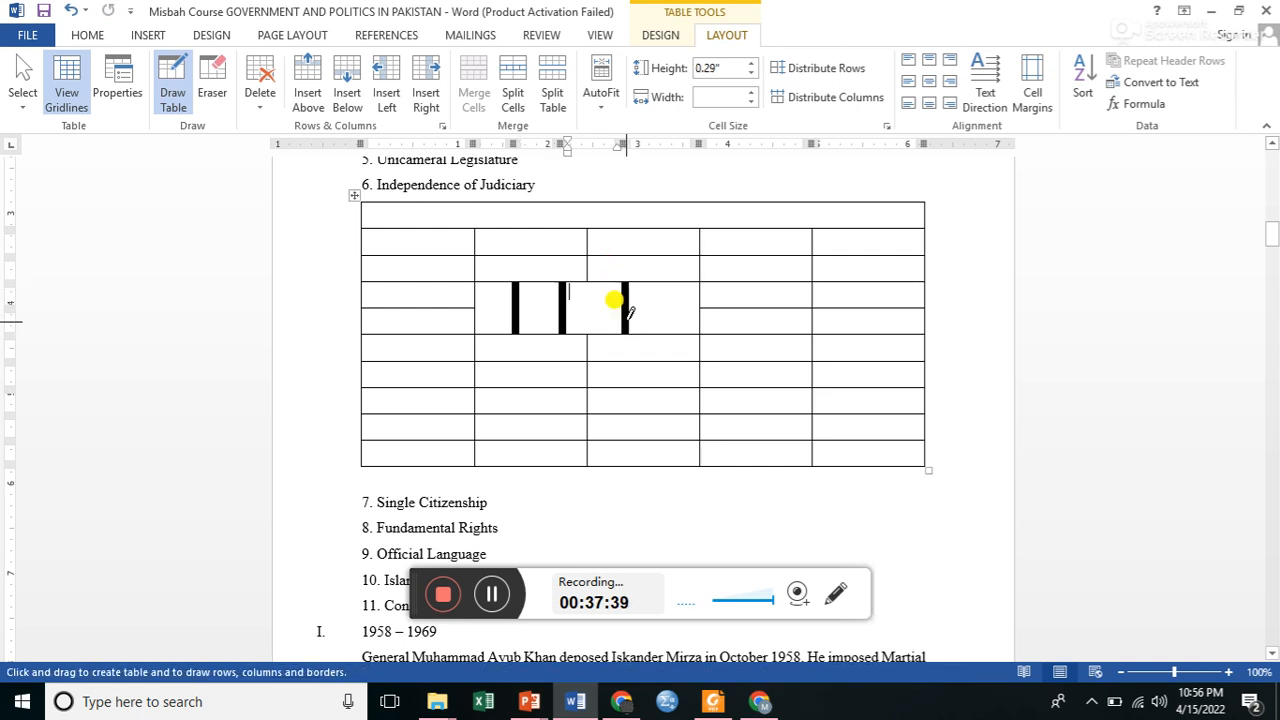
# Set the height of the table row containing the drawn vertical lines to 0.8".
pyautogui.click(751, 64)
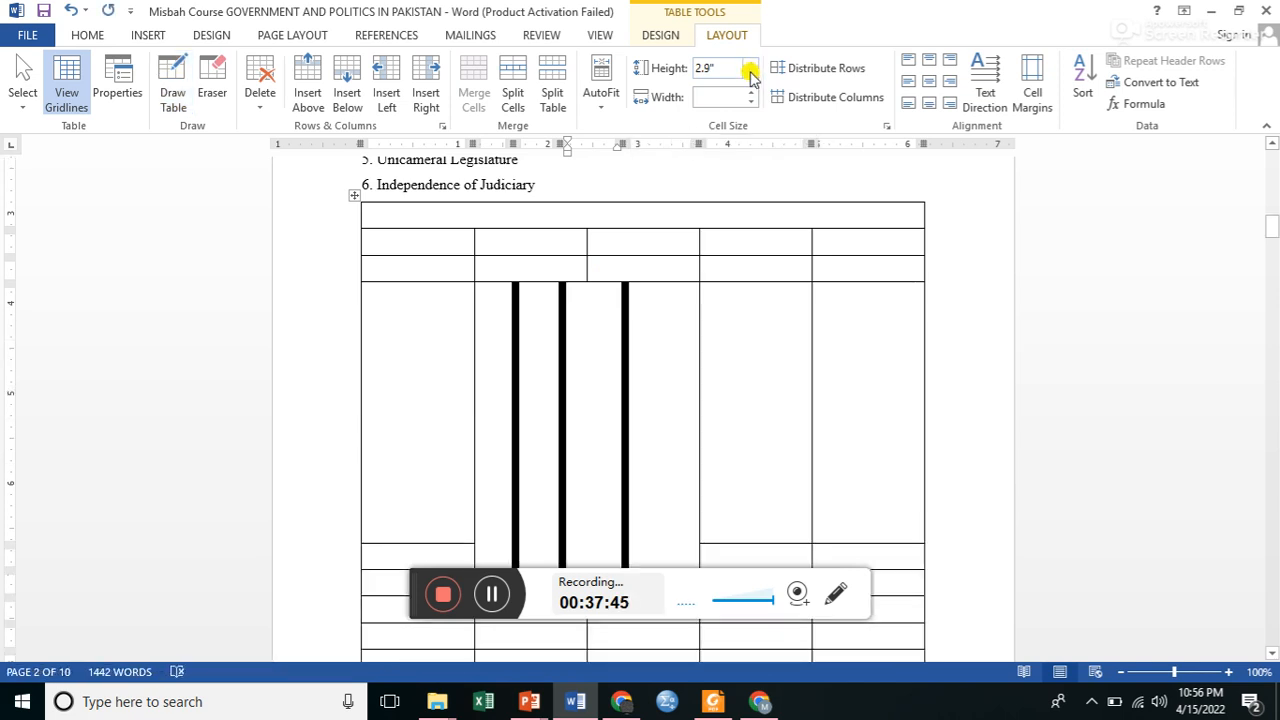
pyautogui.click(750, 76)
pyautogui.click(750, 76)
pyautogui.click(750, 76)
pyautogui.click(750, 76)
pyautogui.click(750, 76)
pyautogui.click(750, 76)
pyautogui.click(750, 76)
pyautogui.click(750, 76)
pyautogui.click(750, 76)
pyautogui.click(750, 76)
pyautogui.click(750, 76)
pyautogui.click(750, 76)
pyautogui.click(750, 76)
pyautogui.click(750, 76)
pyautogui.click(750, 76)
pyautogui.click(750, 76)
pyautogui.click(750, 76)
pyautogui.click(750, 76)
pyautogui.click(750, 76)
pyautogui.click(750, 76)
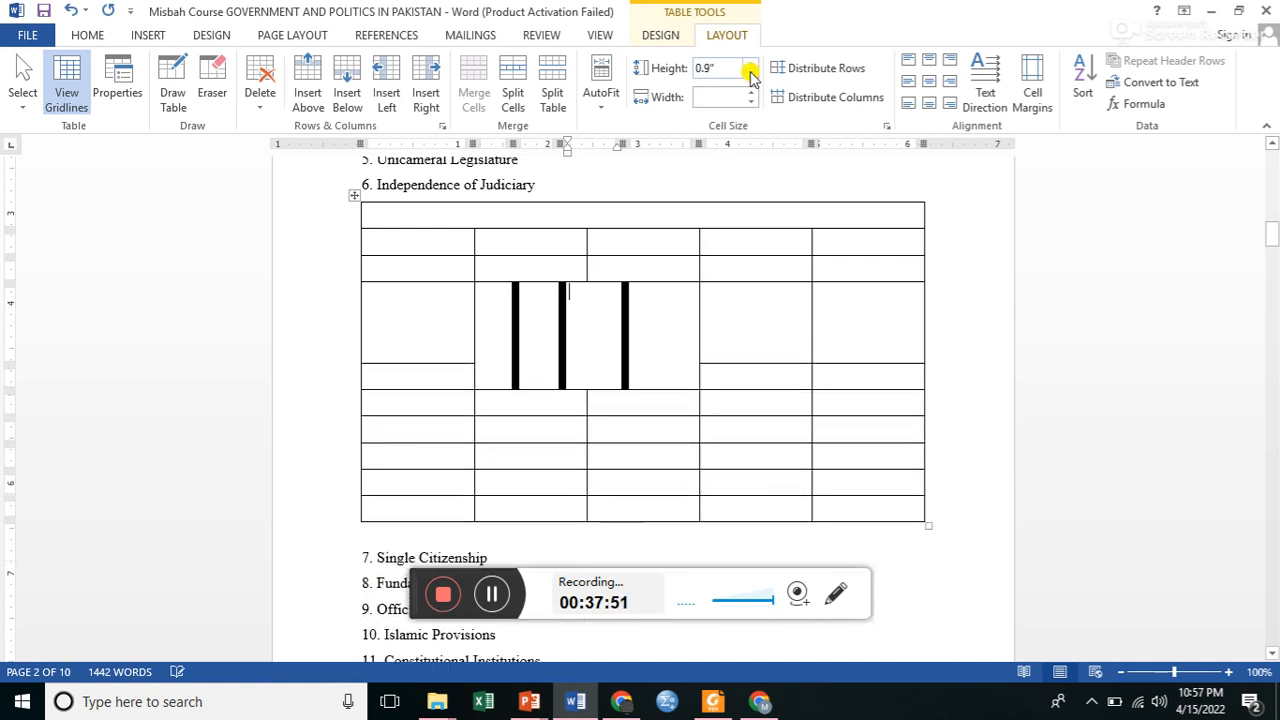
pyautogui.click(750, 76)
# Set the width of the cell between the second and third drawn vertical lines to 0.4".
pyautogui.click(750, 103)
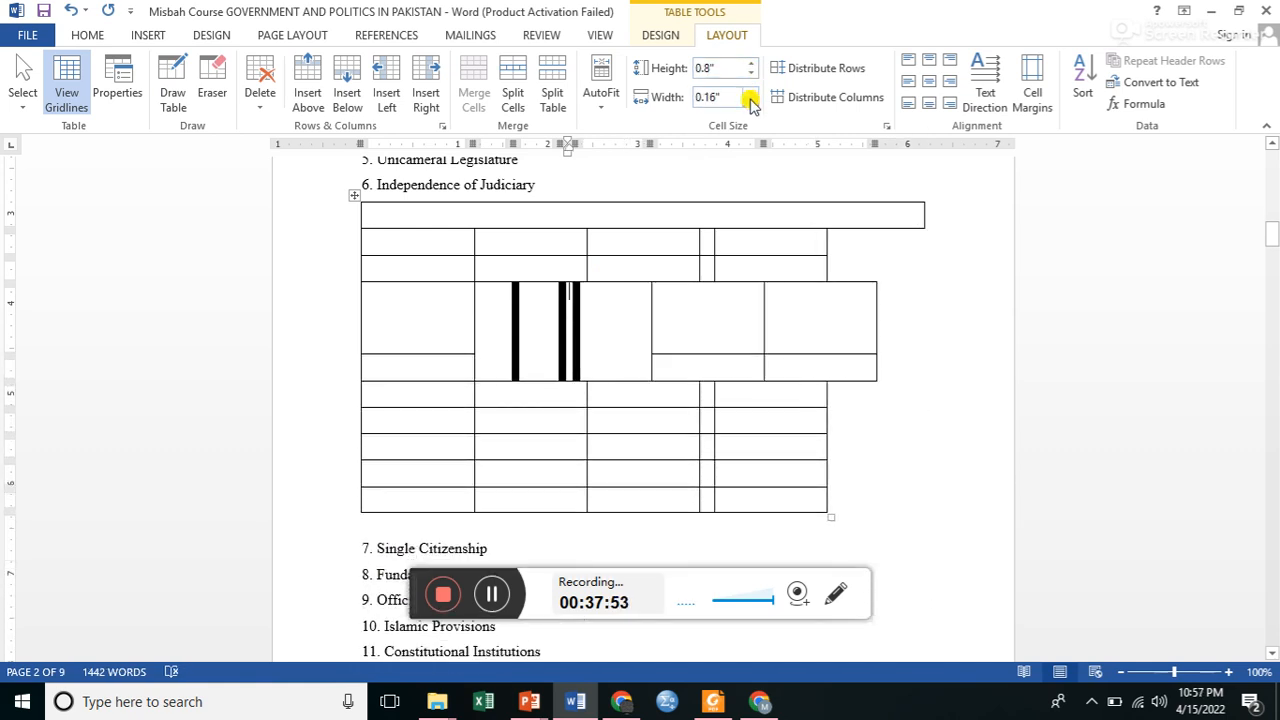
pyautogui.click(749, 95)
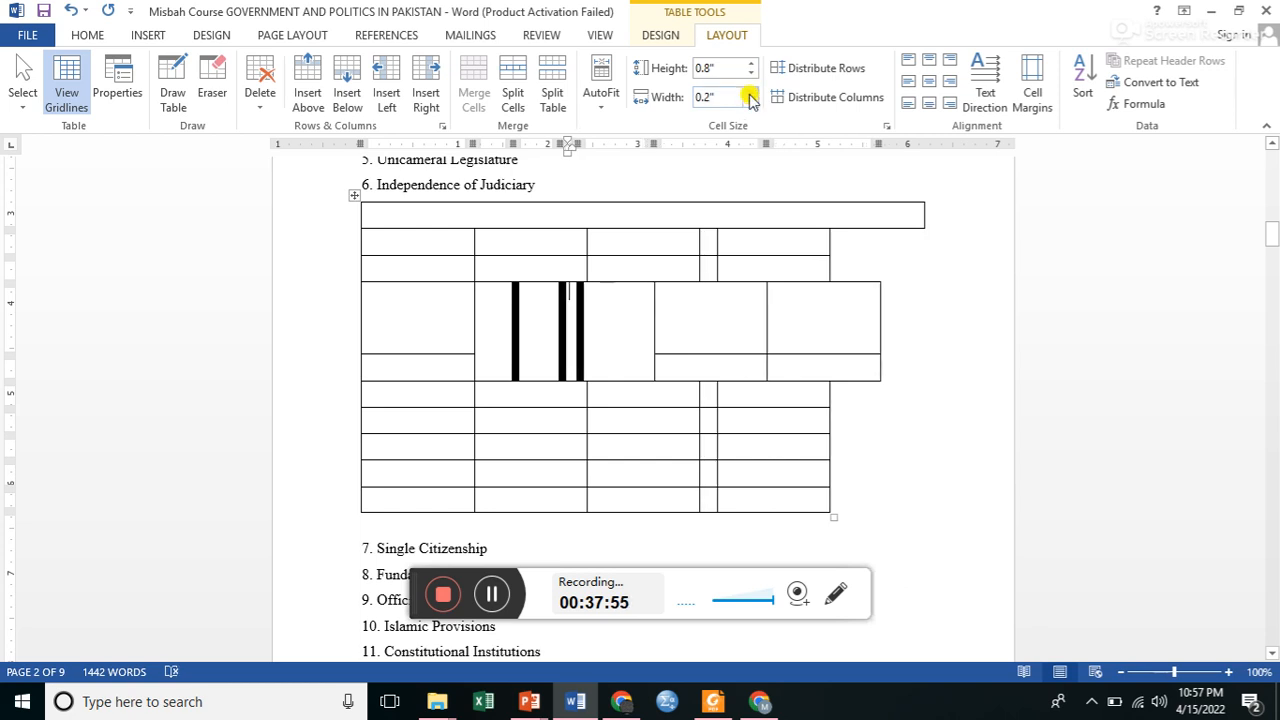
pyautogui.click(749, 93)
pyautogui.click(749, 93)
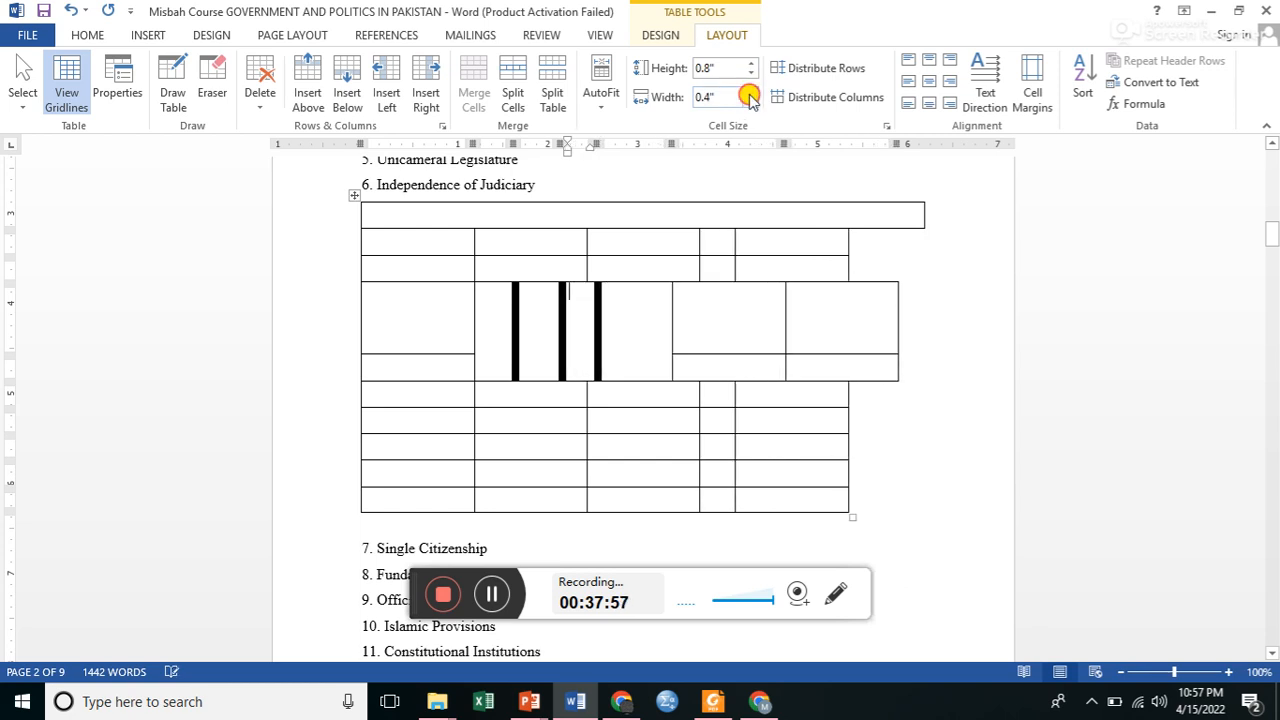
# Set the width of the cell between the second and third thick vertical lines to 0.5".
pyautogui.click(749, 93)
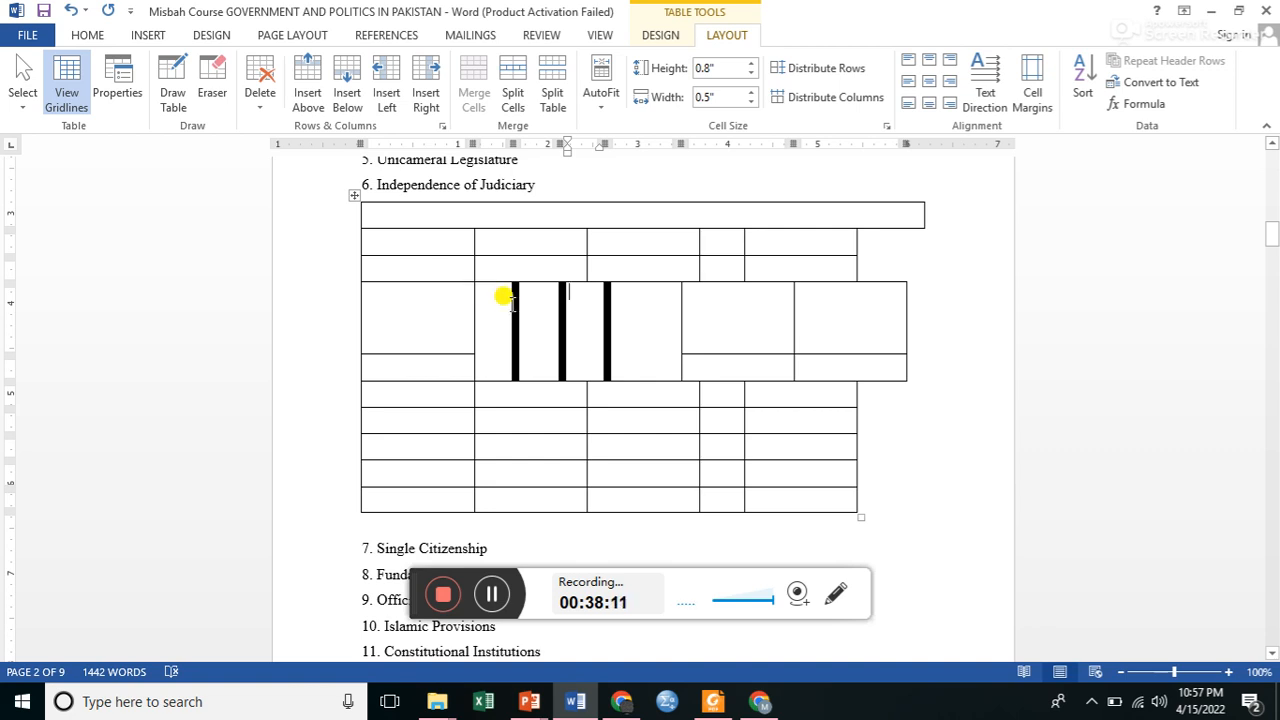
# Try to repaint the three thick vertical lines with the thin black single-line theme border style.
pyautogui.moveTo(483, 289); pyautogui.dragTo(629, 348)
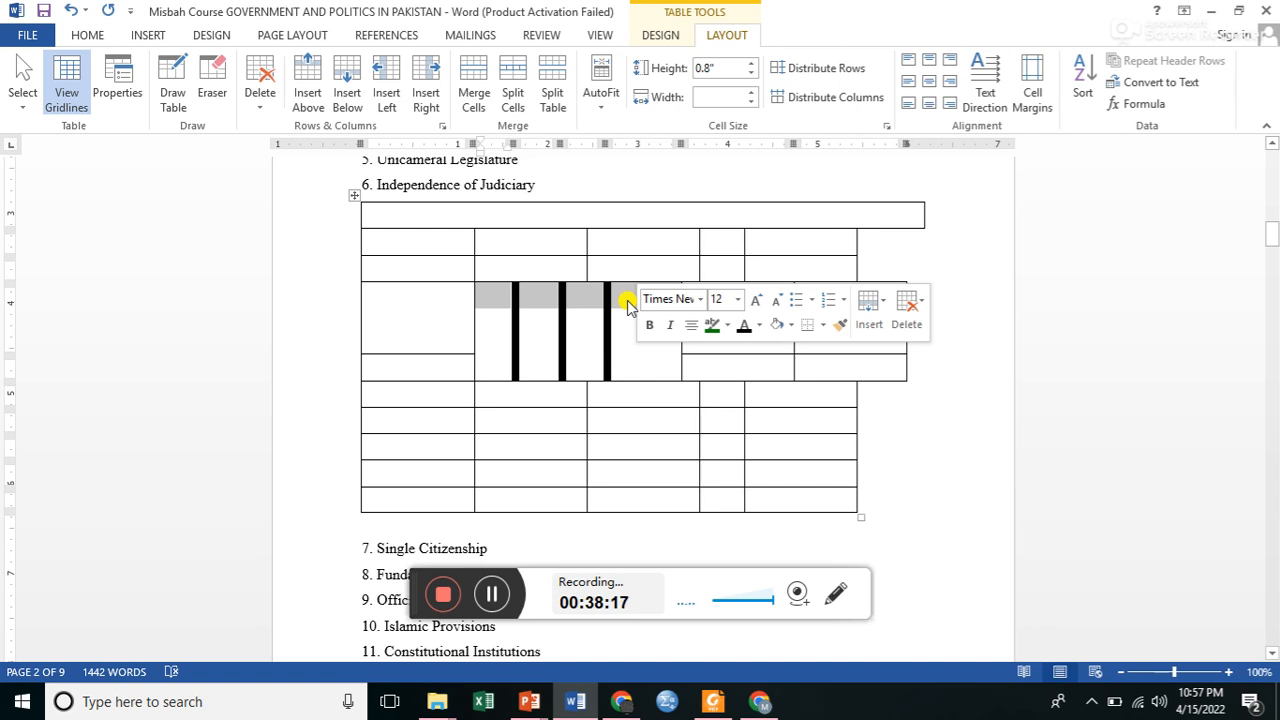
pyautogui.rightClick(629, 303)
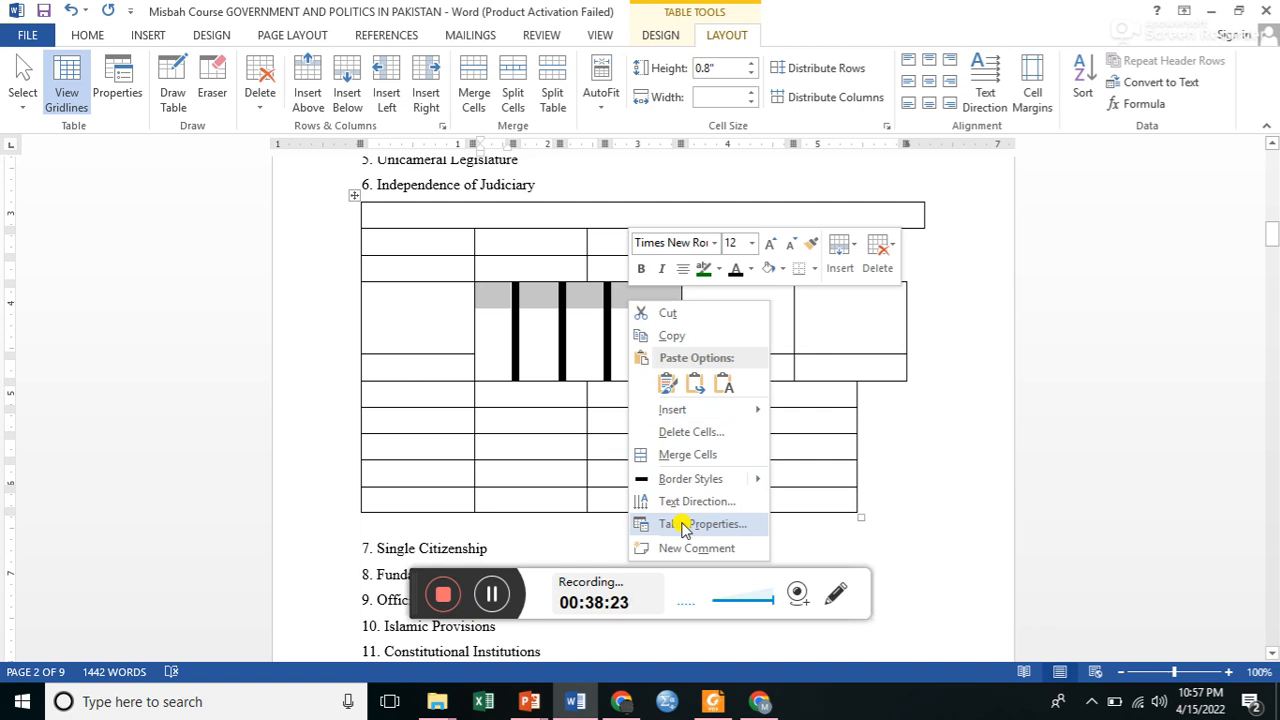
pyautogui.moveTo(740, 481)
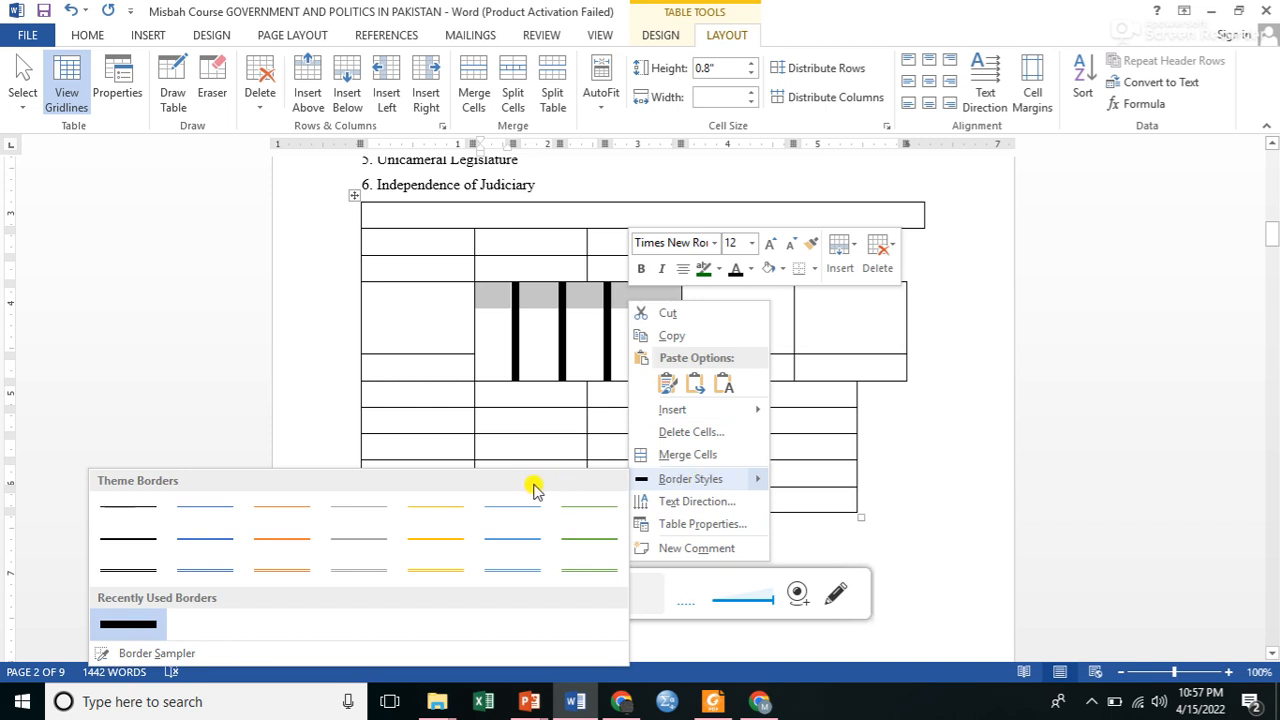
pyautogui.click(122, 507)
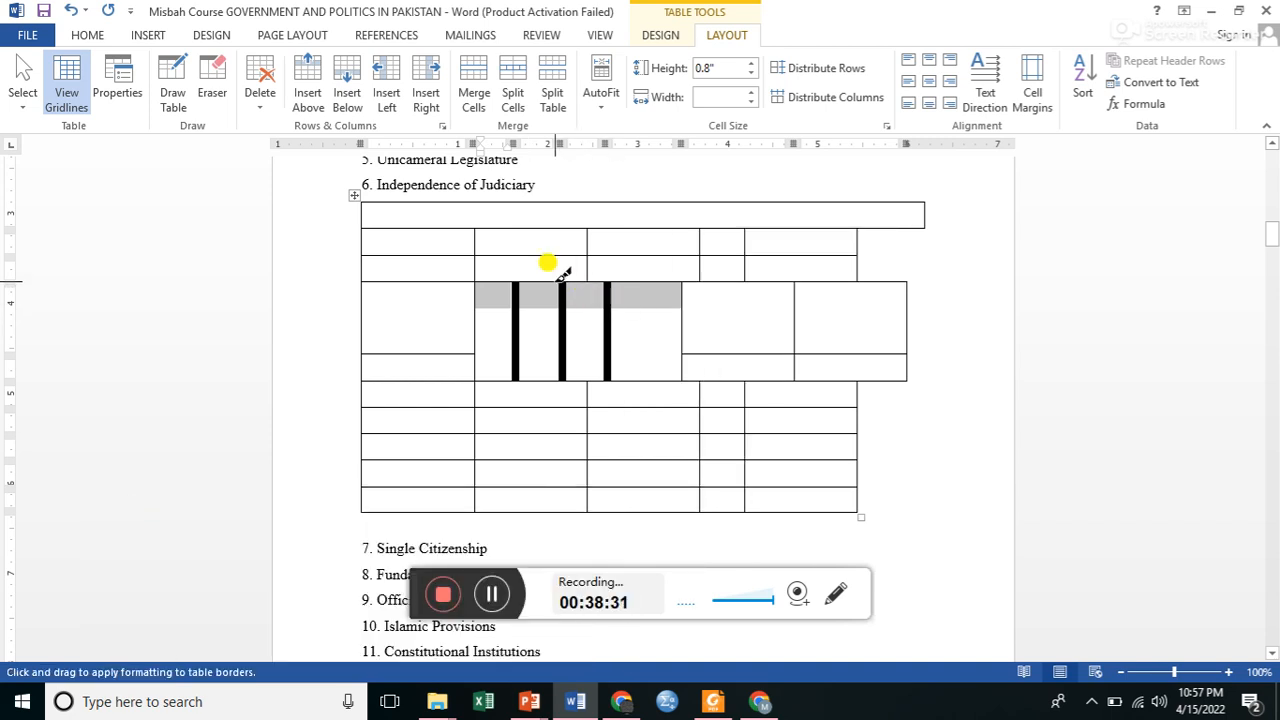
pyautogui.moveTo(514, 286)
pyautogui.mouseDown()
pyautogui.moveTo(646, 340)
pyautogui.moveTo(652, 372)
pyautogui.moveTo(643, 357)
pyautogui.mouseUp()
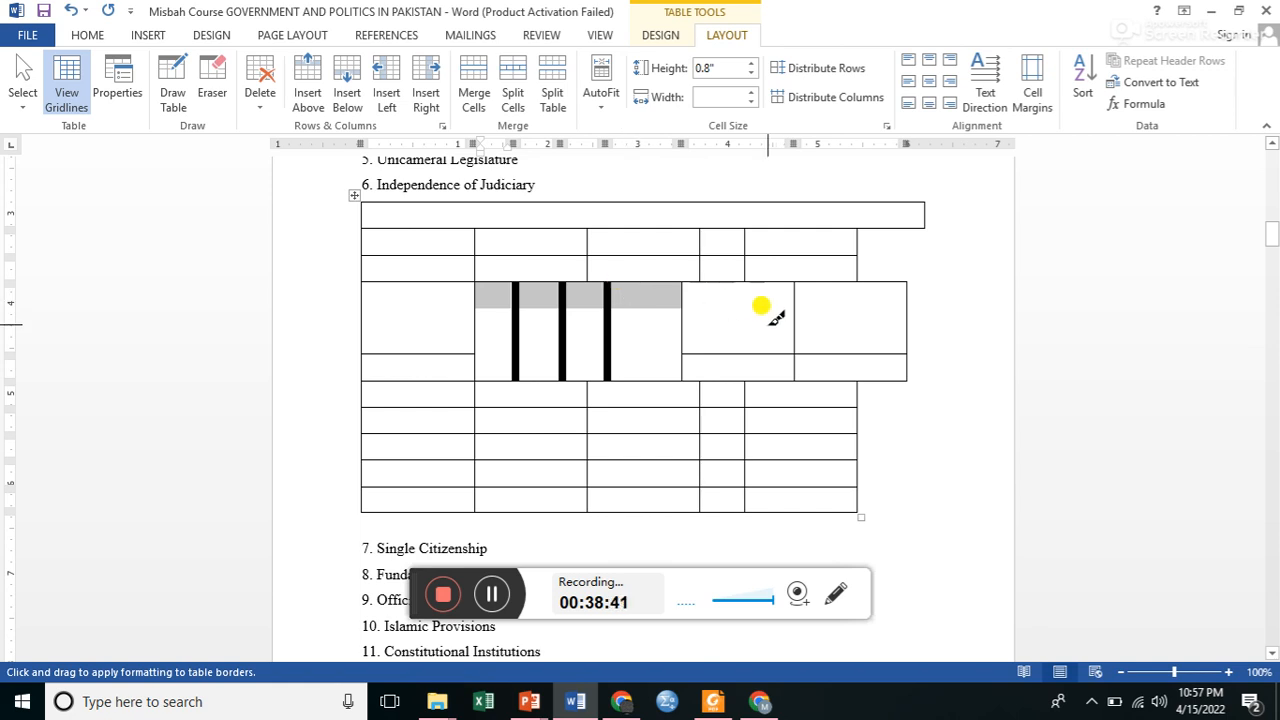
pyautogui.click(1171, 250)
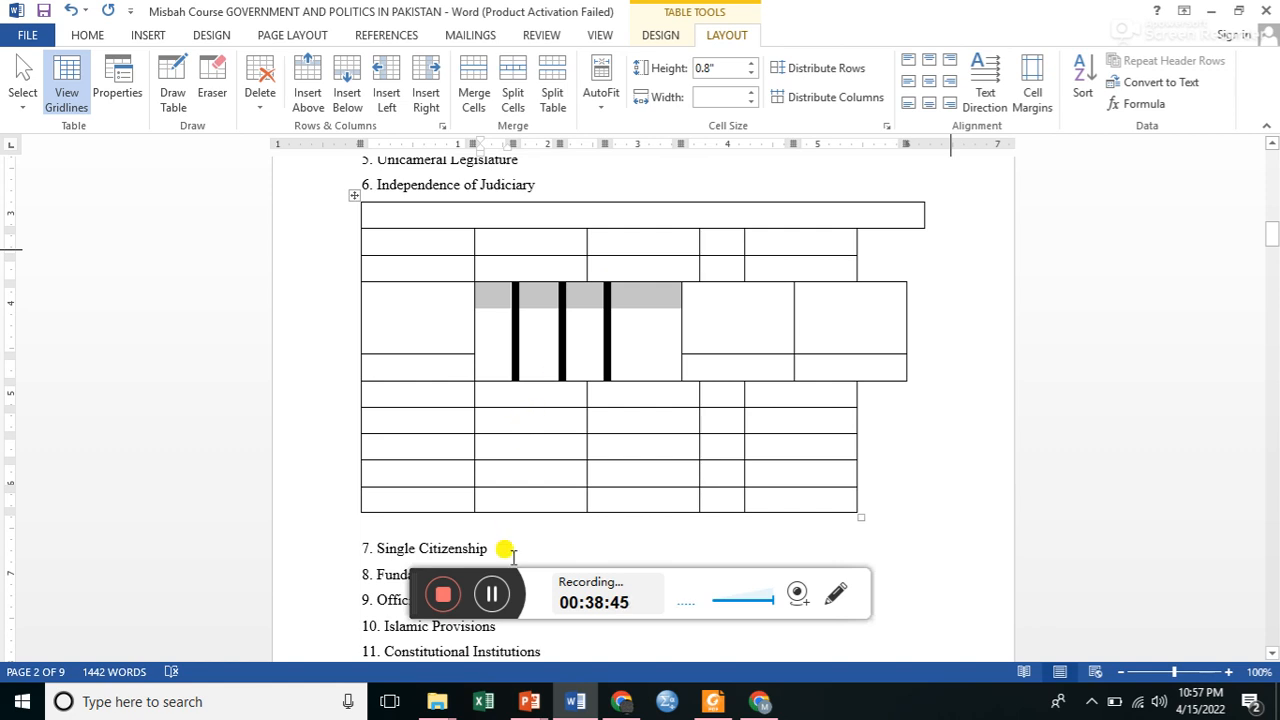
pyautogui.click(492, 594)
pyautogui.click(497, 596)
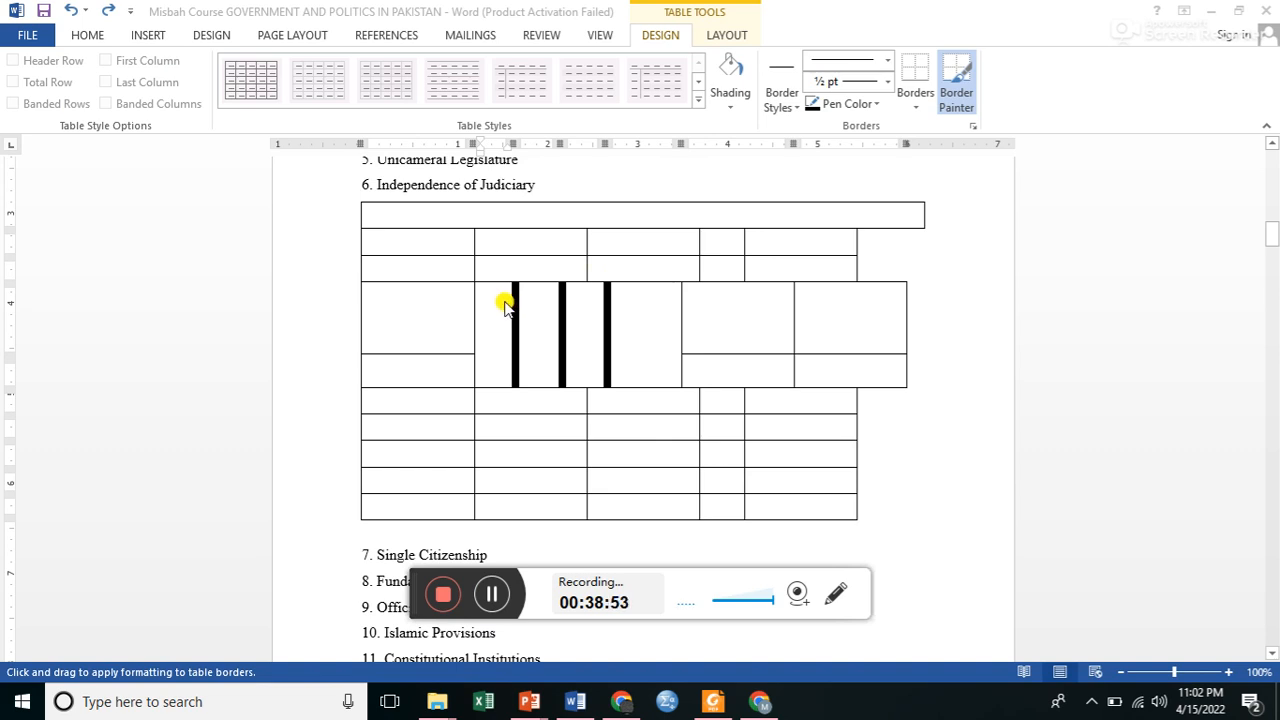
# Repaint the three thick vertical lines with the Border Painter, using the fine dotted ½ pt line style in the Automatic color.
pyautogui.moveTo(500, 297); pyautogui.dragTo(606, 294)
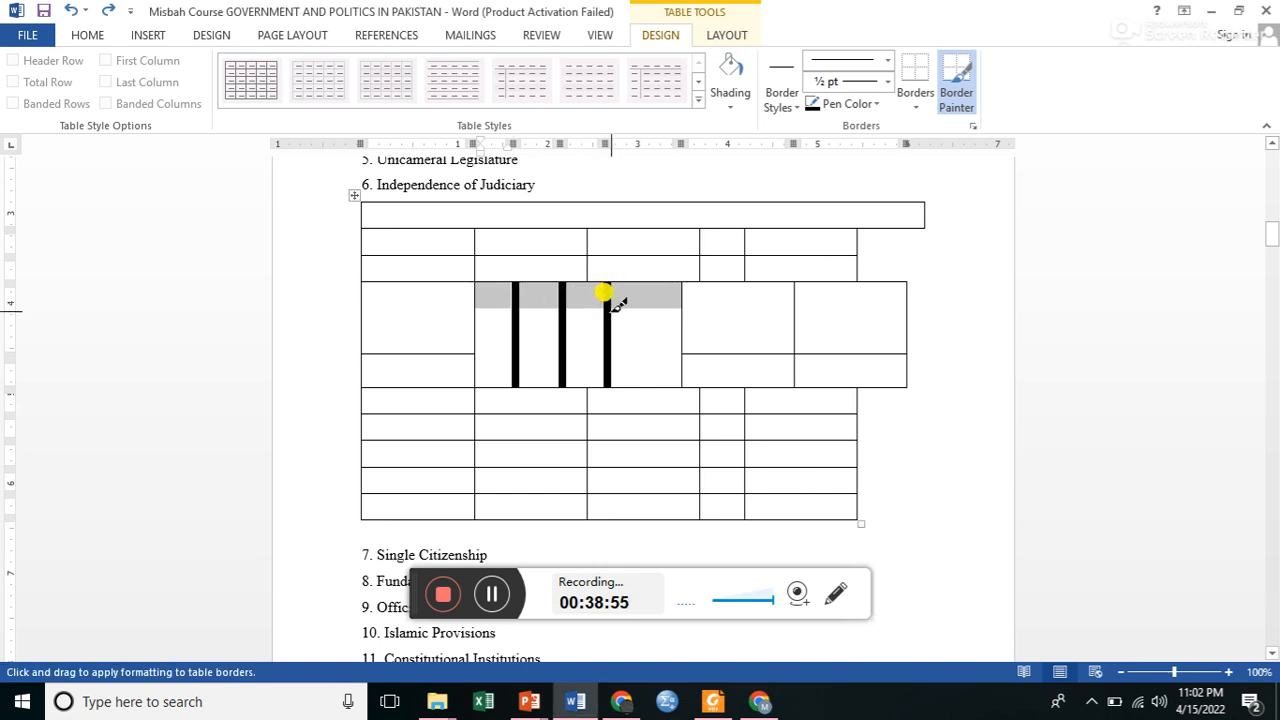
pyautogui.click(873, 106)
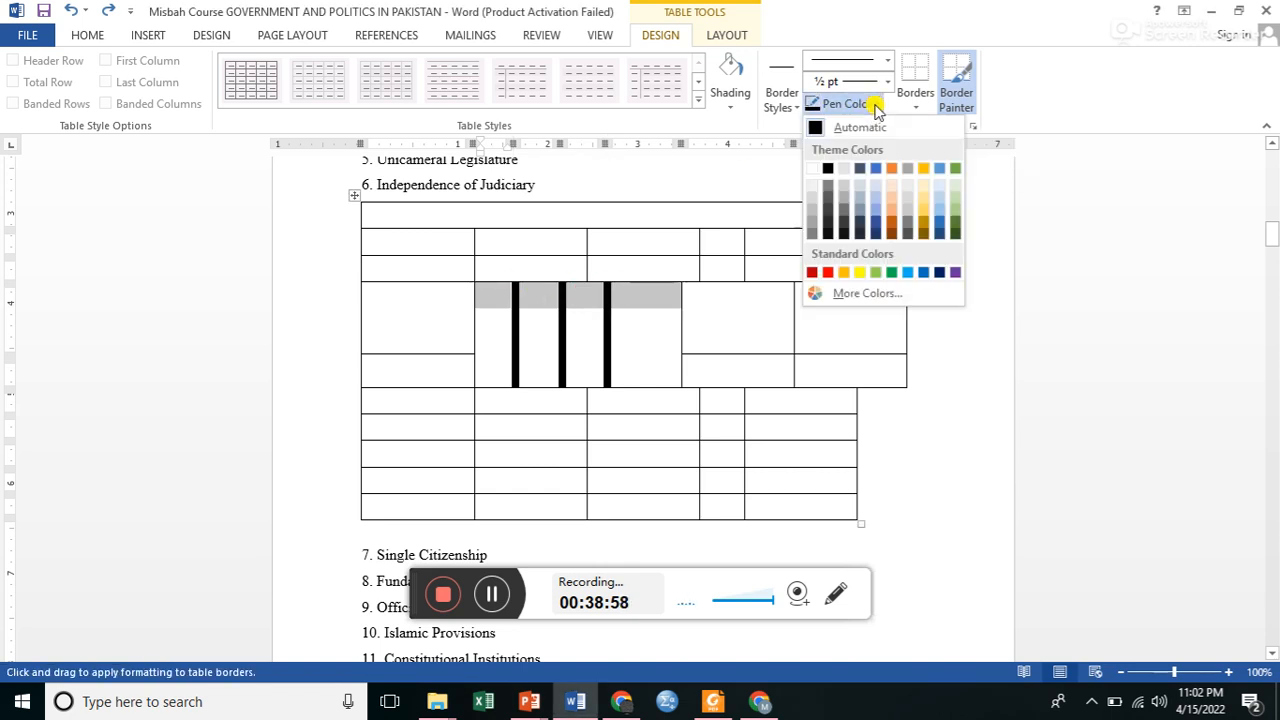
pyautogui.click(818, 128)
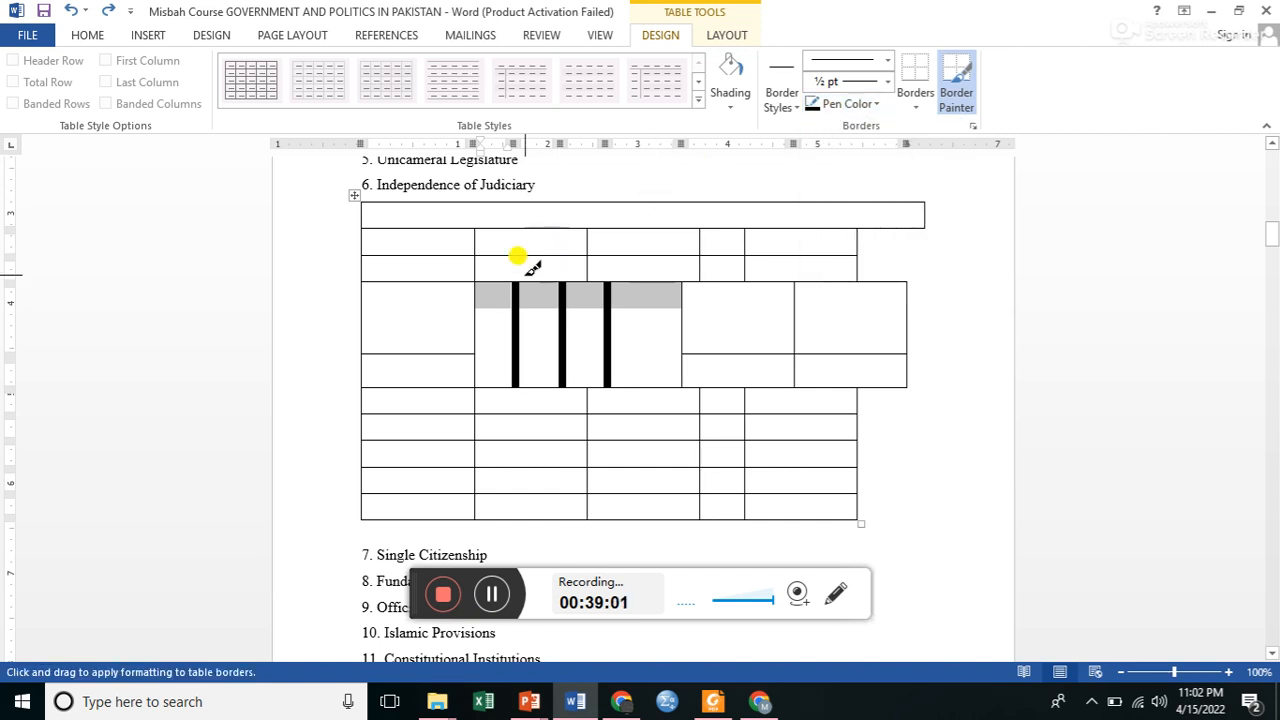
pyautogui.click(887, 62)
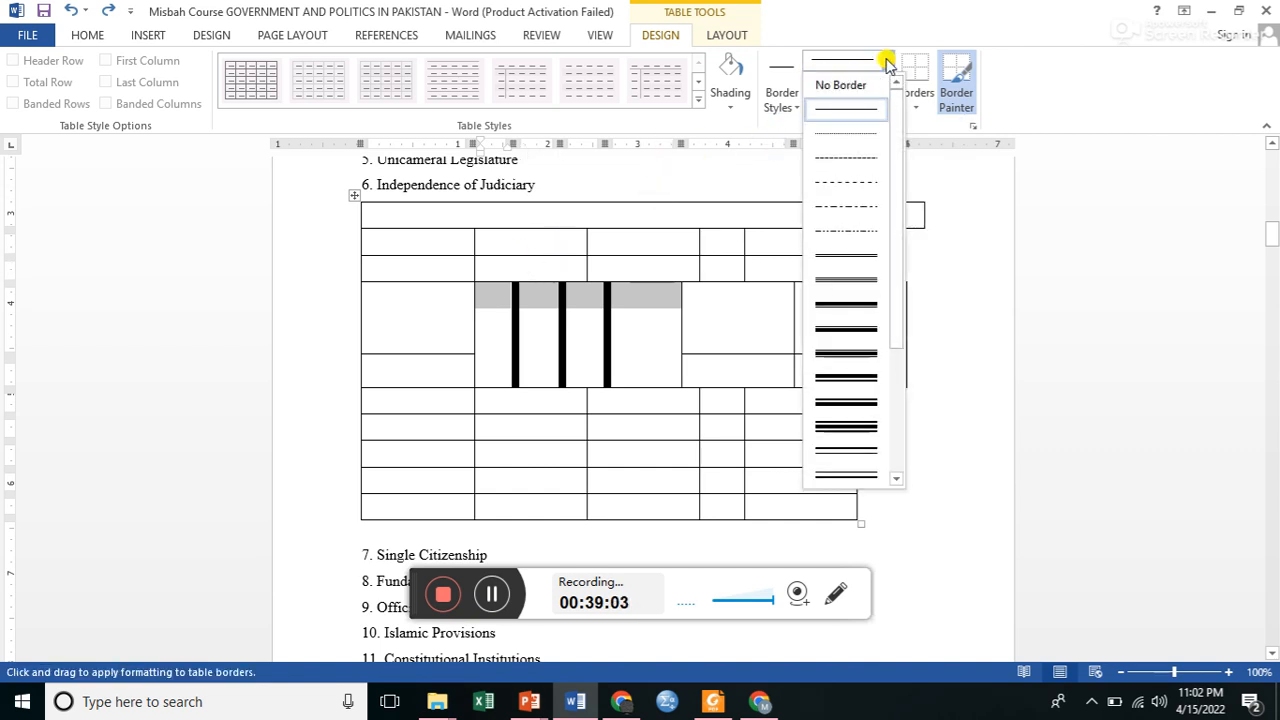
pyautogui.click(845, 136)
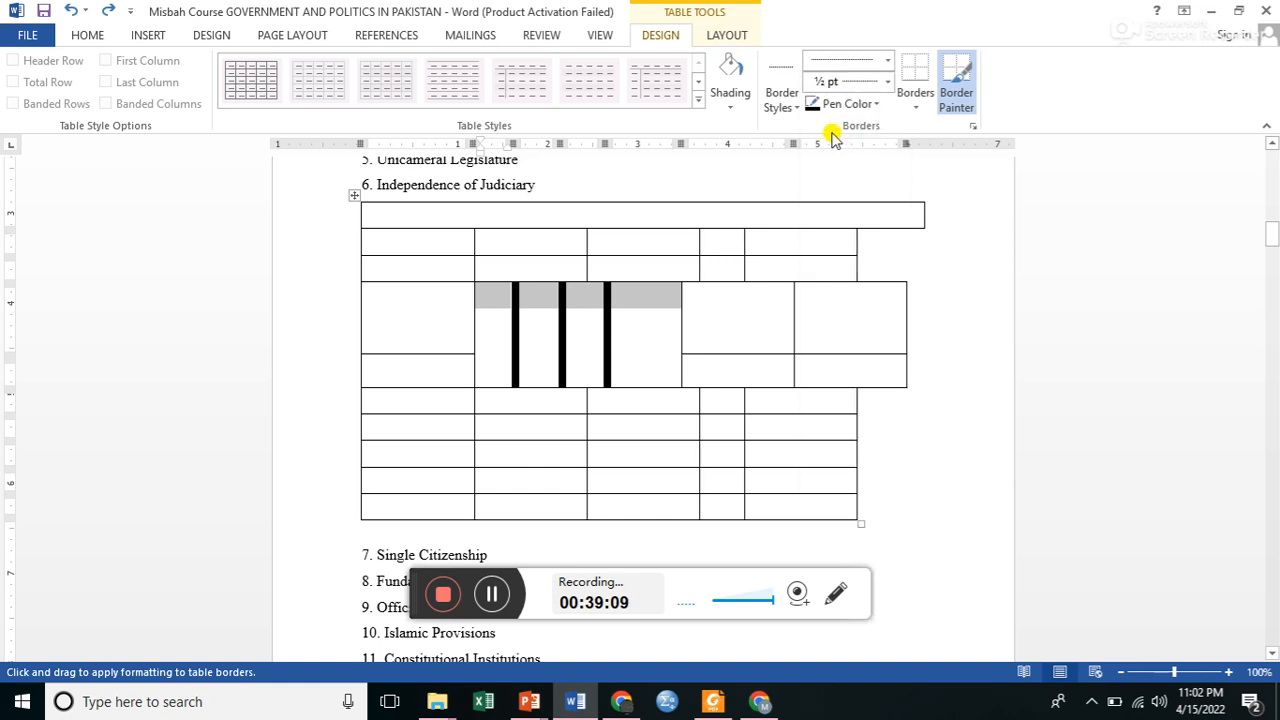
pyautogui.click(843, 113)
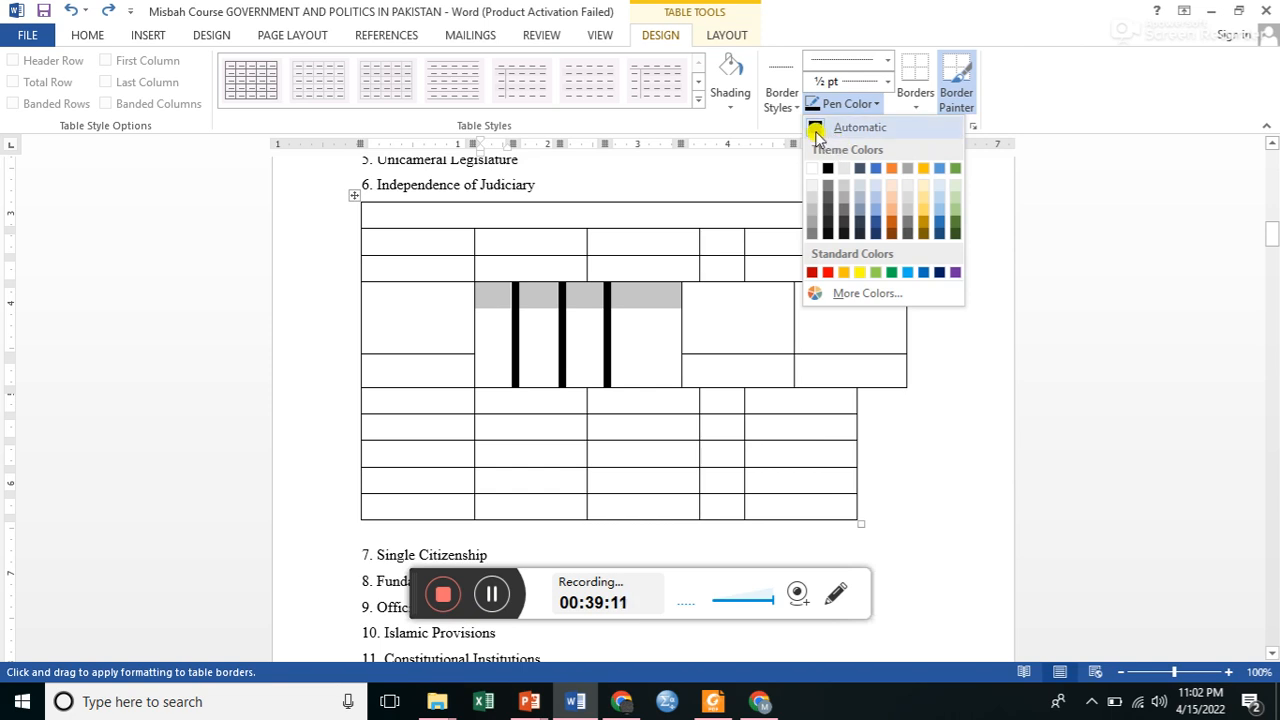
pyautogui.click(814, 127)
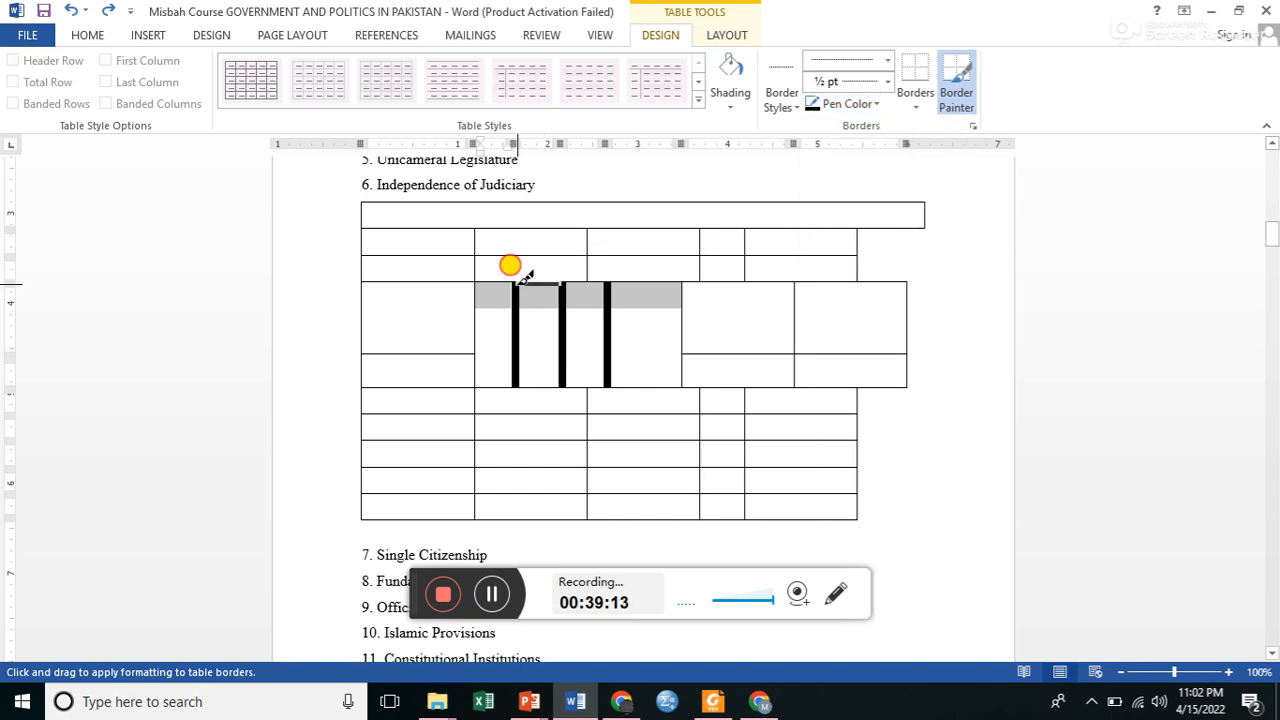
pyautogui.click(515, 334)
pyautogui.click(516, 338)
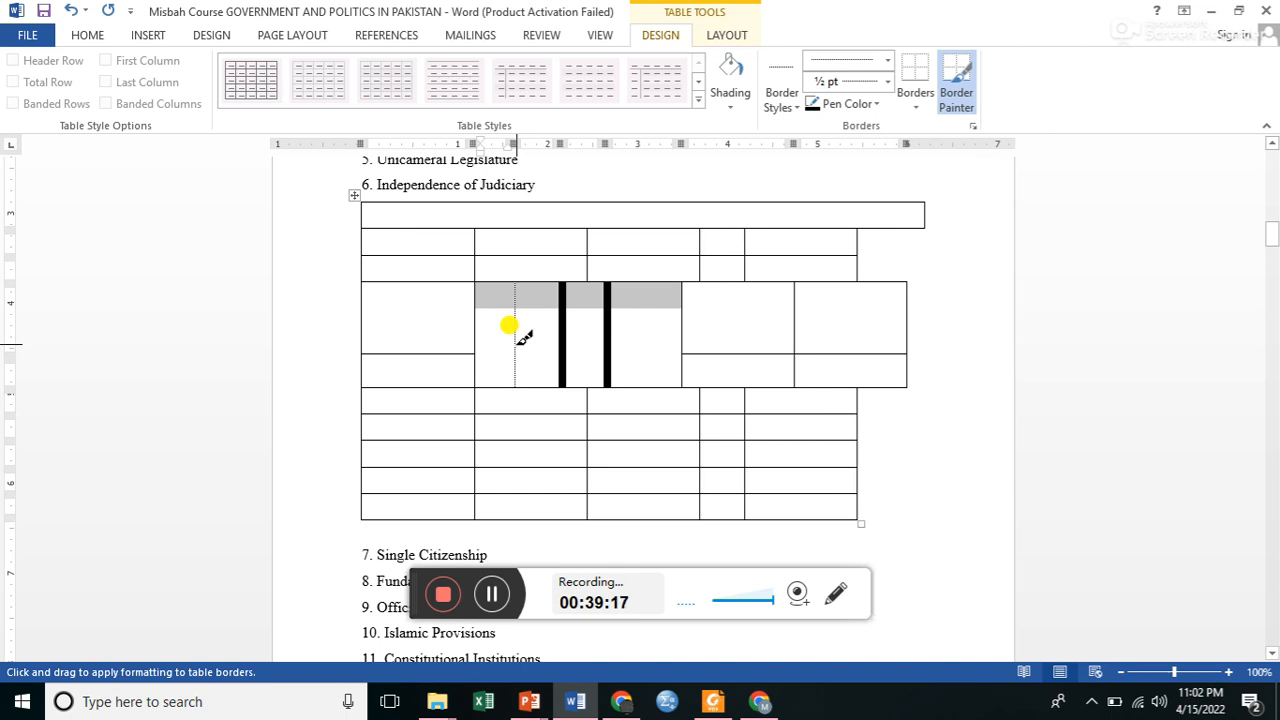
pyautogui.click(563, 325)
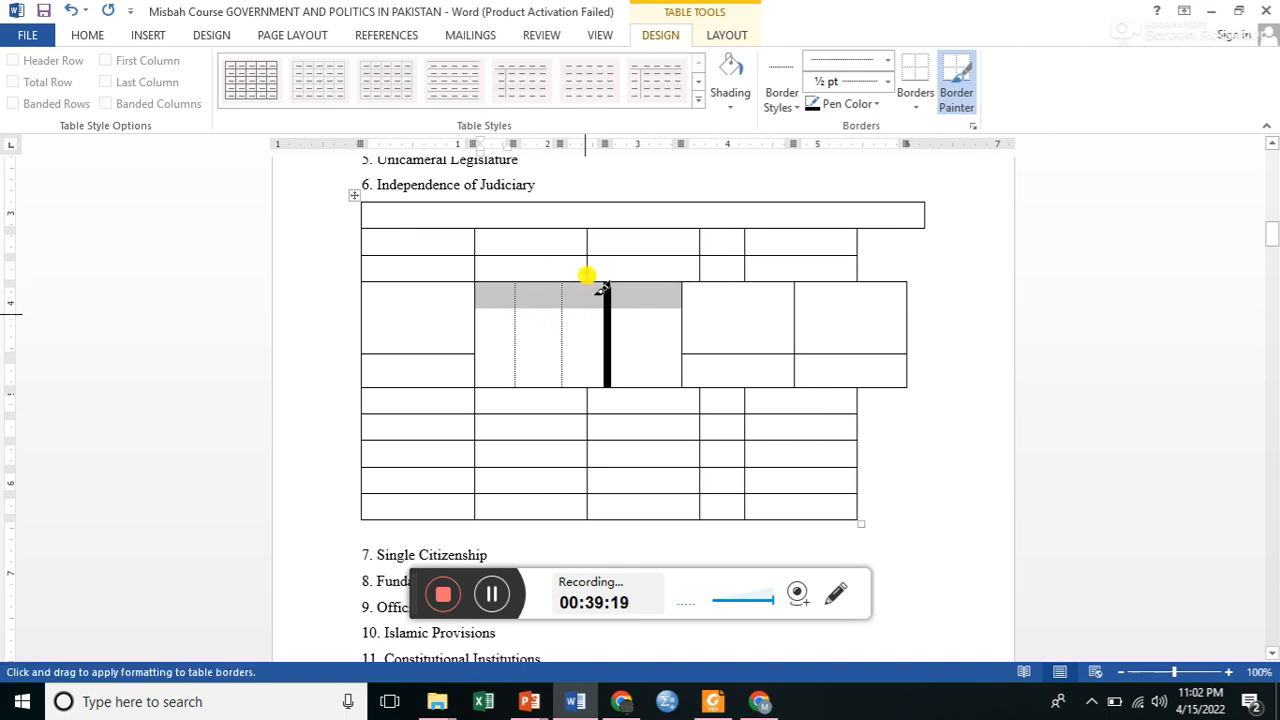
pyautogui.click(608, 340)
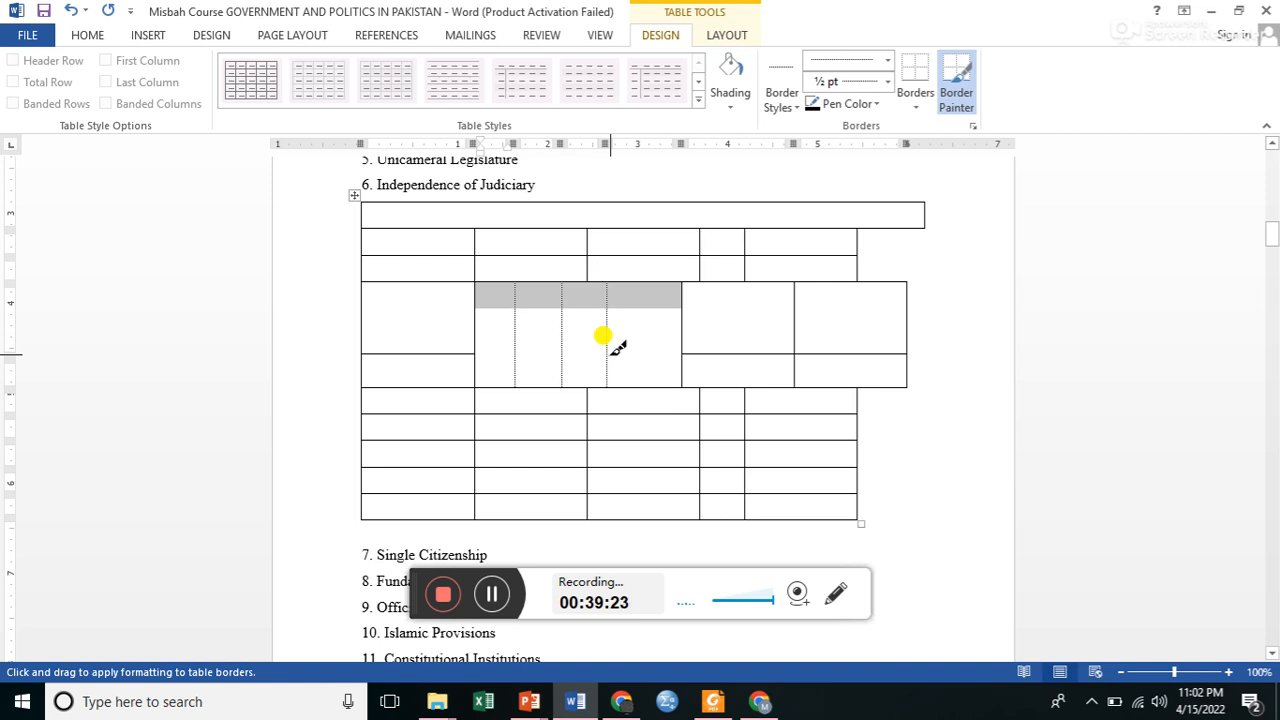
# Repaint the three vertical dividing lines with a solid single ½ pt border and stop the Border Painter.
pyautogui.click(887, 60)
pyautogui.click(850, 109)
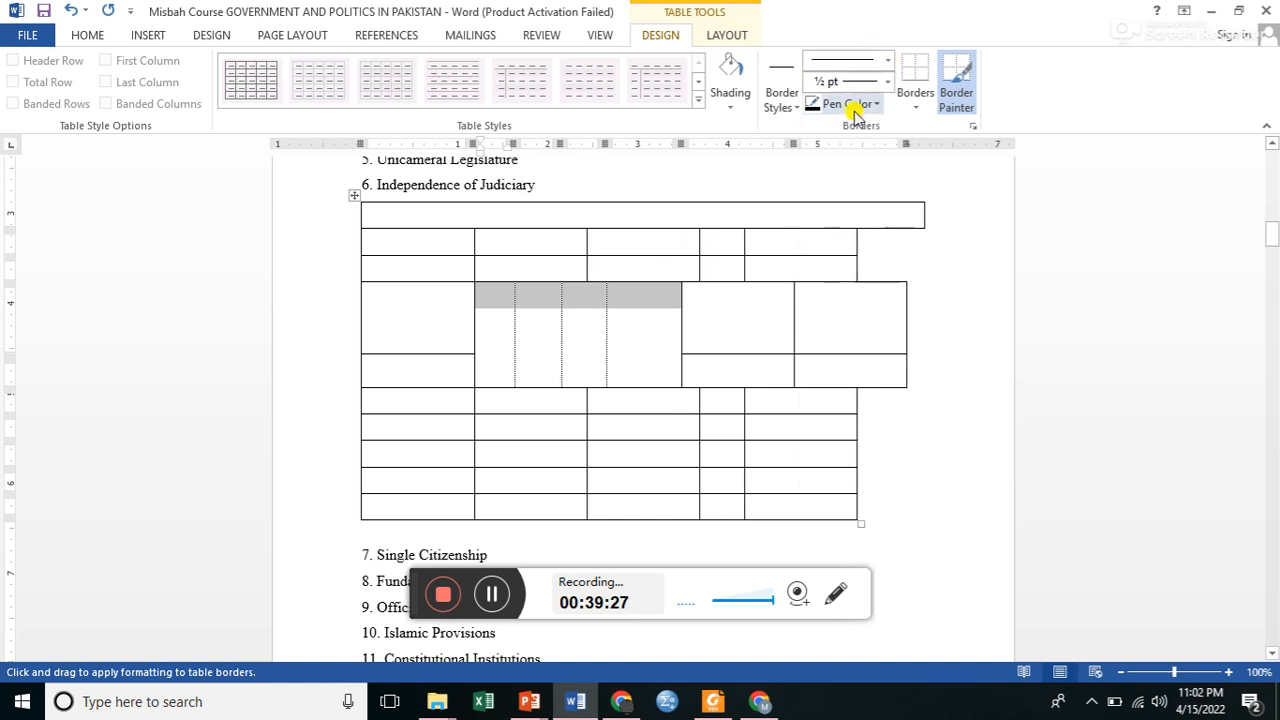
pyautogui.moveTo(513, 268); pyautogui.dragTo(513, 325)
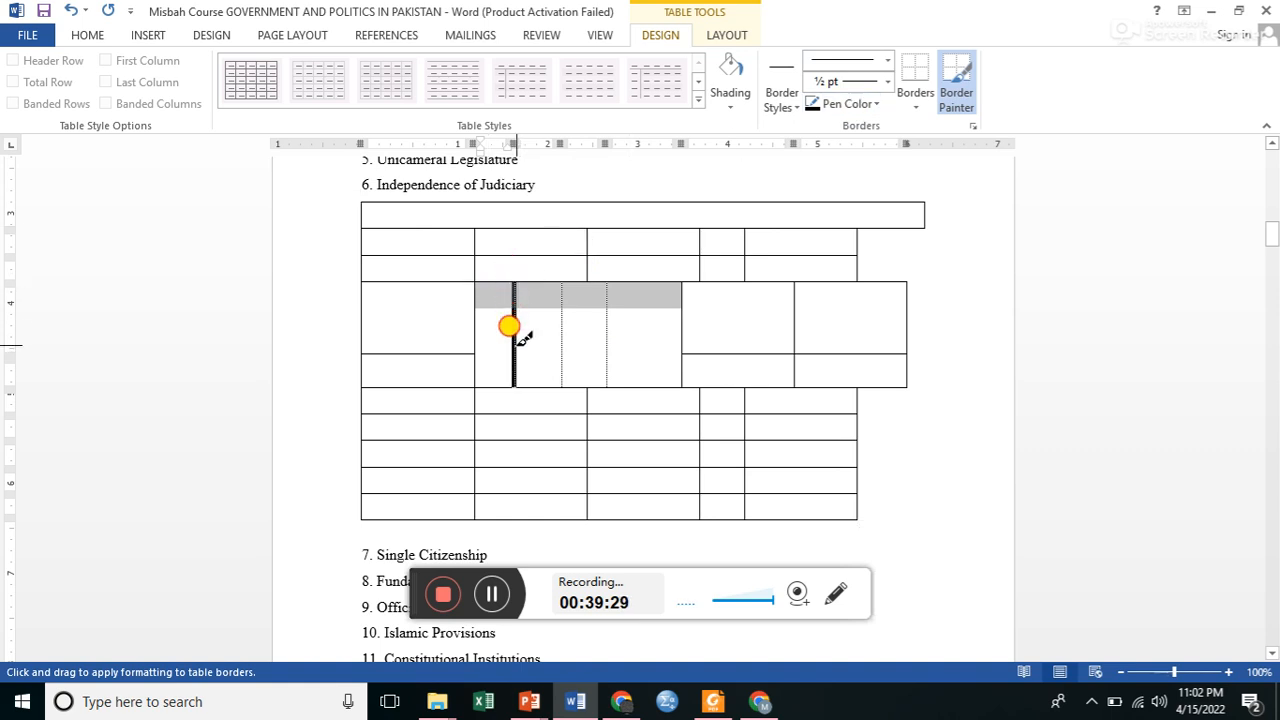
pyautogui.moveTo(562, 286); pyautogui.dragTo(563, 345)
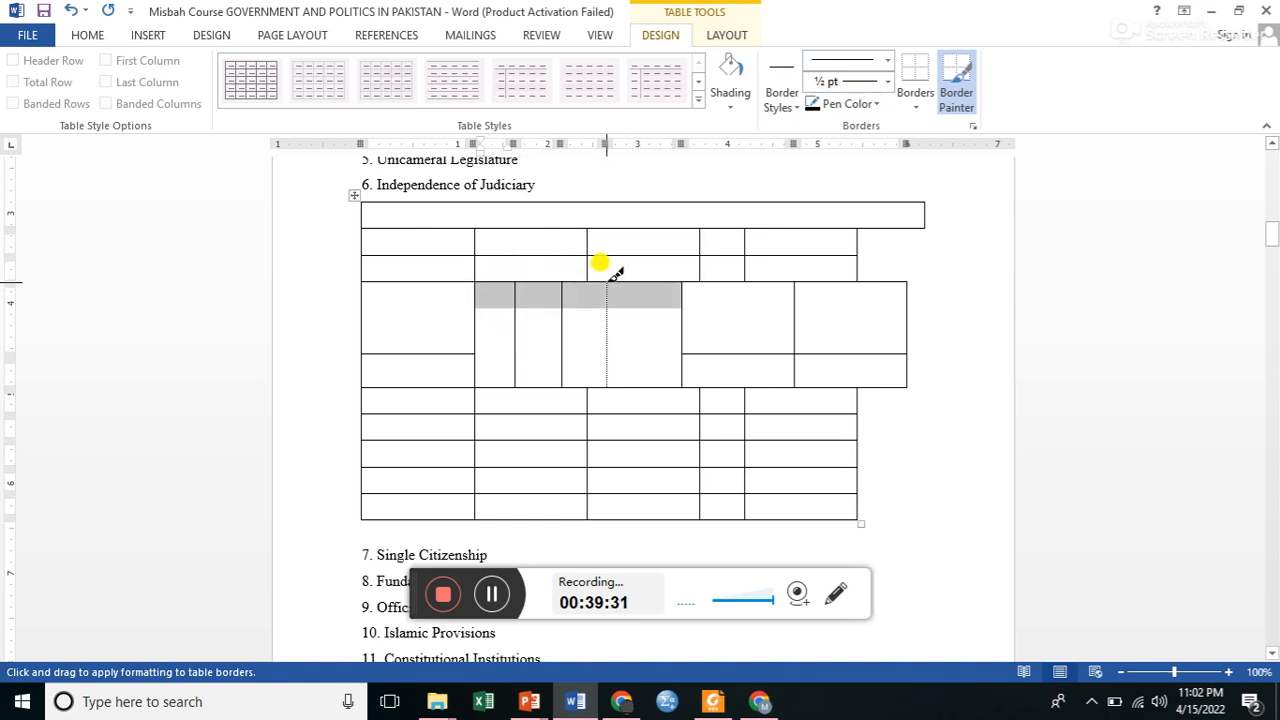
pyautogui.moveTo(613, 278); pyautogui.dragTo(613, 376)
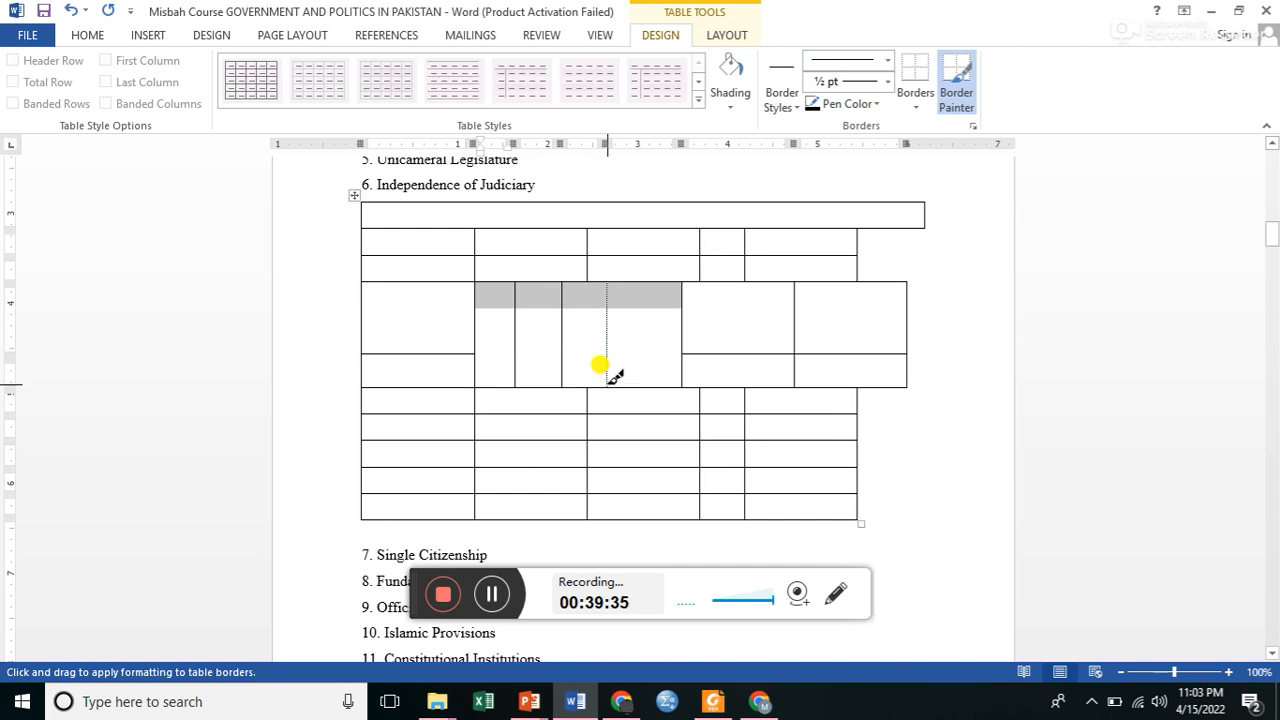
pyautogui.moveTo(610, 276); pyautogui.dragTo(613, 342)
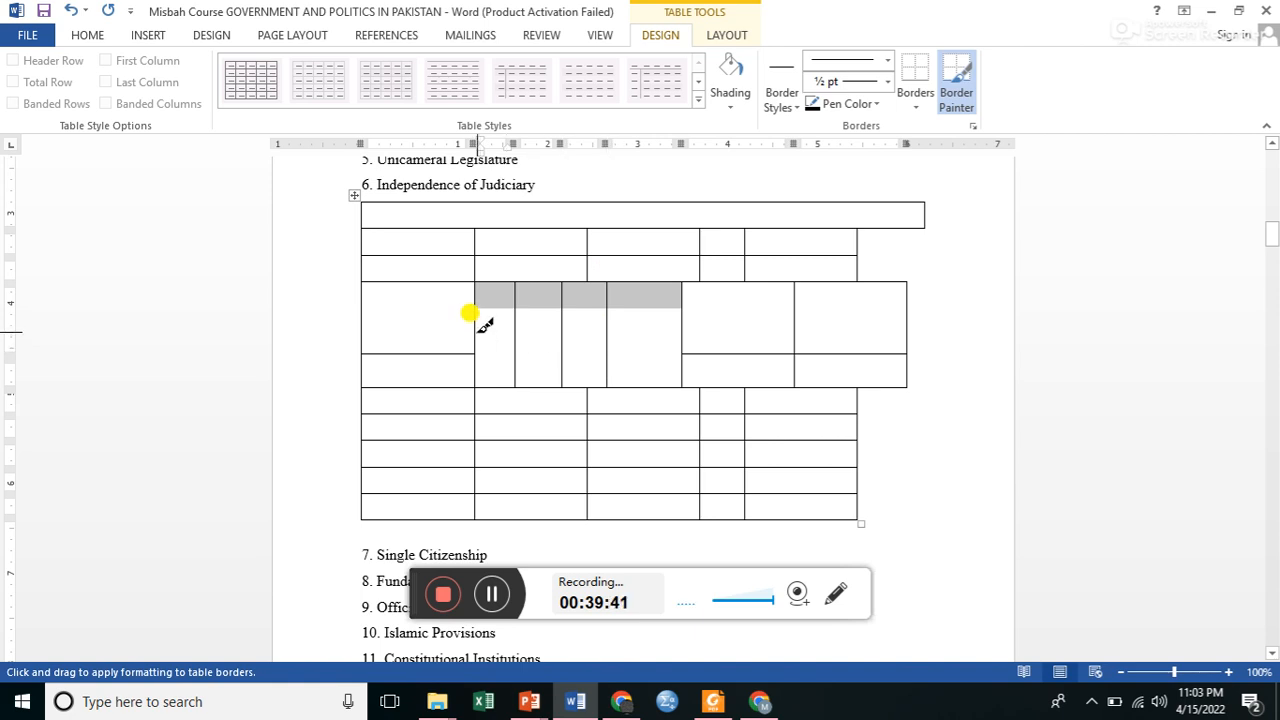
pyautogui.click(191, 200)
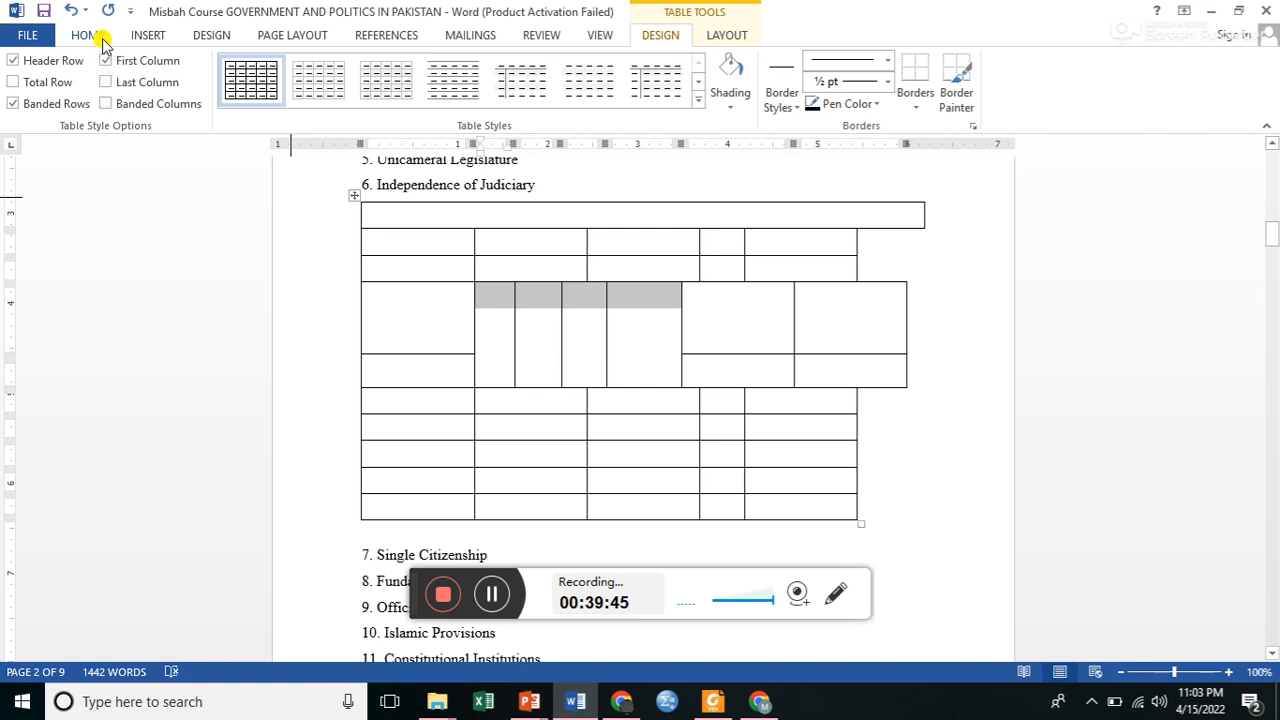
# Use Draw Table to split the four adjoining cells in the tall row with three horizontal lines.
pyautogui.click(148, 35)
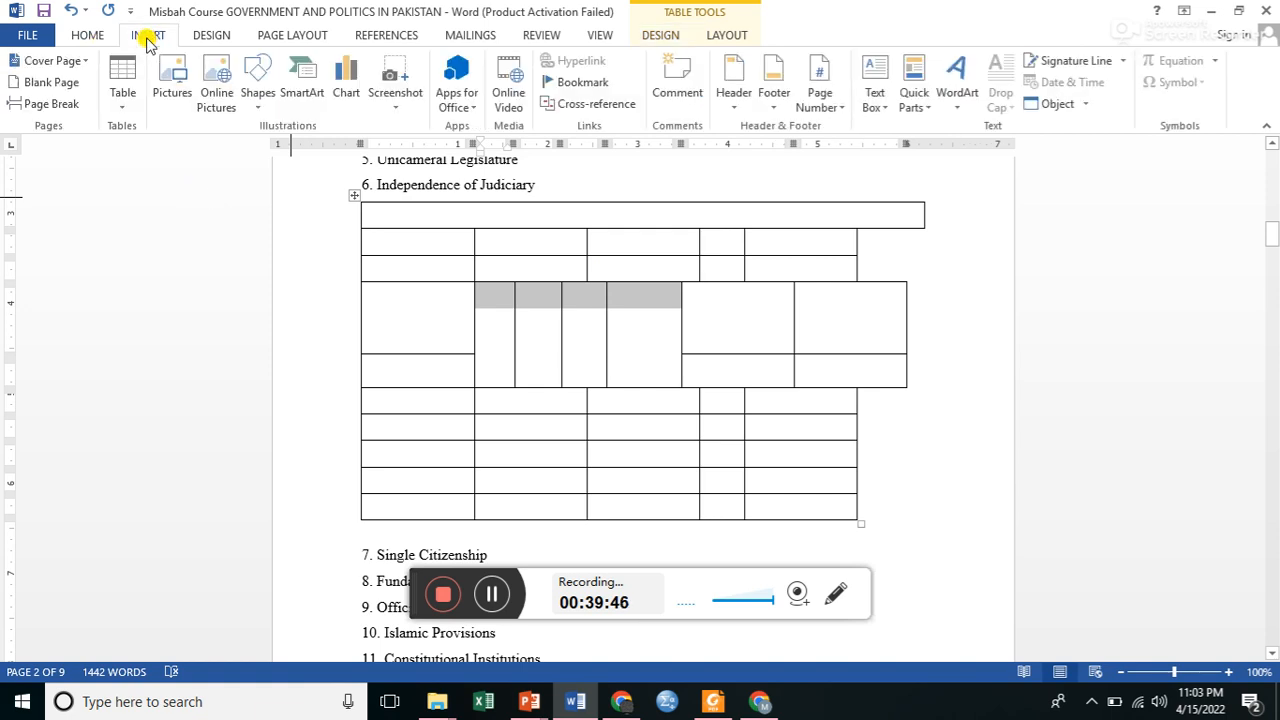
pyautogui.click(125, 100)
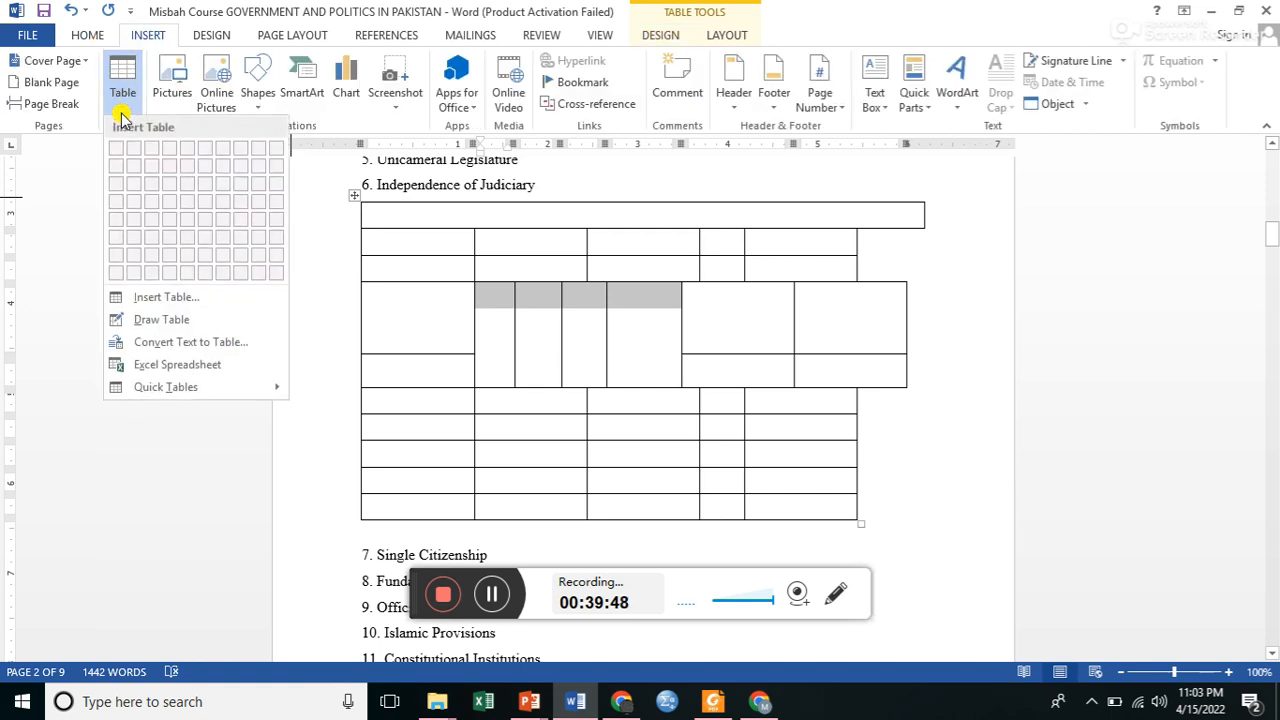
pyautogui.click(152, 319)
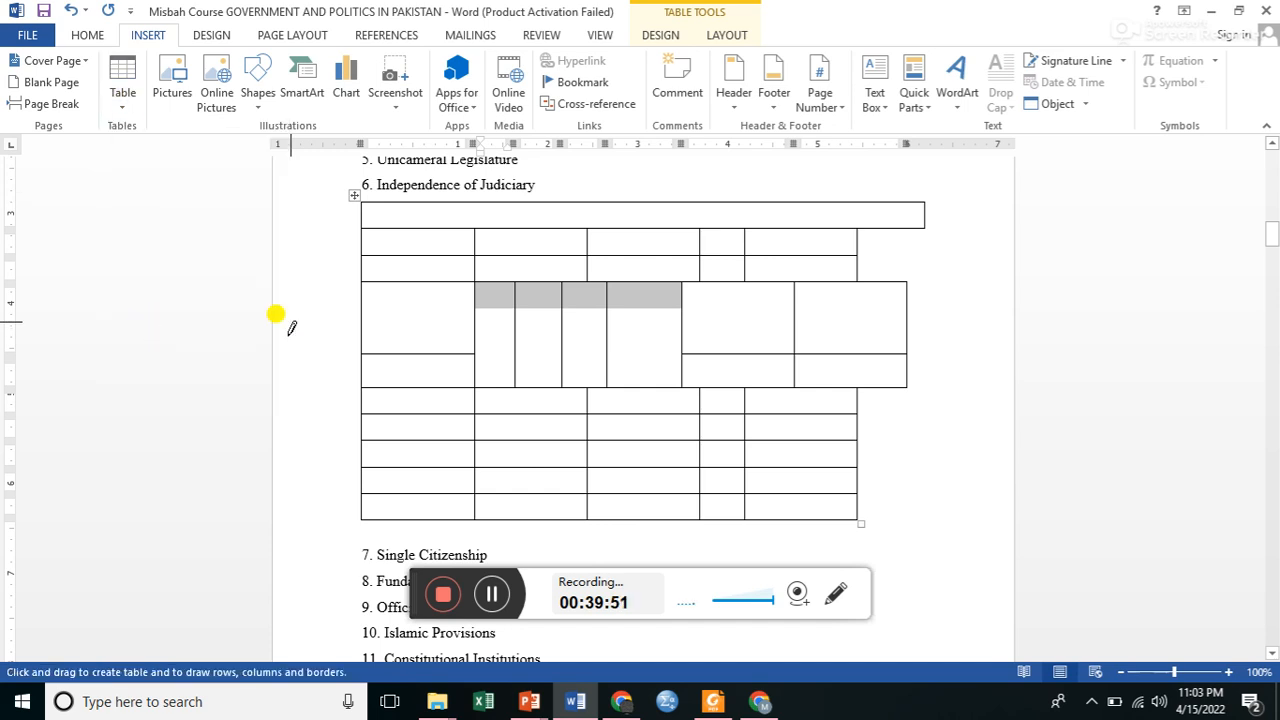
pyautogui.moveTo(478, 326); pyautogui.dragTo(656, 323)
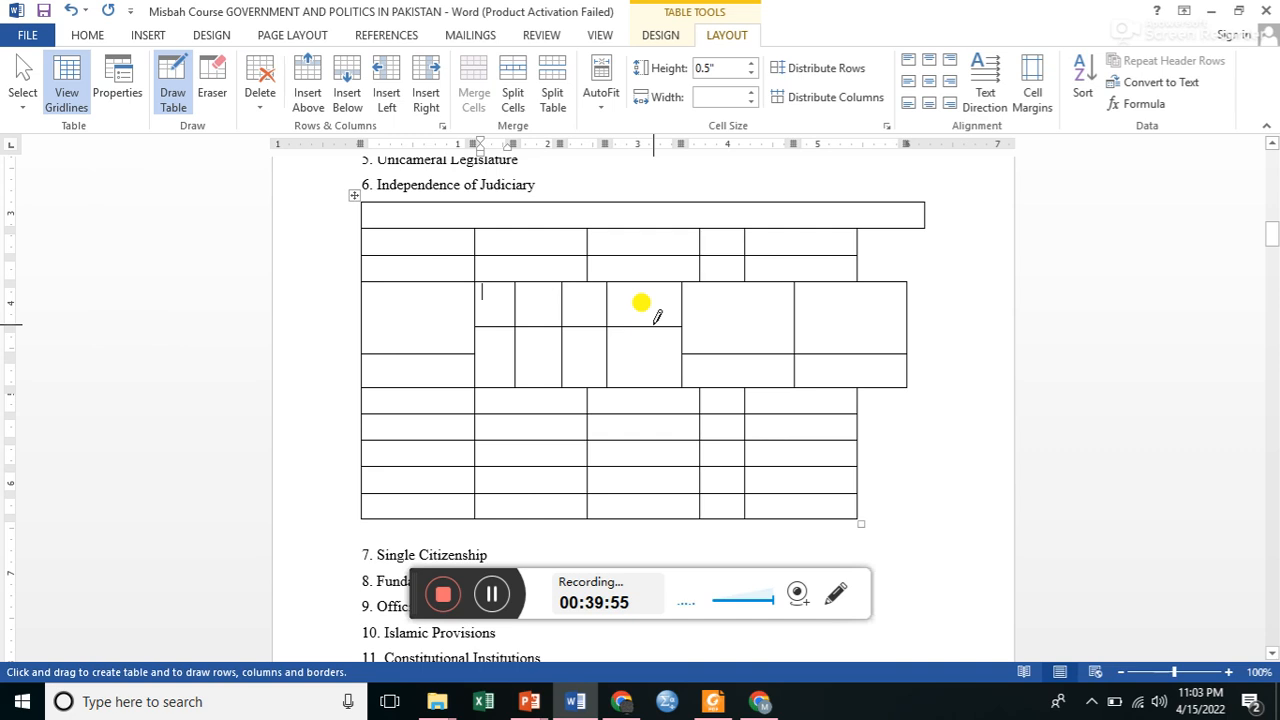
pyautogui.moveTo(462, 331); pyautogui.dragTo(645, 330)
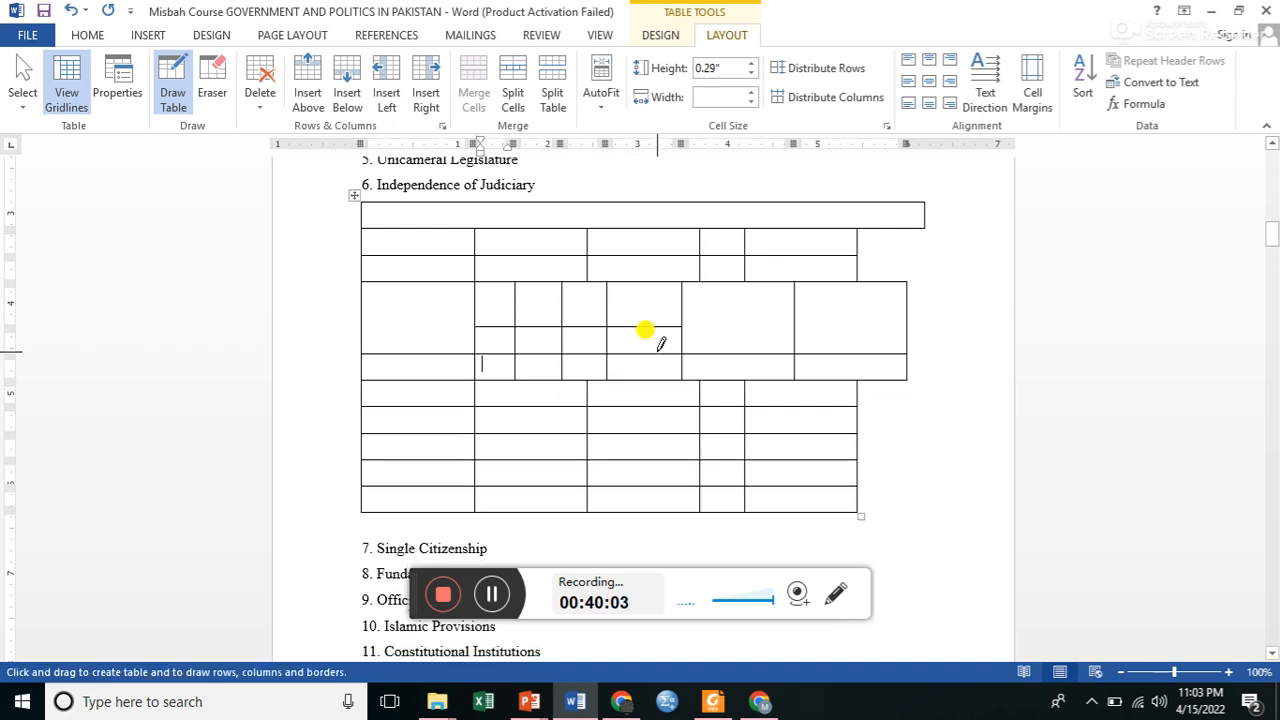
pyautogui.moveTo(466, 277); pyautogui.dragTo(646, 275)
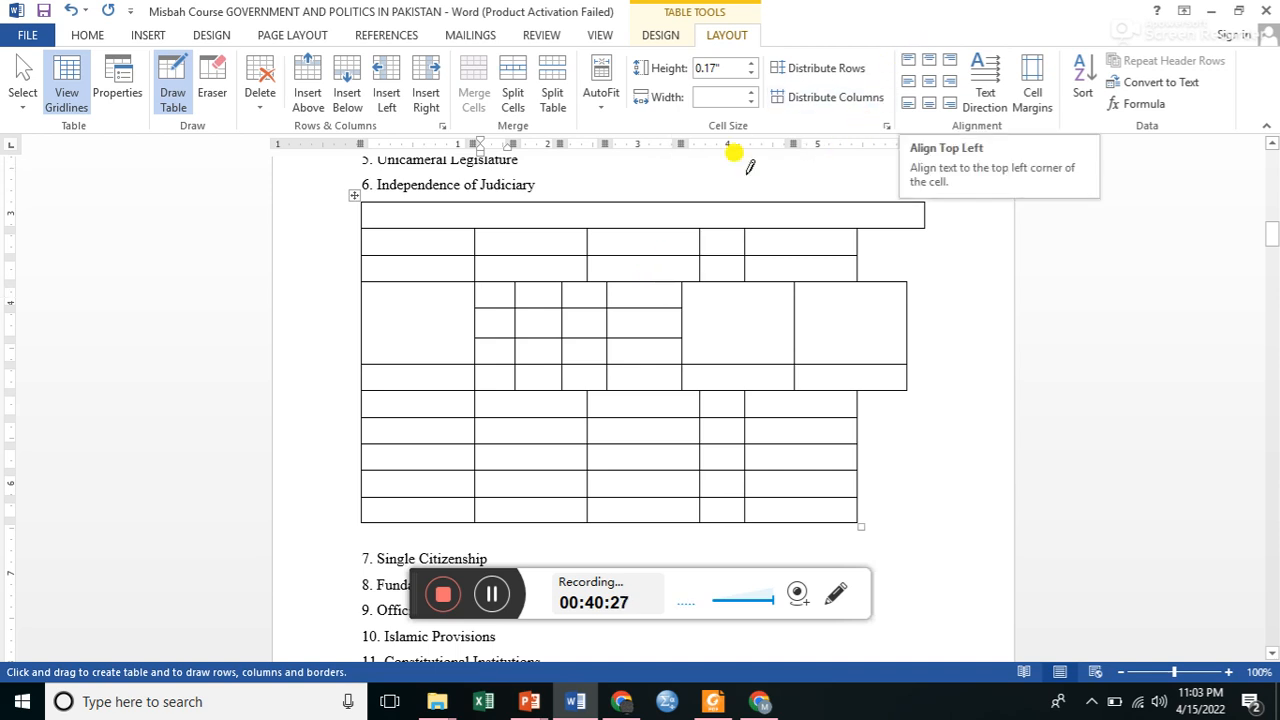
# Enter "Vbv nnvbvv" on two lines and "Fjty cjdd" in the first two cells of the drawn grid's first row.
pyautogui.click(499, 289)
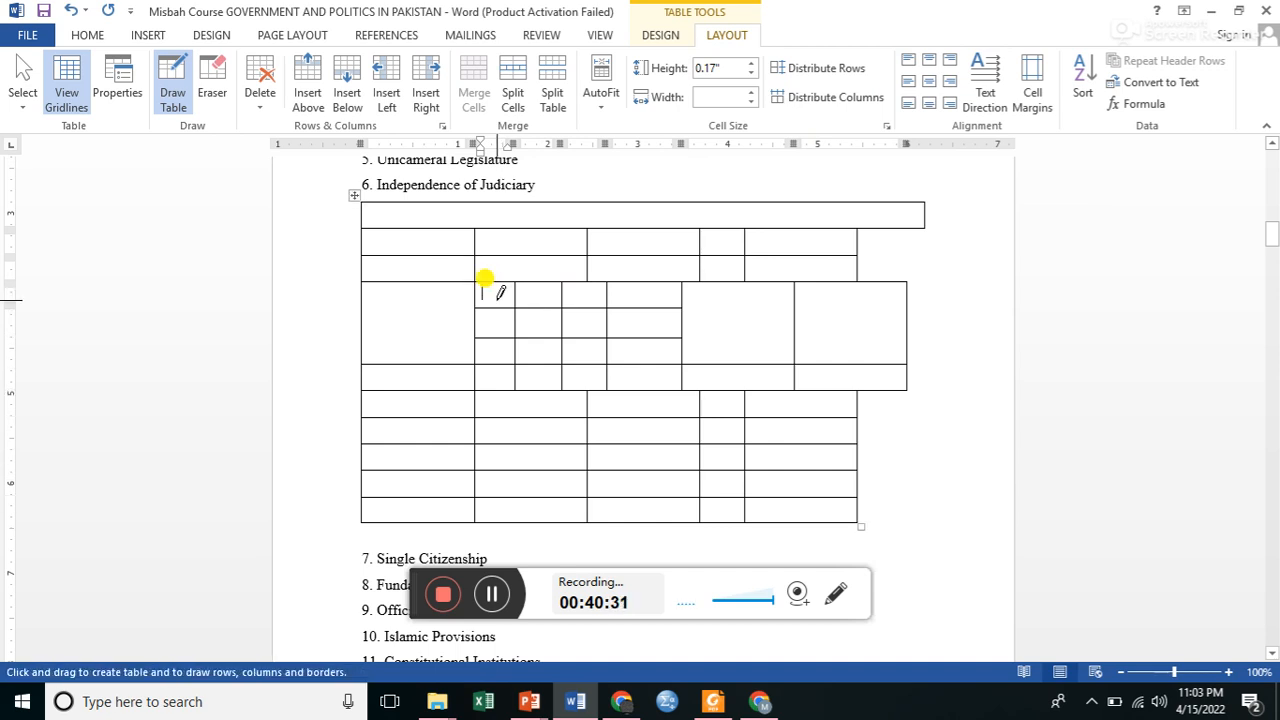
pyautogui.write('vbn')
pyautogui.press('Return')
pyautogui.write('nnvbvv')
pyautogui.click(541, 290)
pyautogui.write('Fjty')
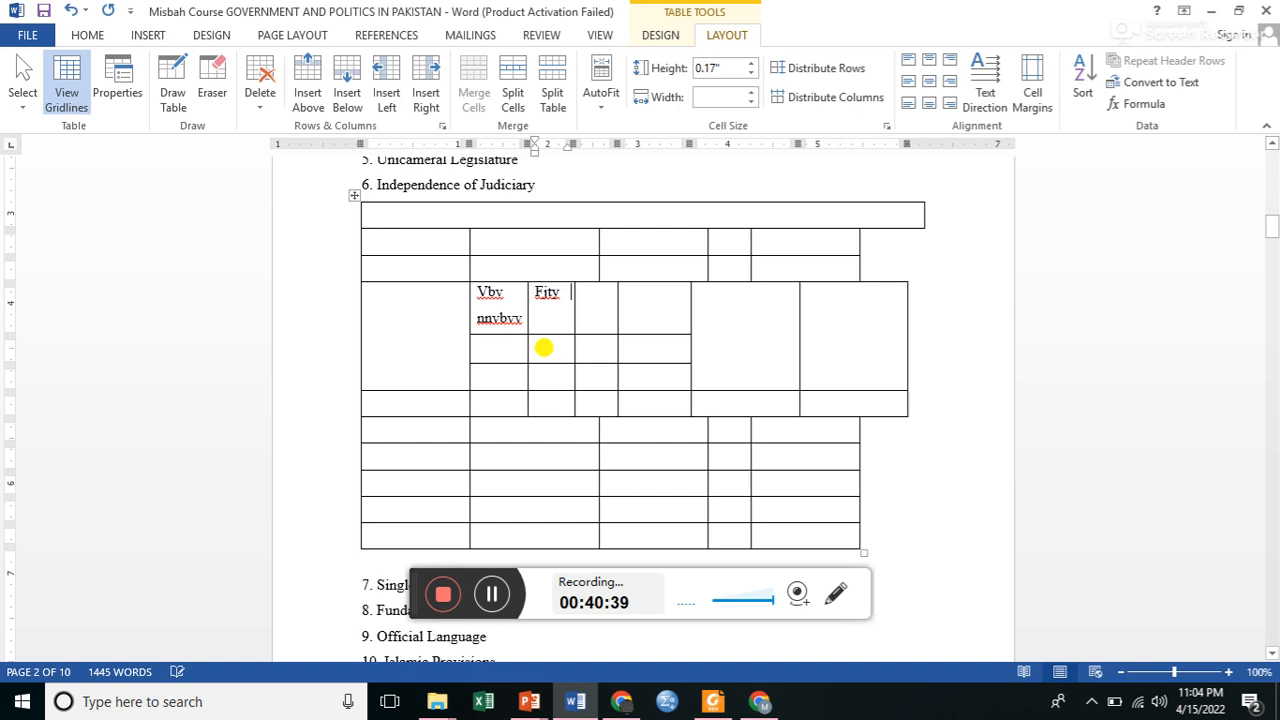
pyautogui.write(' cjdd')
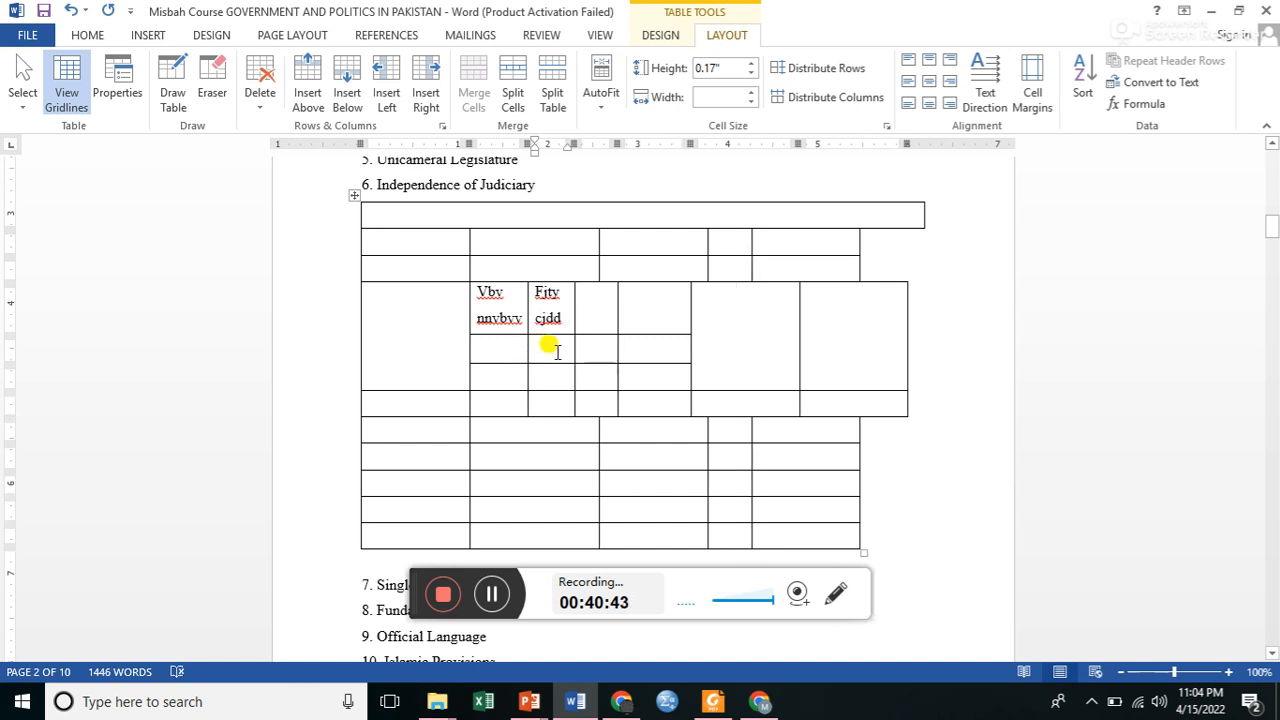
pyautogui.write(' vn')
# Enter "tfk" and "vn" in the drawn grid's second row, and "rjfkc" below a blank line in the third row's first cell.
pyautogui.click(494, 350)
pyautogui.write('tfk')
pyautogui.click(493, 373)
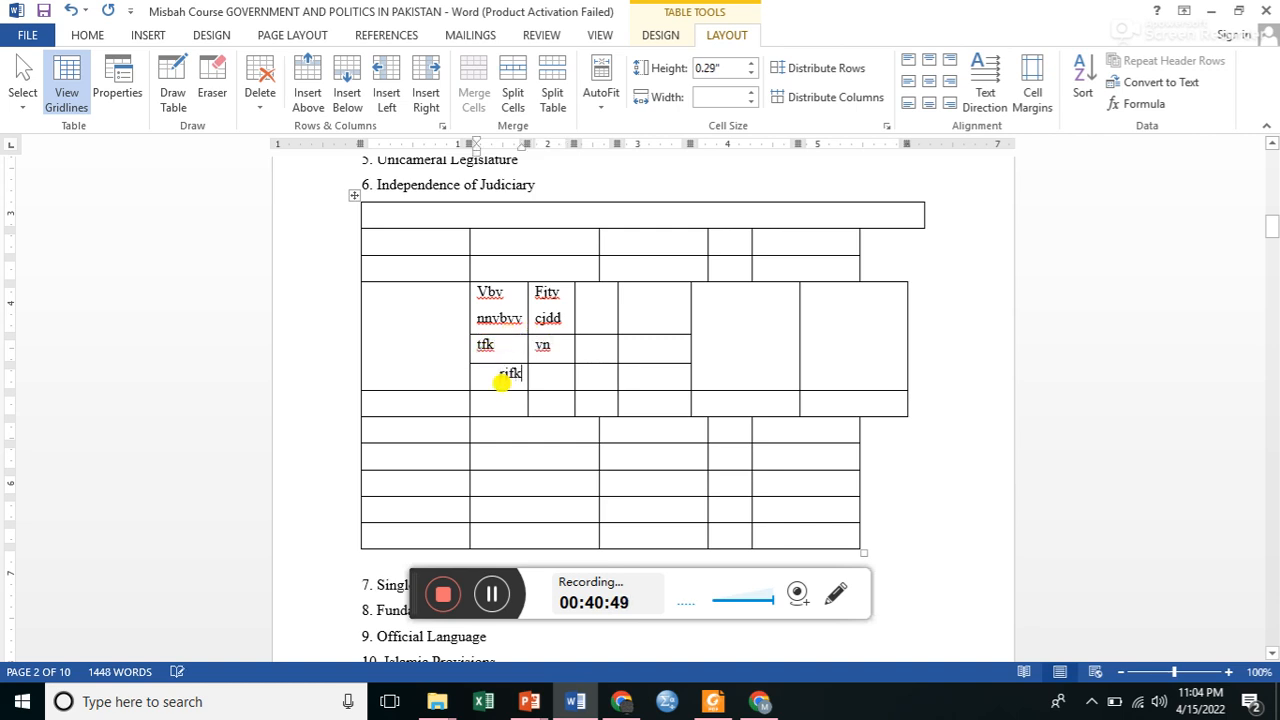
pyautogui.press('Return')
pyautogui.write('rjfkc')
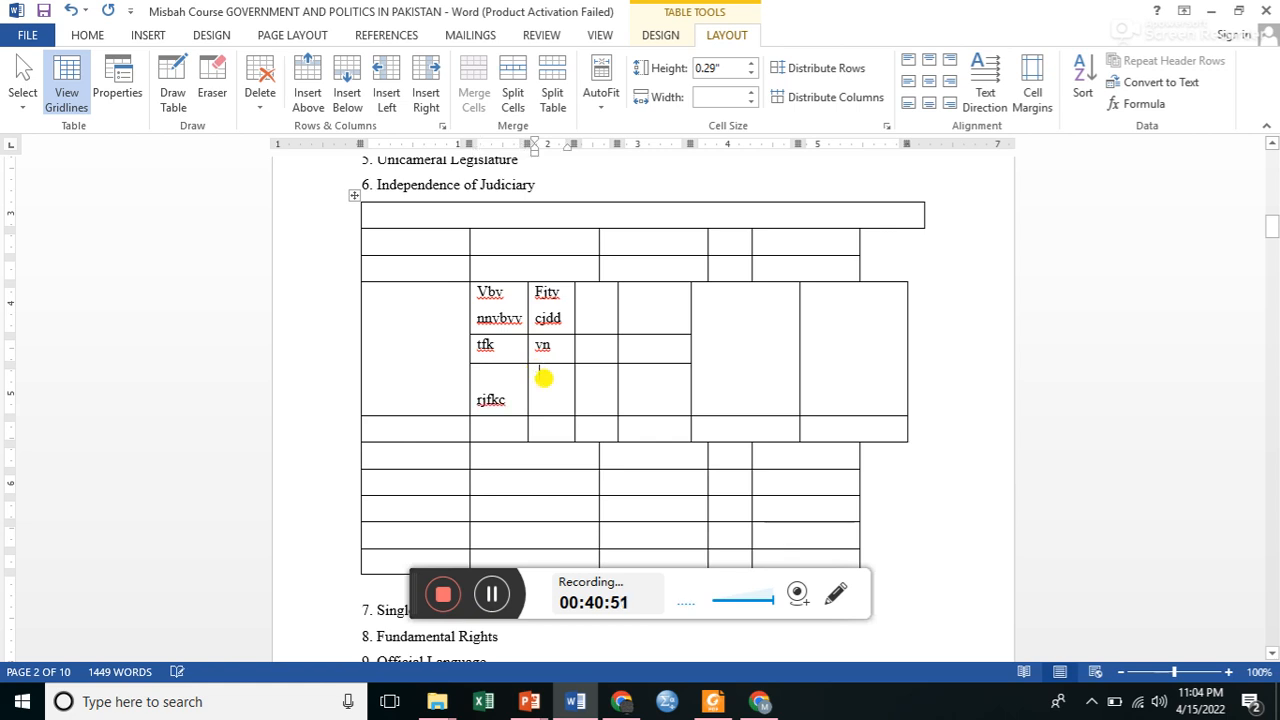
# Enter "vvvvv" in the second cell of the drawn grid's third row.
pyautogui.press('alt')
pyautogui.press('t')
pyautogui.click(544, 380)
pyautogui.write('vvvvv')
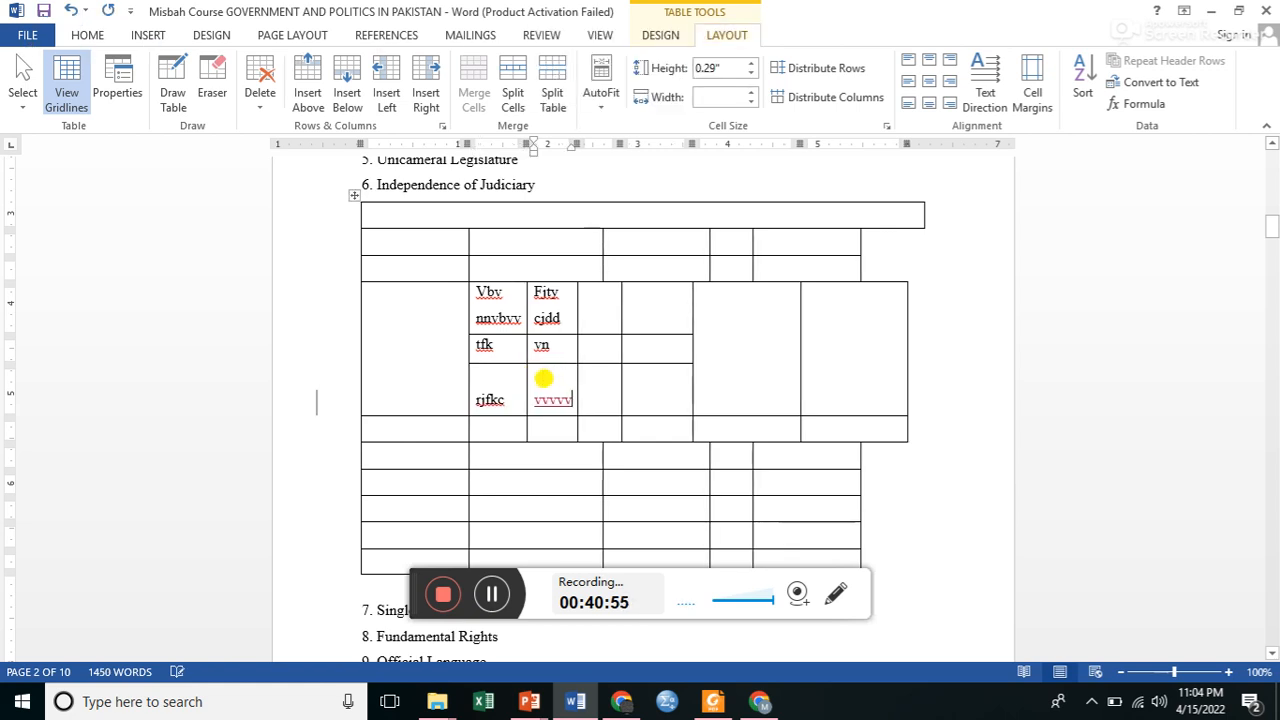
# Align the text of the six filled cells in the drawn grid to the top left.
pyautogui.click(477, 400)
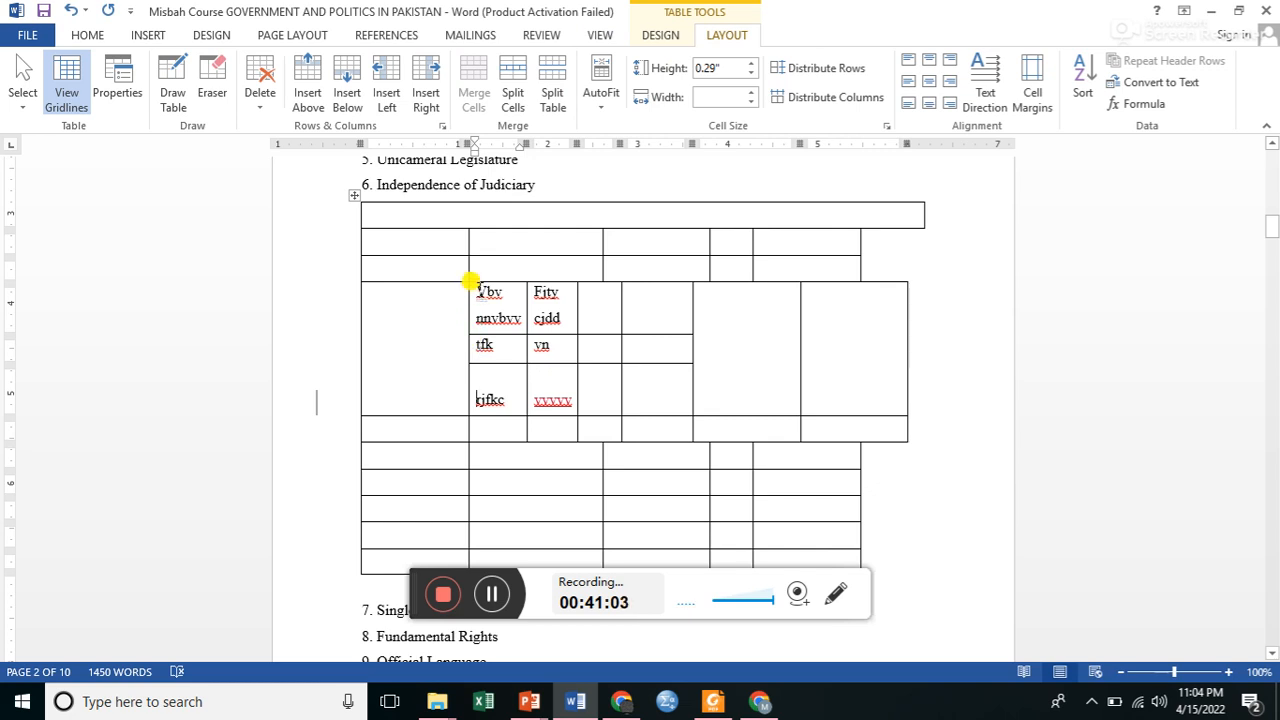
pyautogui.moveTo(470, 285); pyautogui.dragTo(532, 394)
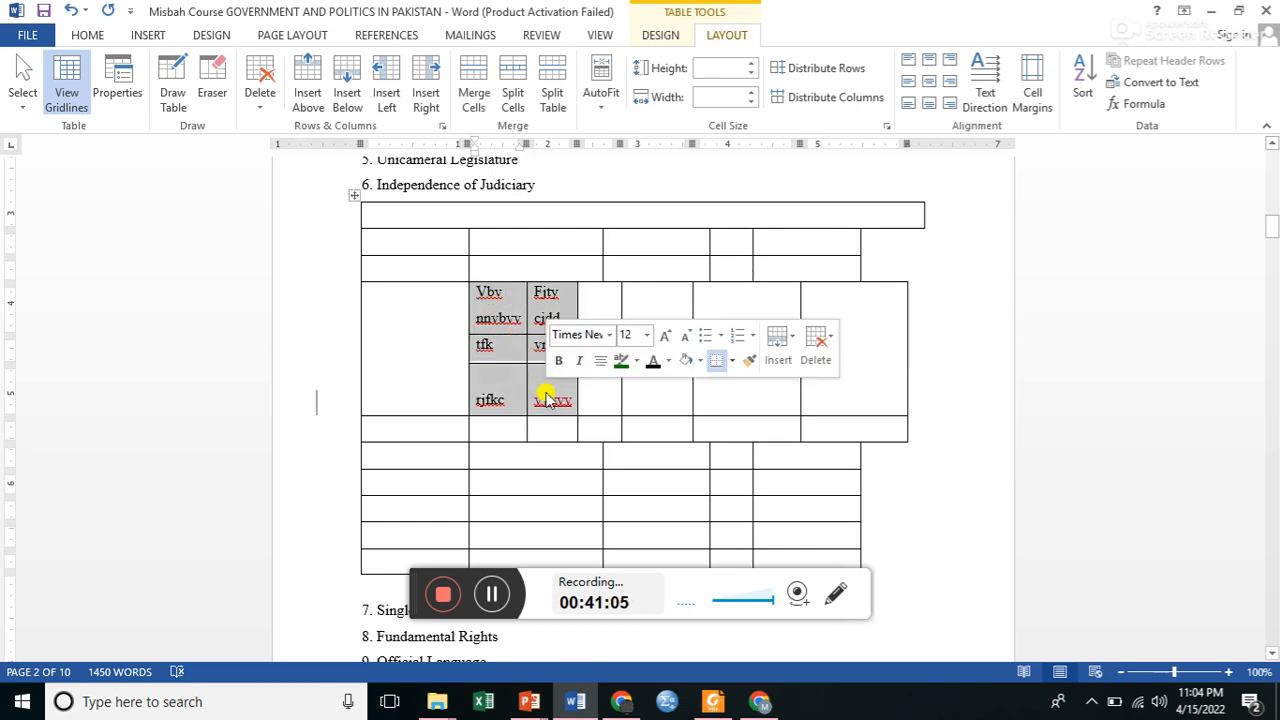
pyautogui.click(907, 62)
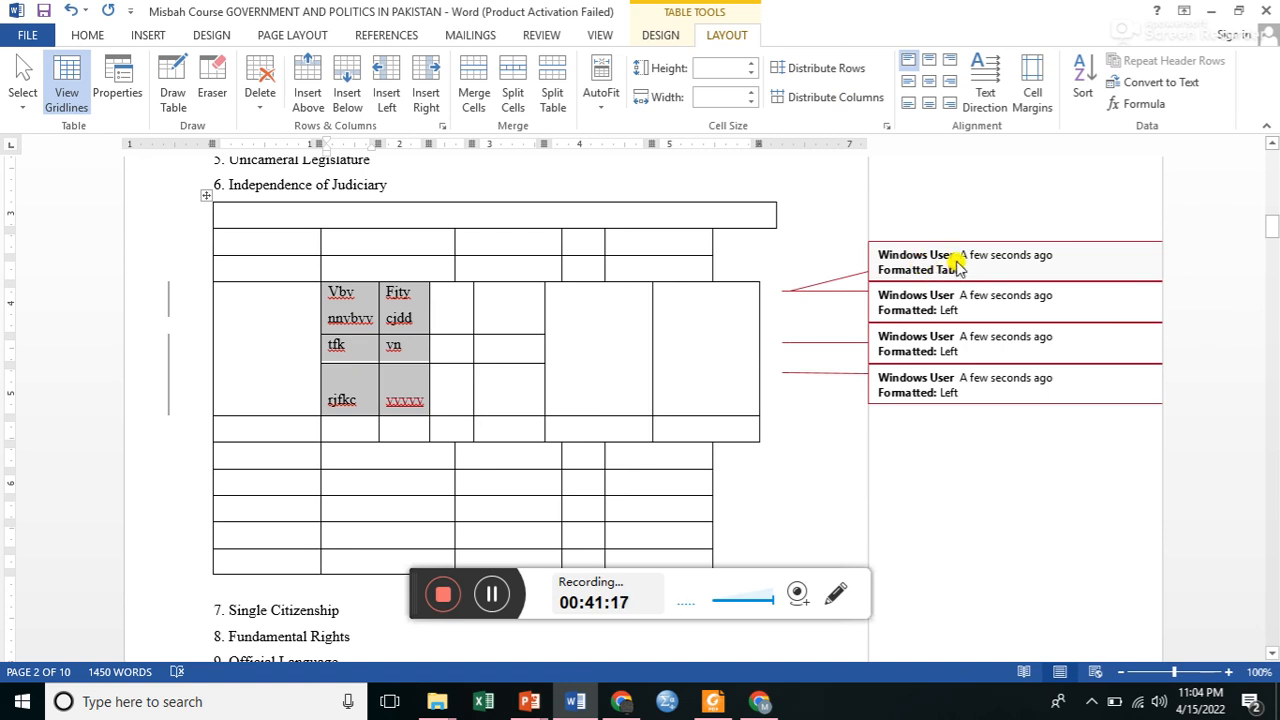
# Try top-right, centre-right and bottom-left alignment on the six filled cells and return them to top-left alignment.
pyautogui.click(950, 64)
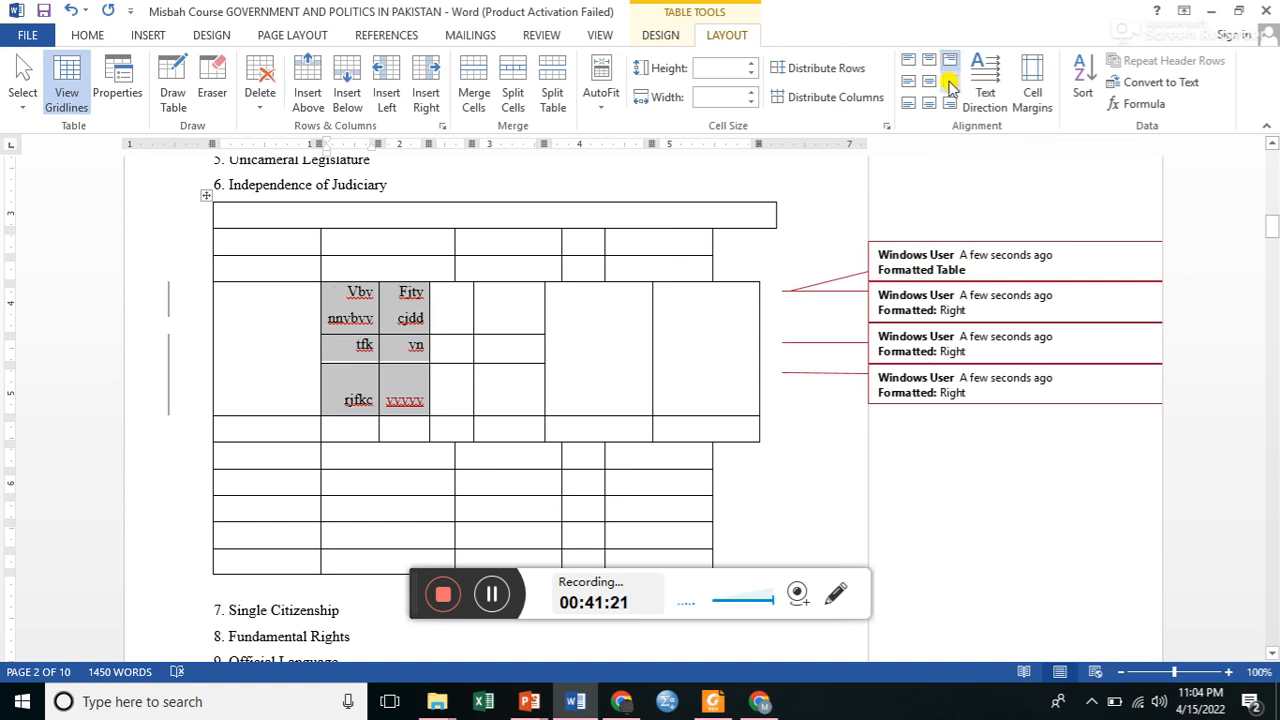
pyautogui.click(950, 84)
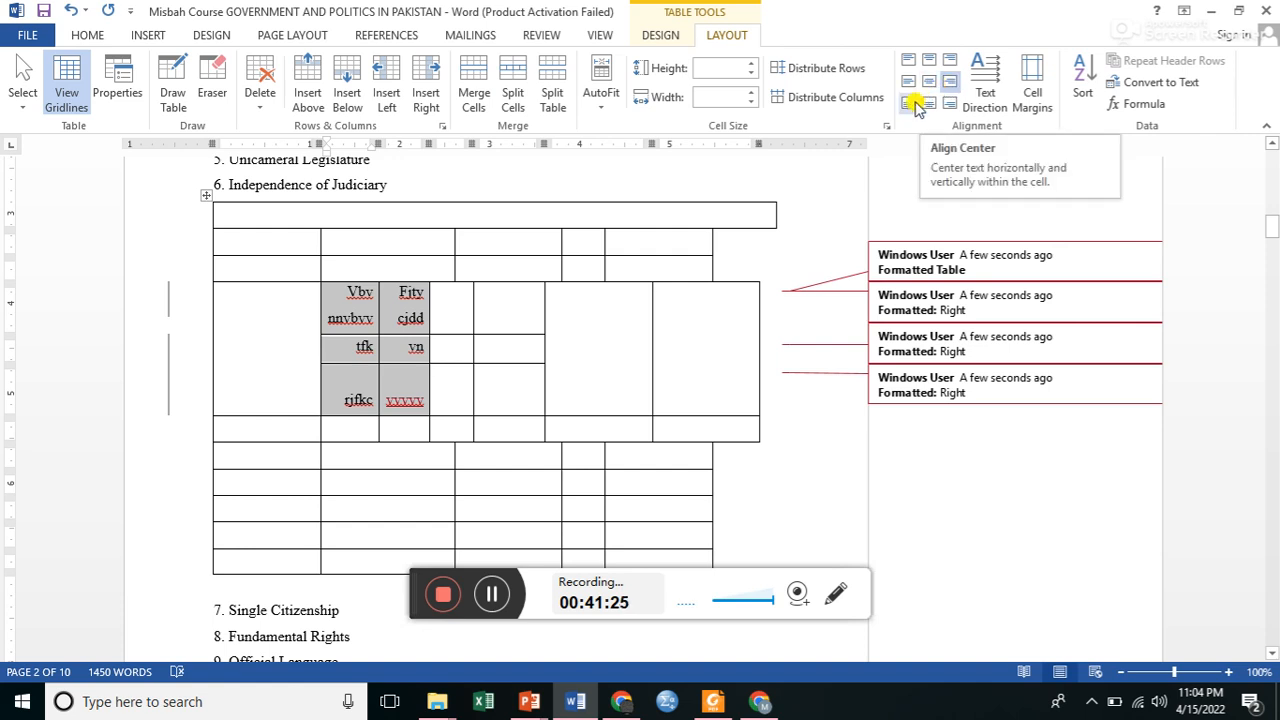
pyautogui.click(908, 104)
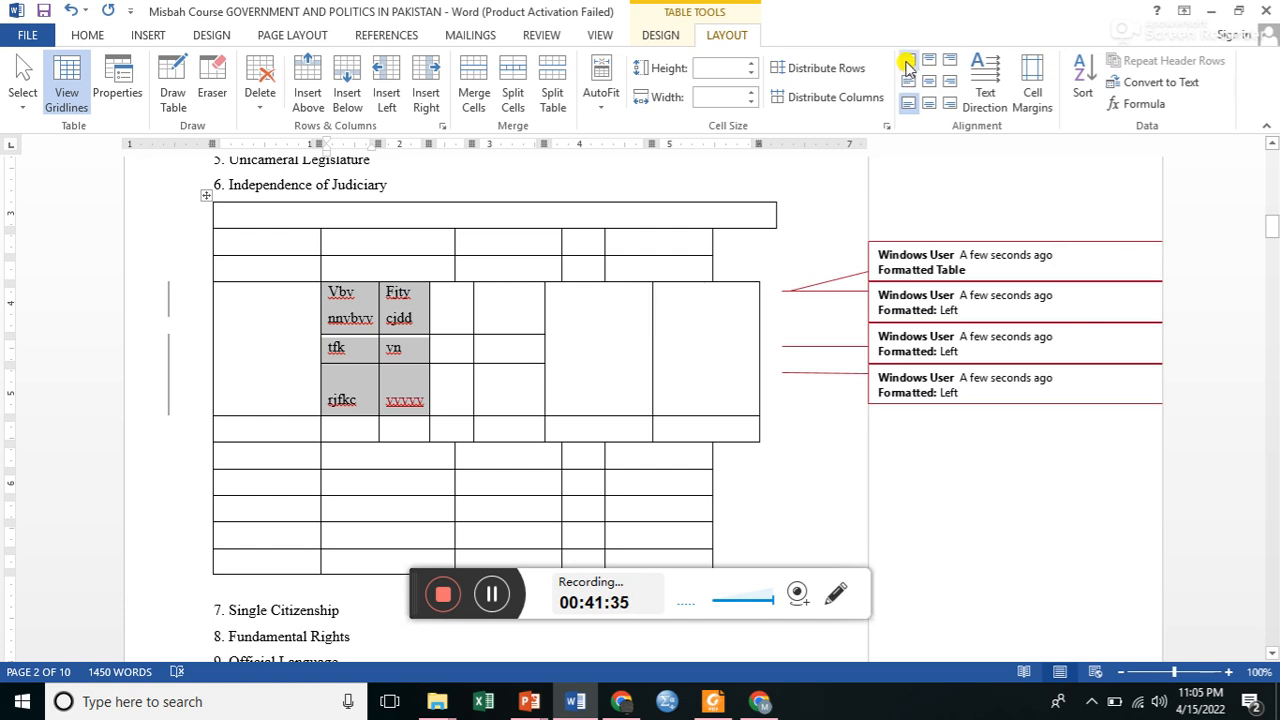
pyautogui.click(906, 66)
pyautogui.click(329, 401)
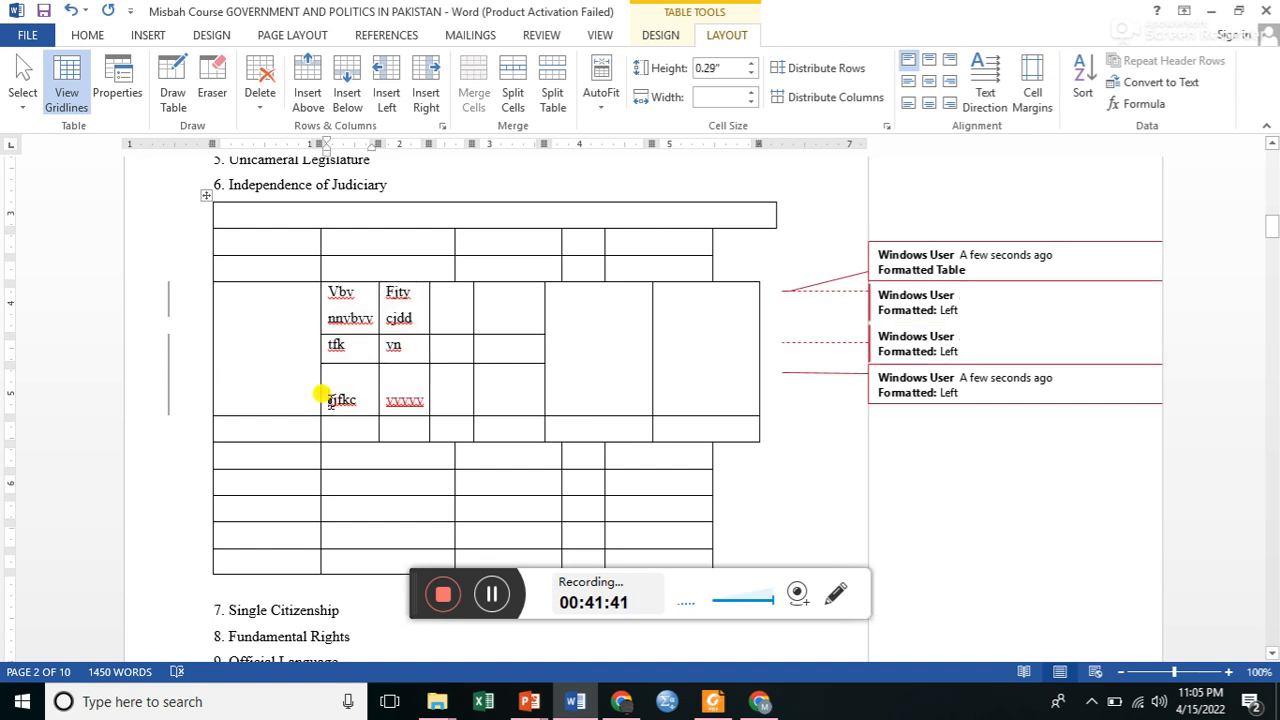
pyautogui.press('Left')
pyautogui.press('Left')
pyautogui.press('Left')
pyautogui.press('Left')
pyautogui.moveTo(335, 373); pyautogui.dragTo(423, 403)
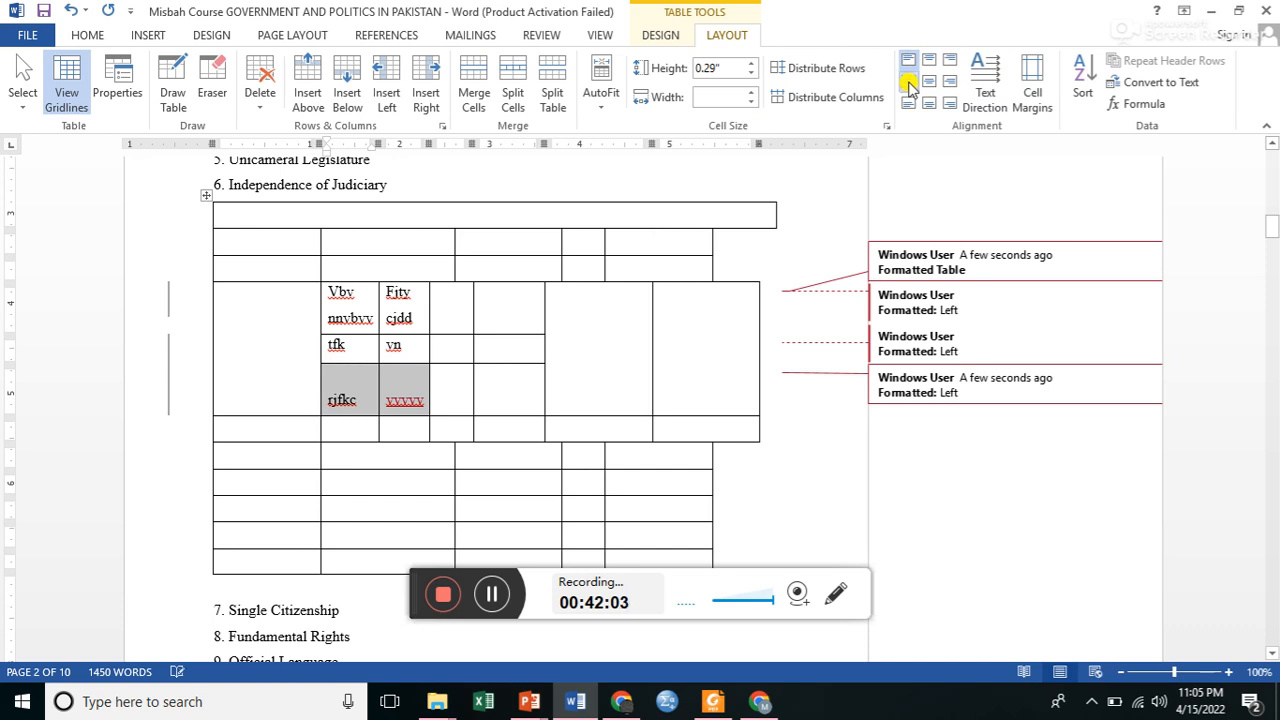
pyautogui.click(322, 392)
pyautogui.press('Left')
pyautogui.press('Left')
pyautogui.press('Left')
pyautogui.press('Left')
pyautogui.press('Left')
pyautogui.press('Left')
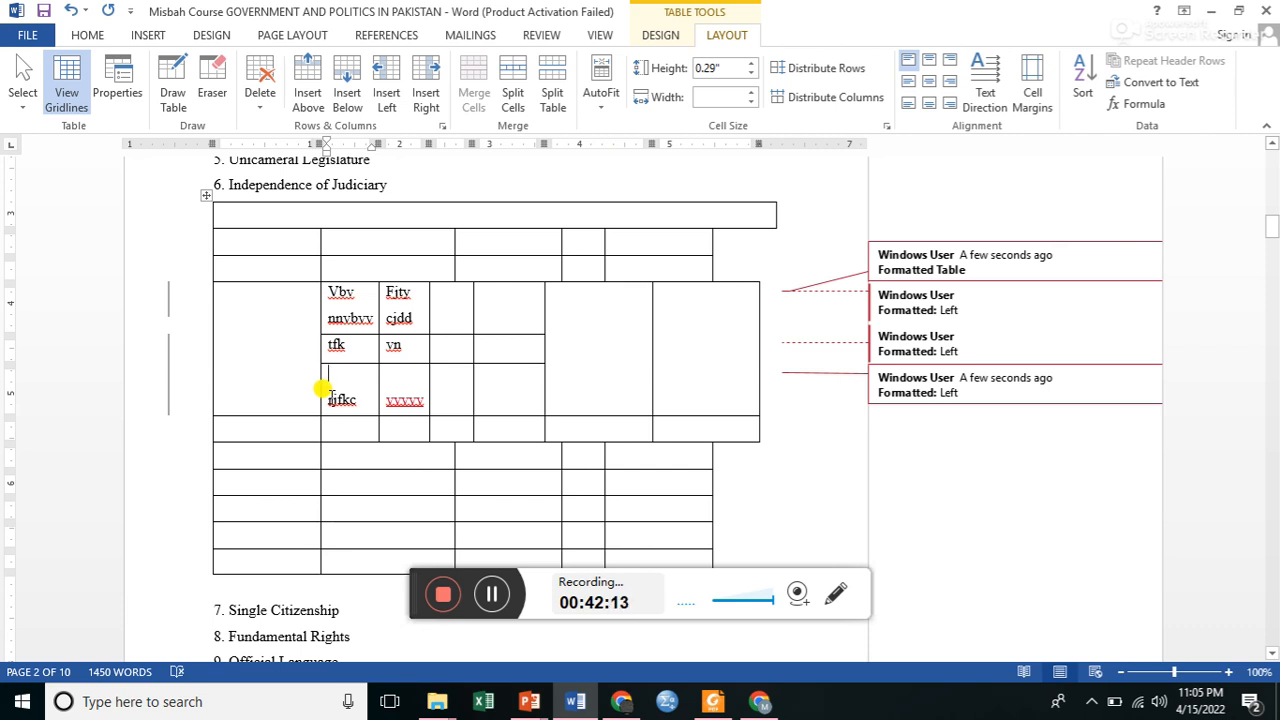
pyautogui.click(471, 594)
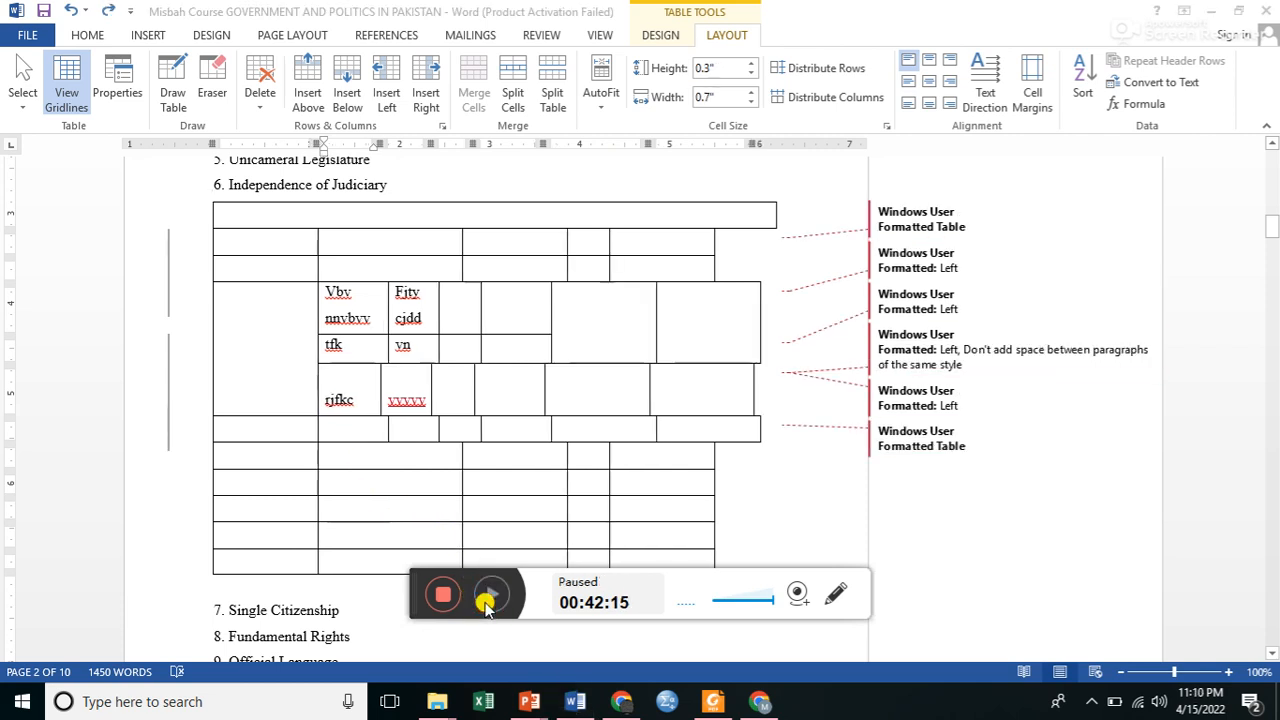
pyautogui.click(486, 600)
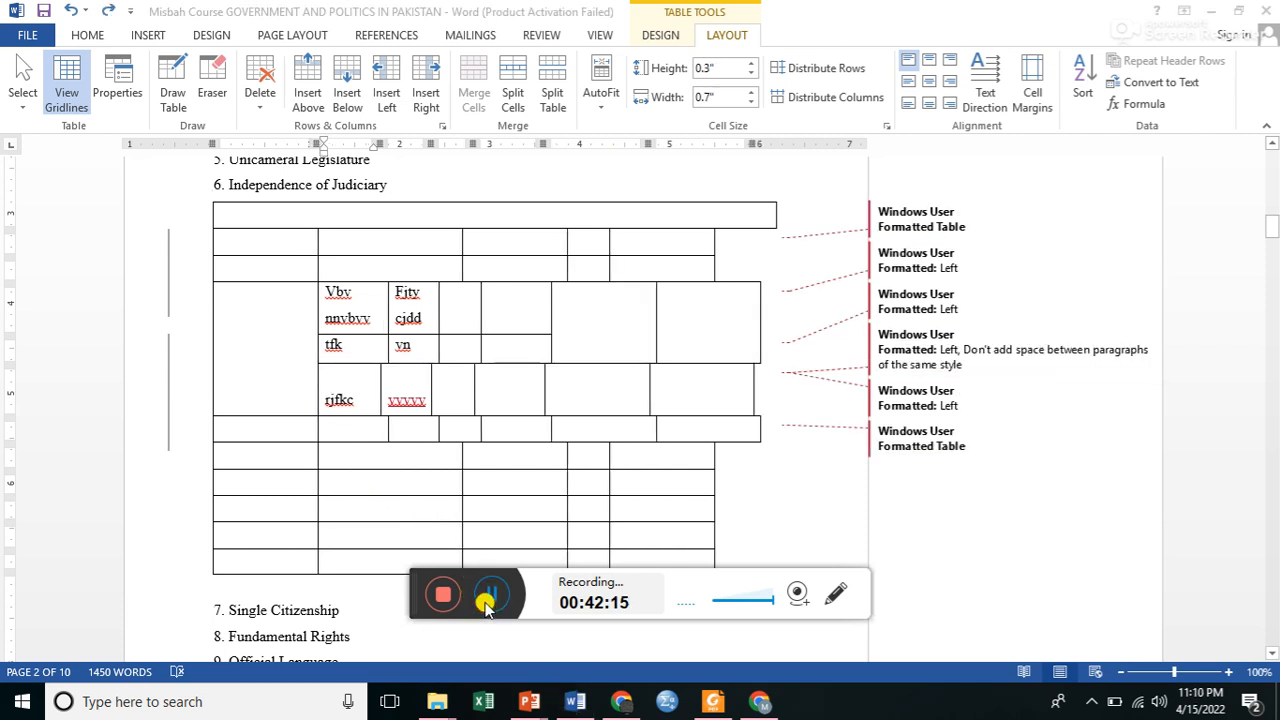
# Apply top-left alignment to the "rjfkc" cell, centre its text and set it back to left alignment.
pyautogui.click(328, 401)
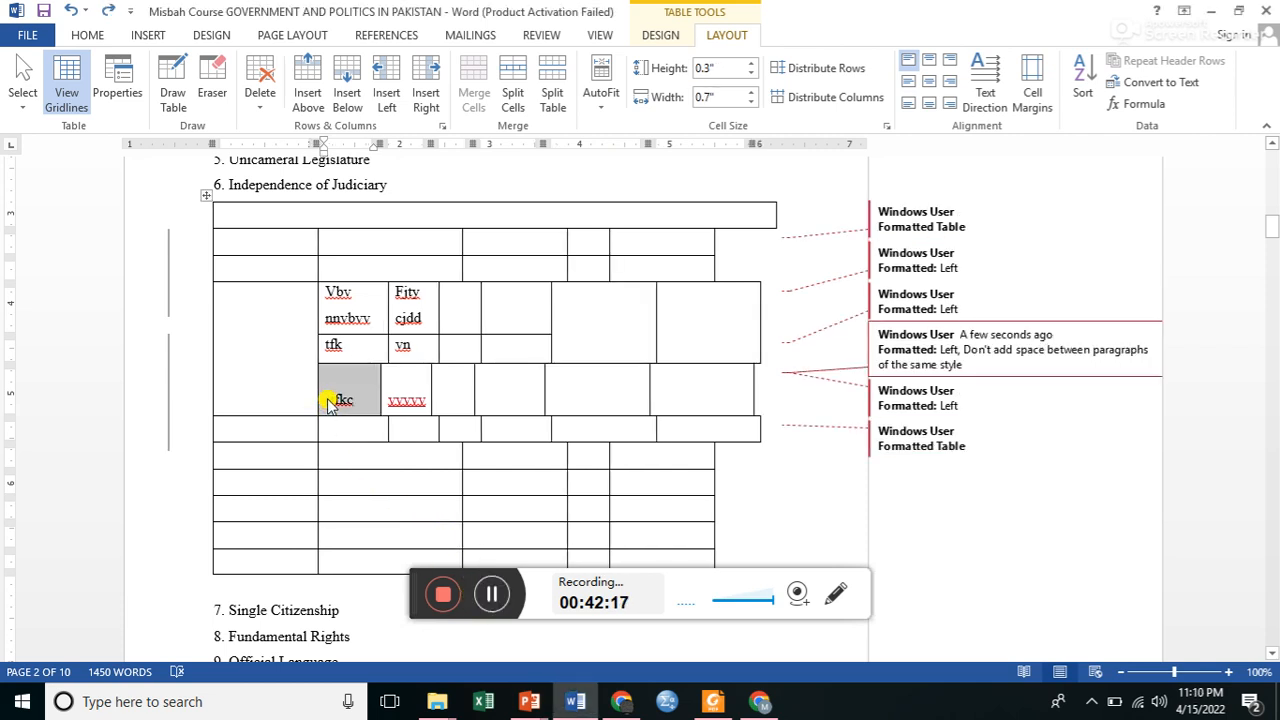
pyautogui.click(913, 62)
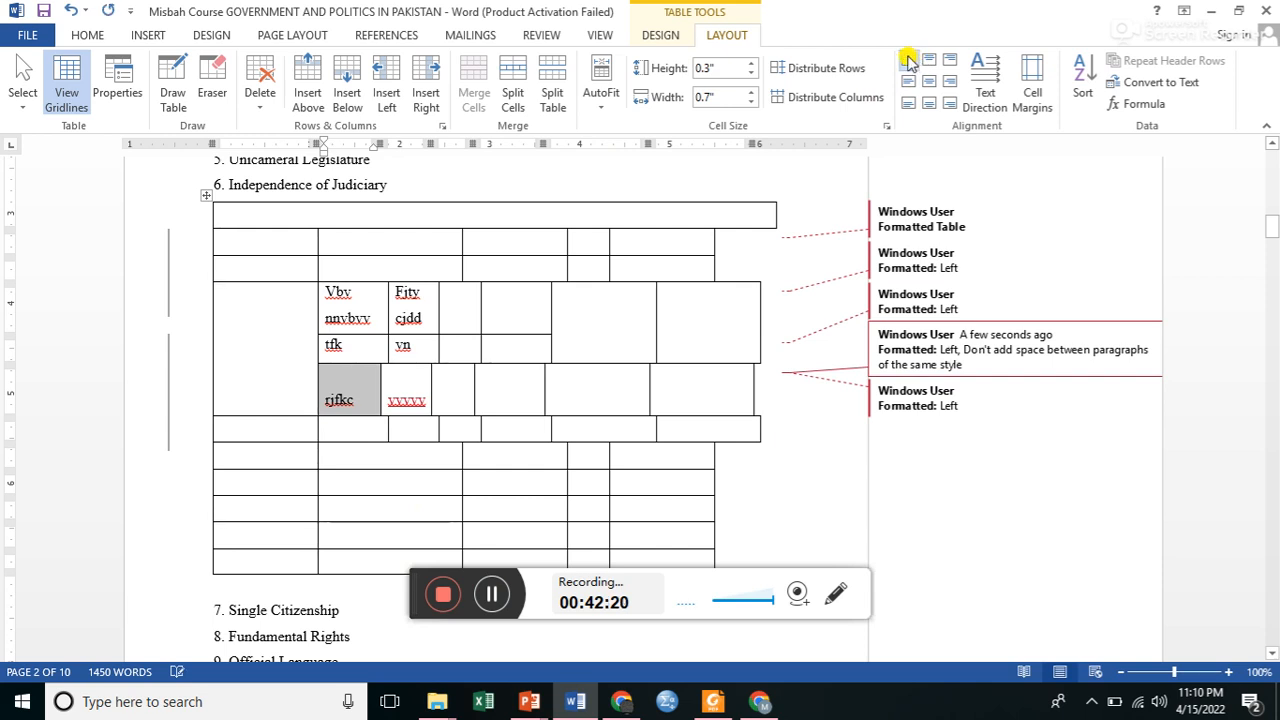
pyautogui.rightClick(370, 401)
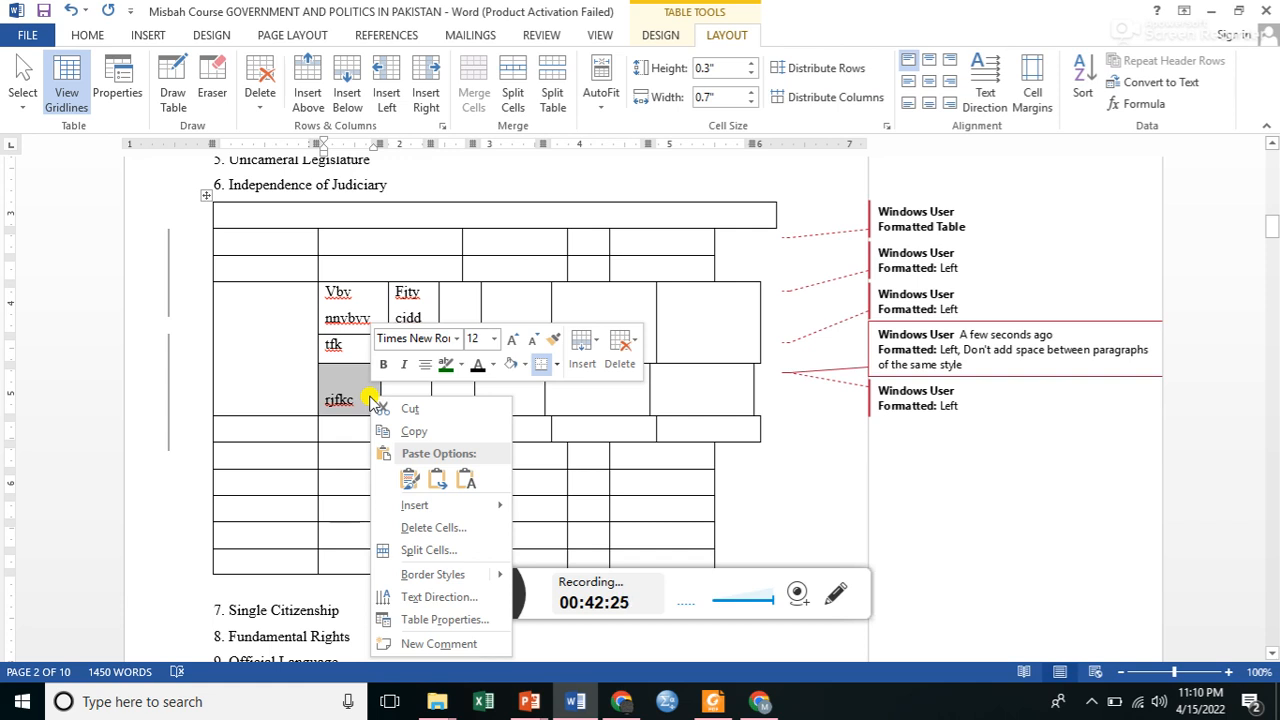
pyautogui.click(424, 368)
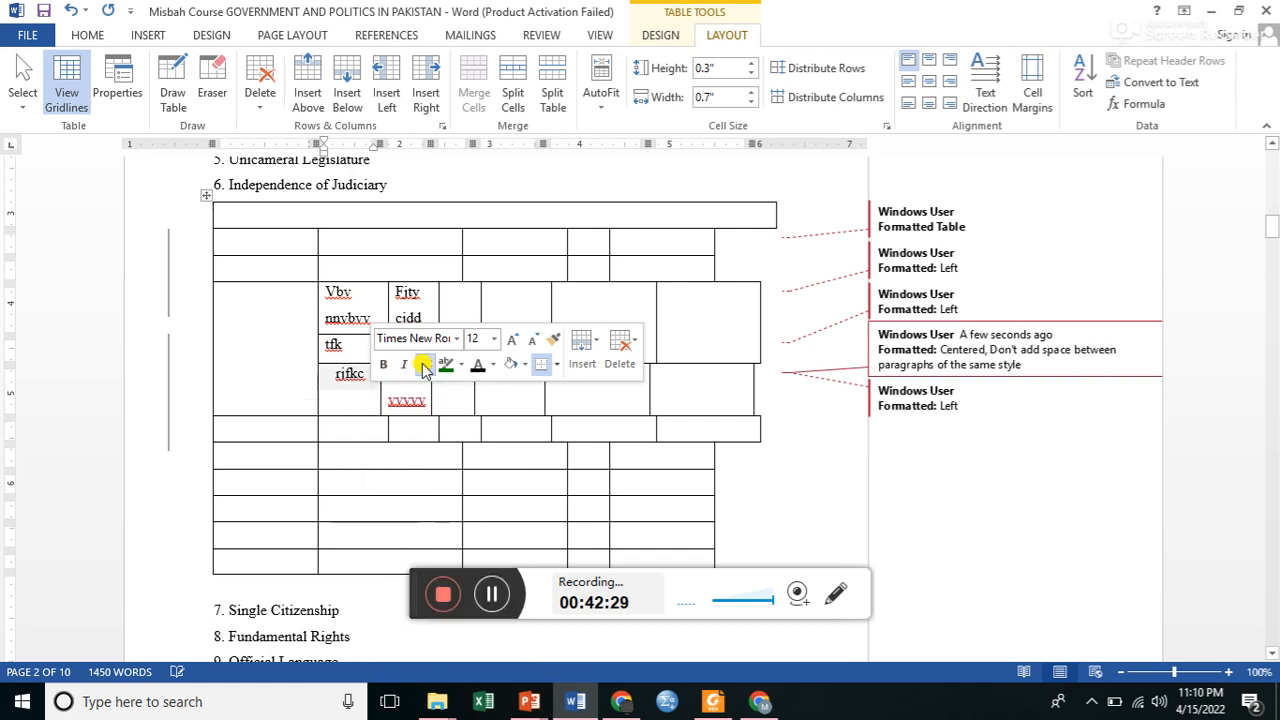
pyautogui.click(330, 385)
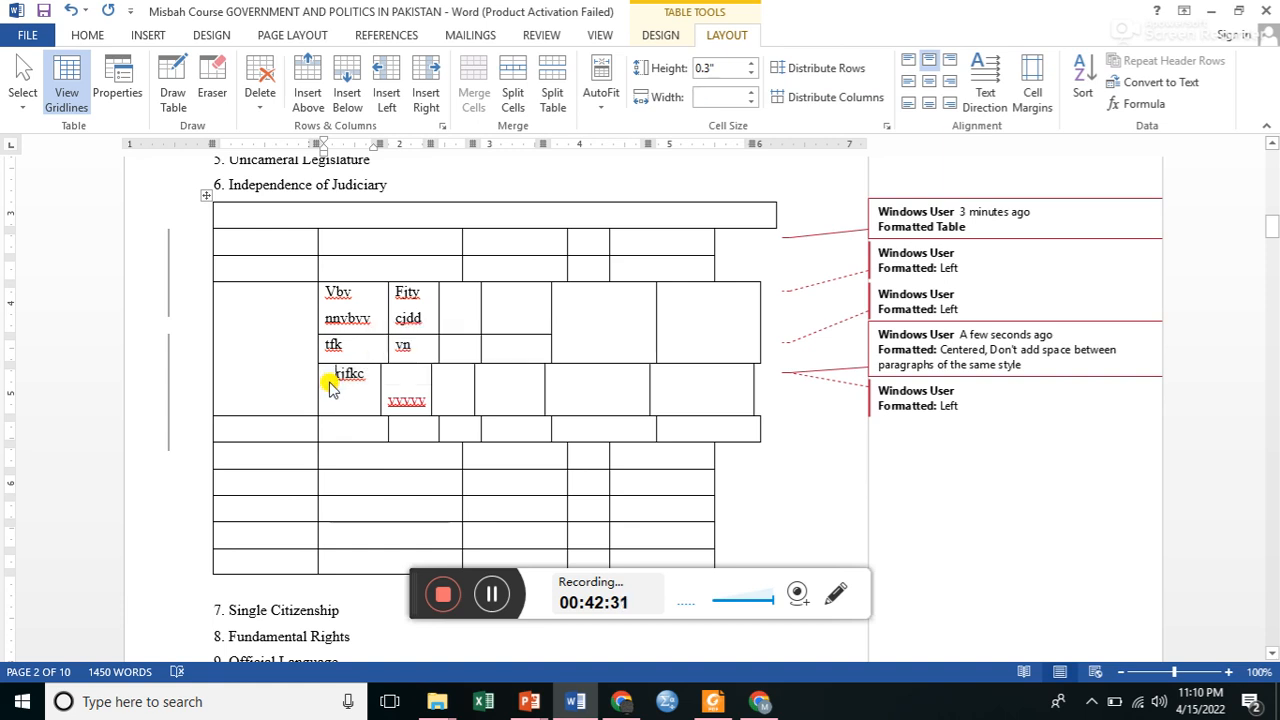
pyautogui.hotkey('ctrl', 'l')
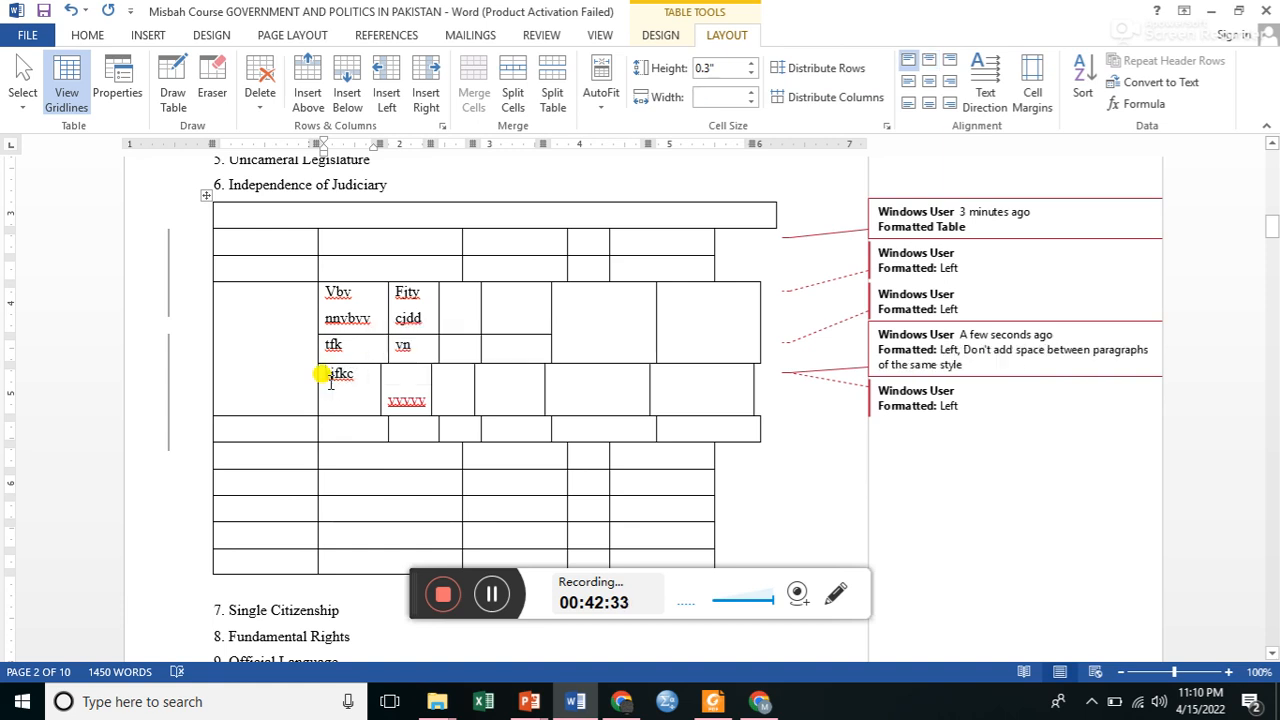
# Centre the text of the "vvvvv" cell and set it back to left alignment.
pyautogui.click(391, 398)
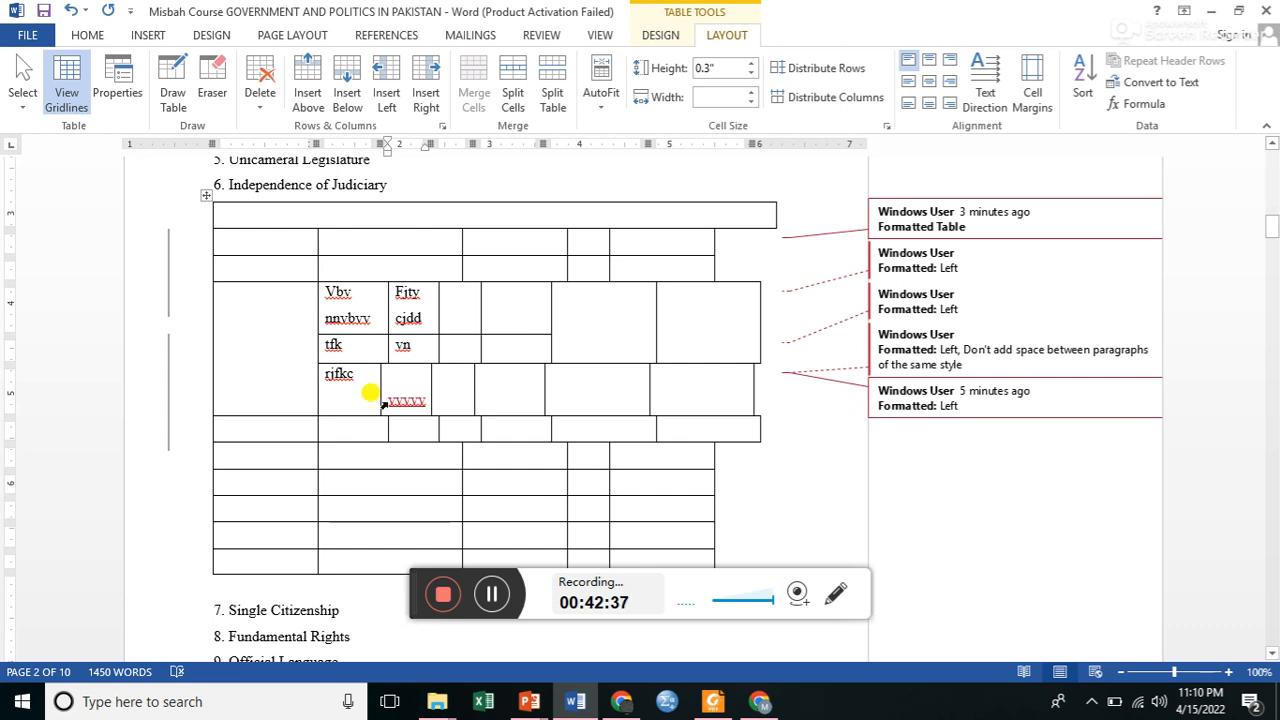
pyautogui.click(383, 403)
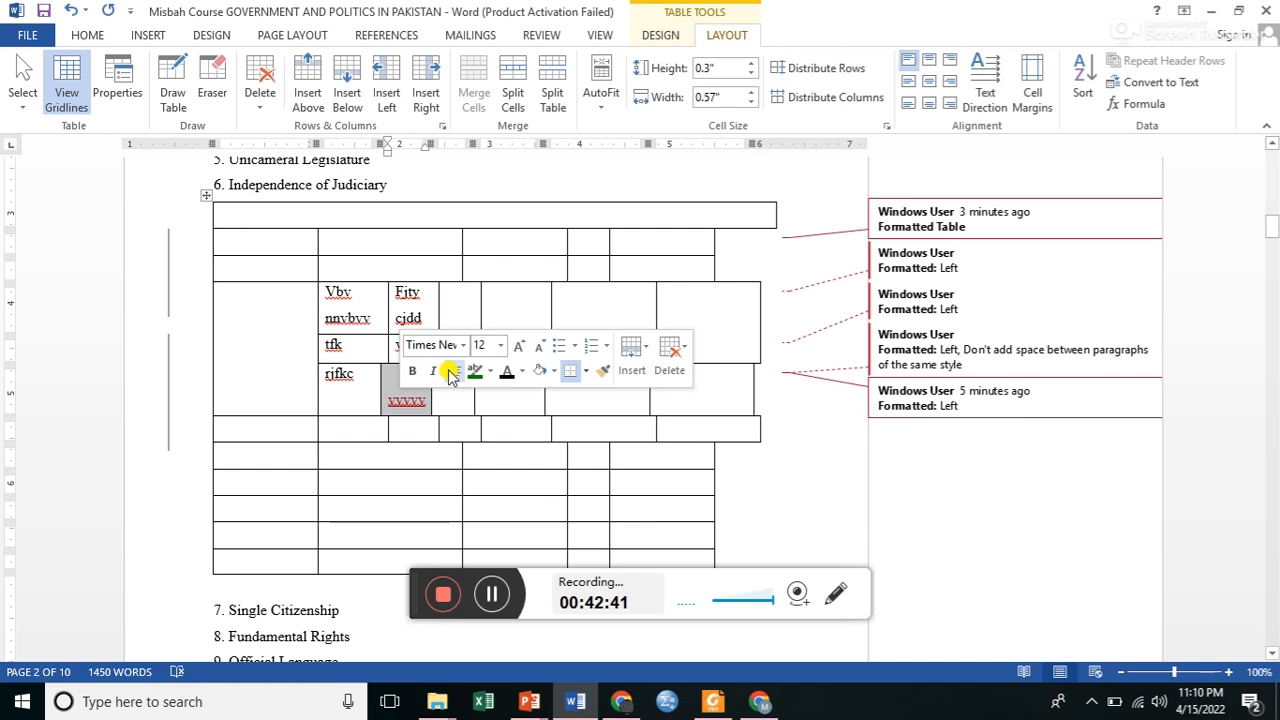
pyautogui.click(449, 371)
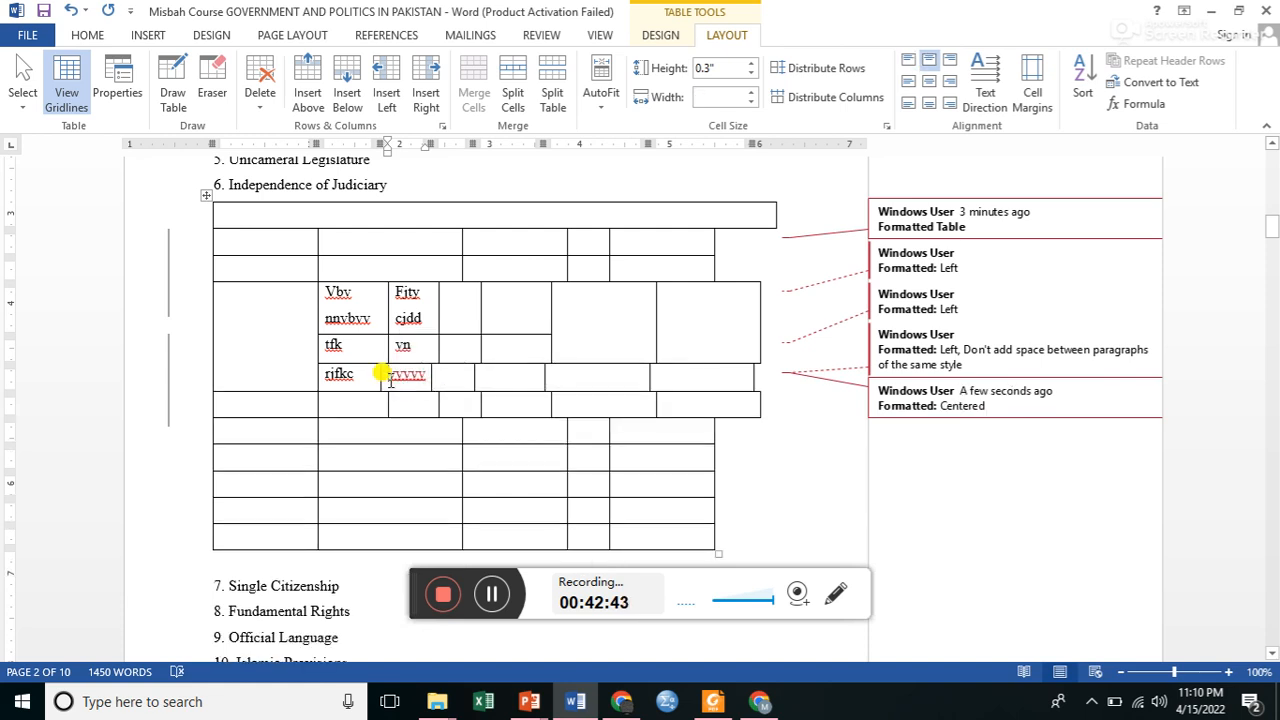
pyautogui.hotkey('ctrl', 'l')
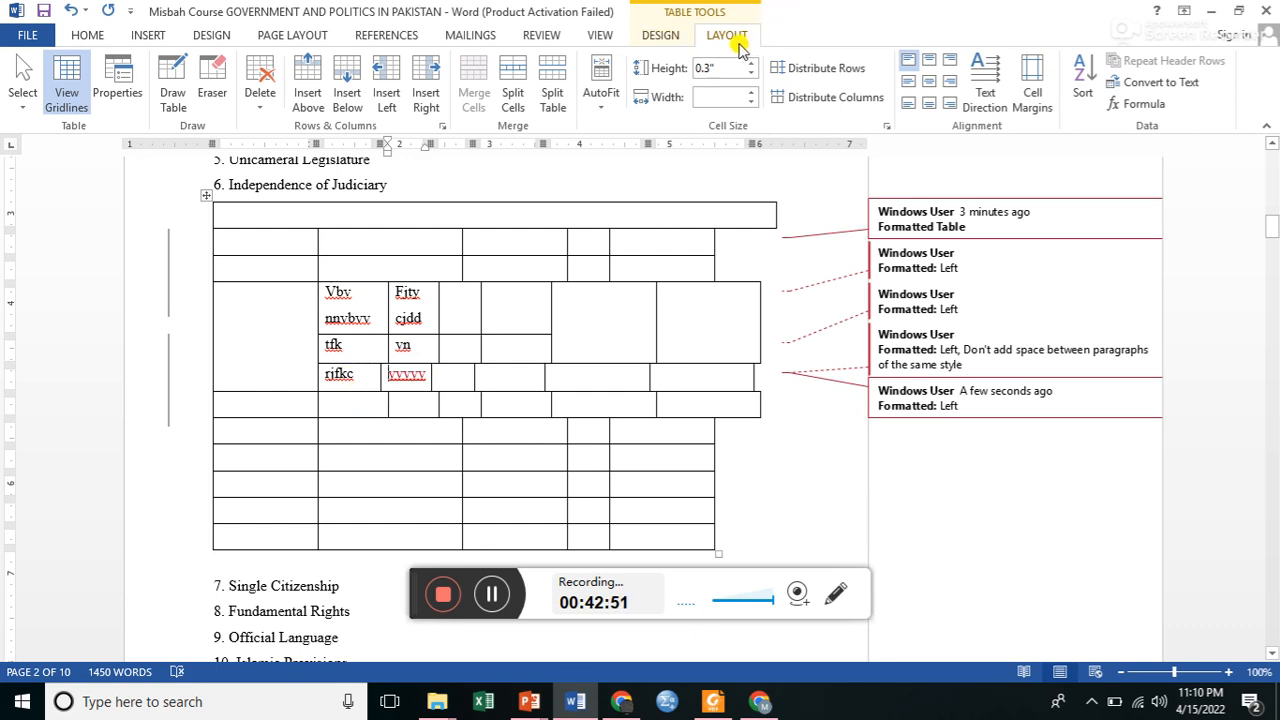
# Insert a Stacked Bar chart at the cursor in the "vvvvv" cell.
pyautogui.click(148, 35)
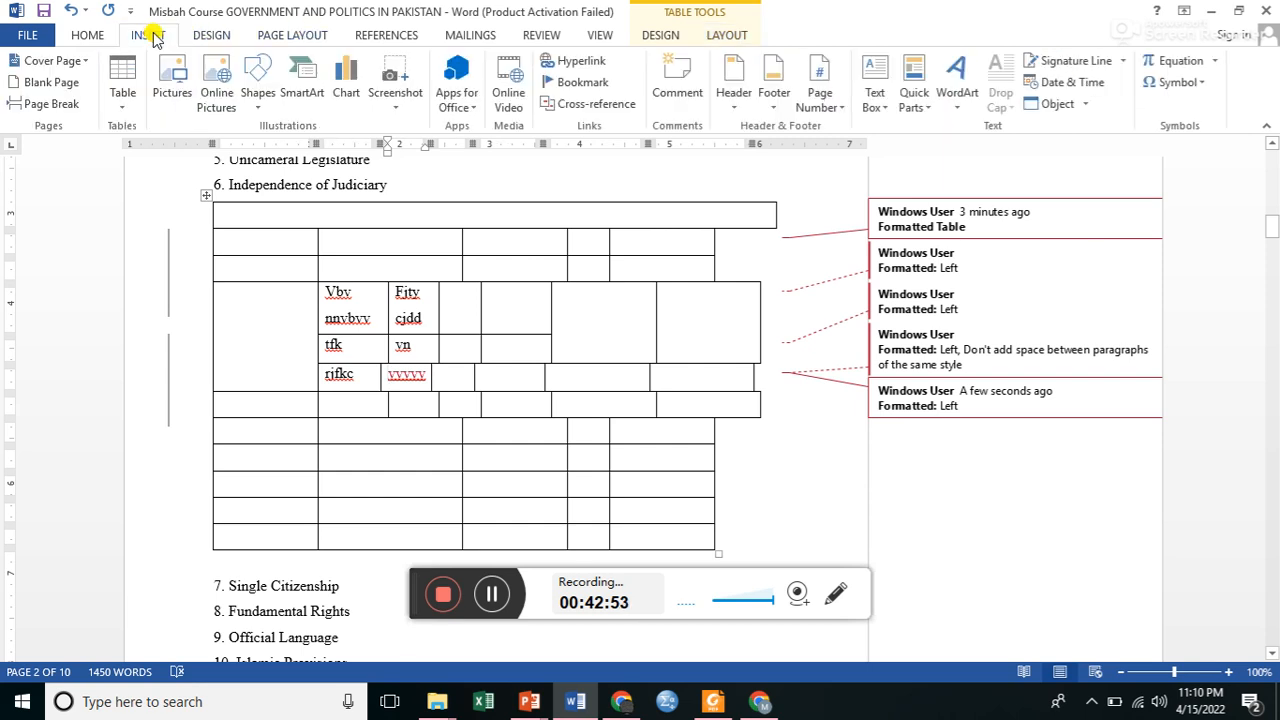
pyautogui.click(120, 100)
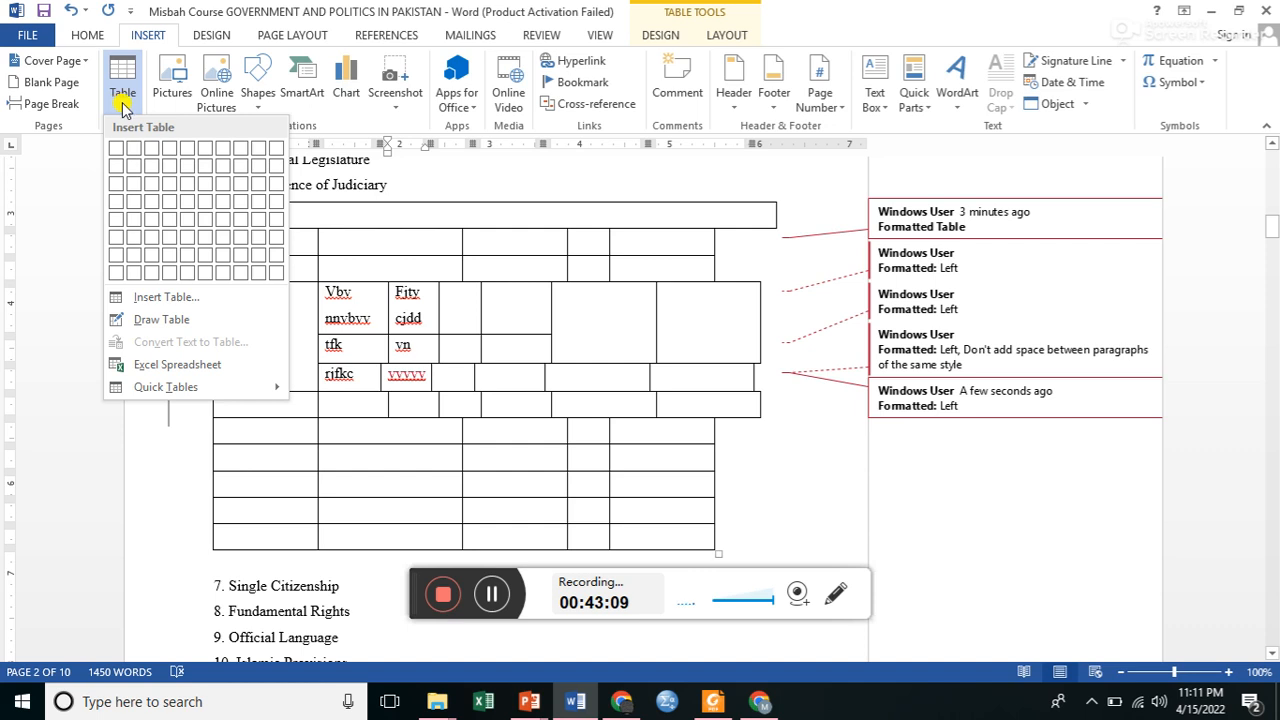
pyautogui.click(341, 100)
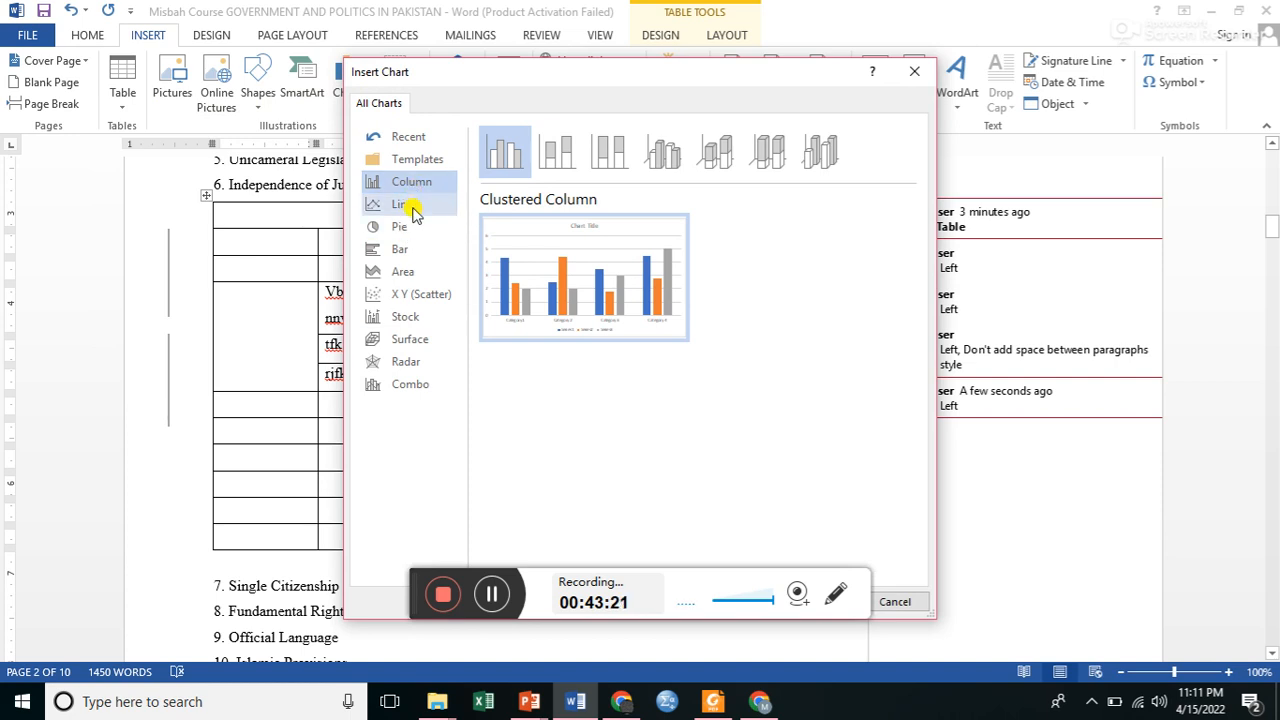
pyautogui.click(402, 256)
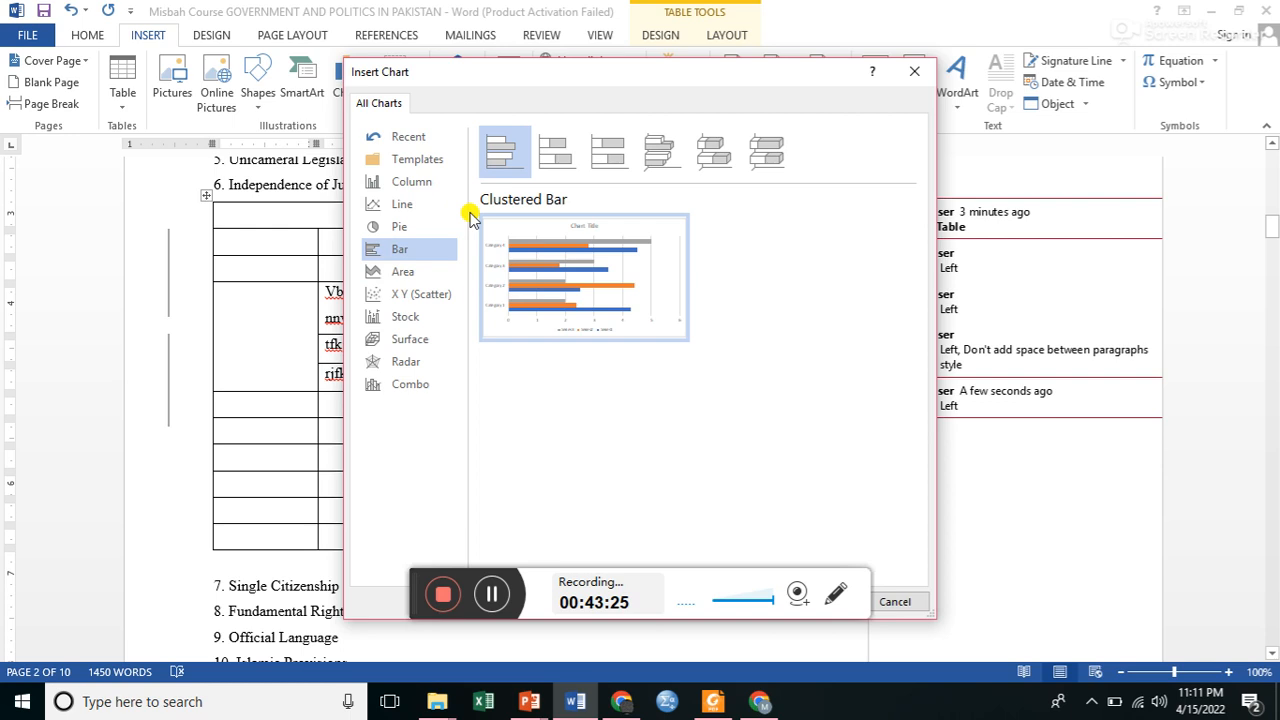
pyautogui.click(547, 165)
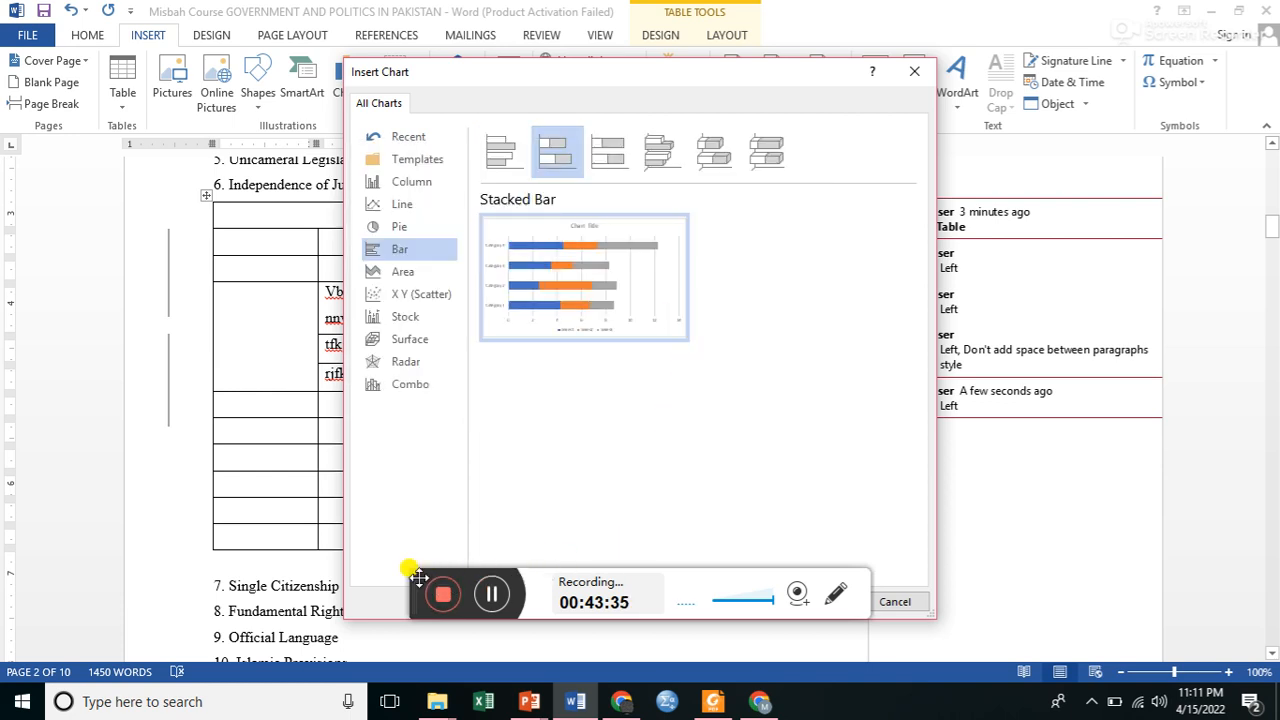
pyautogui.moveTo(418, 577); pyautogui.dragTo(547, 432)
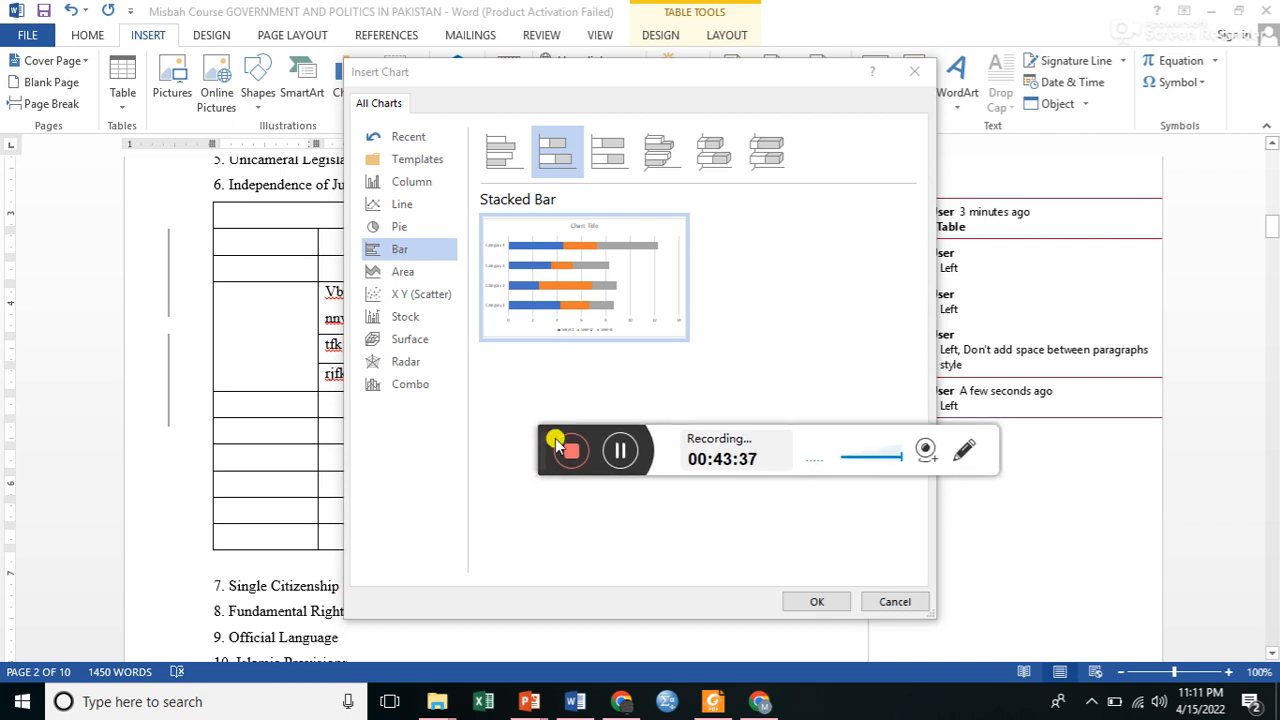
pyautogui.click(797, 601)
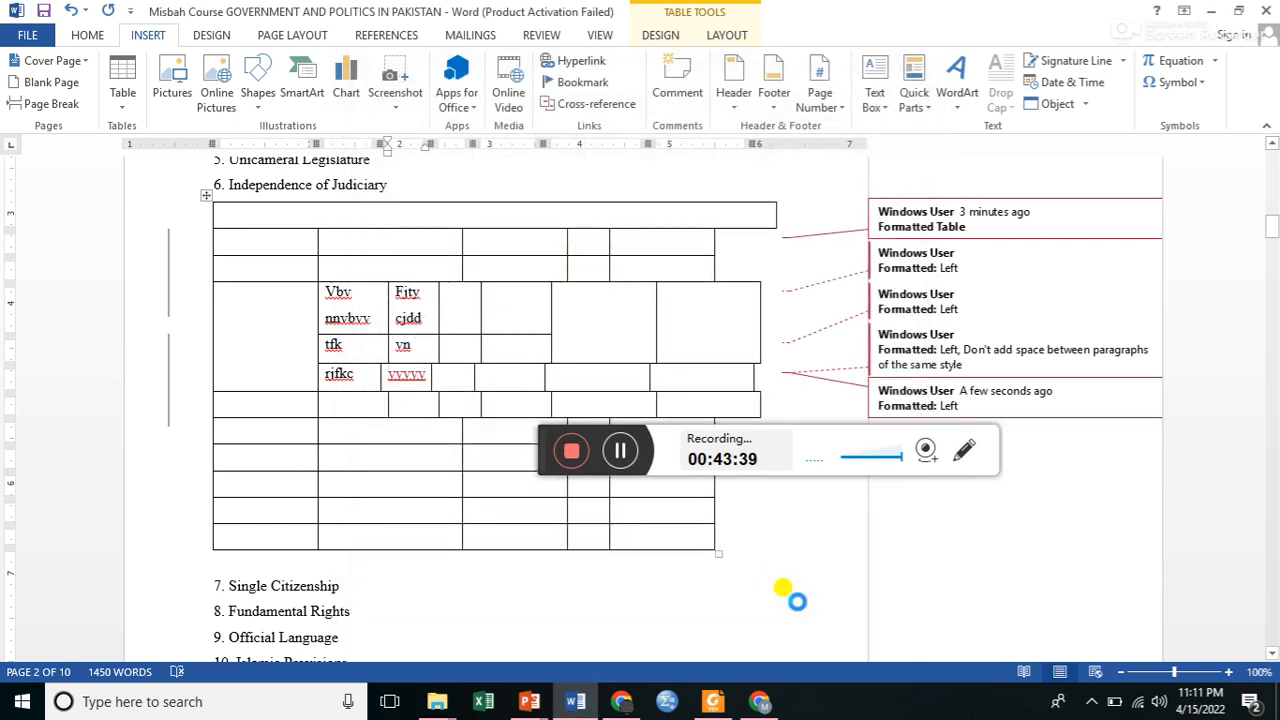
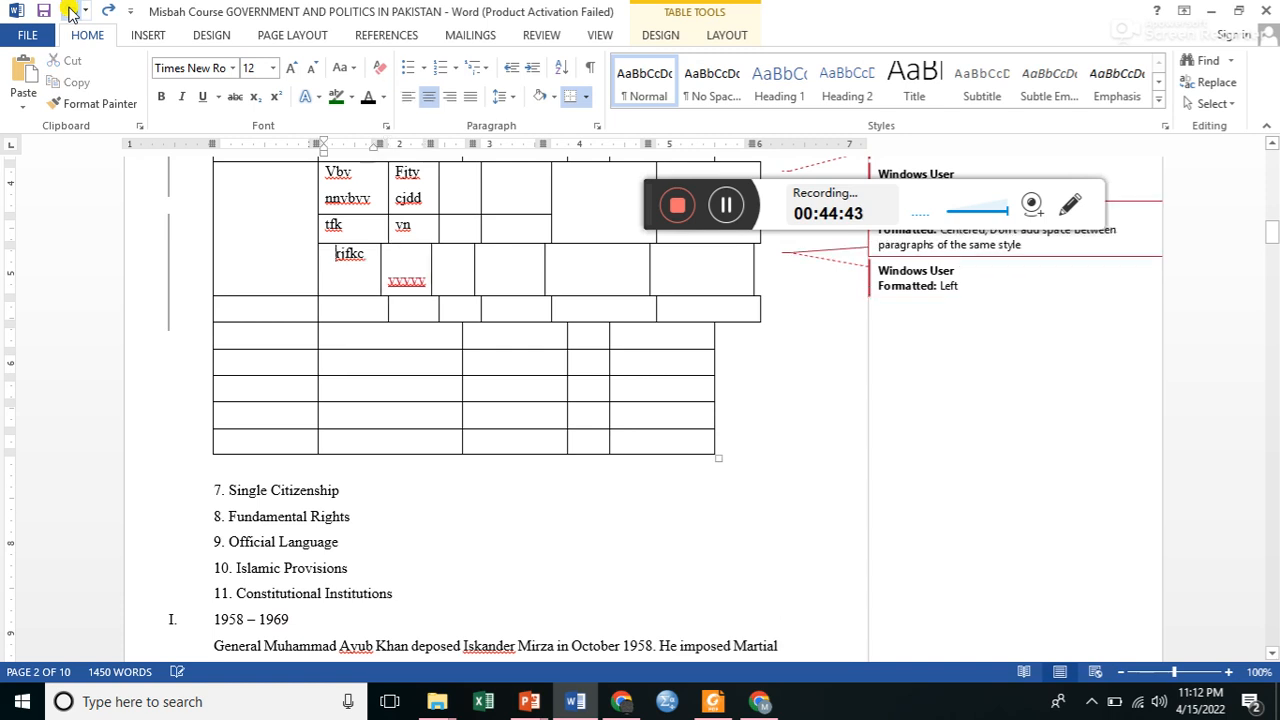
# Undo all alignment, text, cell-splitting and insertion work on the table after "Independence of Judiciary", and redo the footnote on "Islamic Legislation".
pyautogui.click(70, 12)
pyautogui.click(70, 12)
pyautogui.click(70, 12)
pyautogui.click(70, 12)
pyautogui.click(70, 12)
pyautogui.click(70, 12)
pyautogui.click(70, 12)
pyautogui.click(70, 12)
pyautogui.click(70, 12)
pyautogui.click(70, 12)
pyautogui.click(70, 12)
pyautogui.click(70, 12)
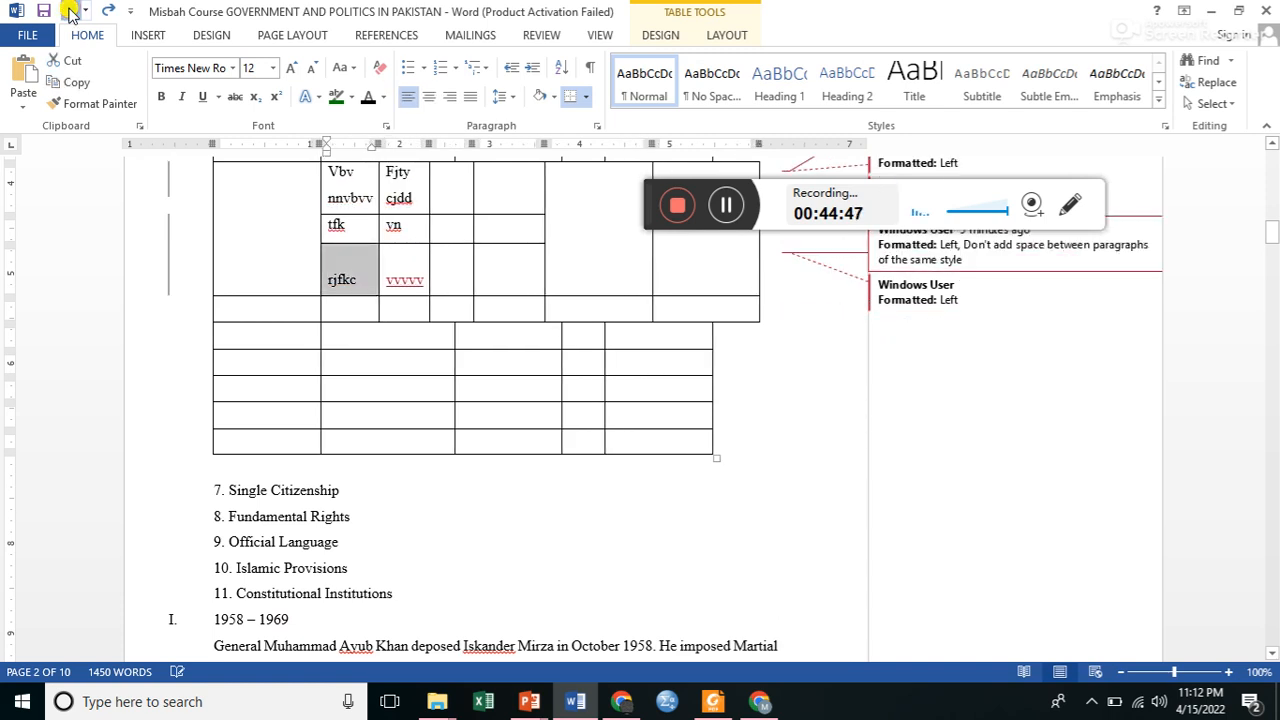
pyautogui.click(70, 12)
pyautogui.click(70, 12)
pyautogui.click(70, 12)
pyautogui.click(70, 12)
pyautogui.click(70, 12)
pyautogui.click(70, 12)
pyautogui.click(70, 12)
pyautogui.click(70, 12)
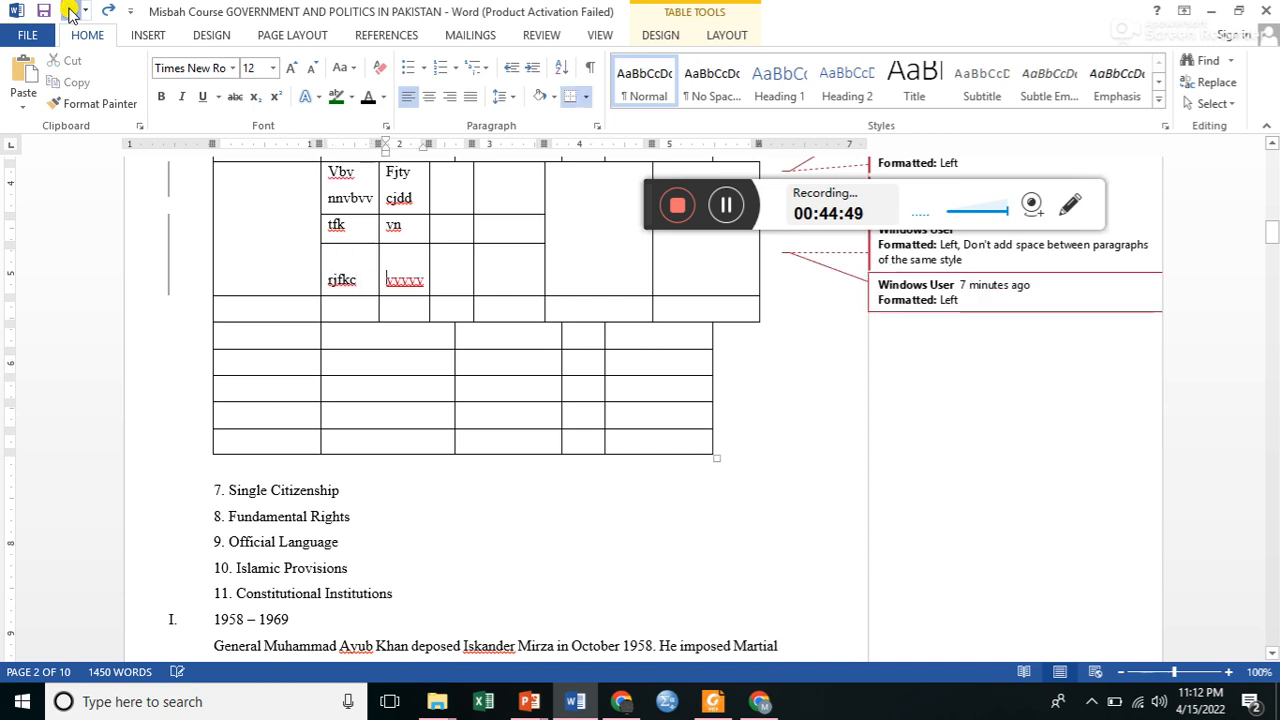
pyautogui.click(70, 12)
pyautogui.click(70, 12)
pyautogui.click(70, 12)
pyautogui.click(70, 12)
pyautogui.click(70, 12)
pyautogui.click(70, 12)
pyautogui.click(70, 12)
pyautogui.click(70, 12)
pyautogui.click(70, 12)
pyautogui.click(70, 12)
pyautogui.click(70, 12)
pyautogui.click(70, 12)
pyautogui.click(70, 12)
pyautogui.click(70, 12)
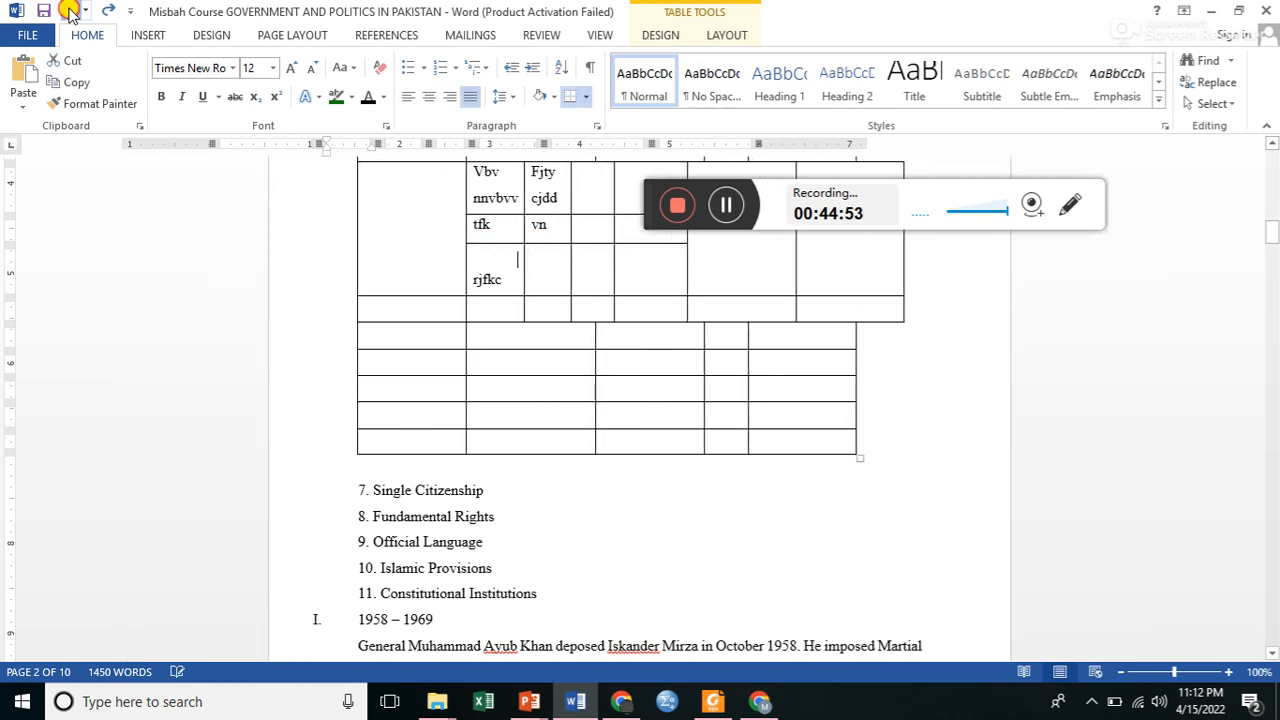
pyautogui.click(70, 12)
pyautogui.click(70, 12)
pyautogui.click(70, 12)
pyautogui.click(70, 12)
pyautogui.click(70, 12)
pyautogui.click(70, 12)
pyautogui.click(70, 12)
pyautogui.click(70, 12)
pyautogui.click(70, 12)
pyautogui.click(70, 12)
pyautogui.click(70, 12)
pyautogui.click(70, 12)
pyautogui.click(70, 12)
pyautogui.click(70, 12)
pyautogui.click(70, 12)
pyautogui.click(70, 12)
pyautogui.click(70, 12)
pyautogui.click(70, 12)
pyautogui.click(70, 12)
pyautogui.click(70, 12)
pyautogui.click(70, 12)
pyautogui.click(70, 12)
pyautogui.click(70, 12)
pyautogui.click(70, 12)
pyautogui.click(70, 12)
pyautogui.click(70, 12)
pyautogui.click(70, 12)
pyautogui.click(70, 12)
pyautogui.click(70, 12)
pyautogui.click(70, 12)
pyautogui.click(70, 12)
pyautogui.click(70, 12)
pyautogui.click(70, 12)
pyautogui.click(70, 12)
pyautogui.click(70, 12)
pyautogui.click(69, 12)
pyautogui.click(69, 12)
pyautogui.click(69, 12)
pyautogui.click(69, 12)
pyautogui.click(69, 12)
pyautogui.click(70, 12)
pyautogui.click(70, 12)
pyautogui.click(70, 12)
pyautogui.click(70, 12)
pyautogui.click(70, 12)
pyautogui.click(70, 12)
pyautogui.click(70, 12)
pyautogui.click(70, 12)
pyautogui.click(70, 12)
pyautogui.click(70, 12)
pyautogui.click(70, 12)
pyautogui.click(70, 12)
pyautogui.click(70, 12)
pyautogui.click(70, 12)
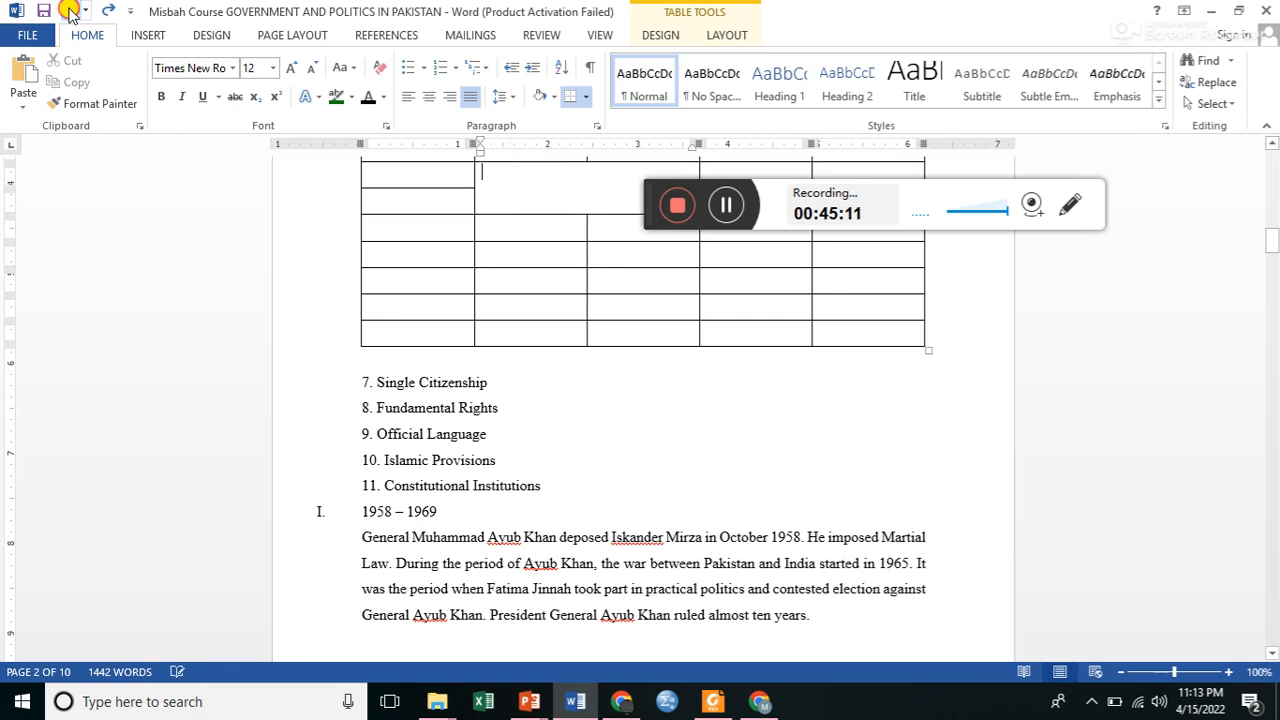
pyautogui.click(70, 12)
pyautogui.click(70, 12)
pyautogui.click(70, 12)
pyautogui.click(70, 12)
pyautogui.click(70, 12)
pyautogui.click(70, 12)
pyautogui.click(70, 12)
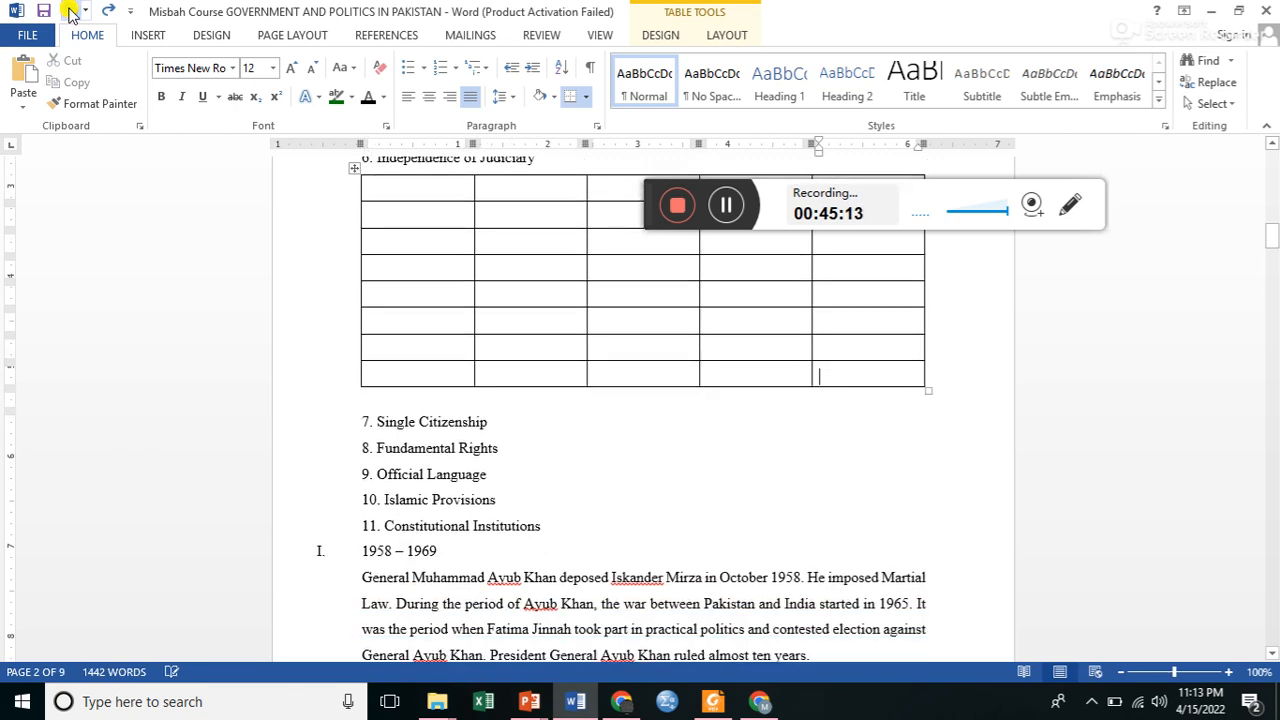
pyautogui.click(70, 12)
pyautogui.click(70, 12)
pyautogui.click(70, 12)
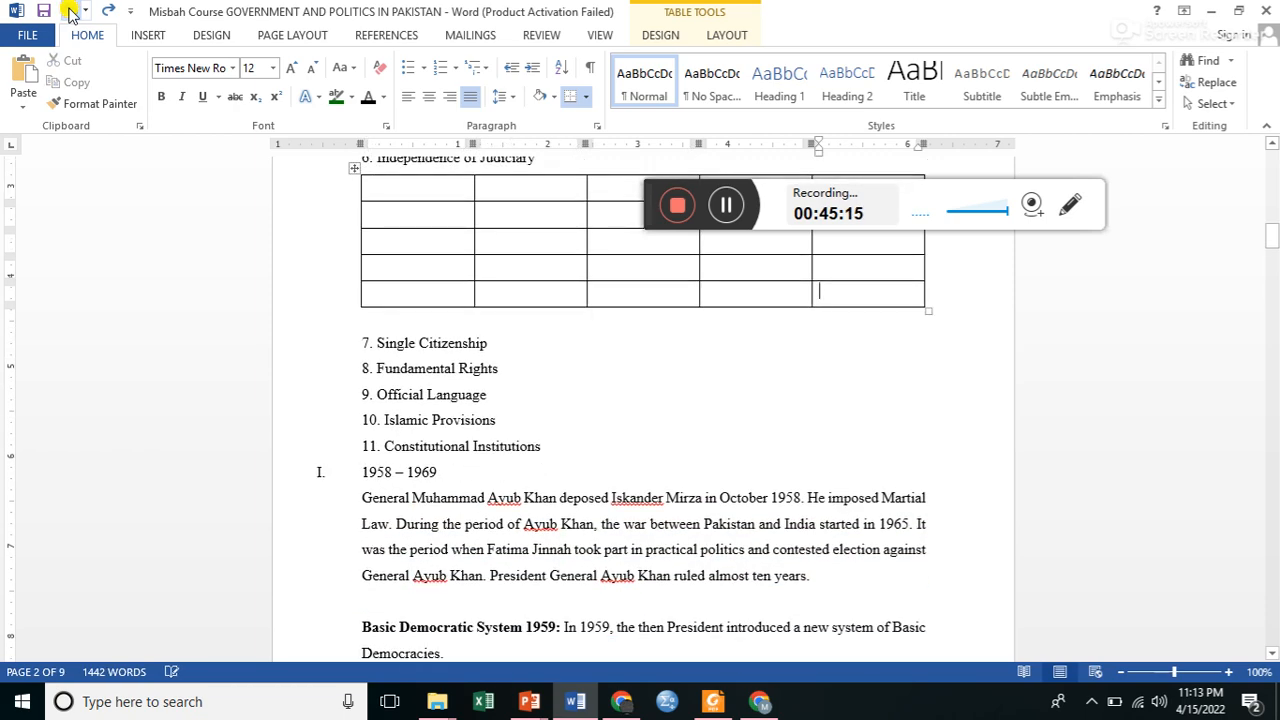
pyautogui.click(70, 12)
pyautogui.click(70, 12)
pyautogui.click(70, 12)
pyautogui.click(70, 12)
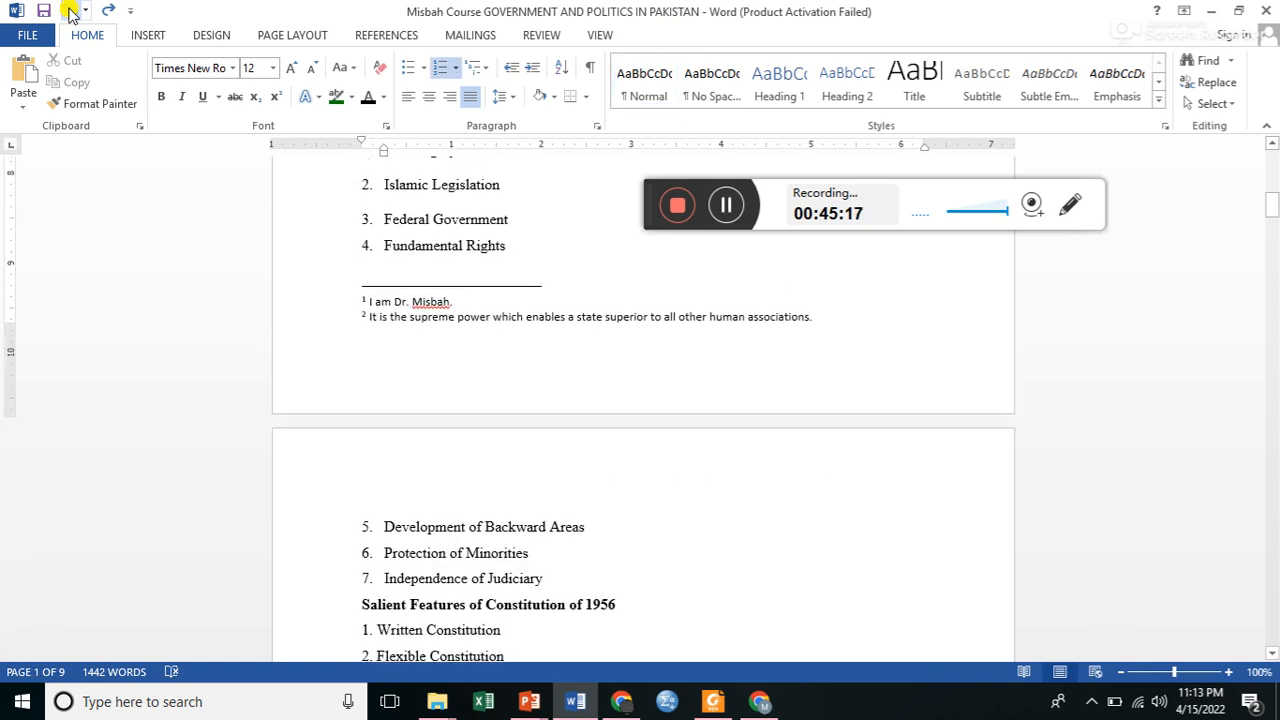
pyautogui.click(108, 11)
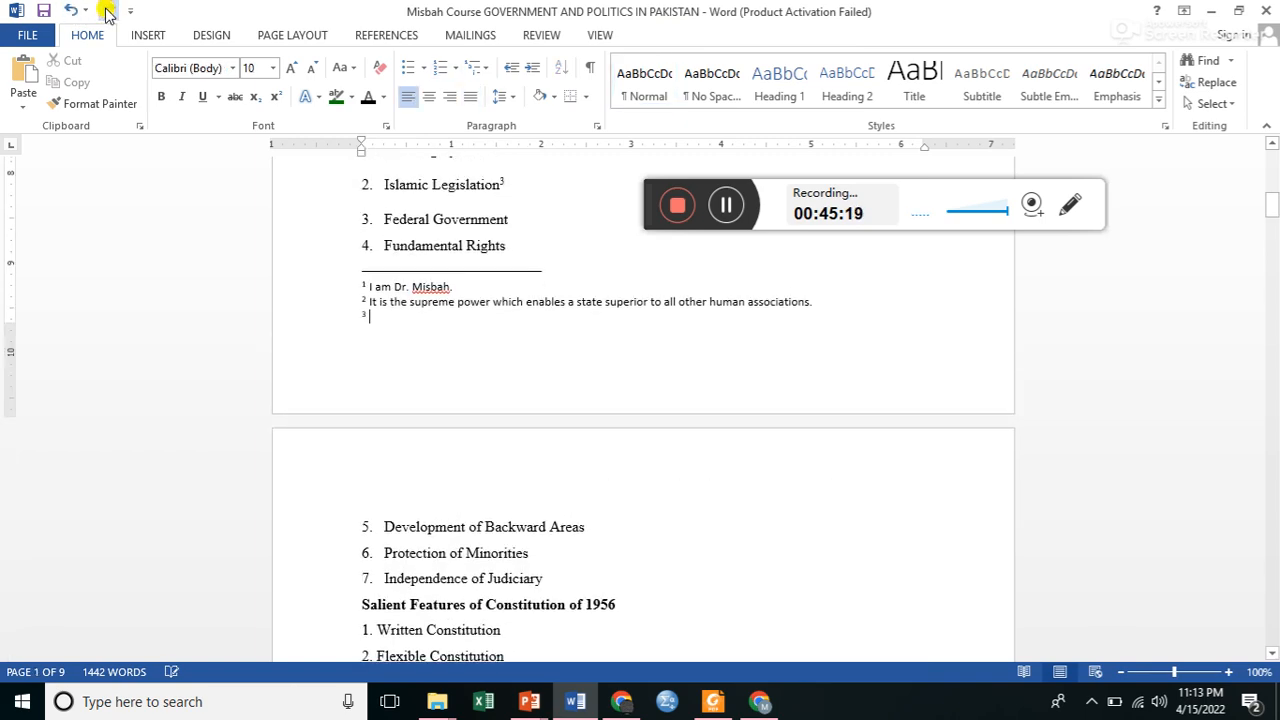
# Open the document header for editing and enter the text "I m a girl".
pyautogui.click(147, 35)
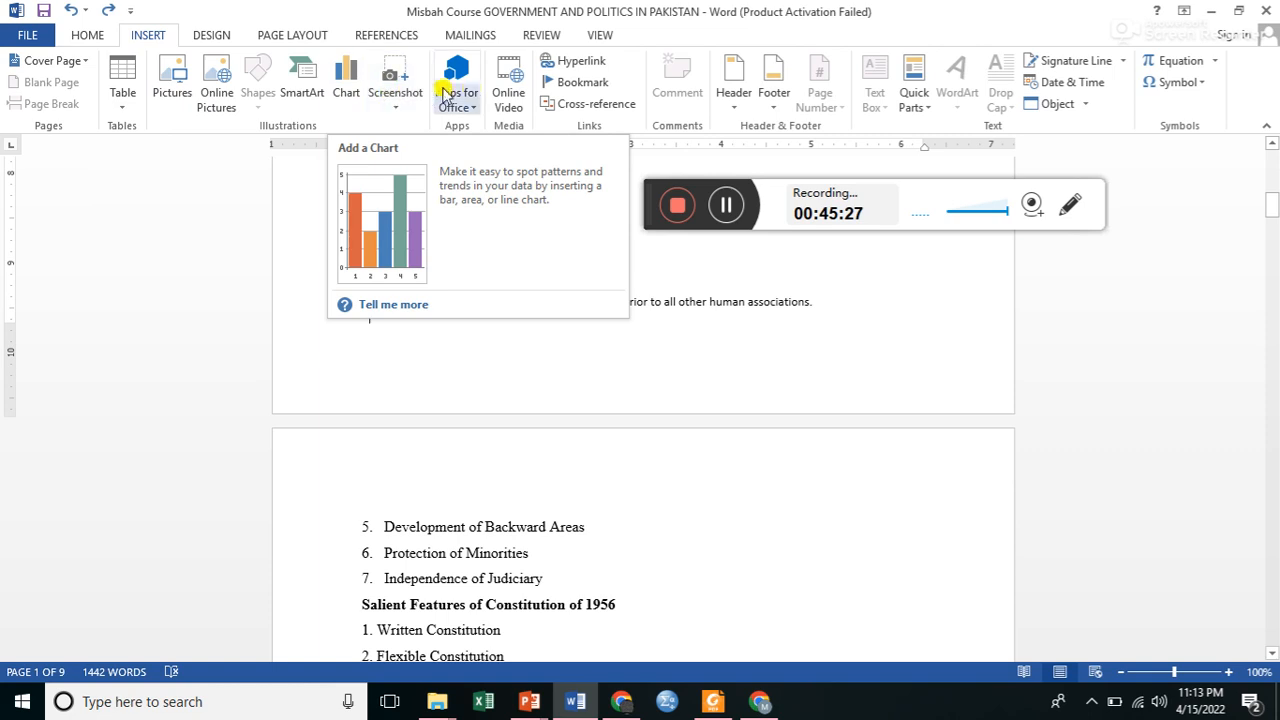
pyautogui.click(736, 100)
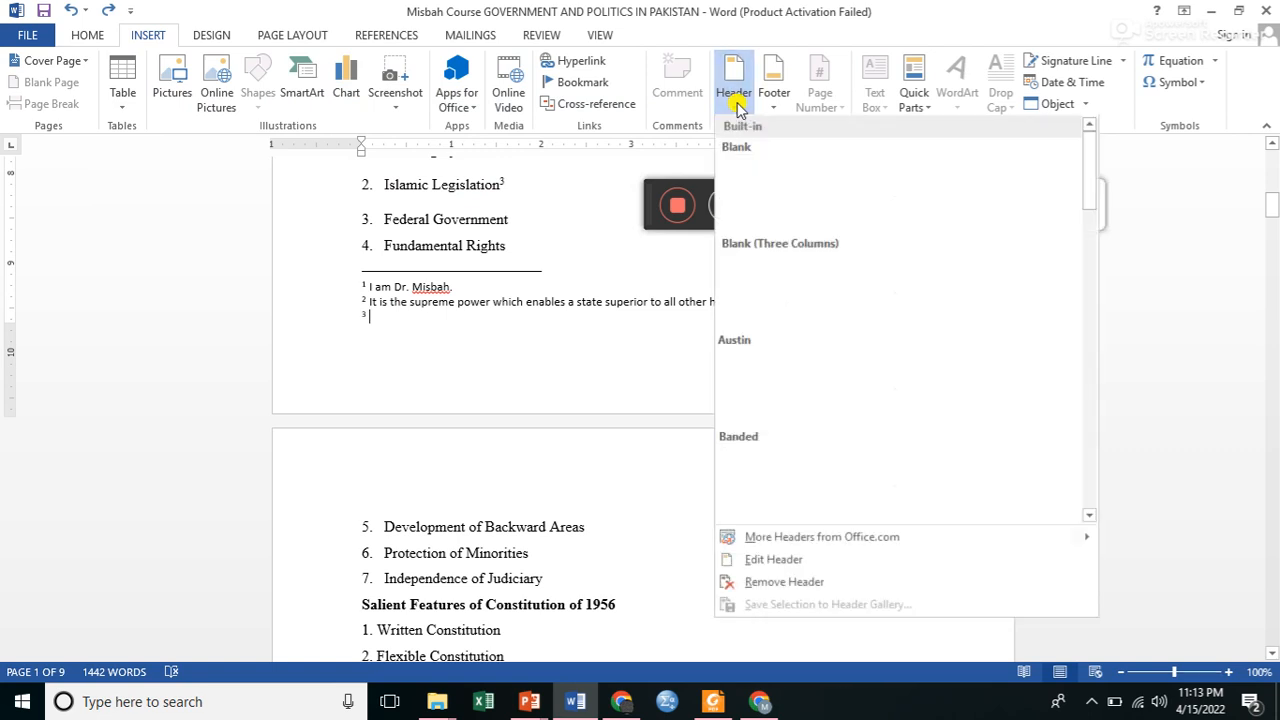
pyautogui.click(790, 560)
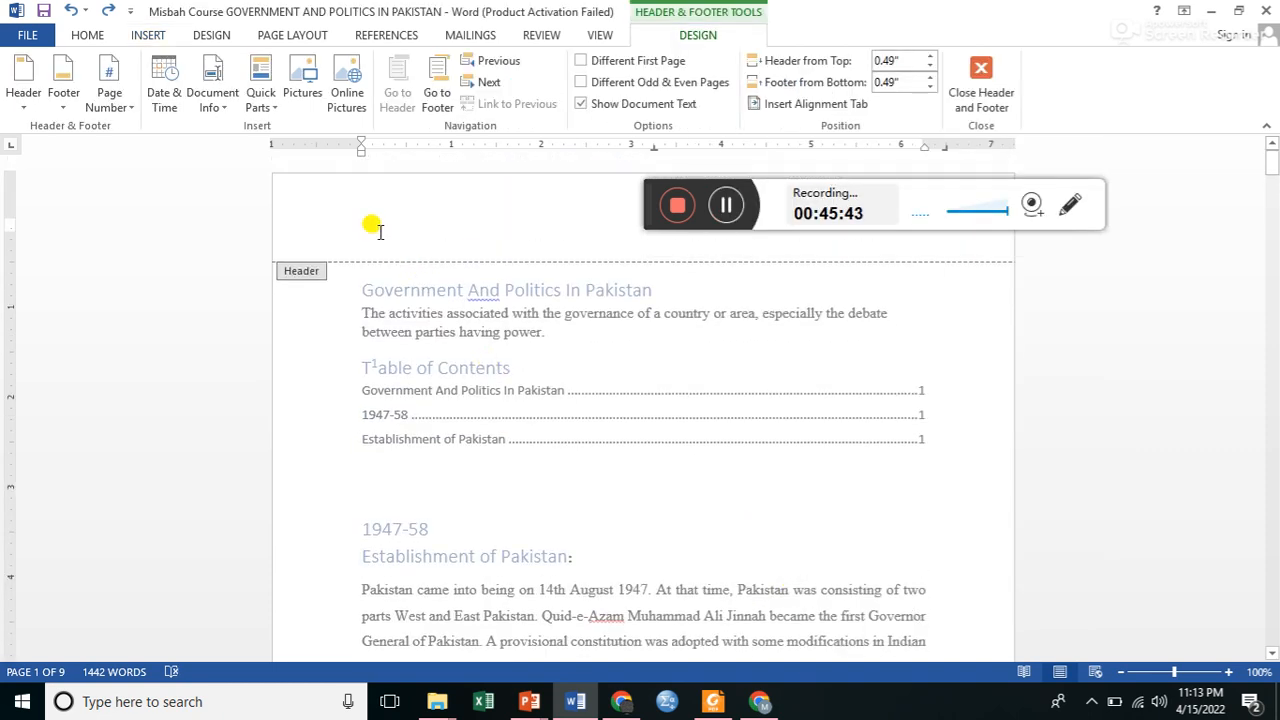
pyautogui.write('I m a girl')
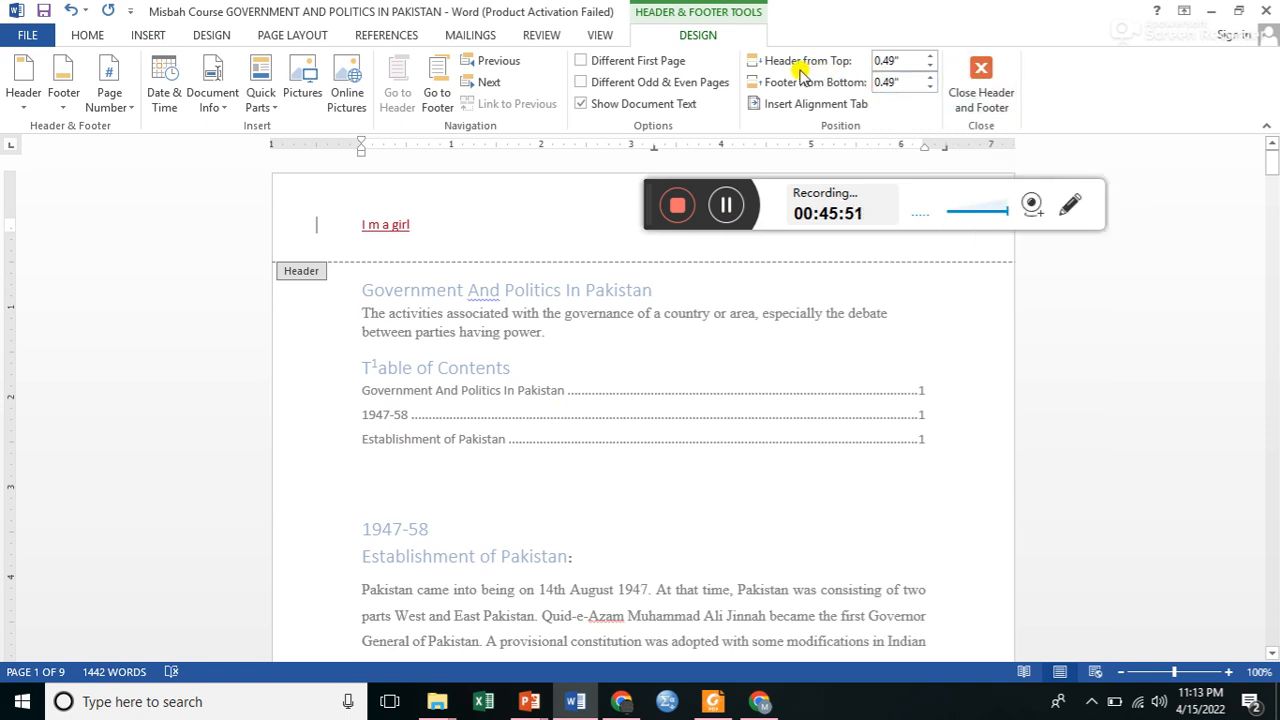
# Set the header distance from the top and the footer distance from the bottom to 0.4", and leave header editing.
pyautogui.click(930, 66)
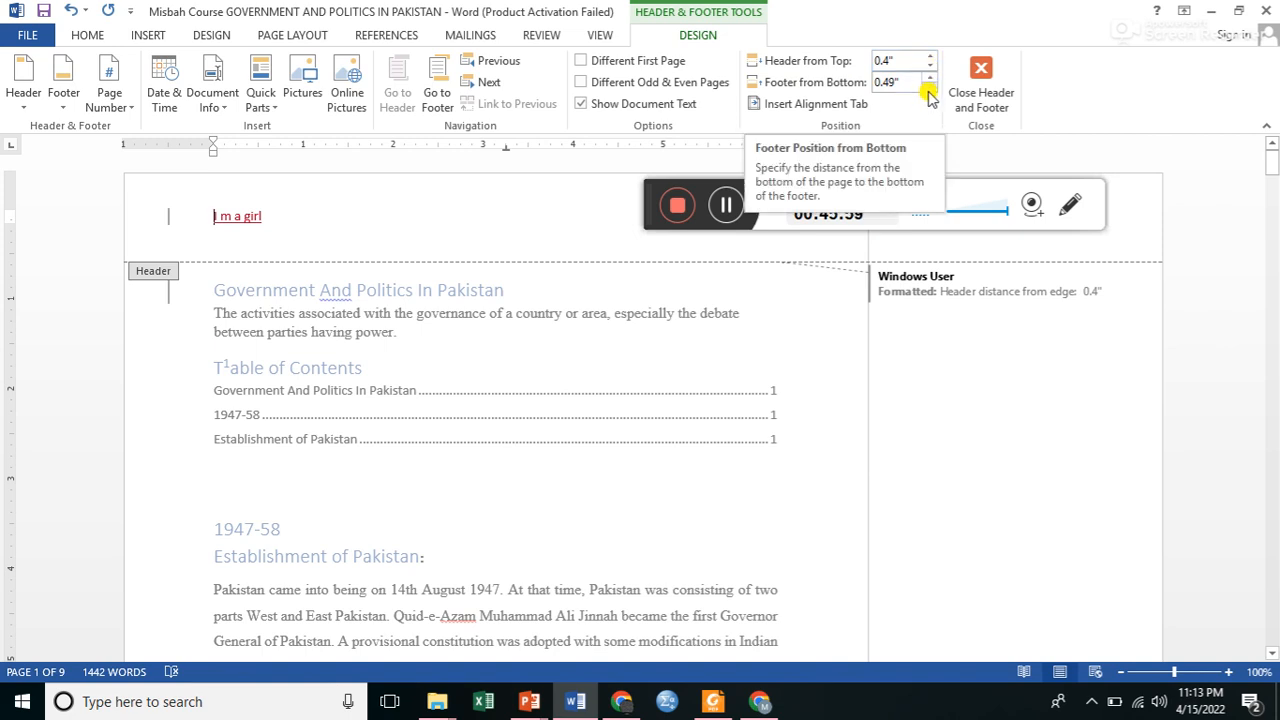
pyautogui.click(928, 89)
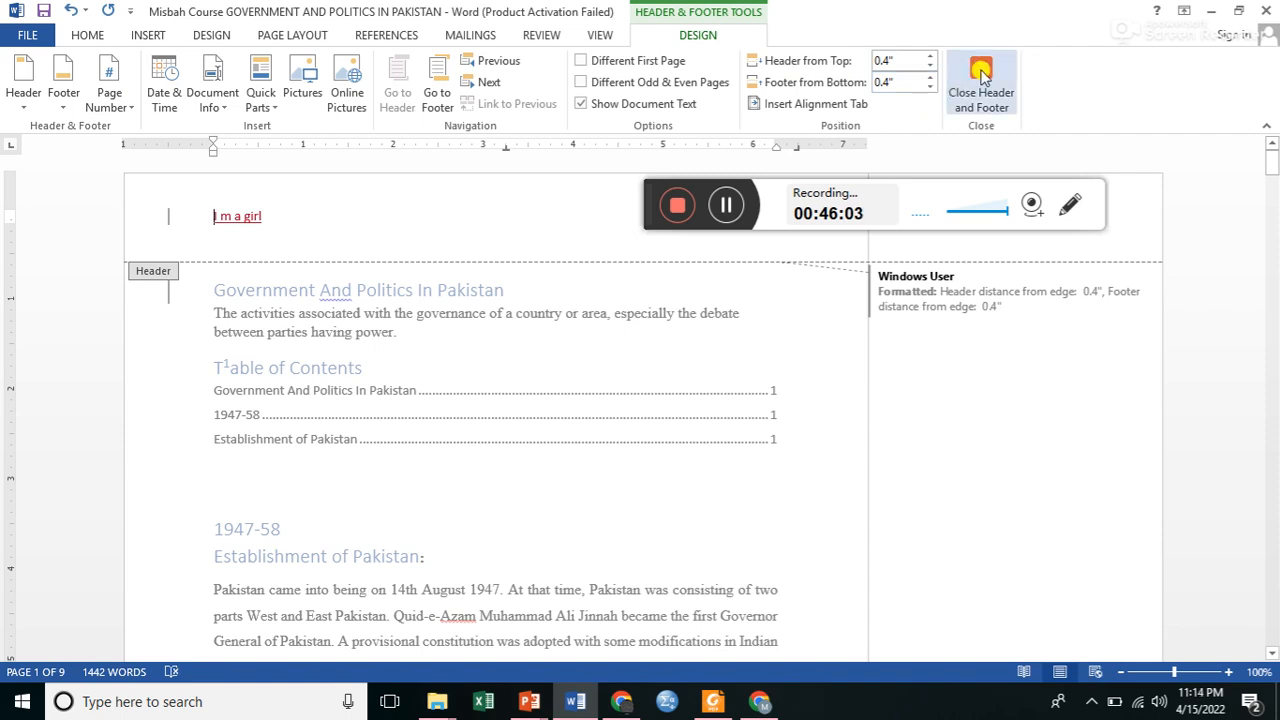
pyautogui.click(982, 75)
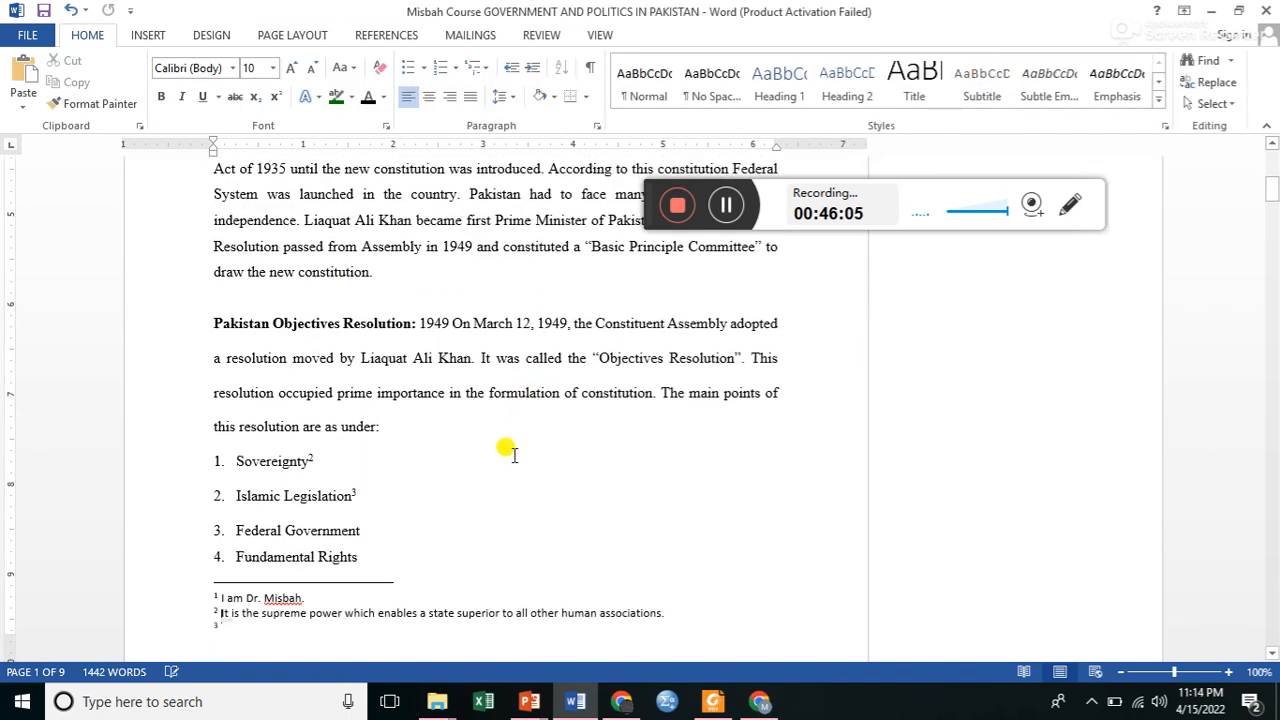
# Look through the document from its beginning to page 2 to examine how the header repeats across pages.
pyautogui.hotkey('ctrl', 'Home')
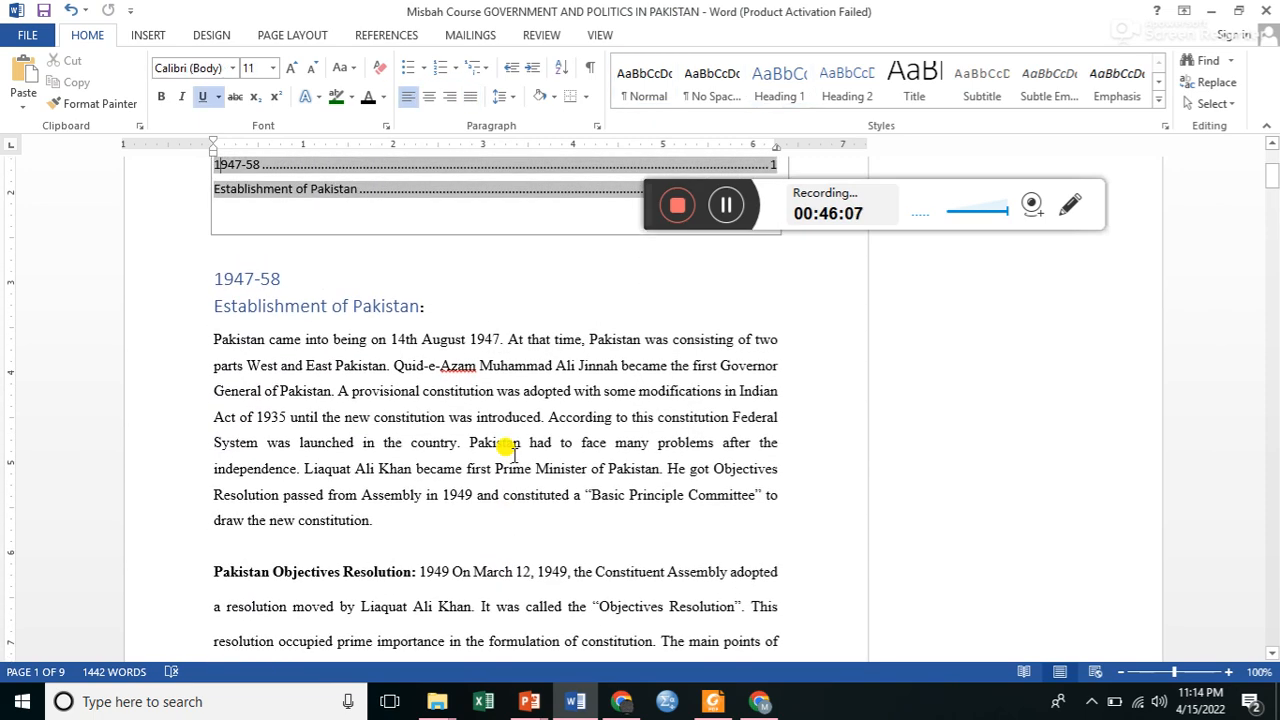
pyautogui.hotkey('ctrl', 'Home')
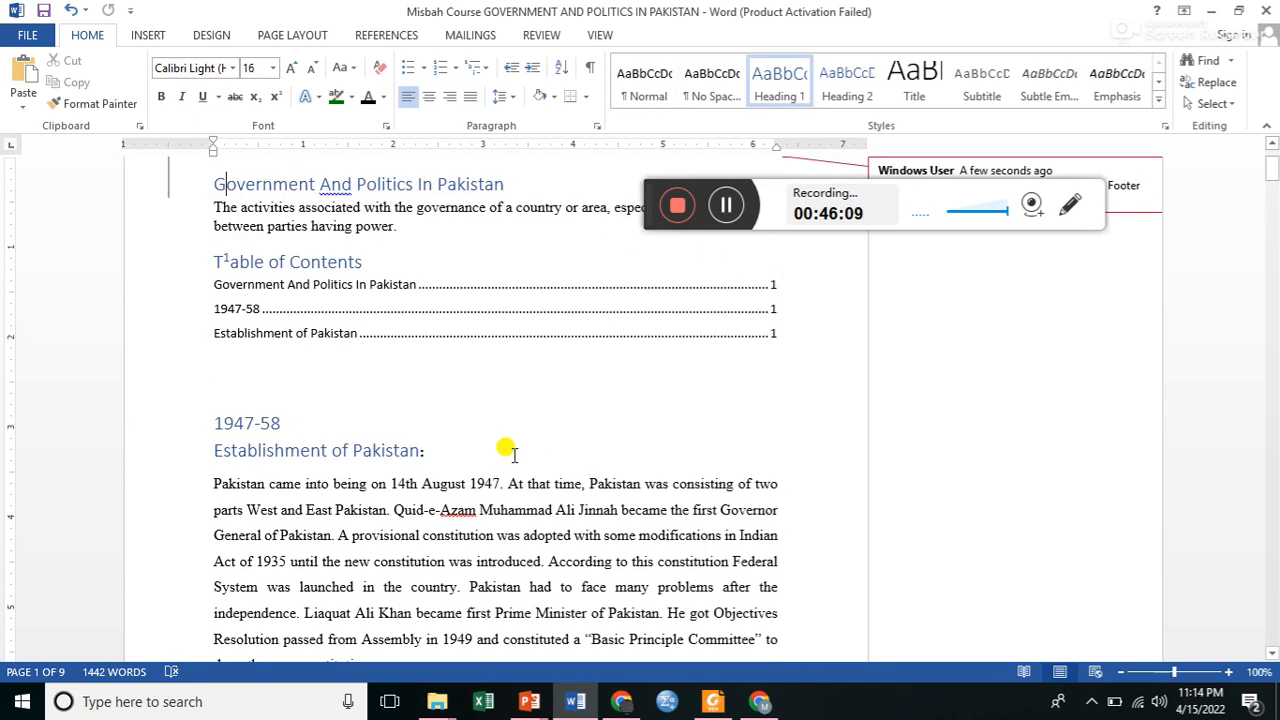
pyautogui.click(1272, 162)
pyautogui.moveTo(1272, 157); pyautogui.dragTo(1274, 162)
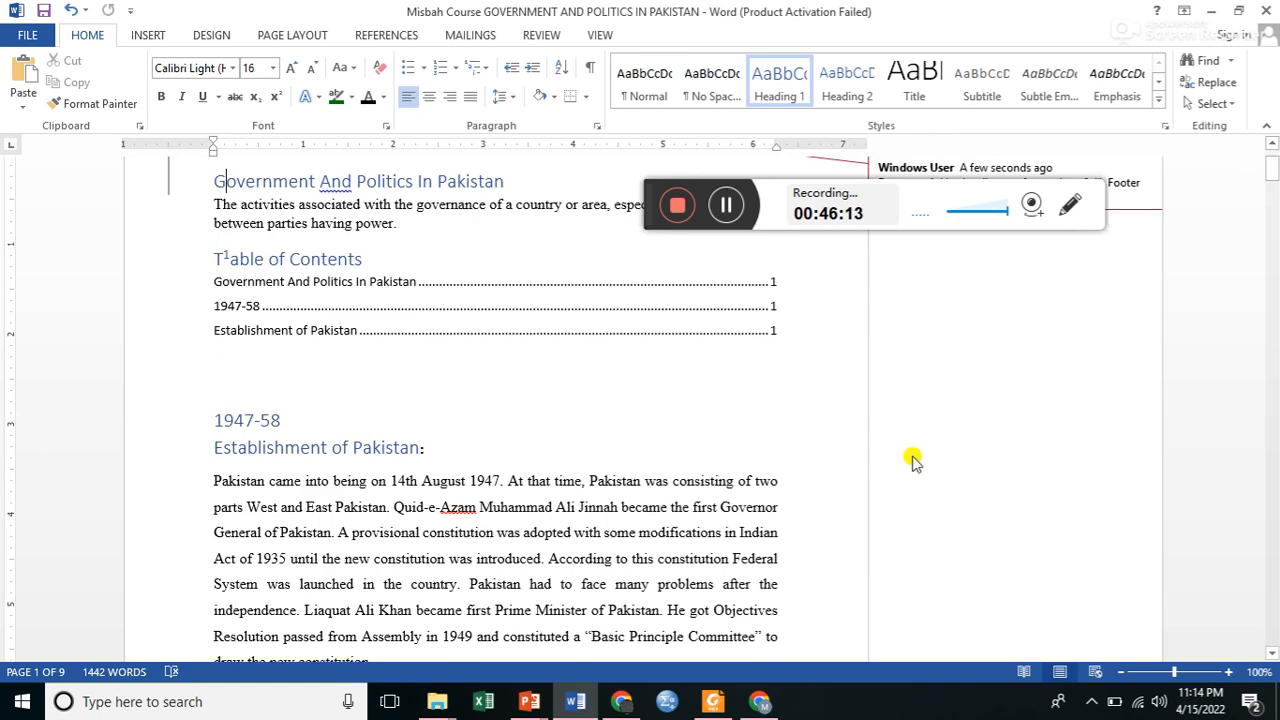
pyautogui.press('Down')
pyautogui.press('Down')
pyautogui.press('Down')
pyautogui.press('Down')
pyautogui.press('Down')
pyautogui.press('Down')
pyautogui.press('Down')
pyautogui.press('Down')
pyautogui.press('Down')
pyautogui.press('Down')
pyautogui.press('Down')
pyautogui.press('Down')
pyautogui.press('Down')
pyautogui.press('Down')
pyautogui.press('Down')
pyautogui.press('Down')
pyautogui.press('Down')
pyautogui.press('Down')
pyautogui.press('Down')
pyautogui.press('Down')
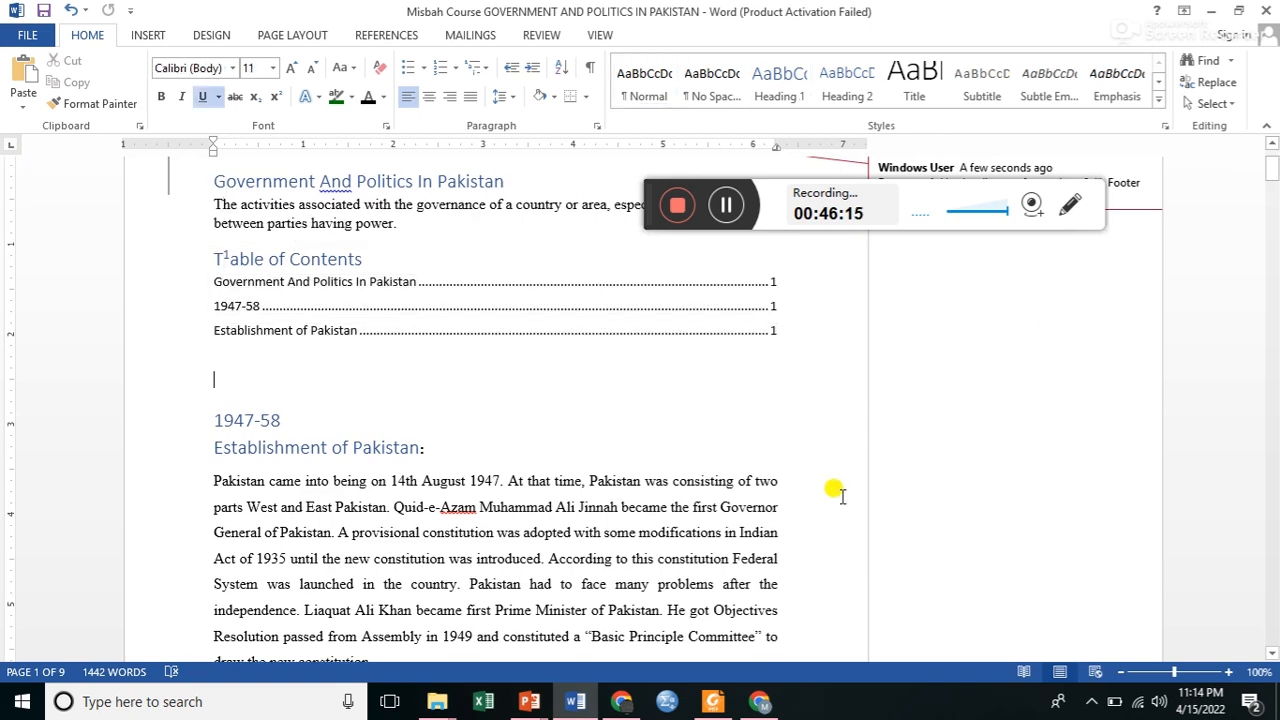
pyautogui.press('Down')
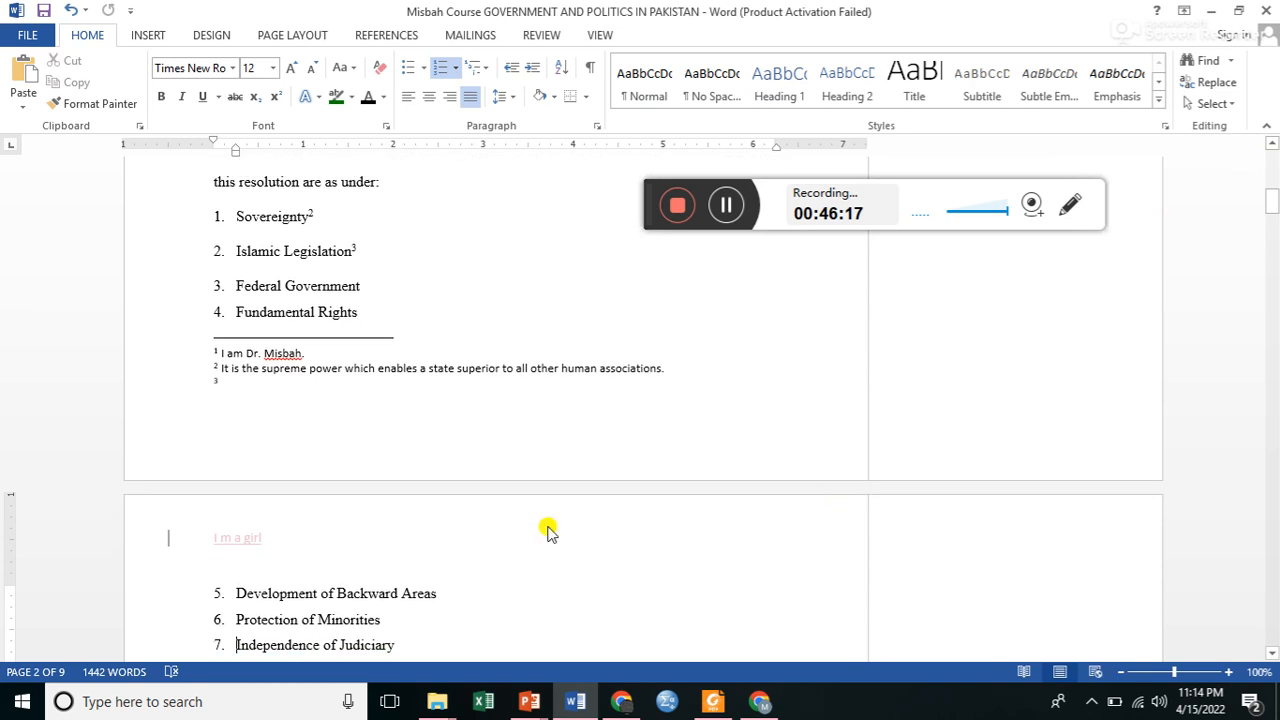
pyautogui.press('Left')
# Reopen the page 2 header, try distances from the top down to 0.2", set it to 1" and leave header editing.
pyautogui.doubleClick(236, 545)
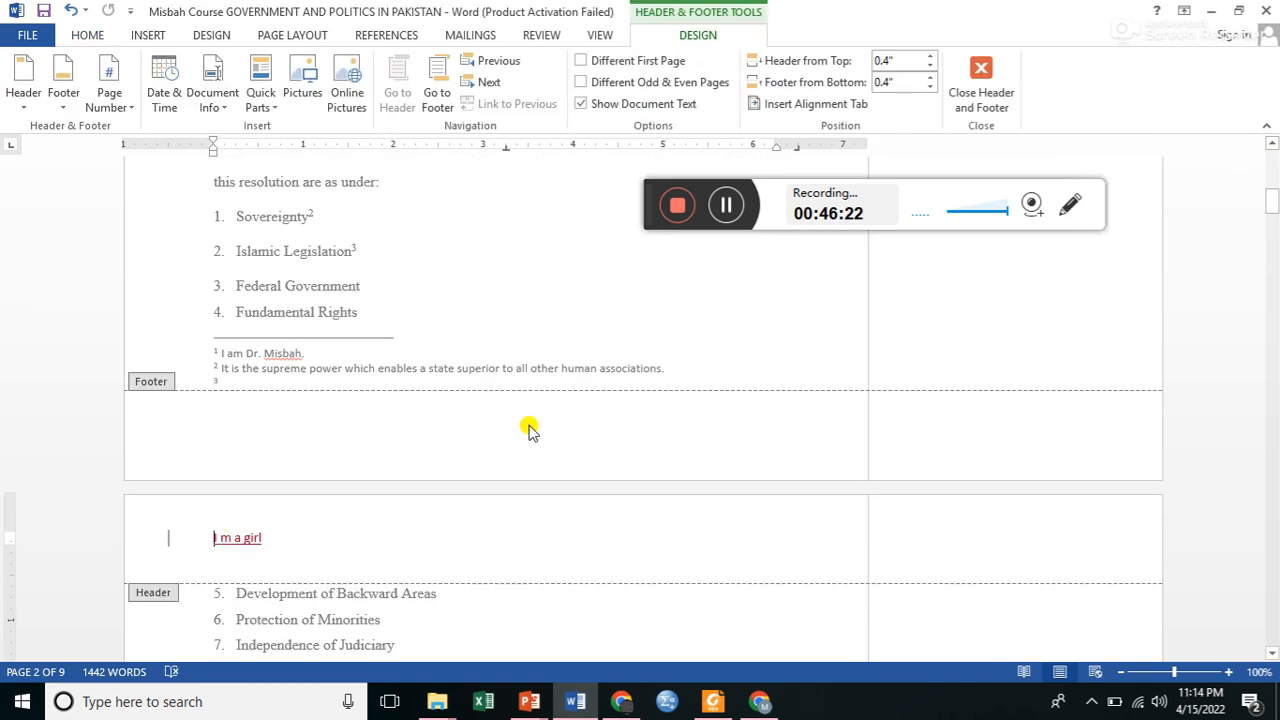
pyautogui.click(931, 66)
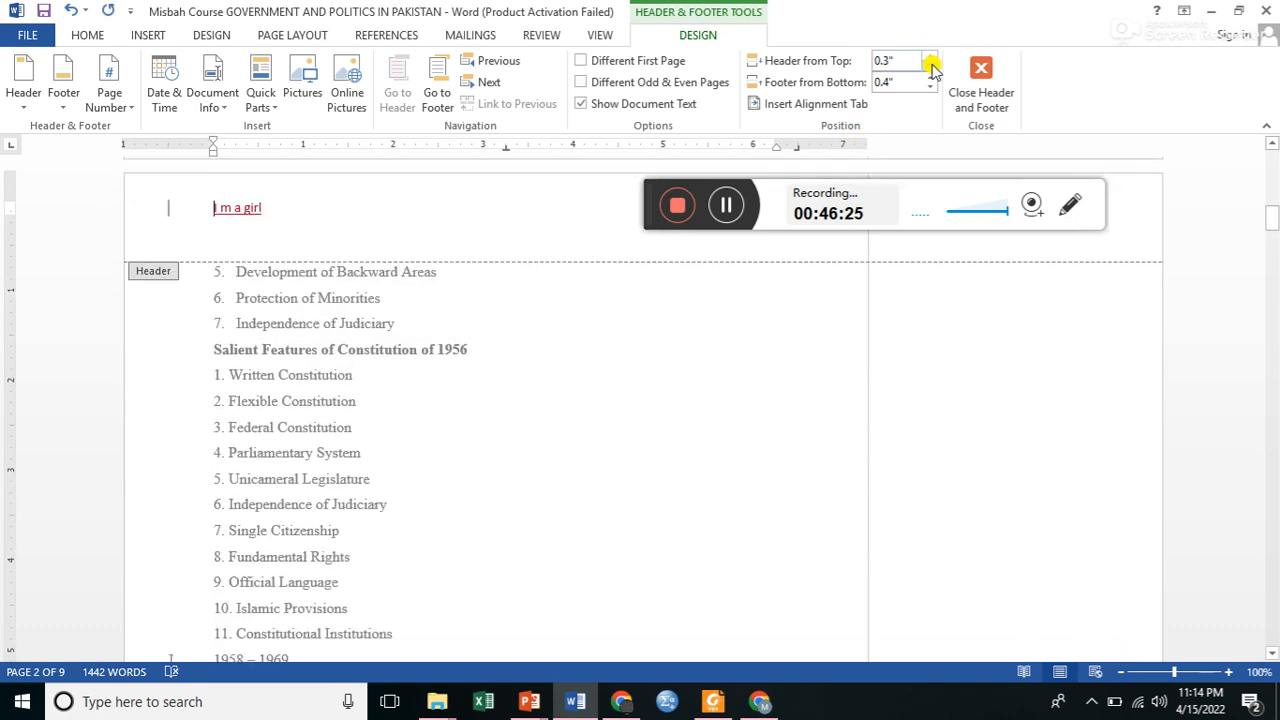
pyautogui.click(931, 66)
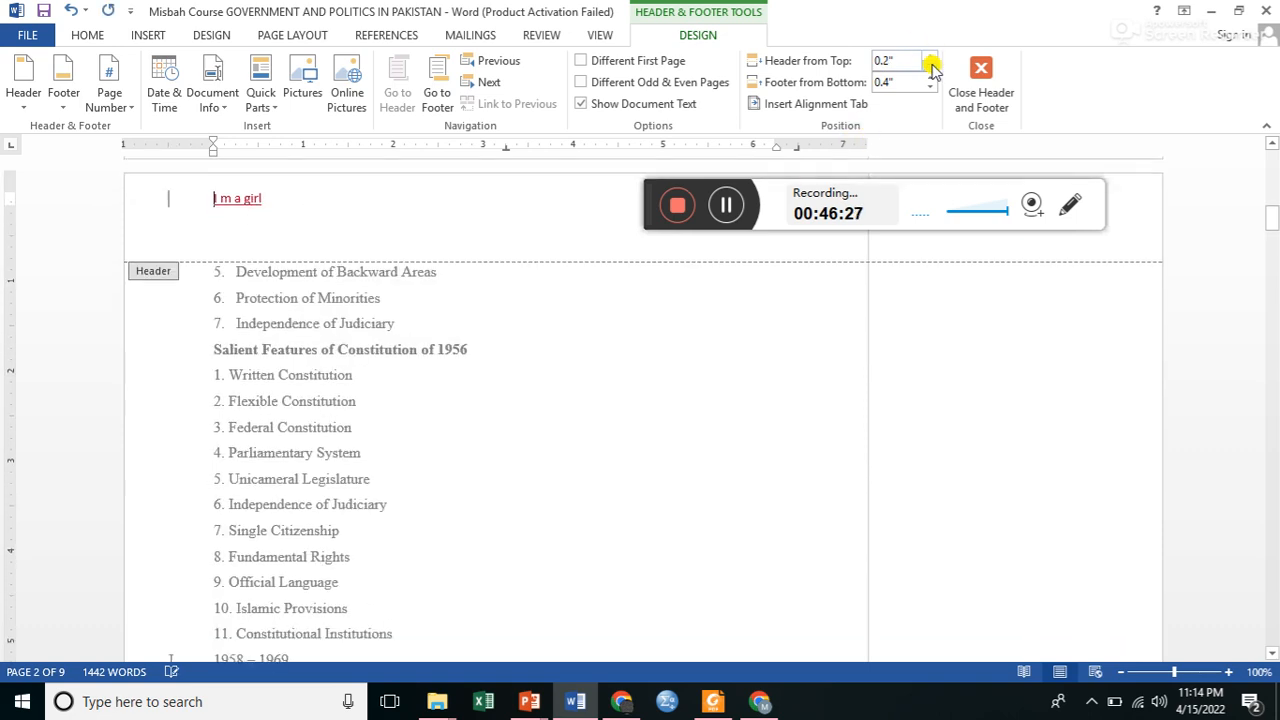
pyautogui.click(931, 58)
pyautogui.click(931, 58)
pyautogui.click(931, 58)
pyautogui.click(931, 58)
pyautogui.click(931, 58)
pyautogui.click(931, 58)
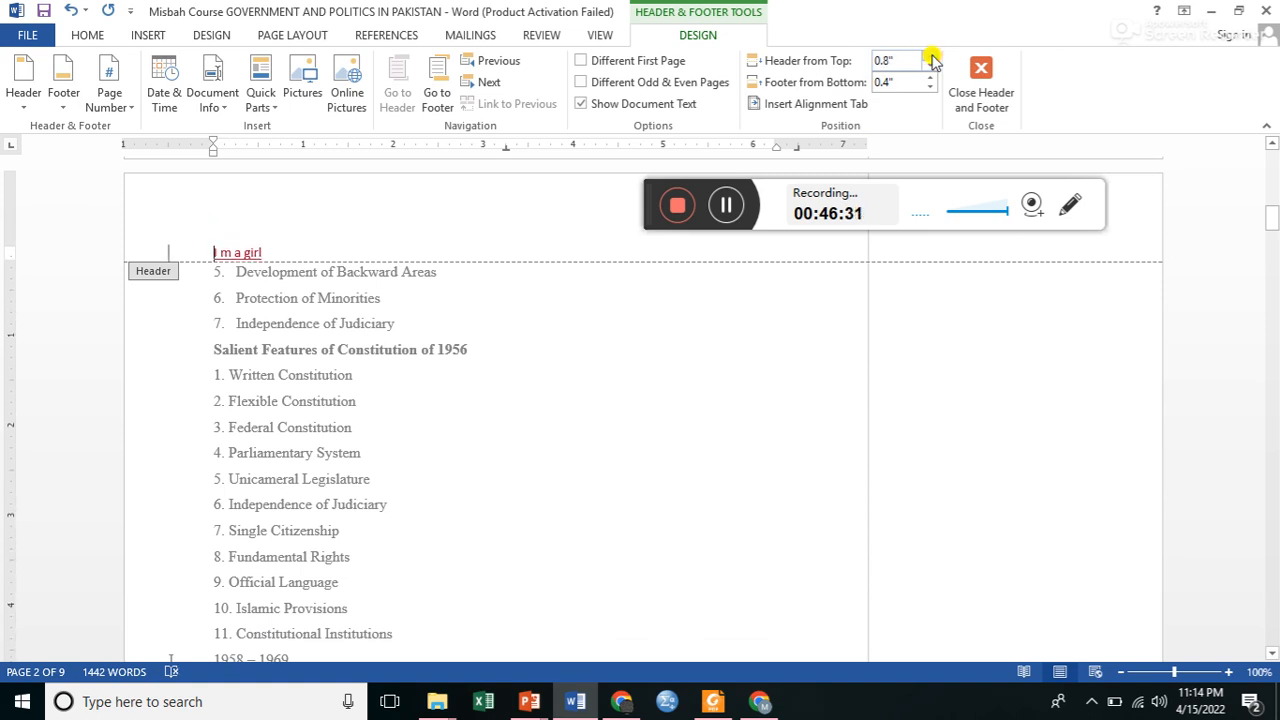
pyautogui.click(931, 58)
pyautogui.click(931, 58)
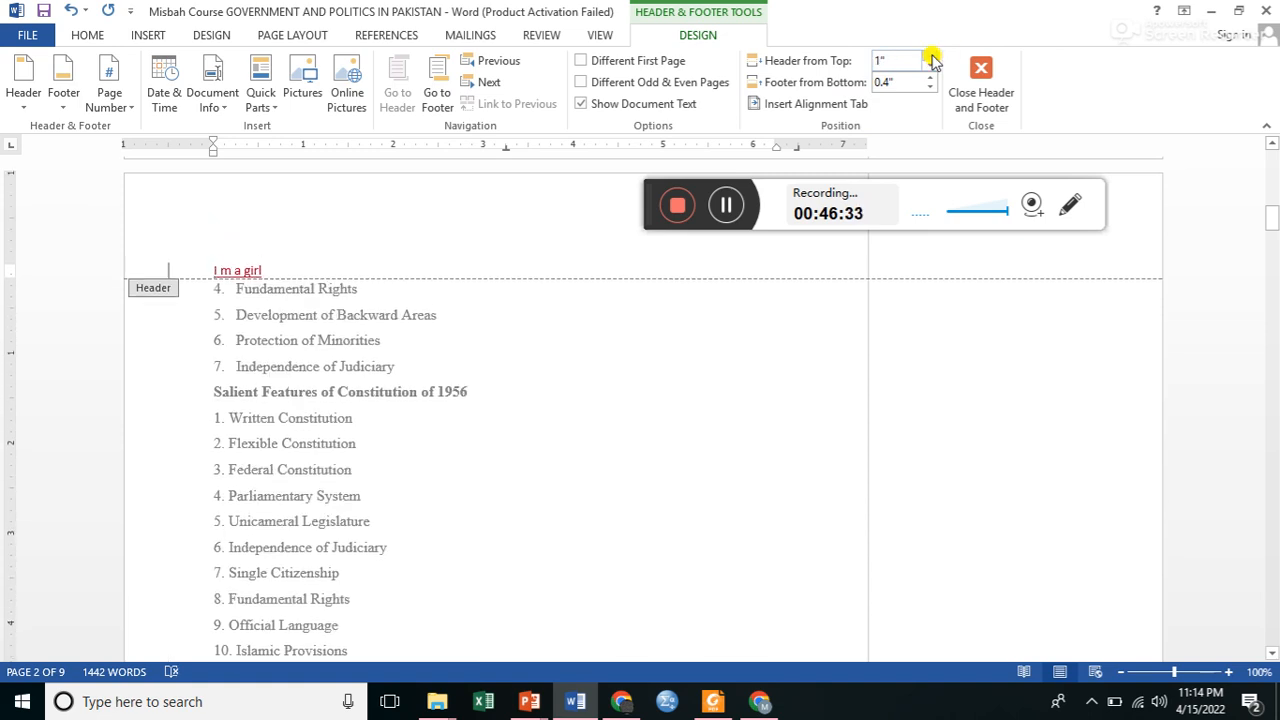
pyautogui.click(980, 85)
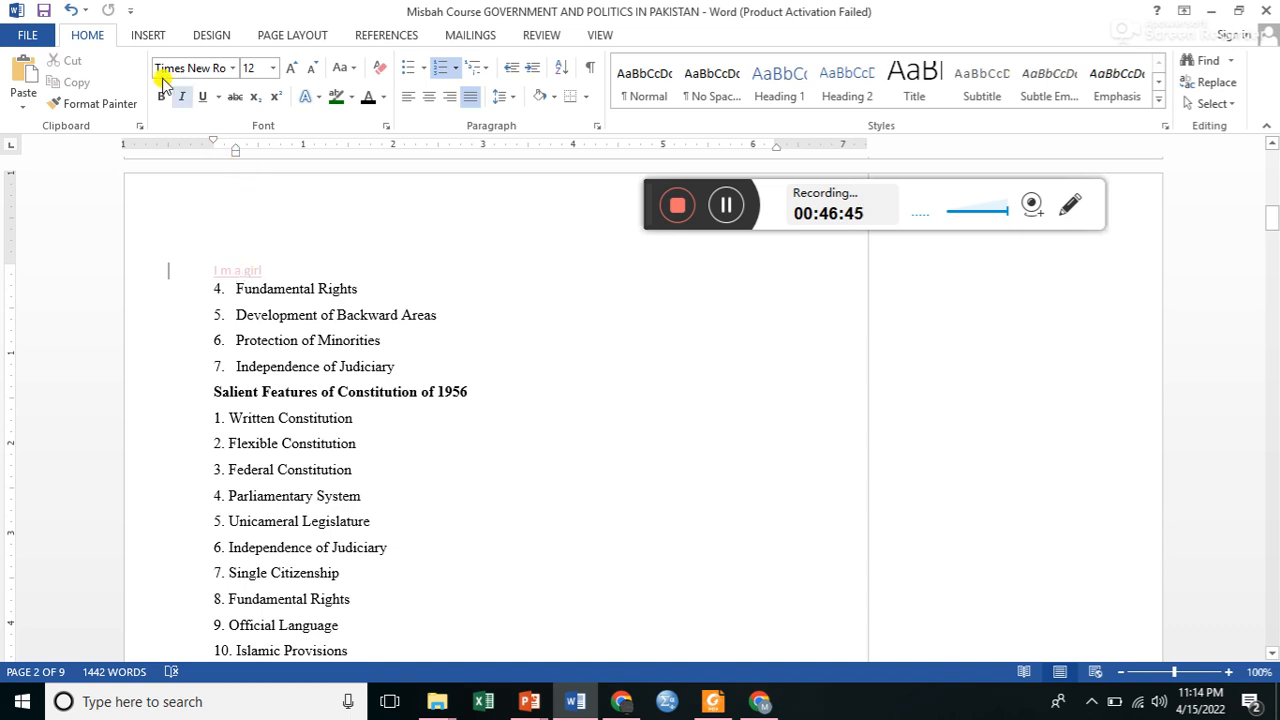
# Open the page number format settings, try the i, ii, iii number format and return to 1, 2, 3.
pyautogui.click(148, 36)
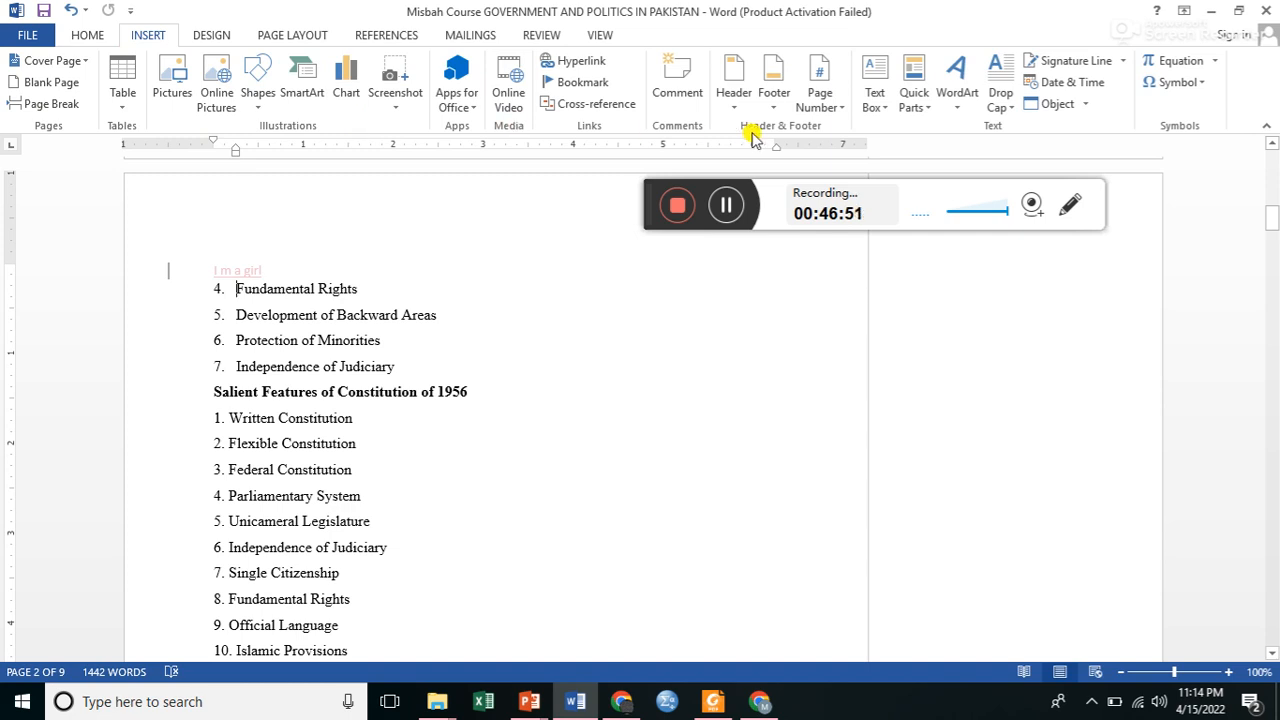
pyautogui.click(836, 102)
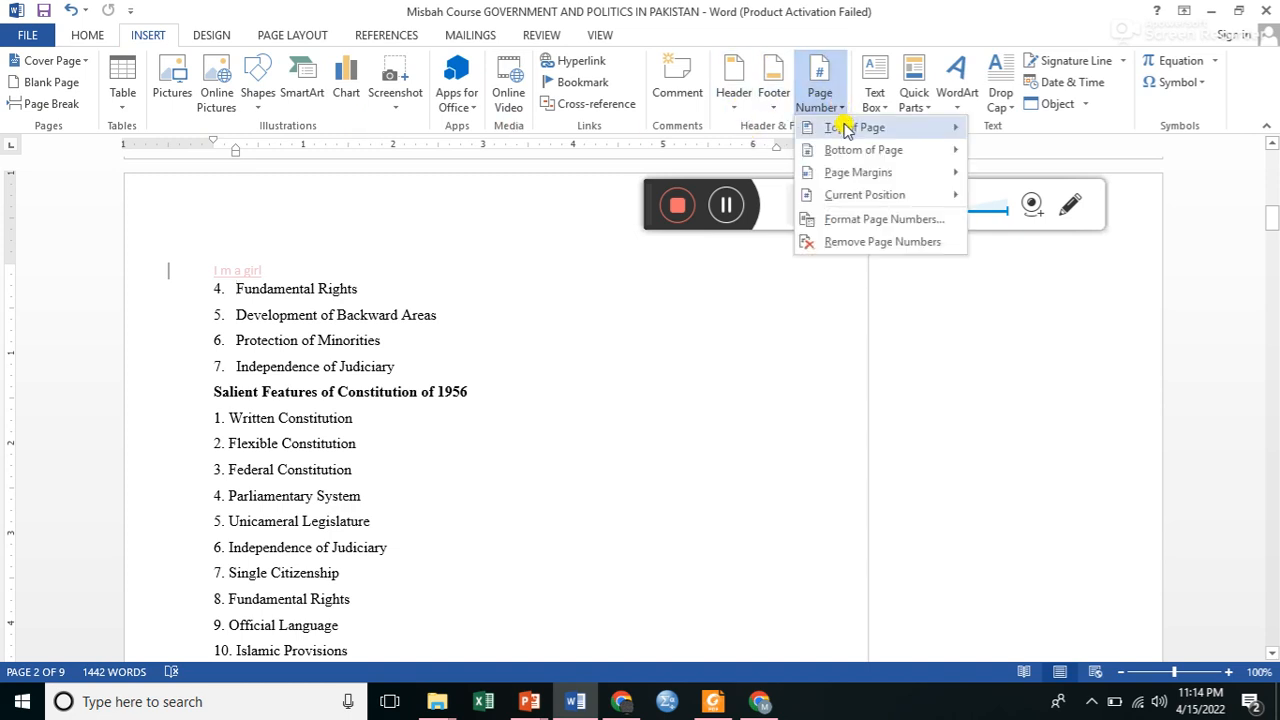
pyautogui.moveTo(845, 128)
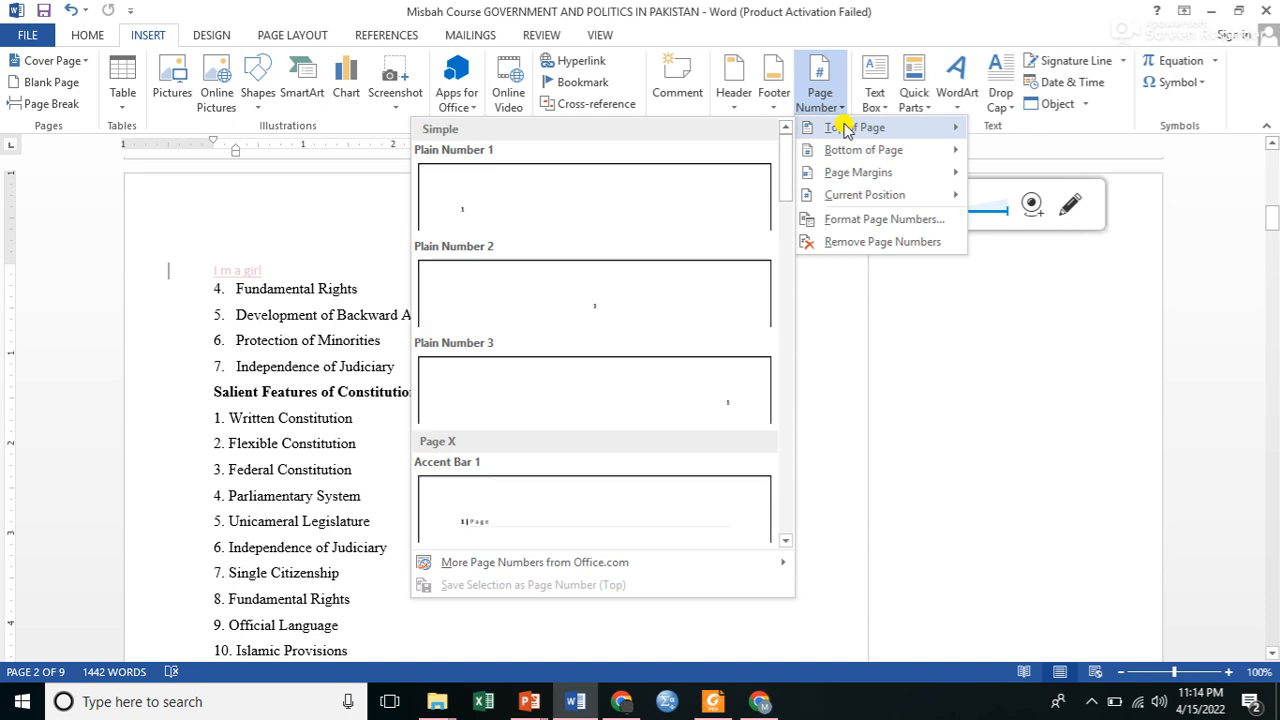
pyautogui.moveTo(834, 176)
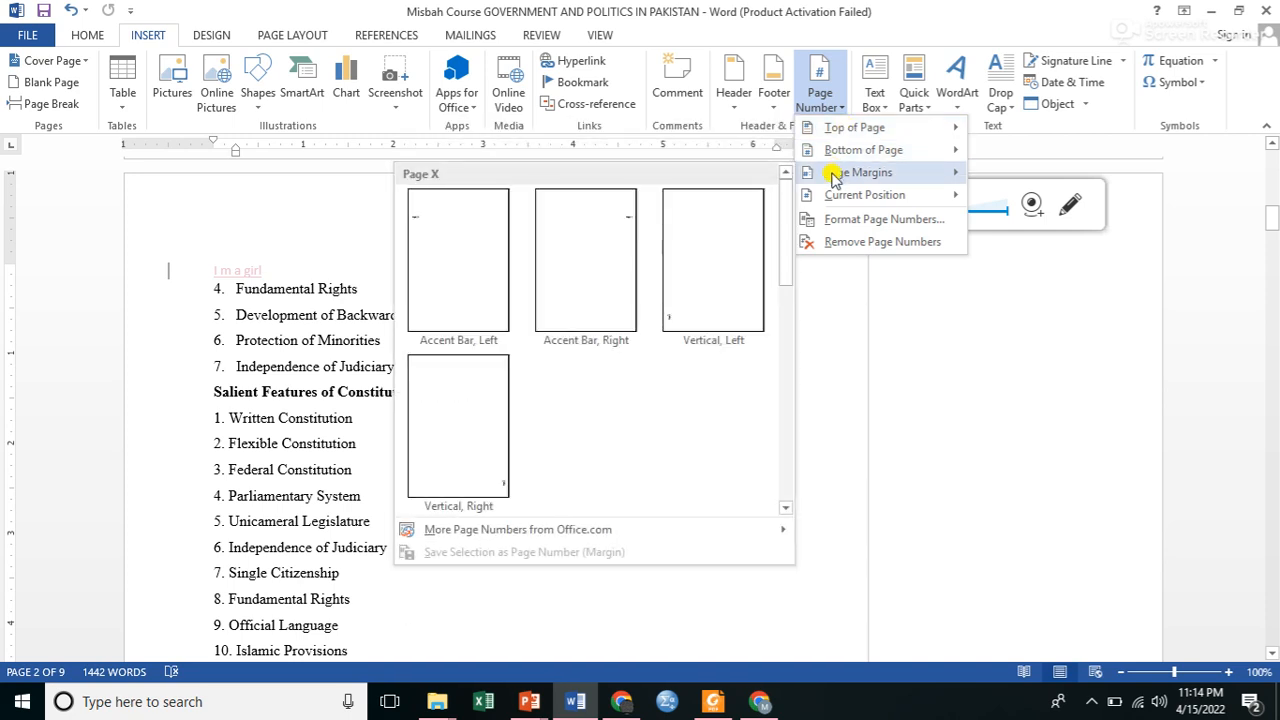
pyautogui.moveTo(828, 199)
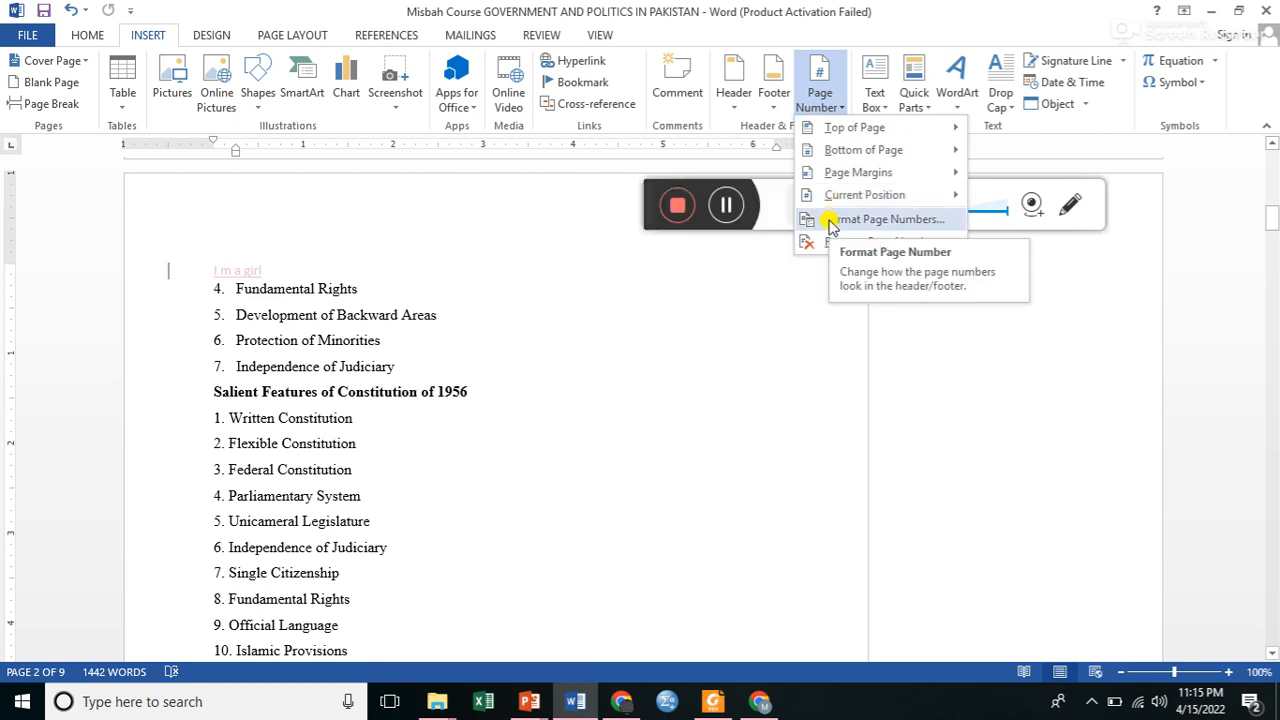
pyautogui.click(830, 222)
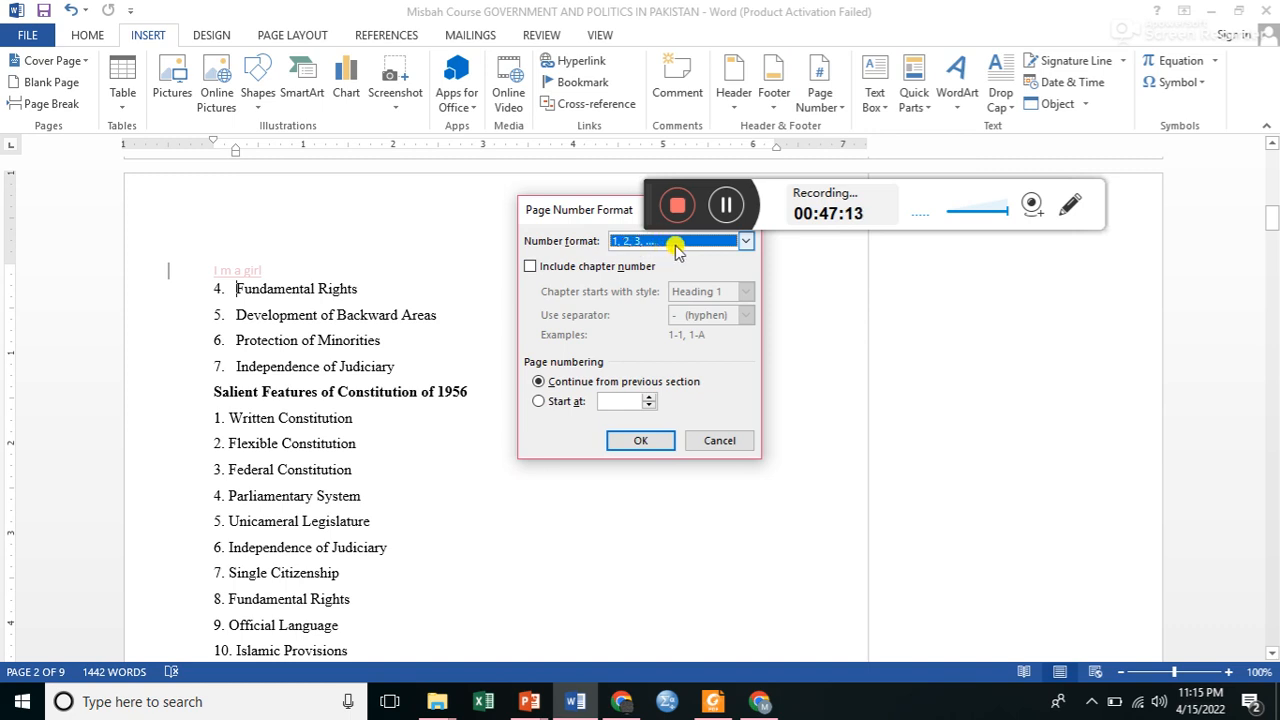
pyautogui.click(745, 243)
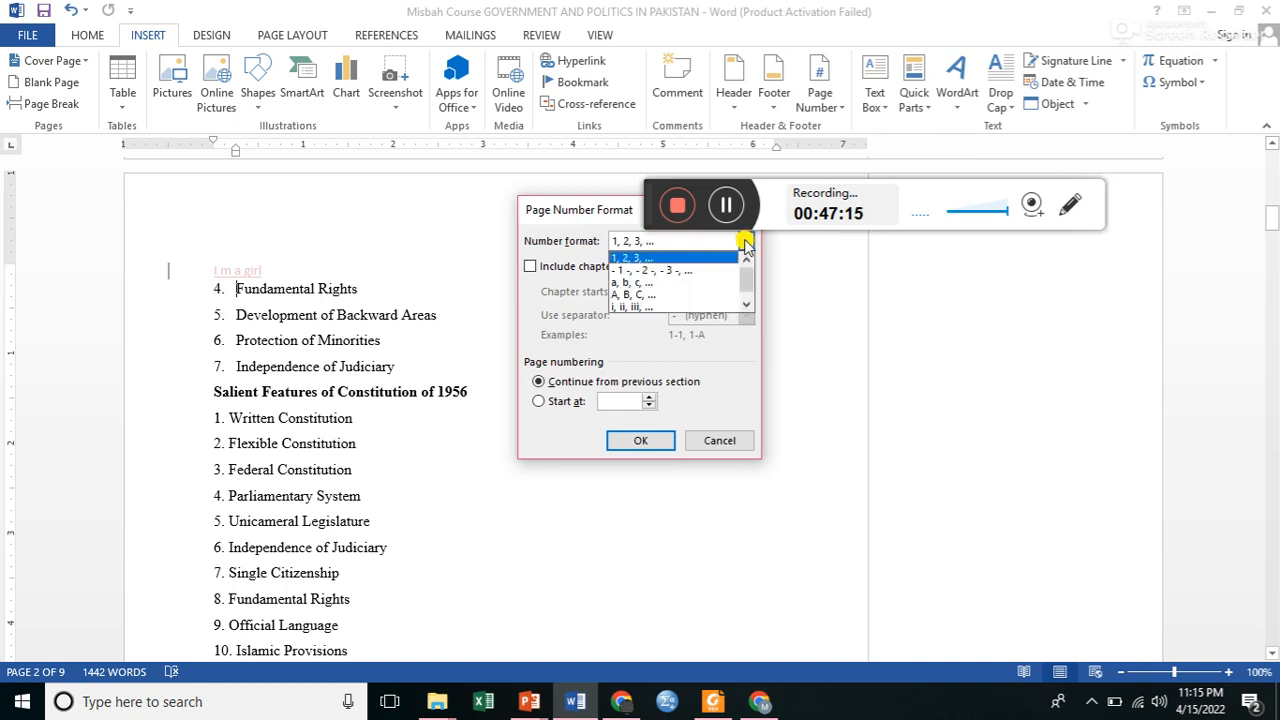
pyautogui.click(620, 308)
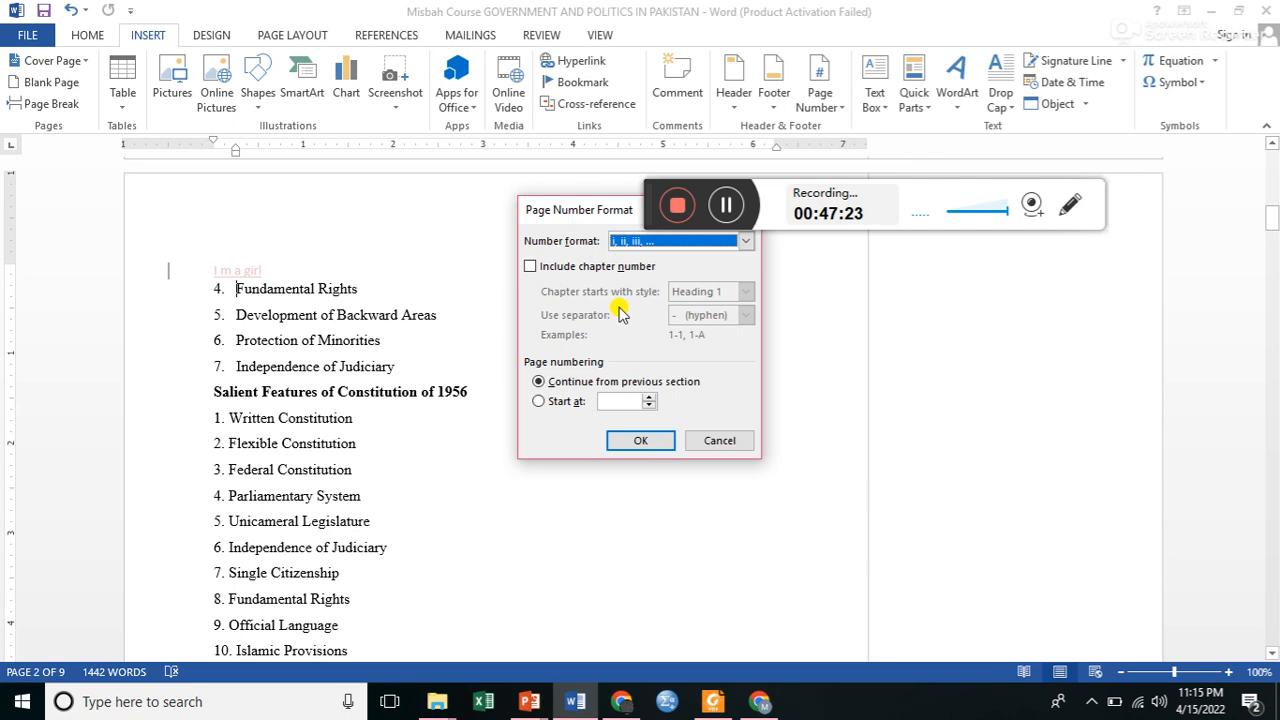
pyautogui.click(742, 243)
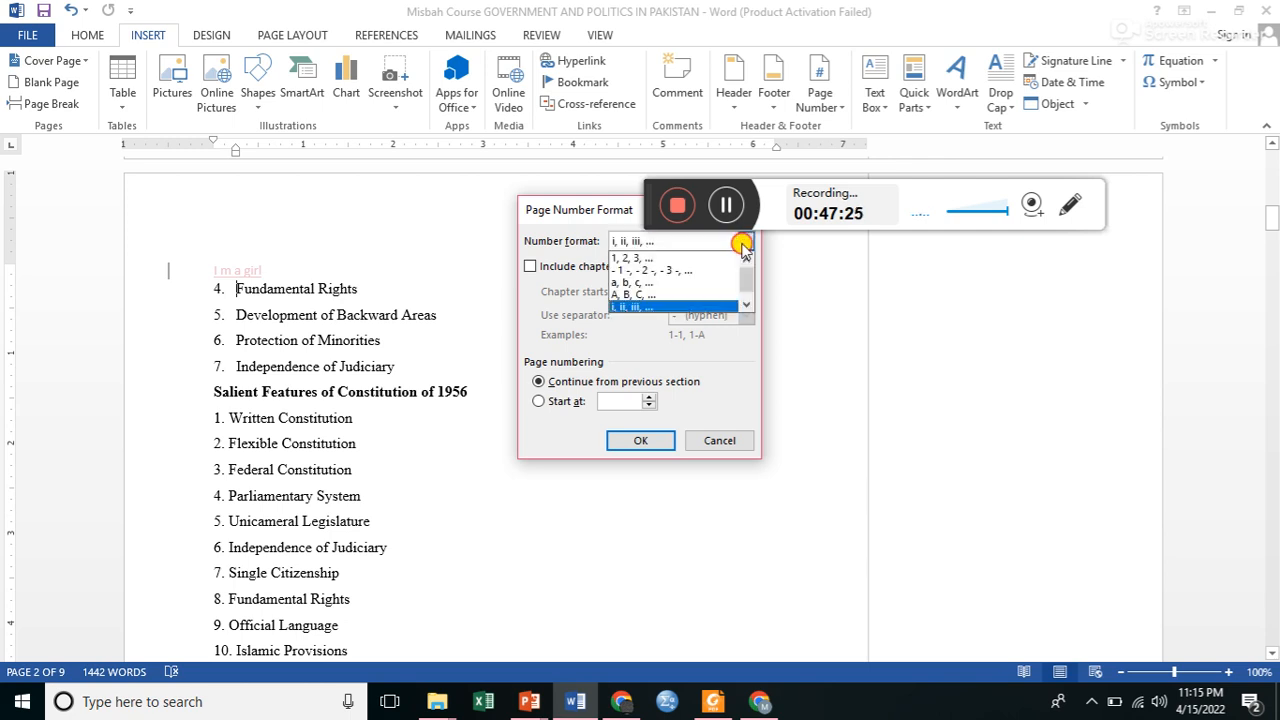
pyautogui.click(645, 259)
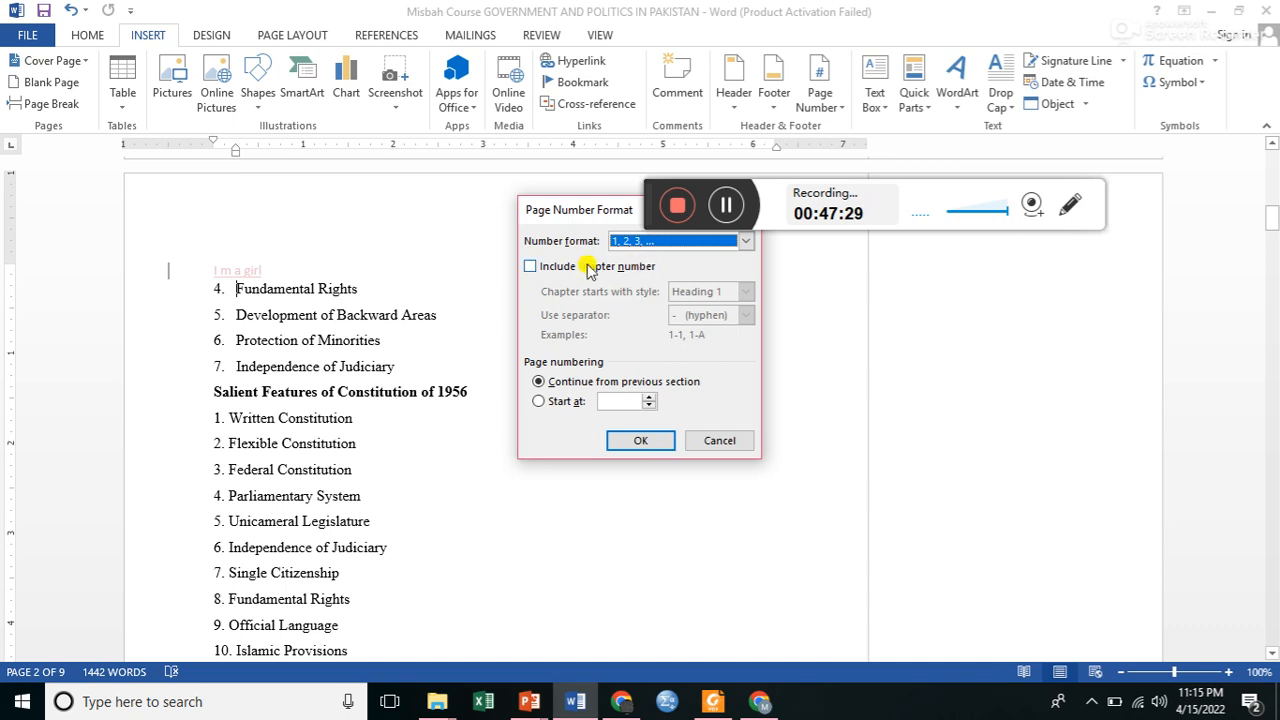
# Switch chapter number inclusion on and off again, and set page numbering to start at 10.
pyautogui.click(531, 268)
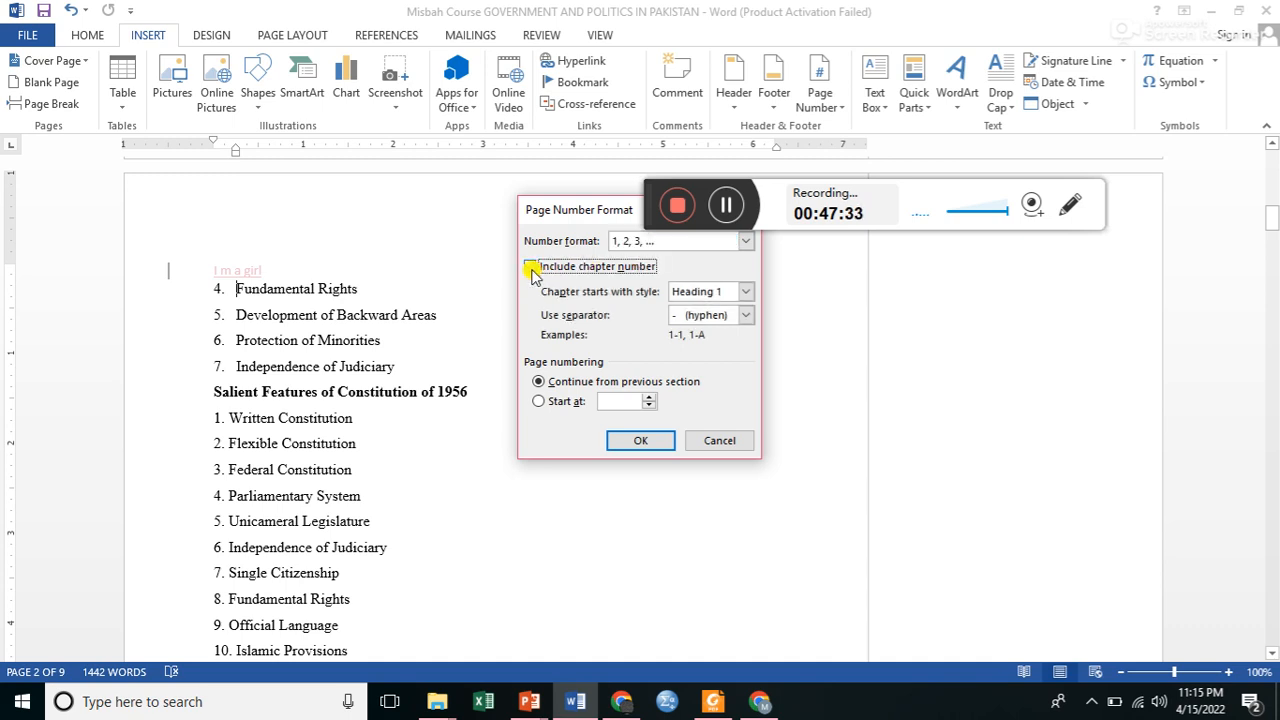
pyautogui.click(531, 268)
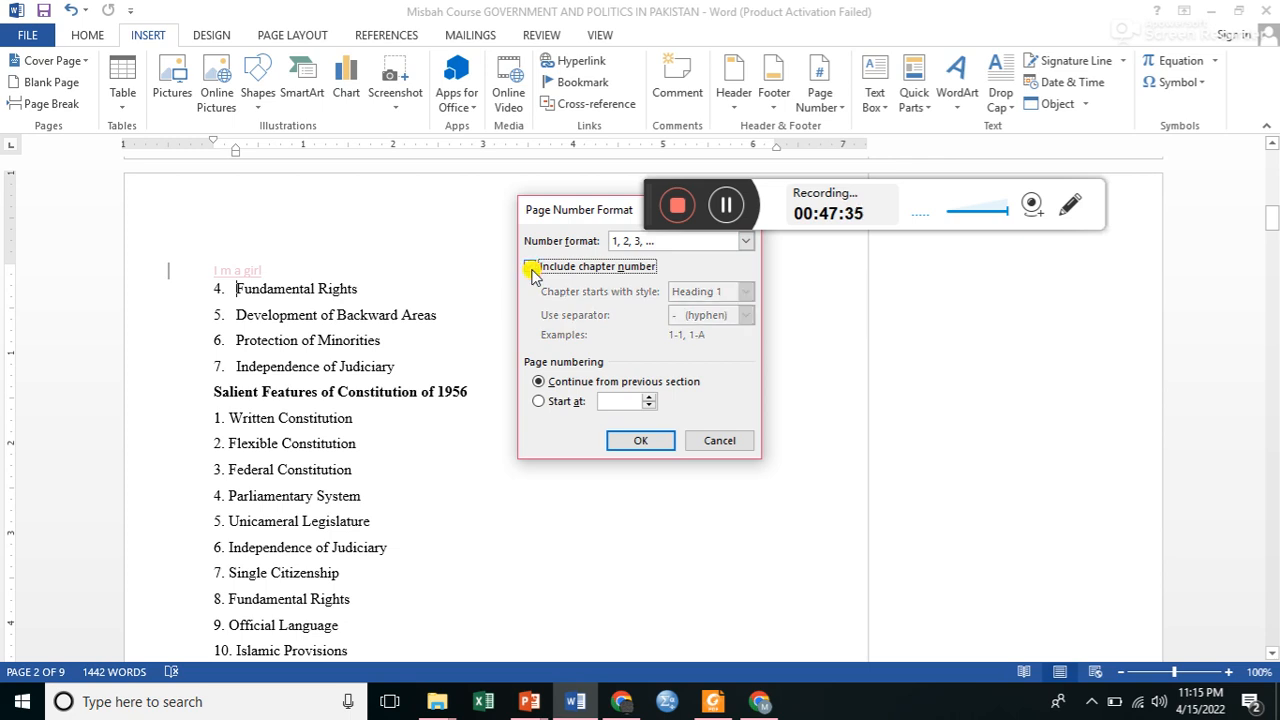
pyautogui.click(539, 401)
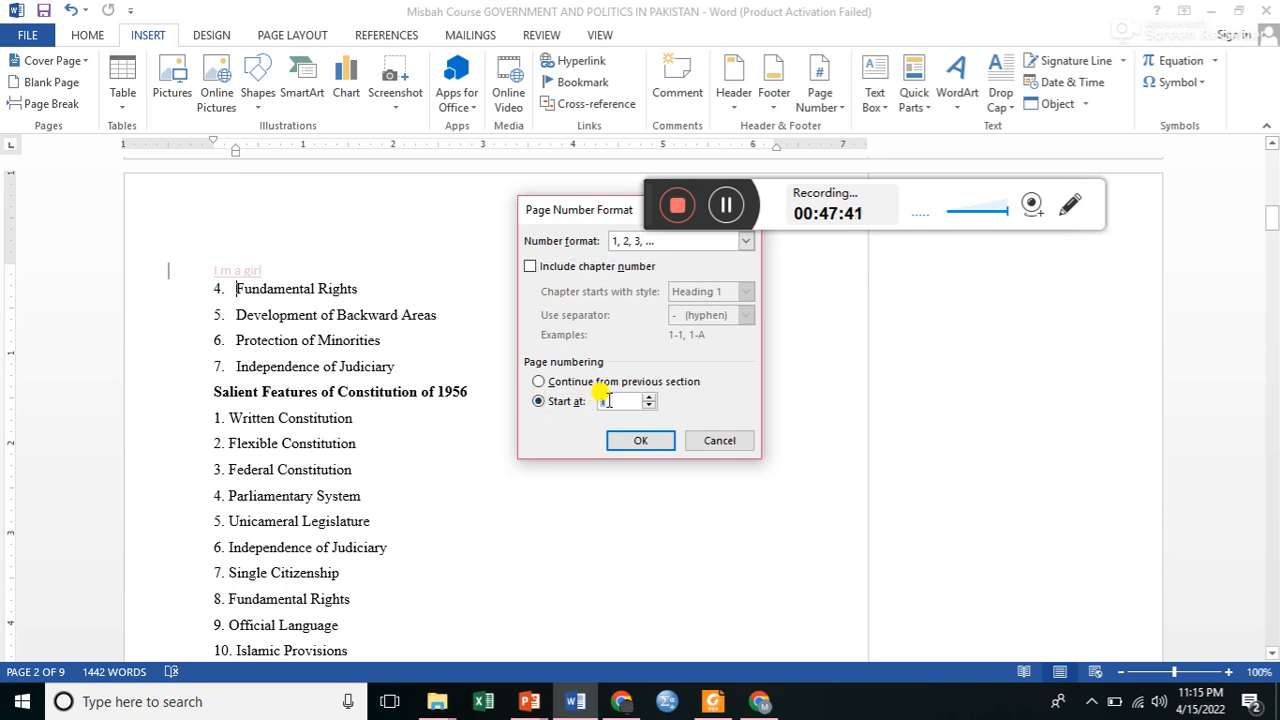
pyautogui.press('BackSpace')
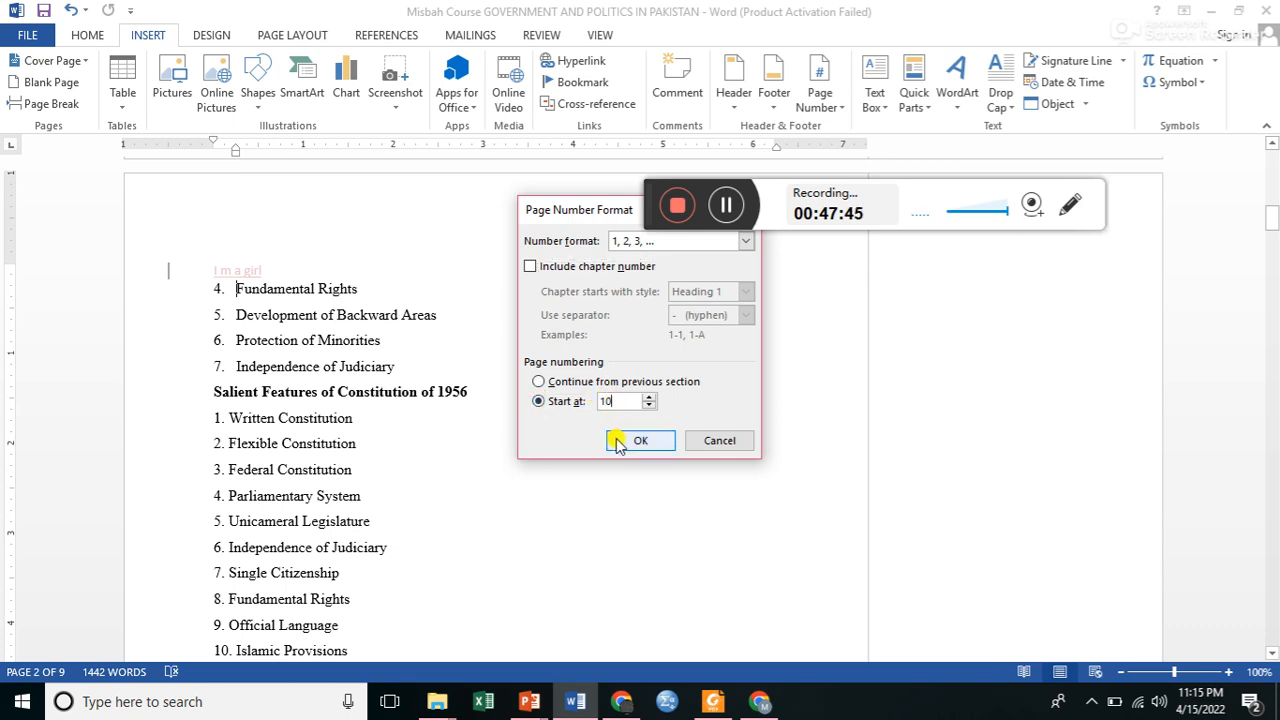
pyautogui.click(617, 443)
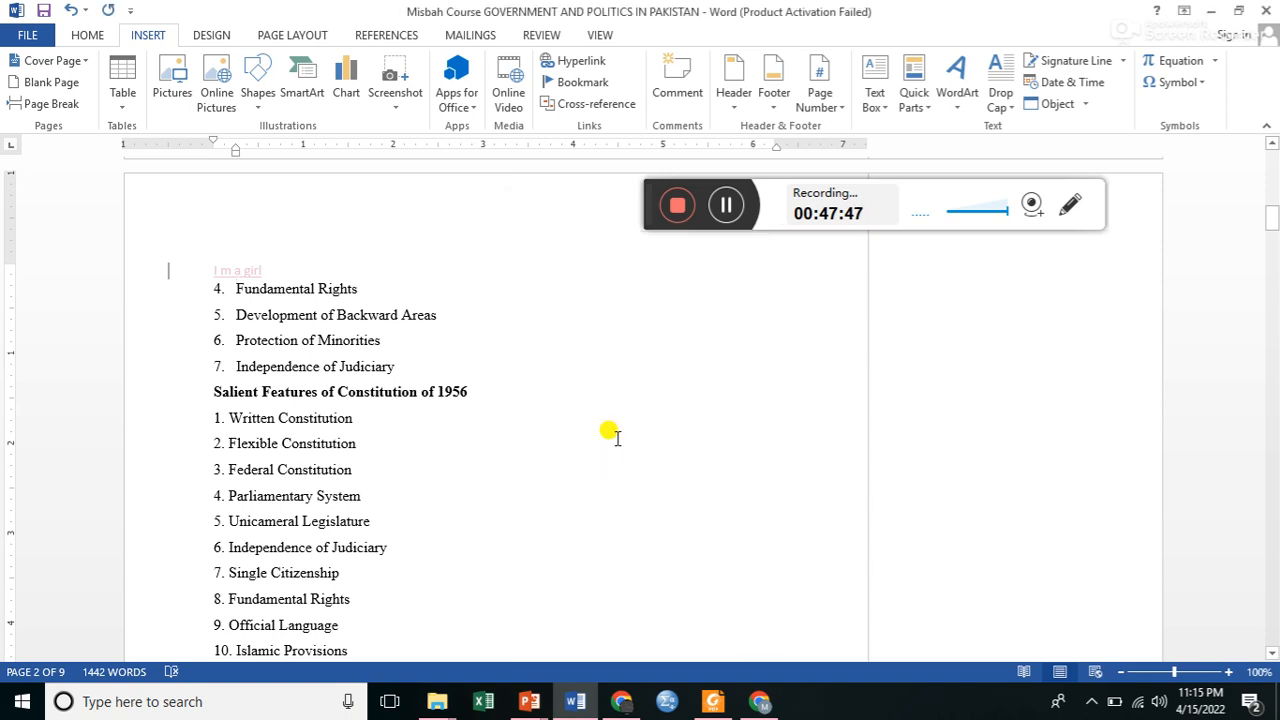
# Look through pages 1 to 3 to check how the page numbering appears in the document.
pyautogui.scroll(-10, 617, 437)
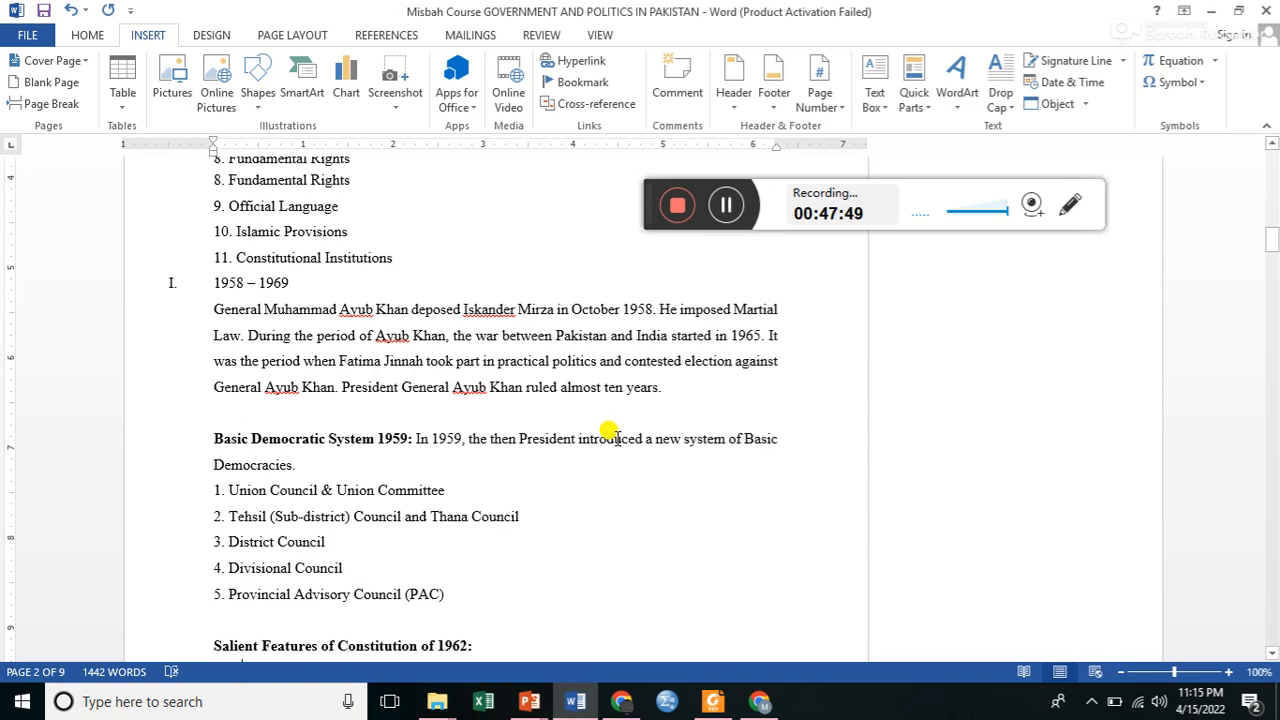
pyautogui.scroll(-2, 617, 443)
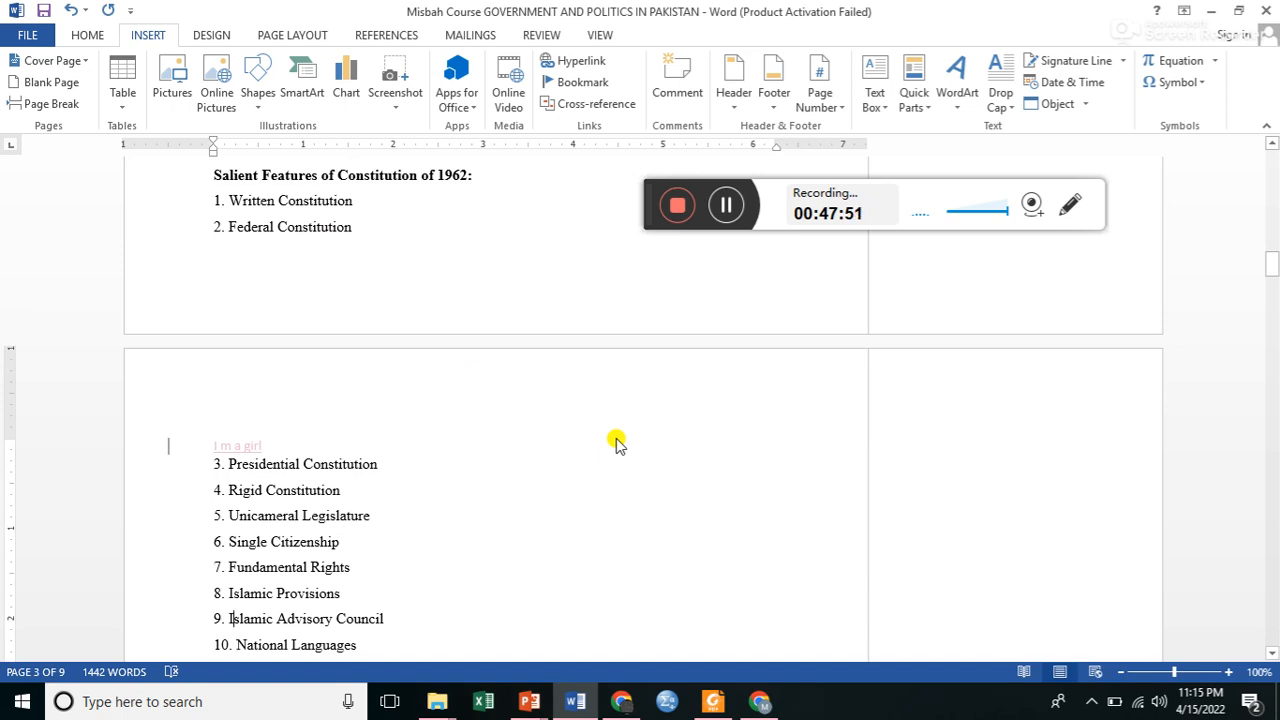
pyautogui.scroll(20, 617, 443)
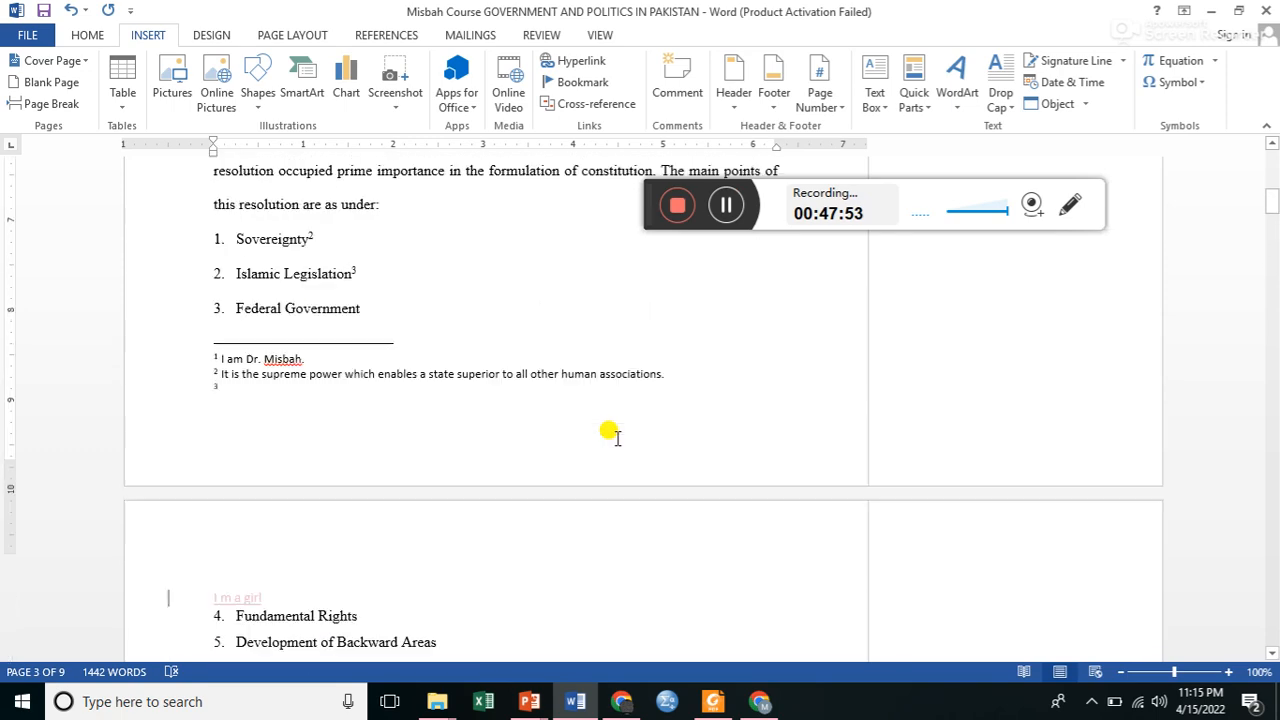
pyautogui.scroll(2, 617, 437)
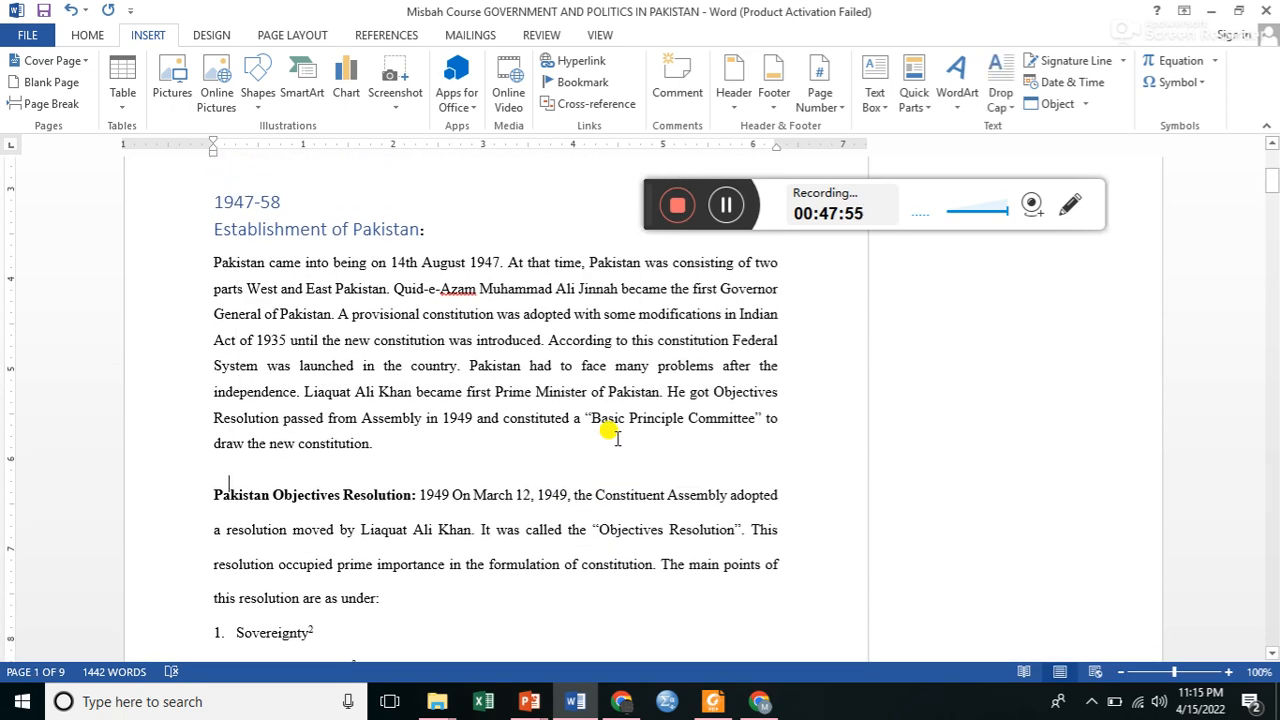
pyautogui.scroll(-8, 617, 437)
pyautogui.scroll(-3, 617, 440)
pyautogui.scroll(15, 617, 443)
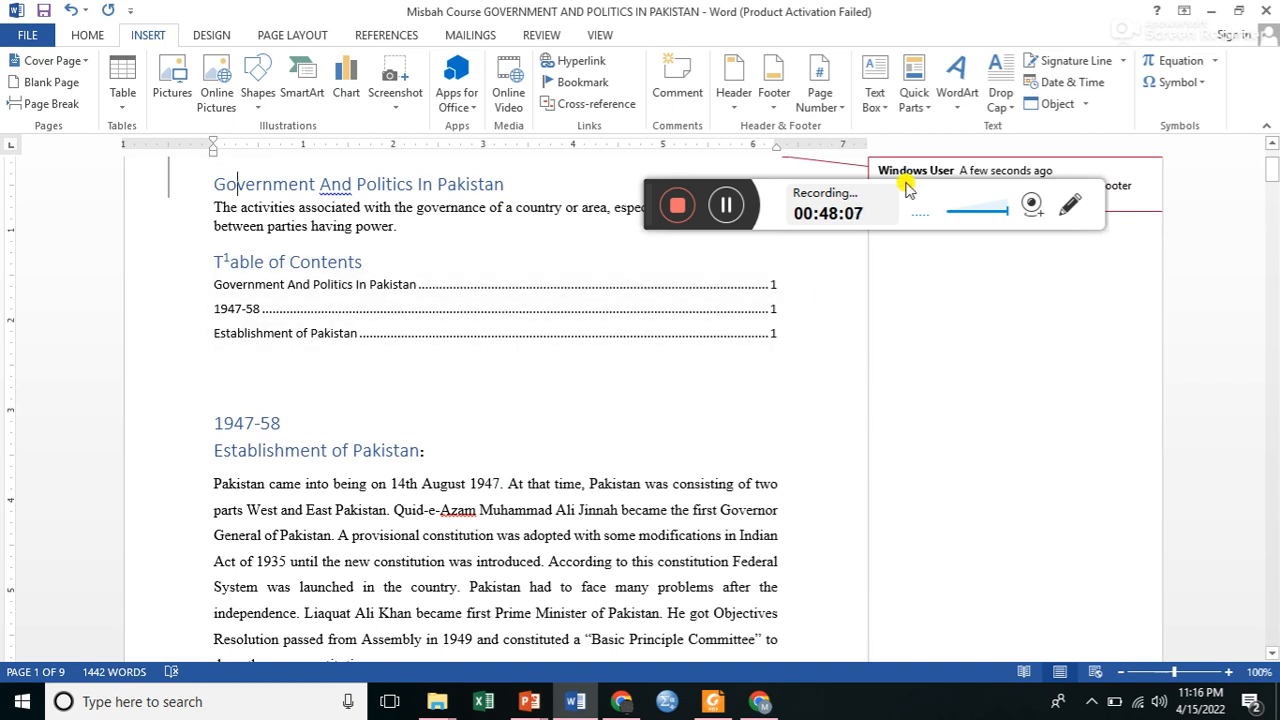
# Reopen the page number format settings and set page numbering to start at 5.
pyautogui.click(838, 108)
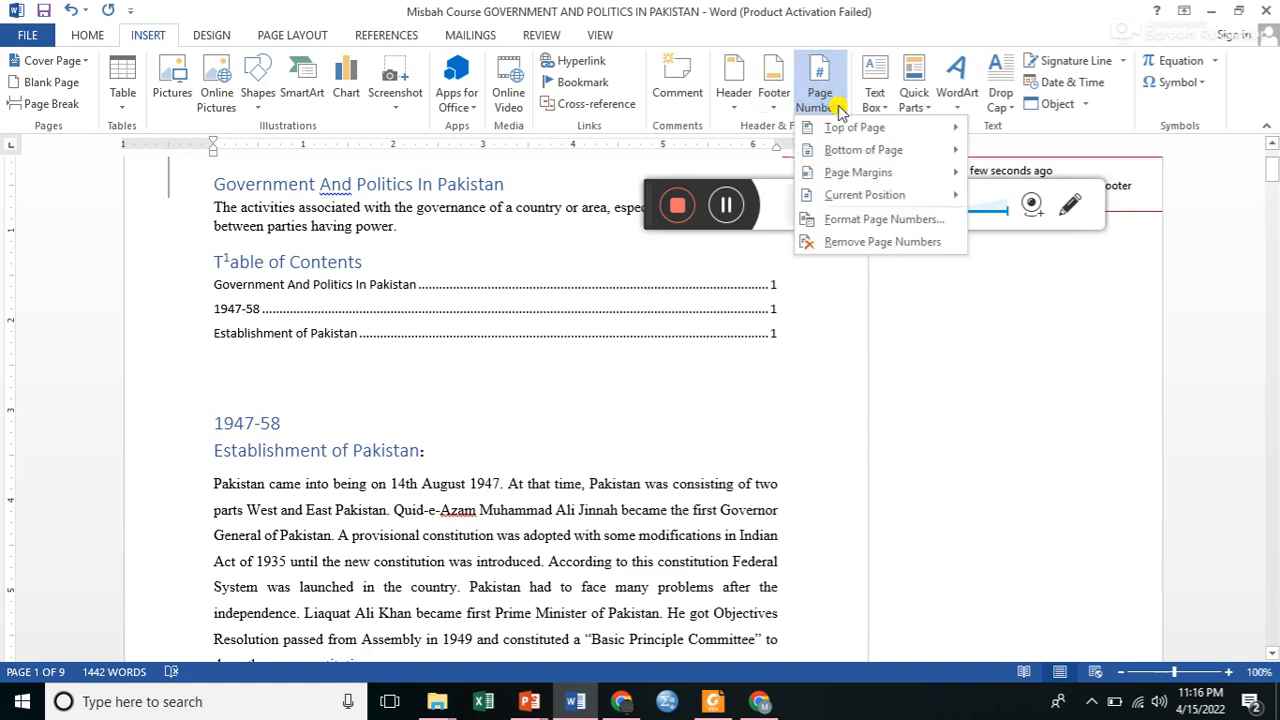
pyautogui.moveTo(934, 129)
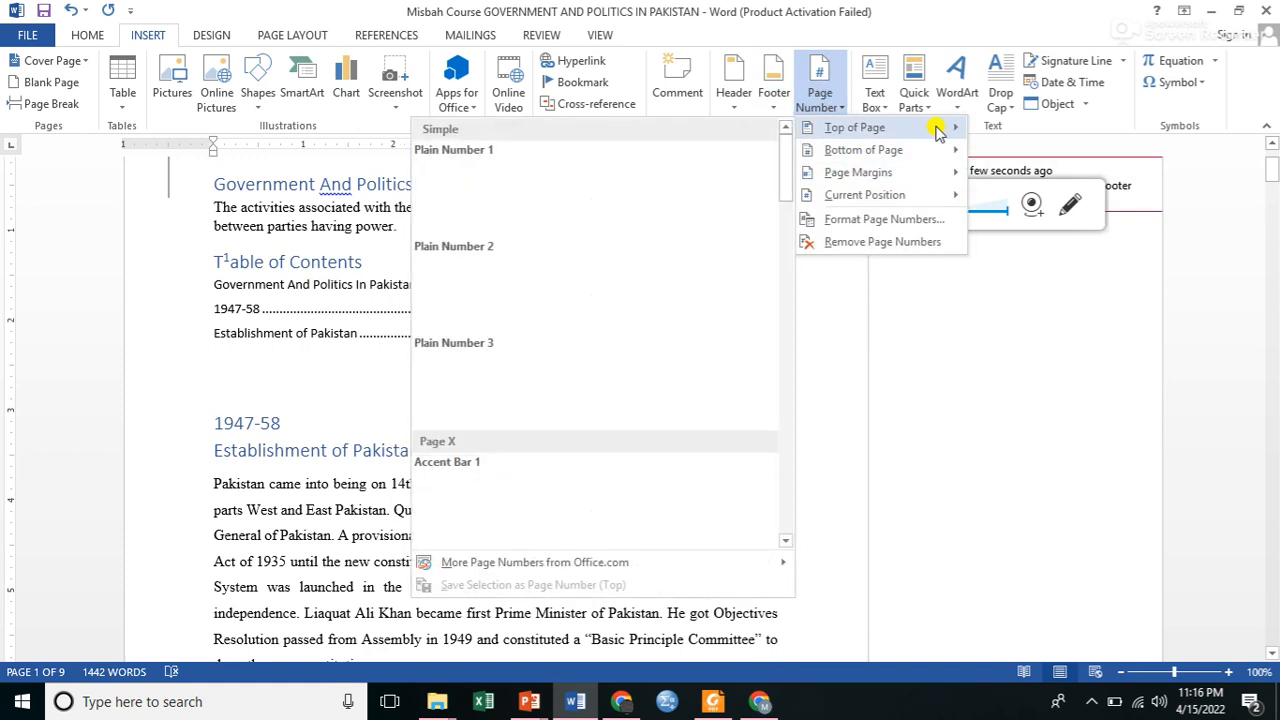
pyautogui.click(925, 228)
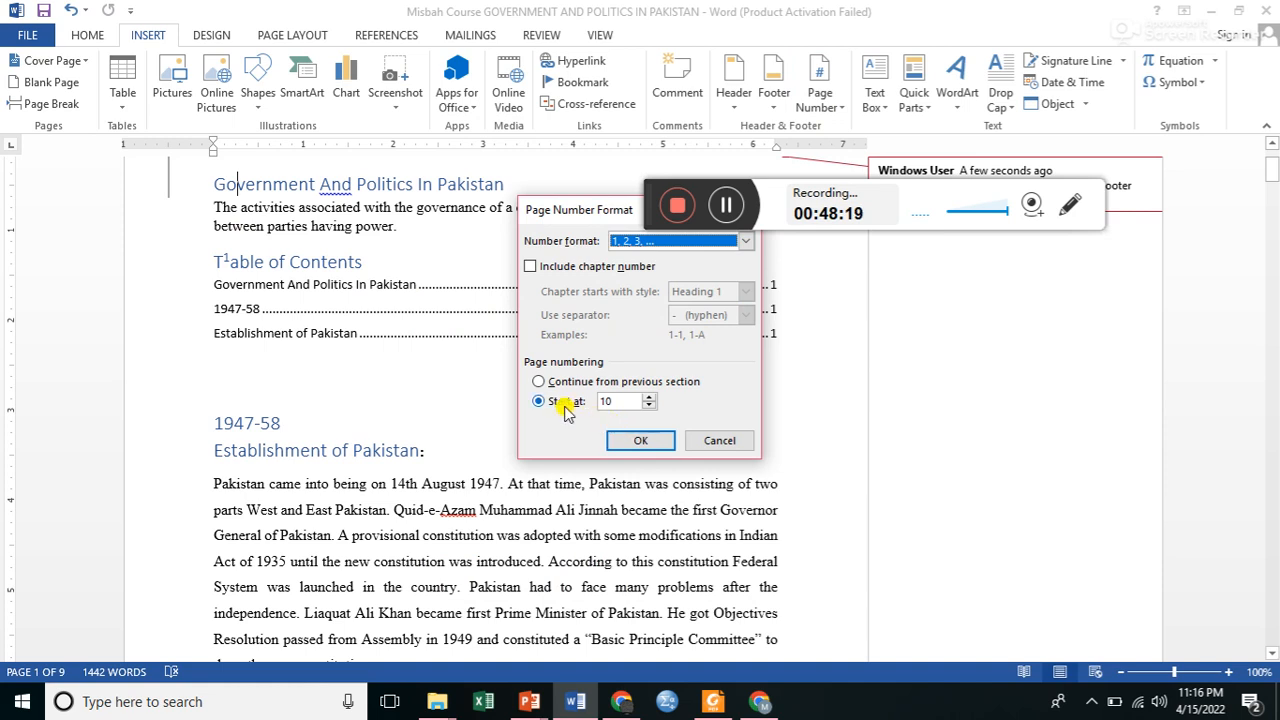
pyautogui.click(642, 442)
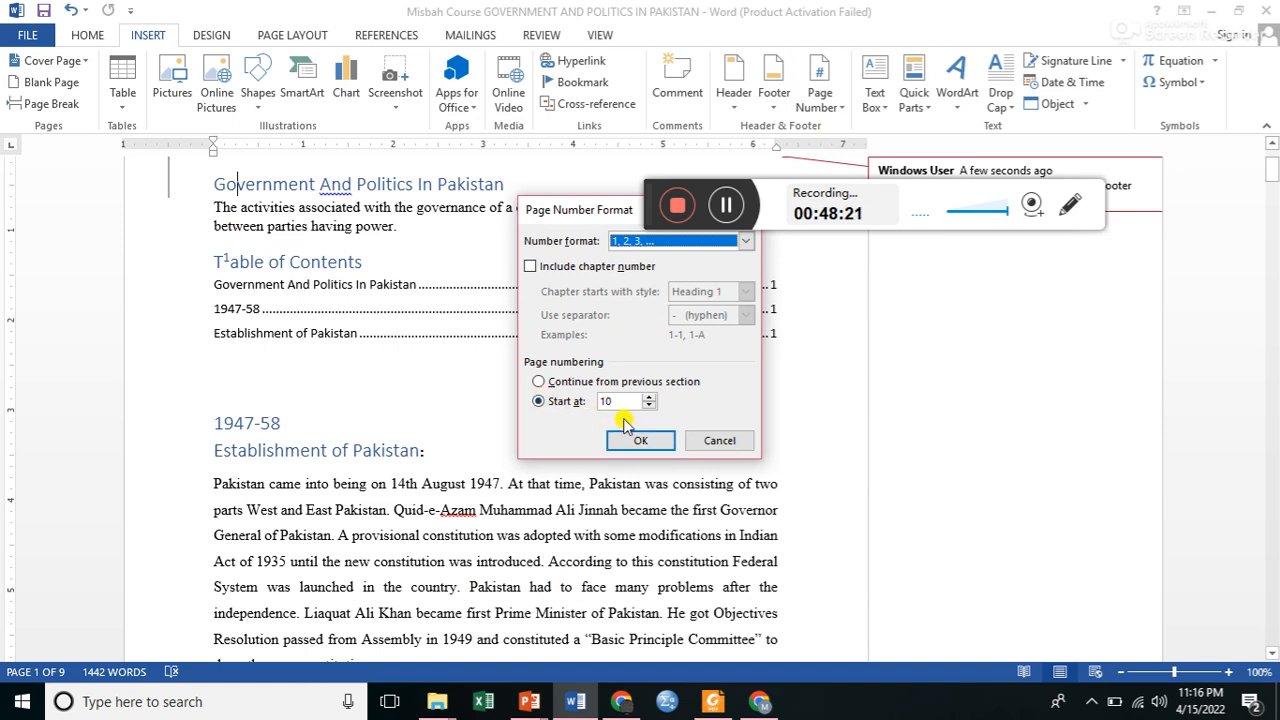
pyautogui.click(610, 401)
pyautogui.press('BackSpace')
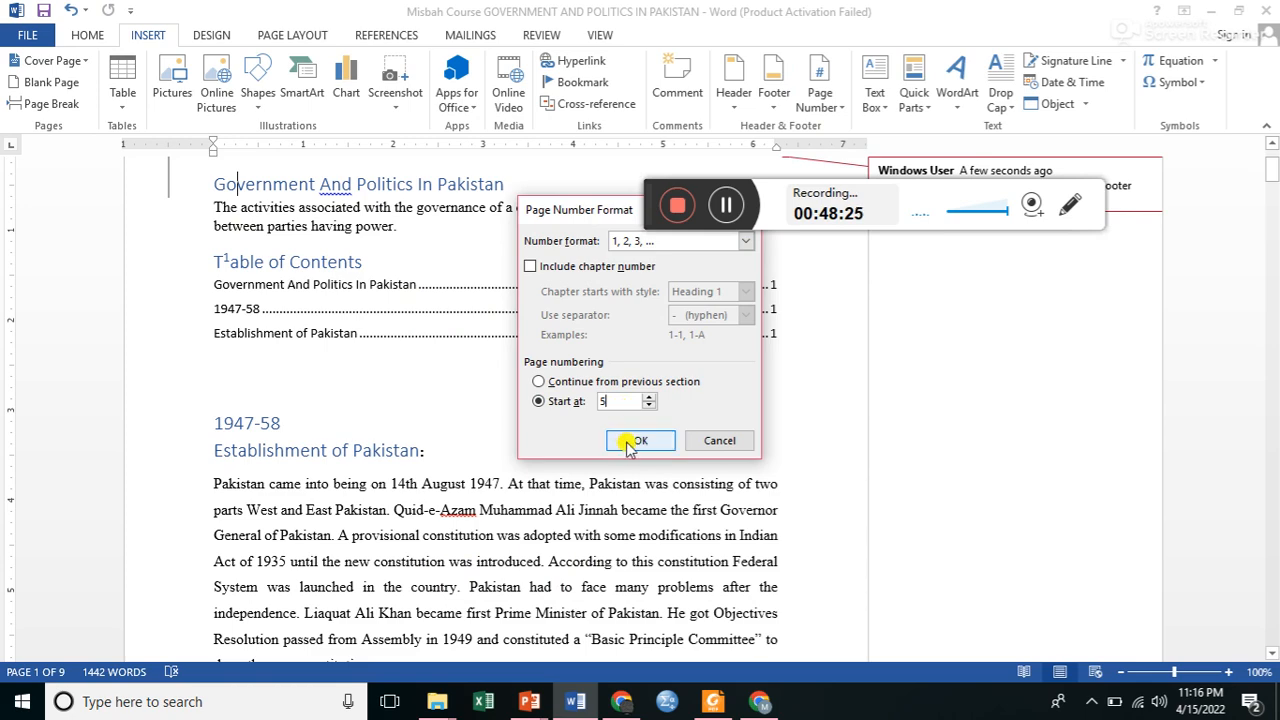
pyautogui.click(638, 440)
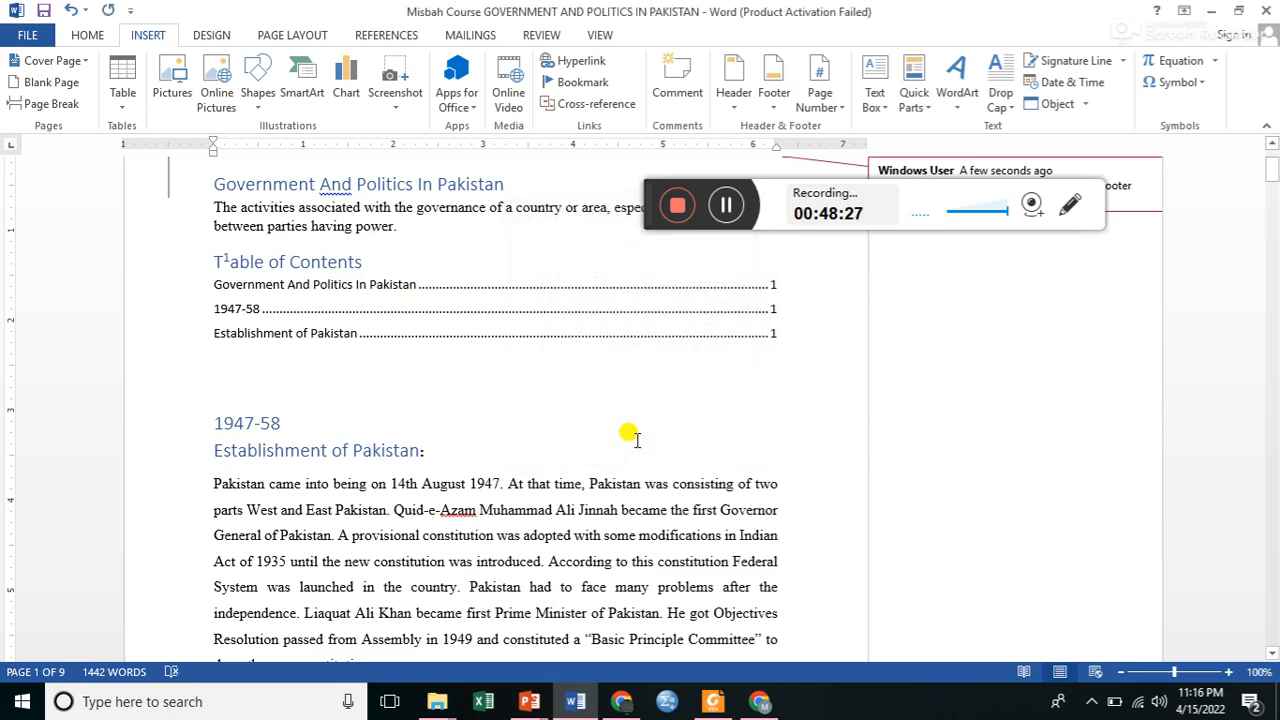
# Go through the whole document from page 1 to its end on page 9 to check the page numbering.
pyautogui.press('Down')
pyautogui.press('Down')
pyautogui.press('Down')
pyautogui.press('Down')
pyautogui.press('Down')
pyautogui.press('Down')
pyautogui.press('Down')
pyautogui.press('Down')
pyautogui.press('Down')
pyautogui.press('Down')
pyautogui.press('Down')
pyautogui.press('Down')
pyautogui.press('Down')
pyautogui.press('Down')
pyautogui.press('Down')
pyautogui.press('Down')
pyautogui.press('Down')
pyautogui.press('Down')
pyautogui.press('Down')
pyautogui.press('Down')
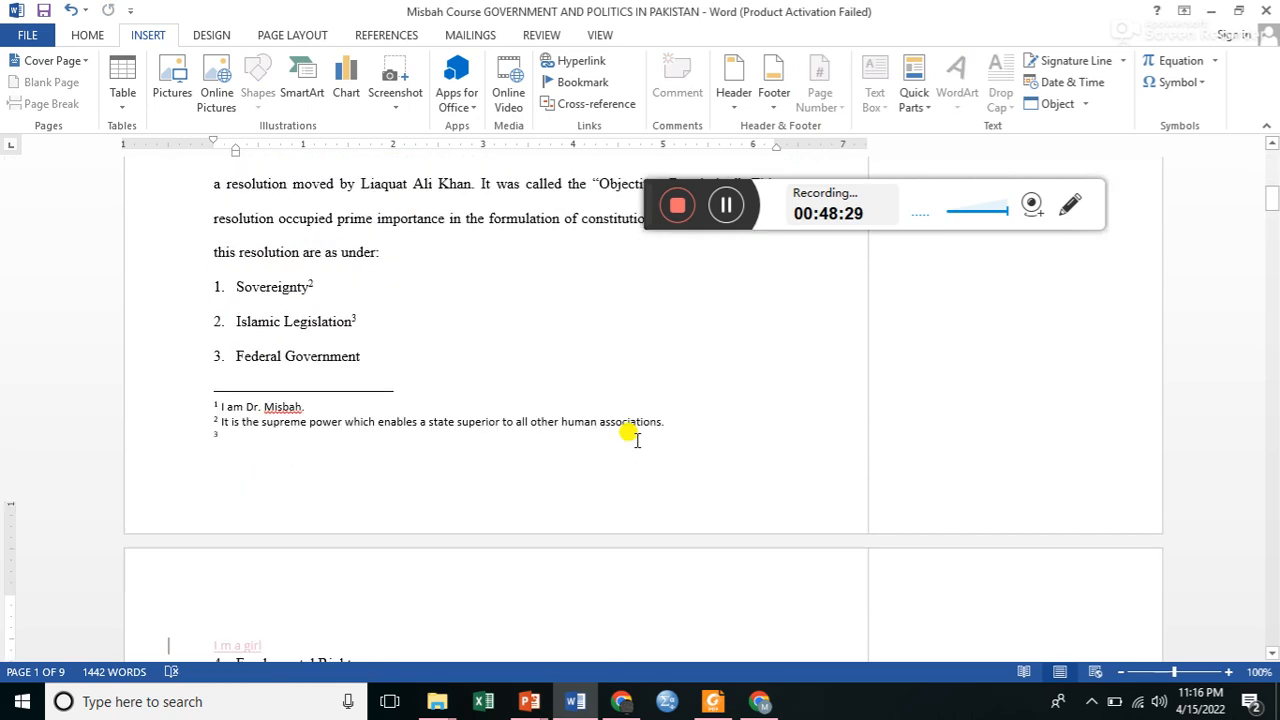
pyautogui.press('Down')
pyautogui.press('Down')
pyautogui.press('Down')
pyautogui.press('Down')
pyautogui.press('Down')
pyautogui.press('Down')
pyautogui.press('Down')
pyautogui.press('Down')
pyautogui.press('Down')
pyautogui.press('Down')
pyautogui.press('Down')
pyautogui.press('Down')
pyautogui.press('Down')
pyautogui.press('Down')
pyautogui.press('Down')
pyautogui.press('Down')
pyautogui.press('Down')
pyautogui.press('Down')
pyautogui.press('Down')
pyautogui.press('Down')
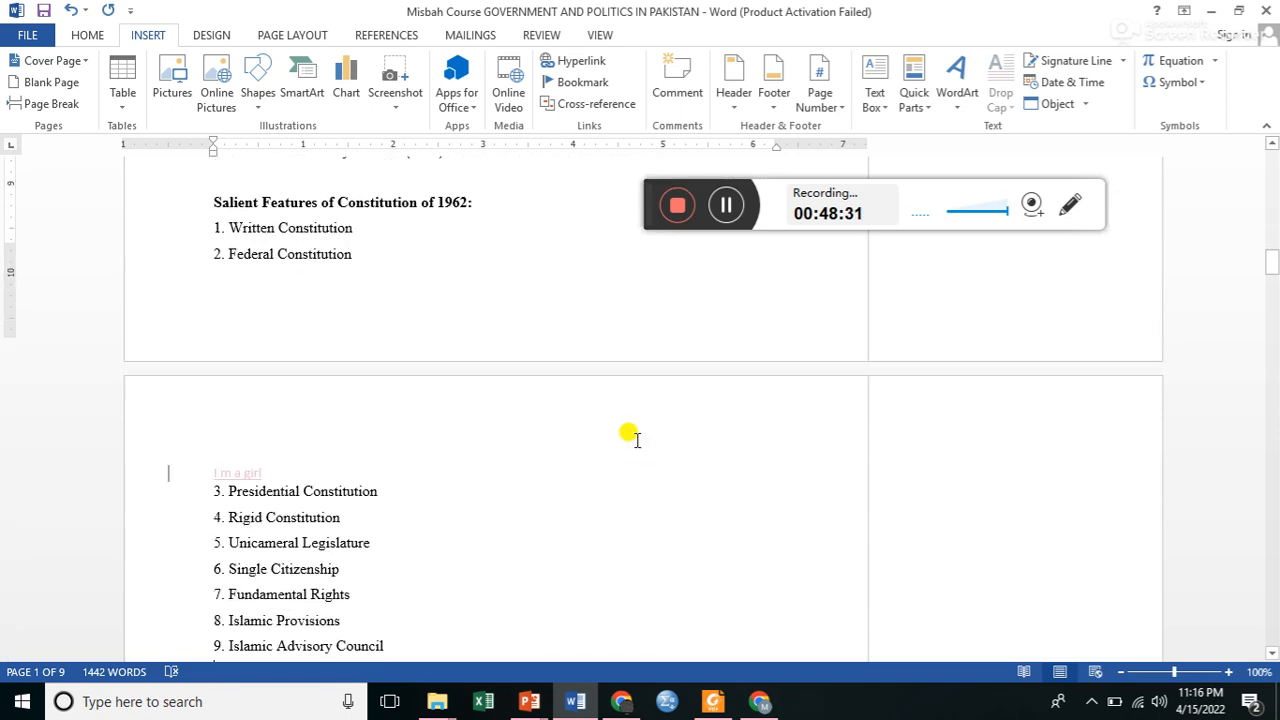
pyautogui.press('Down')
pyautogui.press('Down')
pyautogui.press('Down')
pyautogui.press('Down')
pyautogui.press('Down')
pyautogui.press('Down')
pyautogui.press('Down')
pyautogui.press('Down')
pyautogui.press('Down')
pyautogui.press('Down')
pyautogui.press('Down')
pyautogui.press('Down')
pyautogui.press('Down')
pyautogui.press('Down')
pyautogui.press('Down')
pyautogui.press('Down')
pyautogui.press('Down')
pyautogui.press('Down')
pyautogui.press('Down')
pyautogui.press('Down')
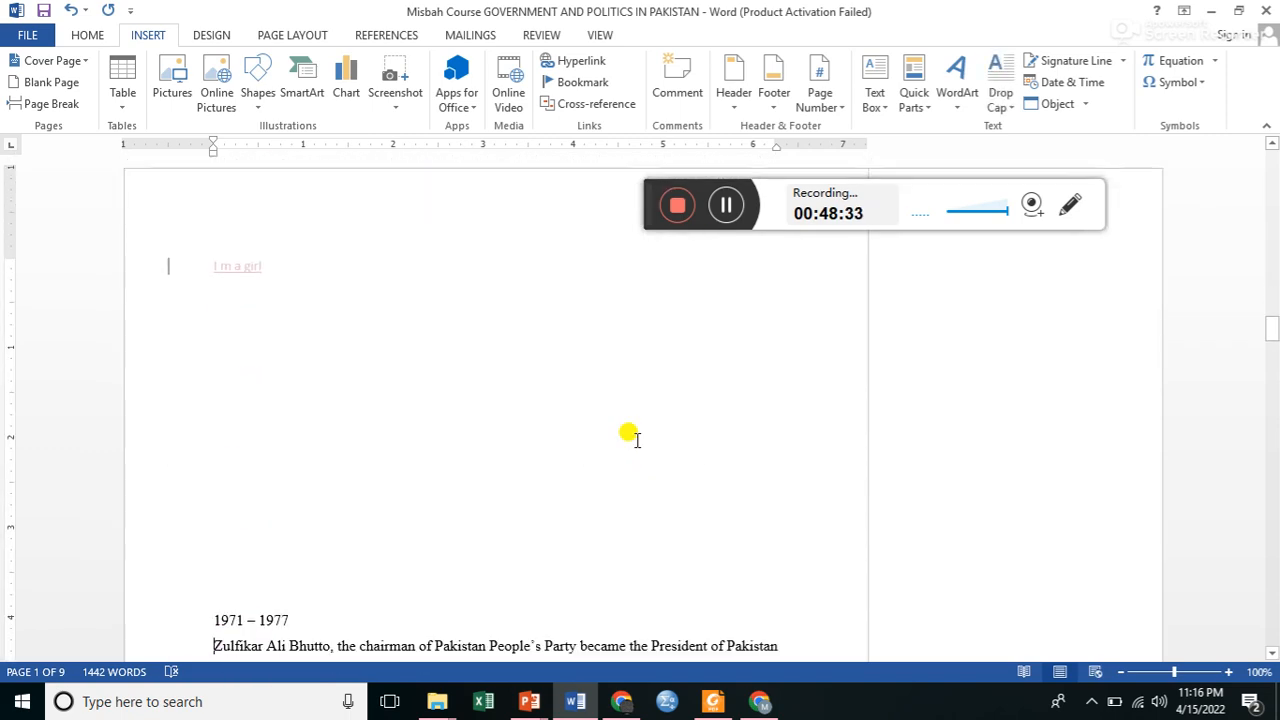
pyautogui.press('Down')
pyautogui.press('Down')
pyautogui.press('Down')
pyautogui.press('Down')
pyautogui.press('Down')
pyautogui.press('Down')
pyautogui.press('Down')
pyautogui.press('Down')
pyautogui.press('Down')
pyautogui.press('Down')
pyautogui.press('Down')
pyautogui.press('Down')
pyautogui.press('Down')
pyautogui.press('Down')
pyautogui.press('Down')
pyautogui.press('Down')
pyautogui.press('Down')
pyautogui.press('Down')
pyautogui.press('Down')
pyautogui.press('Down')
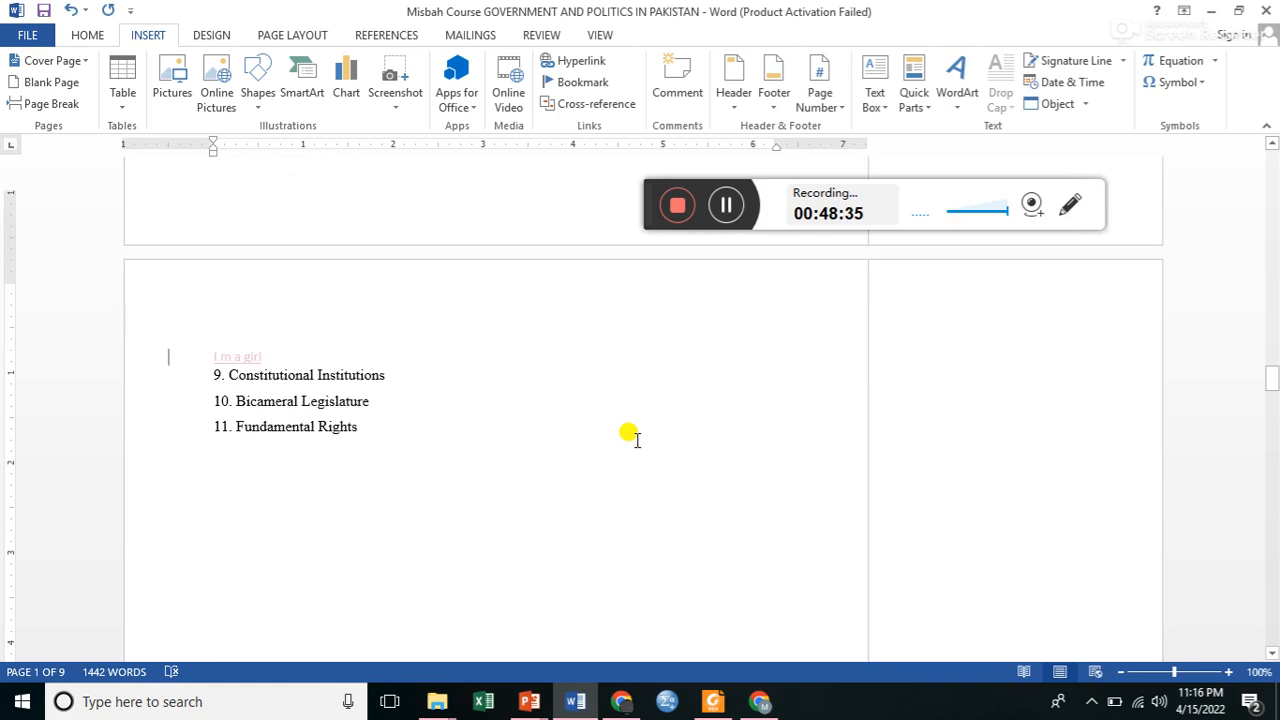
pyautogui.press('Down')
pyautogui.press('Down')
pyautogui.press('Down')
pyautogui.press('Down')
pyautogui.press('Down')
pyautogui.press('Down')
pyautogui.press('Down')
pyautogui.press('Down')
pyautogui.press('Down')
pyautogui.press('Down')
pyautogui.press('Down')
pyautogui.press('Down')
pyautogui.press('Down')
pyautogui.press('Down')
pyautogui.press('Down')
pyautogui.press('Down')
pyautogui.press('Down')
pyautogui.press('Down')
pyautogui.press('Down')
pyautogui.press('Down')
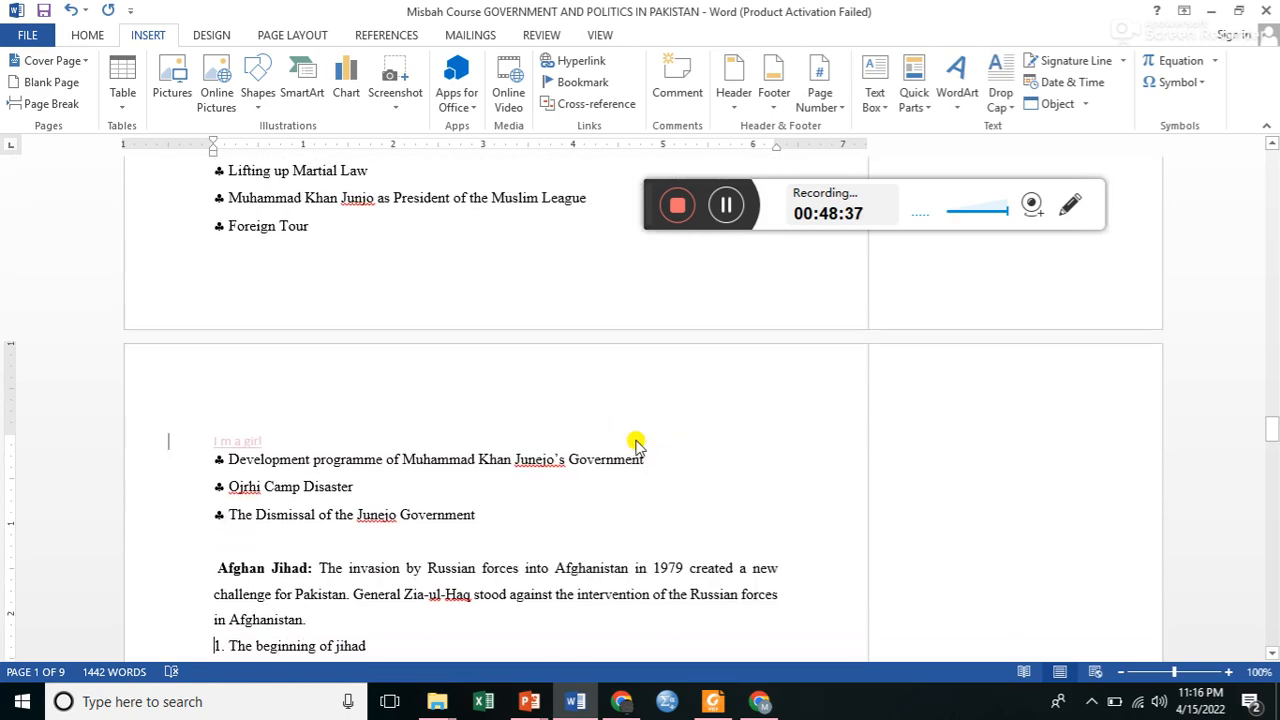
pyautogui.press('Down')
pyautogui.press('Down')
pyautogui.press('Down')
pyautogui.press('Down')
pyautogui.press('Down')
pyautogui.press('Down')
pyautogui.press('Down')
pyautogui.press('Down')
pyautogui.press('Down')
pyautogui.press('Down')
pyautogui.press('Down')
pyautogui.press('Down')
pyautogui.press('Down')
pyautogui.press('Down')
pyautogui.press('Down')
pyautogui.press('Down')
pyautogui.press('Down')
pyautogui.press('Down')
pyautogui.press('Down')
pyautogui.press('Down')
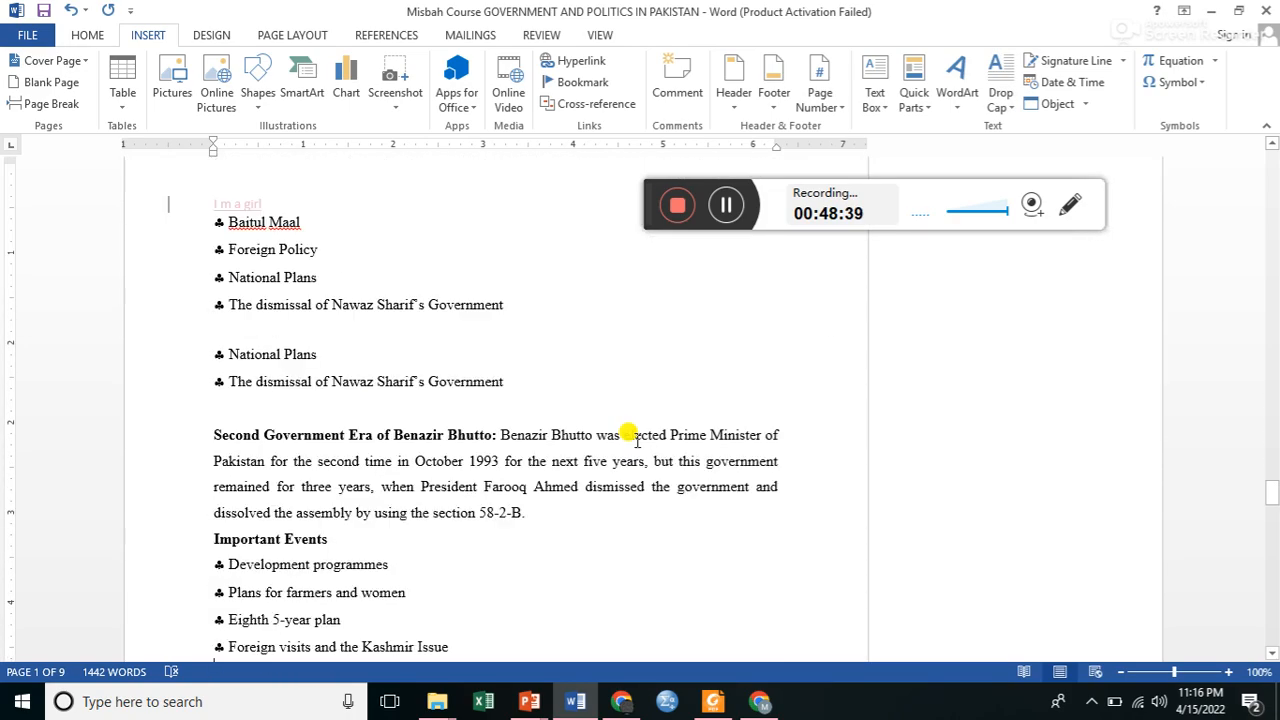
pyautogui.press('Down')
pyautogui.press('Down')
pyautogui.press('Down')
pyautogui.press('Down')
pyautogui.press('Down')
pyautogui.press('Down')
pyautogui.press('Down')
pyautogui.press('Down')
pyautogui.press('Down')
pyautogui.press('Down')
pyautogui.press('Down')
pyautogui.press('Down')
pyautogui.press('Down')
pyautogui.press('Down')
pyautogui.press('Down')
pyautogui.press('Down')
pyautogui.press('Down')
pyautogui.press('Down')
pyautogui.press('Down')
pyautogui.press('Down')
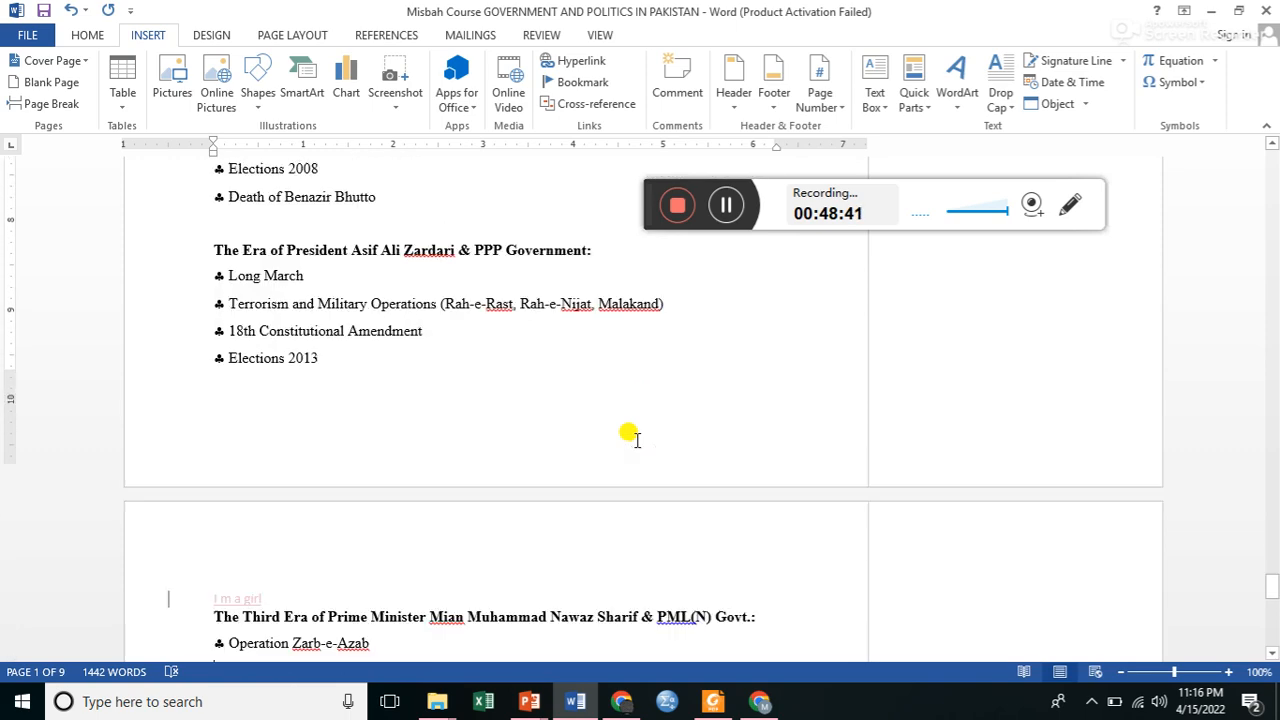
pyautogui.press('Down')
pyautogui.press('Down')
pyautogui.press('Down')
pyautogui.press('Down')
pyautogui.press('Down')
pyautogui.press('Down')
pyautogui.press('Down')
pyautogui.press('Down')
pyautogui.press('Down')
pyautogui.press('Down')
pyautogui.press('Down')
pyautogui.press('Down')
pyautogui.press('Down')
pyautogui.press('Down')
pyautogui.press('Down')
pyautogui.press('Down')
pyautogui.press('Down')
pyautogui.press('Down')
pyautogui.press('Down')
pyautogui.press('Down')
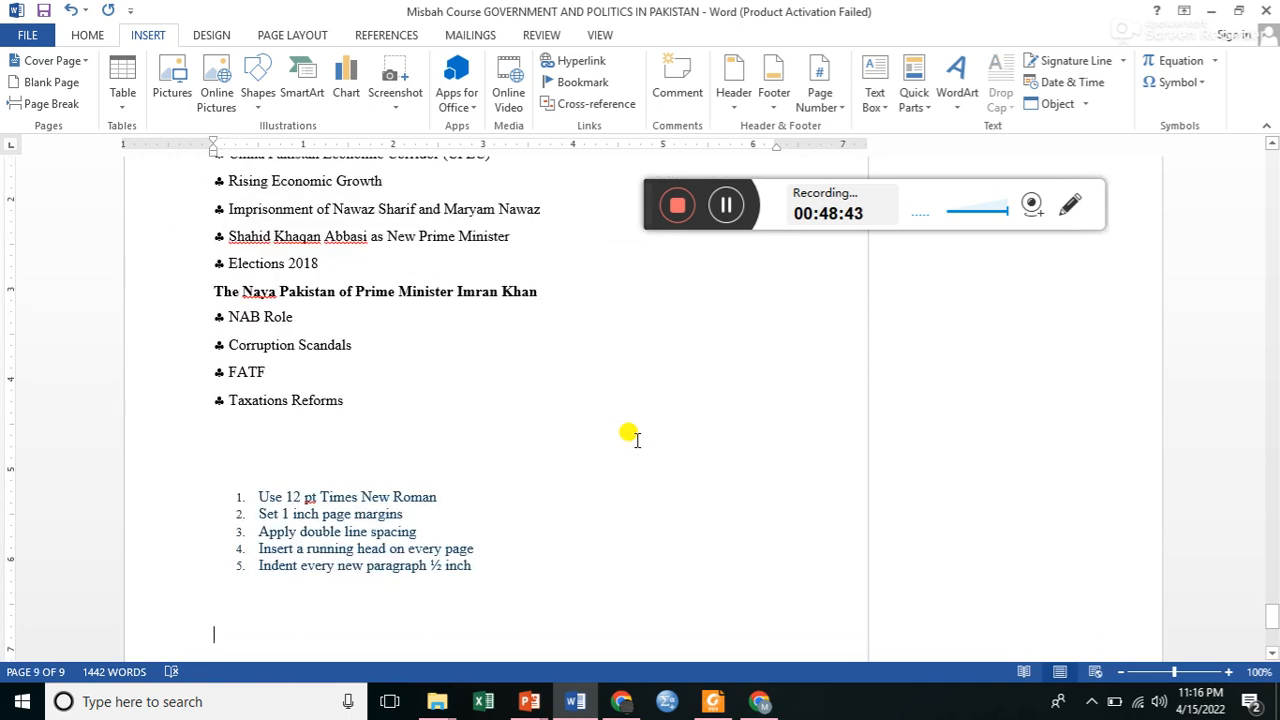
# Select the whole document and insert an Accent Bar 1 page number at the bottom of the pages.
pyautogui.hotkey('ctrl', 'a')
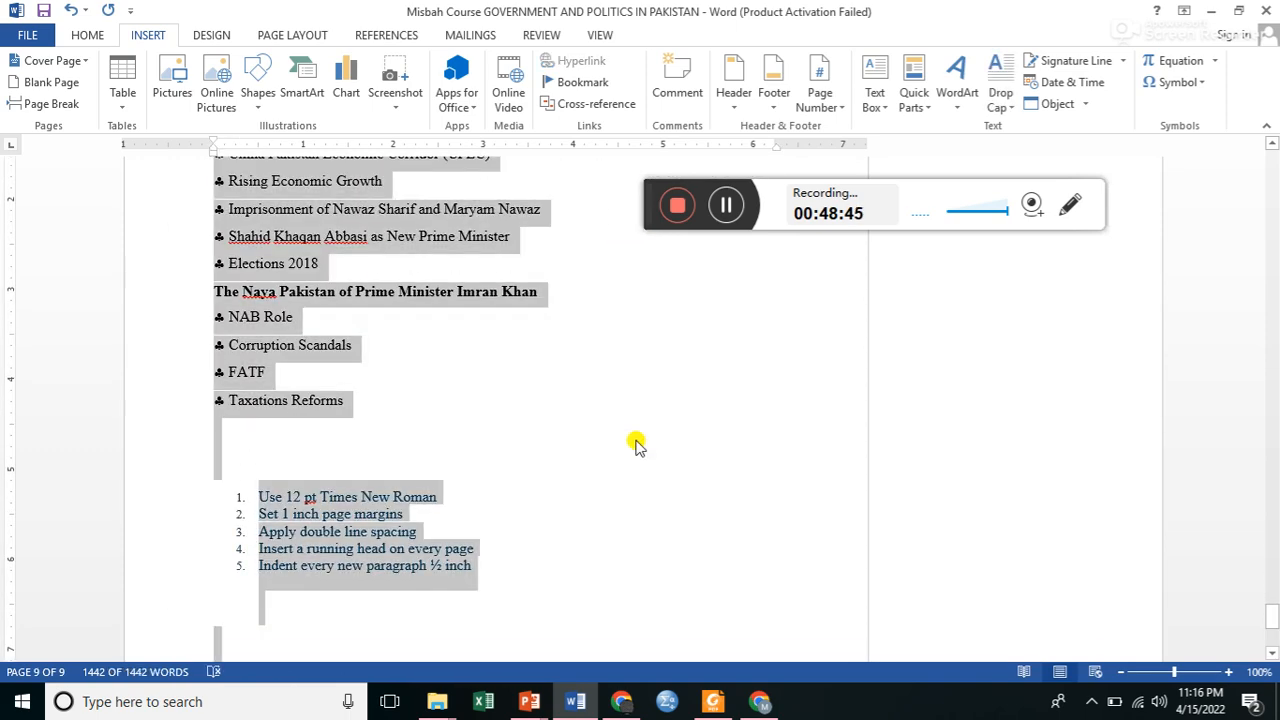
pyautogui.click(838, 116)
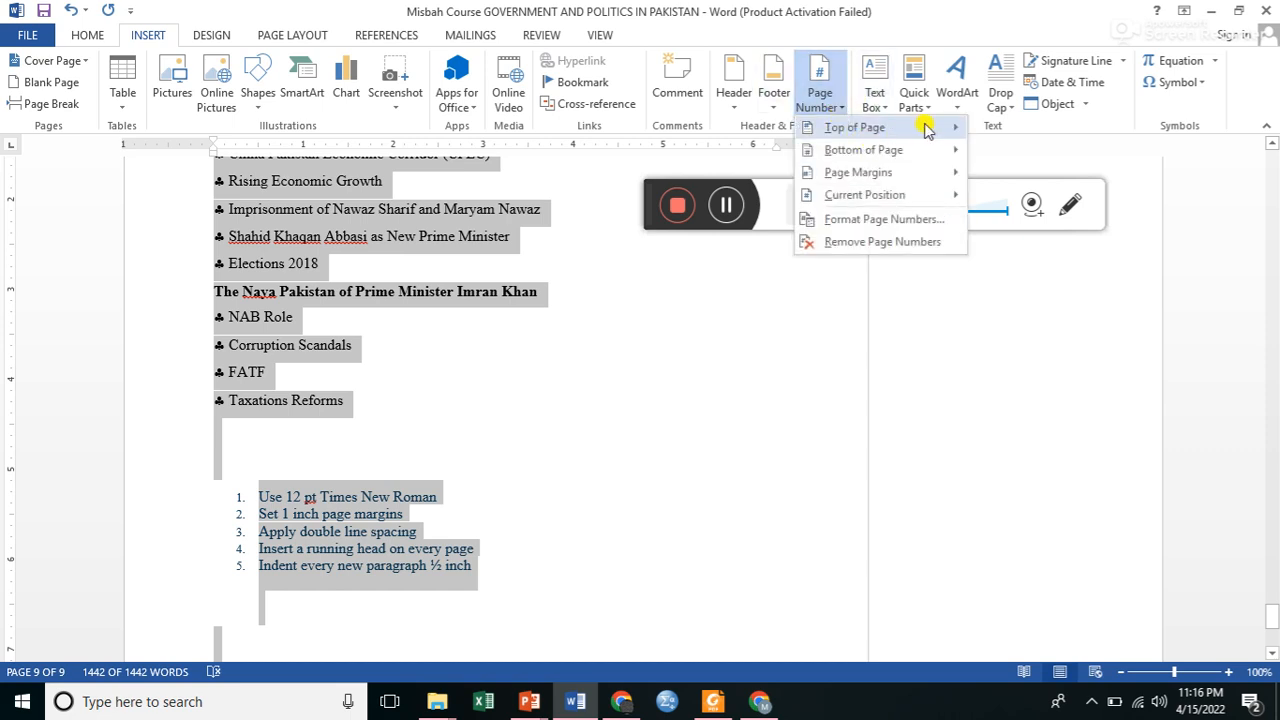
pyautogui.moveTo(928, 129)
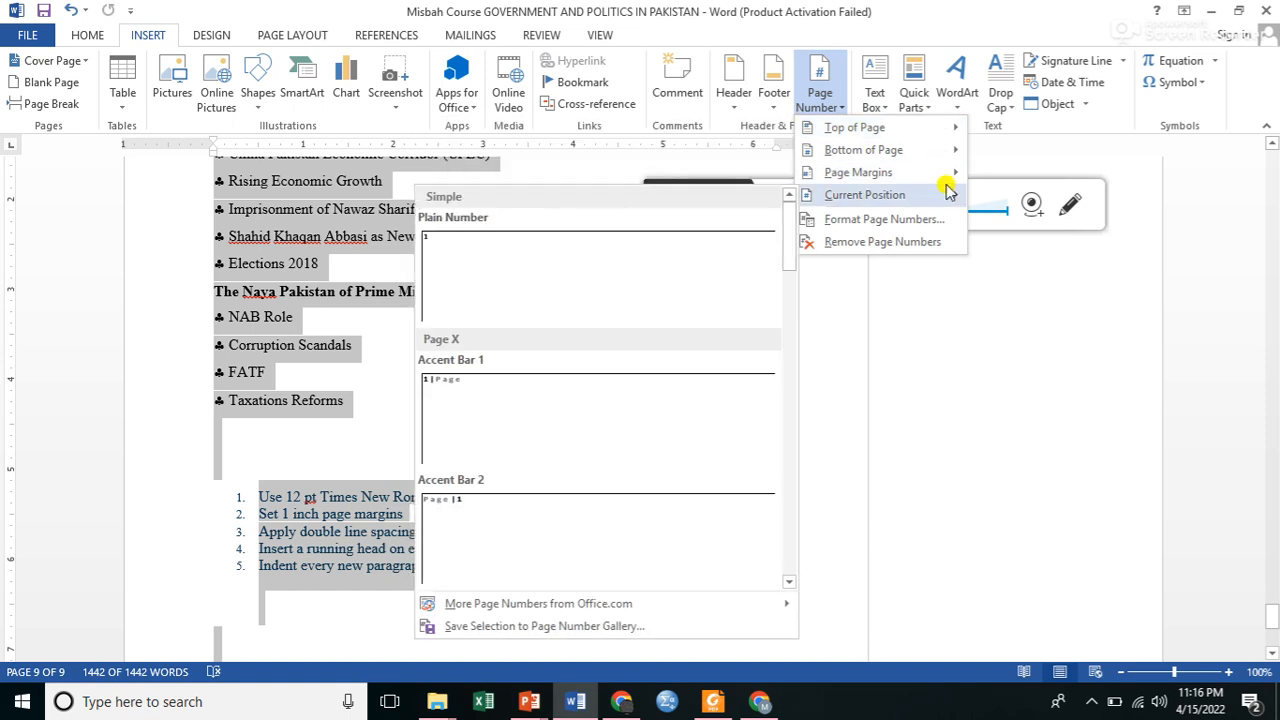
pyautogui.moveTo(958, 155)
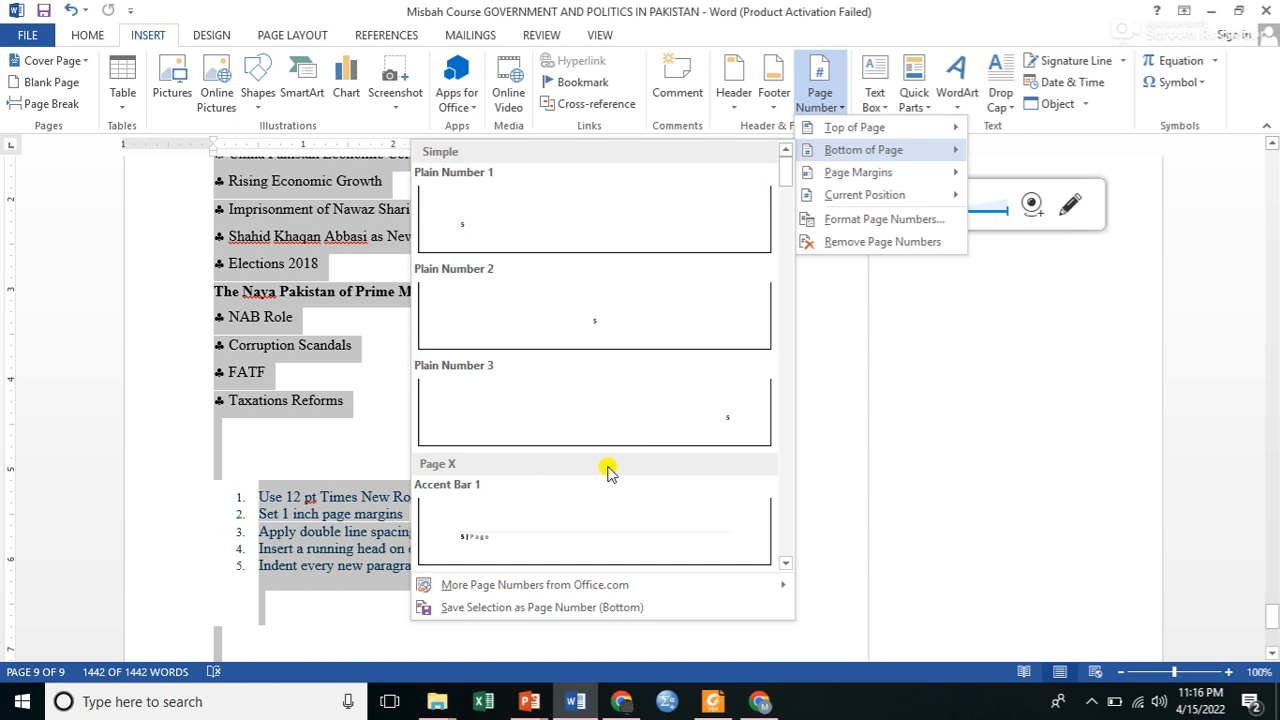
pyautogui.click(590, 515)
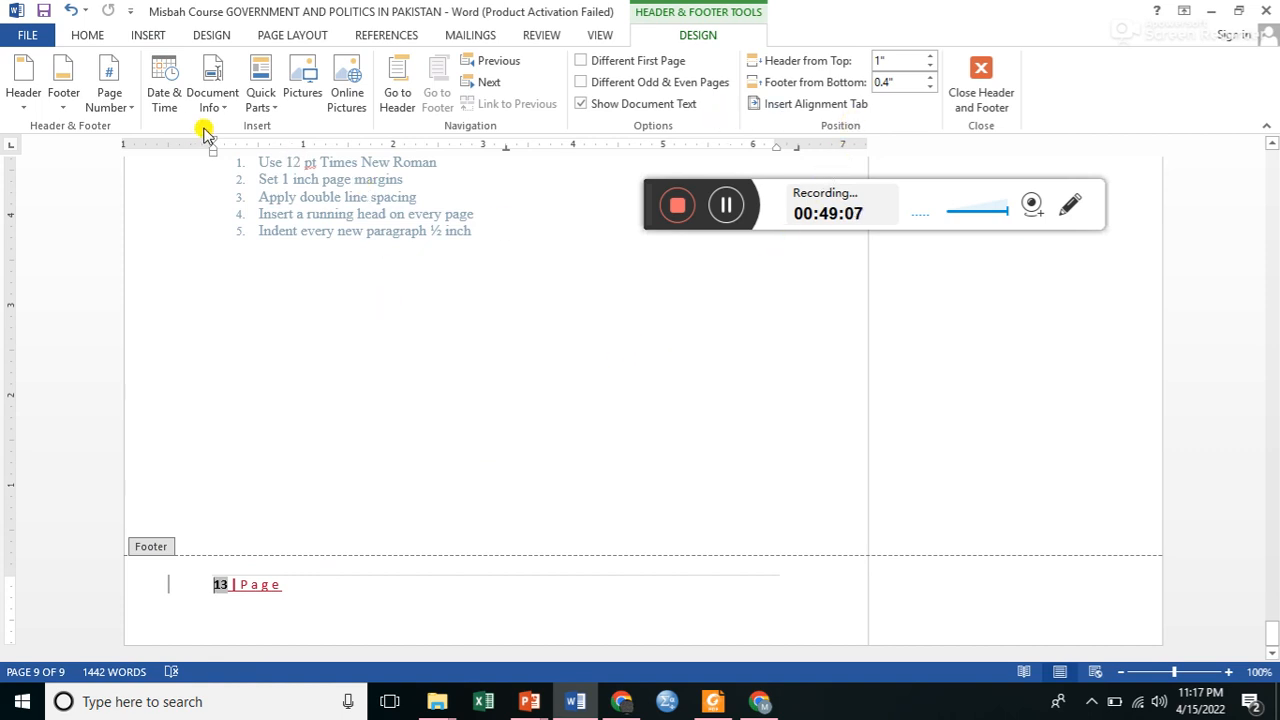
# Reopen the page number format settings and apply the 1, 2, 3 number format with numbering starting at 5.
pyautogui.click(110, 100)
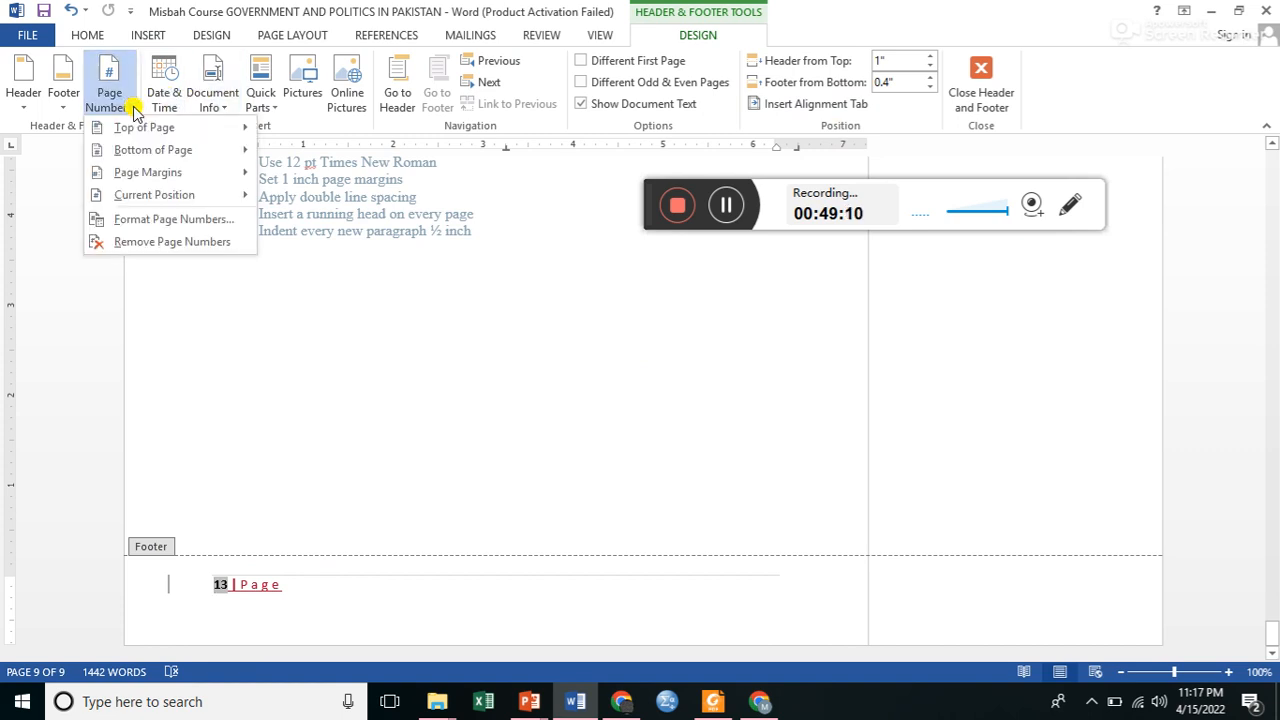
pyautogui.click(205, 219)
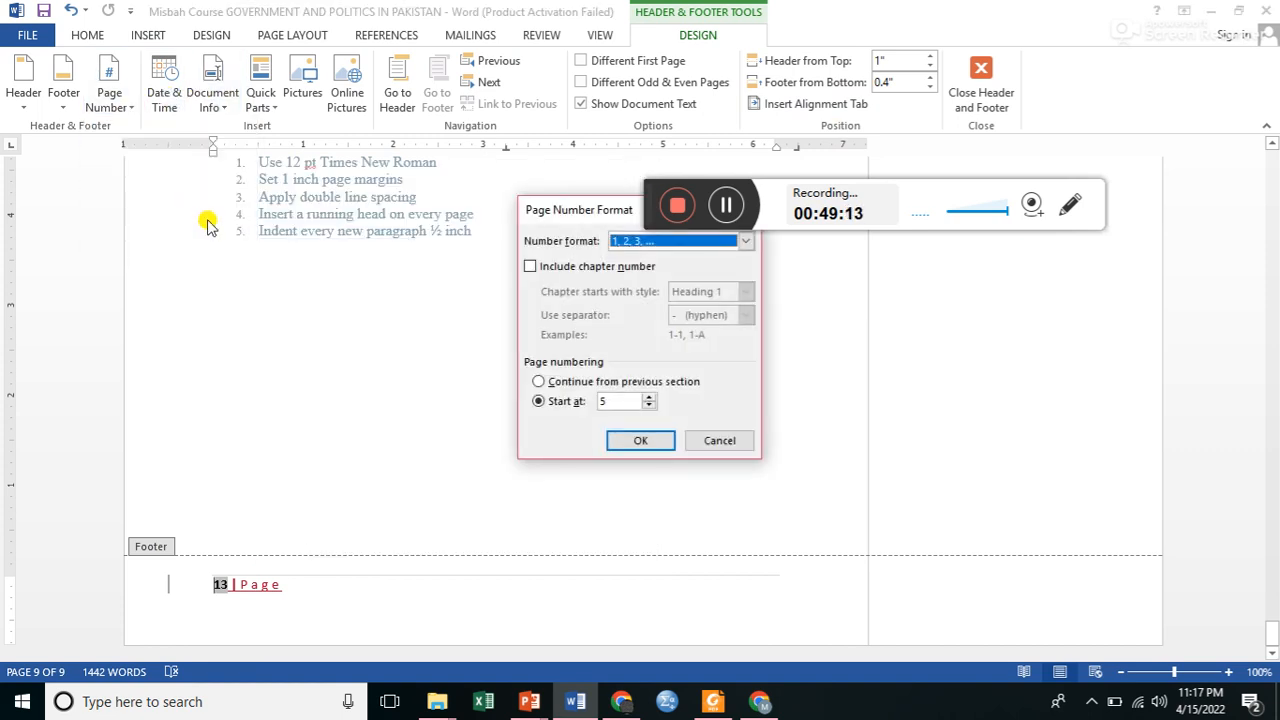
pyautogui.click(631, 446)
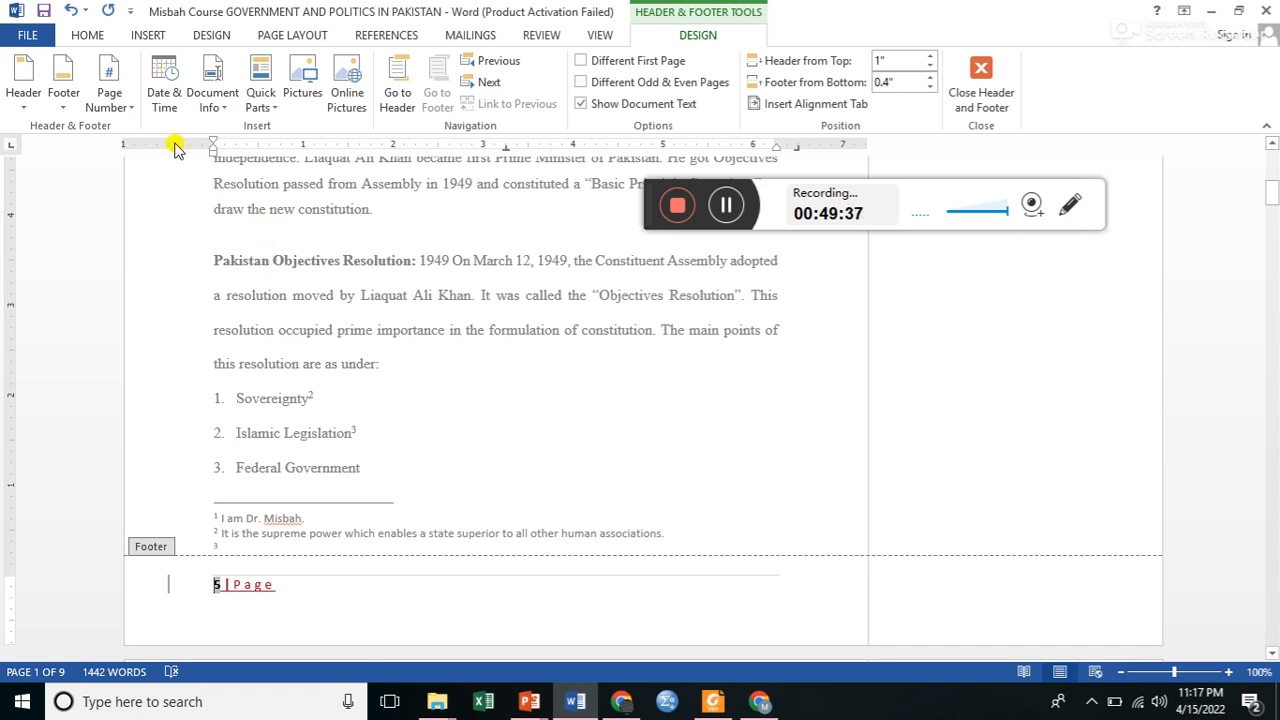
pyautogui.click(147, 36)
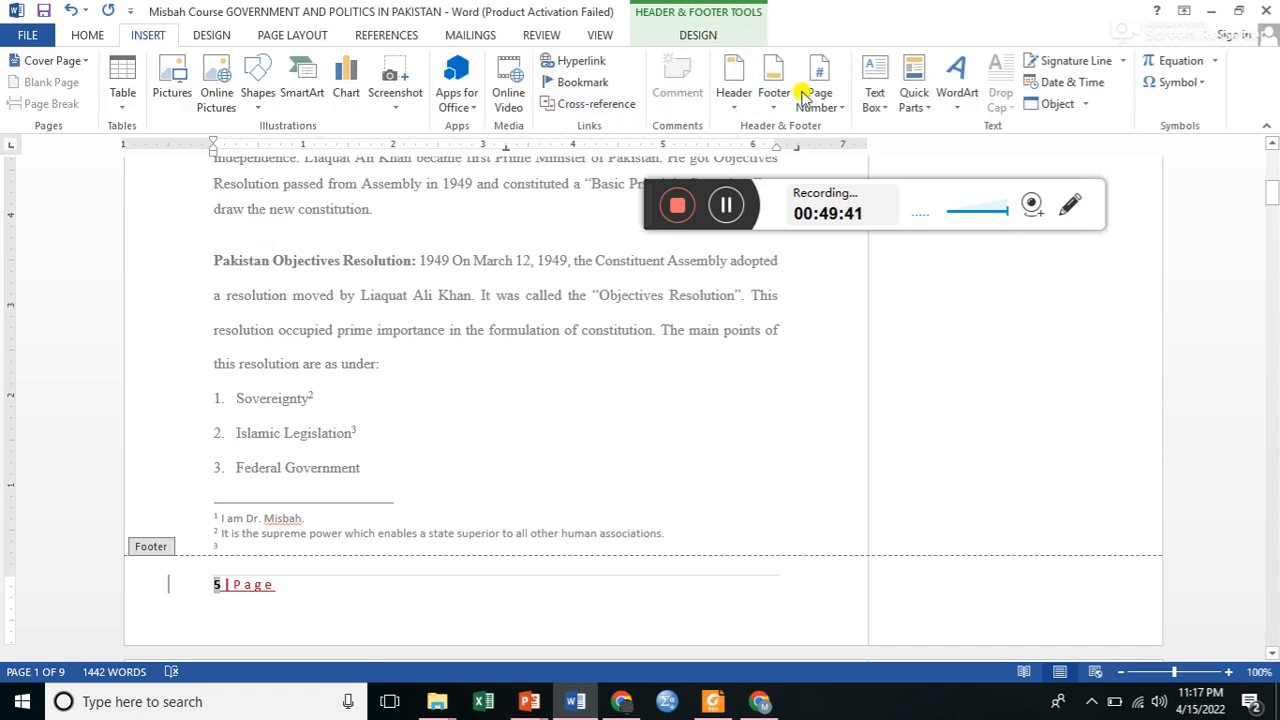